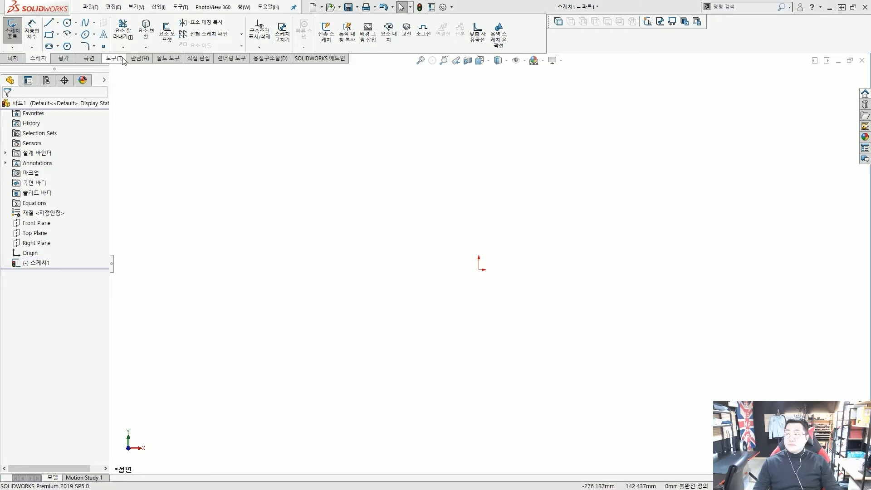
# Sketch a vertical centerline about 115 mm long upward from the origin.
pyautogui.click(58, 23)
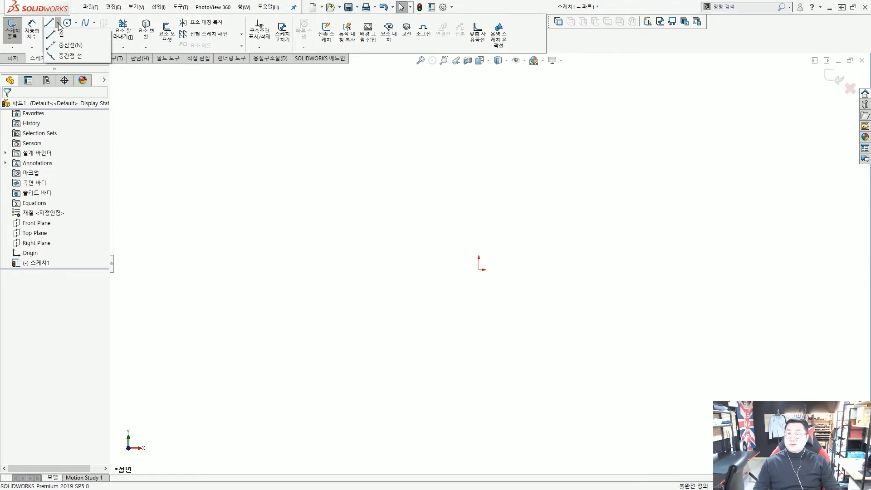
pyautogui.click(63, 45)
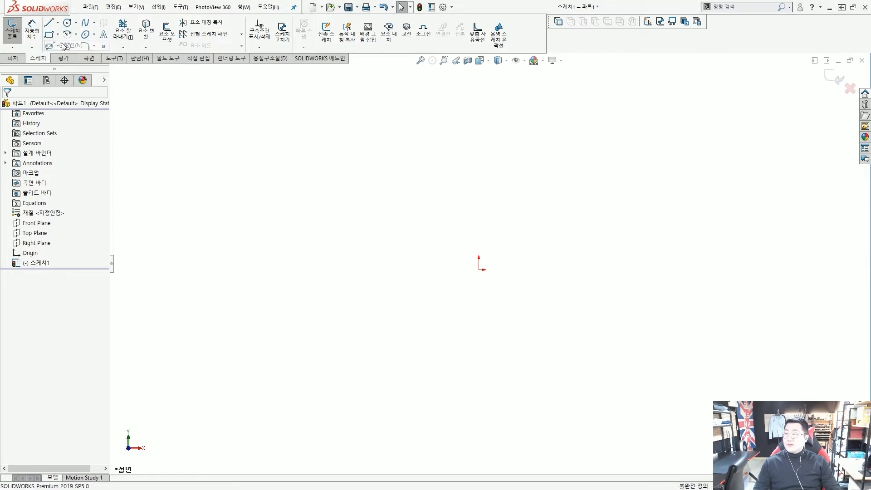
pyautogui.click(478, 269)
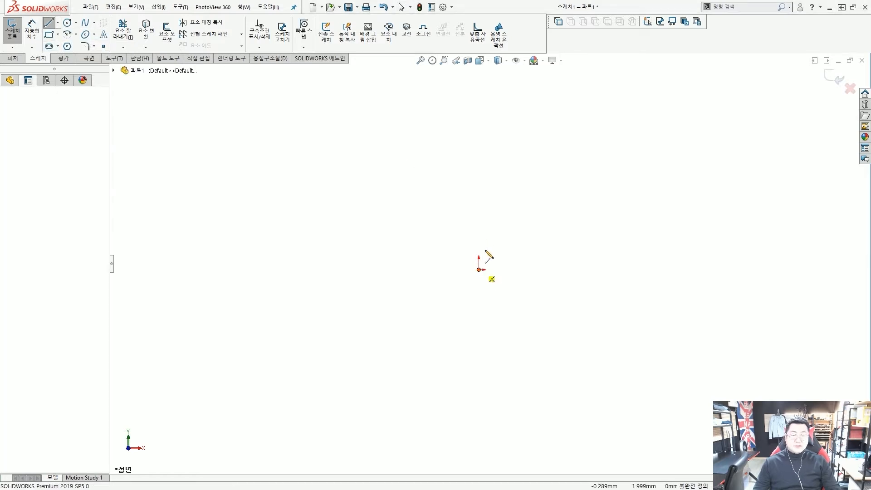
pyautogui.click(478, 123)
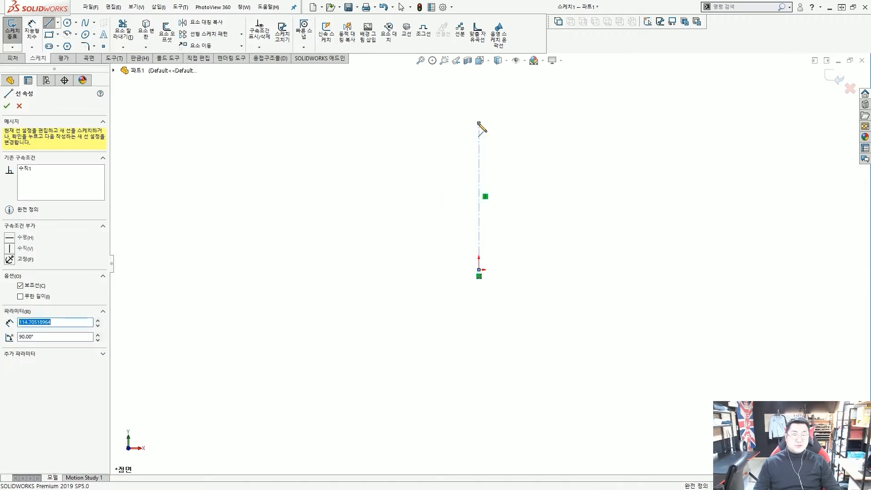
pyautogui.press('Escape')
pyautogui.press('Escape')
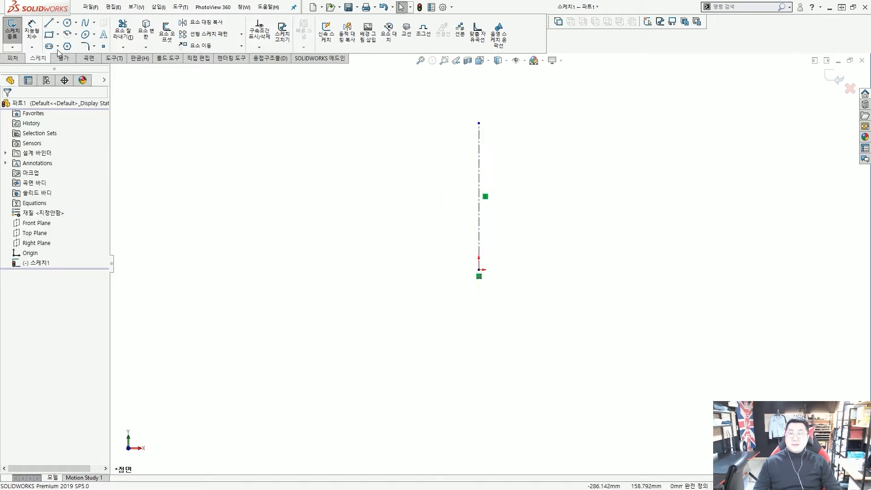
# Sketch a closed inverted-L profile beside the centerline, about 109 mm tall, with a base about 50 mm wide and an outward flange along its upper edge.
pyautogui.click(49, 23)
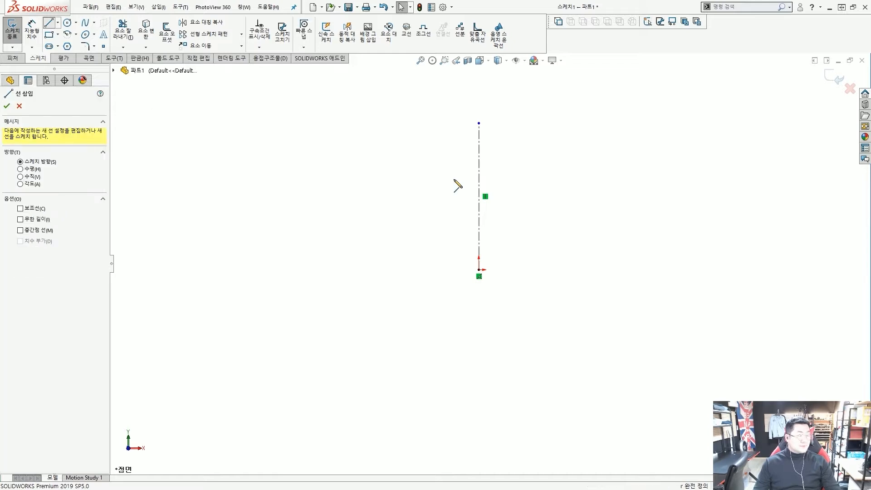
pyautogui.click(513, 270)
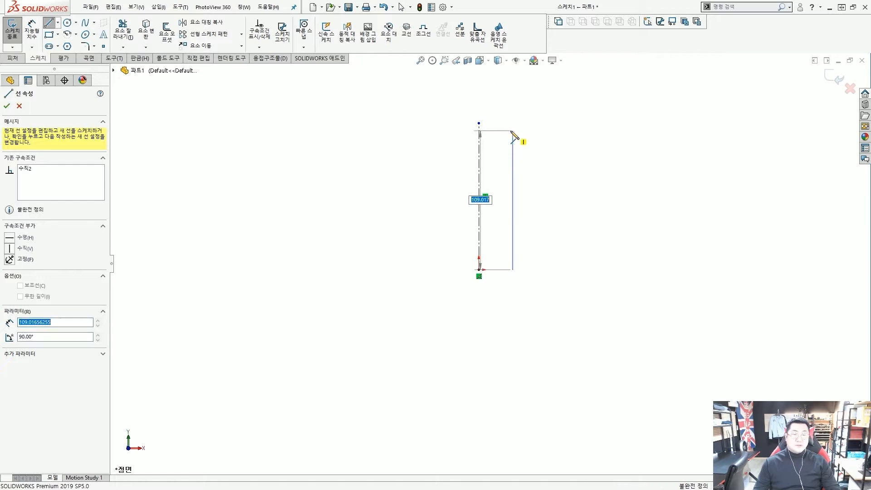
pyautogui.click(513, 131)
pyautogui.click(641, 131)
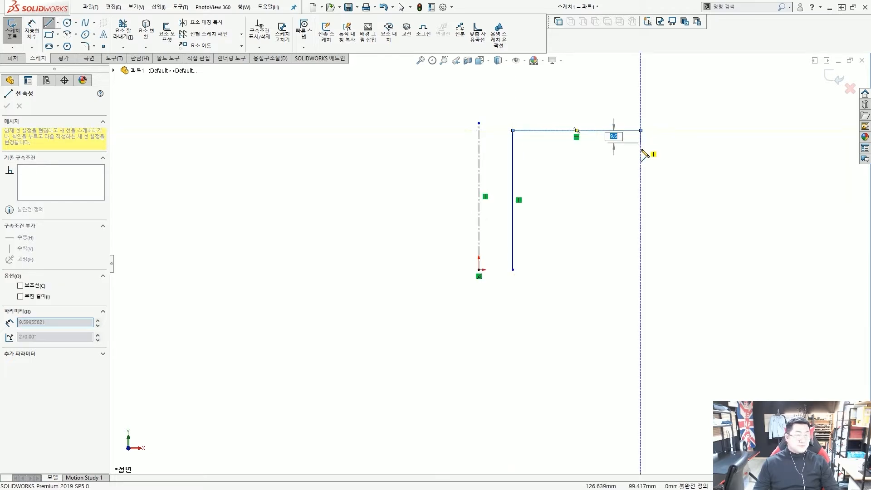
pyautogui.click(641, 167)
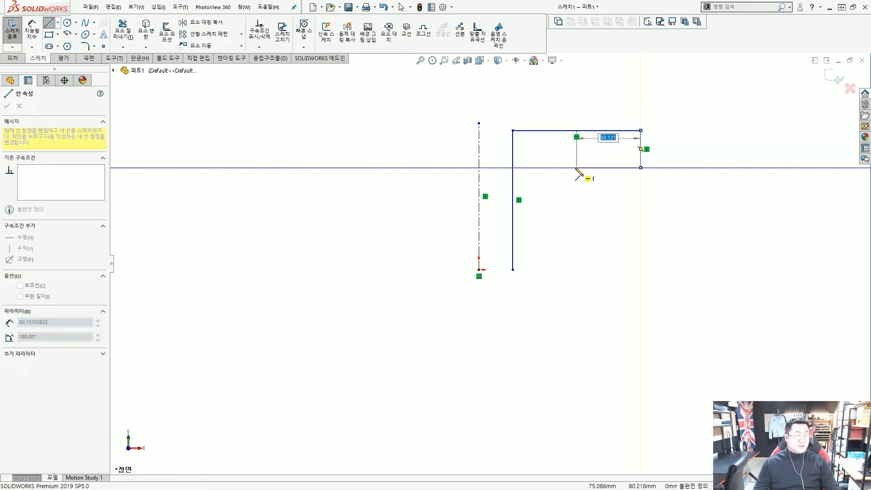
pyautogui.click(577, 168)
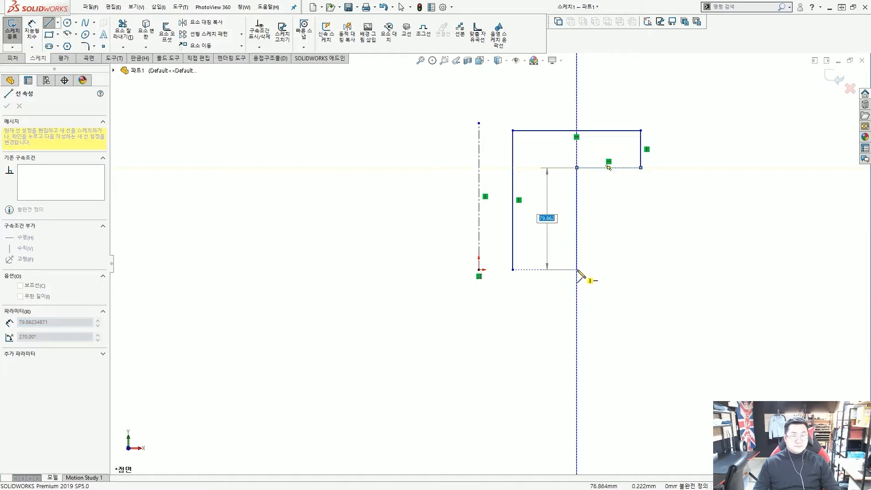
pyautogui.click(577, 270)
pyautogui.click(513, 270)
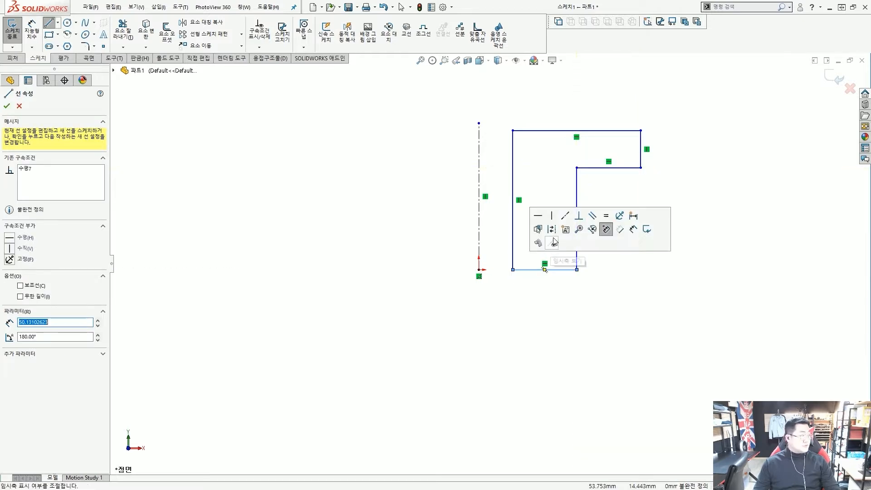
pyautogui.press('Escape')
pyautogui.press('Escape')
pyautogui.scroll(2, 567, 205)
pyautogui.scroll(-2, 540, 228)
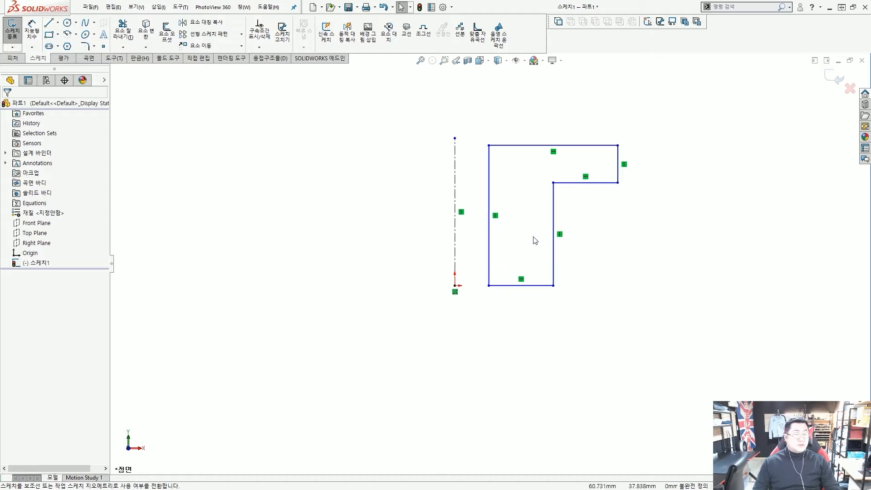
pyautogui.scroll(1, 483, 285)
pyautogui.scroll(-2, 488, 265)
pyautogui.scroll(1, 500, 266)
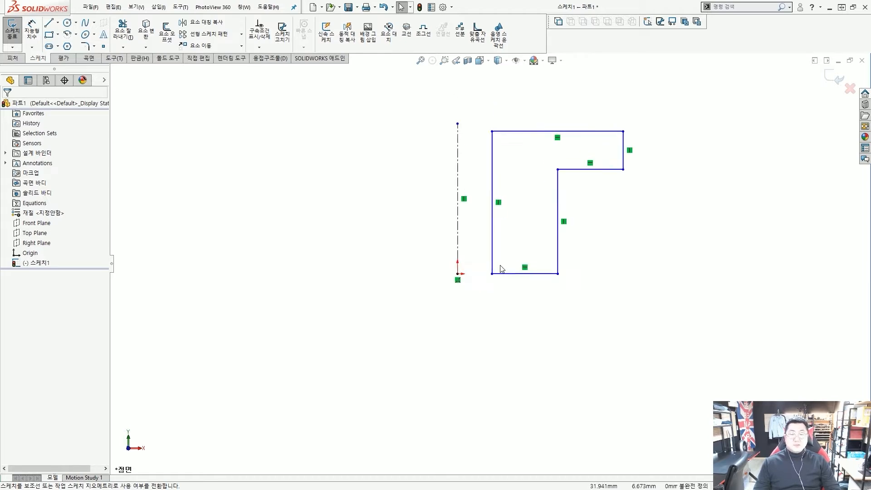
pyautogui.scroll(-1, 503, 271)
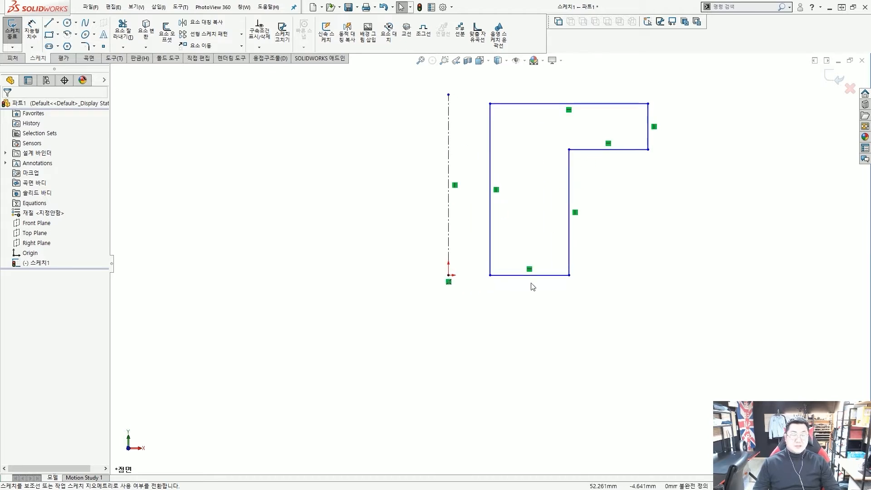
pyautogui.hotkey('ctrl', '2')
pyautogui.keyDown('ctrl'); pyautogui.moveTo(485, 87); pyautogui.dragTo(678, 285); pyautogui.keyUp('ctrl')
pyautogui.moveTo(431, 295); pyautogui.dragTo(442, 286)
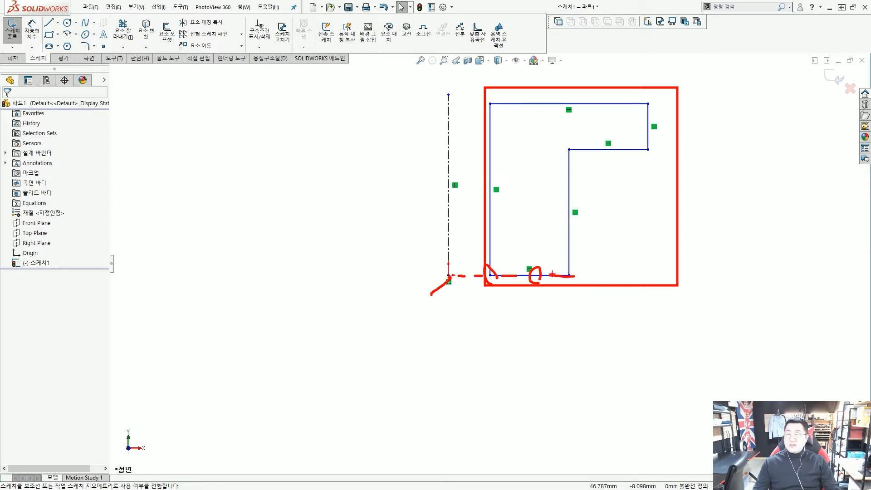
pyautogui.press('Escape')
# Make the profile's lower horizontal line coincident with the origin point.
pyautogui.scroll(-3, 453, 284)
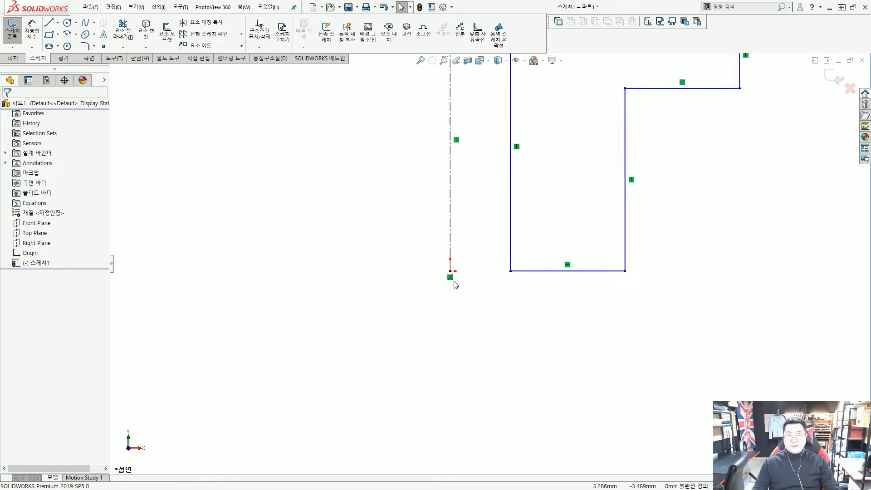
pyautogui.click(545, 272)
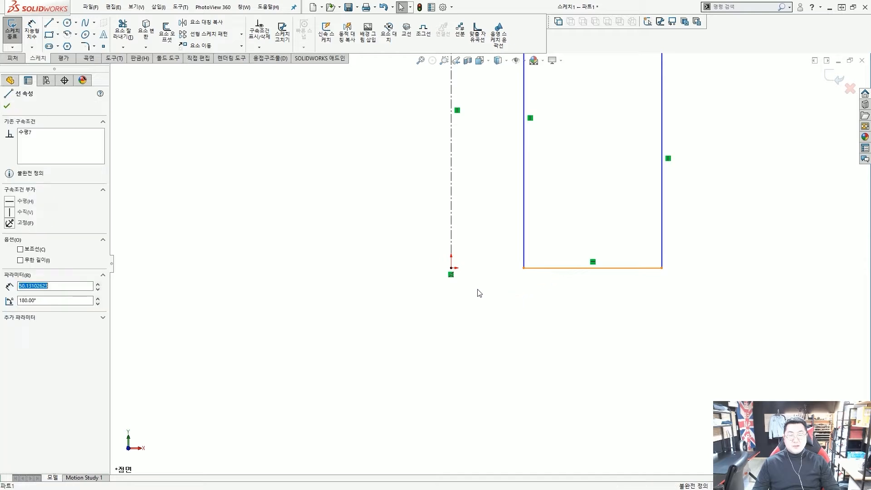
pyautogui.keyDown('ctrl'); pyautogui.click(451, 270); pyautogui.keyUp('ctrl')
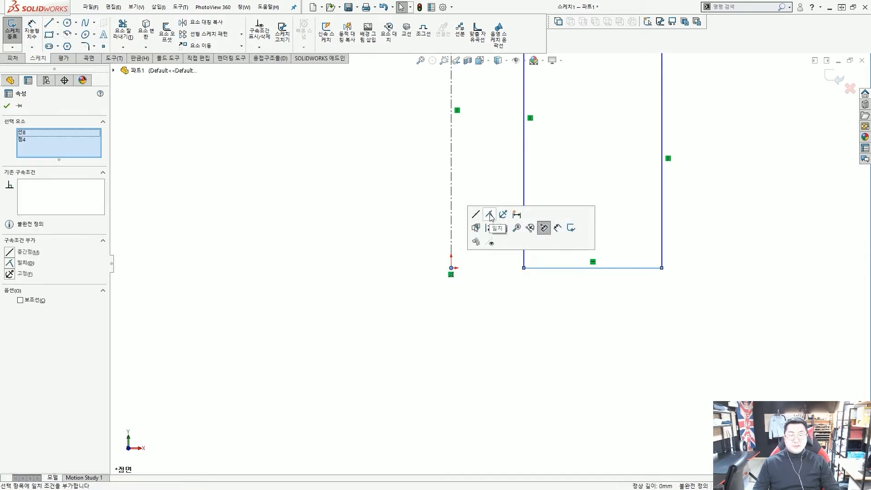
pyautogui.click(490, 215)
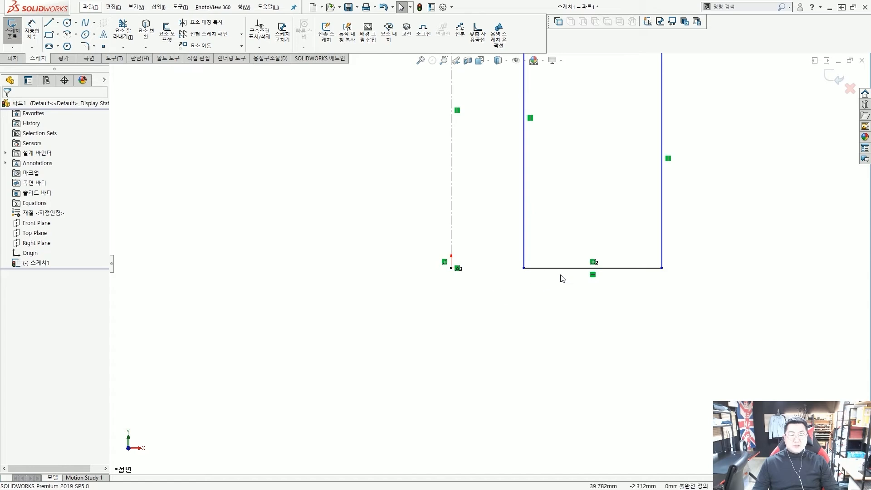
pyautogui.hotkey('ctrl', '2')
pyautogui.moveTo(535, 268); pyautogui.dragTo(624, 266)
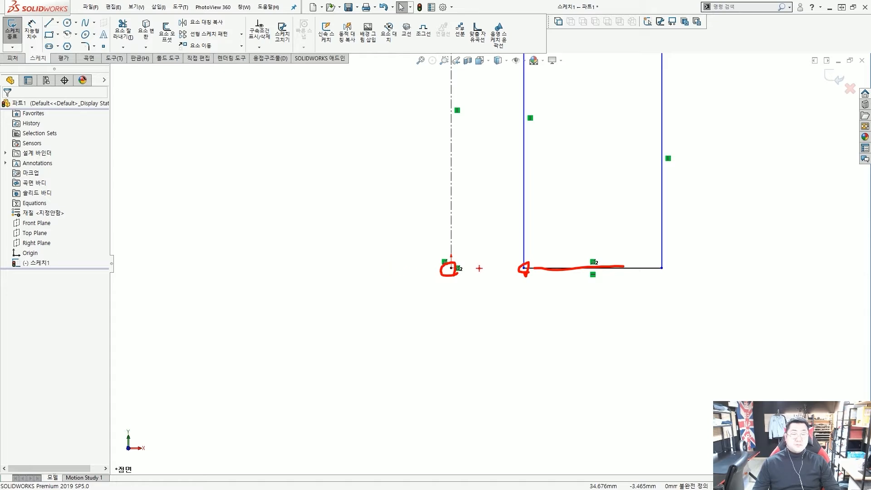
pyautogui.press('Escape')
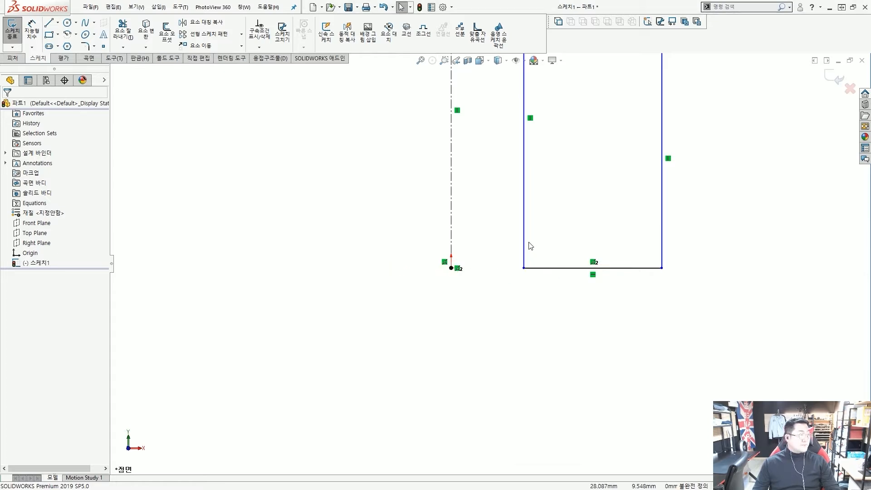
# Dimension the profile's inner vertical edge across the centerline as a 38 mm diameter, placed below the sketch.
pyautogui.scroll(10, 529, 245)
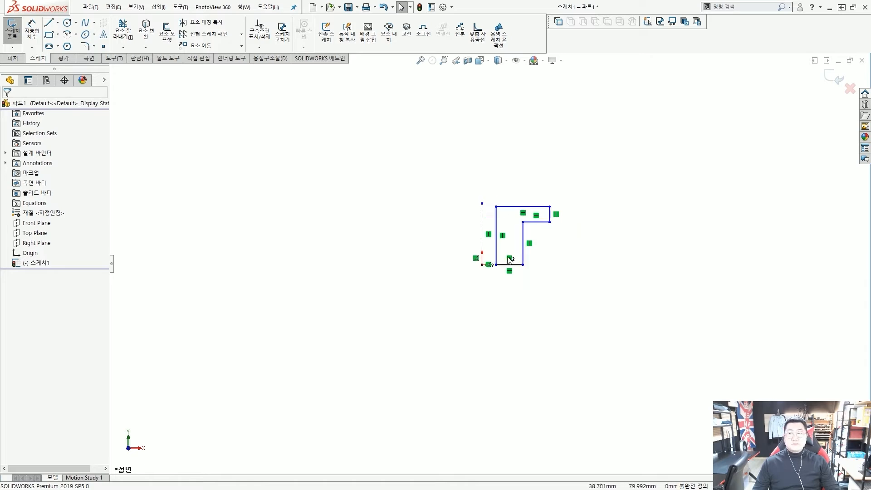
pyautogui.scroll(-3, 509, 260)
pyautogui.press('d')
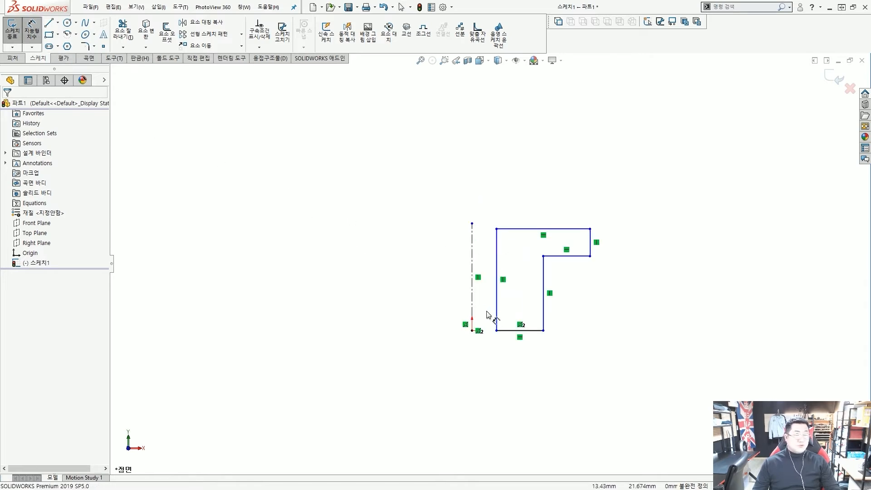
pyautogui.scroll(-3, 488, 314)
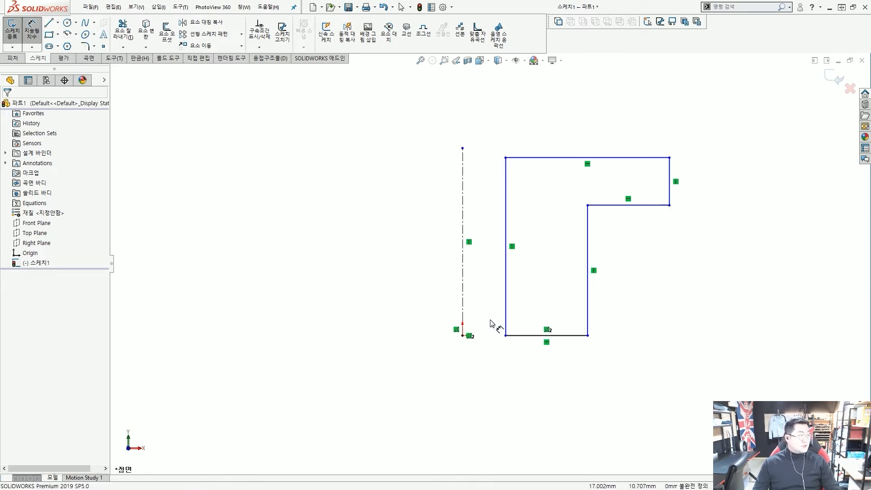
pyautogui.scroll(-3, 492, 322)
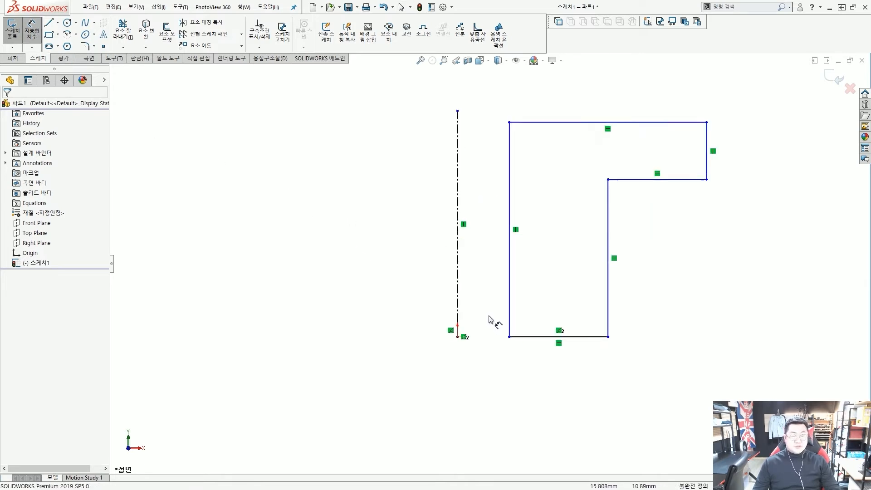
pyautogui.click(492, 285)
pyautogui.click(452, 274)
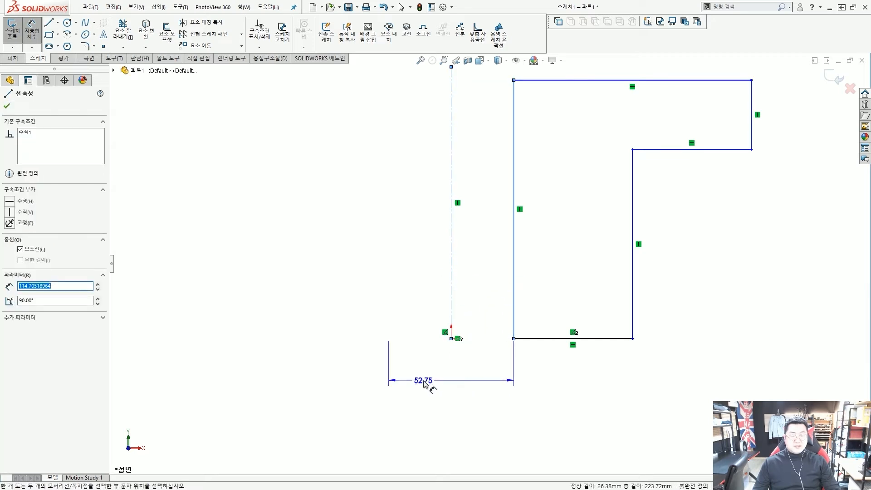
pyautogui.click(436, 381)
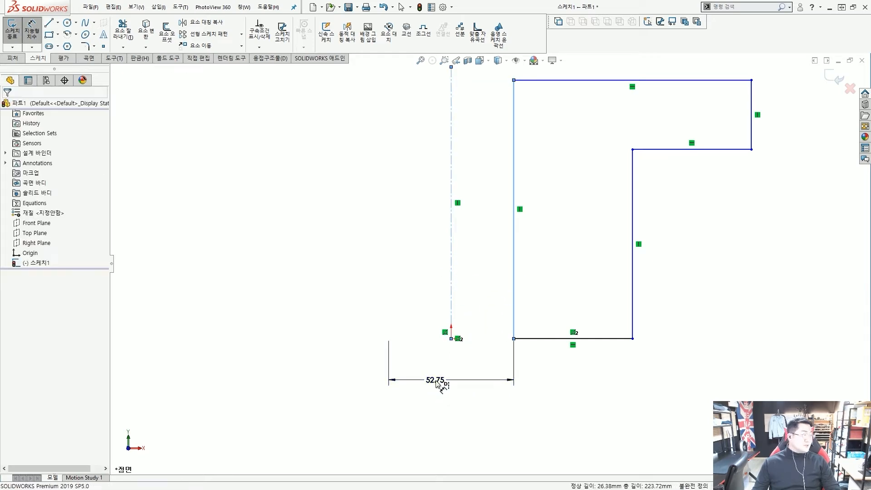
pyautogui.write('3')
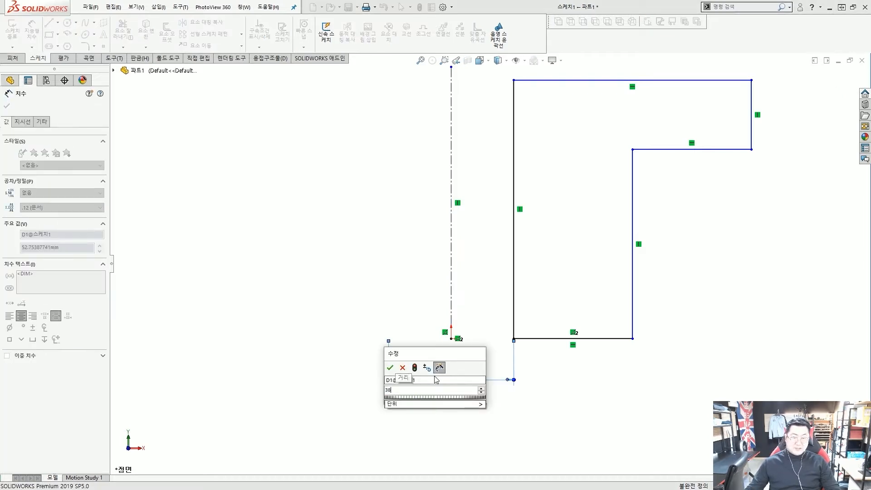
pyautogui.write('8')
pyautogui.press('Return')
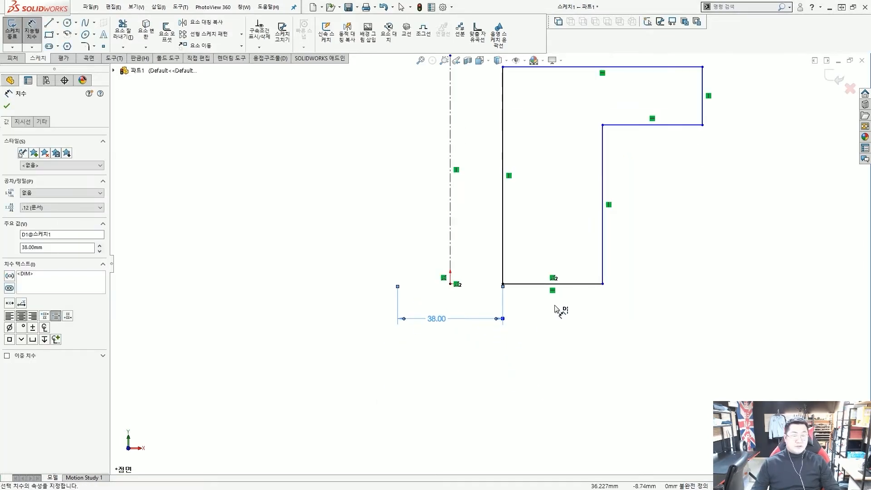
# Dimension the lower leg's outer vertical edge across the centerline as a 70 mm diameter, below the 38 mm dimension.
pyautogui.click(604, 262)
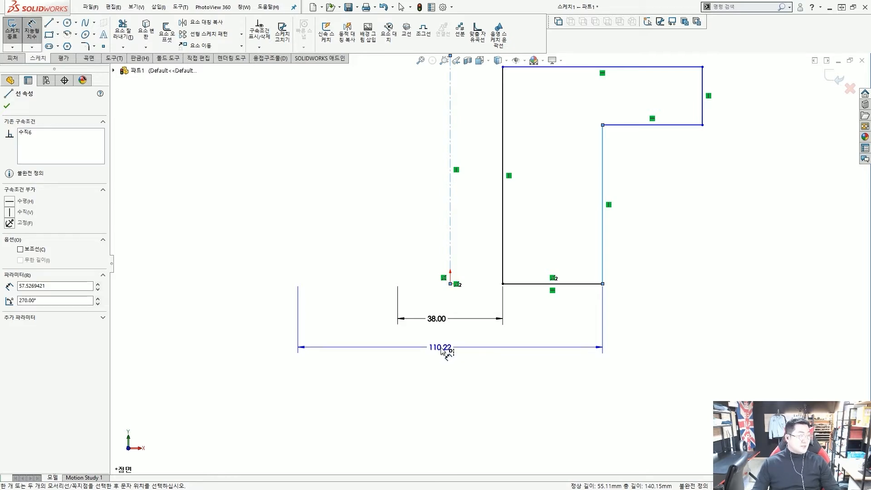
pyautogui.click(447, 347)
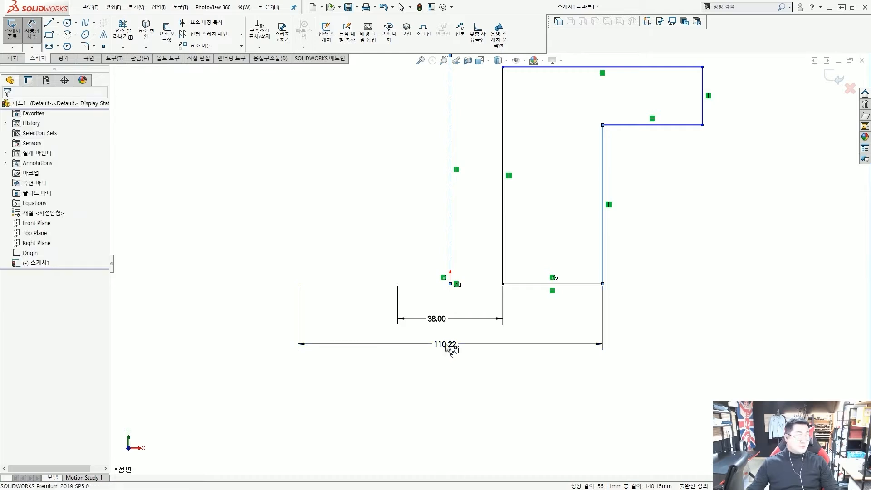
pyautogui.doubleClick(446, 346)
pyautogui.write('70')
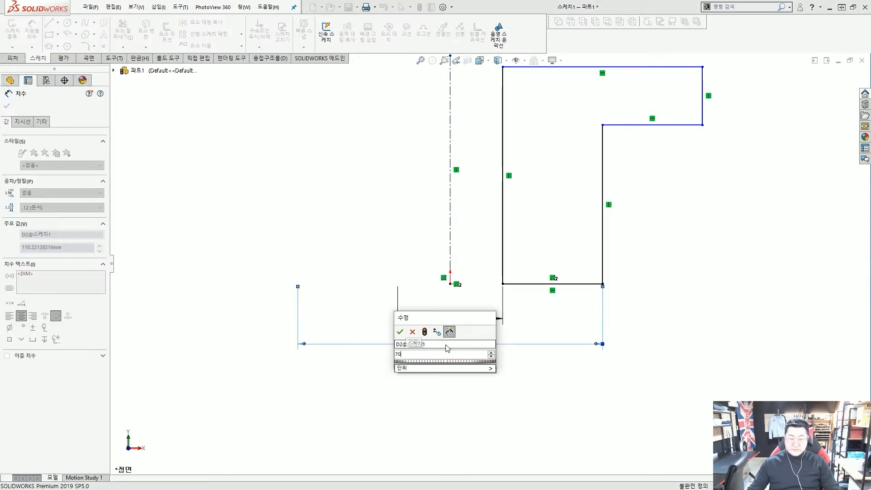
pyautogui.press('Return')
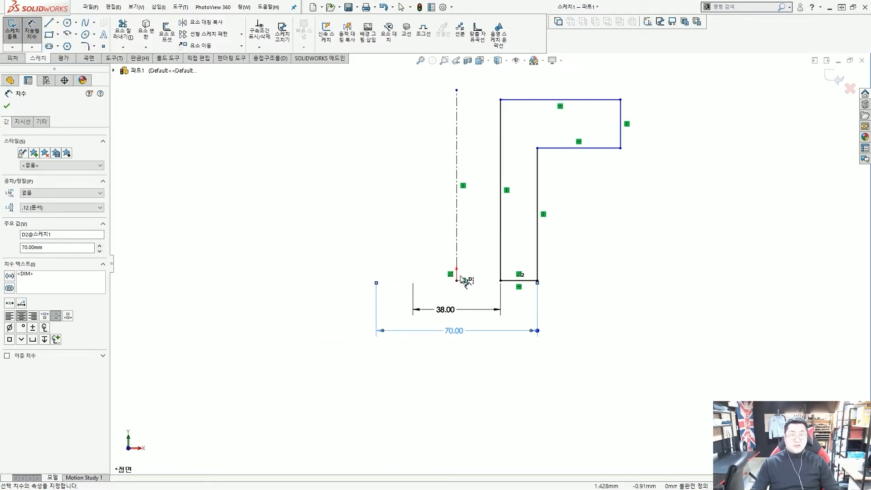
# Dimension the flange's outer vertical edge across the centerline as a 140 mm diameter, placed above the sketch.
pyautogui.click(622, 121)
pyautogui.scroll(2, 567, 120)
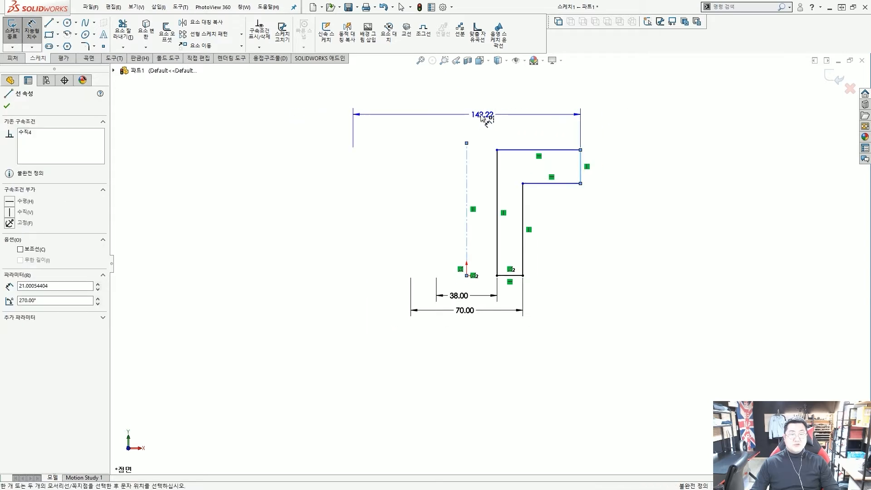
pyautogui.click(469, 115)
pyautogui.doubleClick(470, 114)
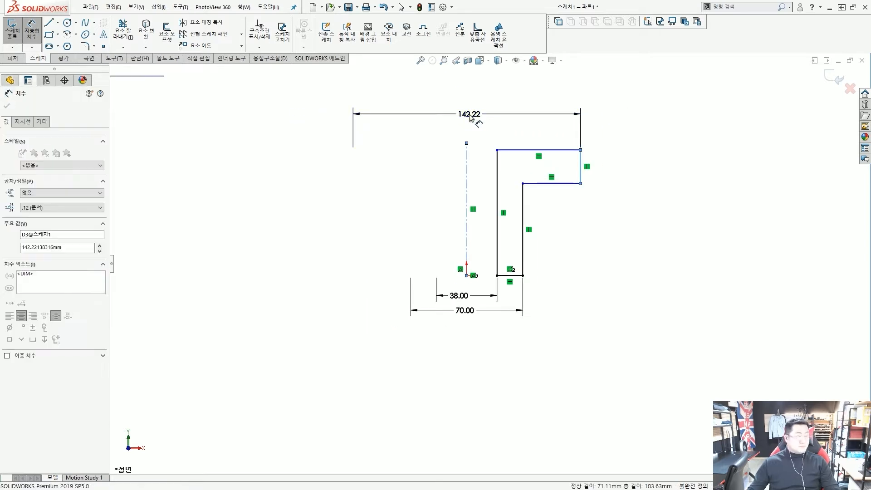
pyautogui.press('Escape')
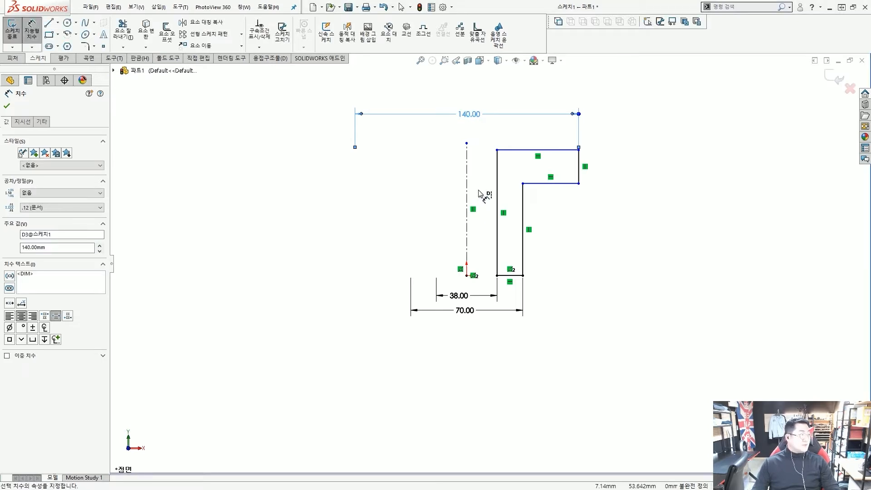
# Dimension the flange's thickness between its two horizontal lines as 20 mm, placed beside its outer edge.
pyautogui.scroll(-1, 482, 179)
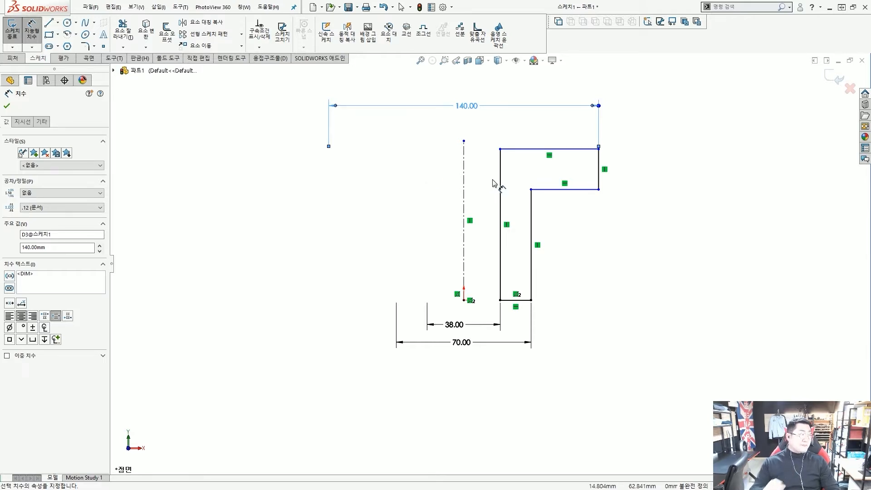
pyautogui.scroll(-1, 575, 181)
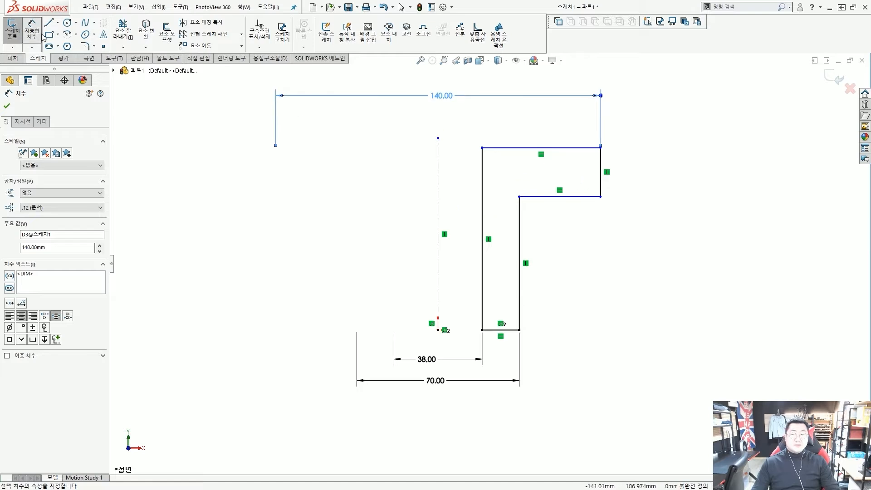
pyautogui.click(589, 148)
pyautogui.click(589, 196)
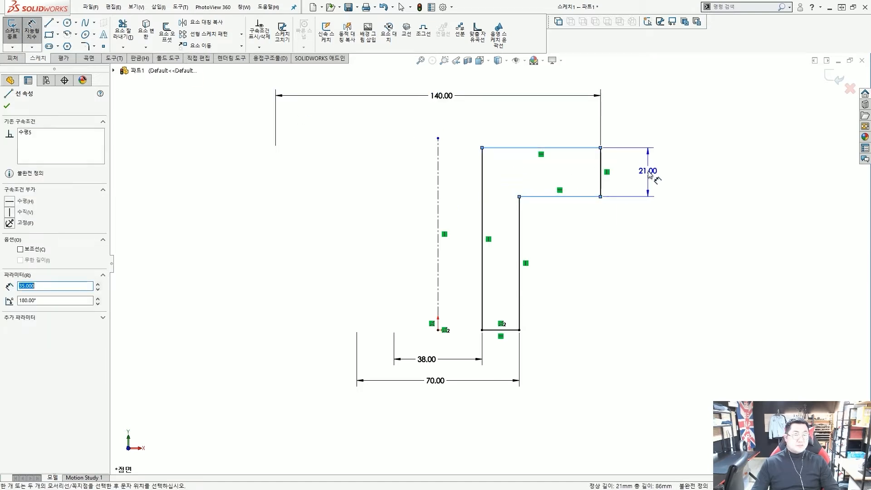
pyautogui.click(650, 175)
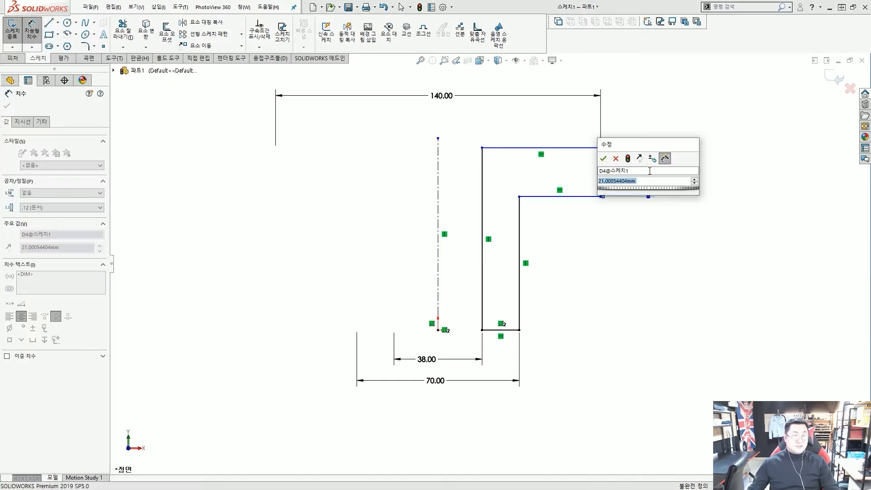
pyautogui.write('20')
pyautogui.press('Return')
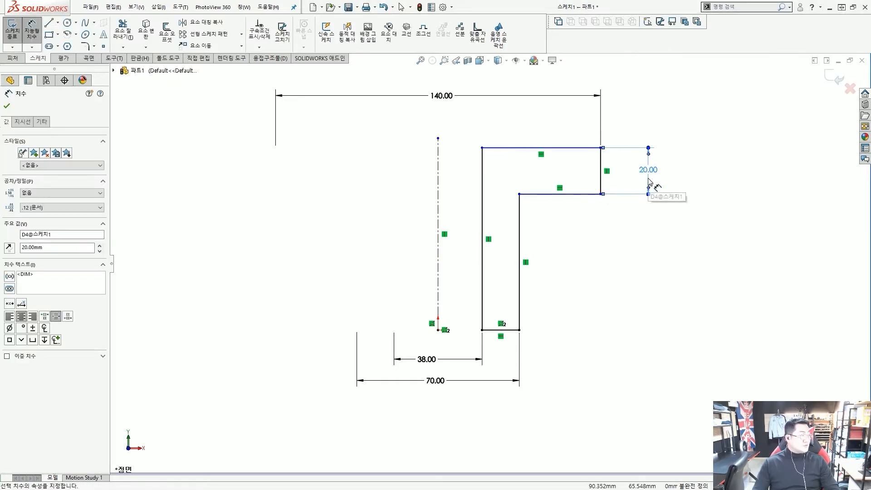
# Dimension the profile's overall height from its base line to its upper horizontal line as 55 mm.
pyautogui.click(499, 329)
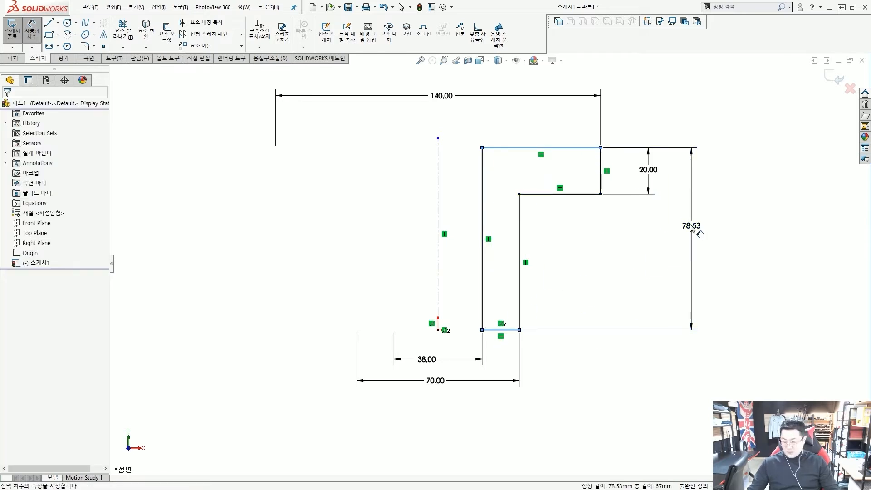
pyautogui.click(695, 228)
pyautogui.write('55')
pyautogui.press('Return')
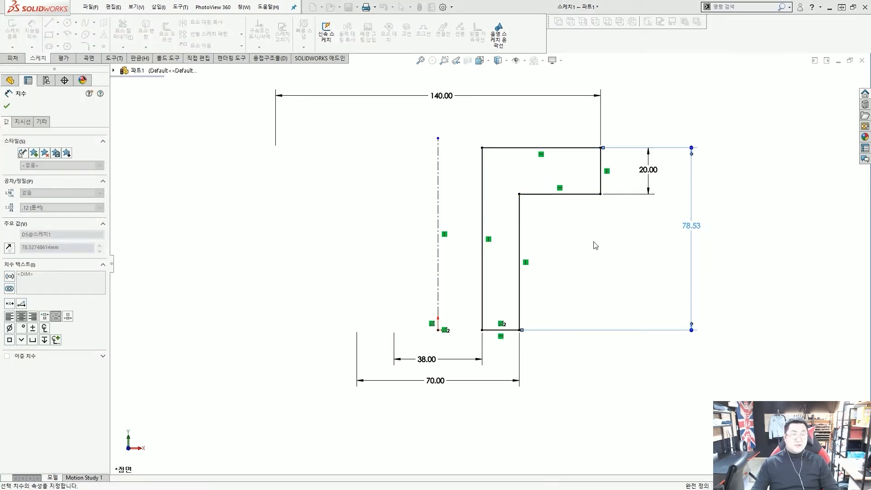
pyautogui.press('Escape')
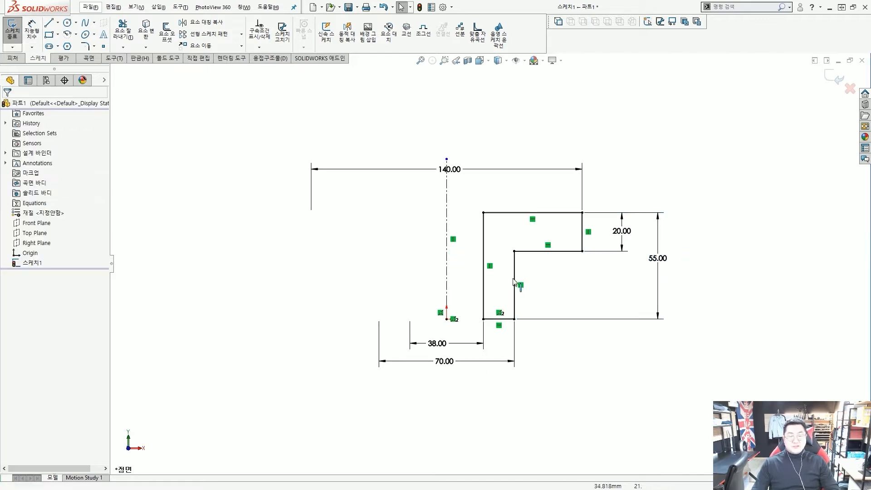
pyautogui.scroll(-2, 470, 291)
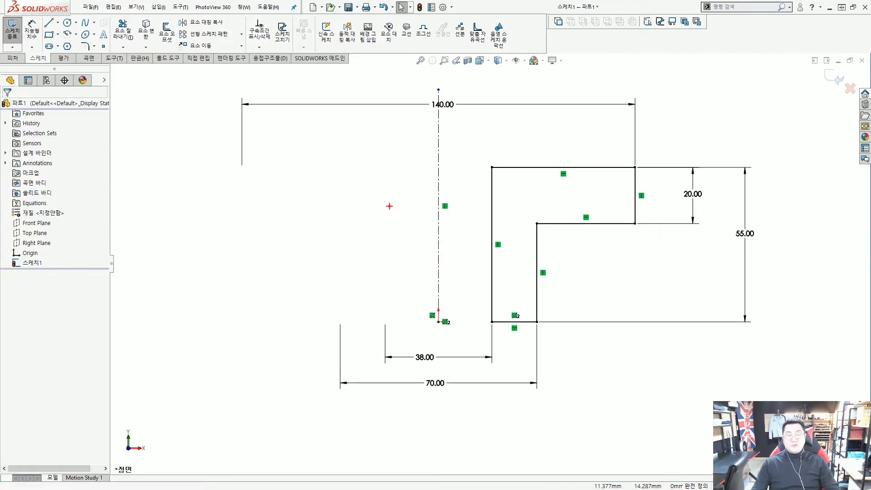
pyautogui.moveTo(398, 170)
pyautogui.mouseDown()
pyautogui.moveTo(428, 322)
pyautogui.moveTo(490, 176)
pyautogui.moveTo(394, 174)
pyautogui.mouseUp()
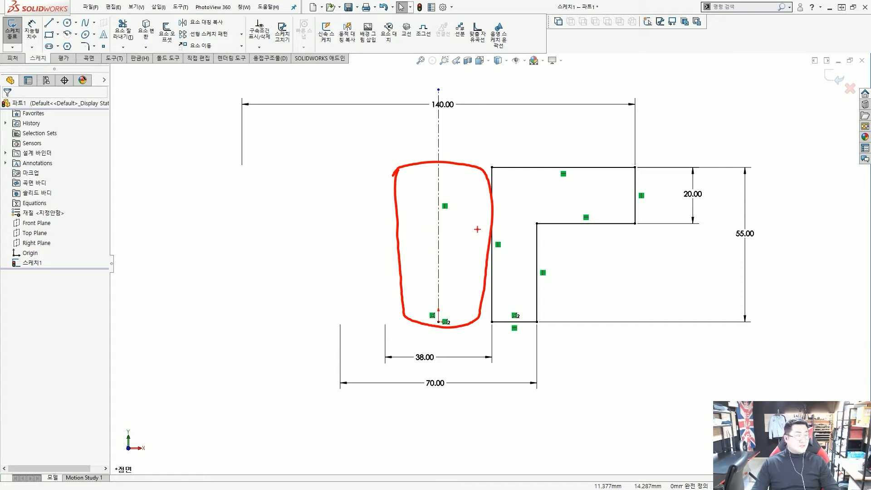
pyautogui.press('Escape')
pyautogui.scroll(3, 471, 213)
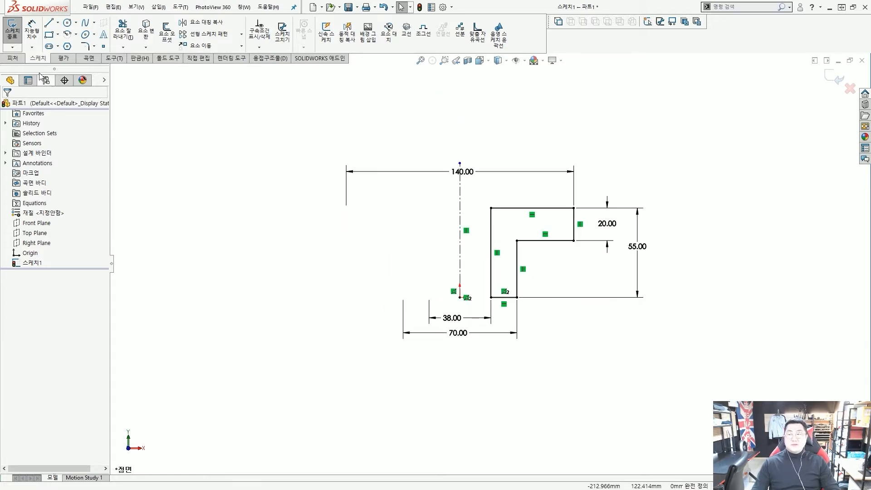
# Revolve the closed profile 360° about the vertical centerline into a solid flanged hub.
pyautogui.click(19, 62)
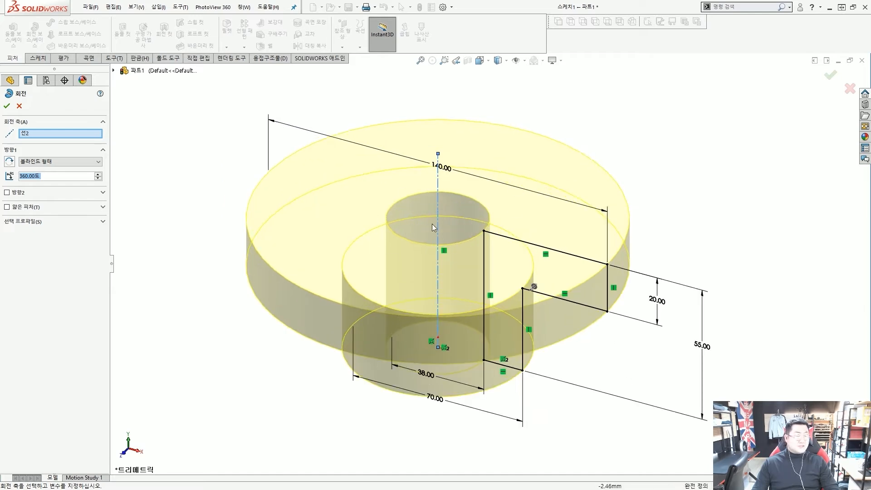
pyautogui.click(7, 106)
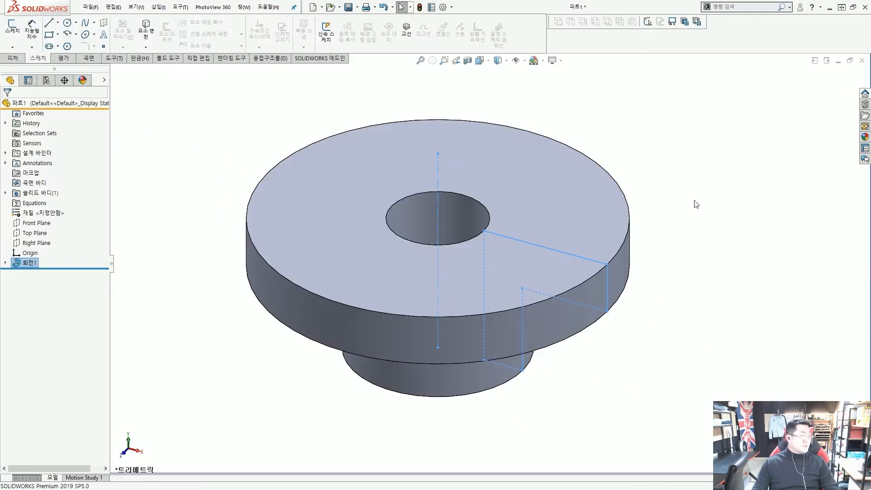
pyautogui.click(694, 188)
# Start a symmetric constant-size fillet with a 6 mm radius, with the flange's underside in view.
pyautogui.moveTo(643, 253); pyautogui.dragTo(467, 240, button='middle')
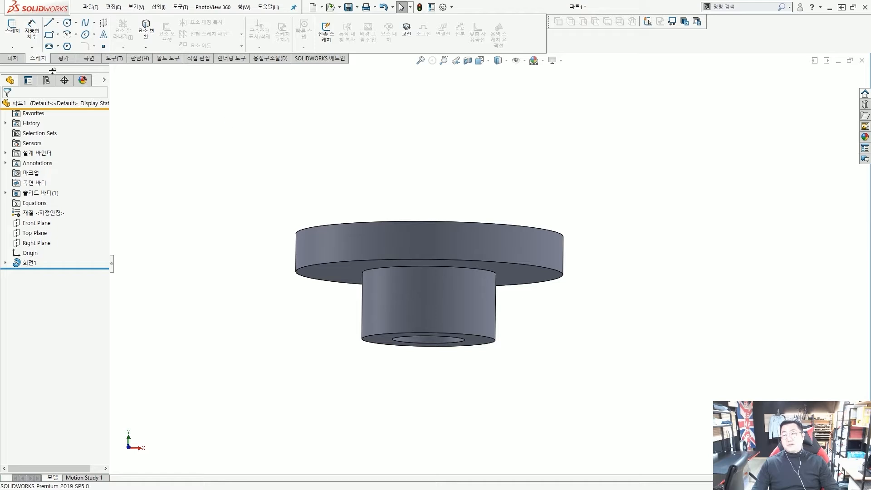
pyautogui.click(18, 60)
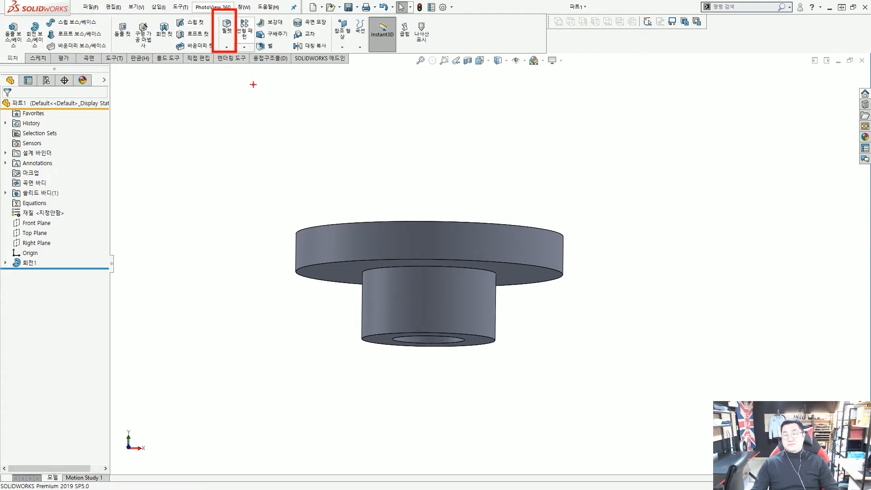
pyautogui.moveTo(273, 119); pyautogui.dragTo(238, 50)
pyautogui.scroll(4, 228, 26)
pyautogui.press('Escape')
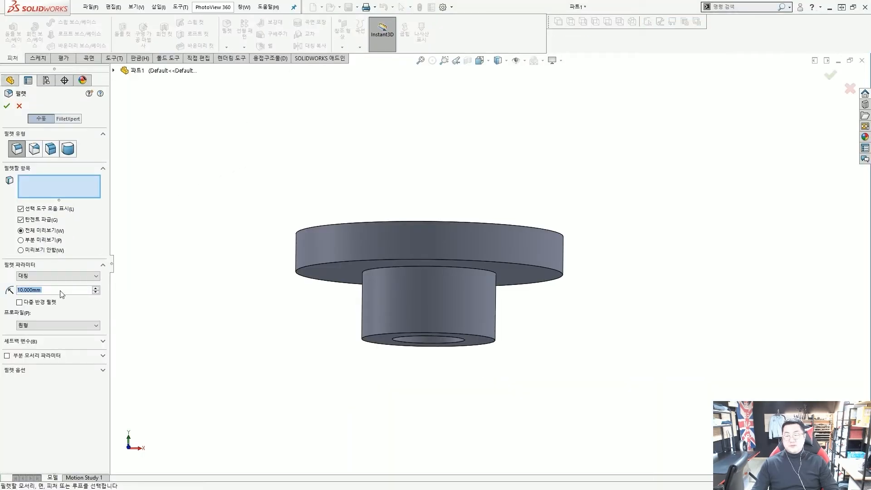
pyautogui.moveTo(66, 290); pyautogui.dragTo(3, 294)
pyautogui.write('6')
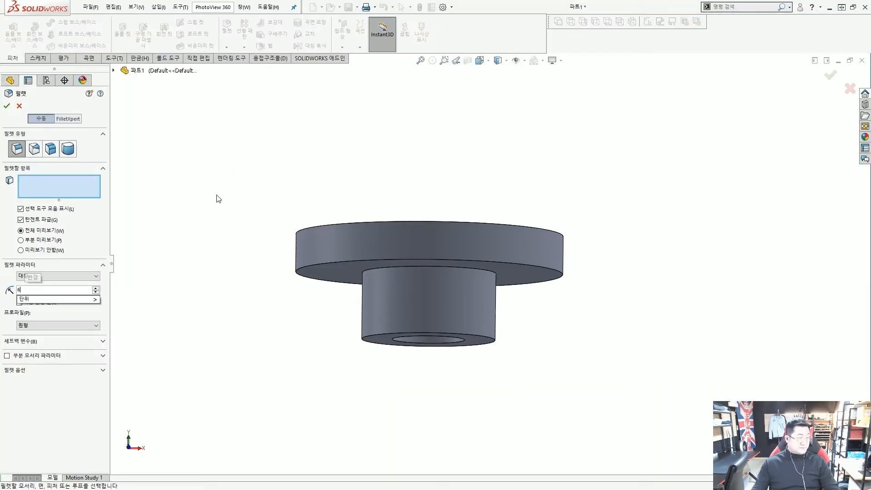
pyautogui.press('Return')
pyautogui.moveTo(324, 255); pyautogui.dragTo(389, 255, button='middle')
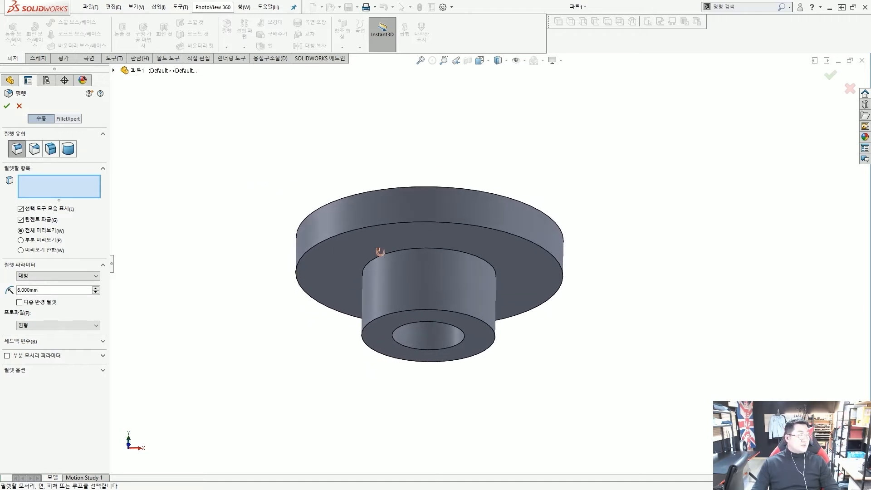
pyautogui.scroll(-2, 431, 273)
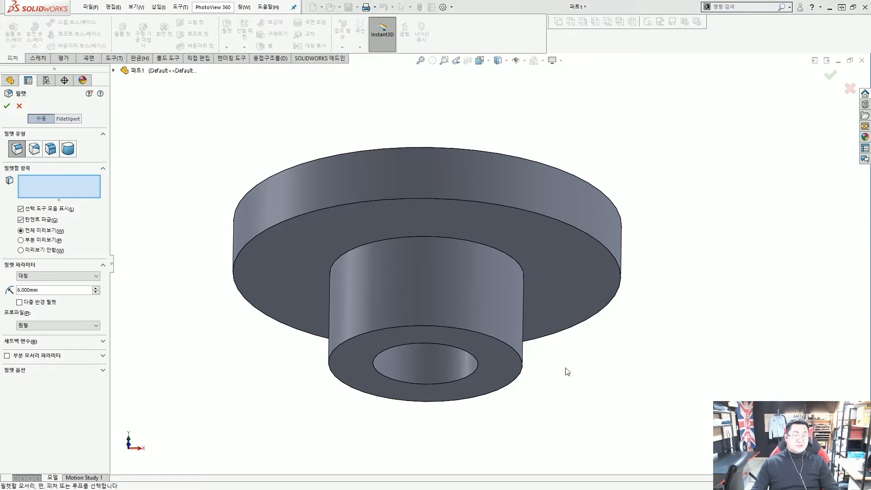
pyautogui.moveTo(556, 433); pyautogui.dragTo(530, 380)
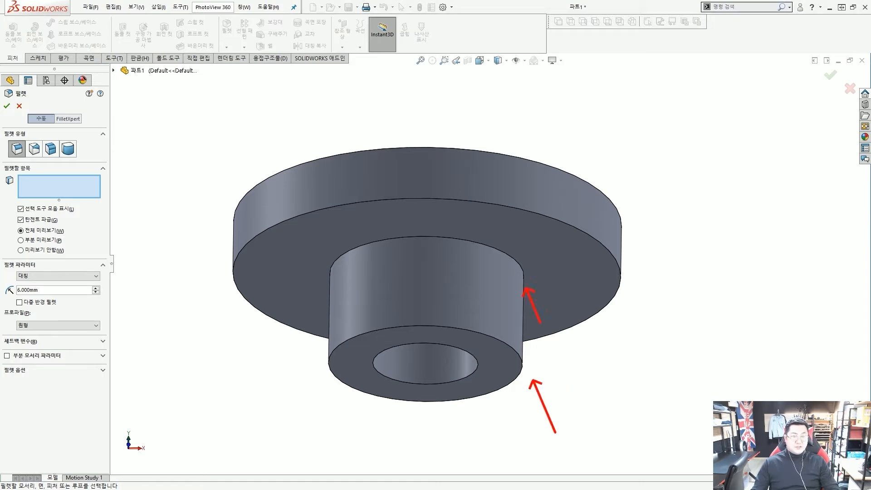
pyautogui.moveTo(652, 314); pyautogui.dragTo(621, 274)
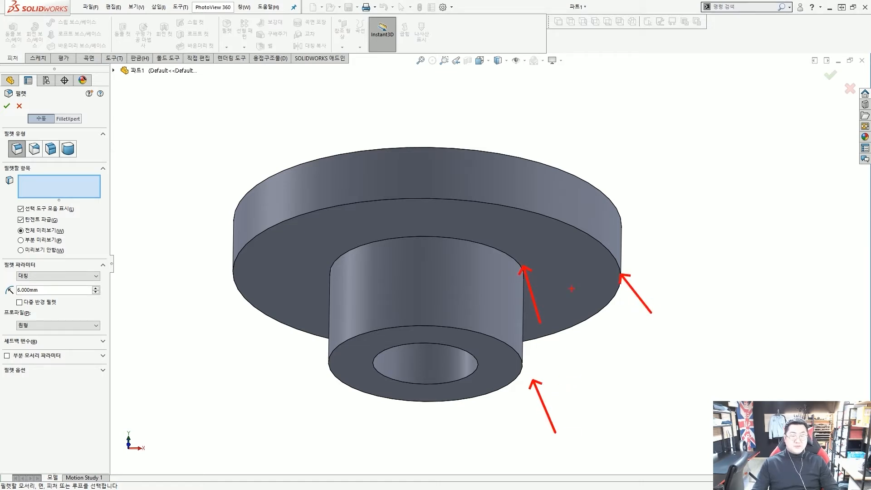
pyautogui.press('Escape')
# Apply the 6 mm fillet to the hub's outer end edge, the hub-to-flange junction and the flange's hub-side rim.
pyautogui.scroll(1, 541, 282)
pyautogui.moveTo(542, 325); pyautogui.dragTo(543, 307, button='middle')
pyautogui.click(556, 266)
pyautogui.moveTo(557, 267); pyautogui.dragTo(555, 231, button='middle')
pyautogui.click(514, 359)
pyautogui.press('Return')
# Start a Hole Wizard feature of the plain hole type with the Ansi Metric standard.
pyautogui.moveTo(613, 266)
pyautogui.mouseDown(button='middle')
pyautogui.moveTo(618, 299)
pyautogui.moveTo(620, 272)
pyautogui.mouseUp(button='middle')
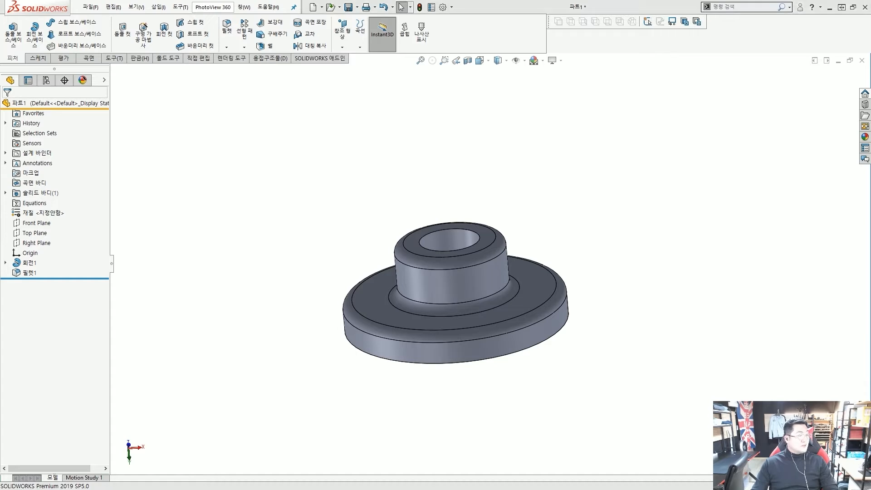
pyautogui.moveTo(469, 191); pyautogui.dragTo(490, 245, button='middle')
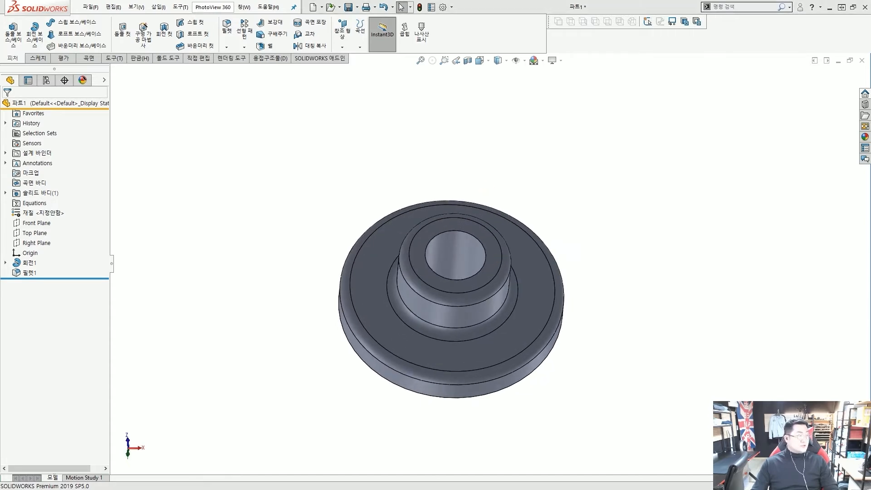
pyautogui.moveTo(550, 188); pyautogui.dragTo(491, 222, button='middle')
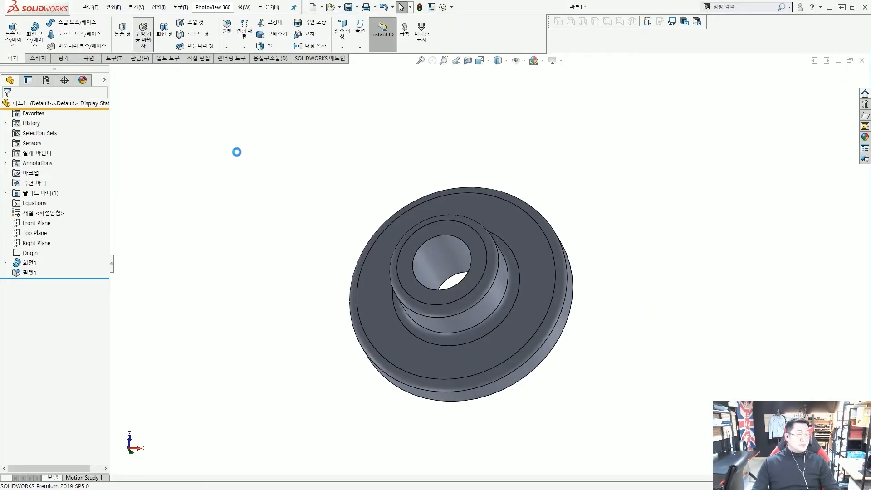
pyautogui.click(490, 256)
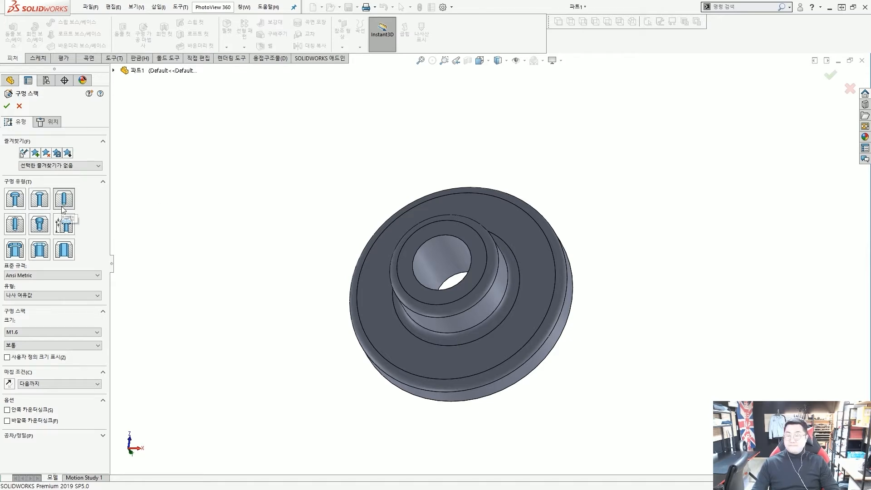
pyautogui.moveTo(53, 187); pyautogui.dragTo(81, 211)
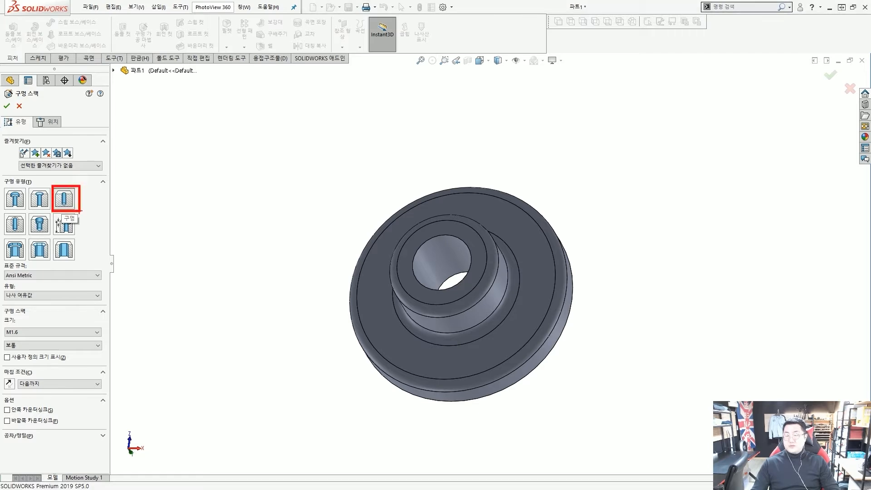
pyautogui.keyDown('ctrl'); pyautogui.moveTo(0, 260); pyautogui.dragTo(104, 281); pyautogui.keyUp('ctrl')
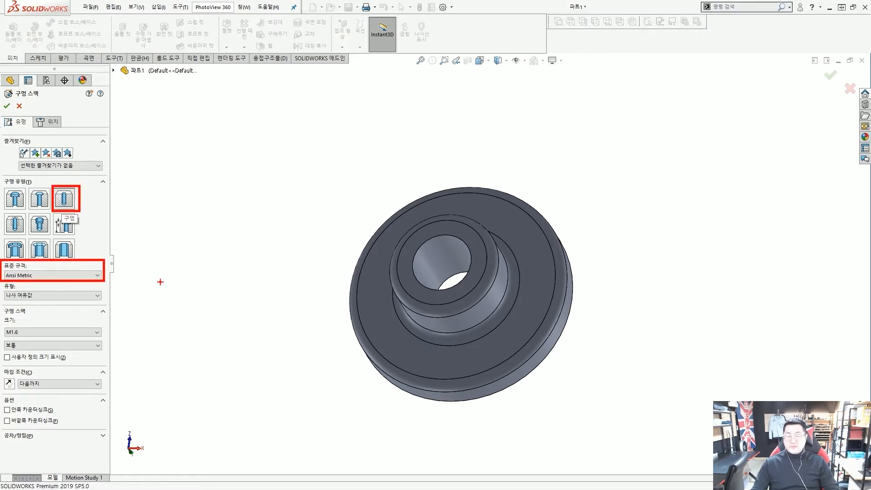
pyautogui.keyDown('ctrl'); pyautogui.keyDown('shift'); pyautogui.moveTo(161, 282); pyautogui.dragTo(111, 275); pyautogui.keyUp('shift'); pyautogui.keyUp('ctrl')
pyautogui.press('Escape')
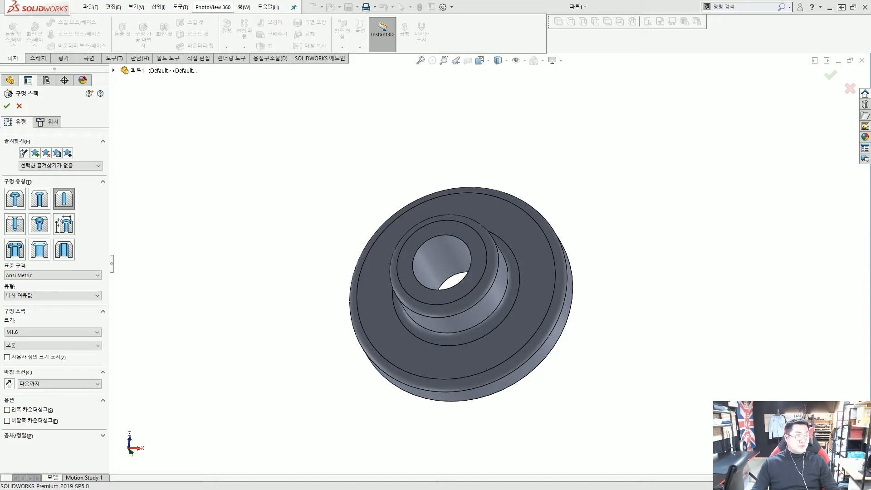
# Set the hole specification to drill size Ø12.0 with a Through All end condition.
pyautogui.click(51, 295)
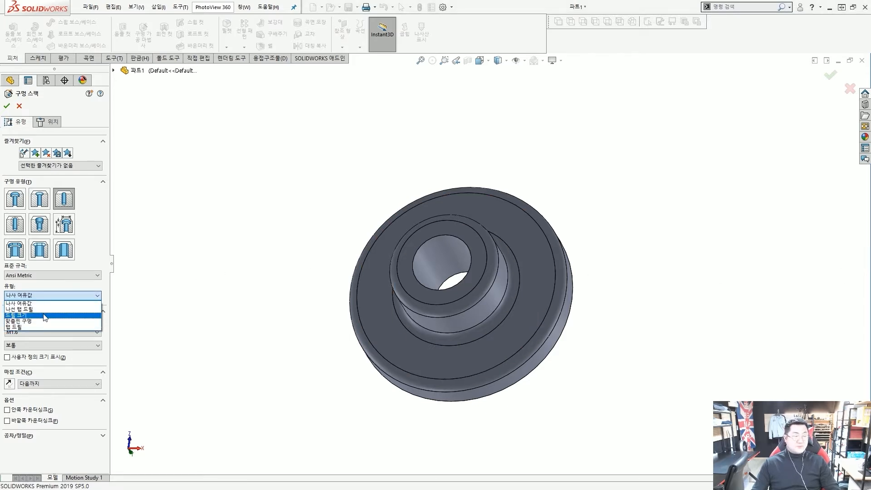
pyautogui.click(44, 316)
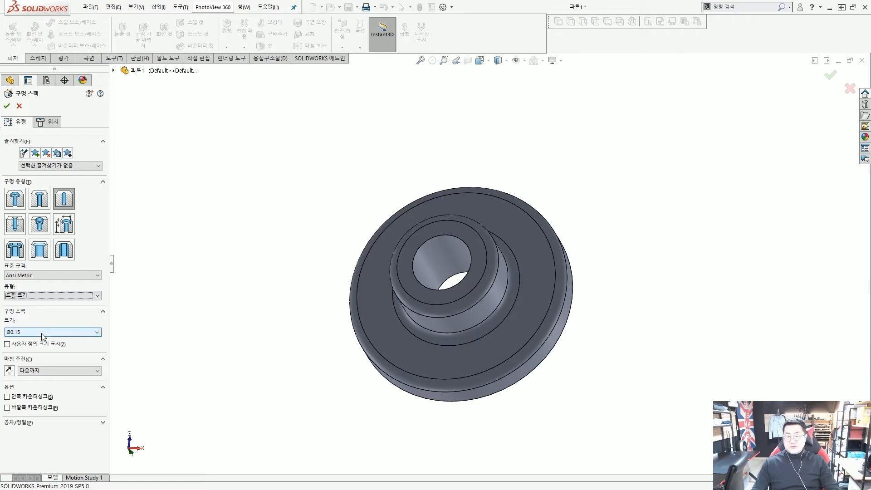
pyautogui.click(44, 332)
pyautogui.moveTo(100, 350); pyautogui.dragTo(90, 395)
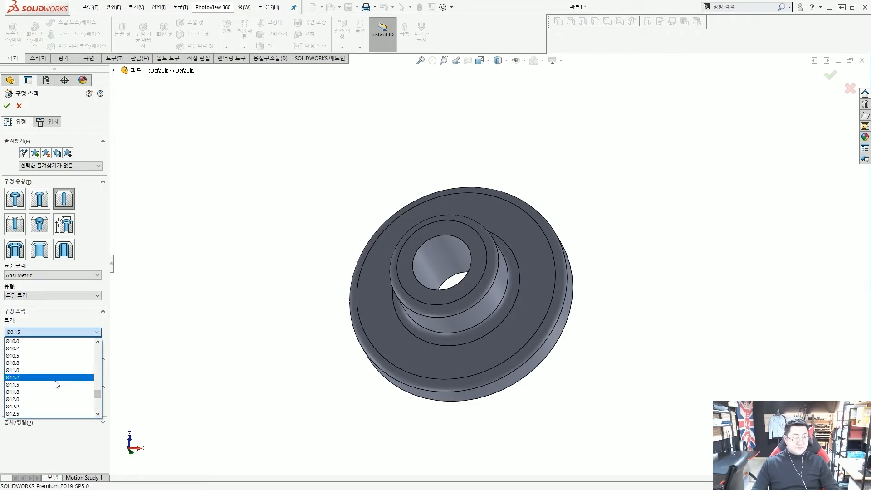
pyautogui.scroll(-2, 52, 384)
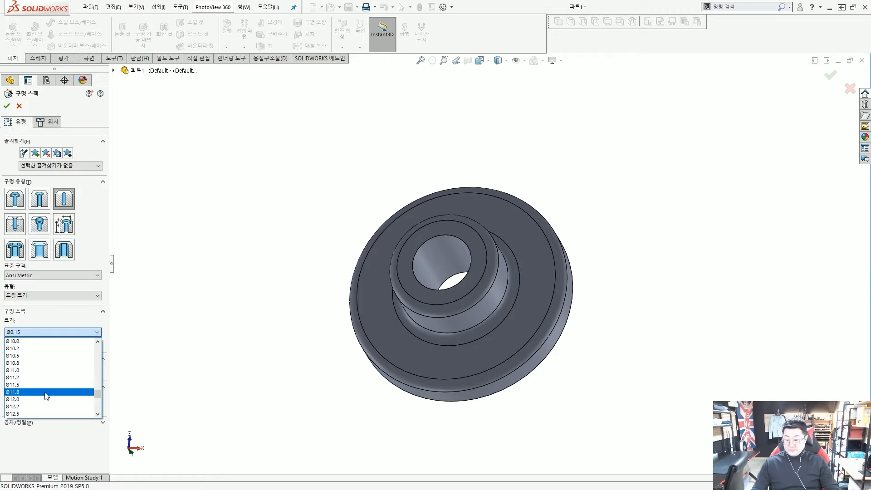
pyautogui.click(57, 391)
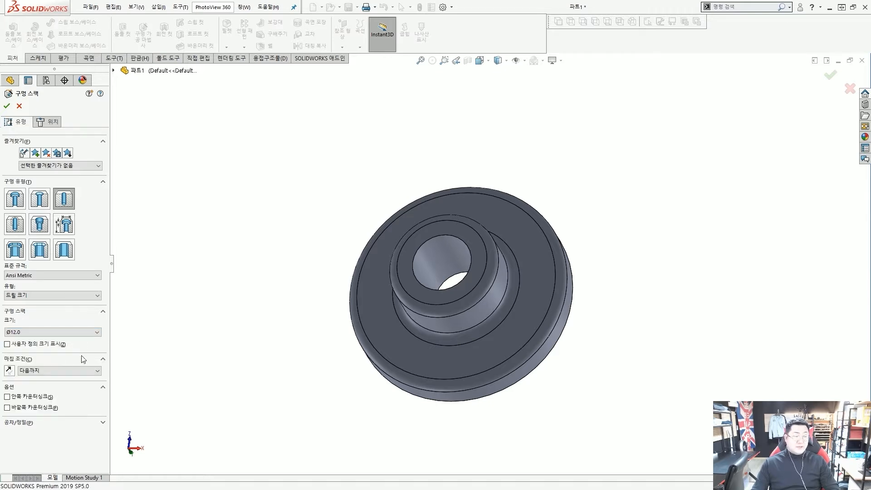
pyautogui.click(45, 370)
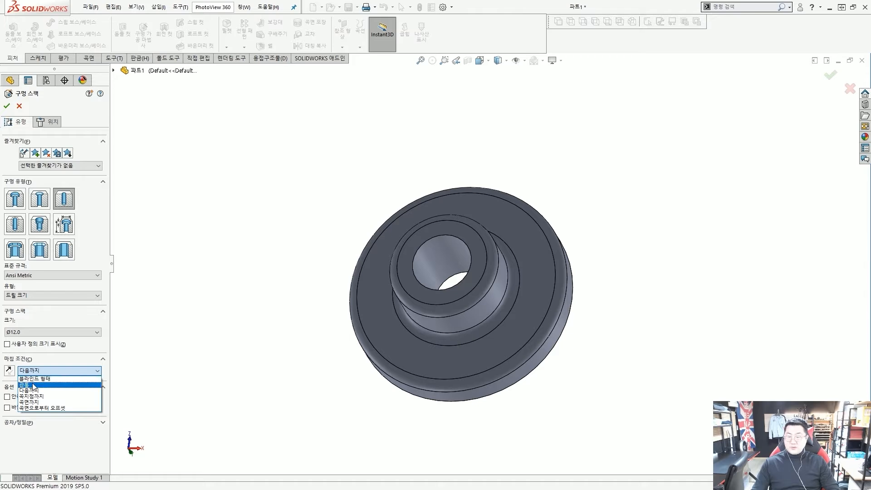
pyautogui.click(52, 382)
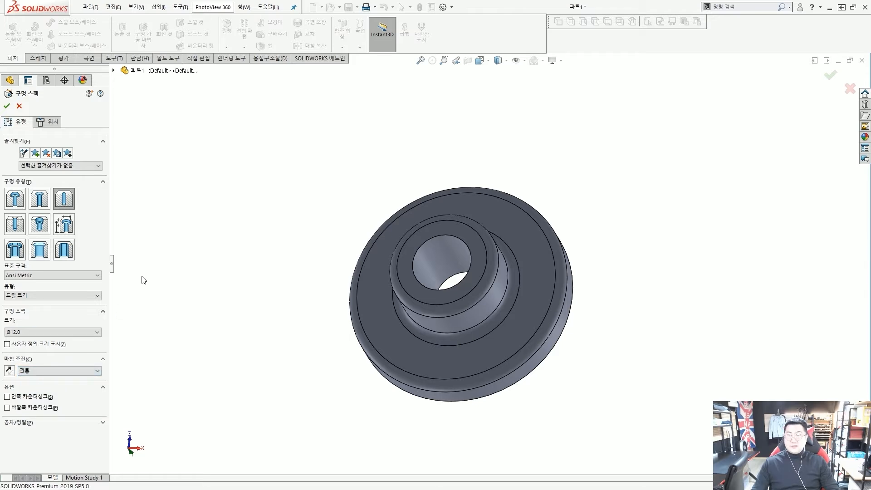
# Place one hole position on the flange's hub-side face, about 51 mm straight above the origin.
pyautogui.click(51, 124)
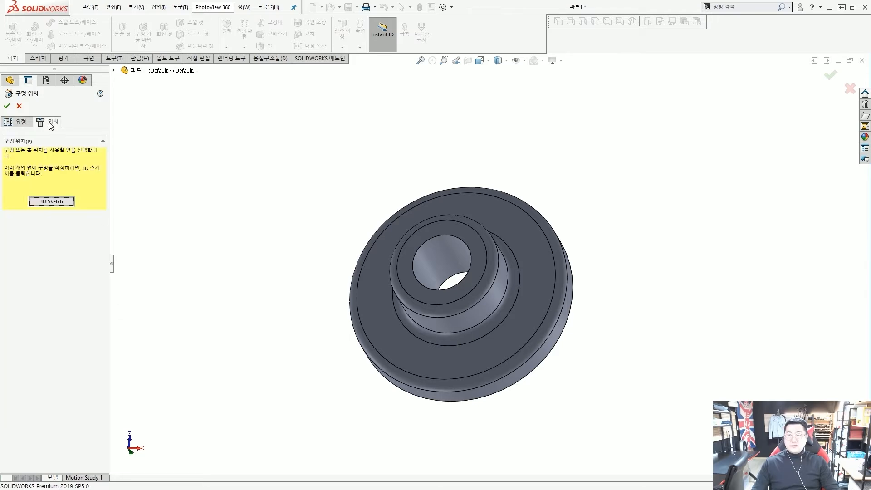
pyautogui.click(434, 200)
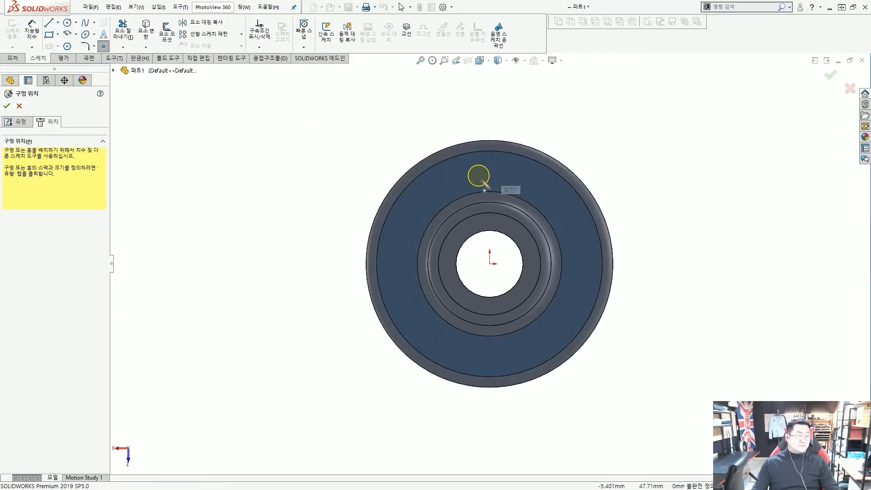
pyautogui.scroll(-2, 490, 186)
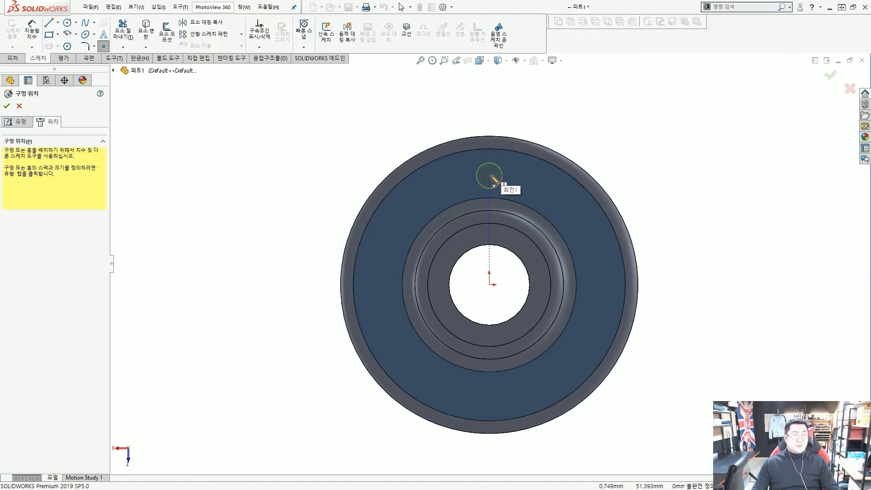
pyautogui.click(491, 178)
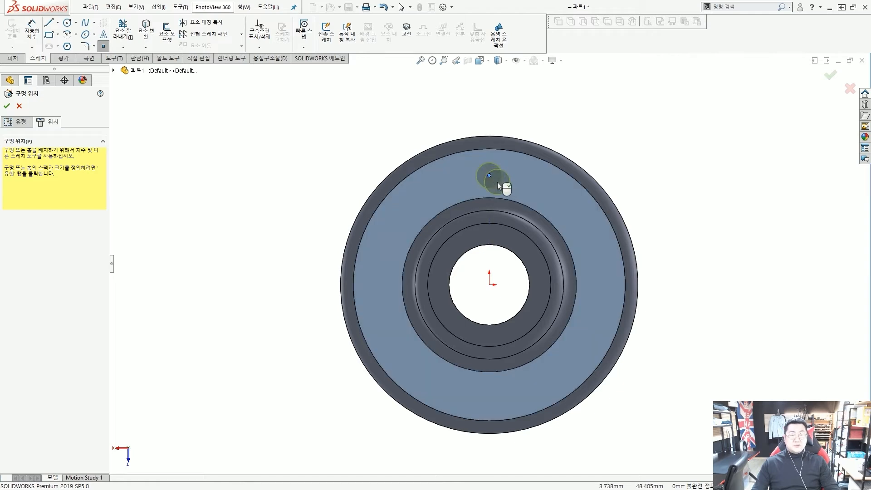
pyautogui.click(401, 7)
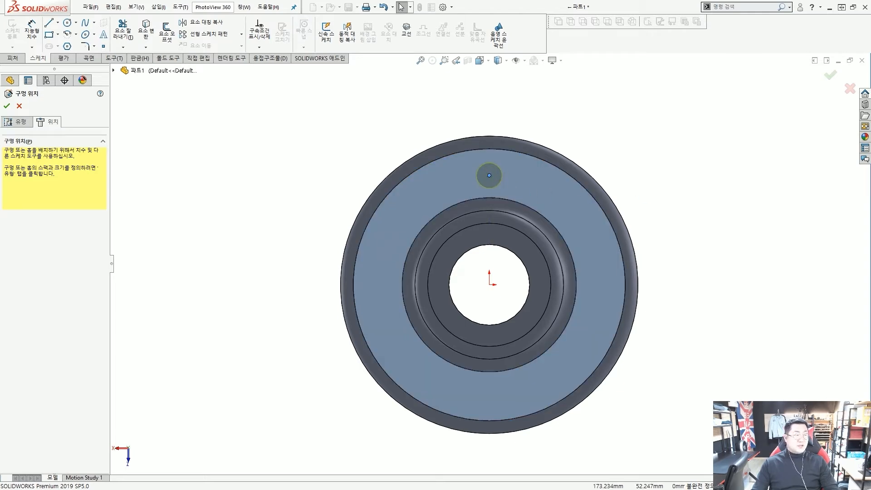
# Sketch a circle about 103 mm in diameter from the origin through the hole's center point and convert it to construction geometry.
pyautogui.scroll(3, 530, 184)
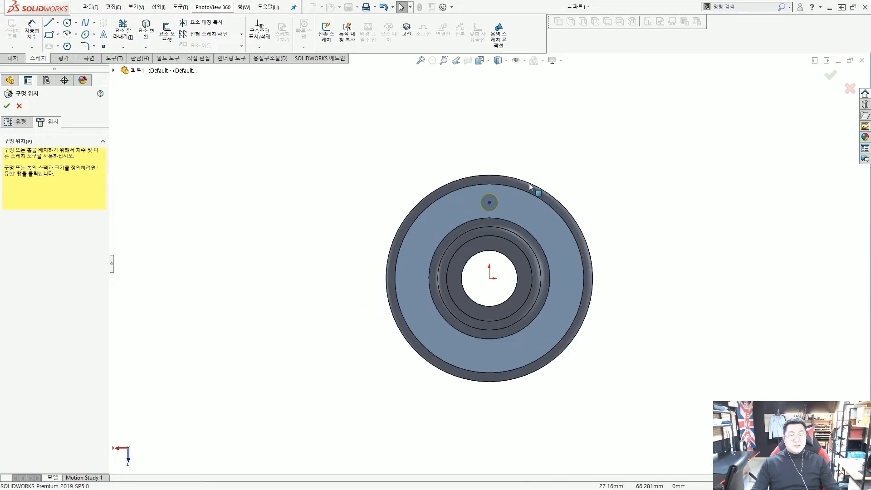
pyautogui.scroll(-3, 490, 262)
pyautogui.scroll(2, 490, 262)
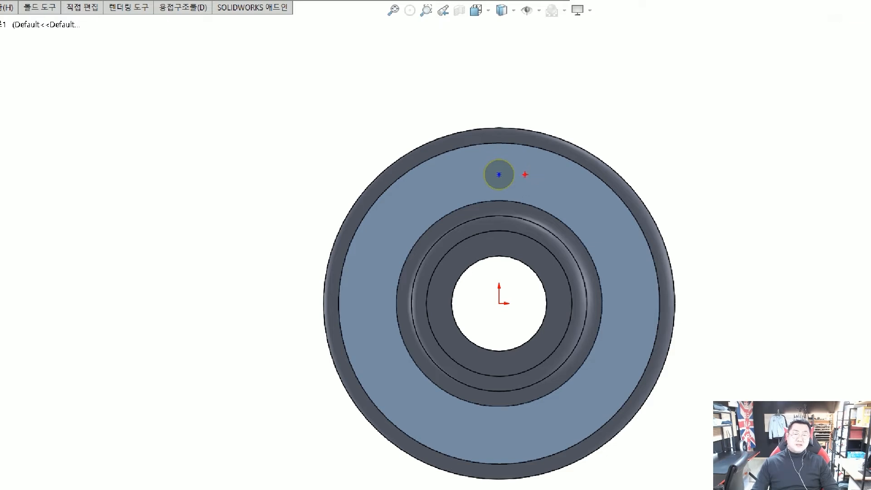
pyautogui.moveTo(508, 173)
pyautogui.mouseDown()
pyautogui.moveTo(414, 195)
pyautogui.moveTo(372, 265)
pyautogui.moveTo(410, 408)
pyautogui.moveTo(558, 432)
pyautogui.moveTo(629, 297)
pyautogui.moveTo(505, 169)
pyautogui.mouseUp()
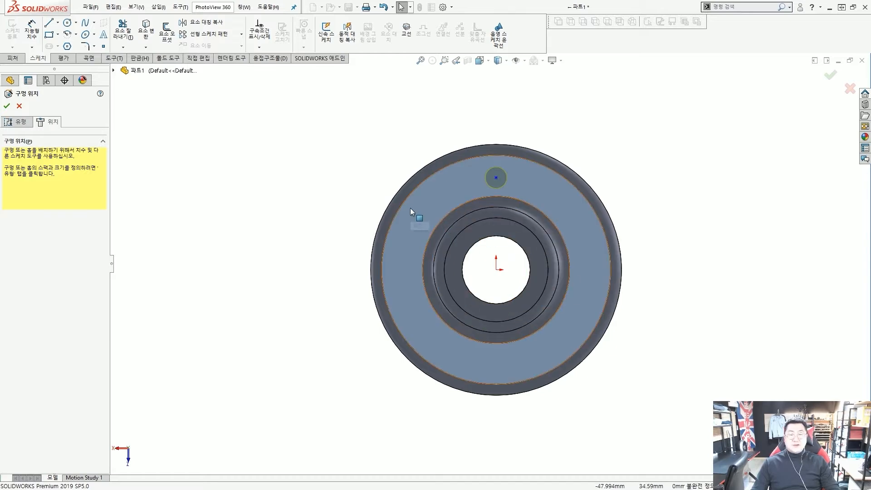
pyautogui.click(67, 24)
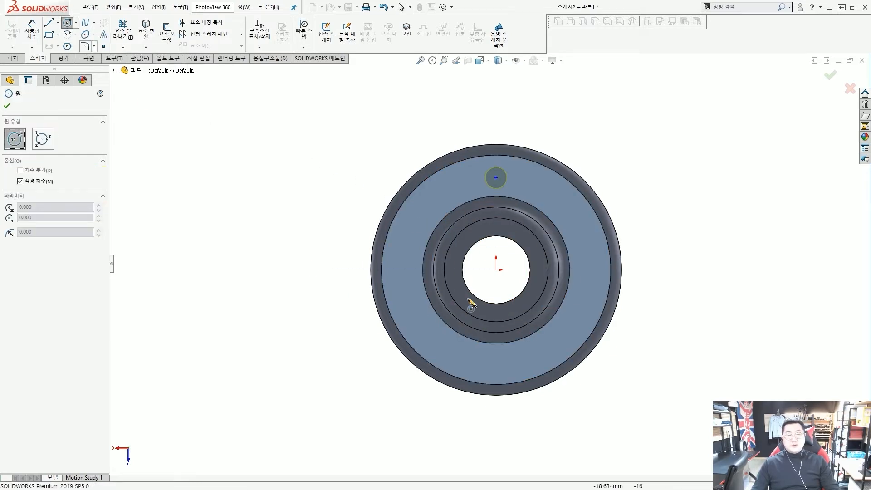
pyautogui.click(497, 270)
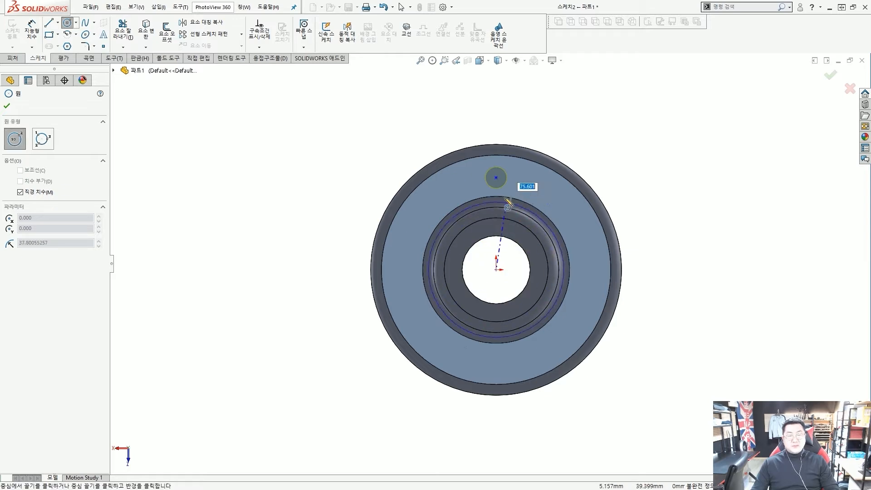
pyautogui.click(496, 178)
pyautogui.press('Escape')
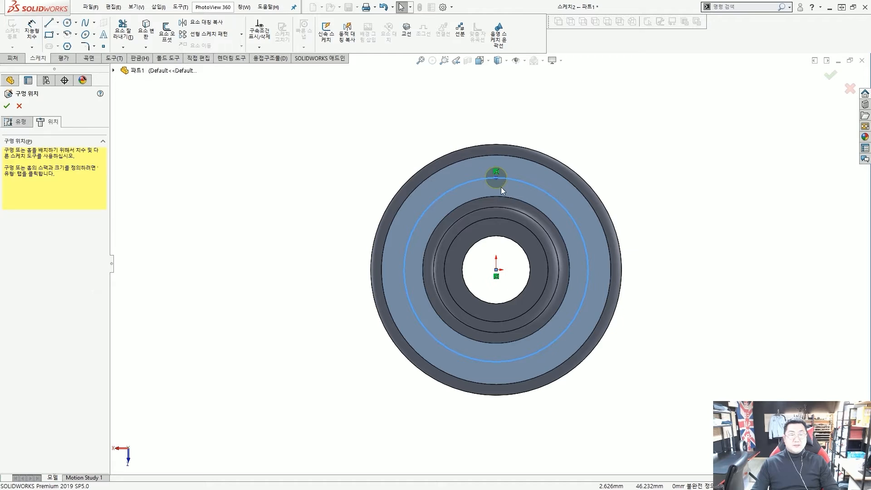
pyautogui.scroll(-2, 501, 187)
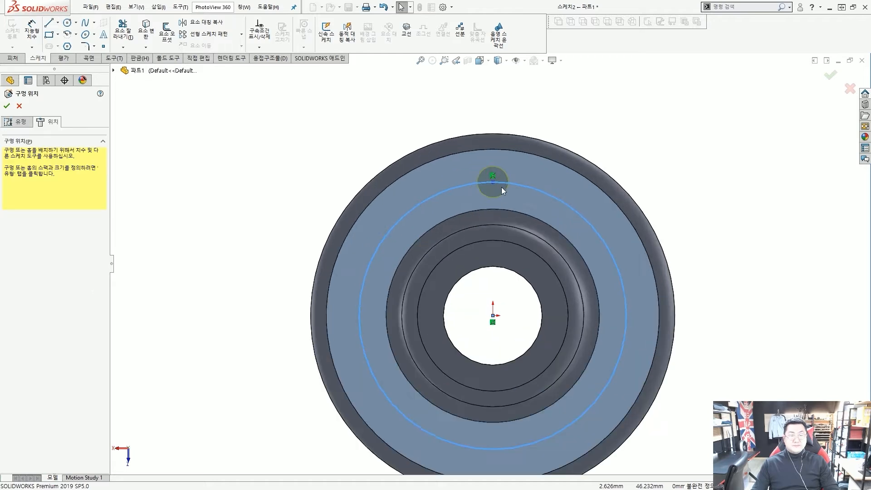
pyautogui.click(570, 203)
pyautogui.click(609, 163)
pyautogui.click(596, 130)
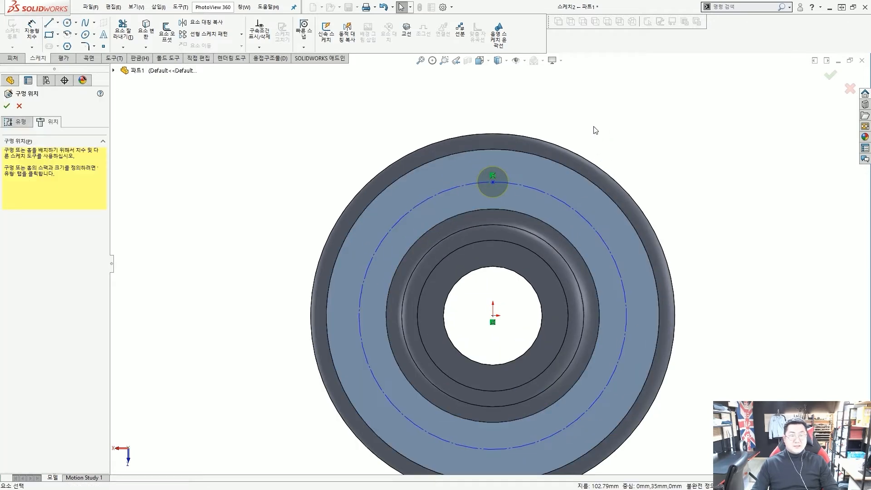
# Shift the hole point along the construction circle, then constrain it vertically with the origin.
pyautogui.scroll(5, 490, 259)
pyautogui.scroll(-4, 499, 264)
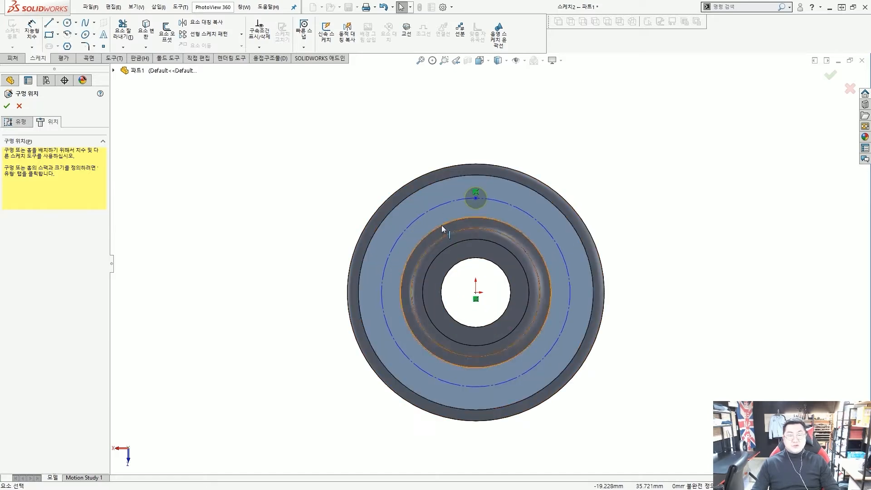
pyautogui.scroll(-1, 436, 223)
pyautogui.moveTo(485, 193); pyautogui.dragTo(462, 195)
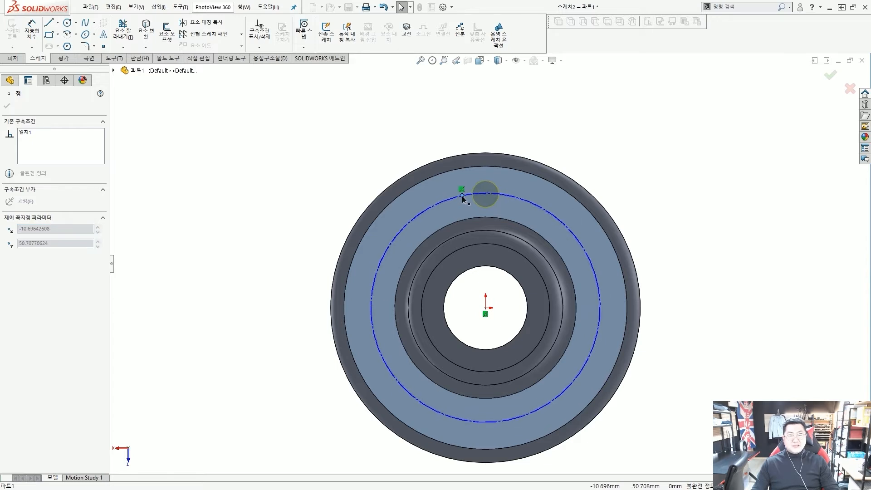
pyautogui.click(486, 308)
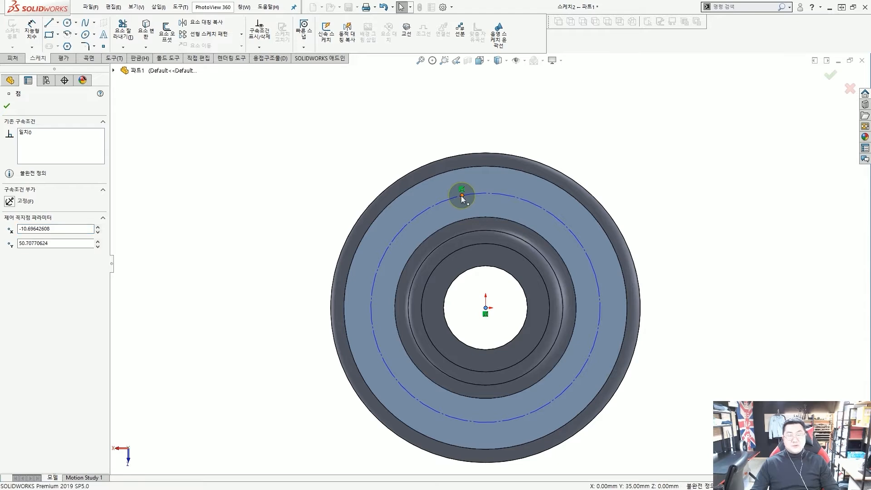
pyautogui.keyDown('ctrl'); pyautogui.click(462, 195); pyautogui.keyUp('ctrl')
pyautogui.click(502, 141)
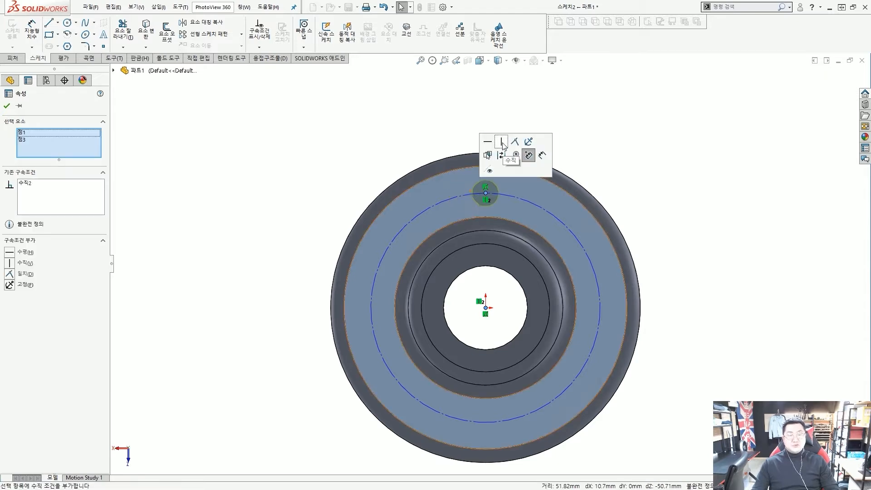
pyautogui.click(437, 142)
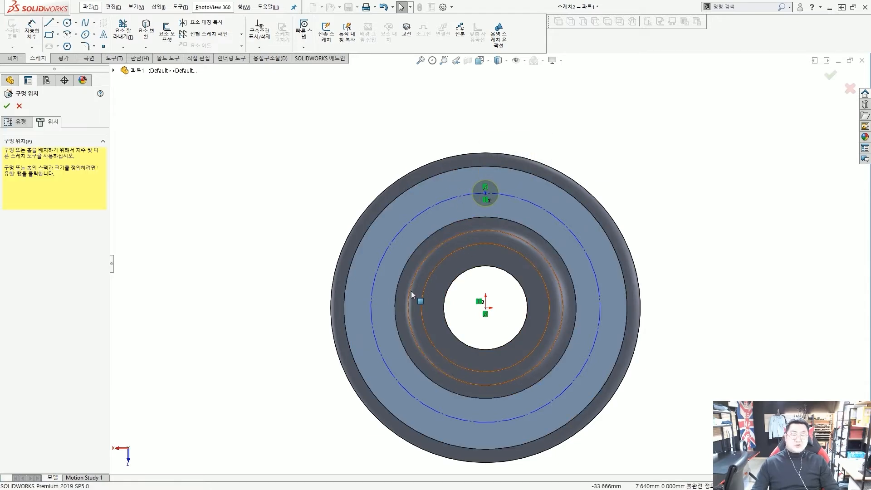
pyautogui.press('alt')
pyautogui.press('alt')
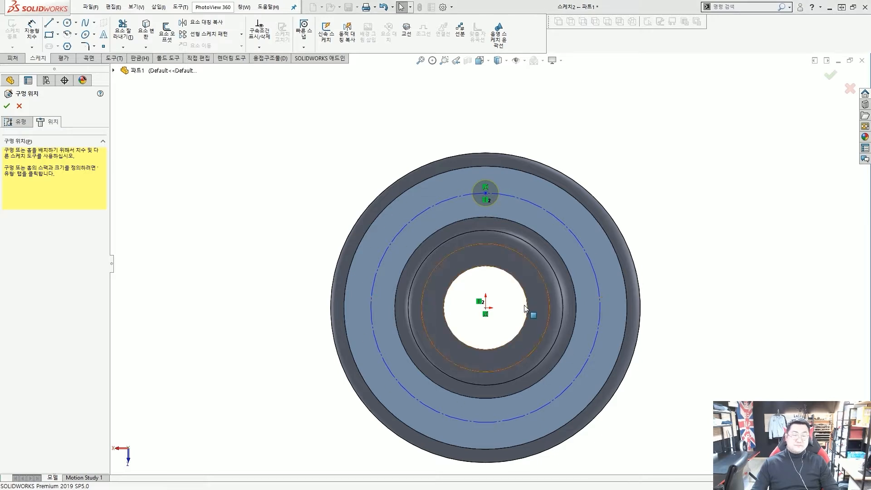
pyautogui.scroll(-2, 518, 318)
pyautogui.scroll(2, 515, 288)
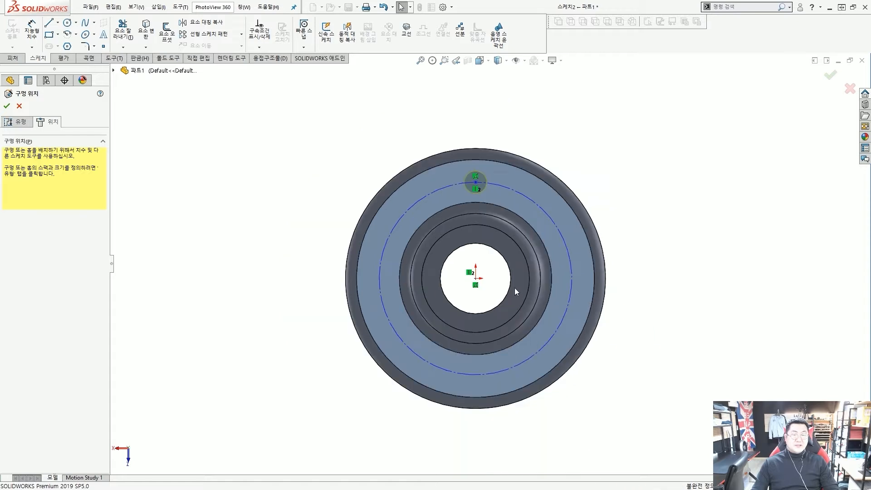
pyautogui.scroll(-1, 513, 283)
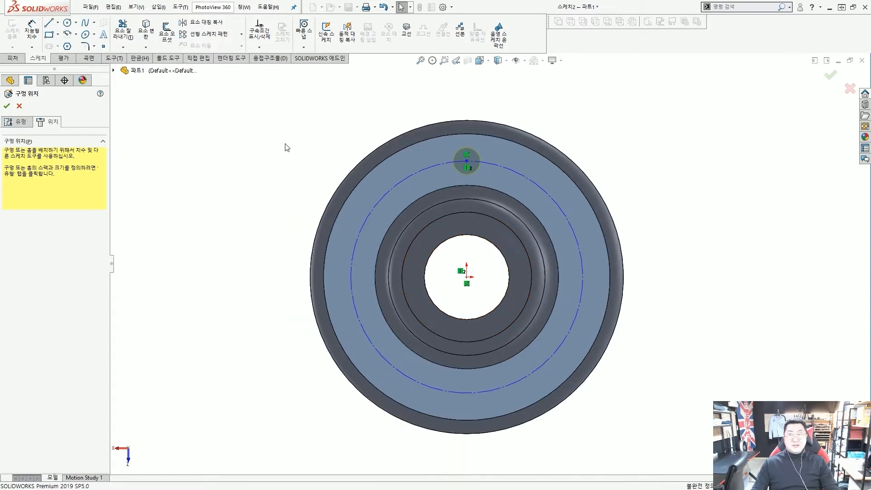
# Dimension the construction circle's diameter as 110 mm and finish the hole feature.
pyautogui.click(31, 31)
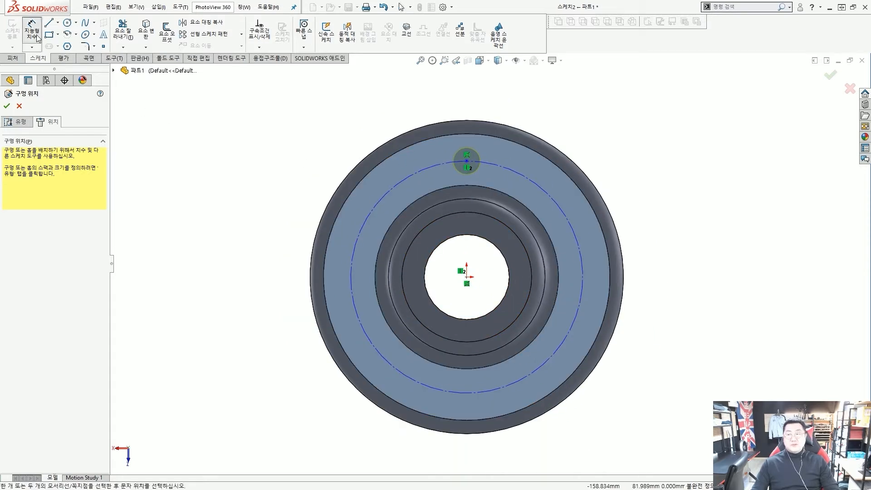
pyautogui.click(549, 194)
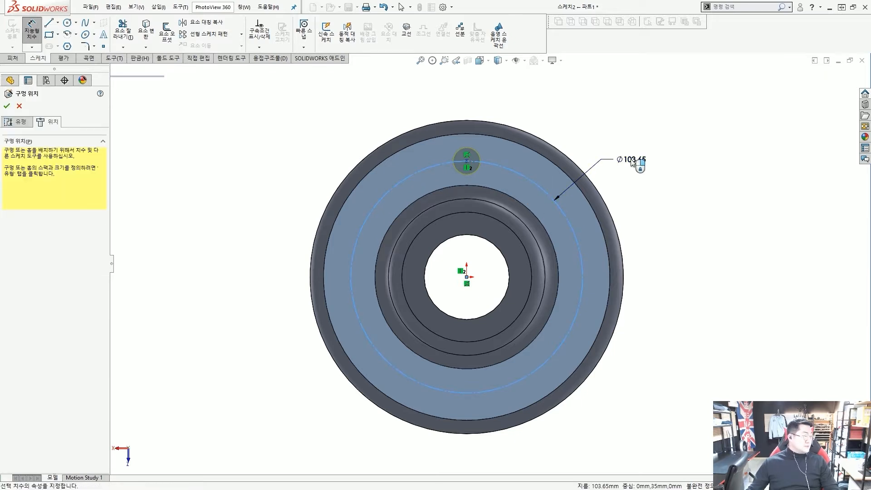
pyautogui.click(631, 162)
pyautogui.write('110')
pyautogui.press('Return')
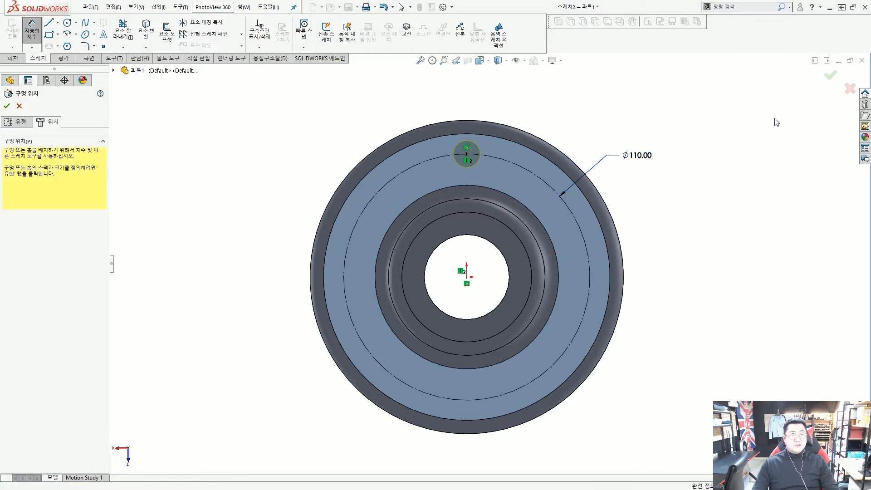
pyautogui.click(830, 77)
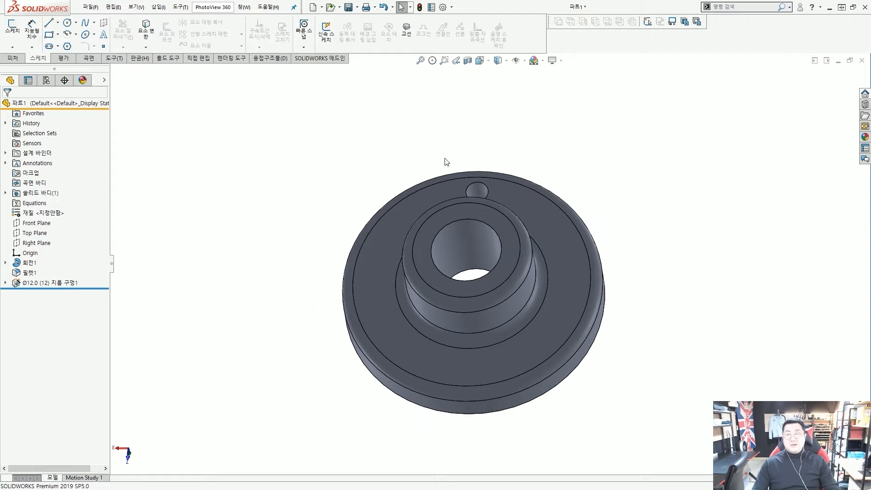
# Start a circular pattern around the hub's outer cylindrical face with 4 equally spaced instances over 360 degrees.
pyautogui.click(14, 60)
pyautogui.click(246, 48)
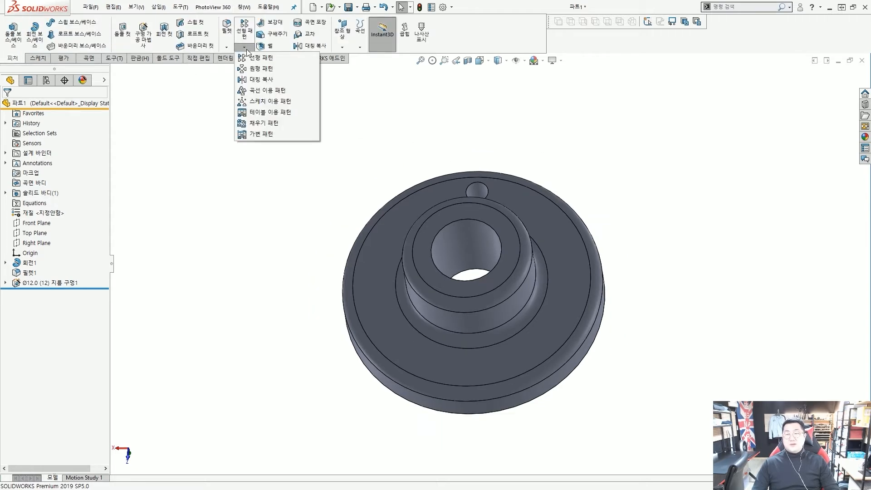
pyautogui.click(261, 69)
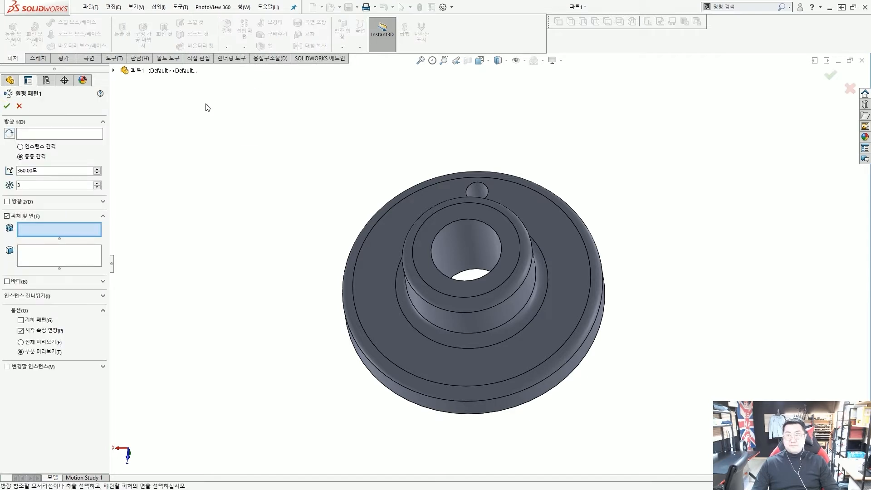
pyautogui.click(71, 134)
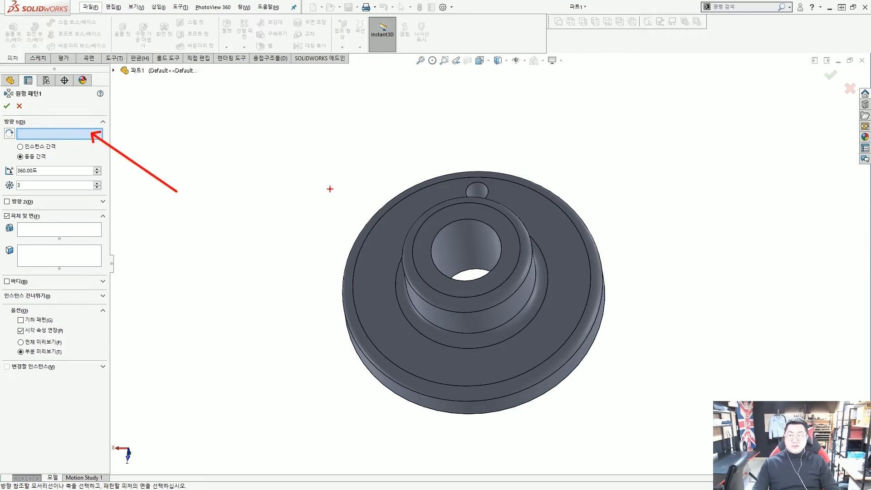
pyautogui.moveTo(392, 264)
pyautogui.mouseDown(button='middle')
pyautogui.moveTo(426, 230)
pyautogui.moveTo(488, 324)
pyautogui.moveTo(472, 319)
pyautogui.moveTo(475, 299)
pyautogui.mouseUp(button='middle')
pyautogui.scroll(-2, 489, 326)
pyautogui.scroll(5, 492, 329)
pyautogui.scroll(-5, 489, 343)
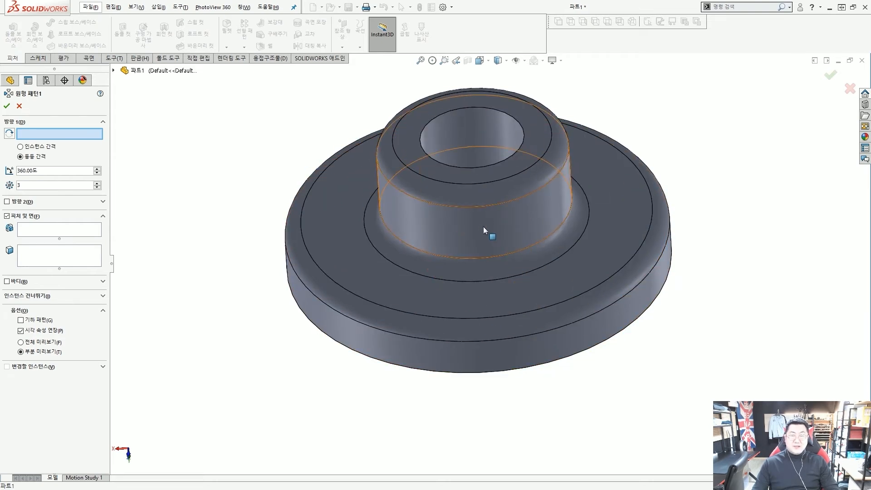
pyautogui.click(486, 228)
pyautogui.scroll(3, 485, 230)
pyautogui.moveTo(486, 239); pyautogui.dragTo(483, 296, button='middle')
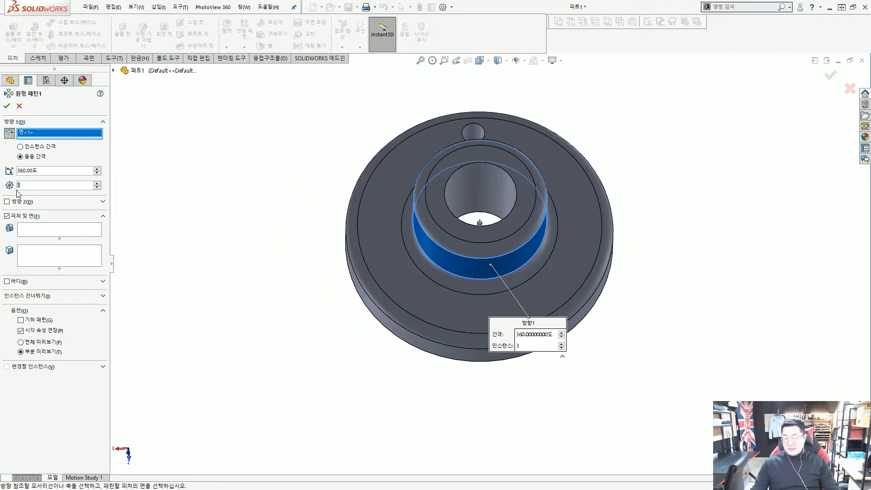
pyautogui.write('4')
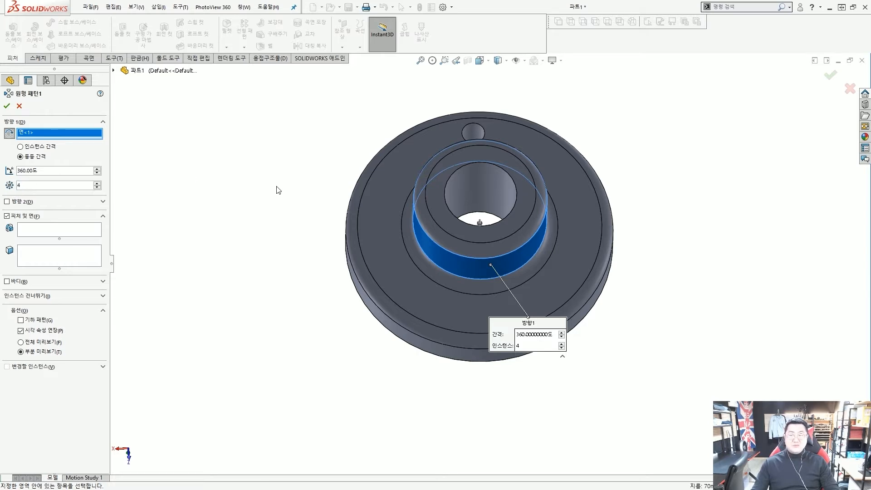
pyautogui.moveTo(276, 187)
pyautogui.mouseDown(button='middle')
pyautogui.moveTo(276, 205)
pyautogui.moveTo(272, 186)
pyautogui.mouseUp(button='middle')
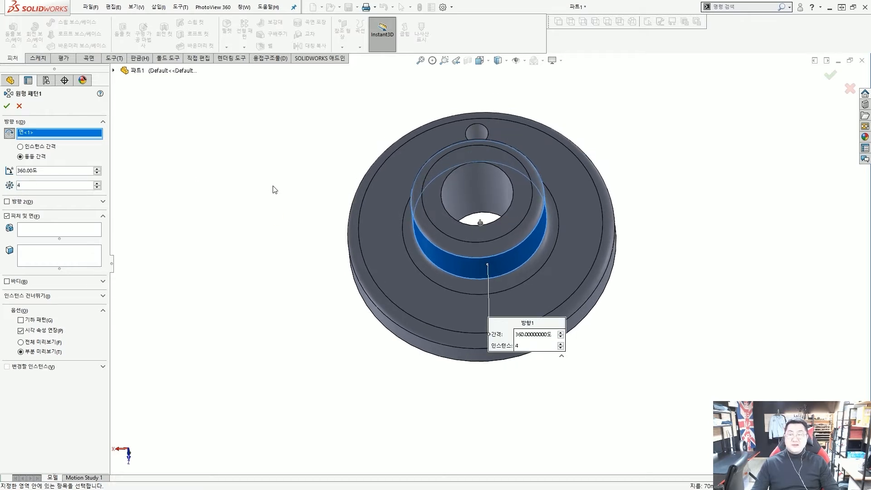
# Choose the Ø12 hole as the feature to repeat and complete the circular pattern.
pyautogui.click(41, 230)
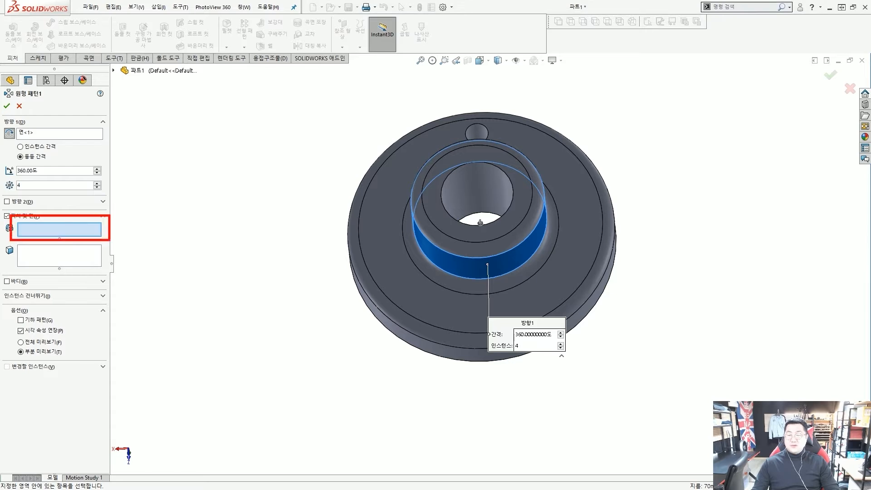
pyautogui.scroll(-5, 454, 163)
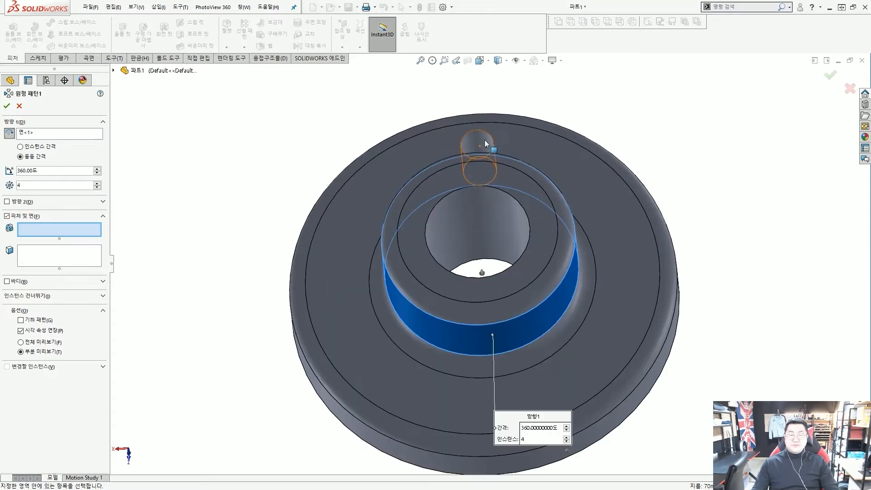
pyautogui.click(469, 164)
pyautogui.scroll(6, 472, 167)
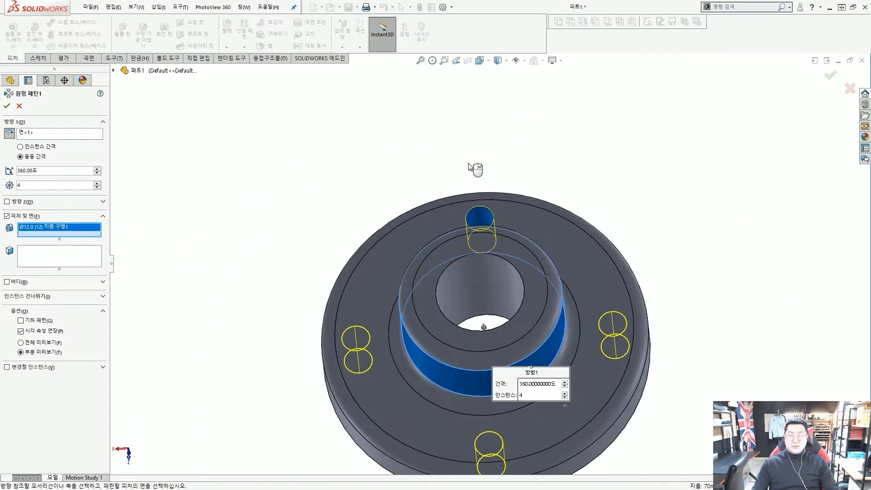
pyautogui.scroll(-4, 502, 273)
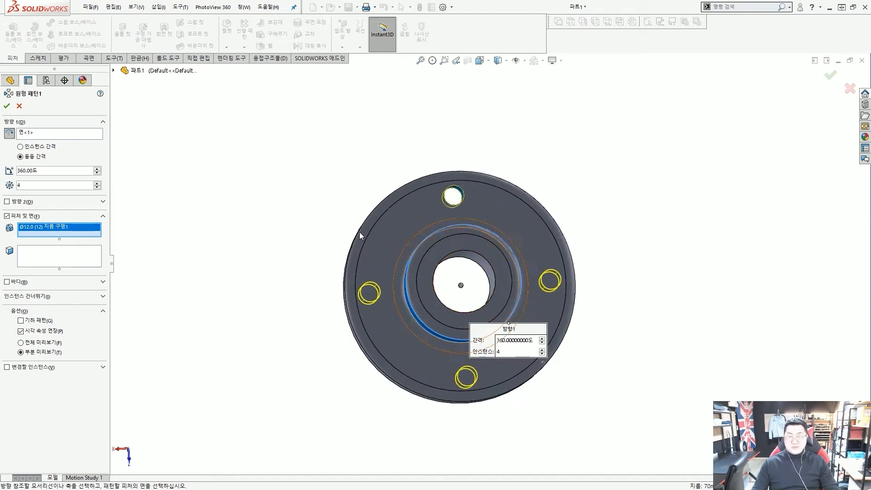
pyautogui.click(7, 106)
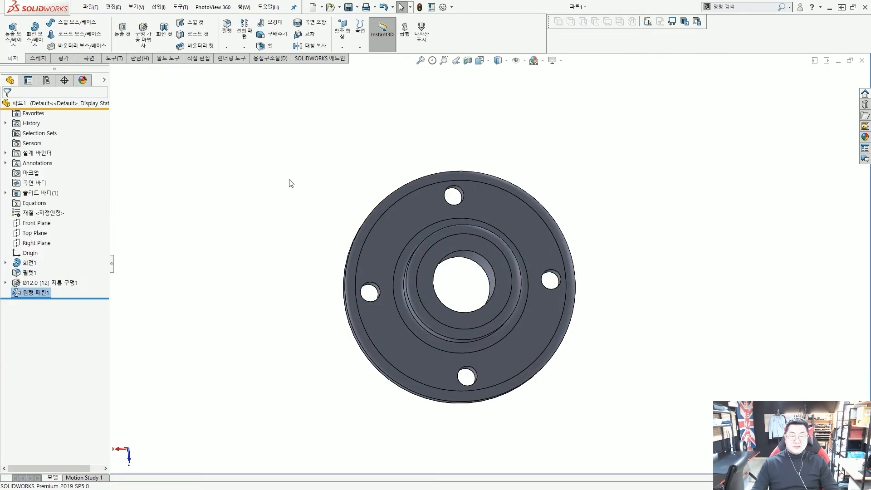
# Examine the patterned holes on the flange from several angles, highlighting the circular pattern feature.
pyautogui.moveTo(429, 304); pyautogui.dragTo(467, 254, button='middle')
pyautogui.scroll(-3, 466, 249)
pyautogui.scroll(3, 466, 242)
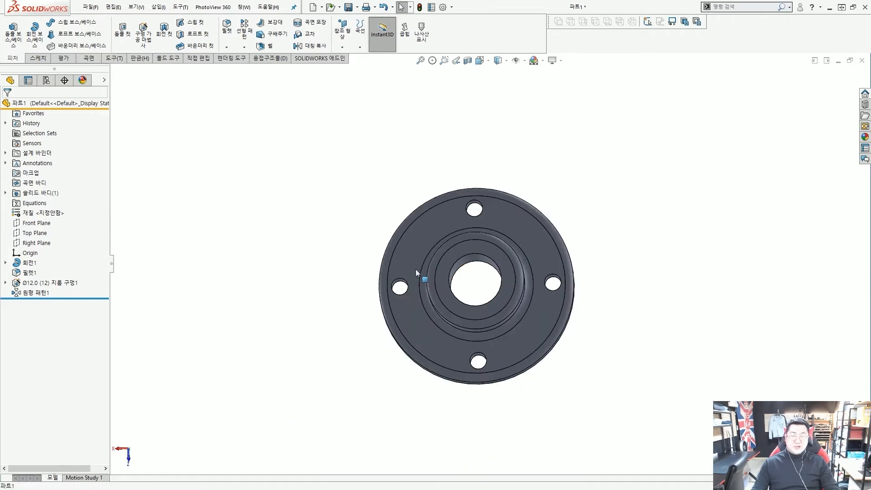
pyautogui.click(40, 292)
pyautogui.moveTo(320, 301); pyautogui.dragTo(296, 229, button='middle')
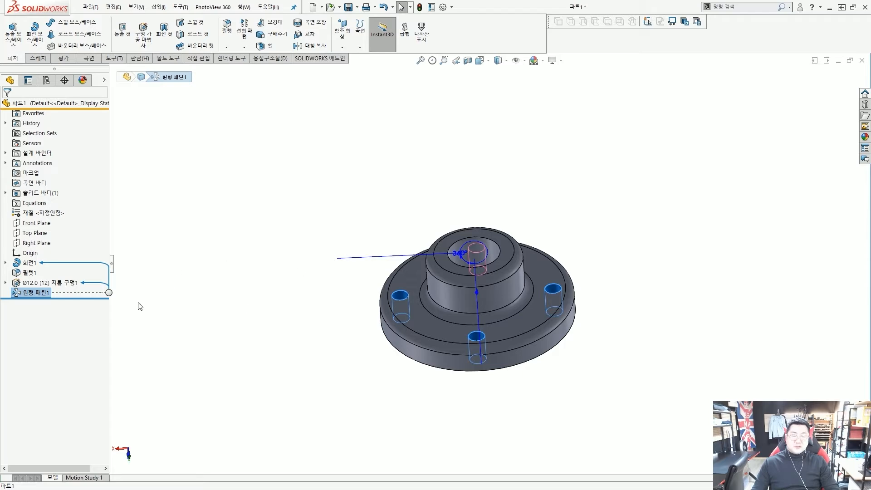
pyautogui.moveTo(400, 223); pyautogui.dragTo(399, 247, button='middle')
pyautogui.click(331, 210)
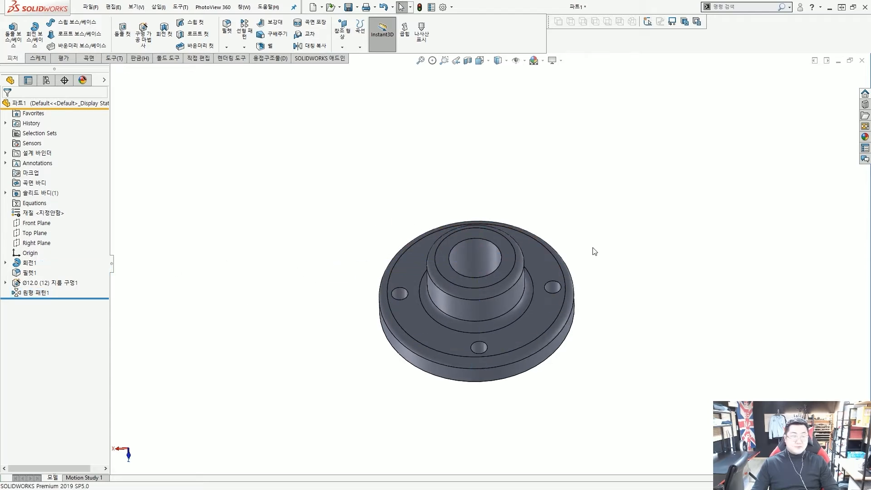
# Orient the model to the isometric view and save the part as "6장 연습25".
pyautogui.press('space')
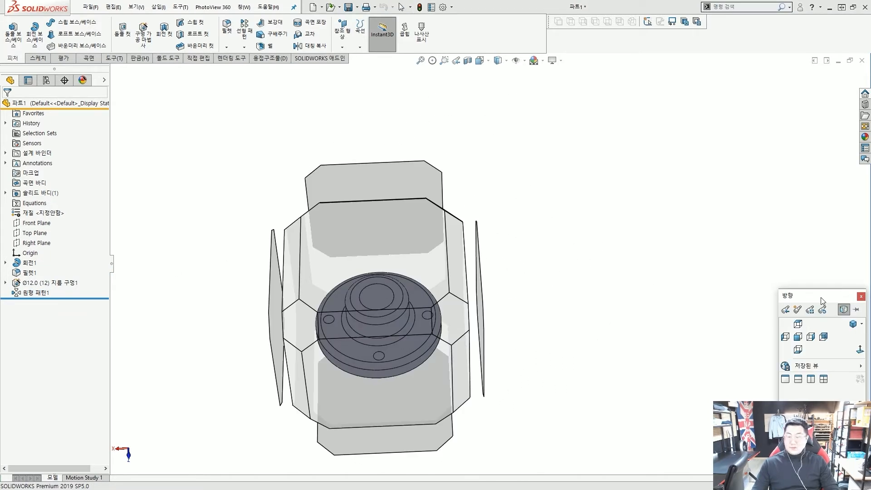
pyautogui.moveTo(821, 297); pyautogui.dragTo(825, 282)
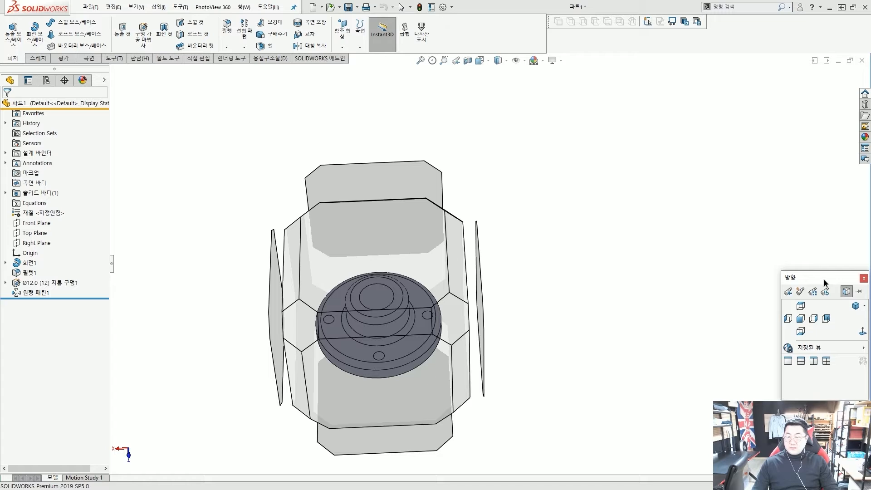
pyautogui.click(854, 306)
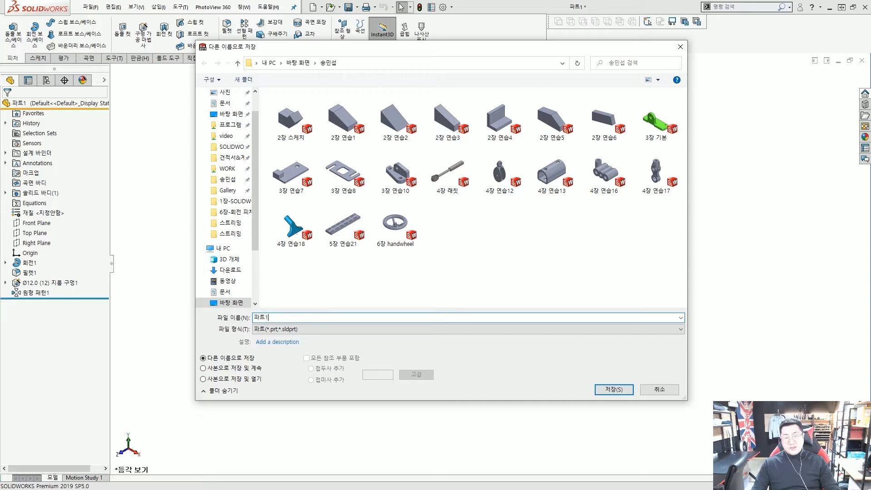
pyautogui.write('6장')
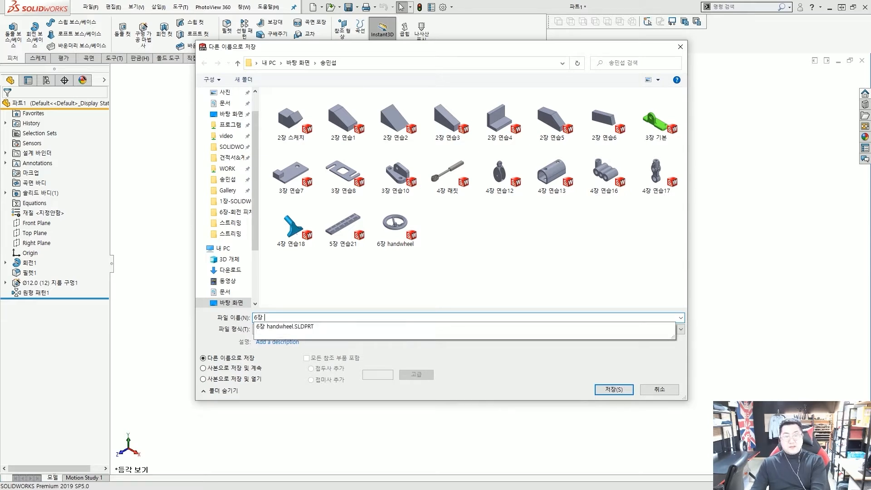
pyautogui.write(' 연습25')
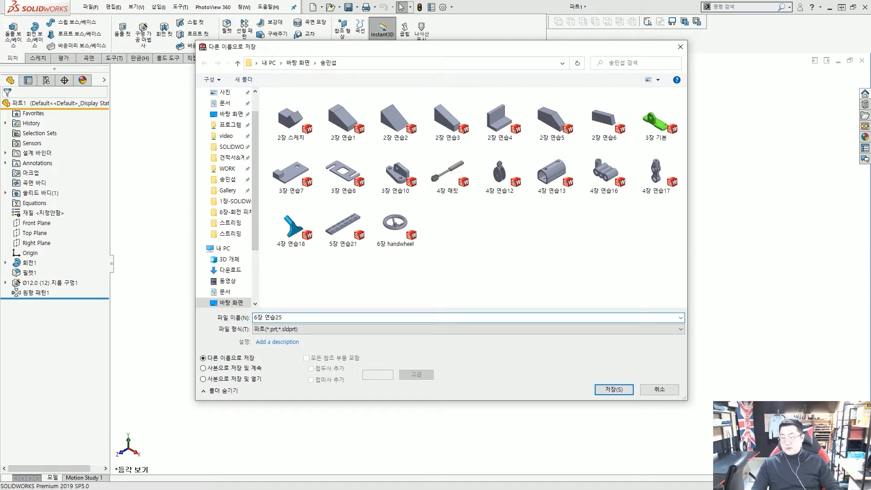
pyautogui.press('Return')
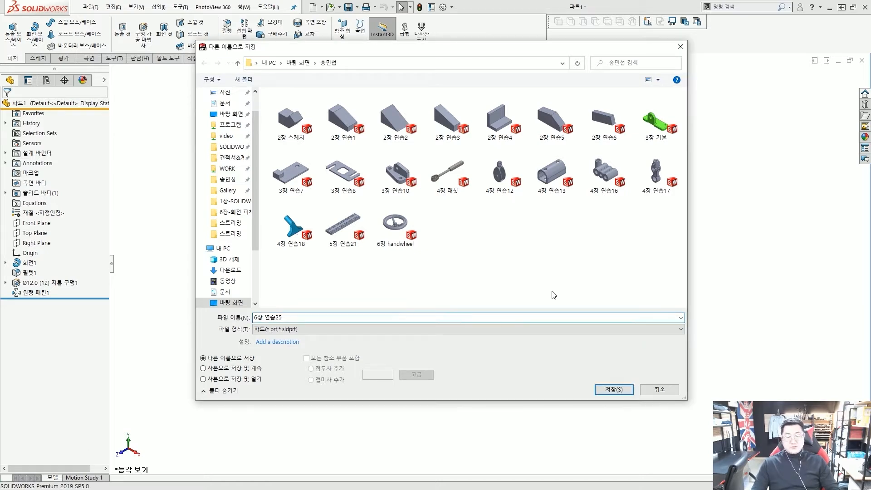
pyautogui.click(612, 391)
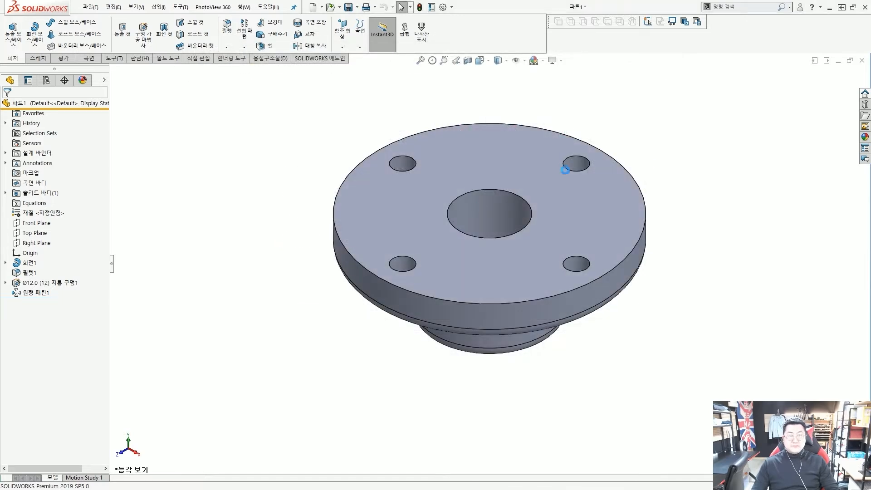
# Close the saved flange part and create a new part from the Part_MM template.
pyautogui.click(862, 61)
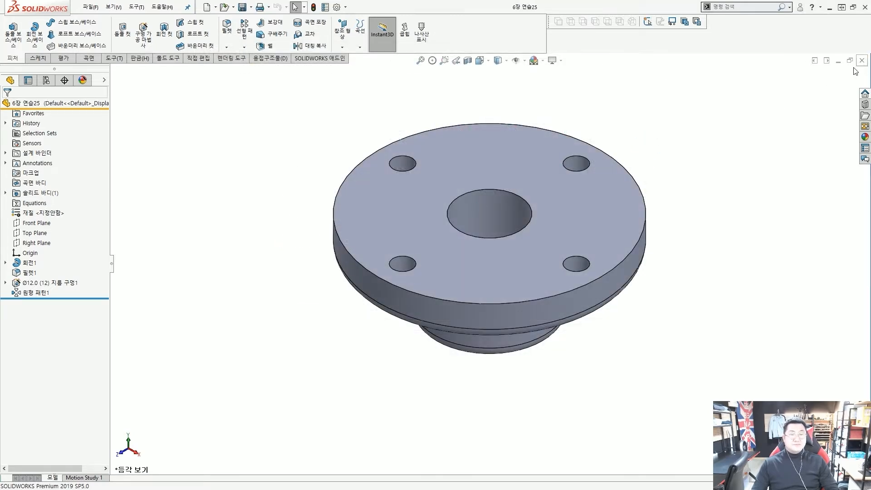
pyautogui.click(207, 8)
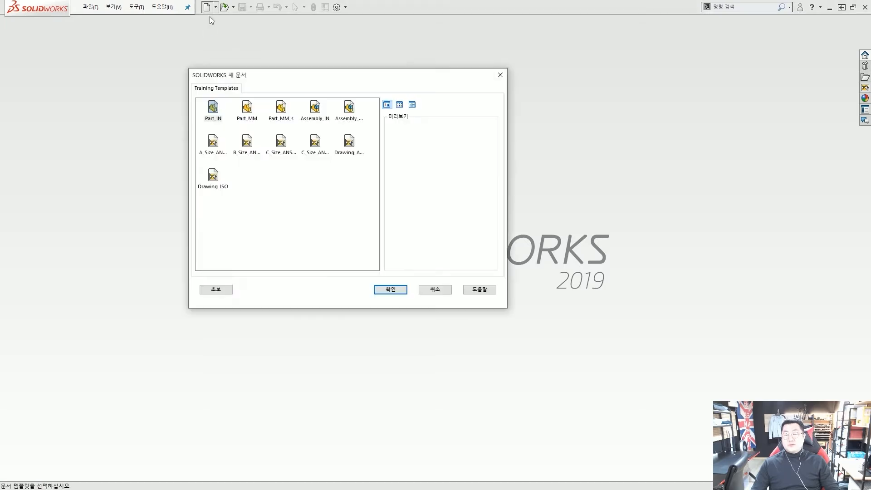
pyautogui.click(247, 111)
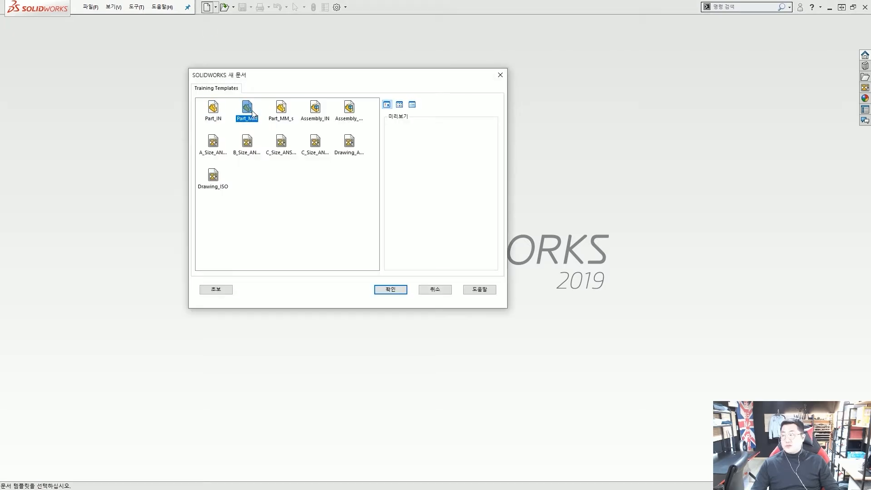
pyautogui.doubleClick(248, 111)
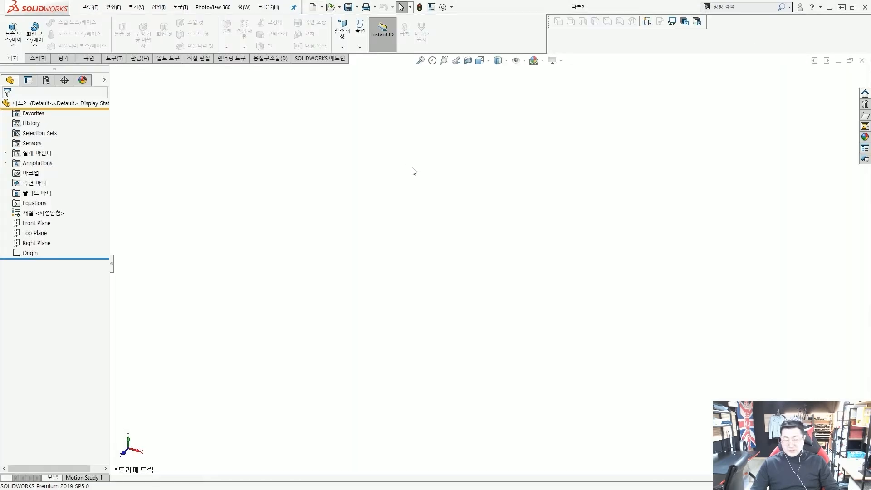
# Save the new empty part as "6장 연습26".
pyautogui.hotkey('ctrl', 's')
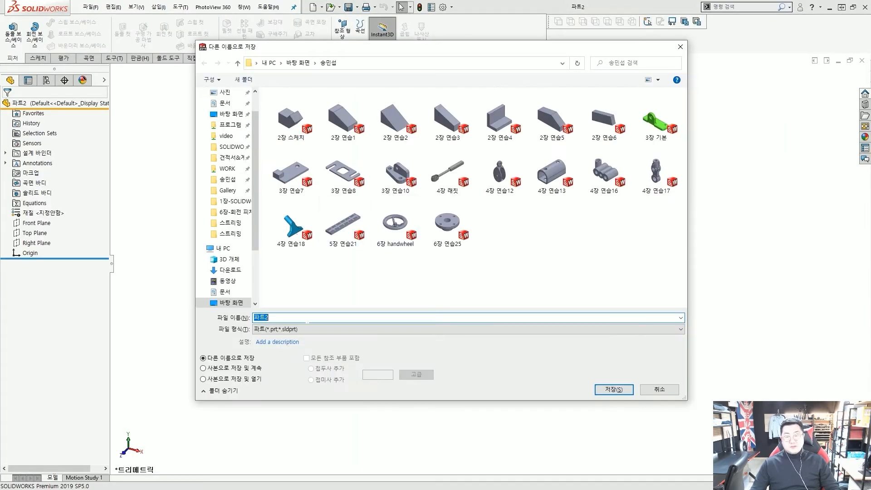
pyautogui.write('6')
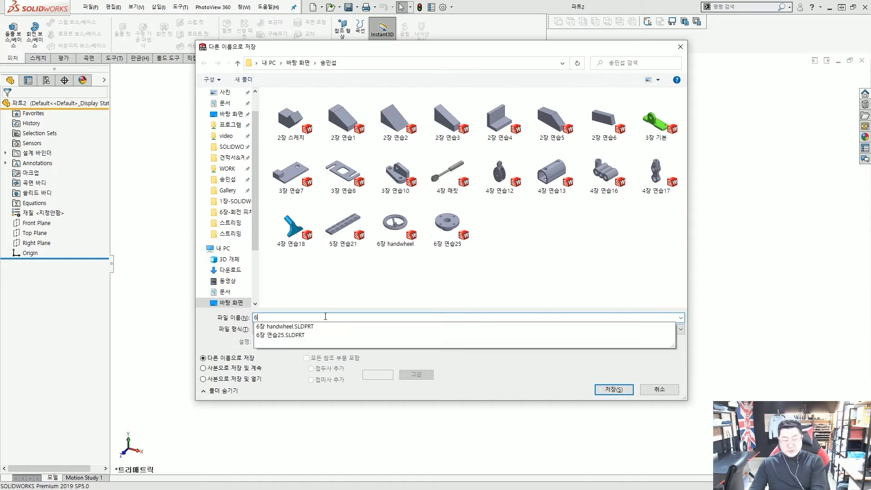
pyautogui.write('장 연습')
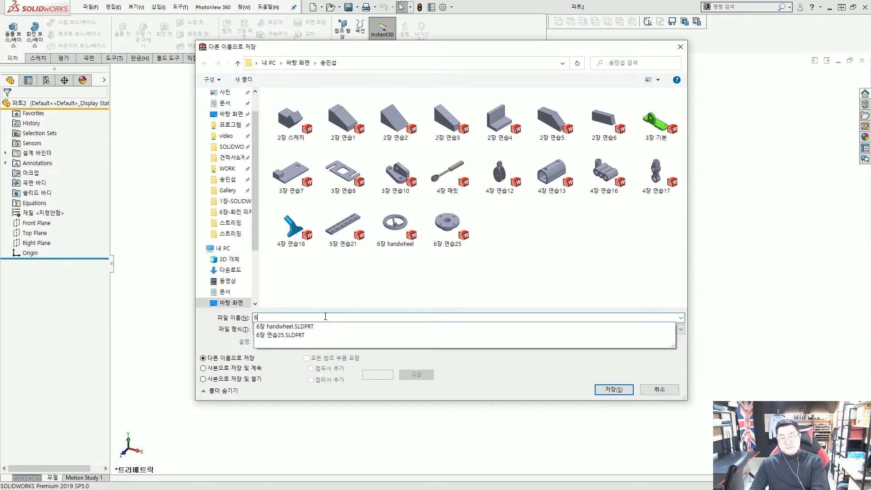
pyautogui.write('2')
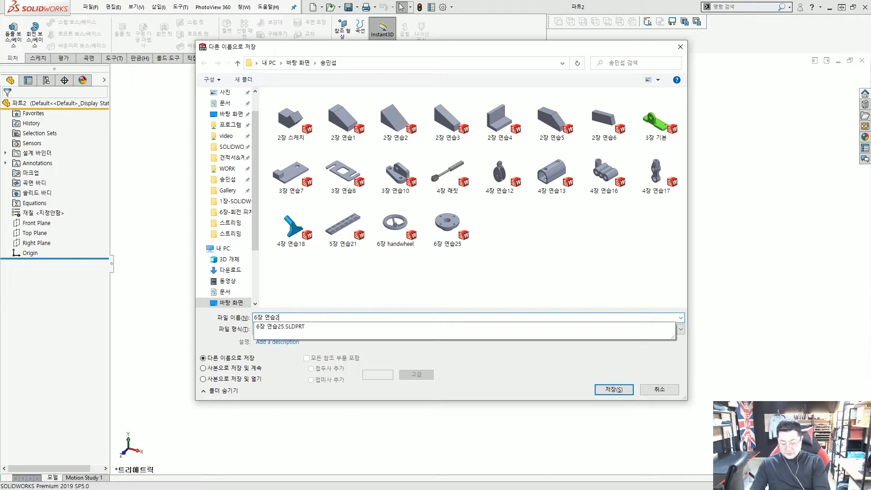
pyautogui.write('6')
pyautogui.press('Return')
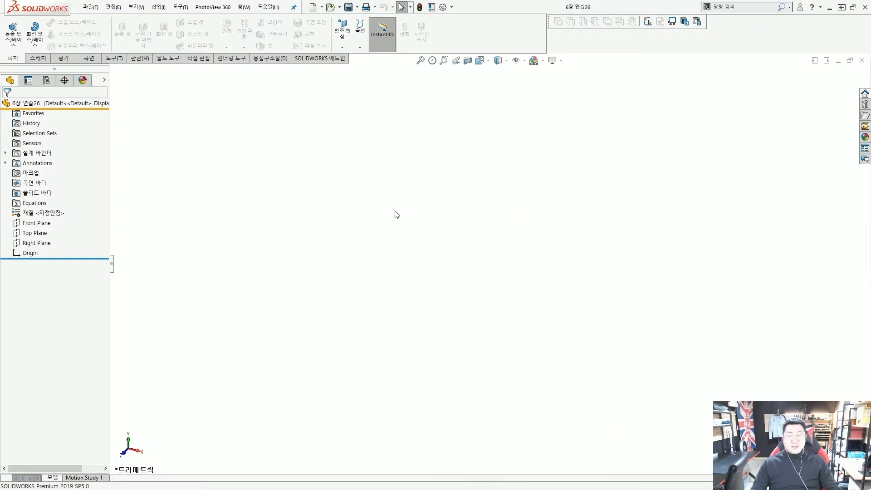
# Start a sketch on the Front Plane and draw a horizontal centerline extending rightward from the origin.
pyautogui.click(40, 225)
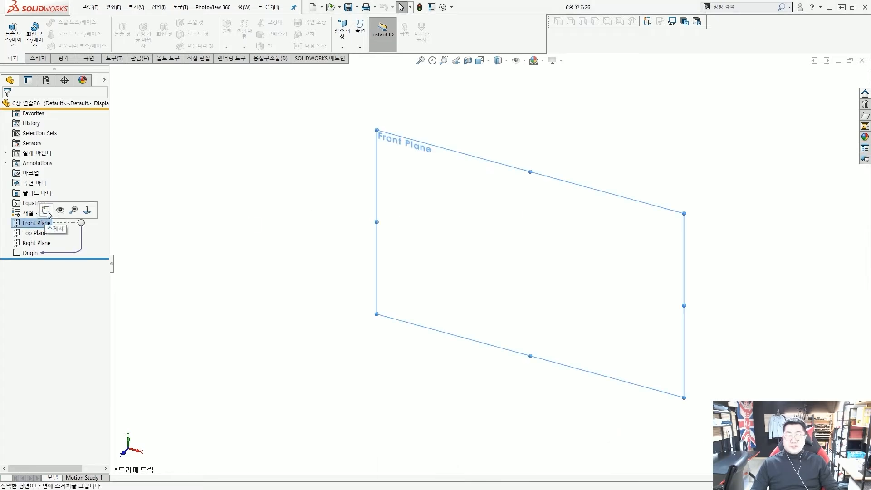
pyautogui.click(46, 210)
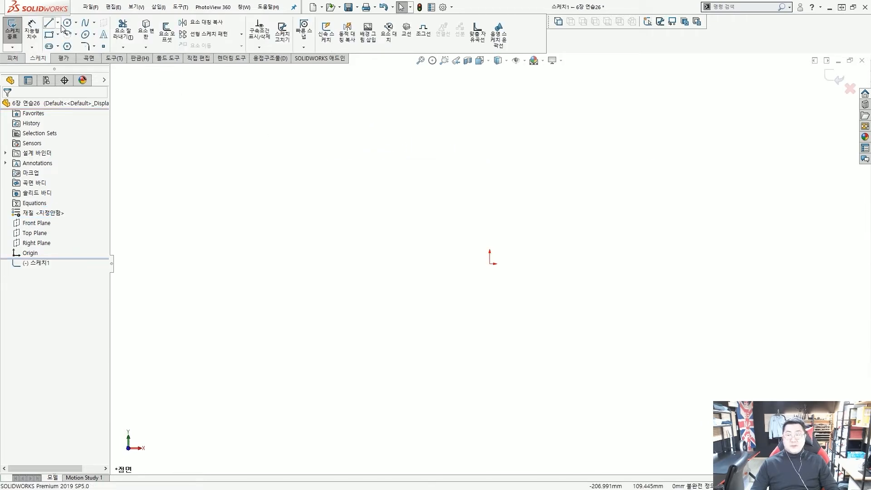
pyautogui.click(69, 46)
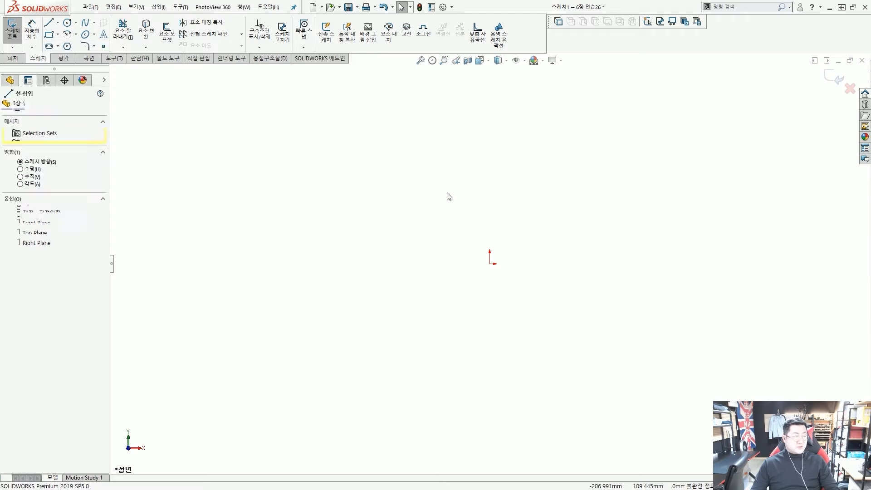
pyautogui.click(491, 264)
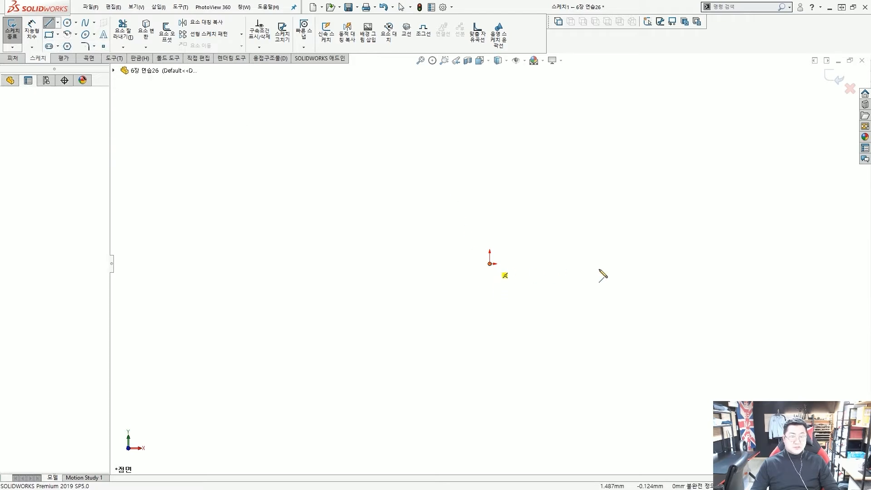
pyautogui.click(623, 264)
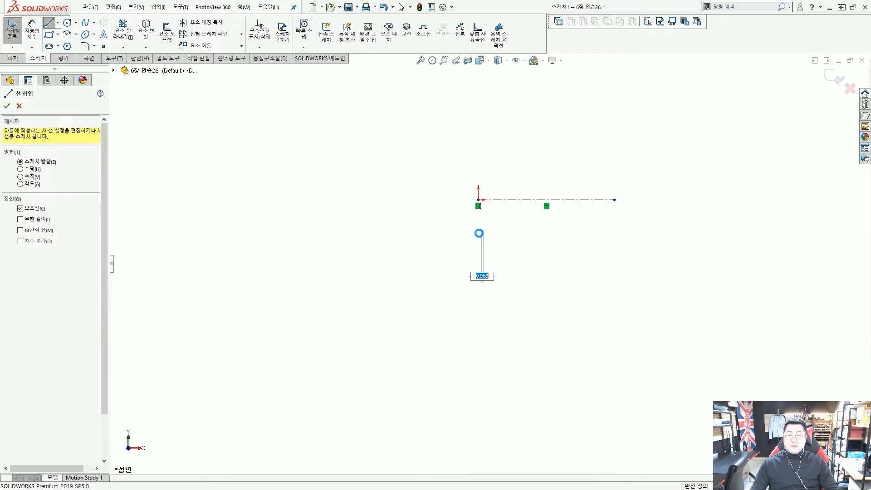
pyautogui.press('Escape')
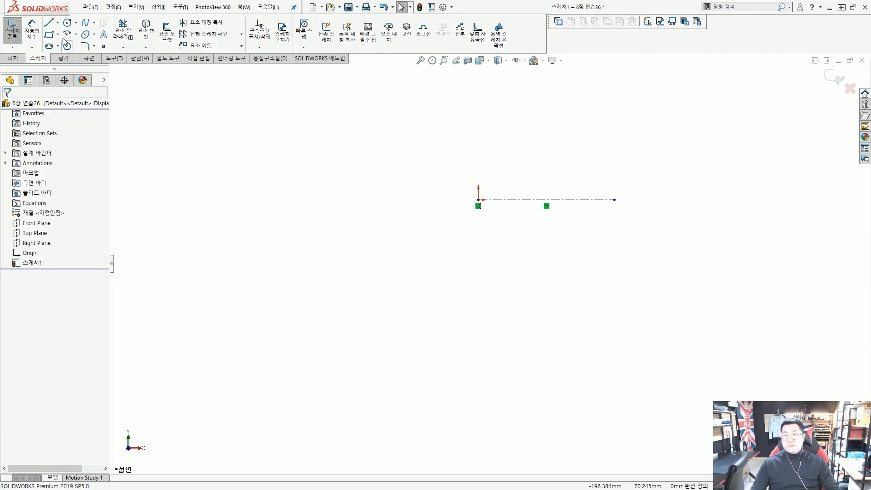
# Draw a vertical centerline about 58 mm long straight down from the origin.
pyautogui.click(58, 24)
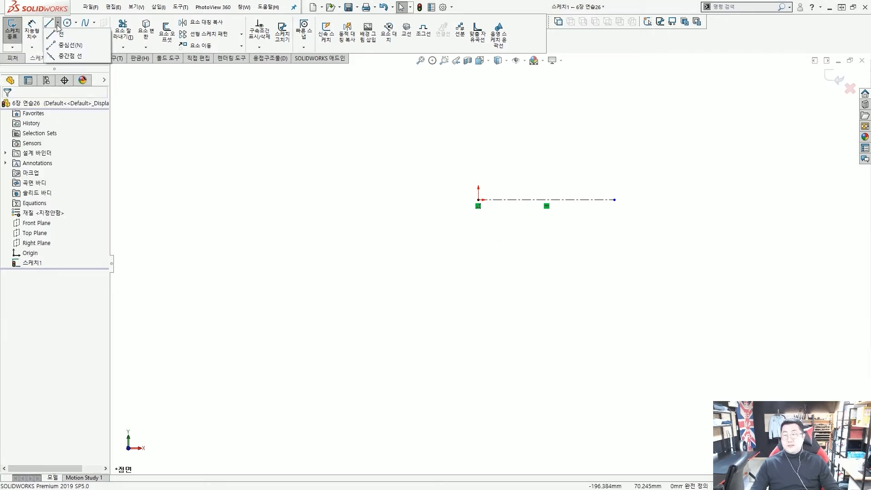
pyautogui.click(59, 34)
pyautogui.scroll(1, 492, 259)
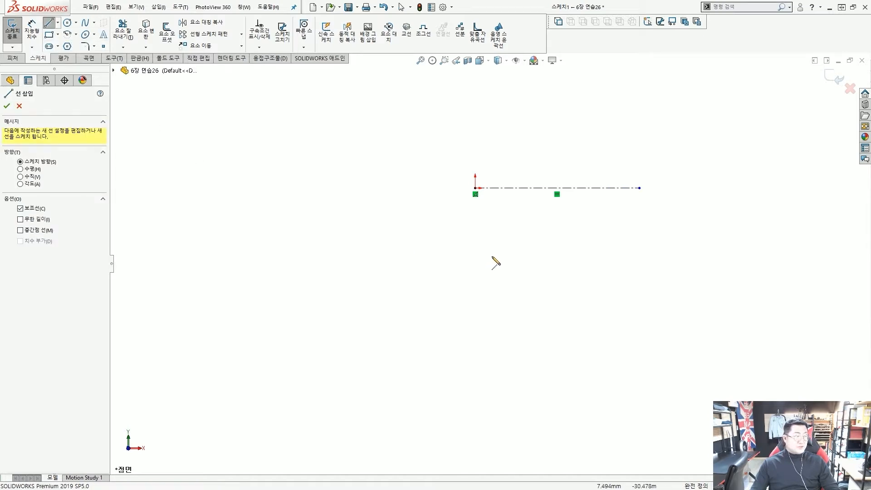
pyautogui.click(475, 188)
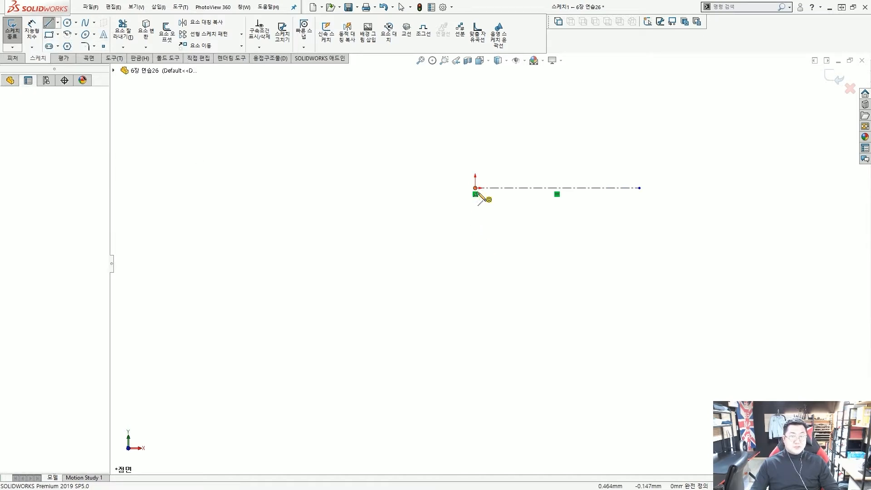
pyautogui.click(476, 321)
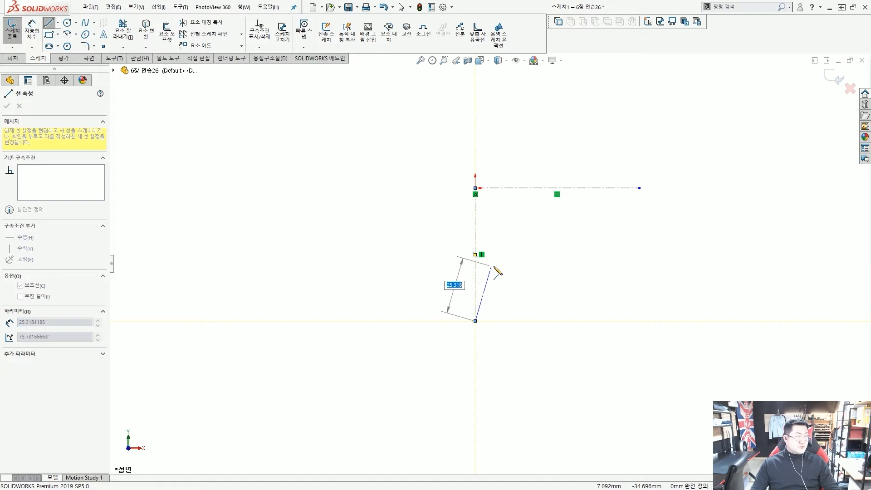
pyautogui.press('Escape')
pyautogui.scroll(-1, 522, 265)
pyautogui.scroll(1, 551, 263)
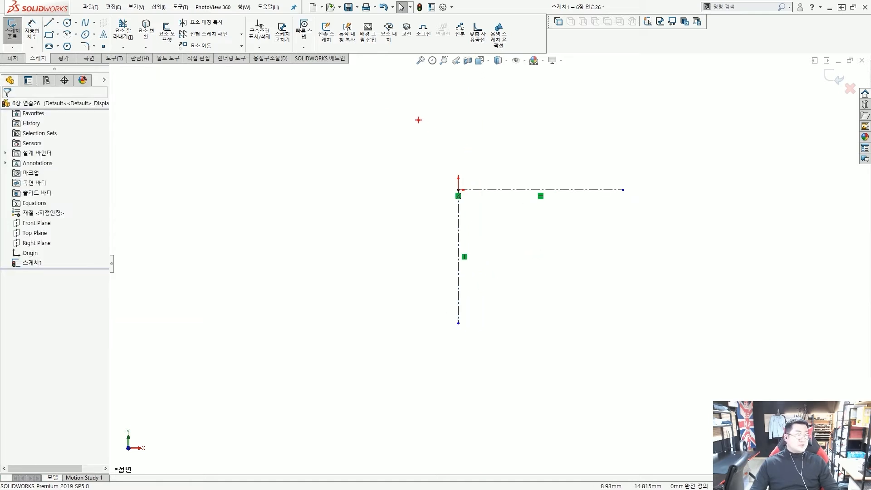
# Turn on dynamic mirroring about the vertical centerline and activate the Line tool.
pyautogui.keyDown('ctrl'); pyautogui.moveTo(334, 14); pyautogui.dragTo(361, 53); pyautogui.keyUp('ctrl')
pyautogui.keyDown('ctrl'); pyautogui.keyDown('shift'); pyautogui.moveTo(431, 121); pyautogui.dragTo(364, 49); pyautogui.keyUp('shift'); pyautogui.keyUp('ctrl')
pyautogui.press('Escape')
pyautogui.click(348, 46)
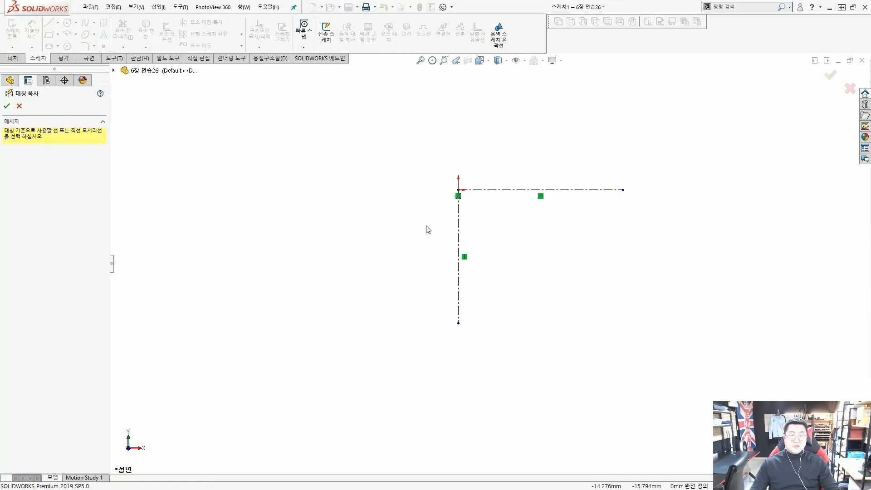
pyautogui.click(459, 243)
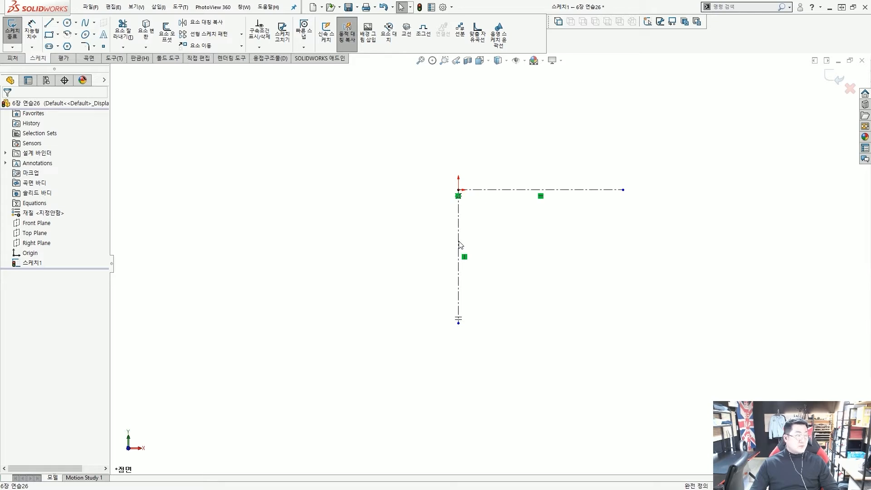
pyautogui.click(49, 24)
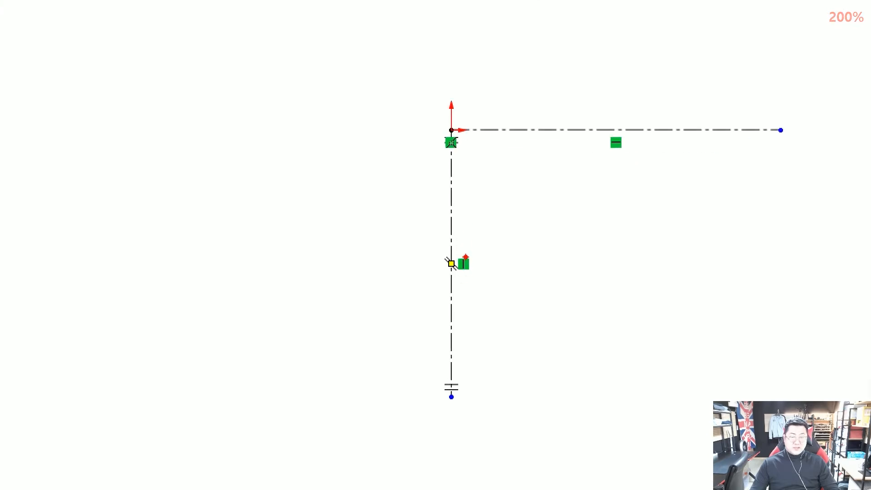
pyautogui.moveTo(459, 272)
pyautogui.mouseDown()
pyautogui.moveTo(473, 252)
pyautogui.moveTo(504, 278)
pyautogui.mouseUp()
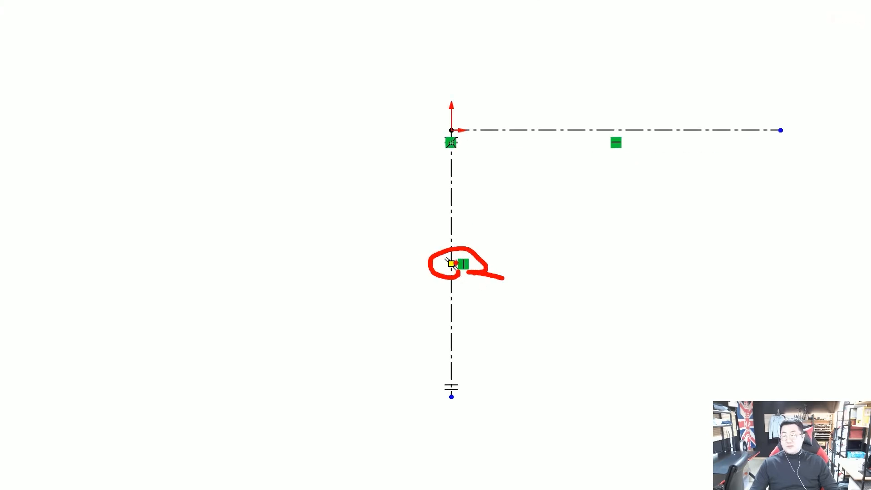
pyautogui.moveTo(461, 264); pyautogui.dragTo(514, 264)
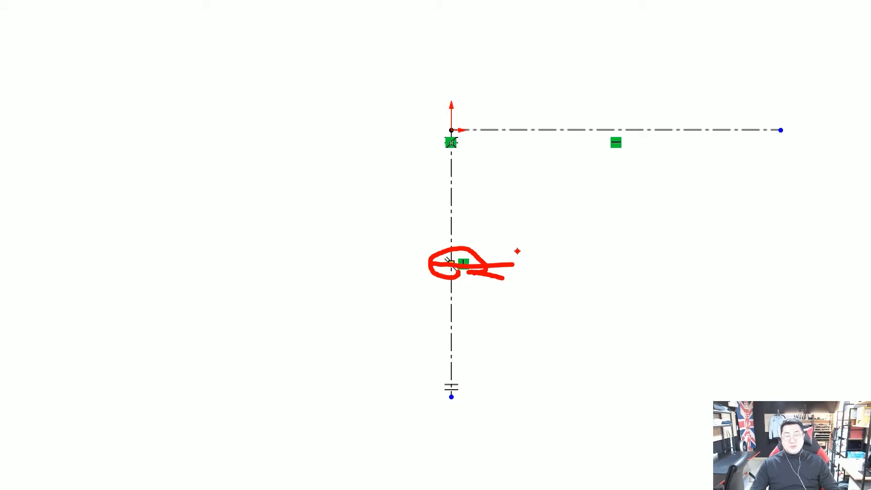
pyautogui.moveTo(521, 144)
pyautogui.mouseDown()
pyautogui.moveTo(528, 247)
pyautogui.moveTo(541, 238)
pyautogui.mouseUp()
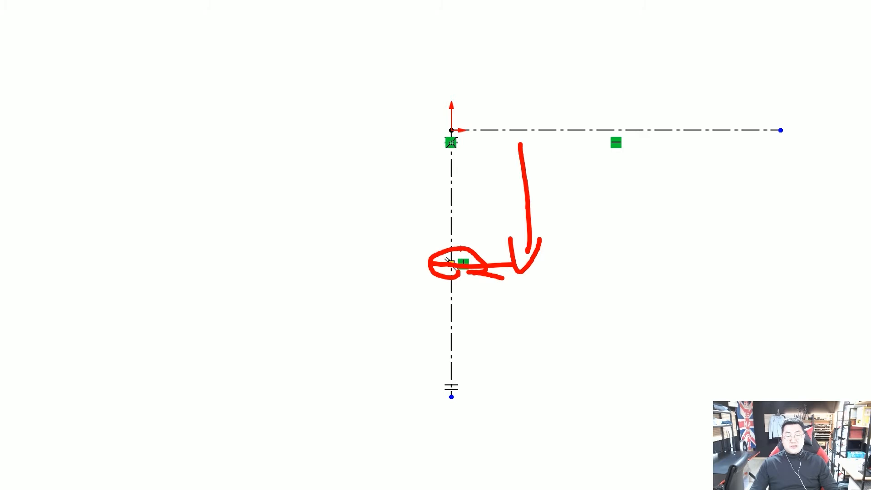
pyautogui.press('Escape')
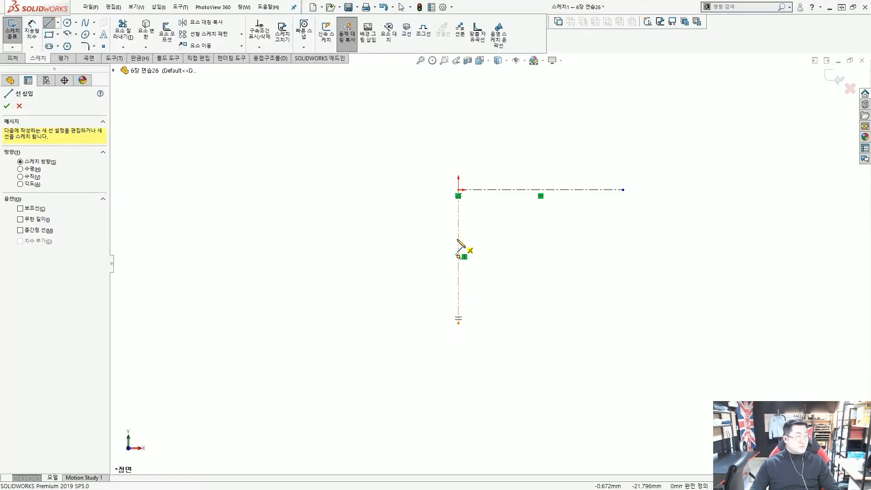
# Sketch the mirrored upper profile from the vertical centerline: about 53 mm outward, about 11 mm down, a slope inward, and about 31 mm down.
pyautogui.click(458, 239)
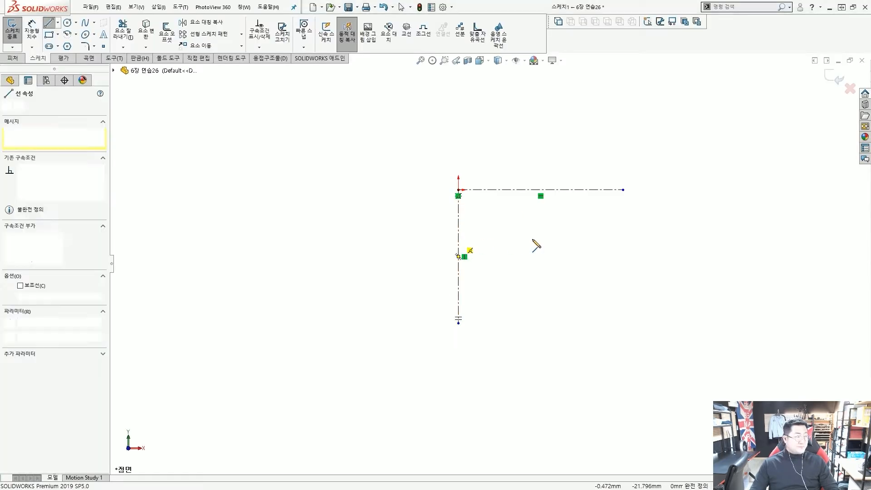
pyautogui.click(579, 239)
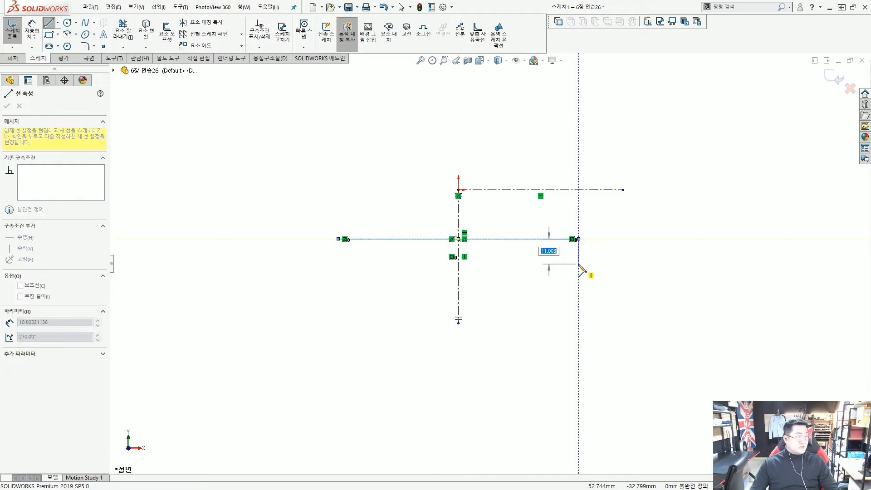
pyautogui.click(579, 264)
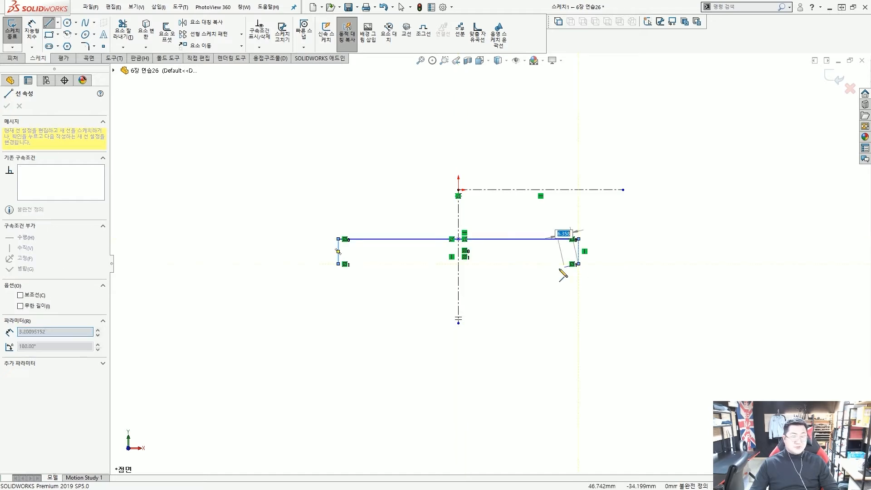
pyautogui.click(490, 280)
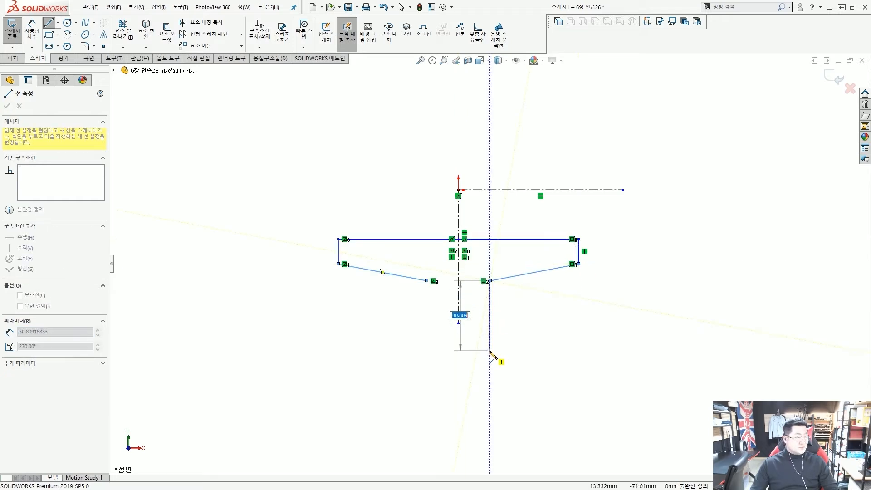
pyautogui.click(490, 350)
# Complete the mirrored profile with an outward horizontal line, a tangent arc and a bottom line about 50 mm to the centerline; turn off dynamic mirroring.
pyautogui.click(572, 351)
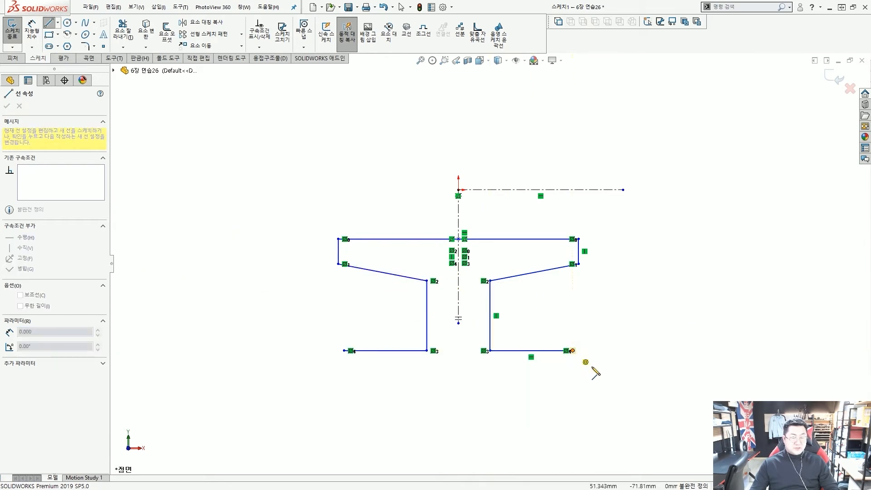
pyautogui.click(573, 385)
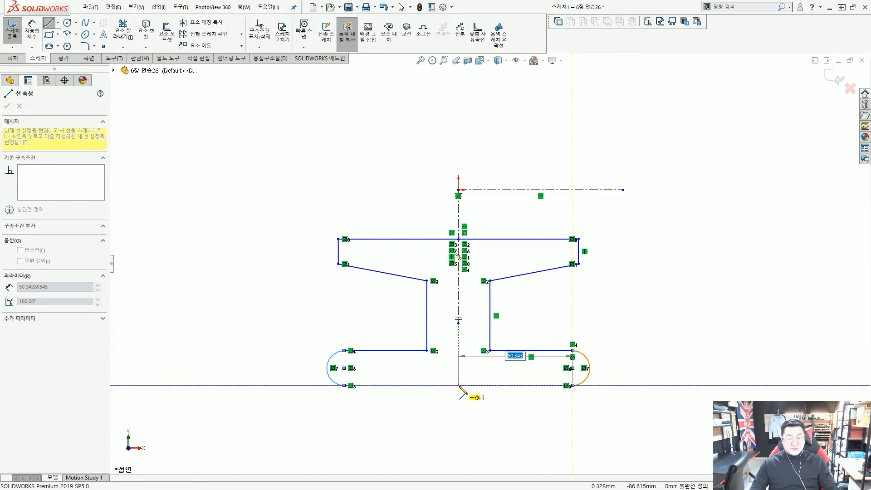
pyautogui.click(459, 386)
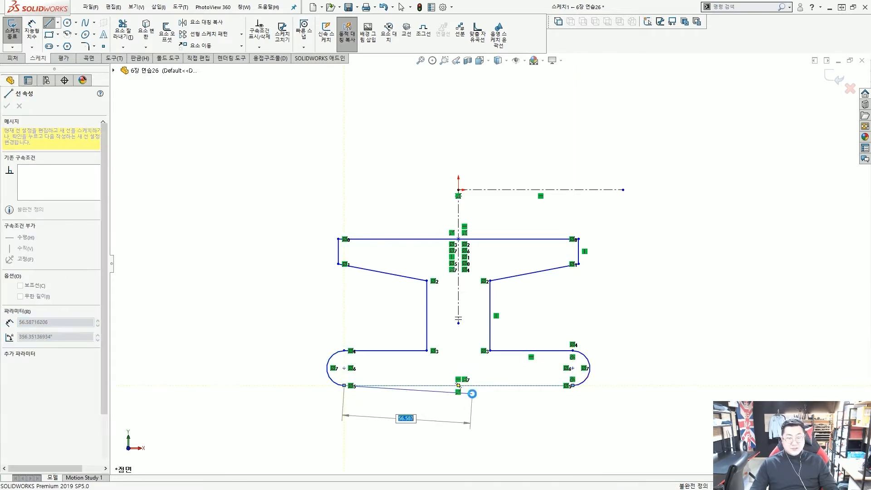
pyautogui.press('Escape')
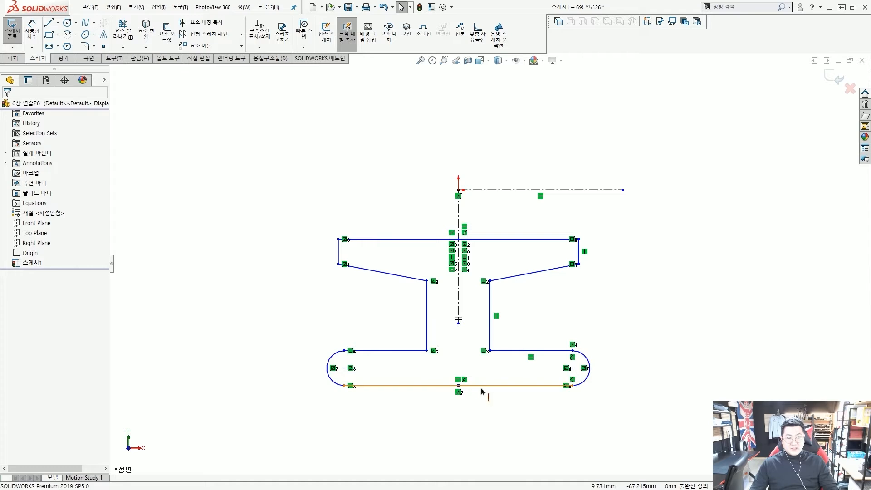
pyautogui.moveTo(483, 389)
pyautogui.mouseDown()
pyautogui.moveTo(484, 404)
pyautogui.moveTo(484, 387)
pyautogui.mouseUp()
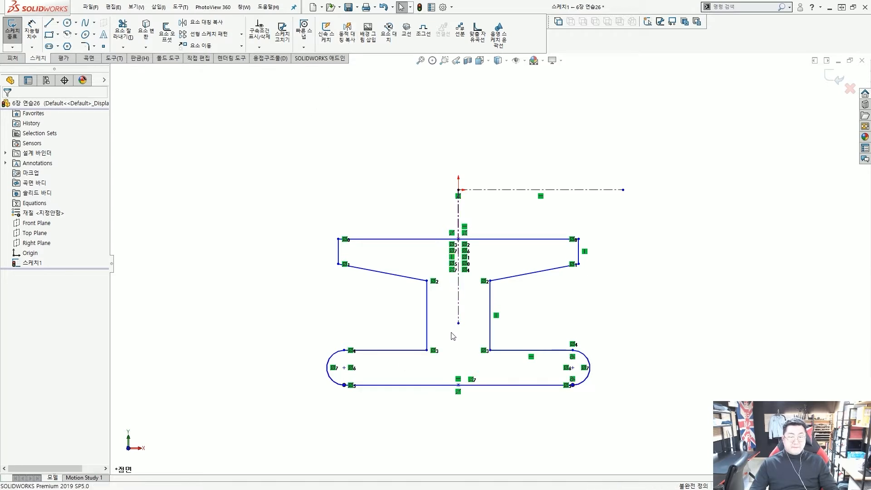
# Dimension the thickness of the round-ended lower section between its two horizontal edges as 4 mm.
pyautogui.scroll(2, 455, 319)
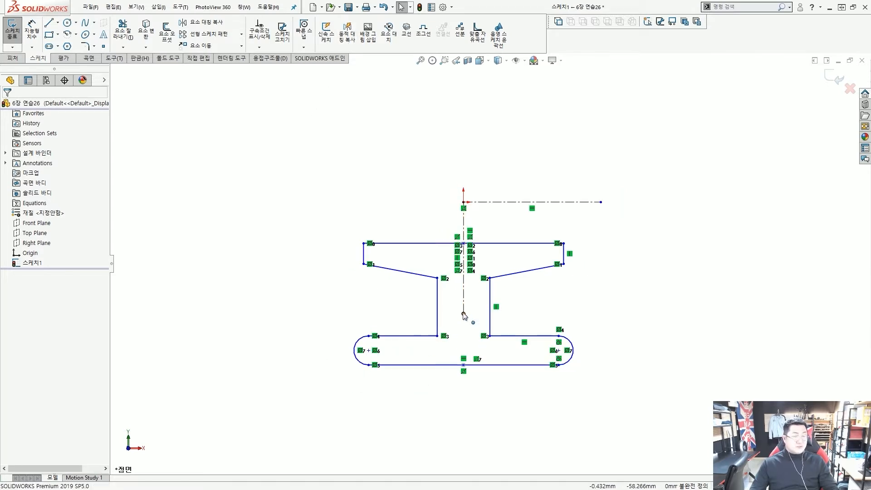
pyautogui.click(37, 33)
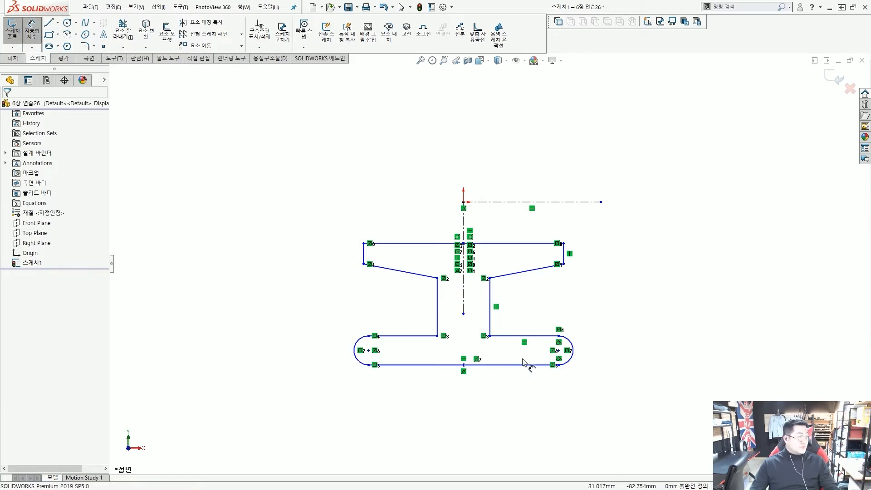
pyautogui.scroll(-1, 524, 363)
pyautogui.click(543, 328)
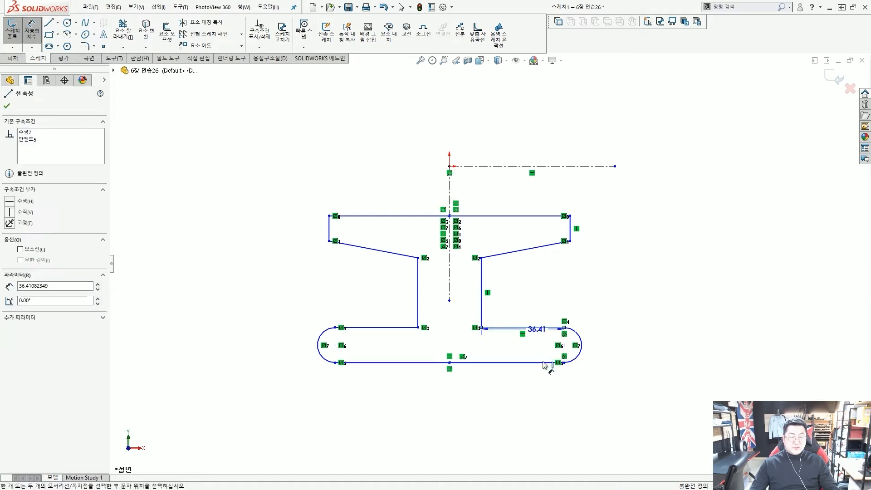
pyautogui.click(545, 363)
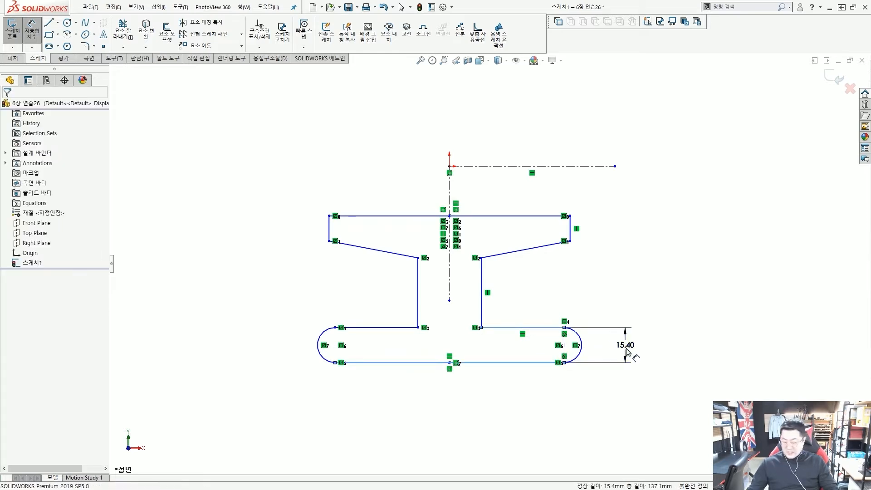
pyautogui.click(627, 352)
pyautogui.write('4.00mm')
pyautogui.press('Return')
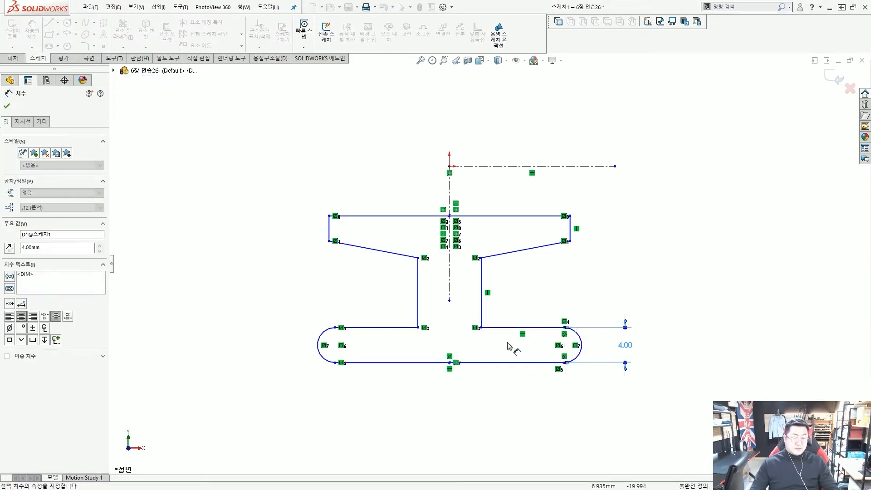
# Dimension the width of the central web between its two vertical lines as 5 mm.
pyautogui.click(419, 296)
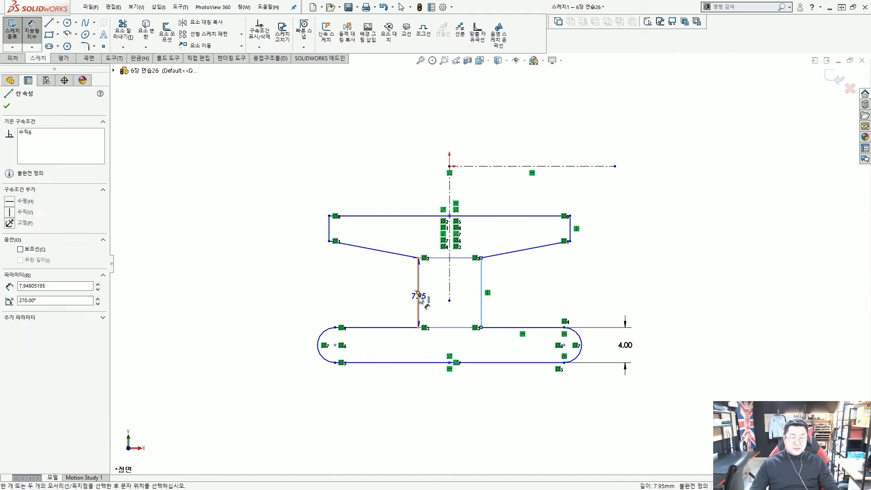
pyautogui.click(482, 308)
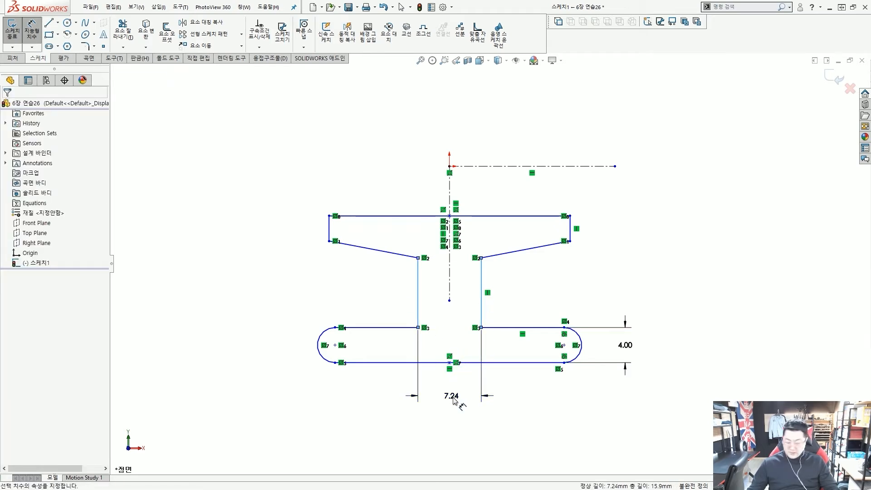
pyautogui.doubleClick(453, 396)
pyautogui.press('Escape')
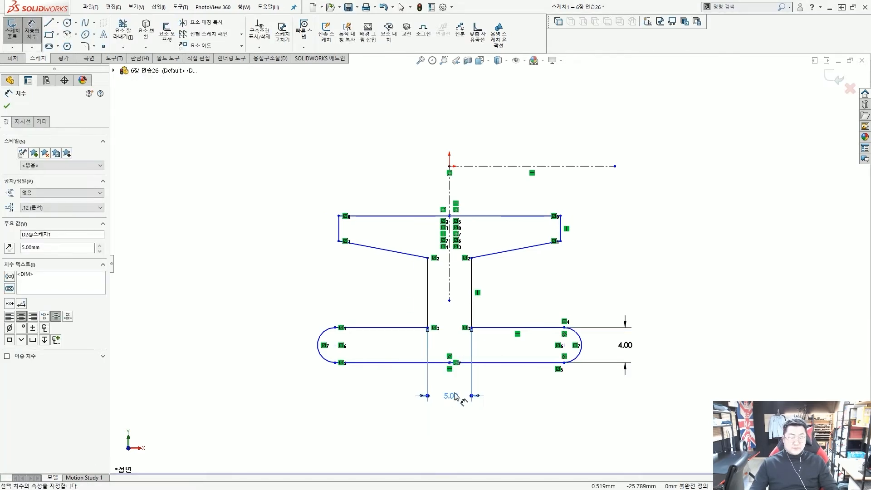
# Dimension the overall width of the lower round-ended section across its two end arcs as 29 mm.
pyautogui.scroll(1, 457, 391)
pyautogui.scroll(-2, 430, 375)
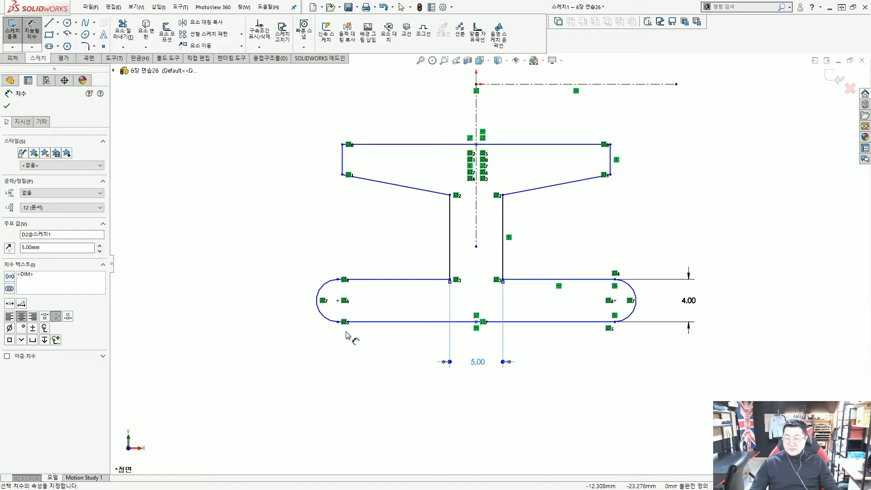
pyautogui.click(316, 306)
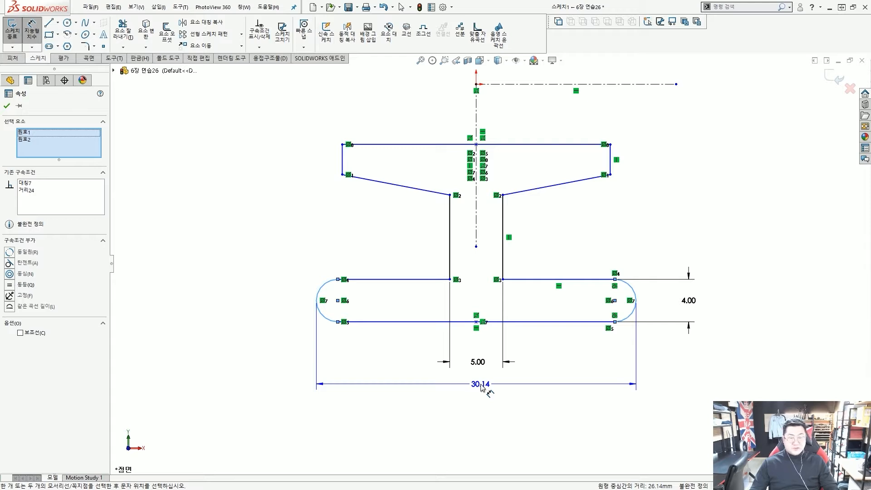
pyautogui.click(482, 386)
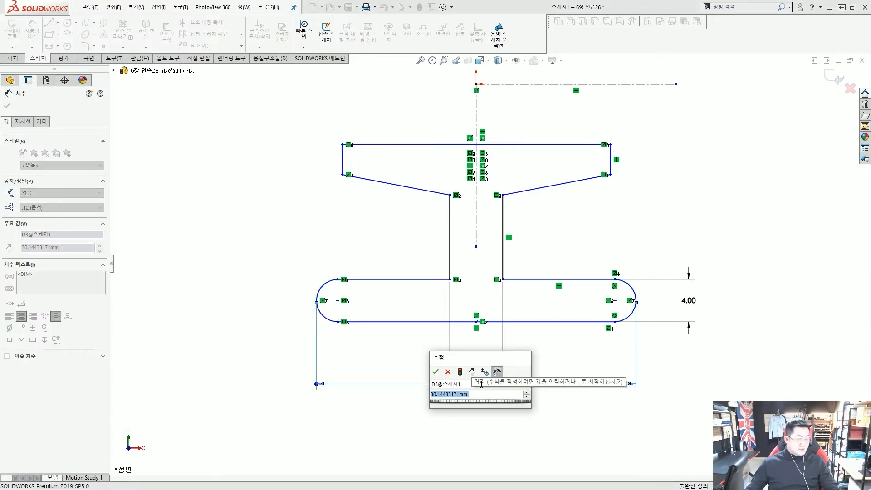
pyautogui.write('29')
pyautogui.press('Return')
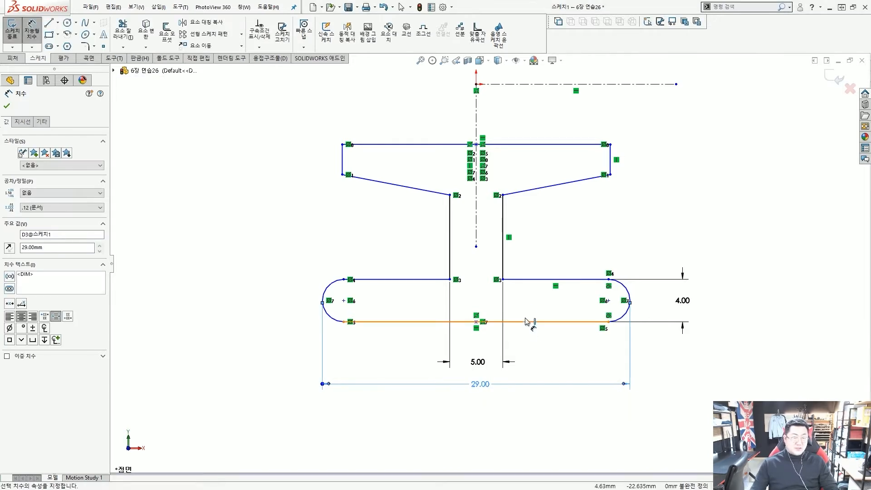
pyautogui.scroll(3, 517, 282)
pyautogui.scroll(-2, 536, 241)
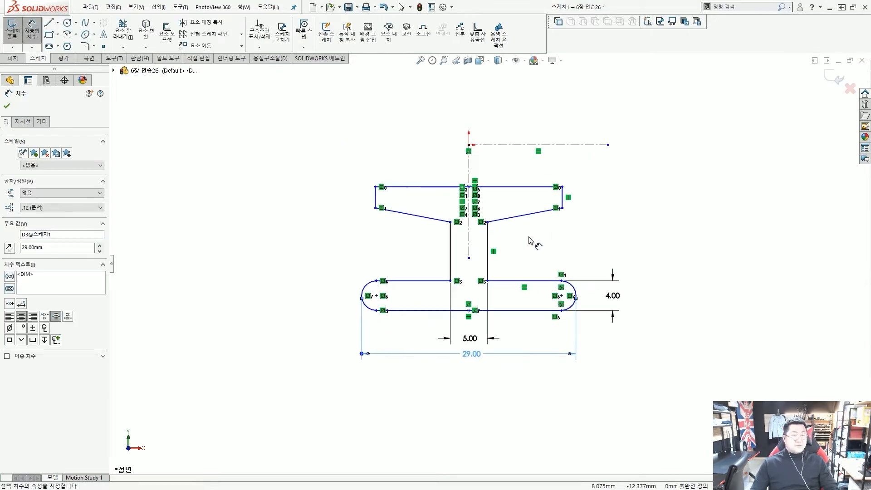
pyautogui.click(535, 177)
pyautogui.click(524, 211)
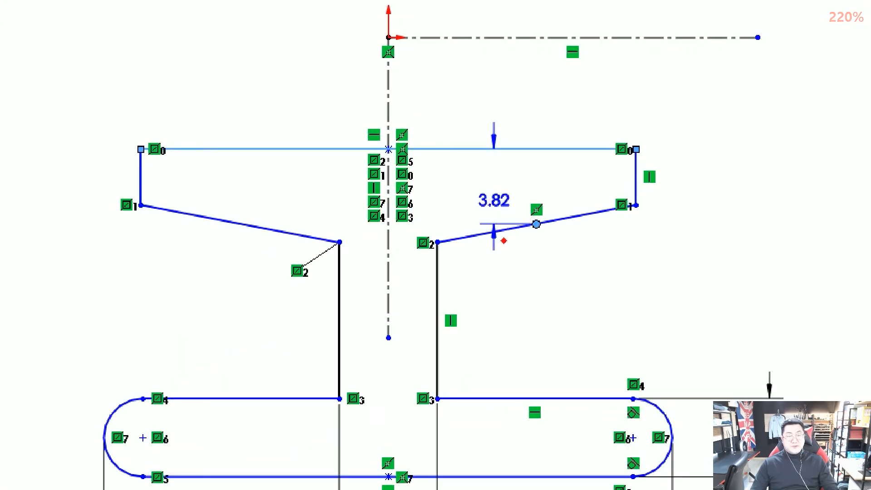
pyautogui.click(497, 235)
pyautogui.moveTo(542, 241)
pyautogui.mouseDown()
pyautogui.moveTo(562, 214)
pyautogui.moveTo(537, 243)
pyautogui.mouseUp()
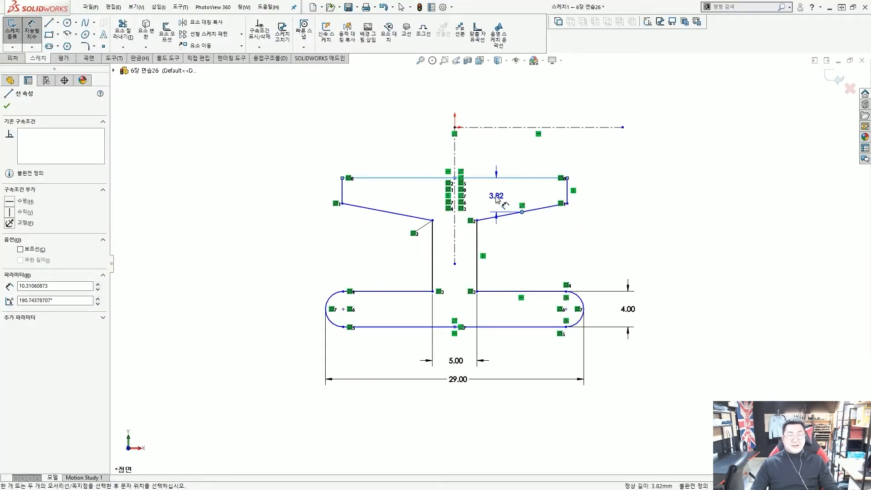
pyautogui.press('Escape')
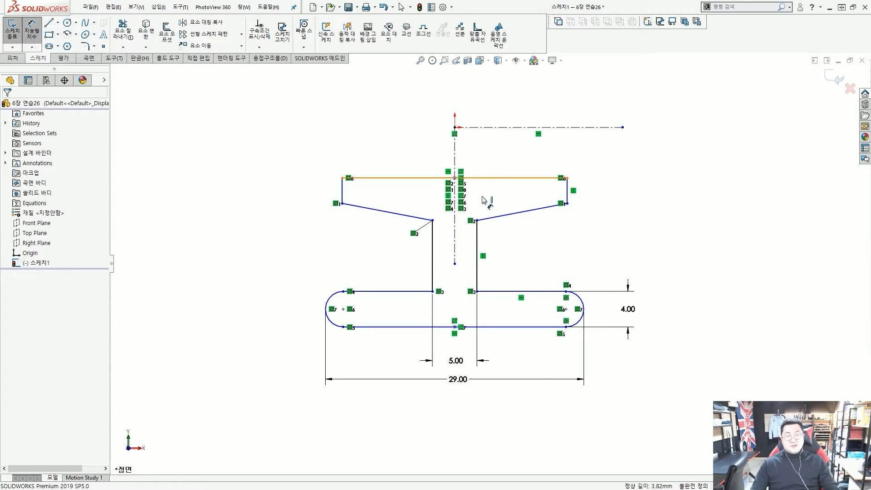
# Dimension the angle between the profile's top horizontal edge and the right sloped edge as 8°.
pyautogui.click(483, 179)
pyautogui.click(486, 218)
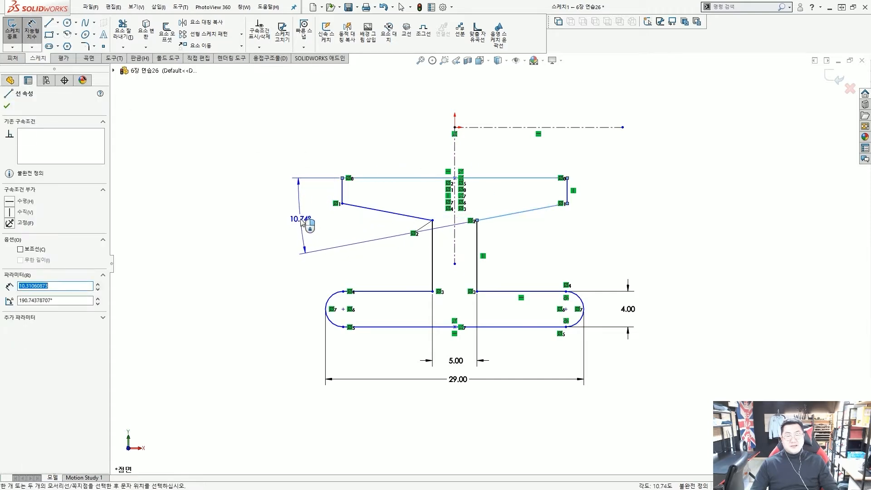
pyautogui.click(302, 222)
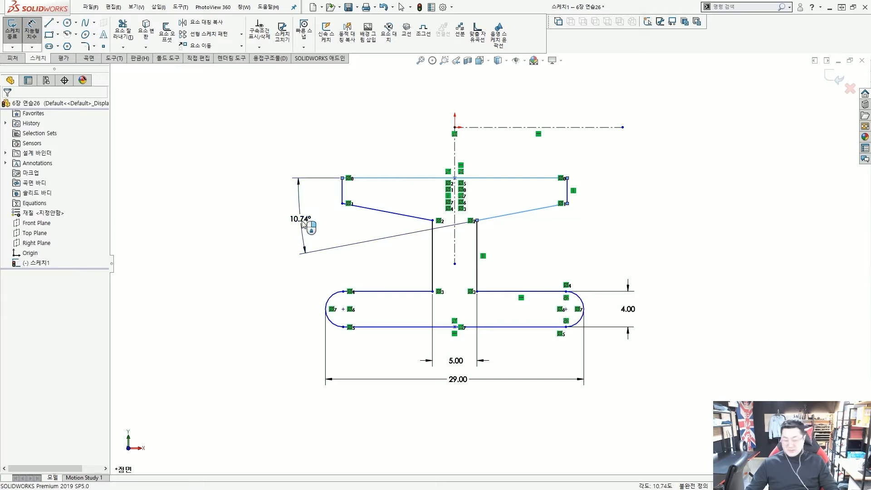
pyautogui.write('8')
pyautogui.press('Return')
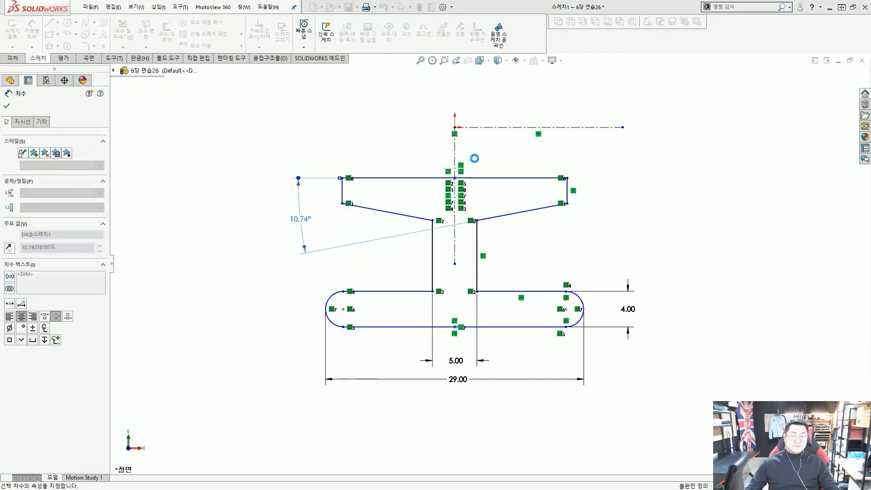
# Add a doubled diameter dimension of 20 mm from the profile's top edge across the horizontal centerline.
pyautogui.scroll(1, 528, 185)
pyautogui.scroll(-1, 538, 194)
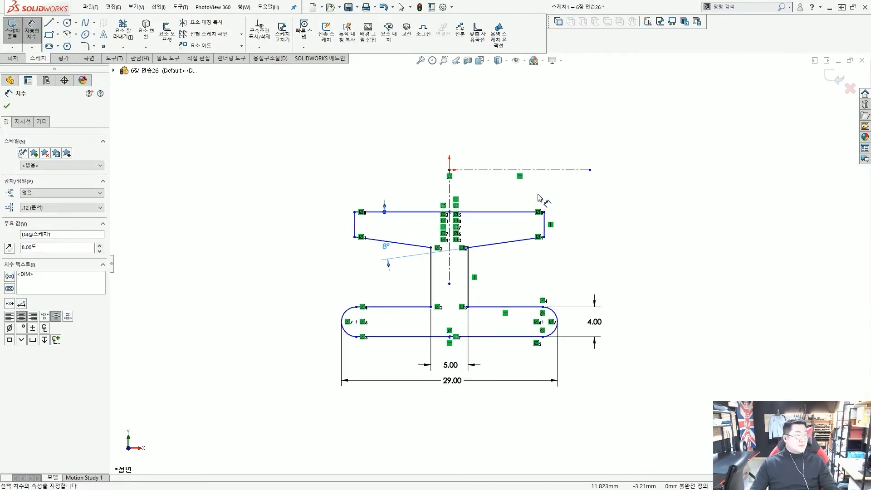
pyautogui.scroll(1, 531, 193)
pyautogui.scroll(-1, 495, 243)
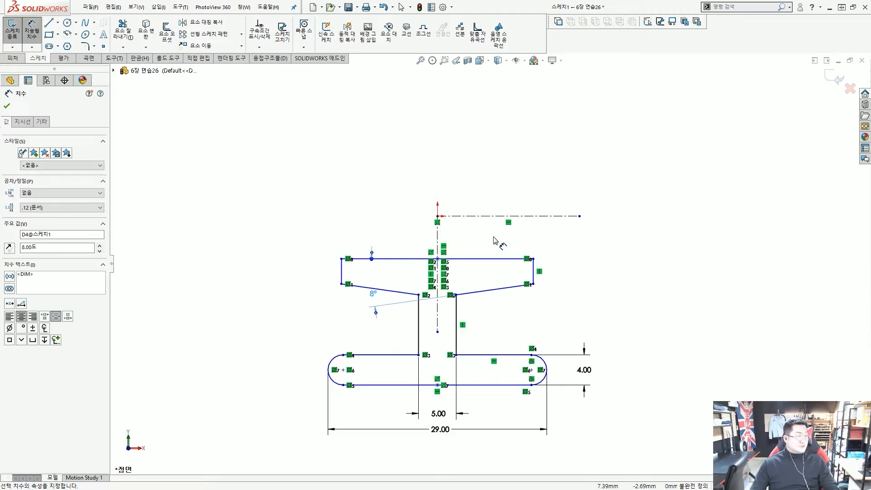
pyautogui.click(485, 259)
pyautogui.click(491, 217)
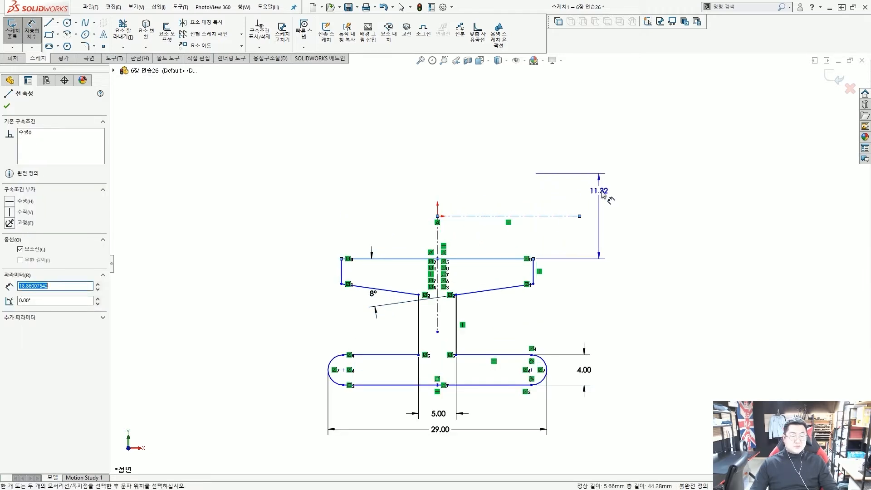
pyautogui.click(609, 195)
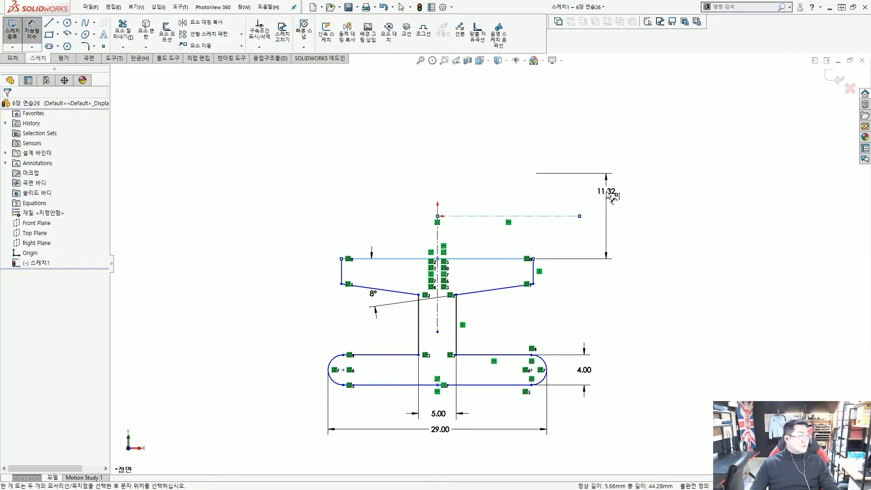
pyautogui.write('20')
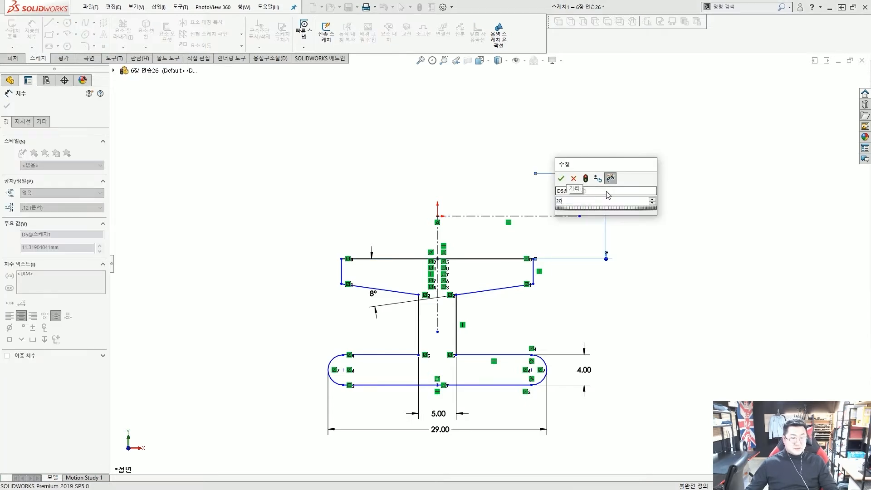
pyautogui.press('Return')
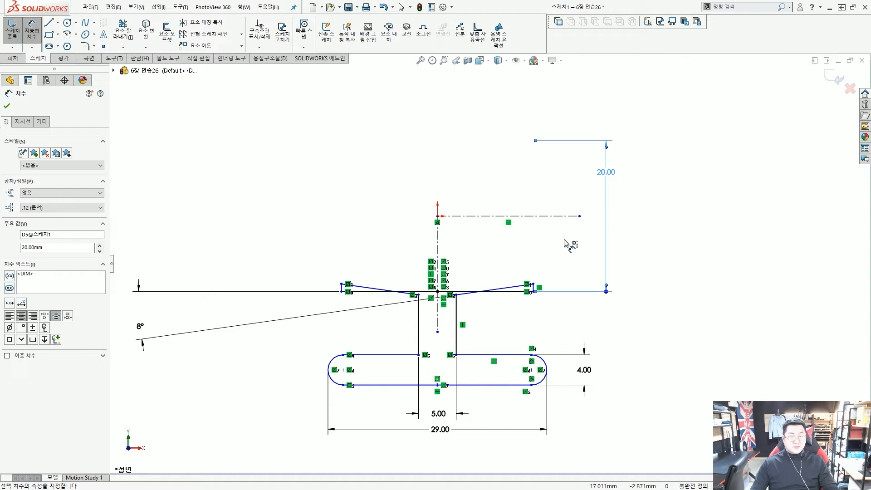
# Pull the outer endpoint of the right sloped edge below the top edge to untangle the flipped upper flange.
pyautogui.scroll(-2, 526, 268)
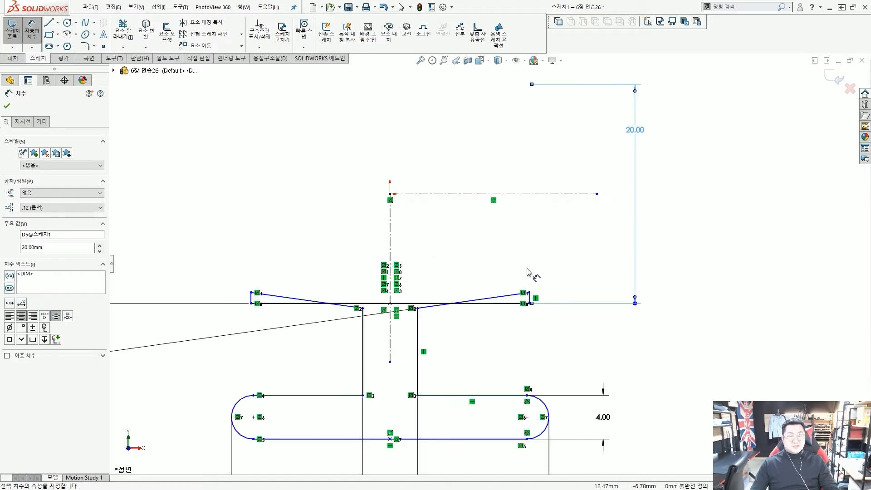
pyautogui.scroll(2, 528, 272)
pyautogui.scroll(-1, 502, 273)
pyautogui.press('Escape')
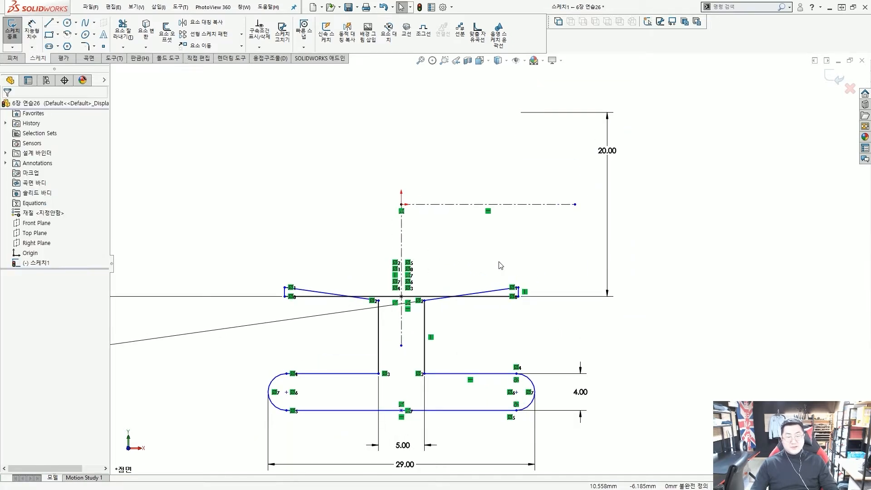
pyautogui.scroll(-3, 500, 286)
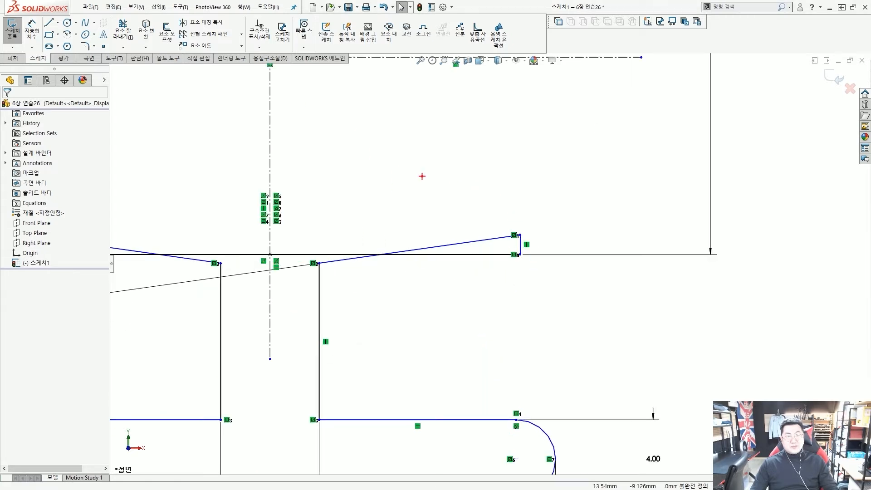
pyautogui.press('Escape')
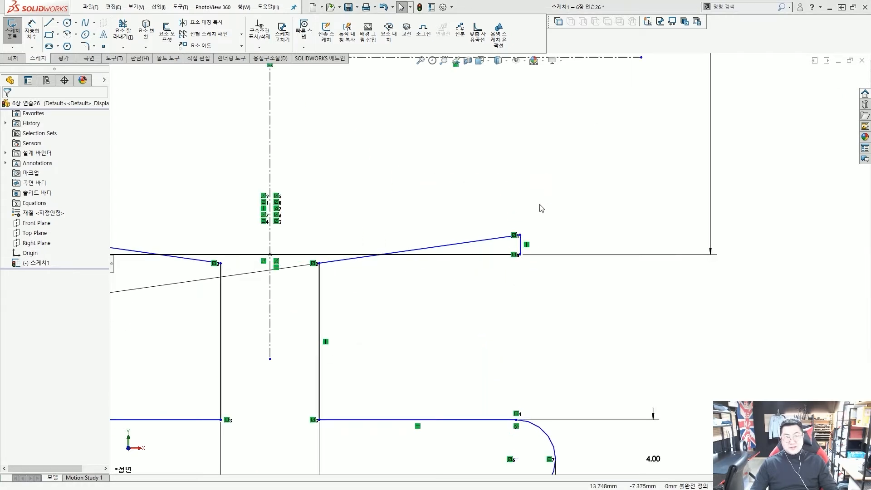
pyautogui.click(521, 235)
pyautogui.moveTo(522, 243); pyautogui.dragTo(520, 325)
pyautogui.scroll(5, 521, 325)
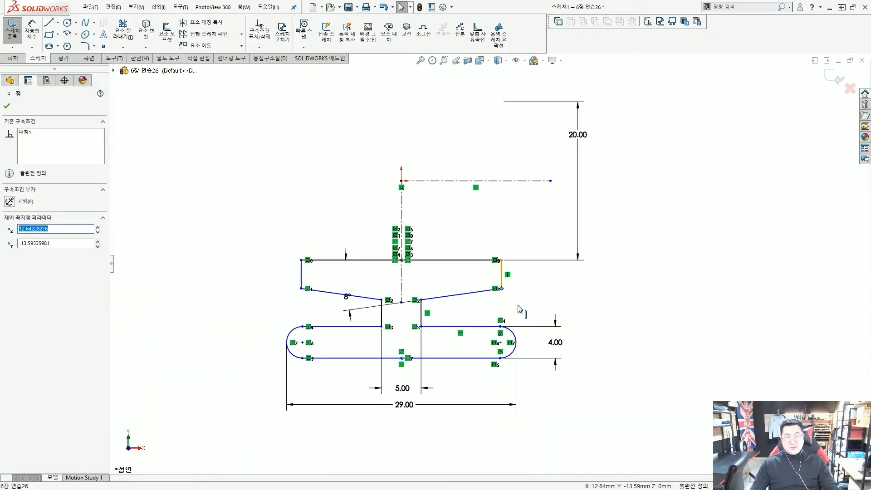
pyautogui.click(519, 309)
# Shorten the horizontal centerline to about 8.6 mm by moving its free endpoint toward the origin.
pyautogui.scroll(-3, 376, 299)
pyautogui.scroll(3, 434, 240)
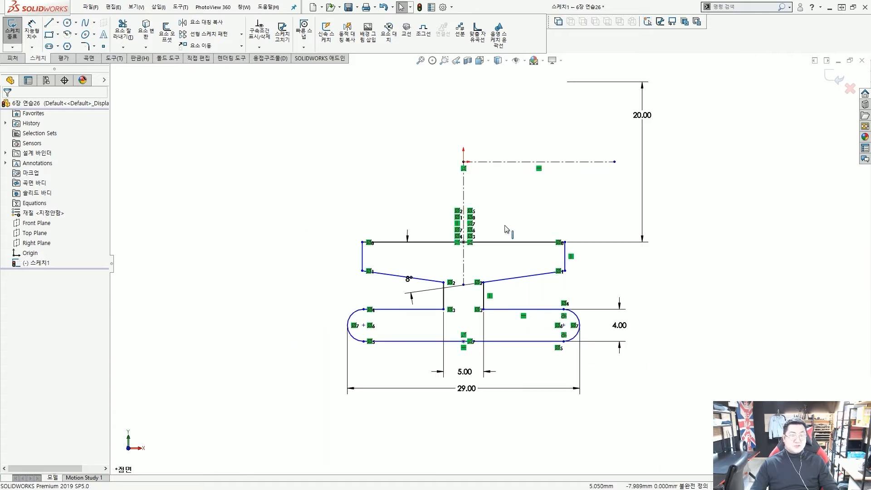
pyautogui.moveTo(634, 160); pyautogui.dragTo(515, 187)
pyautogui.click(590, 189)
pyautogui.click(663, 240)
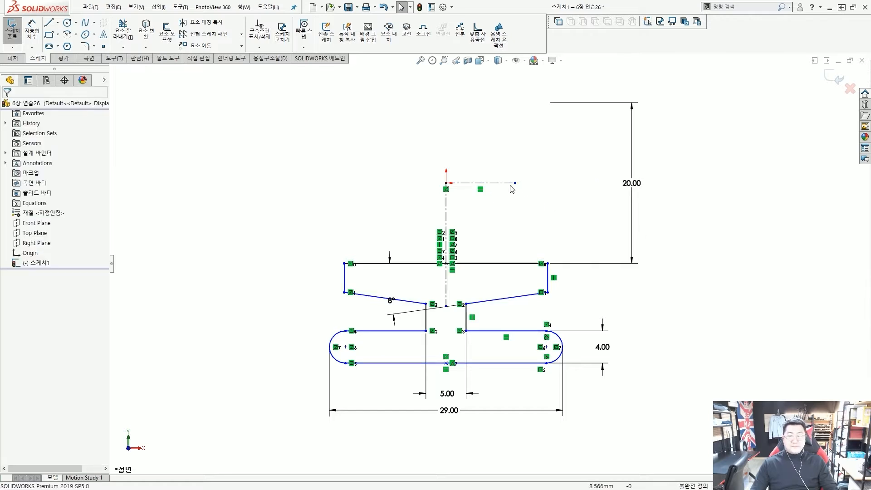
# Add a doubled diameter dimension of 24 mm from the flange's lower outer corner across the horizontal centerline.
pyautogui.click(32, 31)
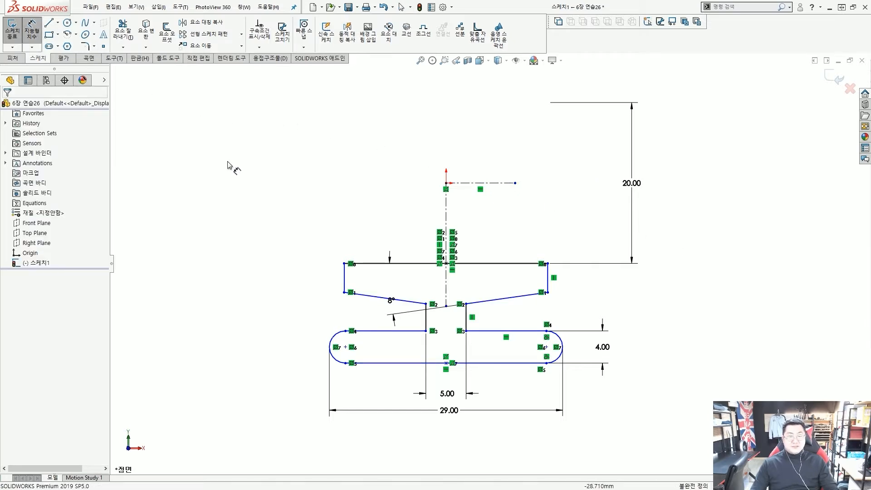
pyautogui.scroll(-1, 535, 307)
pyautogui.click(549, 288)
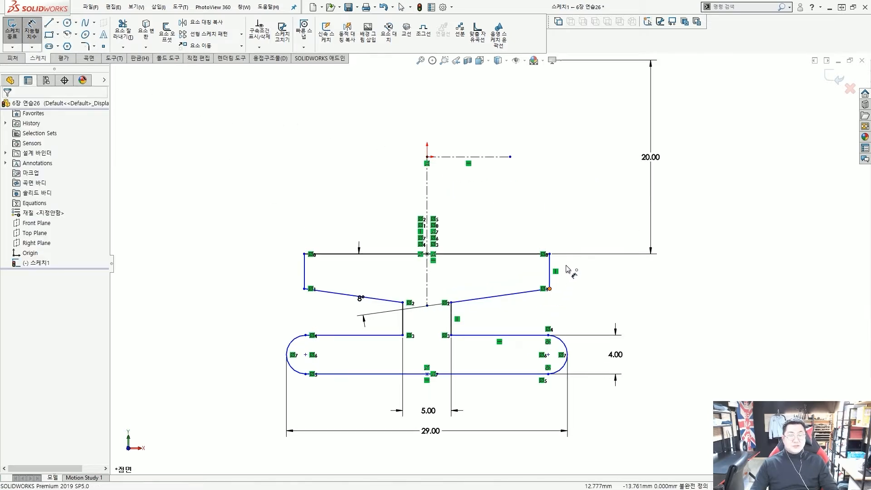
pyautogui.click(502, 157)
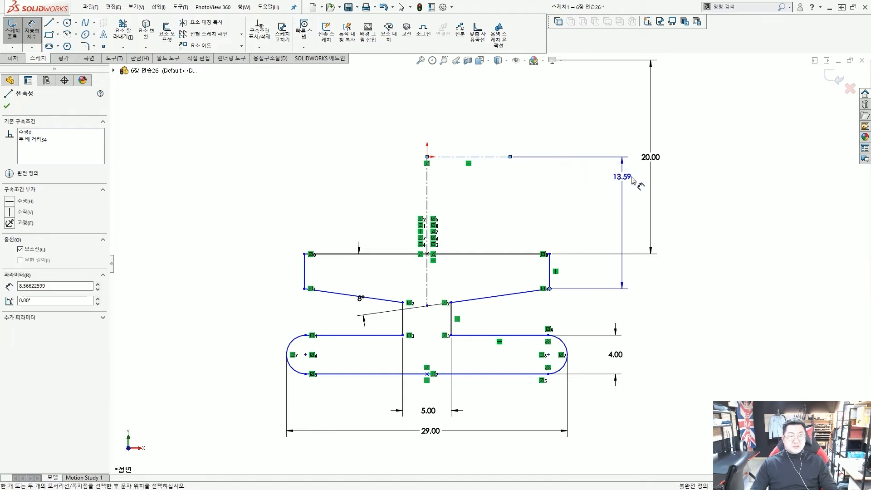
pyautogui.scroll(1, 690, 129)
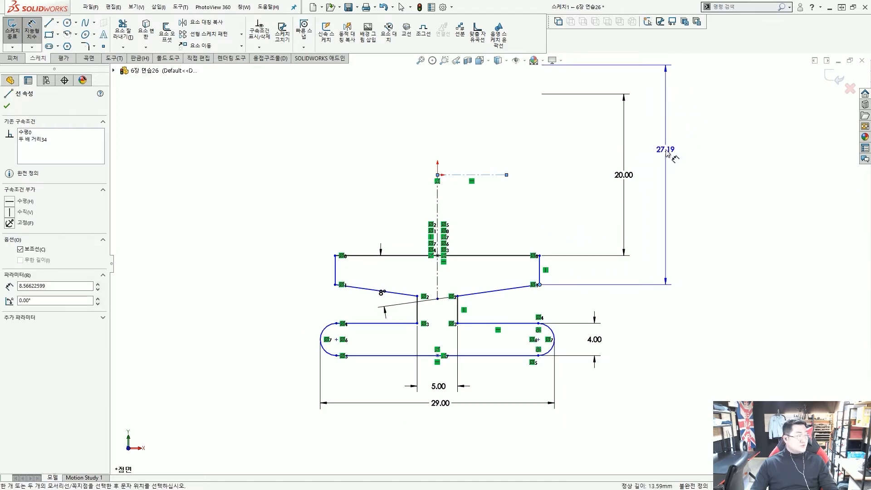
pyautogui.click(666, 155)
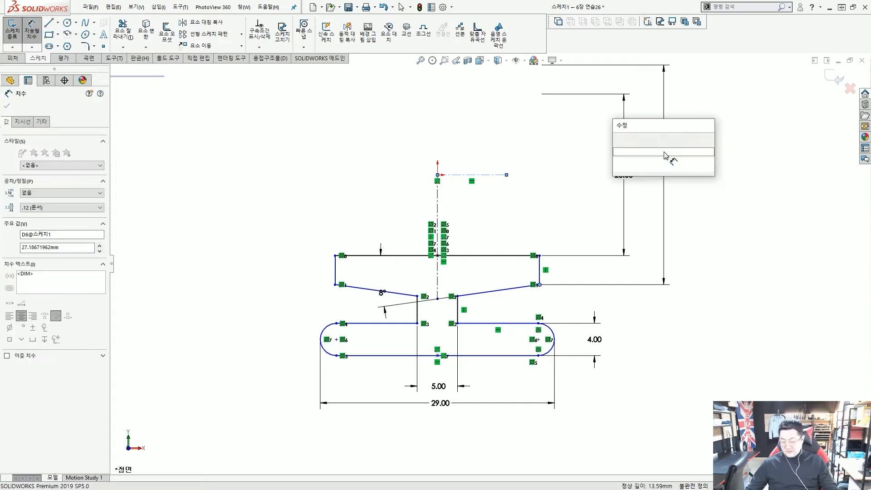
pyautogui.write('24')
pyautogui.press('Return')
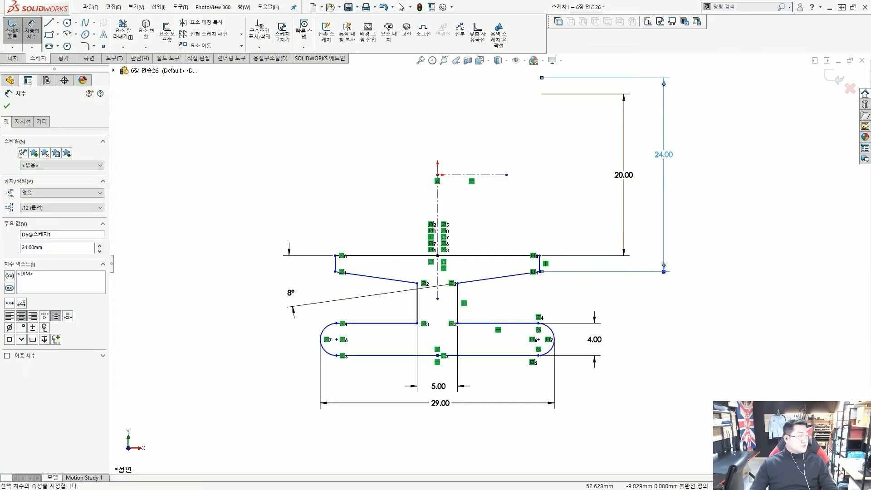
# Add a doubled diameter dimension of 80 mm from the profile's bottom edge across the horizontal centerline.
pyautogui.click(501, 356)
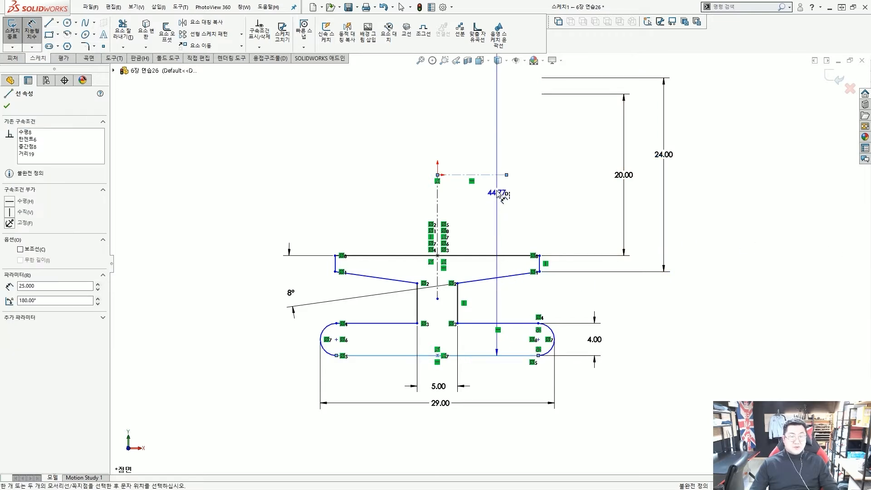
pyautogui.press('z')
pyautogui.click(633, 204)
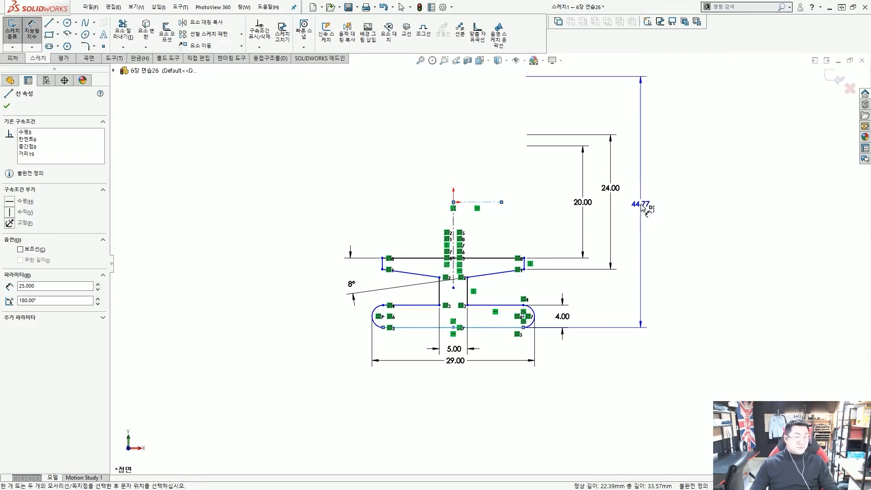
pyautogui.moveTo(637, 205); pyautogui.dragTo(644, 194)
pyautogui.doubleClick(645, 193)
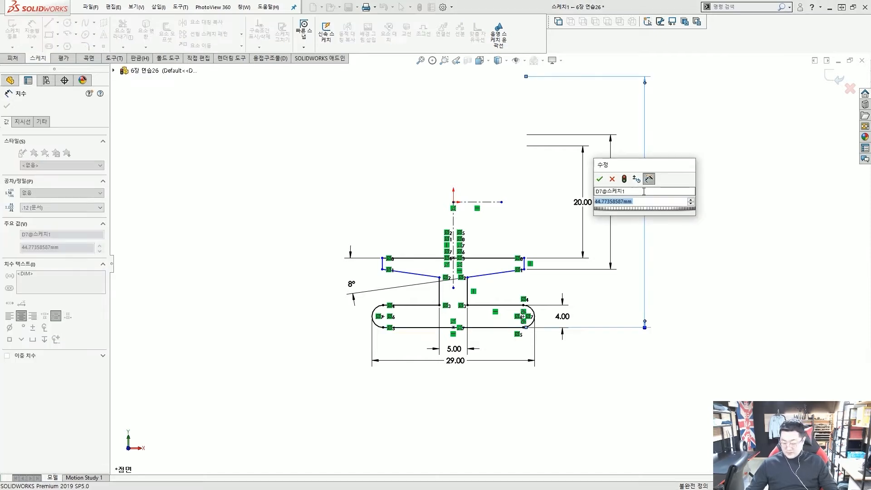
pyautogui.write('80')
pyautogui.press('Return')
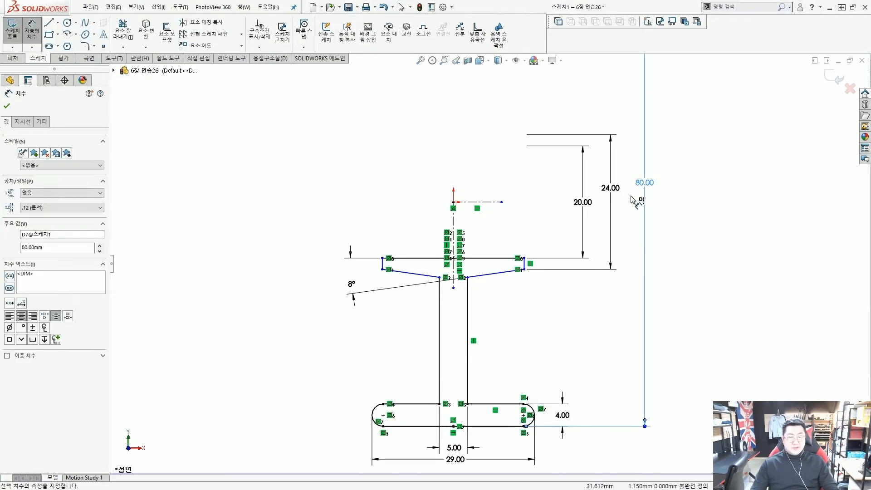
pyautogui.scroll(2, 519, 284)
pyautogui.scroll(-2, 518, 284)
pyautogui.scroll(1, 517, 280)
pyautogui.scroll(-2, 463, 320)
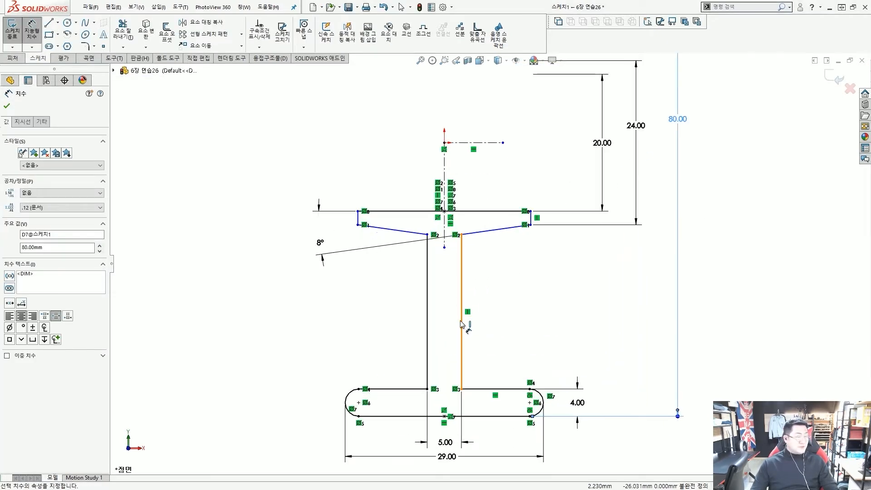
# Pull the upper flange's left lower outer corner outward to test the sketch's remaining freedom.
pyautogui.scroll(1, 501, 291)
pyautogui.press('Escape')
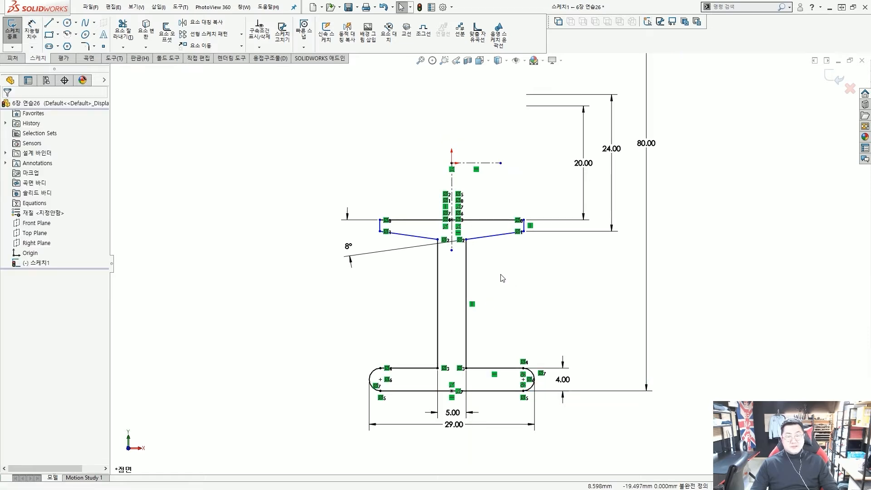
pyautogui.scroll(1, 500, 279)
pyautogui.scroll(-1, 420, 263)
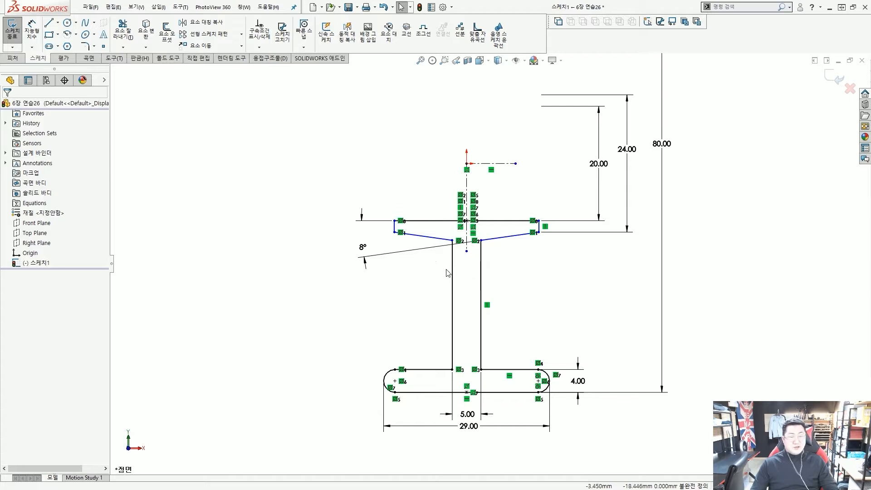
pyautogui.scroll(-2, 420, 244)
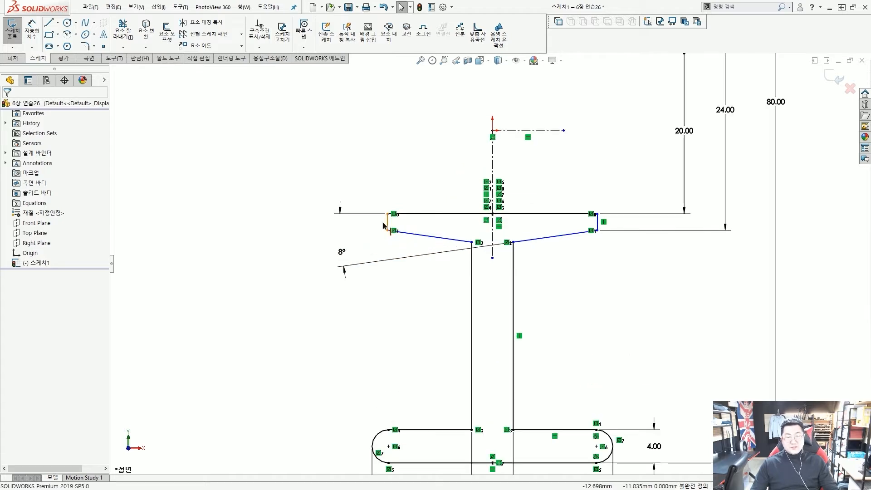
pyautogui.moveTo(387, 233); pyautogui.dragTo(363, 245)
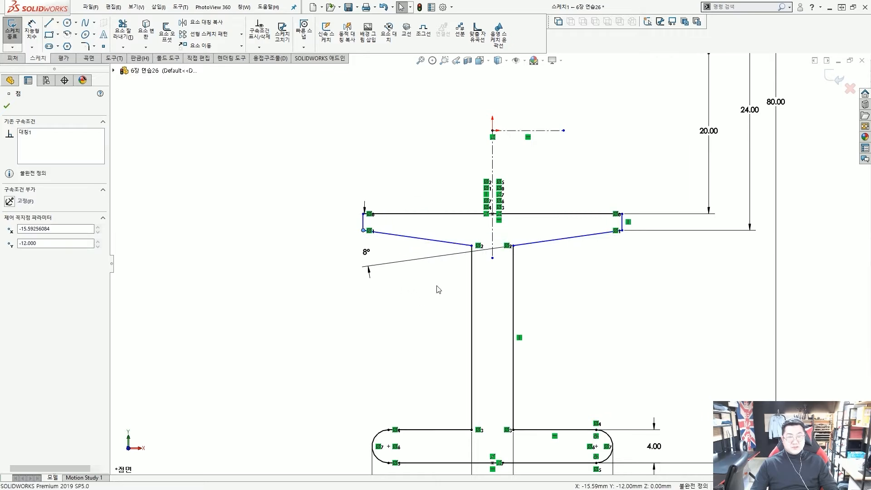
pyautogui.click(439, 289)
pyautogui.moveTo(472, 246)
pyautogui.mouseDown()
pyautogui.moveTo(478, 282)
pyautogui.moveTo(476, 250)
pyautogui.moveTo(472, 258)
pyautogui.moveTo(467, 249)
pyautogui.mouseUp()
pyautogui.click(438, 292)
pyautogui.scroll(3, 444, 281)
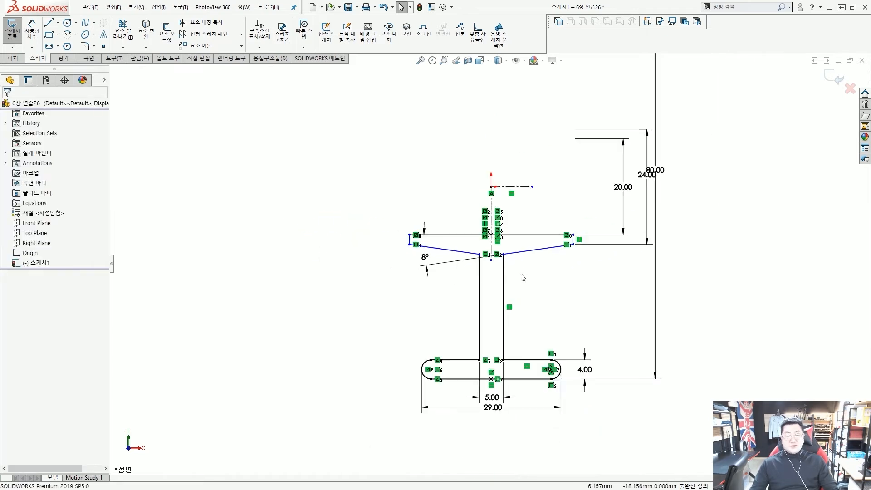
pyautogui.scroll(-2, 523, 278)
pyautogui.scroll(2, 521, 271)
pyautogui.scroll(-1, 518, 263)
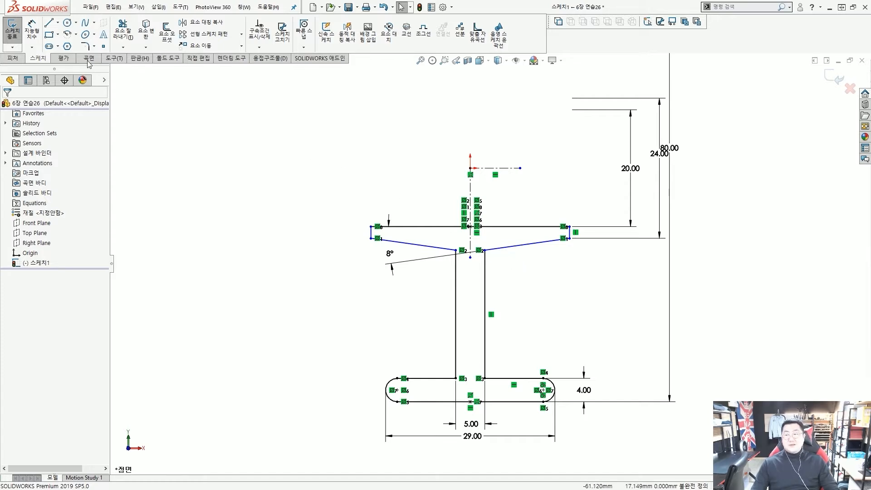
# Dimension the upper flange's top edge with an overall width of 40 mm.
pyautogui.click(32, 32)
pyautogui.scroll(-2, 344, 229)
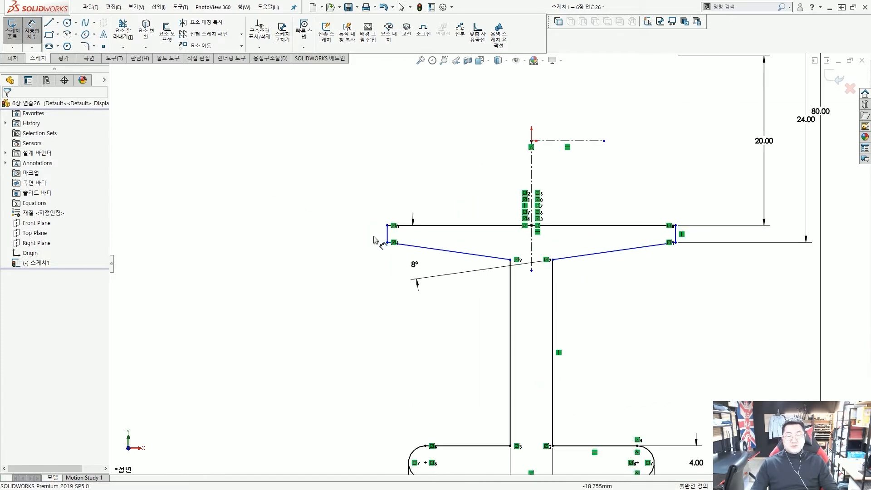
pyautogui.click(456, 226)
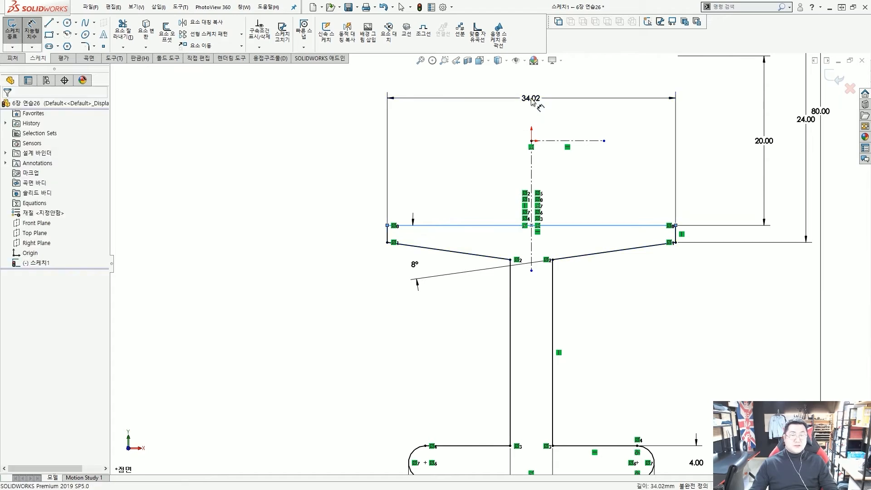
pyautogui.click(532, 101)
pyautogui.press('Return')
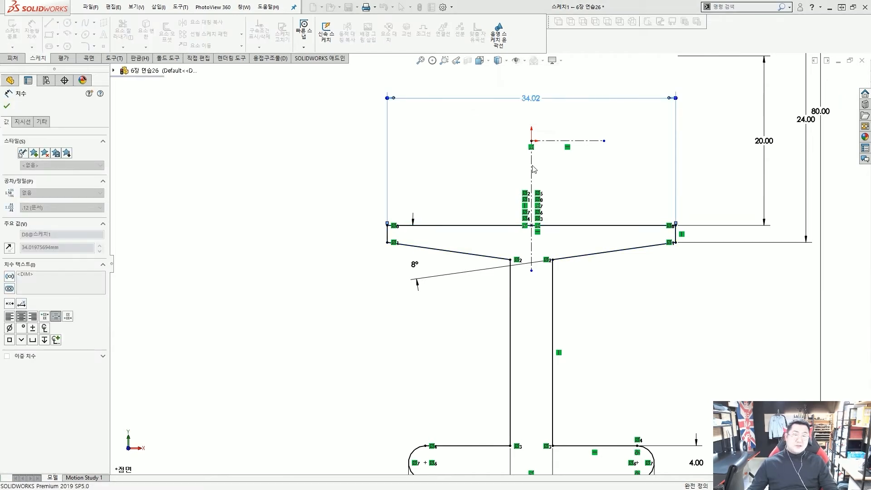
pyautogui.scroll(3, 544, 179)
pyautogui.press('Escape')
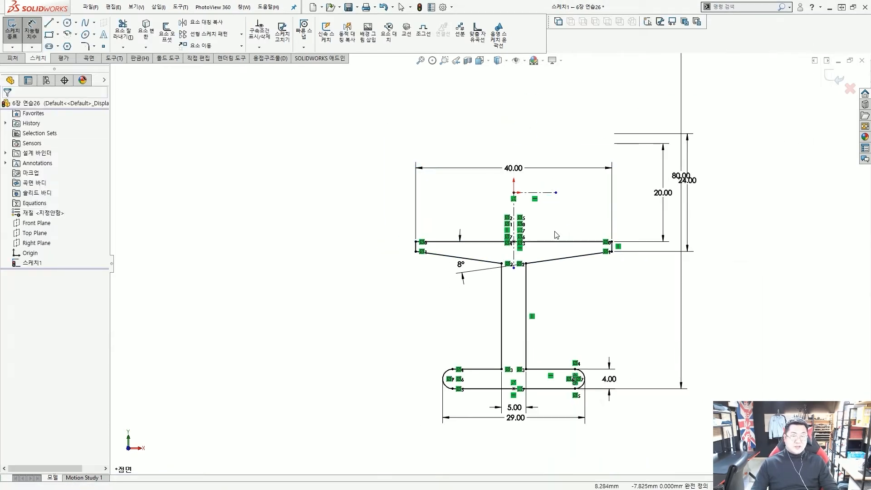
pyautogui.hotkey('ctrl', '2')
pyautogui.scroll(2, 554, 232)
pyautogui.moveTo(570, 233)
pyautogui.mouseDown()
pyautogui.moveTo(477, 233)
pyautogui.moveTo(499, 181)
pyautogui.moveTo(556, 224)
pyautogui.mouseUp()
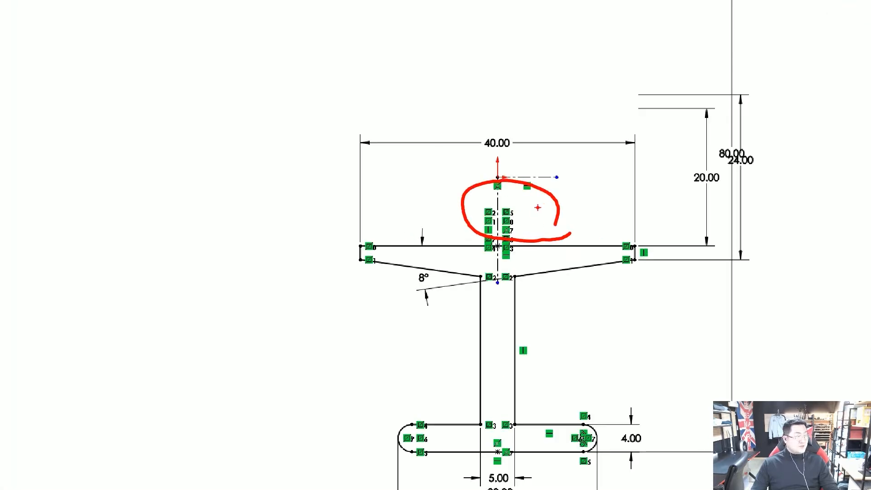
pyautogui.press('Escape')
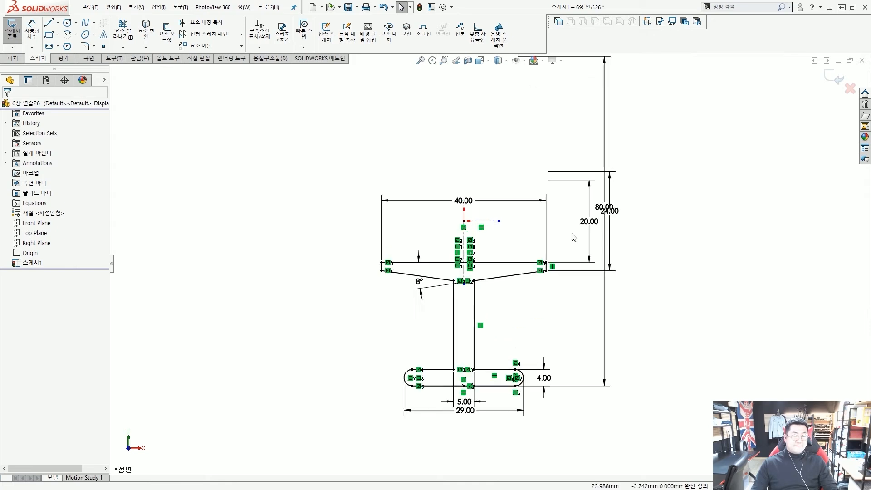
# Move the 80 mm diameter dimension farther outward so it clears the 24 mm dimension.
pyautogui.moveTo(595, 178); pyautogui.dragTo(629, 176)
pyautogui.click(410, 138)
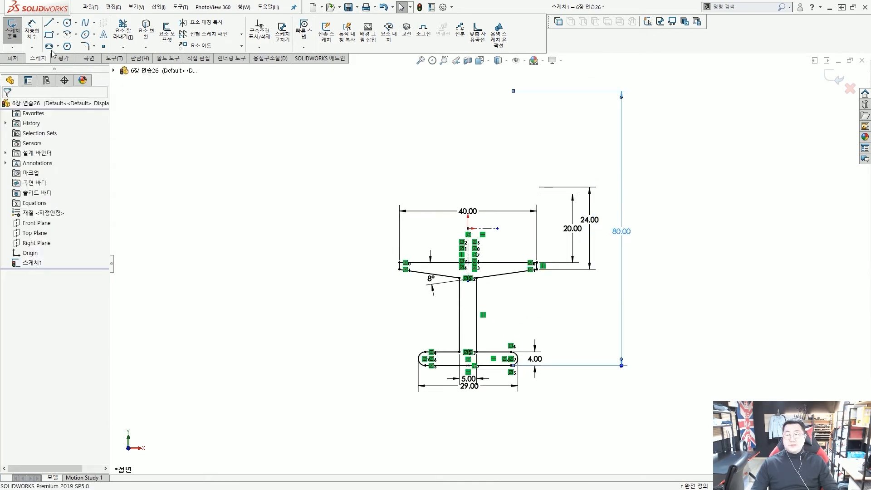
# Revolve the closed profile 360° around the horizontal centerline into a solid wheel.
pyautogui.click(13, 58)
pyautogui.keyDown('ctrl'); pyautogui.moveTo(22, 13); pyautogui.dragTo(107, 112); pyautogui.keyUp('ctrl')
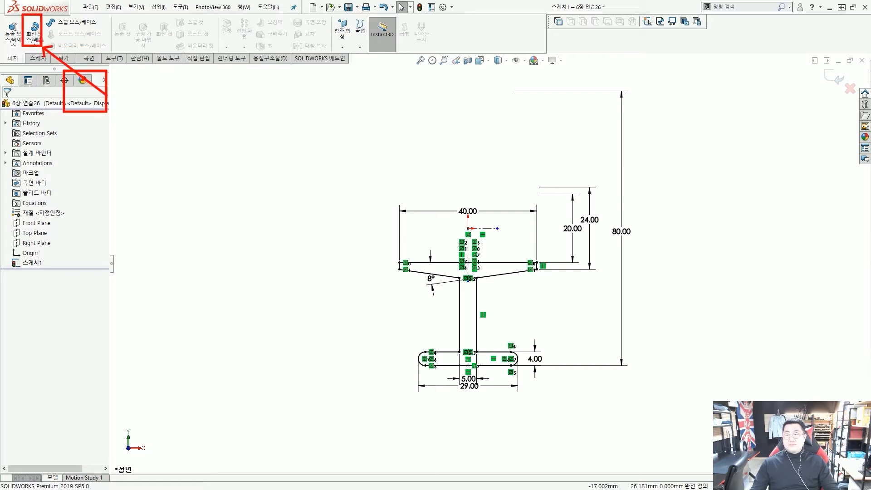
pyautogui.press('Escape')
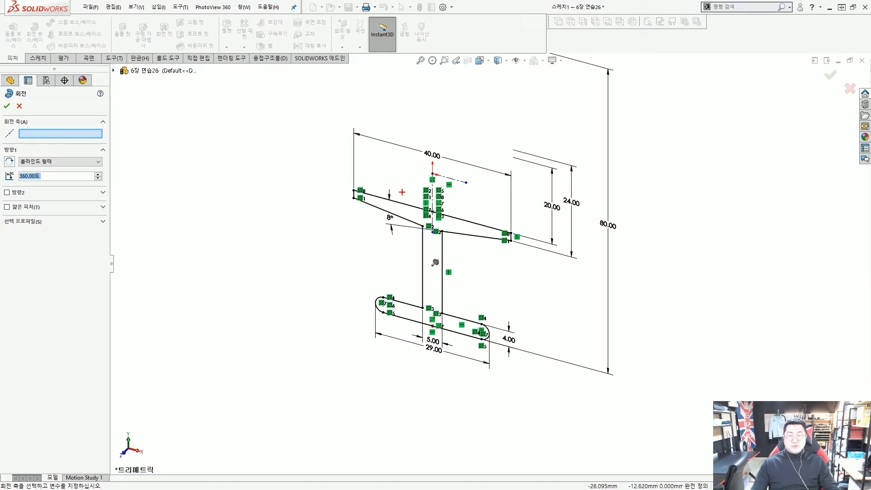
pyautogui.moveTo(433, 193)
pyautogui.mouseDown()
pyautogui.moveTo(437, 203)
pyautogui.moveTo(452, 193)
pyautogui.mouseUp()
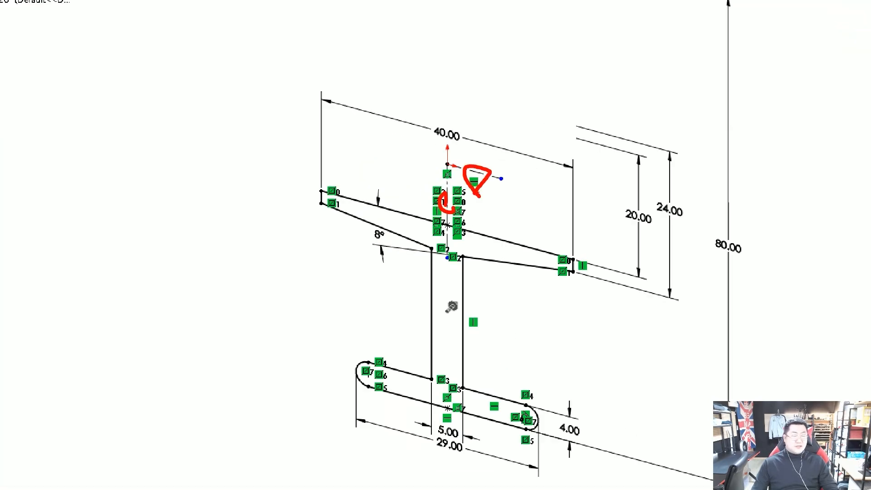
pyautogui.press('Escape')
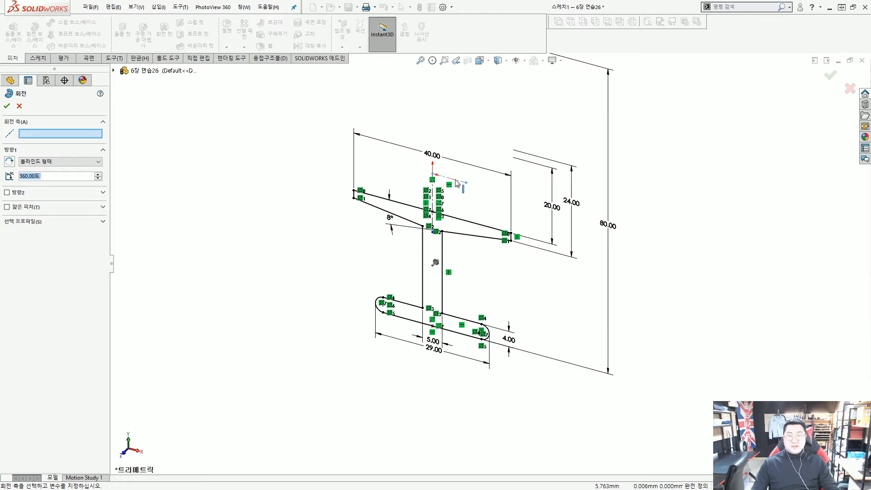
pyautogui.click(457, 183)
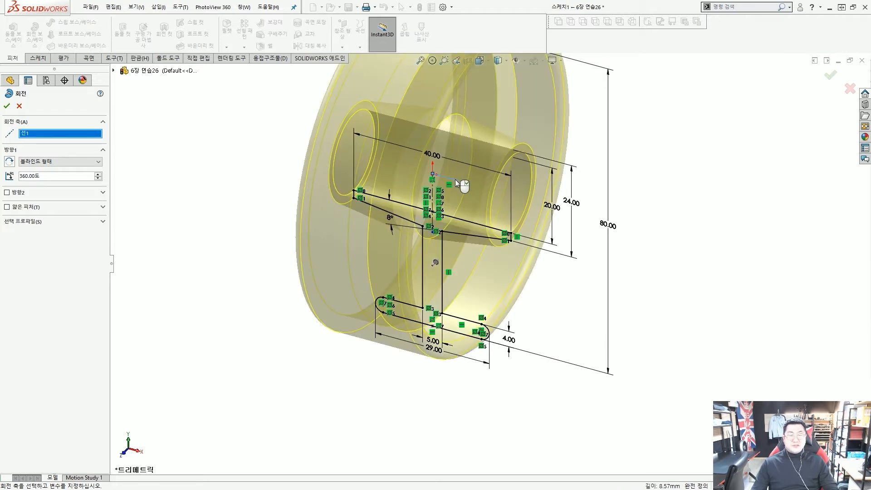
pyautogui.rightClick(456, 181)
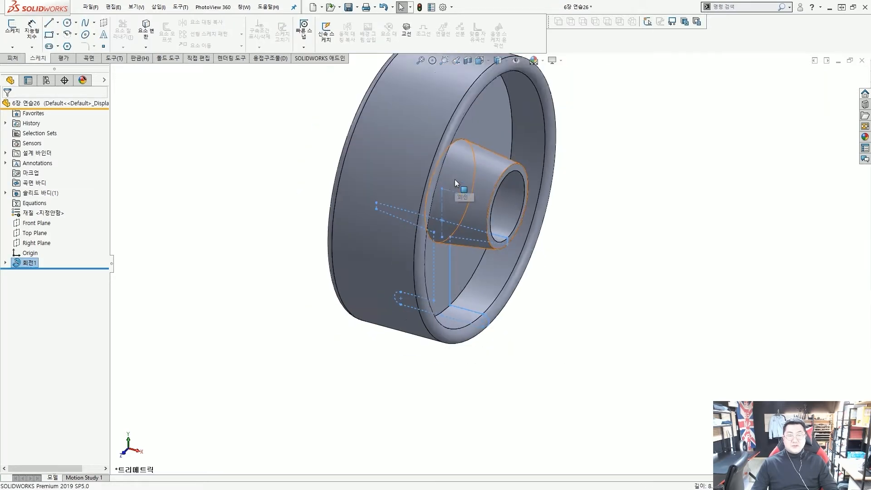
# Start a sketch on the wheel's recessed web face between the hub and the rim.
pyautogui.moveTo(475, 200)
pyautogui.mouseDown(button='middle')
pyautogui.moveTo(495, 204)
pyautogui.moveTo(483, 195)
pyautogui.mouseUp(button='middle')
pyautogui.click(603, 177)
pyautogui.moveTo(463, 225)
pyautogui.mouseDown(button='middle')
pyautogui.moveTo(490, 241)
pyautogui.moveTo(492, 200)
pyautogui.mouseUp(button='middle')
pyautogui.scroll(4, 498, 194)
pyautogui.scroll(-4, 497, 194)
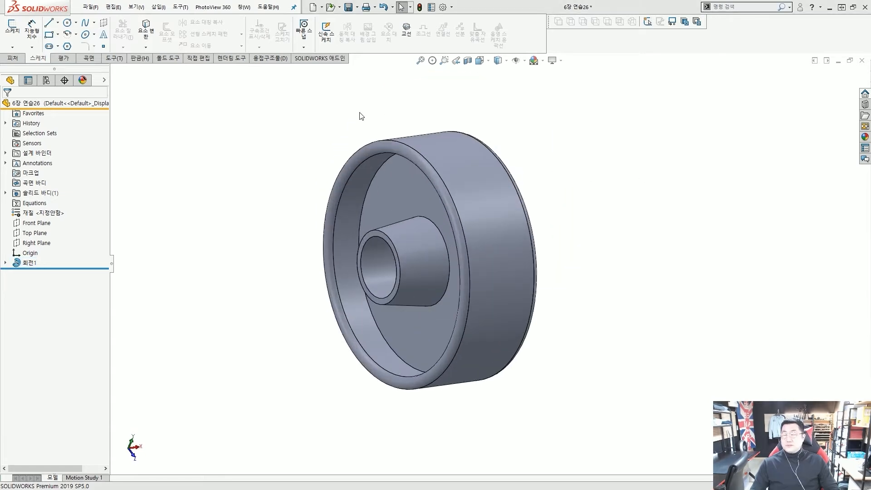
pyautogui.moveTo(433, 288); pyautogui.dragTo(480, 266, button='middle')
pyautogui.click(446, 180)
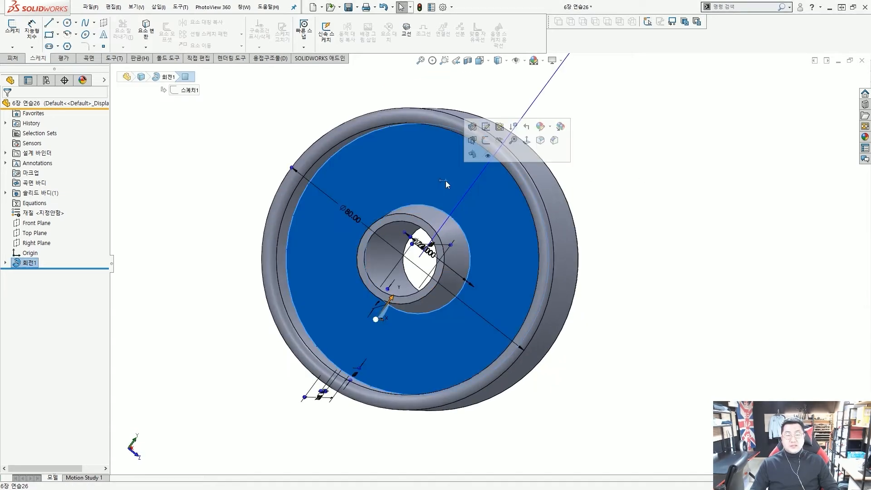
pyautogui.click(486, 140)
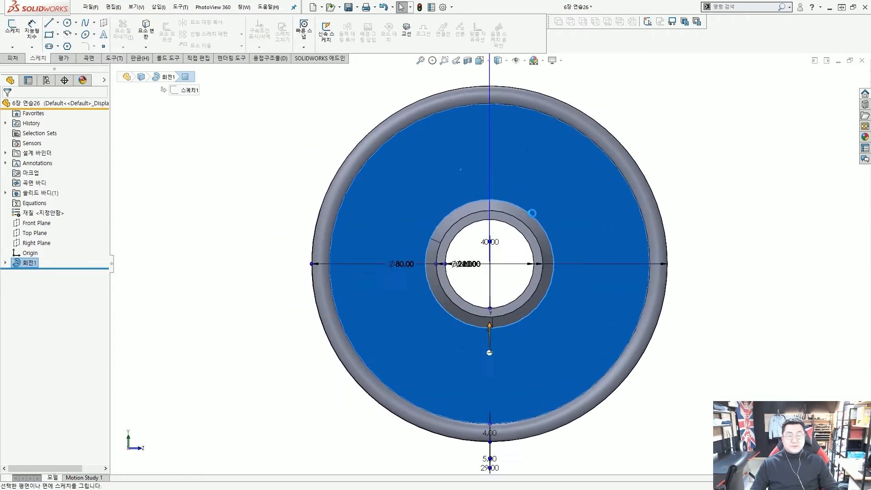
pyautogui.scroll(2, 533, 214)
pyautogui.click(348, 146)
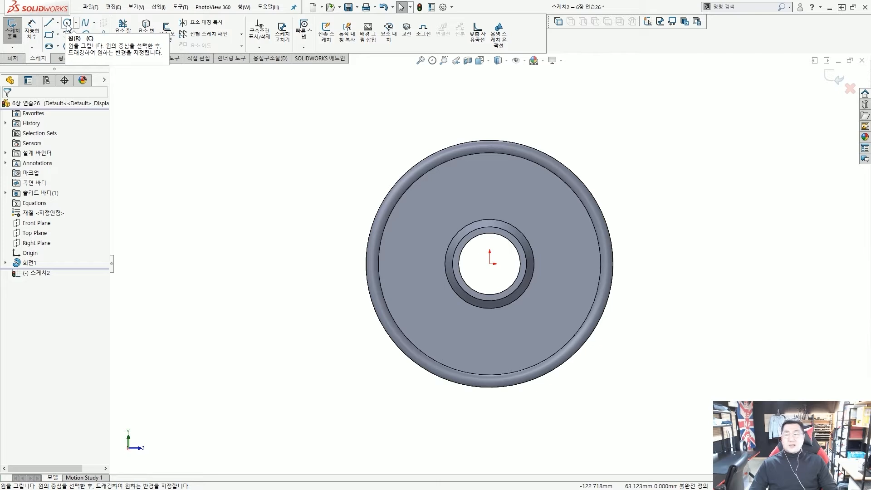
# Draw a 60 mm diameter circle centered on the origin and convert it to construction geometry.
pyautogui.click(67, 23)
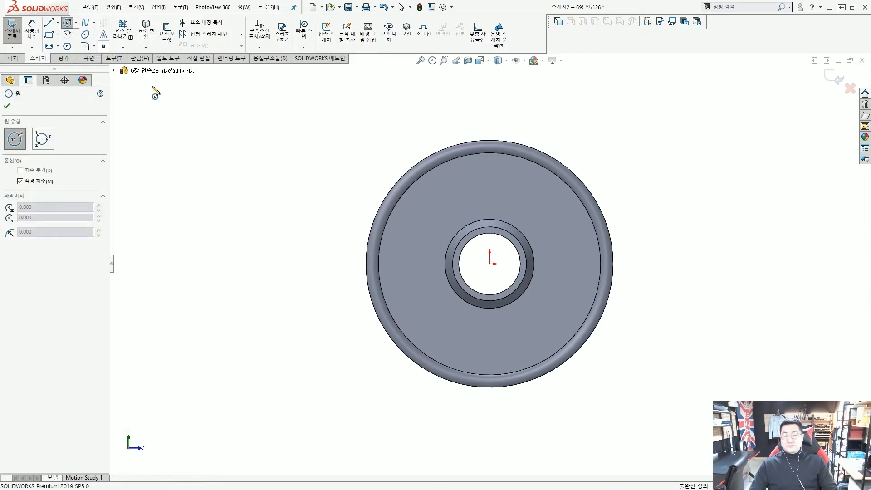
pyautogui.click(490, 263)
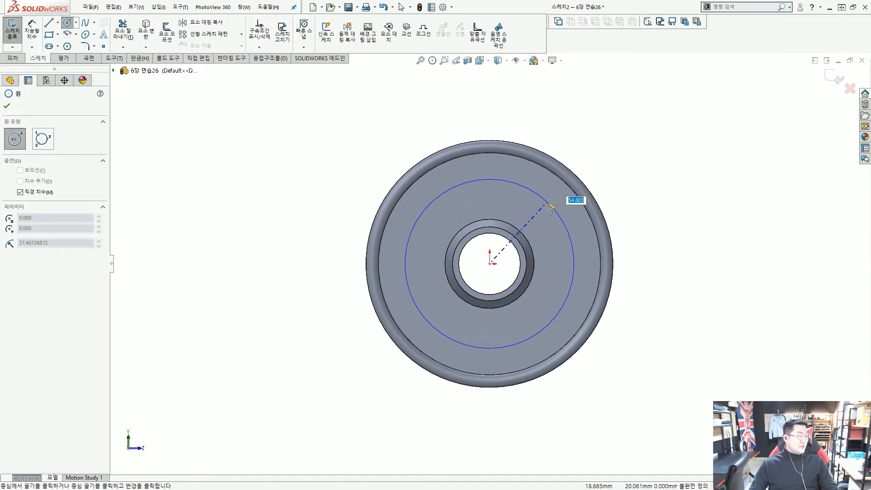
pyautogui.write('60')
pyautogui.press('Return')
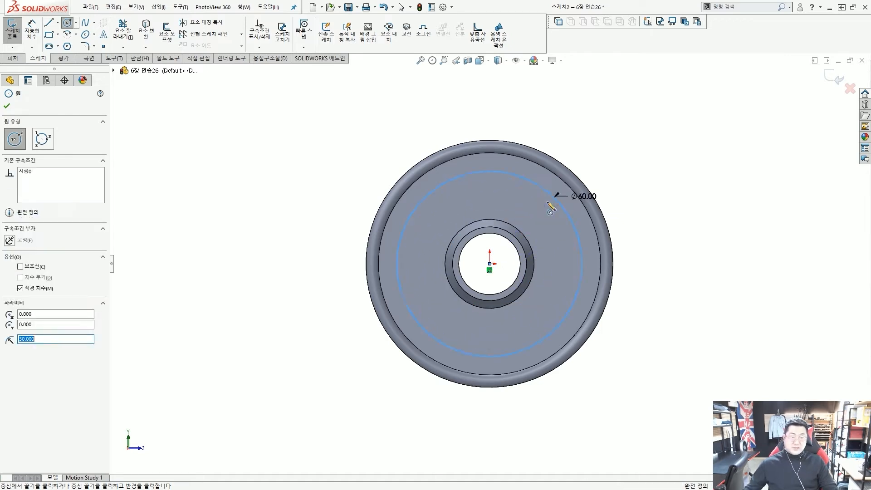
pyautogui.press('Escape')
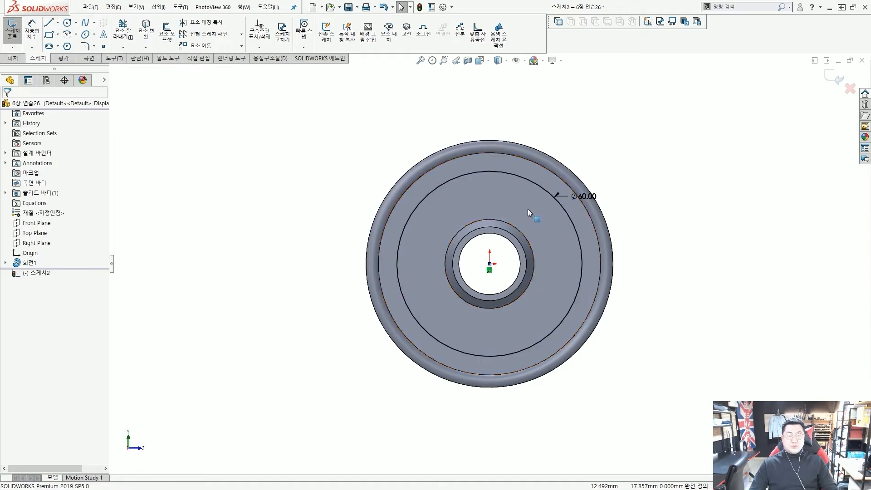
pyautogui.click(525, 180)
pyautogui.click(567, 141)
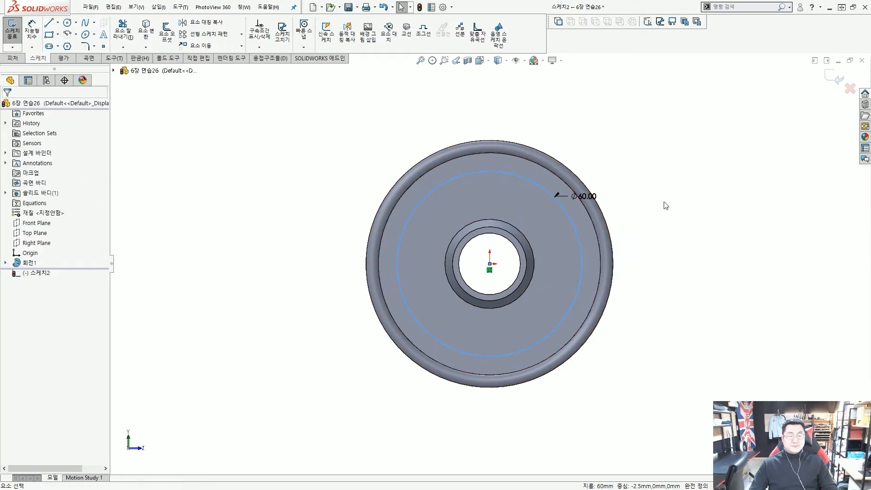
pyautogui.scroll(2, 598, 202)
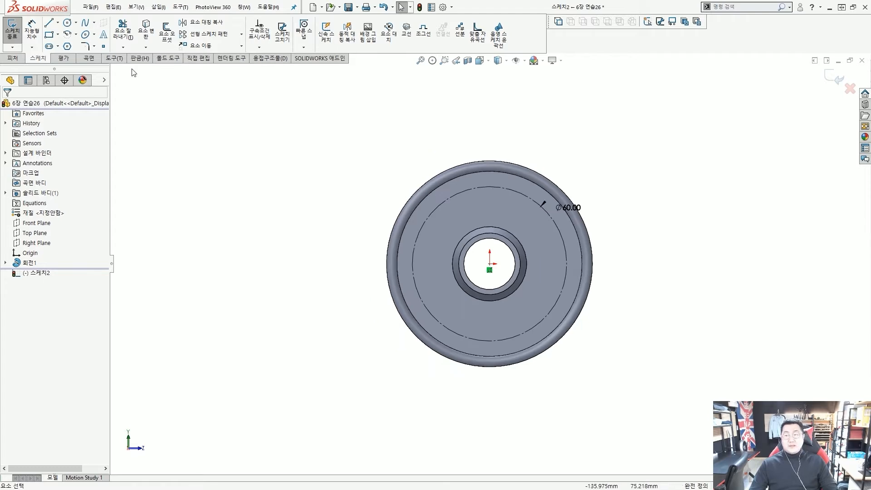
# Draw a vertical centerline from the origin up to the top of the 60 mm construction circle.
pyautogui.click(58, 22)
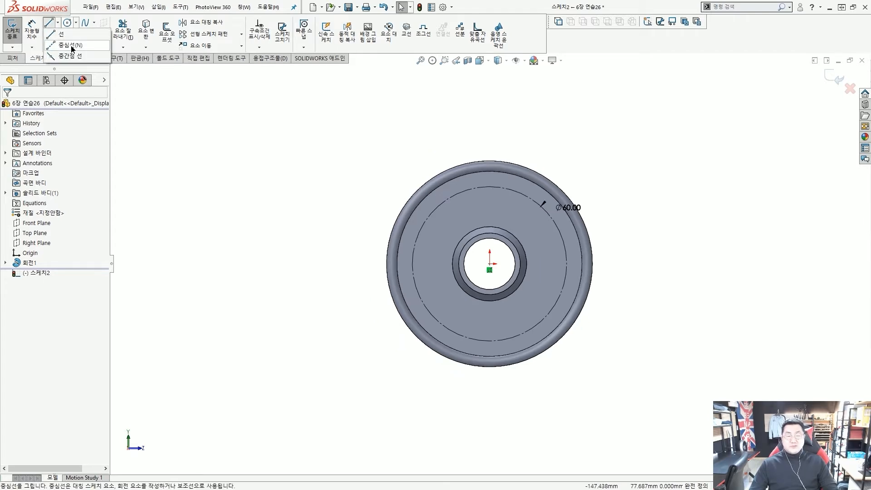
pyautogui.click(73, 47)
pyautogui.scroll(-2, 468, 270)
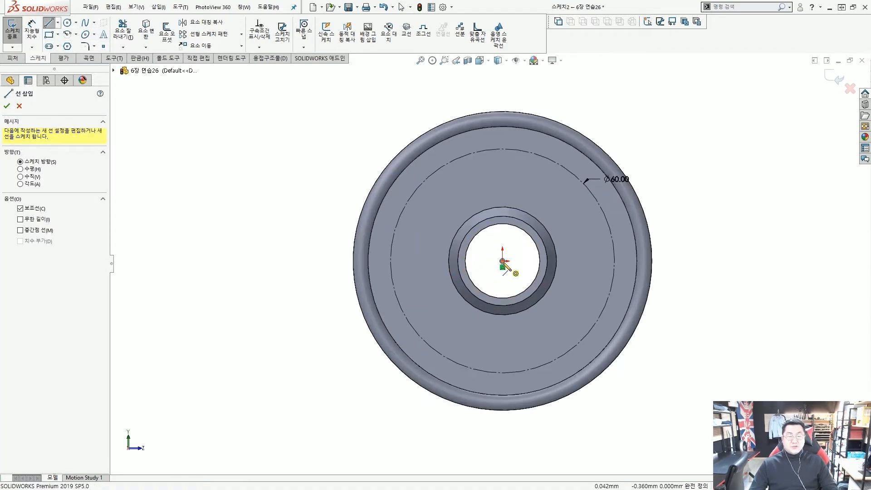
pyautogui.click(503, 262)
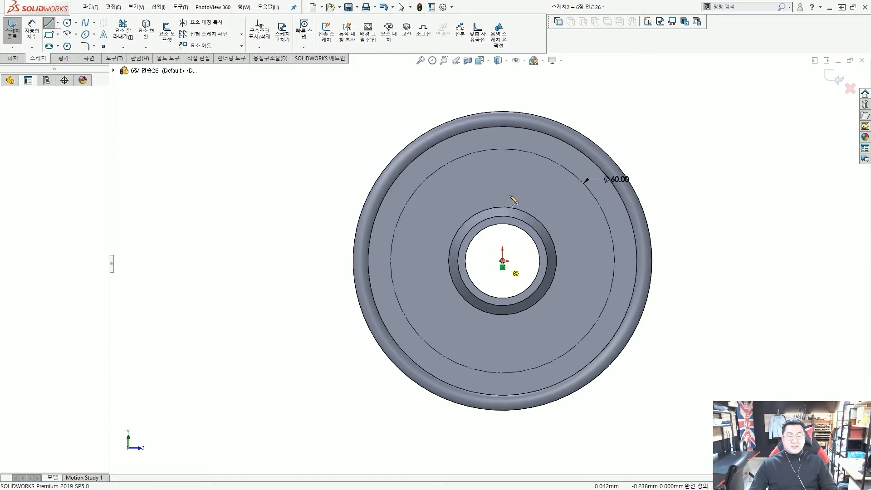
pyautogui.click(503, 150)
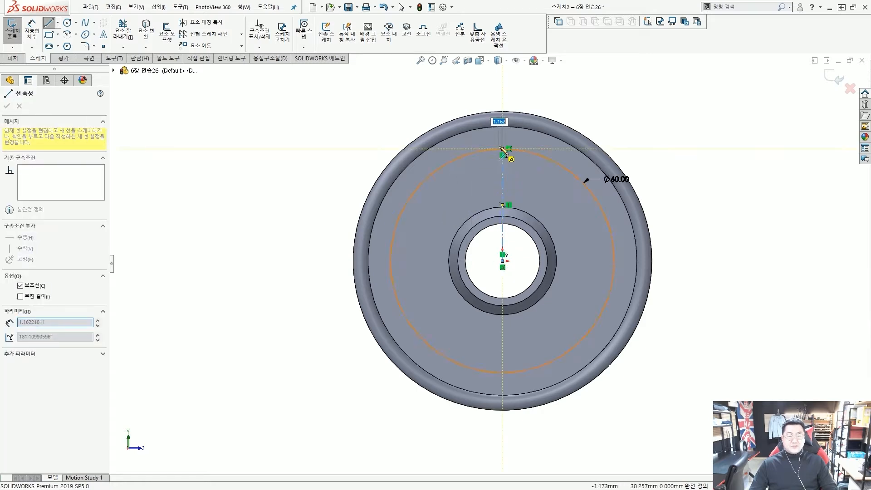
pyautogui.press('Escape')
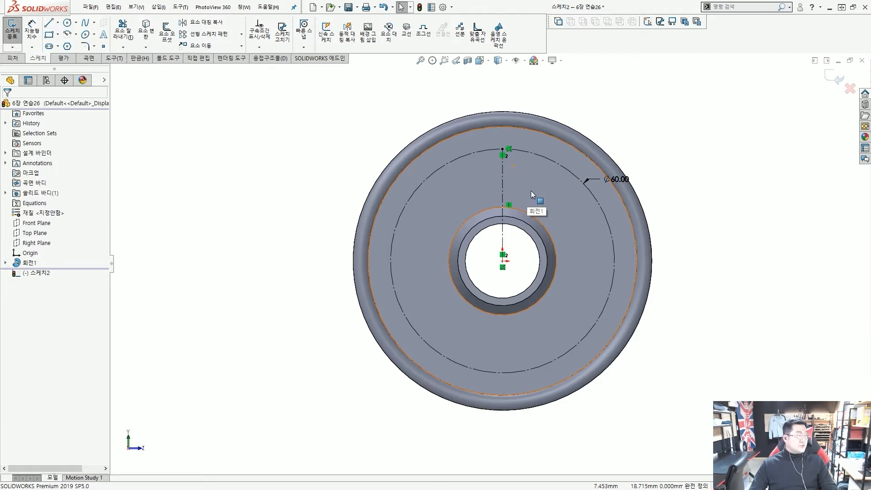
pyautogui.scroll(-1, 546, 200)
pyautogui.scroll(1, 546, 201)
pyautogui.scroll(-1, 547, 199)
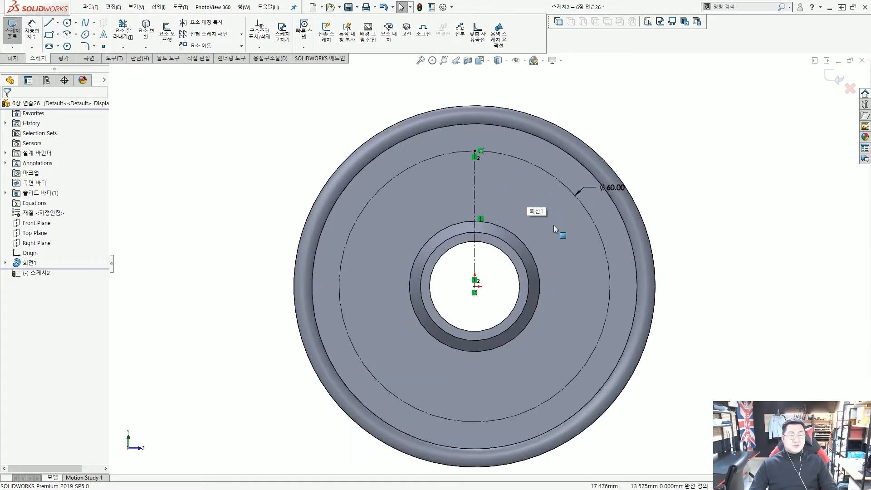
# Draw a centerline from the origin to the upper-right part of the 60 mm construction circle, at about 46° from horizontal.
pyautogui.scroll(1, 231, 125)
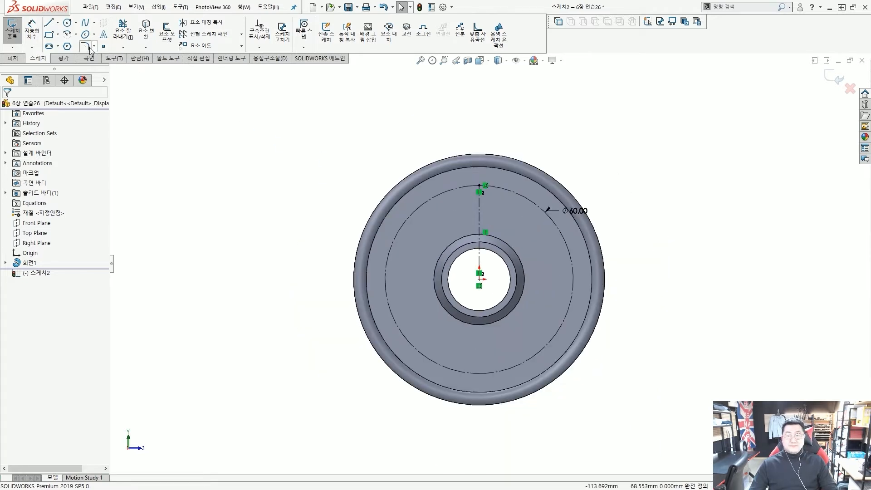
pyautogui.click(58, 23)
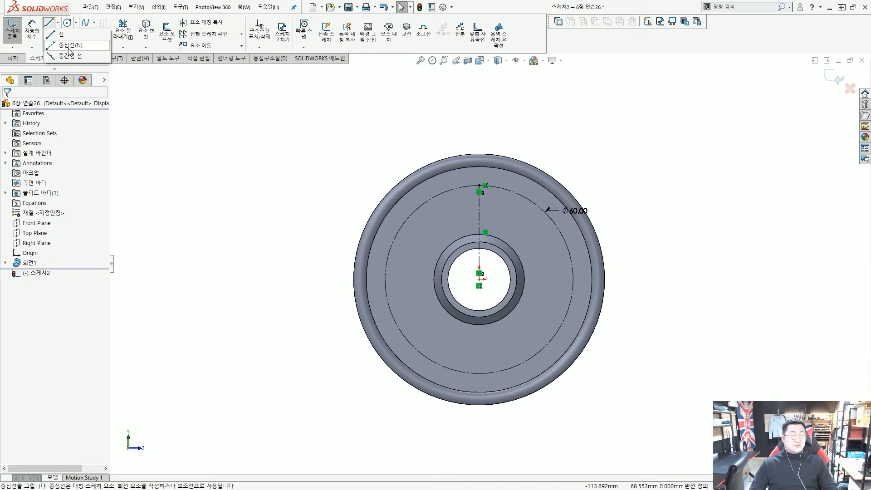
pyautogui.click(69, 45)
pyautogui.scroll(-3, 453, 286)
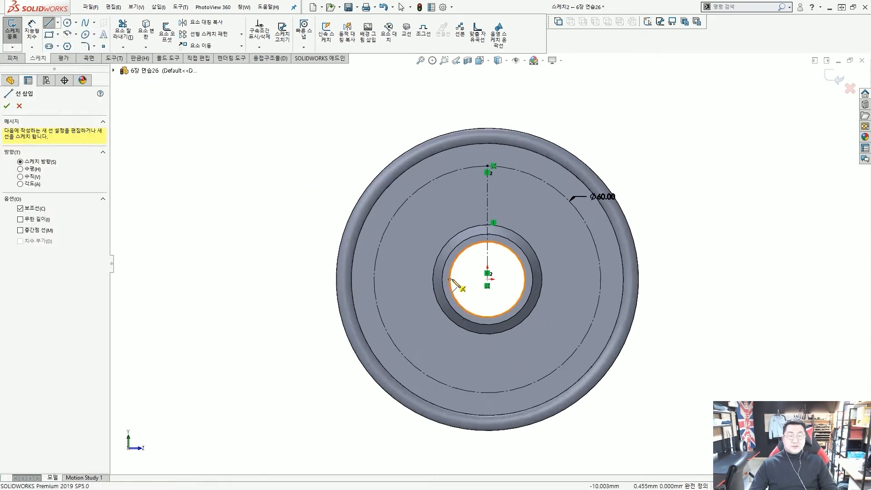
pyautogui.click(501, 273)
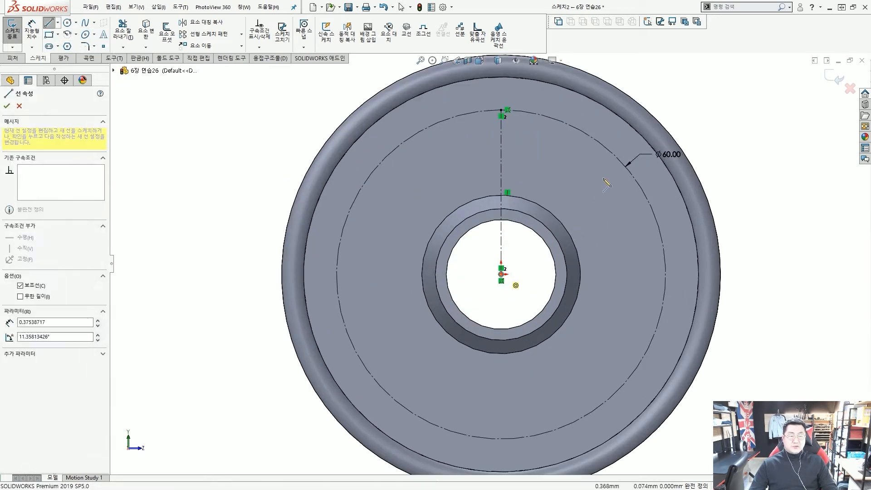
pyautogui.click(617, 158)
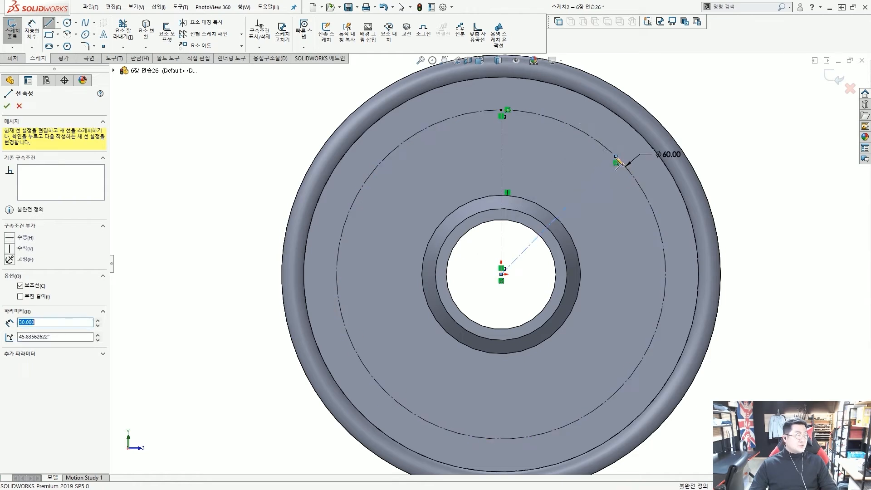
pyautogui.scroll(2, 488, 264)
pyautogui.press('Escape')
pyautogui.press('Escape')
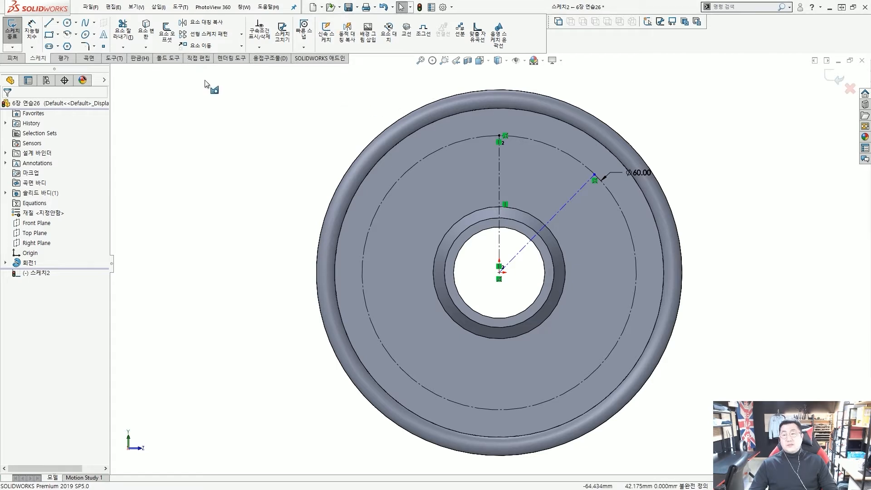
pyautogui.keyDown('ctrl'); pyautogui.moveTo(182, 19); pyautogui.dragTo(226, 30); pyautogui.keyUp('ctrl')
pyautogui.keyDown('ctrl'); pyautogui.keyDown('shift'); pyautogui.moveTo(296, 101); pyautogui.dragTo(229, 29); pyautogui.keyUp('shift'); pyautogui.keyUp('ctrl')
pyautogui.press('Escape')
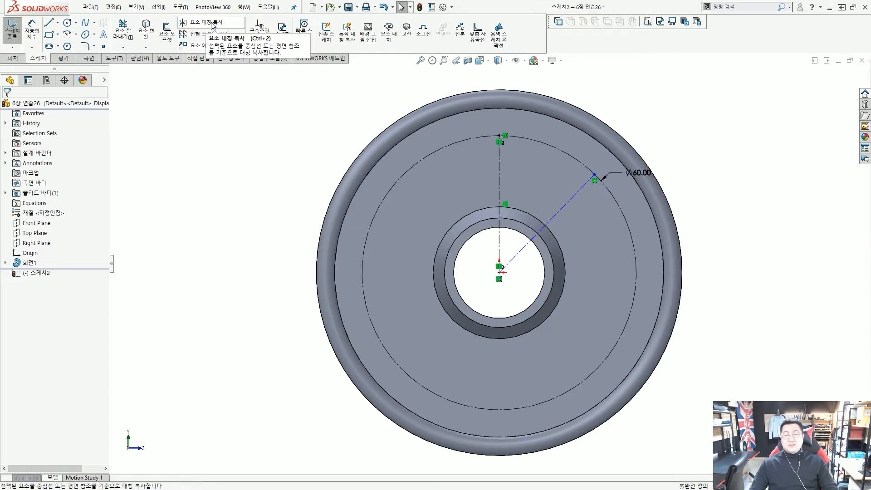
# Mirror the upper-right angled centerline about the vertical centerline, keeping the original.
pyautogui.click(213, 25)
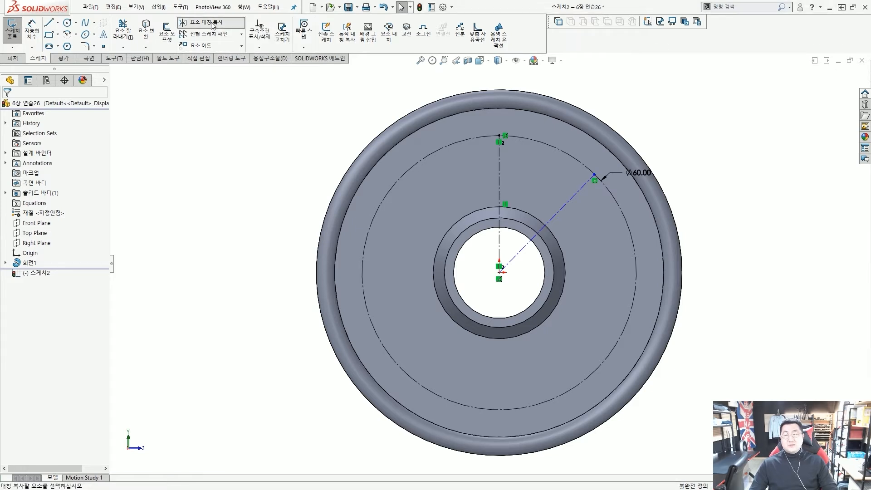
pyautogui.click(568, 201)
pyautogui.click(67, 219)
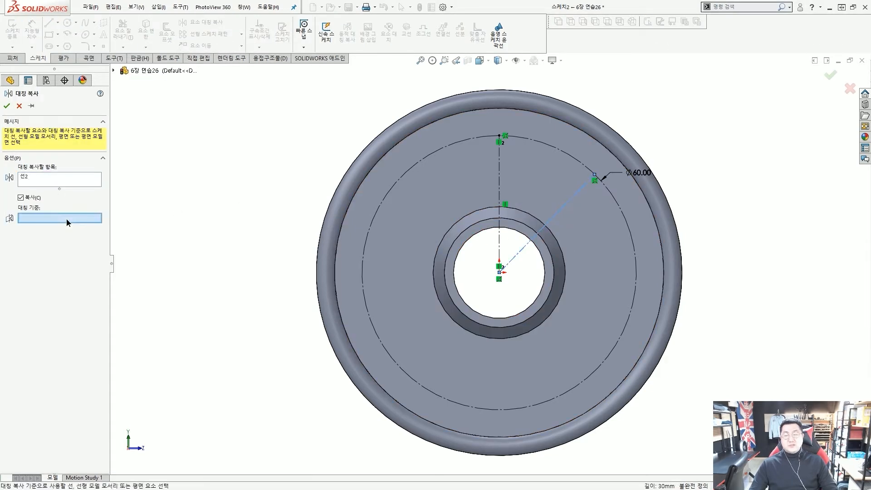
pyautogui.click(500, 163)
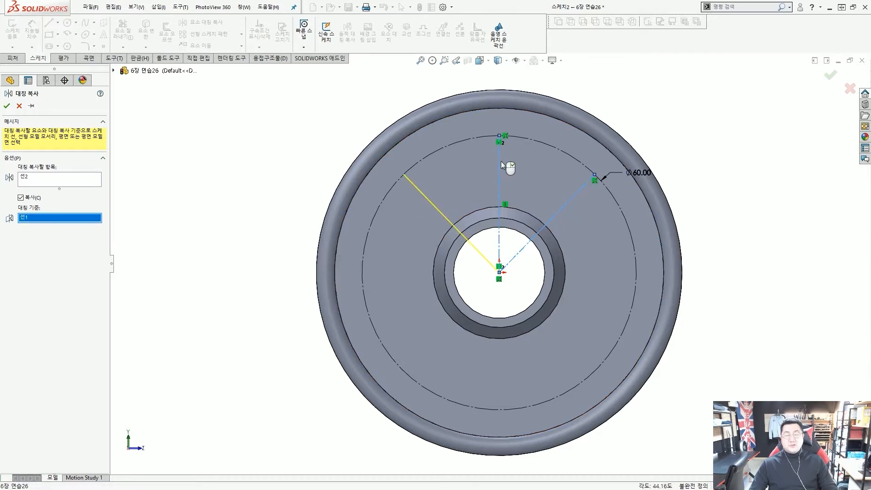
pyautogui.rightClick(501, 162)
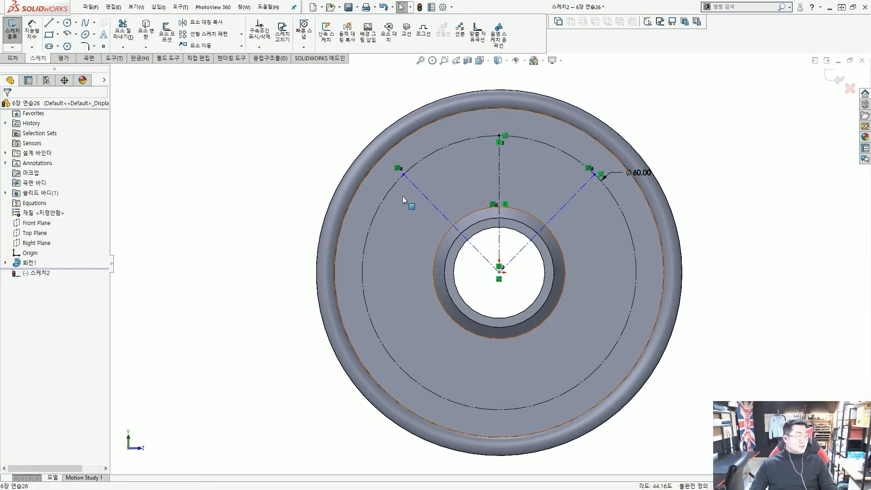
# Draw a centerline from the origin to the lower-left part of the 60 mm construction circle.
pyautogui.scroll(2, 505, 214)
pyautogui.scroll(-1, 533, 322)
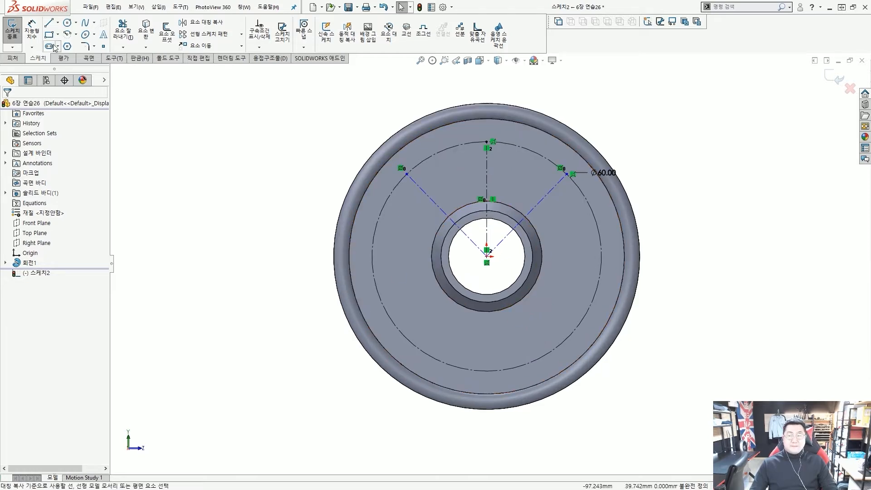
pyautogui.click(57, 22)
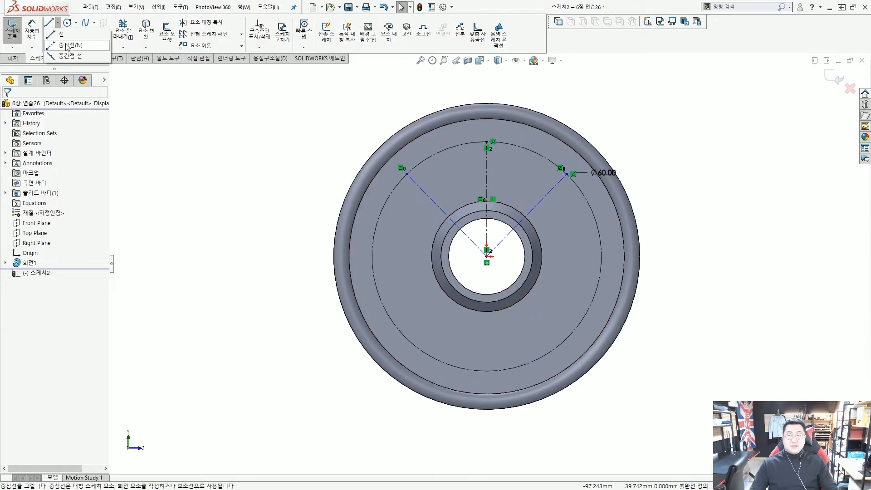
pyautogui.click(67, 46)
pyautogui.scroll(-3, 488, 270)
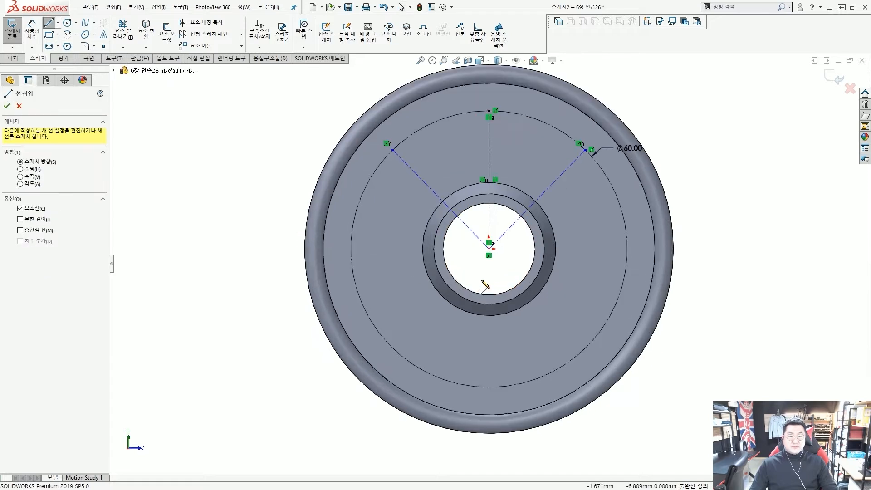
pyautogui.click(494, 233)
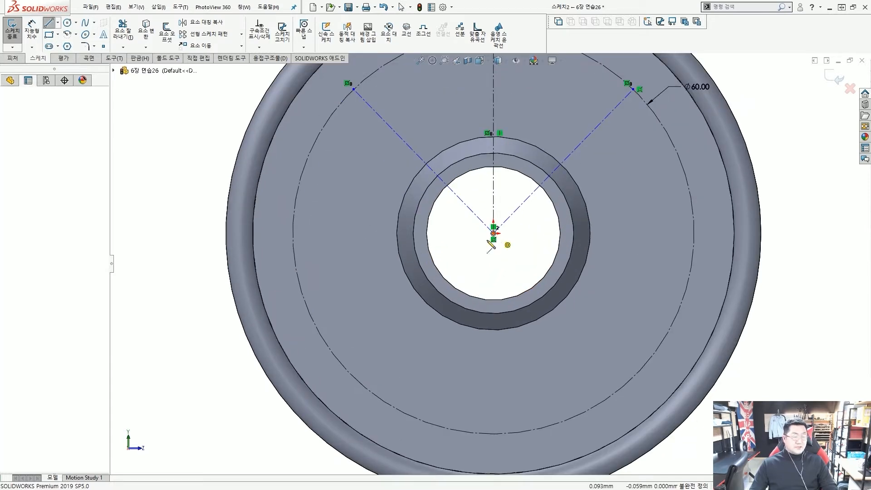
pyautogui.click(333, 350)
pyautogui.press('Escape')
pyautogui.press('z')
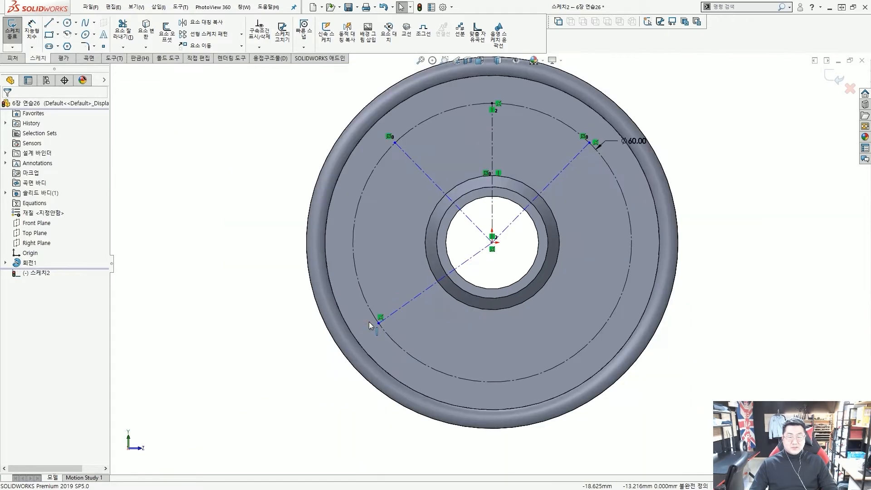
pyautogui.moveTo(382, 334); pyautogui.dragTo(394, 321)
pyautogui.press('Escape')
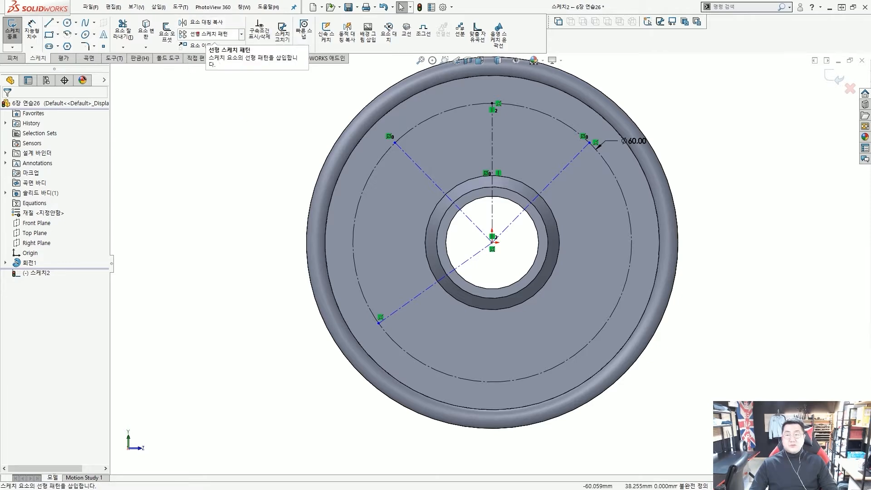
pyautogui.moveTo(173, 15); pyautogui.dragTo(237, 29)
pyautogui.moveTo(312, 80); pyautogui.dragTo(241, 28)
pyautogui.press('Escape')
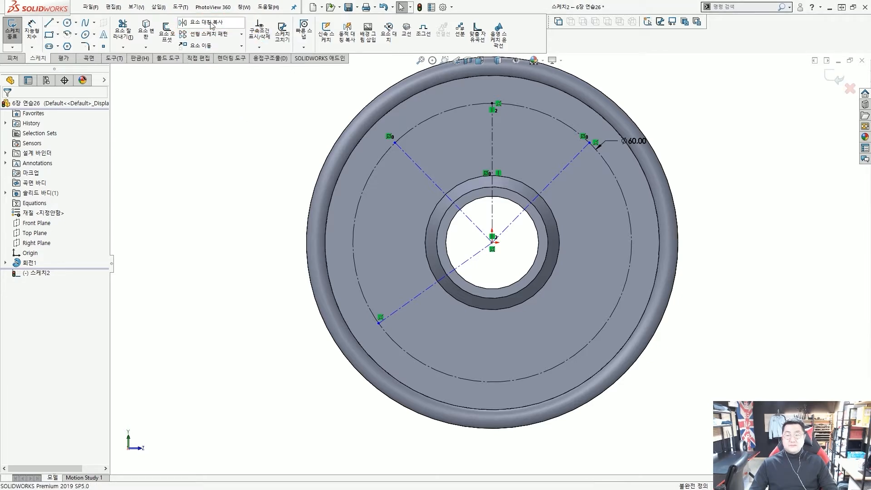
# Mirror the lower-left angled centerline about the vertical centerline, keeping the original.
pyautogui.click(212, 24)
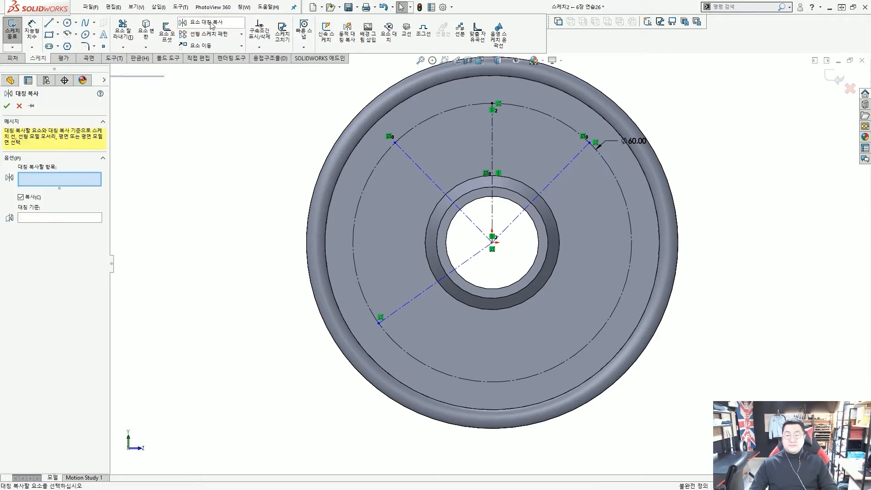
pyautogui.click(419, 296)
pyautogui.click(88, 219)
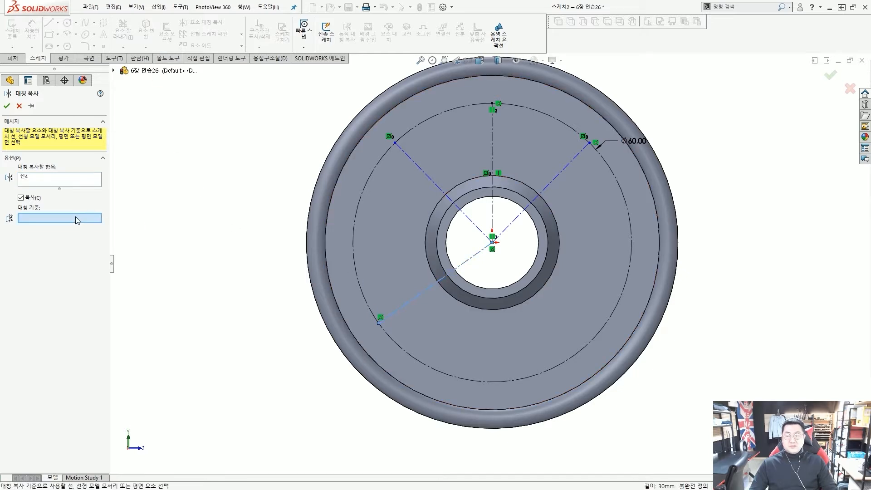
pyautogui.click(492, 133)
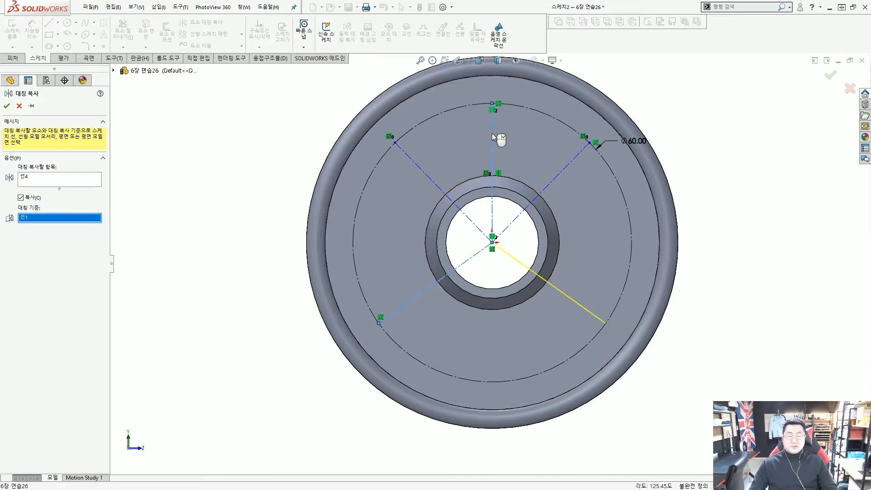
pyautogui.rightClick(494, 136)
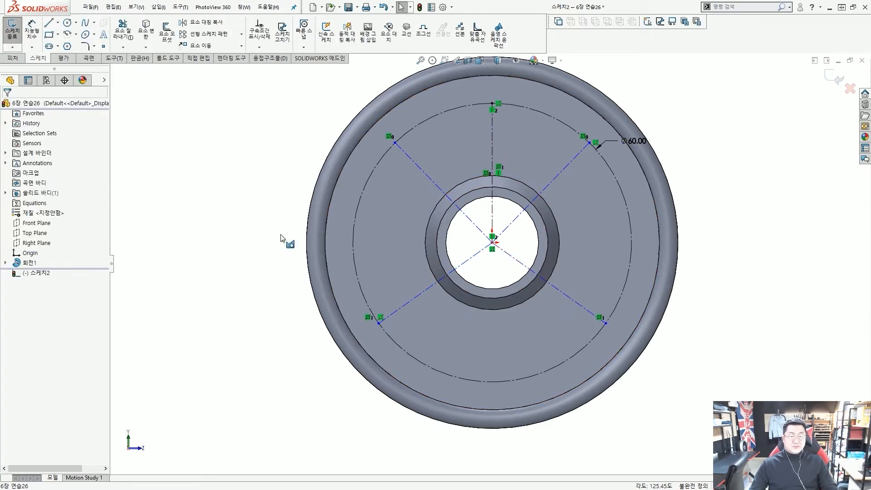
pyautogui.moveTo(389, 137); pyautogui.dragTo(488, 221)
pyautogui.moveTo(486, 233); pyautogui.dragTo(601, 117)
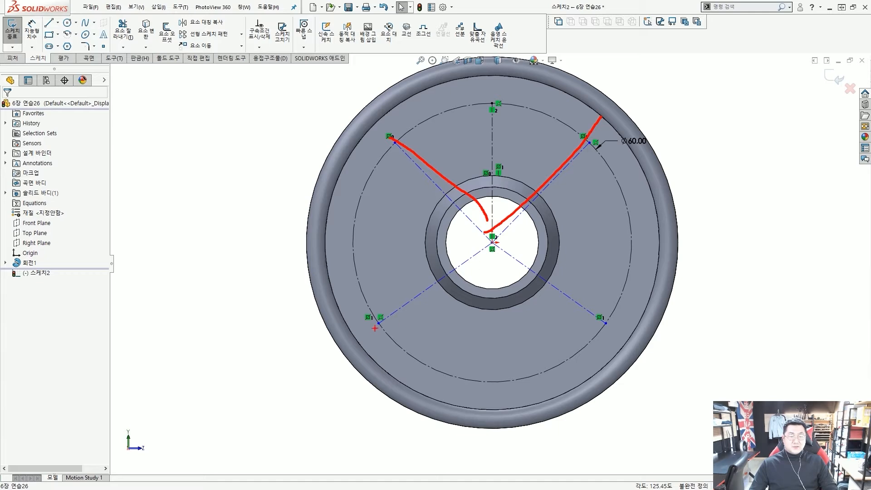
pyautogui.moveTo(375, 328)
pyautogui.mouseDown()
pyautogui.moveTo(493, 245)
pyautogui.moveTo(625, 338)
pyautogui.mouseUp()
pyautogui.press('Escape')
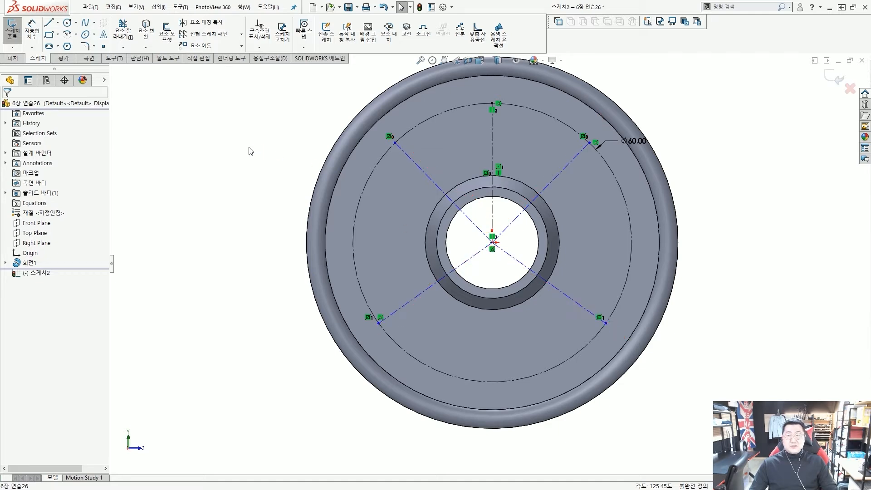
pyautogui.keyDown('ctrl'); pyautogui.moveTo(111, 16); pyautogui.dragTo(140, 55); pyautogui.keyUp('ctrl')
pyautogui.keyDown('ctrl'); pyautogui.keyDown('shift'); pyautogui.moveTo(192, 116); pyautogui.dragTo(141, 57); pyautogui.keyUp('shift'); pyautogui.keyUp('ctrl')
pyautogui.press('Escape')
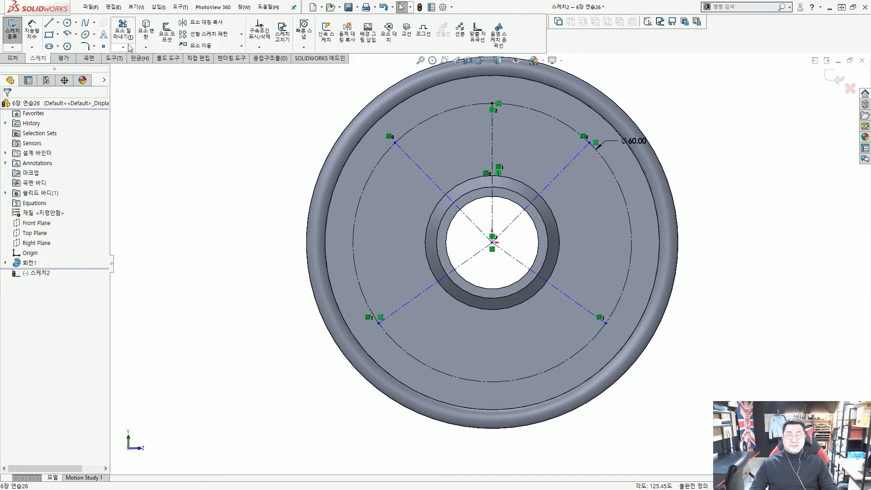
# Trim away the left and right arcs of the 60 mm construction circle between the upper and lower angled centerlines.
pyautogui.click(122, 32)
pyautogui.moveTo(291, 208); pyautogui.dragTo(386, 211)
pyautogui.moveTo(687, 201); pyautogui.dragTo(599, 213)
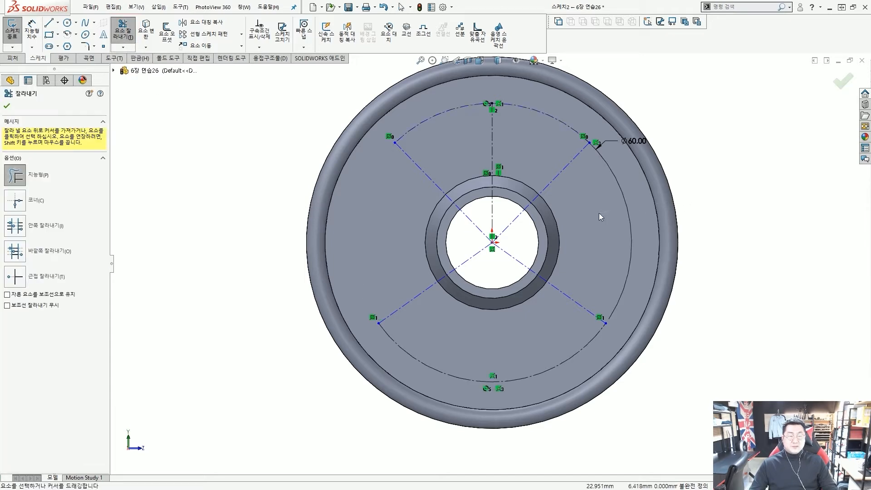
pyautogui.press('z')
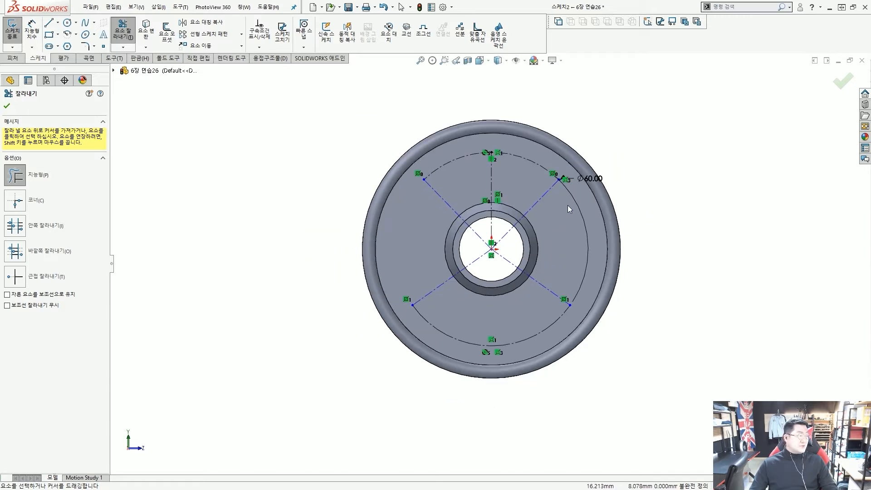
pyautogui.press('Escape')
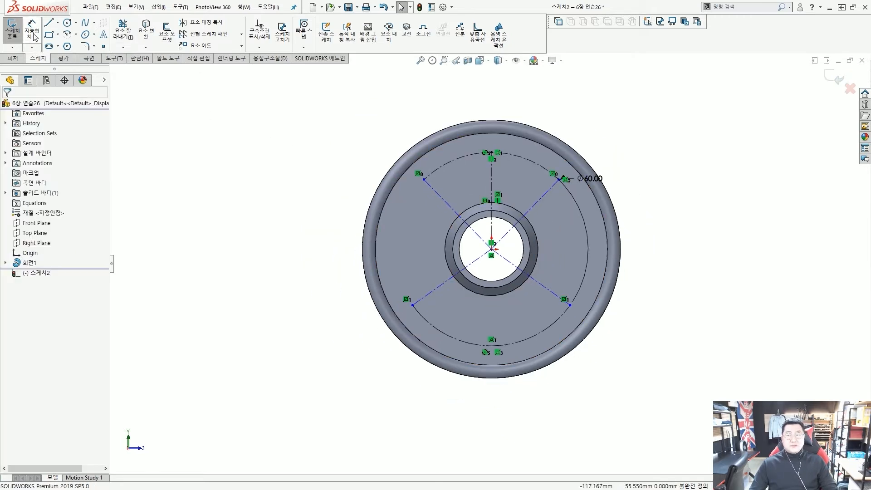
# Dimension the angle between the vertical centerline and the upper-right centerline as 40°.
pyautogui.click(34, 34)
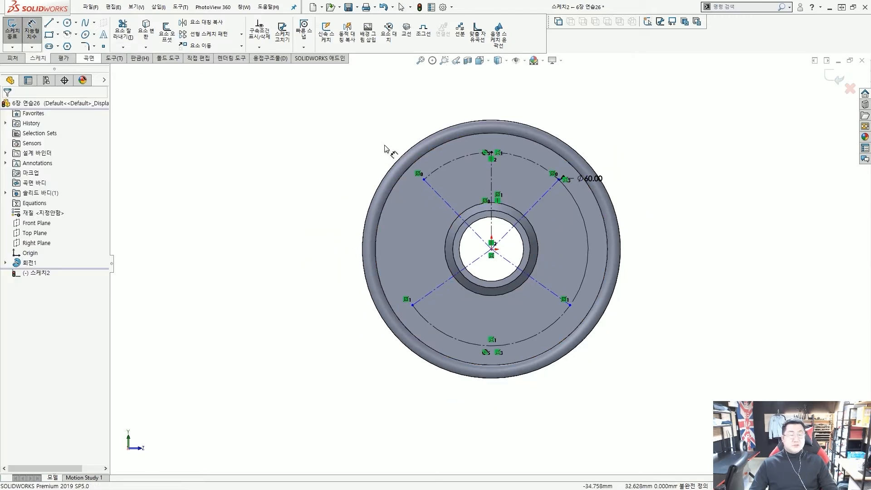
pyautogui.click(492, 170)
pyautogui.click(552, 187)
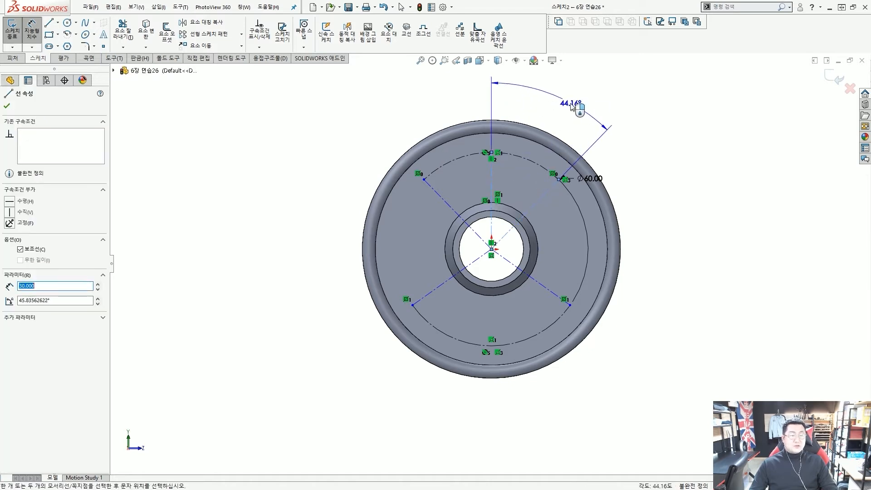
pyautogui.click(572, 106)
pyautogui.write('40')
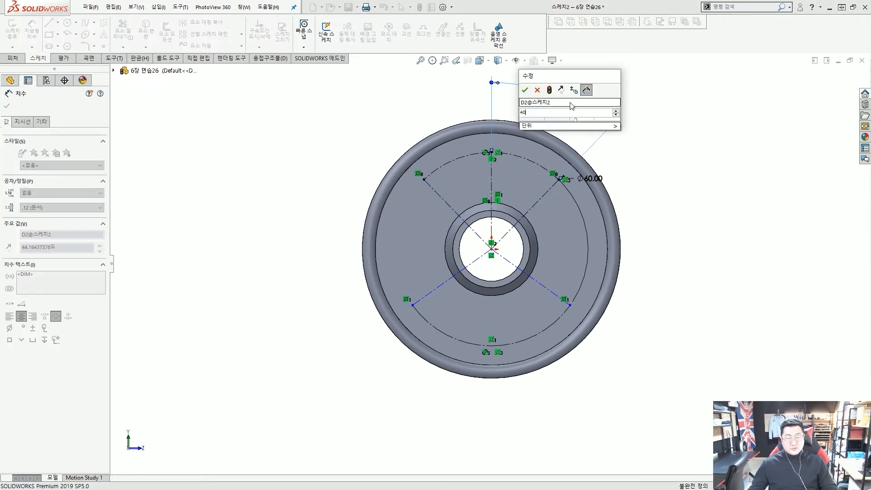
pyautogui.press('Return')
pyautogui.scroll(-2, 531, 258)
pyautogui.scroll(3, 535, 253)
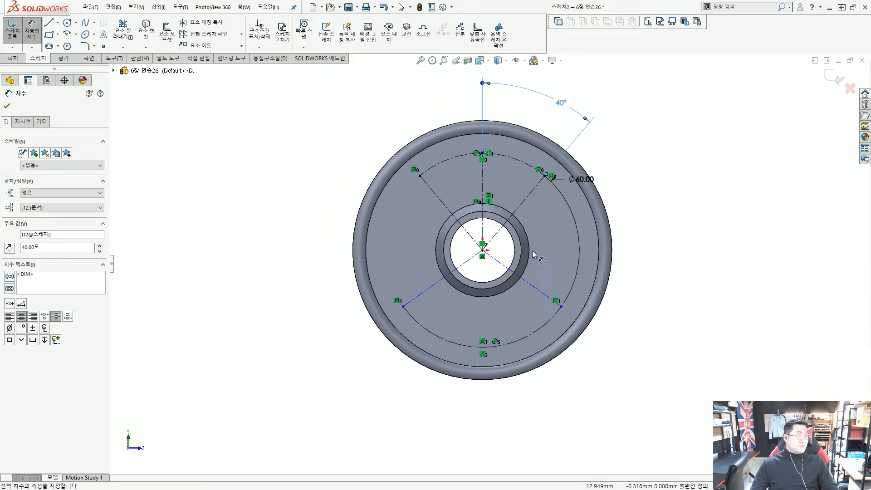
pyautogui.scroll(-1, 510, 299)
pyautogui.scroll(-1, 497, 251)
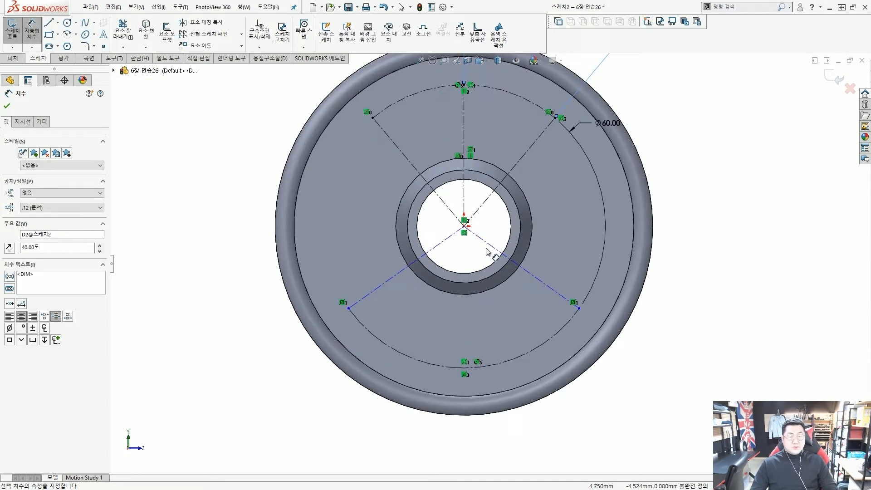
pyautogui.press('Escape')
# Draw a horizontal centerline about 24 mm long from the origin toward the right side of the web face.
pyautogui.scroll(2, 468, 232)
pyautogui.scroll(-1, 494, 245)
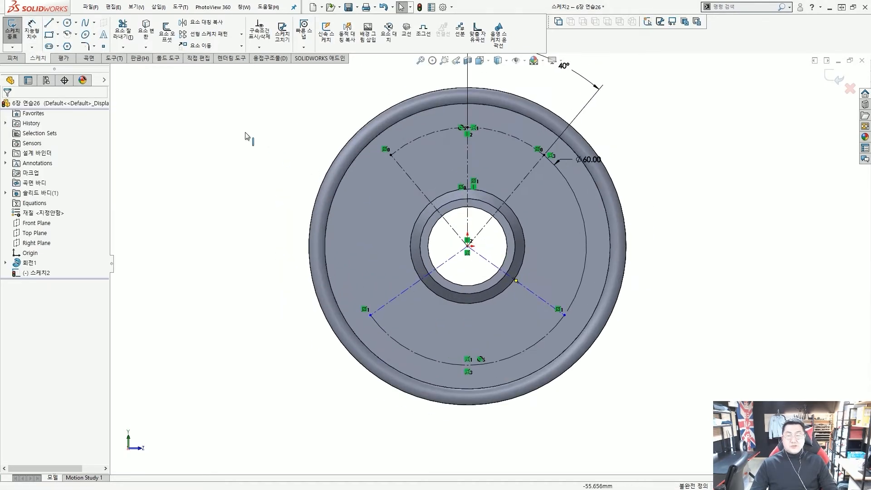
pyautogui.click(59, 24)
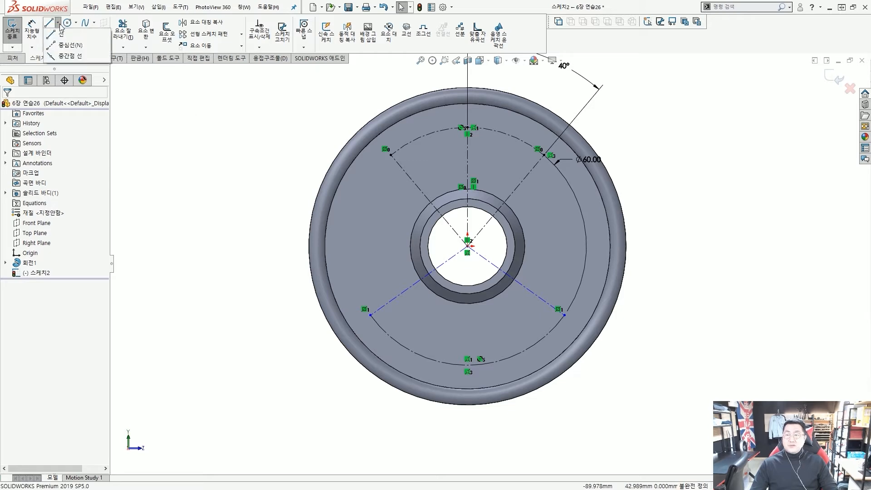
pyautogui.click(68, 45)
pyautogui.scroll(-2, 464, 269)
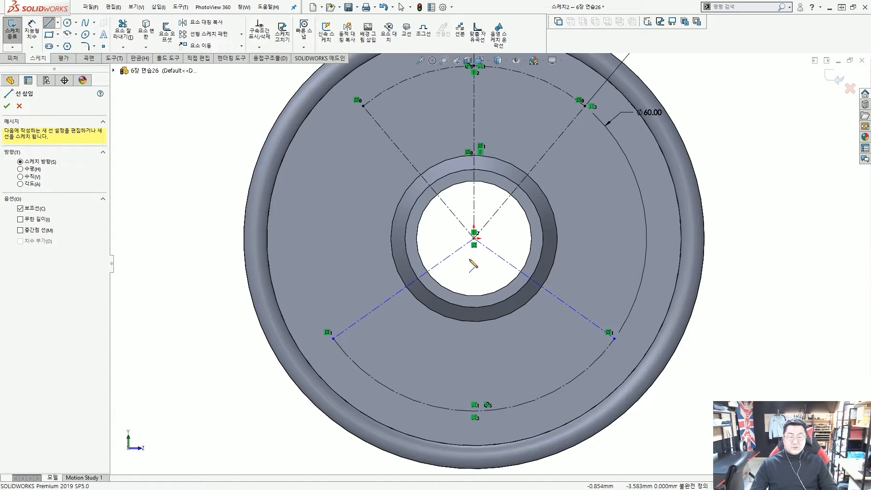
pyautogui.click(474, 237)
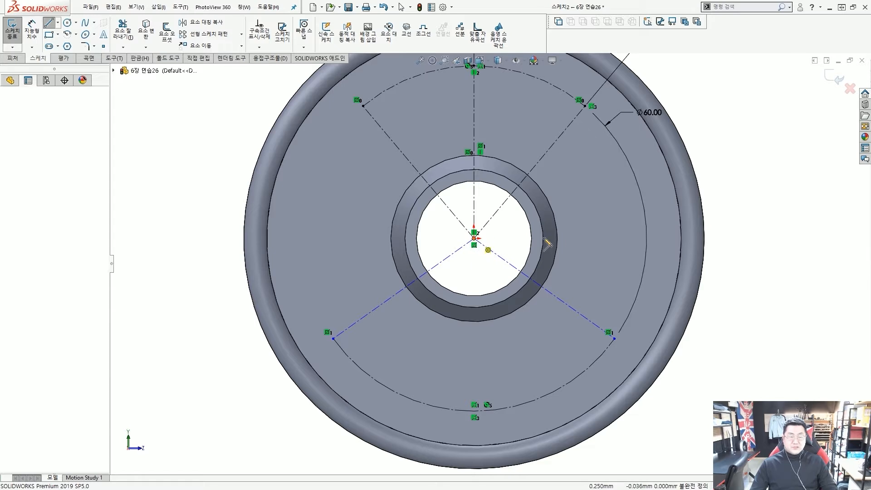
pyautogui.click(614, 238)
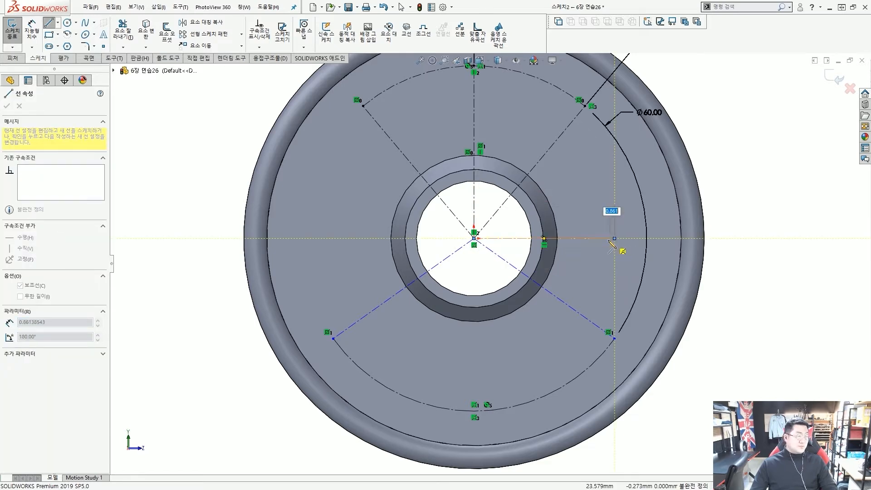
pyautogui.press('Escape')
pyautogui.scroll(3, 604, 244)
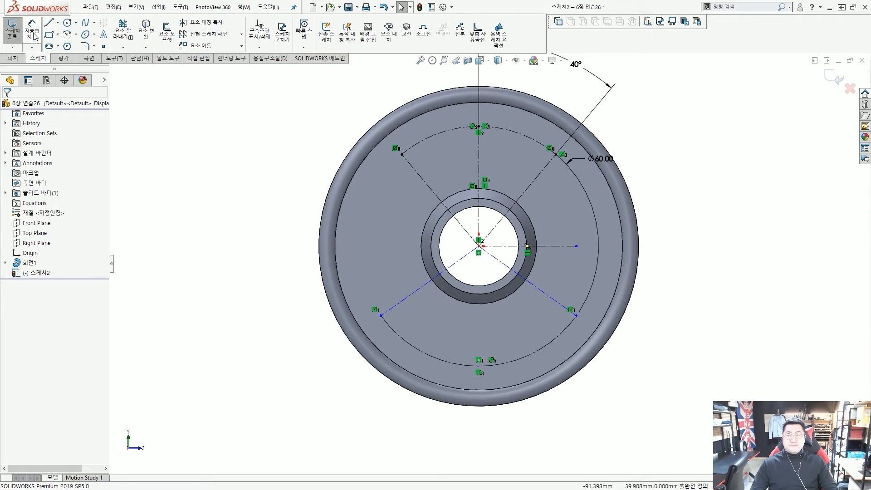
# Dimension the angle between the horizontal centerline and the lower-right angled centerline as 30°.
pyautogui.click(33, 35)
pyautogui.scroll(-2, 590, 290)
pyautogui.click(568, 246)
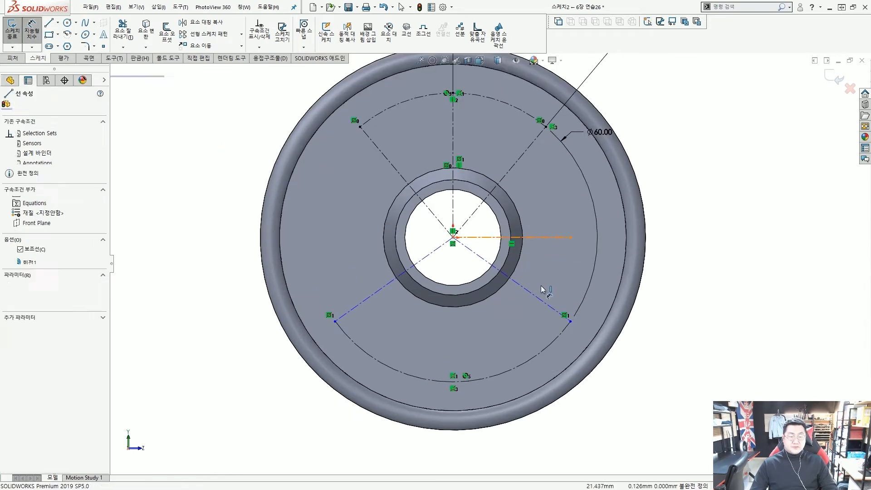
pyautogui.click(543, 299)
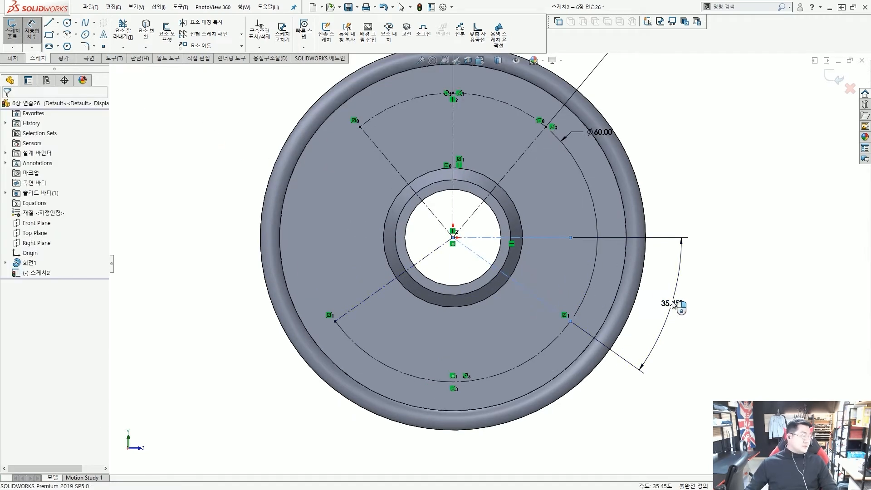
pyautogui.click(676, 307)
pyautogui.press('Return')
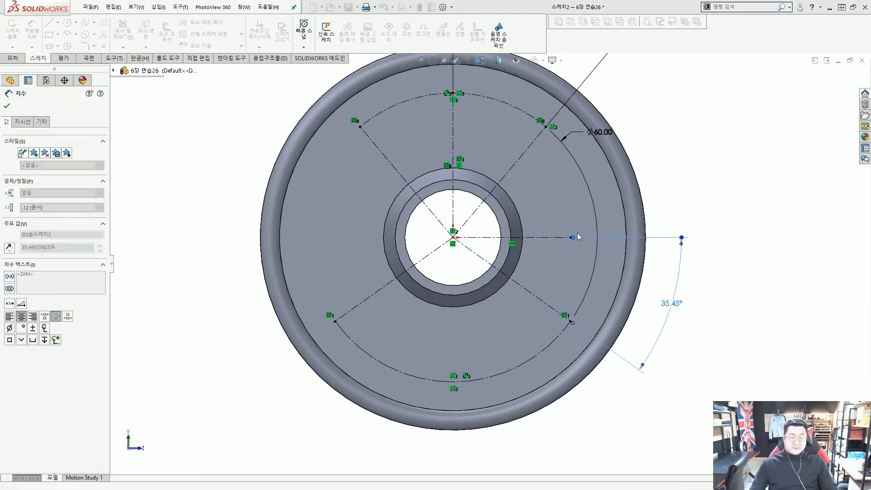
pyautogui.scroll(2, 578, 238)
pyautogui.press('Escape')
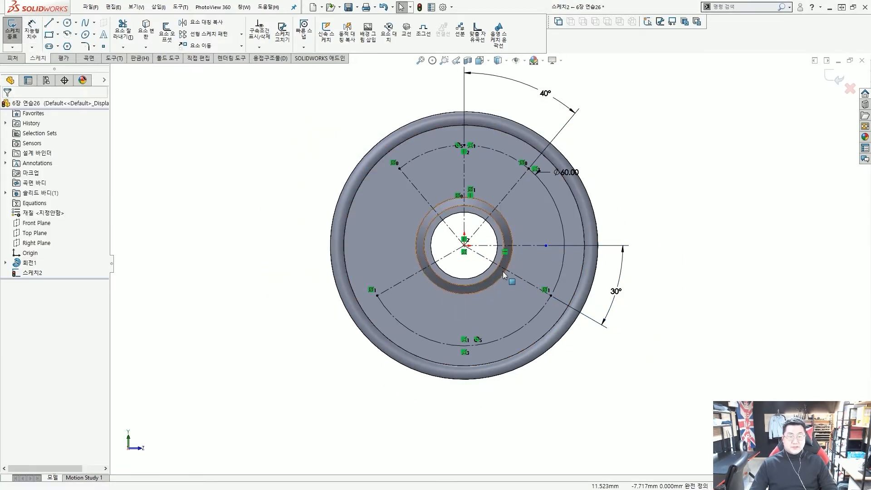
pyautogui.scroll(-2, 503, 272)
pyautogui.moveTo(583, 227); pyautogui.dragTo(571, 248)
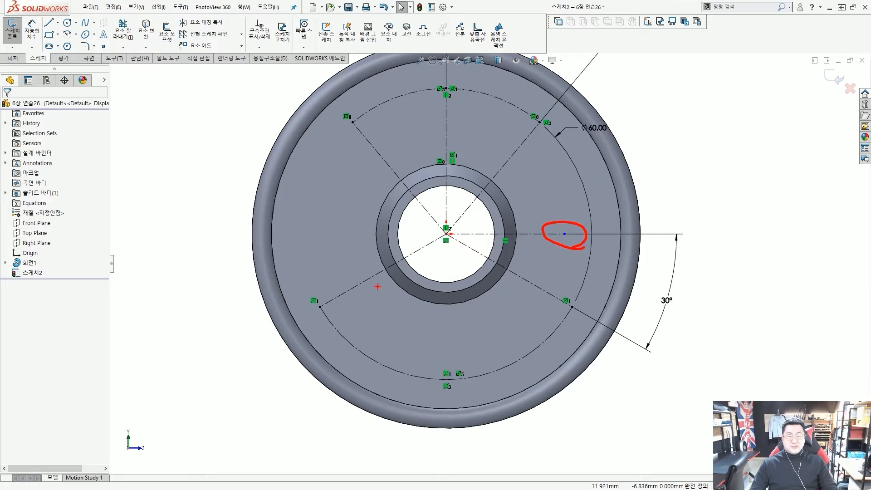
pyautogui.moveTo(315, 309)
pyautogui.mouseDown()
pyautogui.moveTo(431, 241)
pyautogui.moveTo(558, 299)
pyautogui.moveTo(404, 290)
pyautogui.mouseUp()
pyautogui.press('Escape')
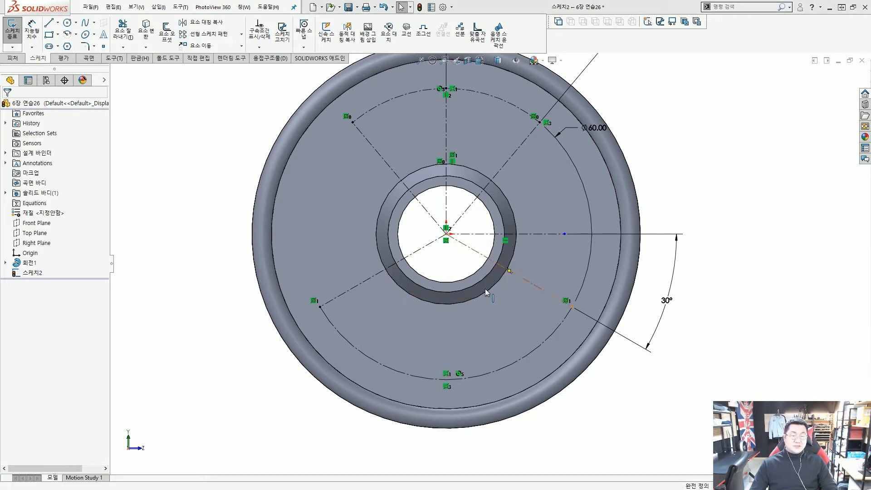
pyautogui.scroll(3, 486, 288)
pyautogui.scroll(-4, 655, 249)
pyautogui.moveTo(670, 241); pyautogui.dragTo(689, 241)
pyautogui.scroll(3, 622, 255)
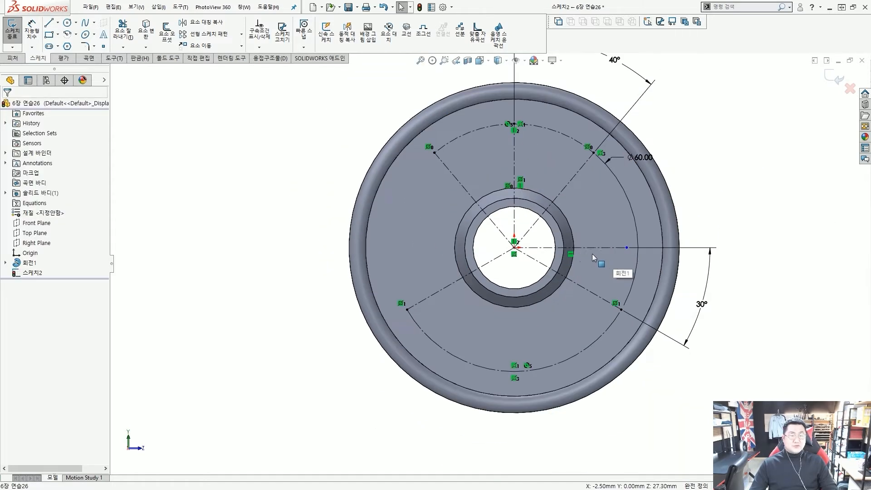
pyautogui.scroll(-1, 544, 258)
pyautogui.scroll(-1, 529, 267)
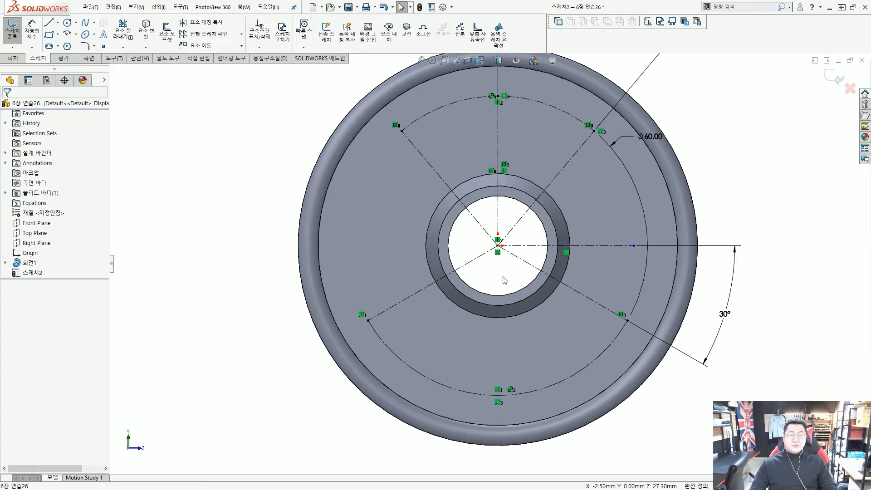
pyautogui.moveTo(404, 124)
pyautogui.mouseDown()
pyautogui.moveTo(506, 91)
pyautogui.moveTo(590, 125)
pyautogui.mouseUp()
pyautogui.moveTo(371, 324)
pyautogui.mouseDown()
pyautogui.moveTo(468, 389)
pyautogui.moveTo(628, 319)
pyautogui.mouseUp()
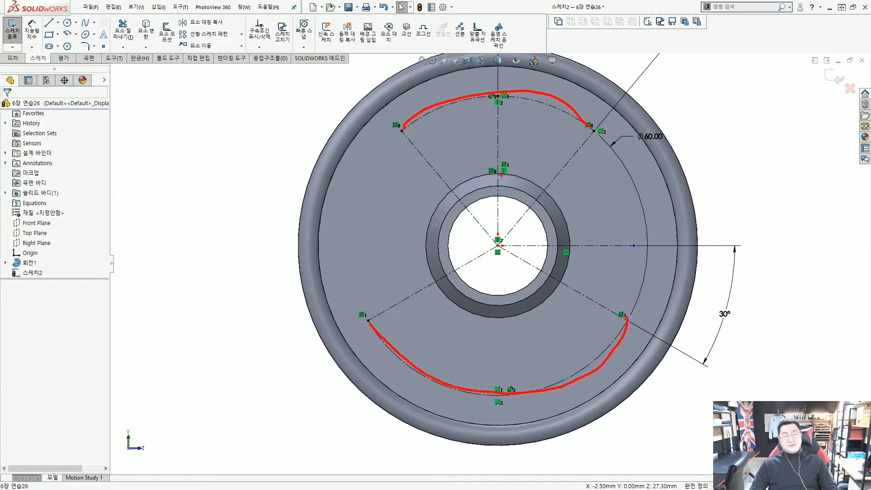
pyautogui.moveTo(476, 118); pyautogui.dragTo(471, 96)
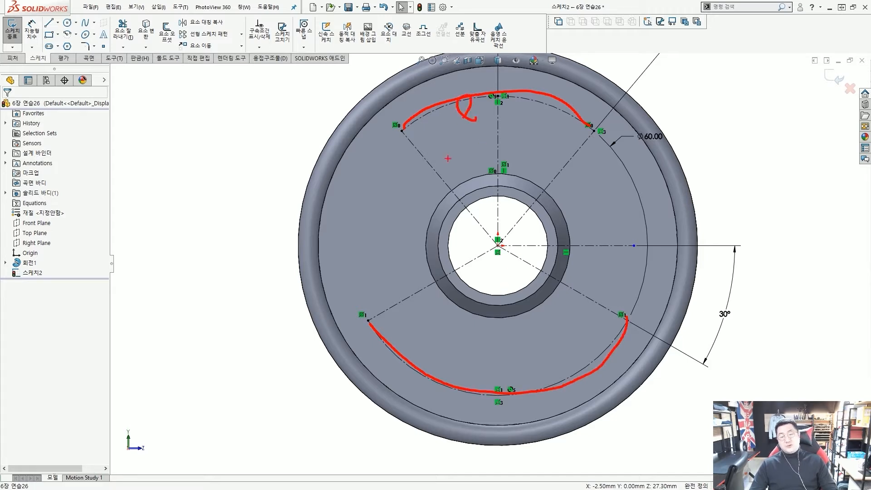
pyautogui.moveTo(442, 379); pyautogui.dragTo(455, 373)
pyautogui.press('Escape')
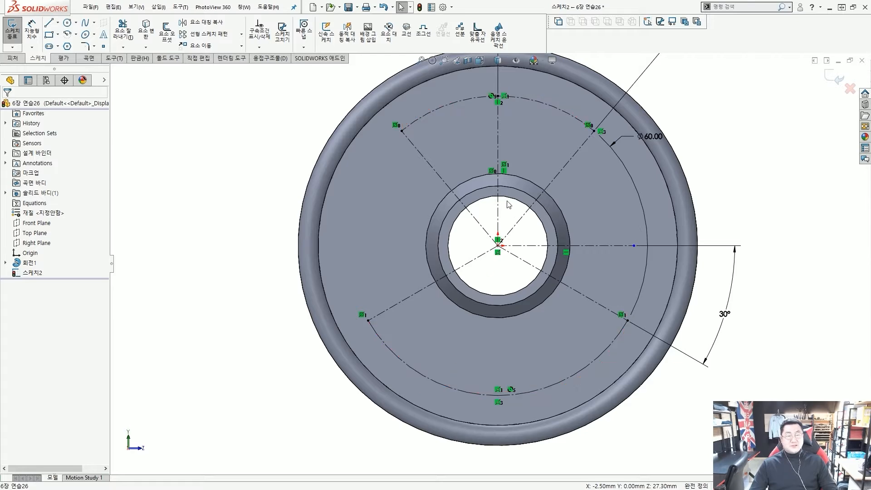
pyautogui.scroll(2, 509, 204)
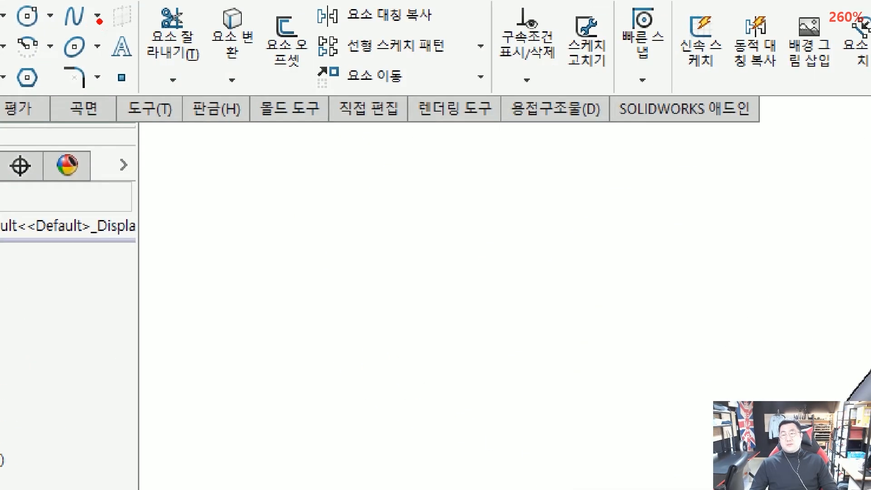
pyautogui.moveTo(95, 25); pyautogui.dragTo(113, 43)
pyautogui.moveTo(241, 185); pyautogui.dragTo(153, 79)
pyautogui.press('Escape')
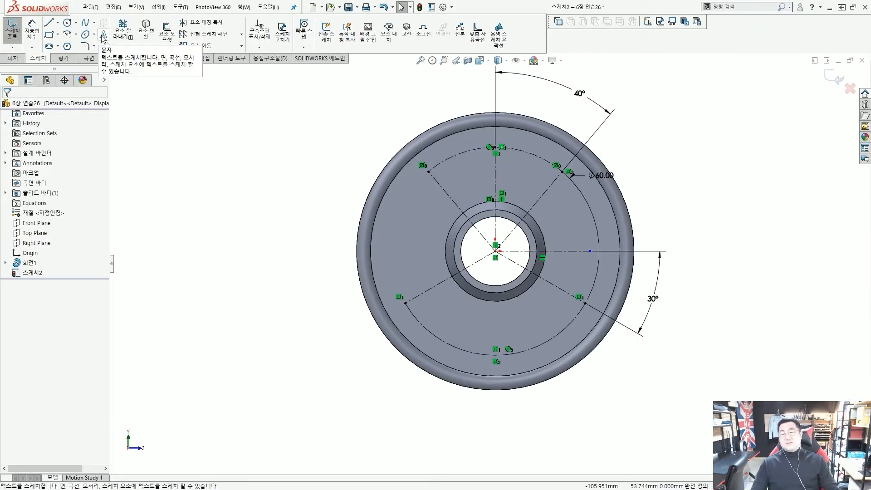
# Create sketch text reading "Design using" along the upper construction arc.
pyautogui.click(104, 36)
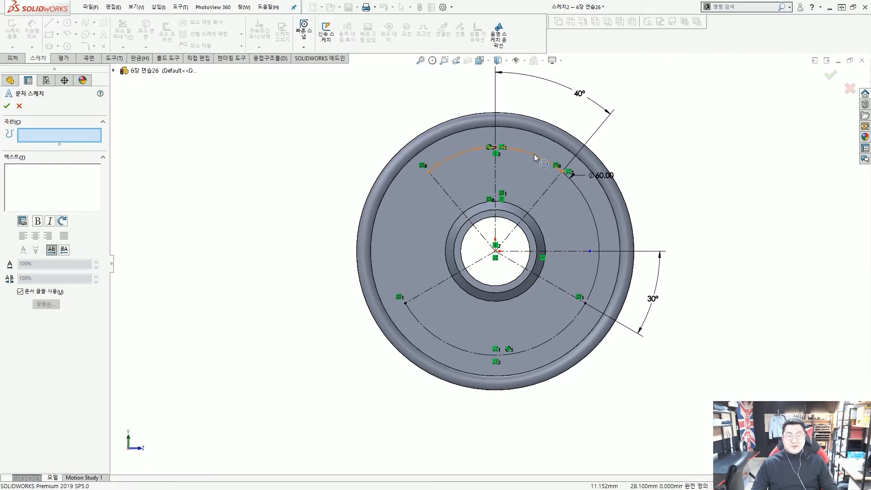
pyautogui.click(460, 158)
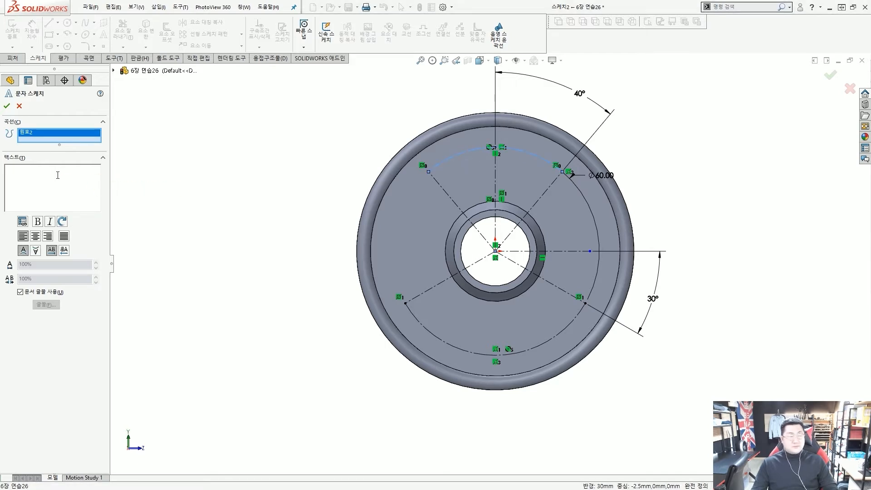
pyautogui.write('e')
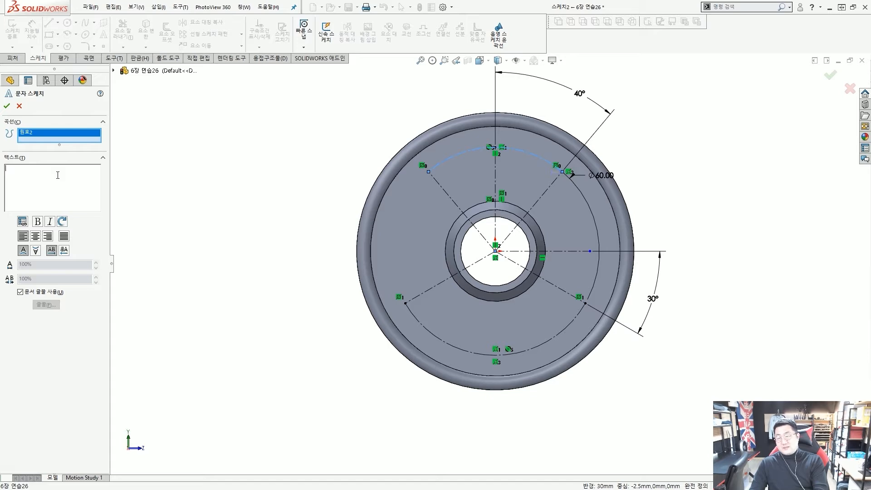
pyautogui.write('DE')
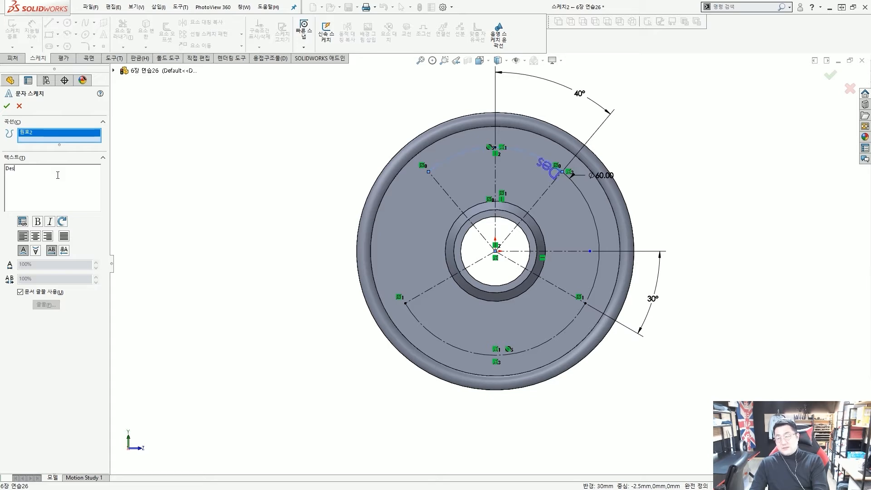
pyautogui.write('sign')
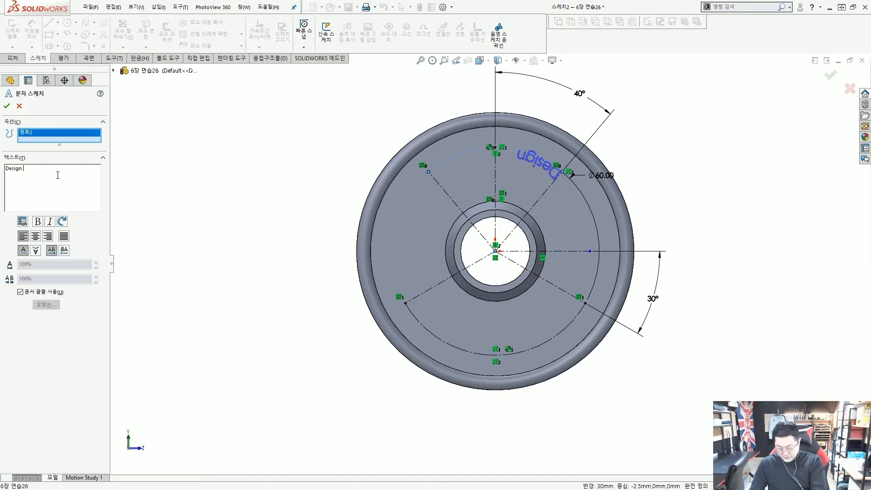
pyautogui.write(' using')
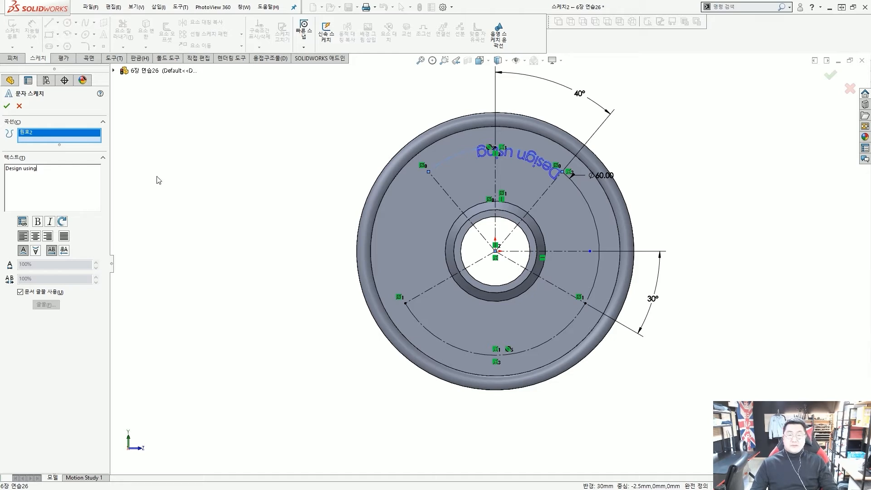
# Flip the "Design using" text both vertically and horizontally so it reads upright on the outer side of the upper arc.
pyautogui.scroll(-3, 478, 156)
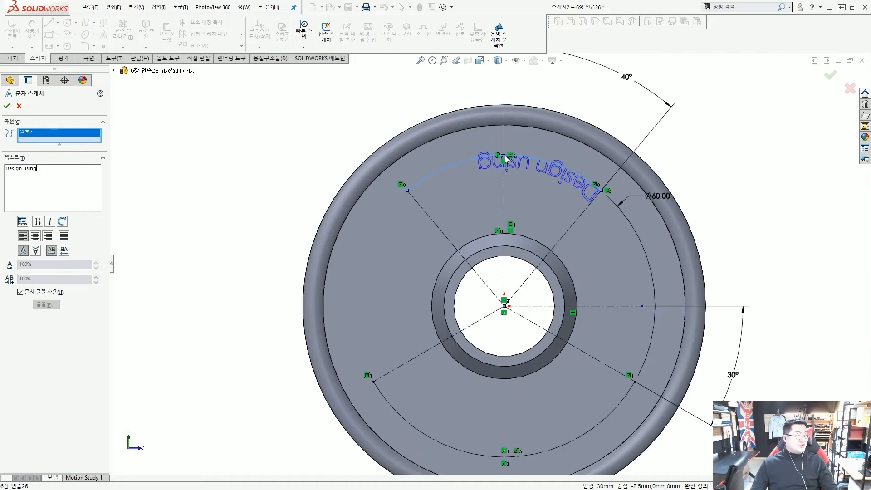
pyautogui.scroll(1, 503, 143)
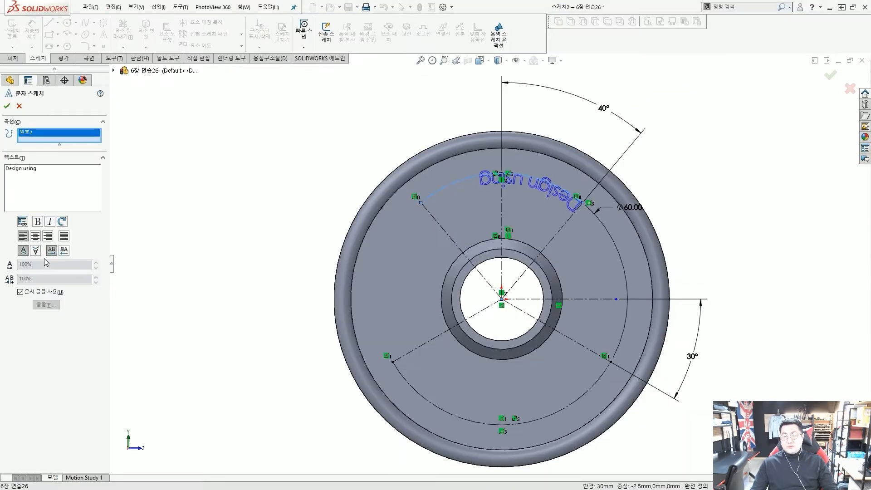
pyautogui.click(36, 250)
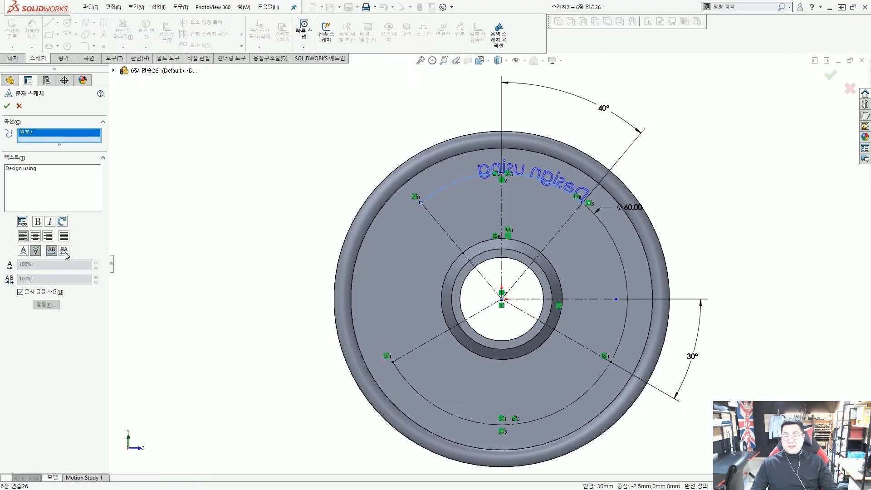
pyautogui.click(68, 251)
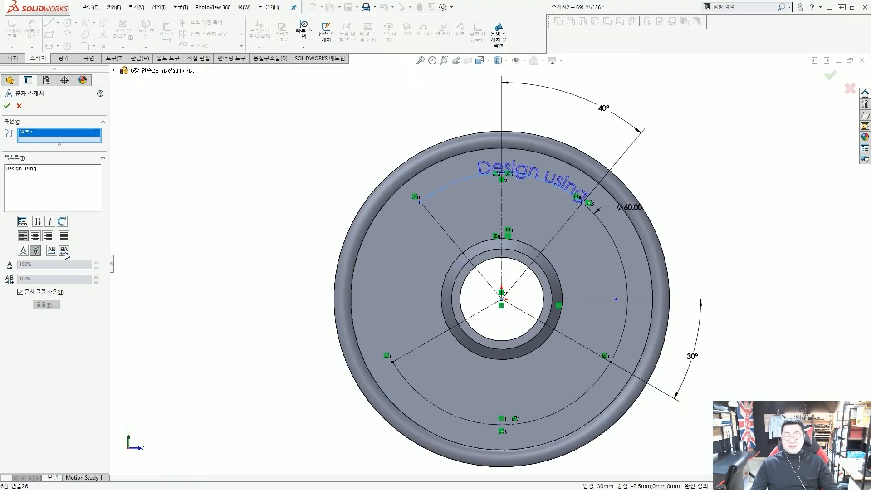
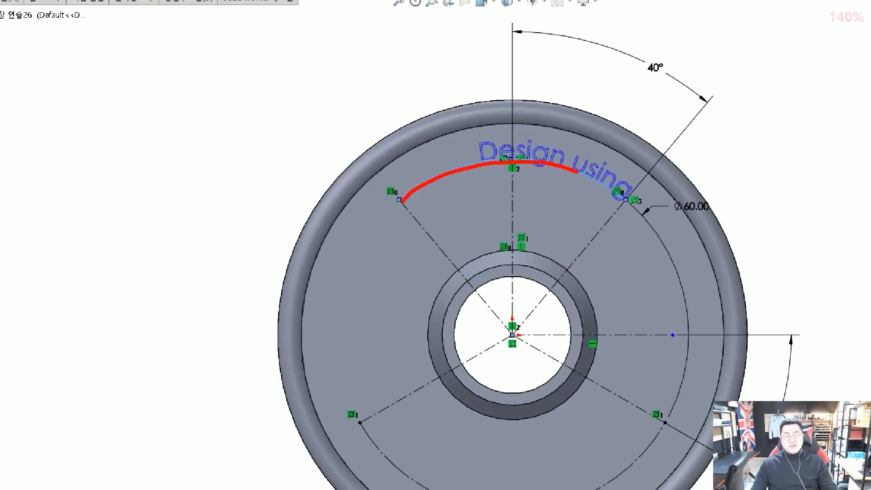
pyautogui.moveTo(543, 177)
pyautogui.mouseDown()
pyautogui.moveTo(536, 126)
pyautogui.moveTo(541, 163)
pyautogui.mouseUp()
pyautogui.moveTo(453, 164); pyautogui.dragTo(386, 168)
pyautogui.moveTo(595, 148); pyautogui.dragTo(622, 161)
pyautogui.moveTo(625, 155); pyautogui.dragTo(618, 170)
pyautogui.press('Escape')
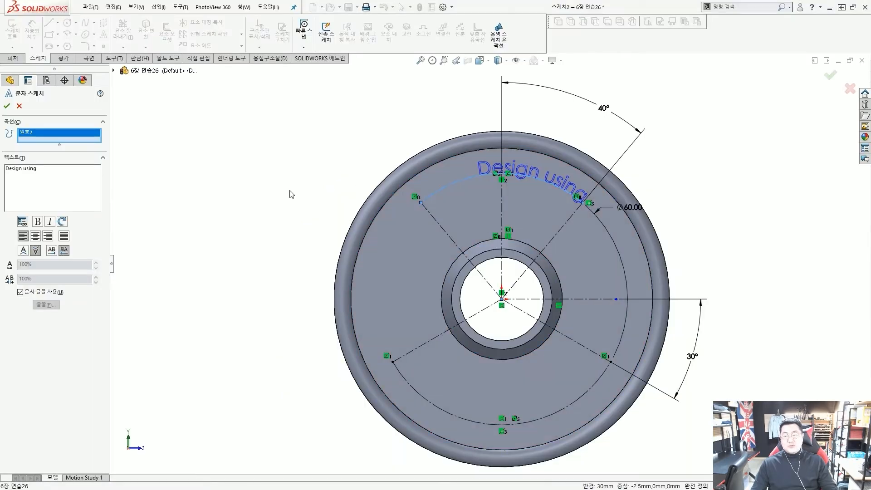
# Center-align the "Design using" text on the upper arc and accept the sketch text.
pyautogui.click(35, 236)
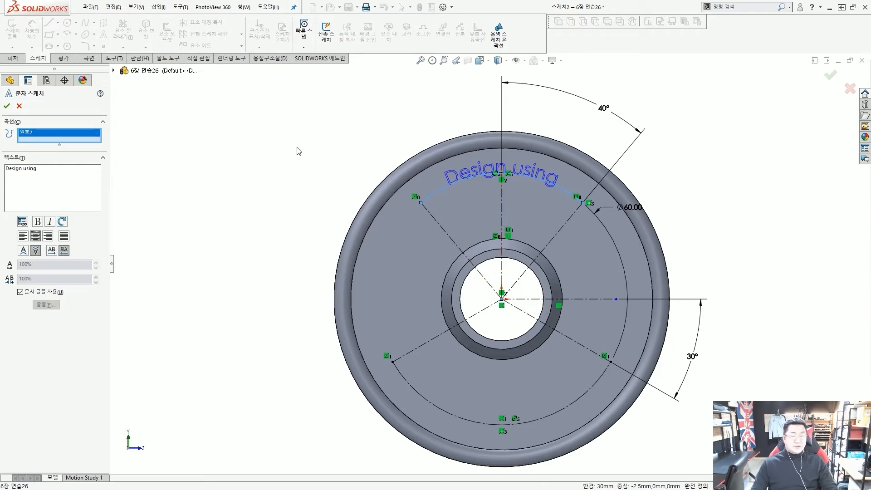
pyautogui.click(7, 106)
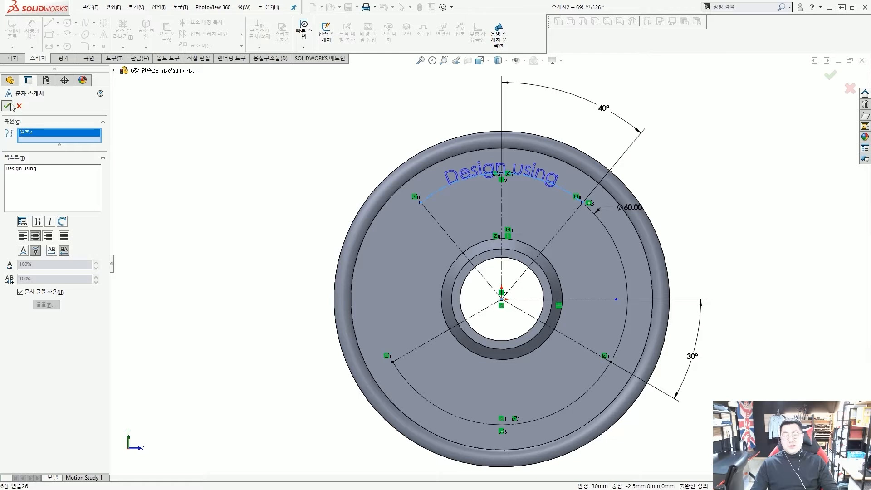
pyautogui.scroll(2, 467, 150)
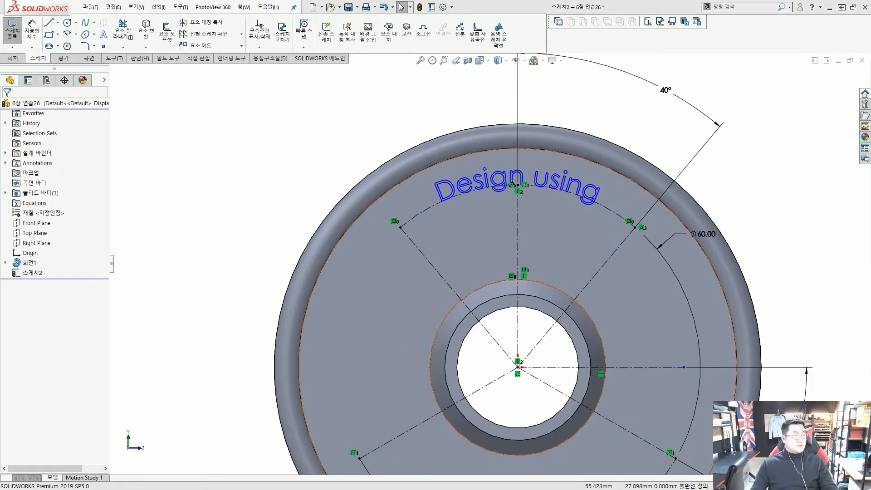
pyautogui.scroll(-3, 311, 144)
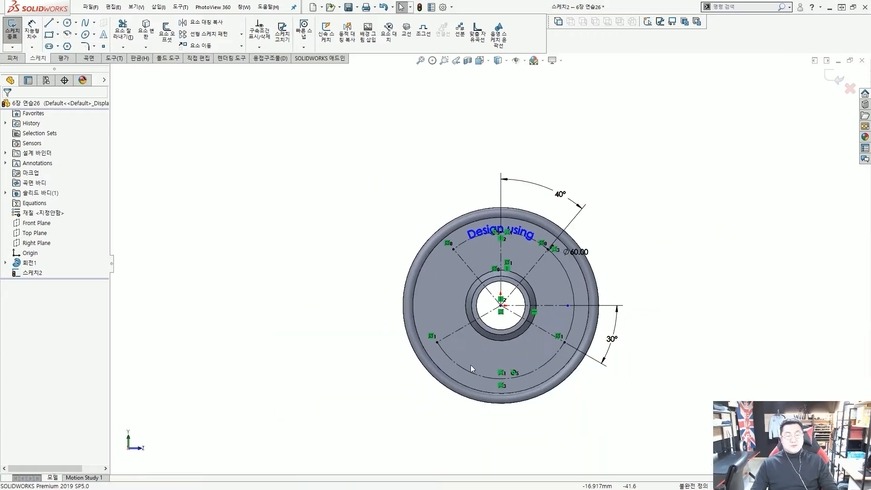
# Create sketch text reading "SOLIDWORKS" along the lower construction arc.
pyautogui.scroll(3, 520, 295)
pyautogui.scroll(-3, 248, 152)
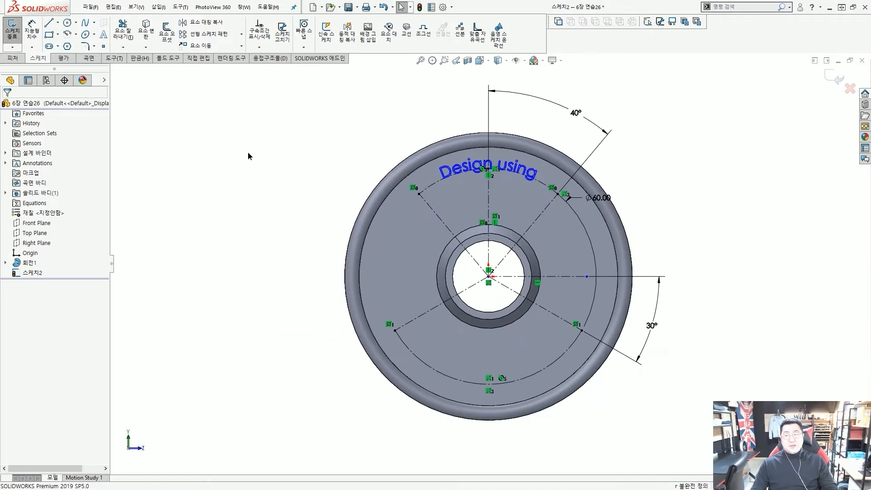
pyautogui.click(104, 35)
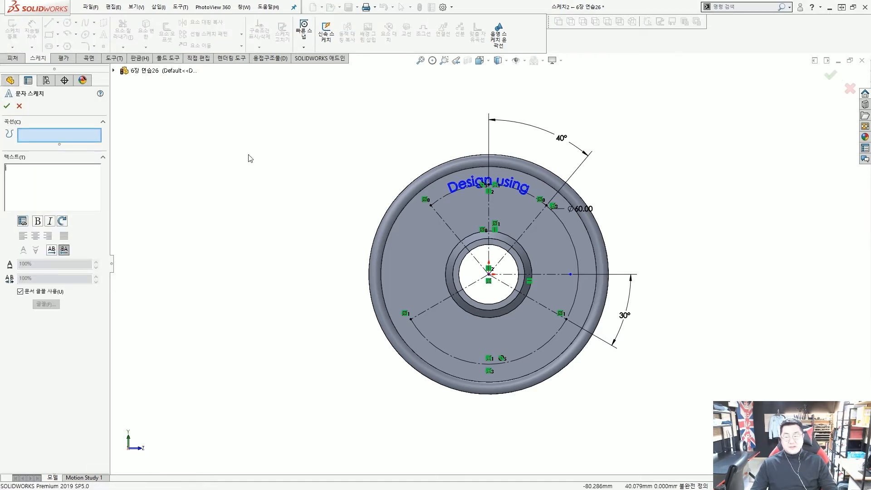
pyautogui.scroll(1, 439, 357)
pyautogui.click(462, 353)
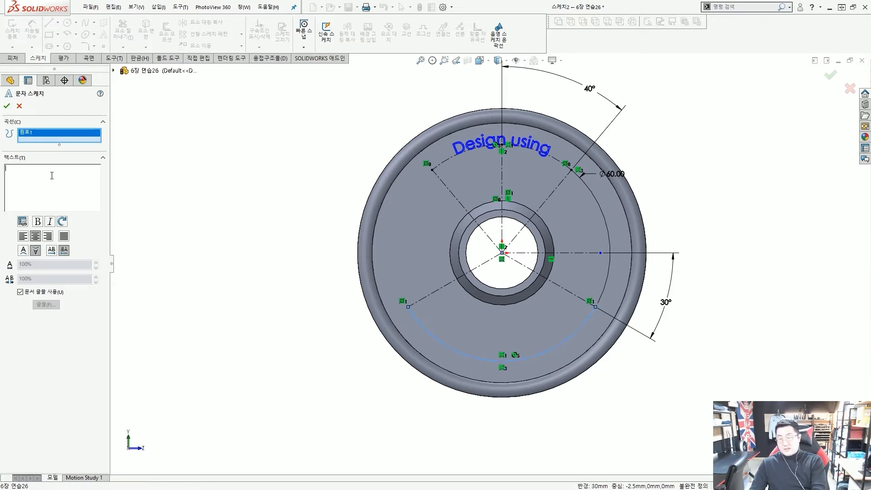
pyautogui.click(52, 176)
pyautogui.write('SOL')
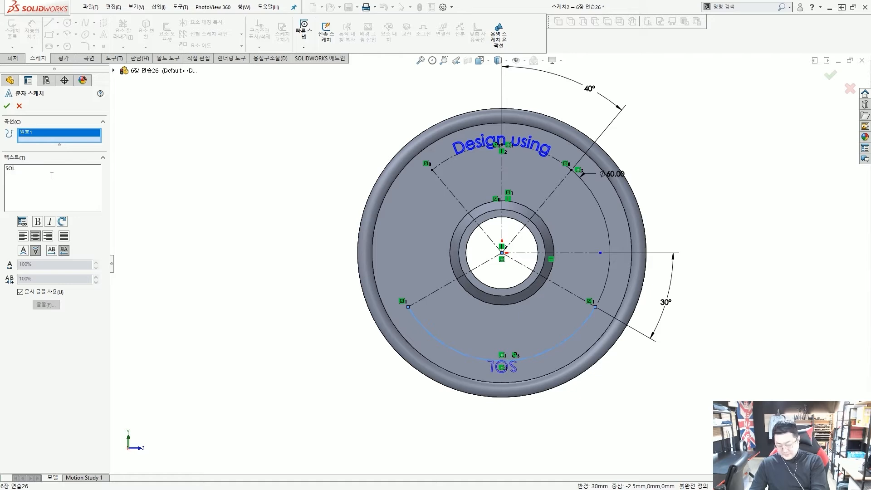
pyautogui.write('IDWORK')
pyautogui.press('BackSpace')
pyautogui.press('BackSpace')
pyautogui.press('BackSpace')
pyautogui.press('BackSpace')
pyautogui.press('BackSpace')
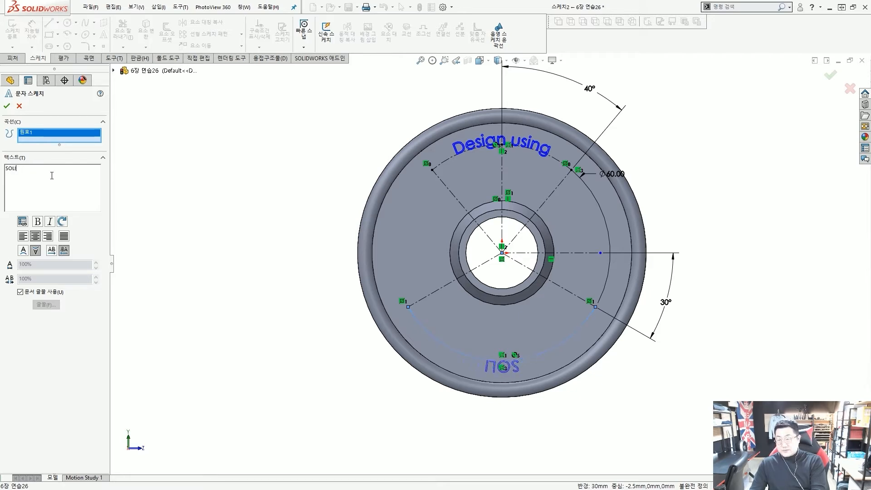
pyautogui.write('DWORKS')
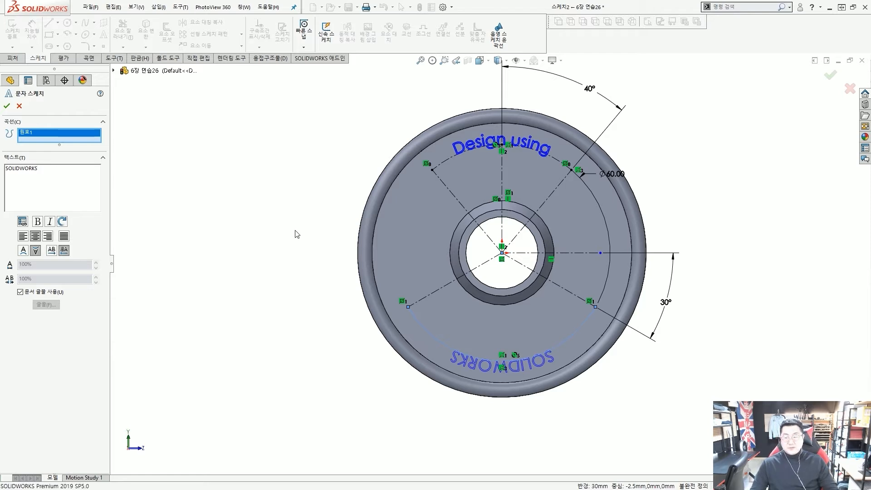
# Remove the vertical flip from the "SOLIDWORKS" text on the lower arc.
pyautogui.click(24, 253)
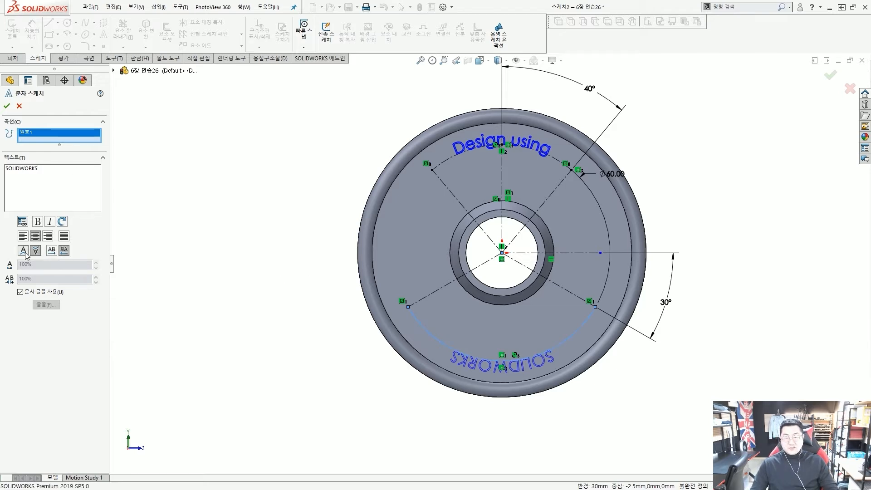
# Orient the SOLIDWORKS text on the lower arc upright and reading left to right, and accept the sketch text.
pyautogui.click(52, 251)
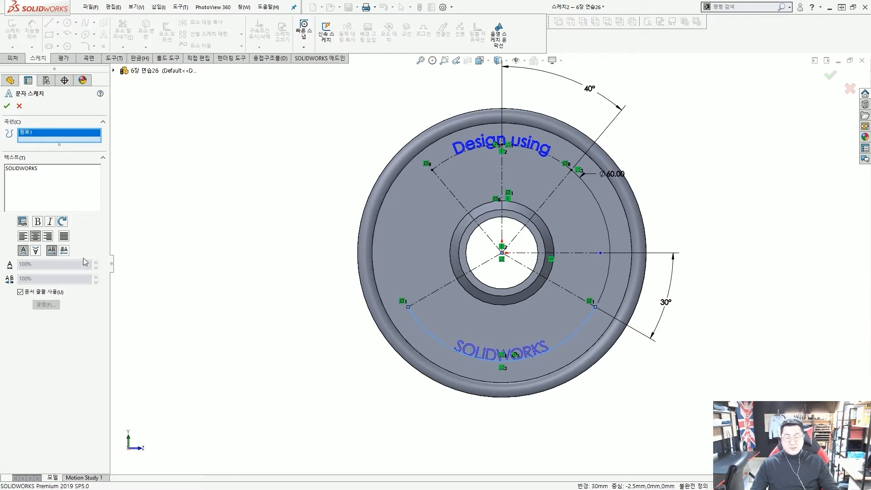
pyautogui.scroll(-3, 558, 361)
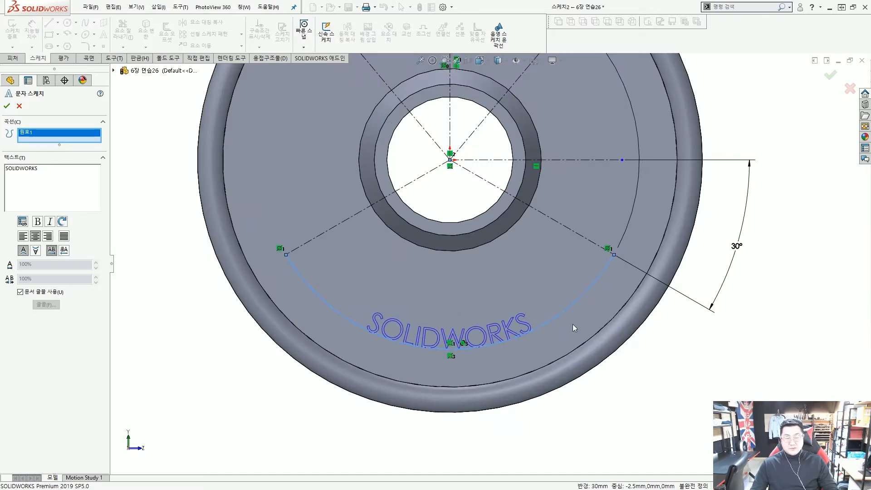
pyautogui.scroll(2, 490, 270)
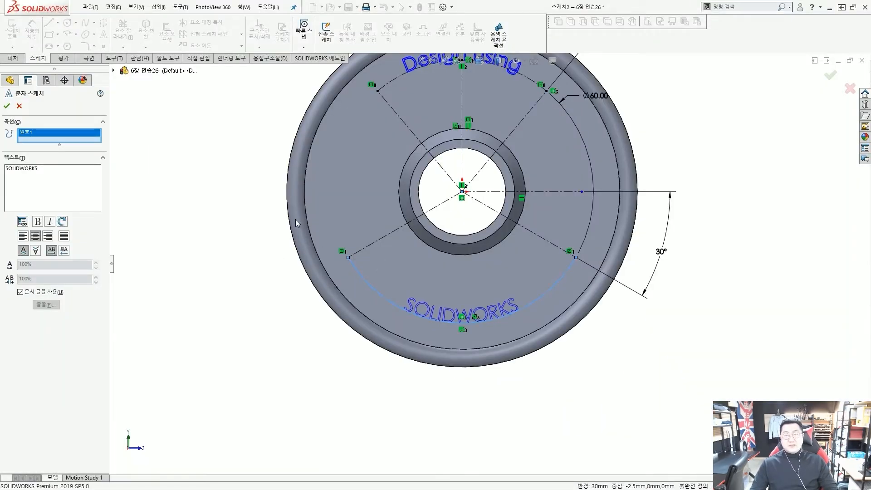
pyautogui.scroll(3, 372, 206)
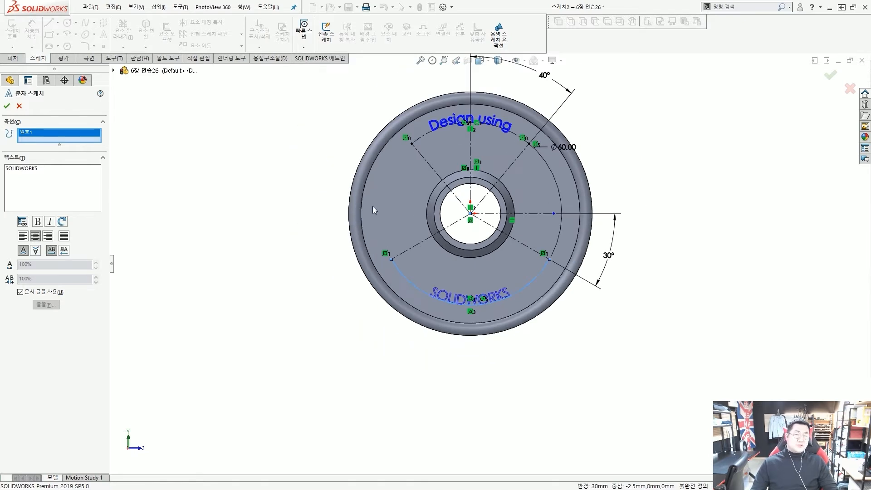
pyautogui.scroll(-2, 483, 172)
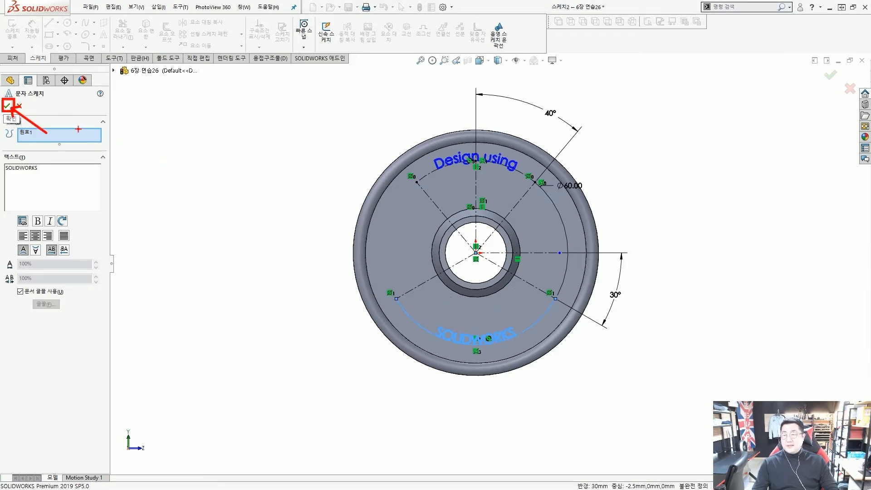
pyautogui.click(7, 105)
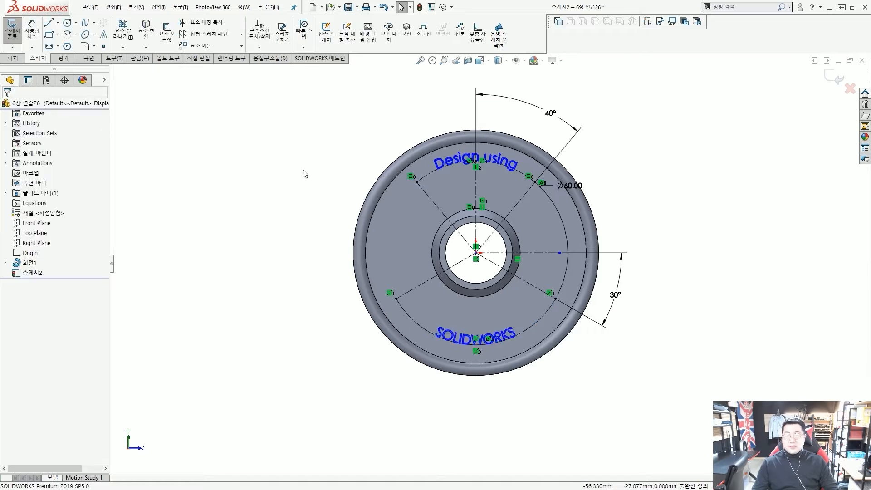
# Reopen the SOLIDWORKS sketch text for editing, examine its document font option, and close it without changes.
pyautogui.scroll(-2, 499, 323)
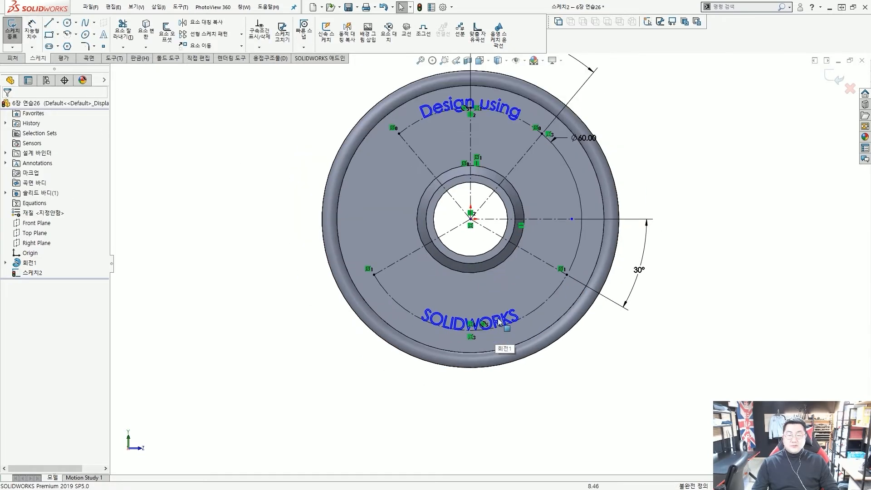
pyautogui.scroll(2, 508, 260)
pyautogui.scroll(-2, 505, 200)
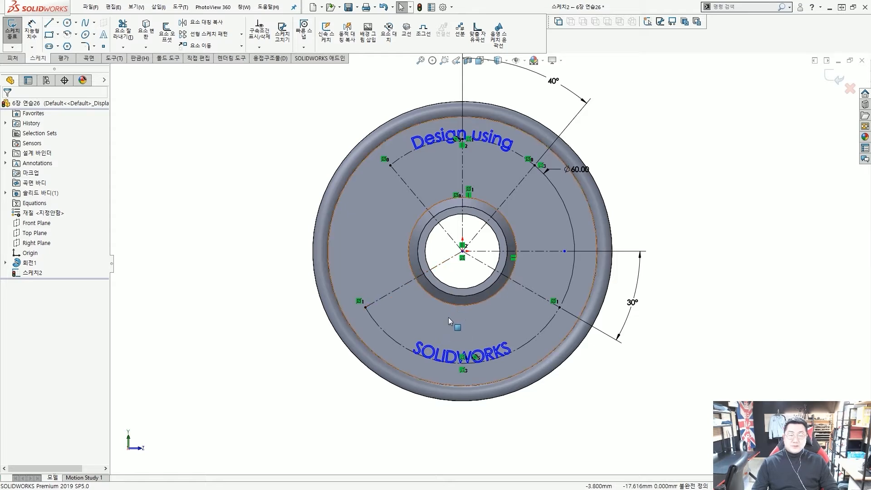
pyautogui.doubleClick(444, 358)
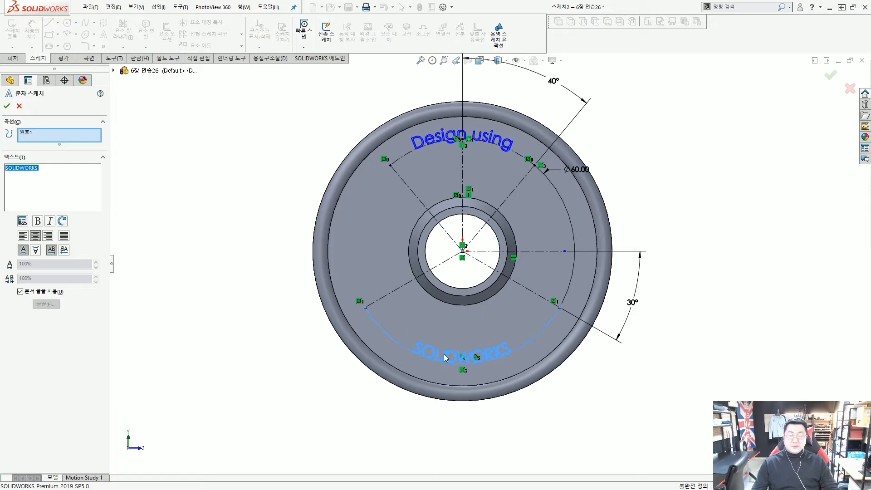
pyautogui.moveTo(490, 382)
pyautogui.mouseDown()
pyautogui.moveTo(422, 376)
pyautogui.moveTo(470, 354)
pyautogui.mouseUp()
pyautogui.moveTo(415, 338)
pyautogui.mouseDown()
pyautogui.moveTo(84, 96)
pyautogui.moveTo(55, 101)
pyautogui.moveTo(71, 114)
pyautogui.mouseUp()
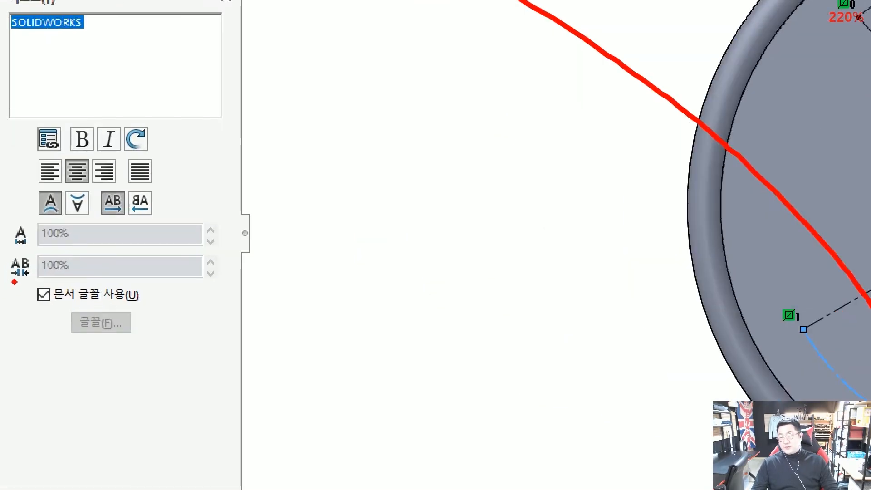
pyautogui.moveTo(5, 285); pyautogui.dragTo(81, 316)
pyautogui.moveTo(306, 344)
pyautogui.mouseDown()
pyautogui.moveTo(165, 306)
pyautogui.moveTo(174, 321)
pyautogui.mouseUp()
pyautogui.press('Escape')
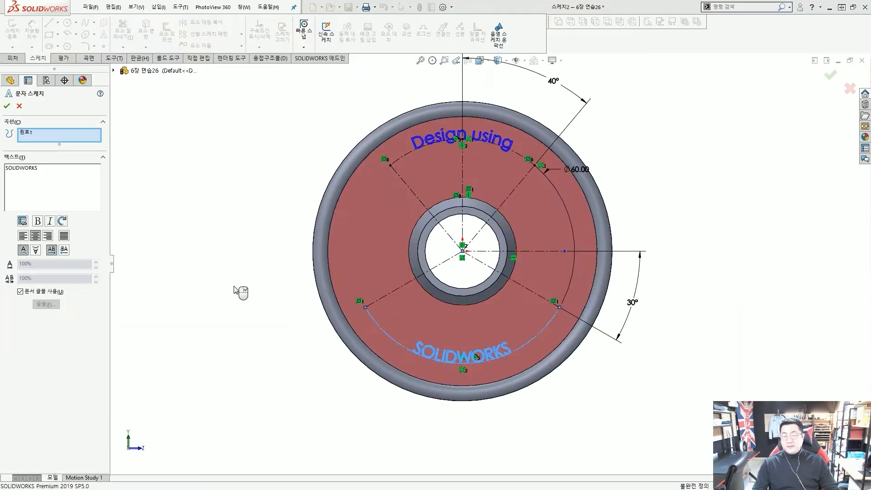
pyautogui.press('Return')
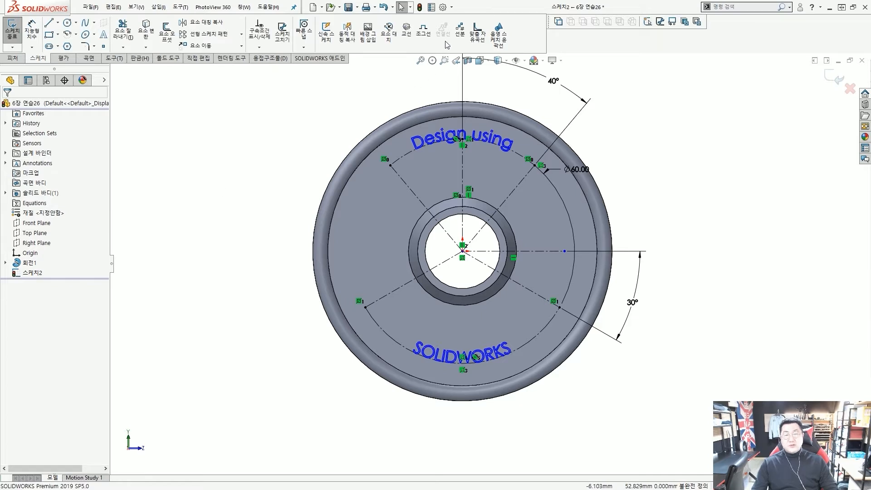
# Open the font selection for dimension text in the document properties.
pyautogui.click(444, 7)
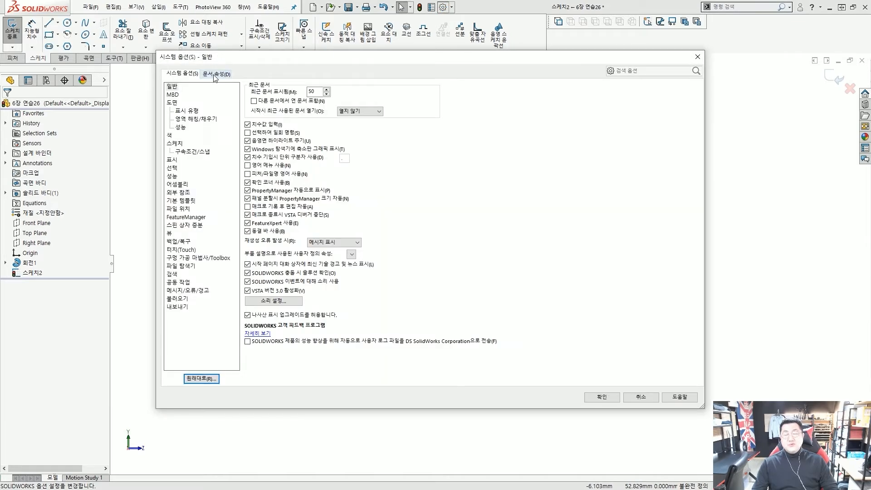
pyautogui.click(216, 74)
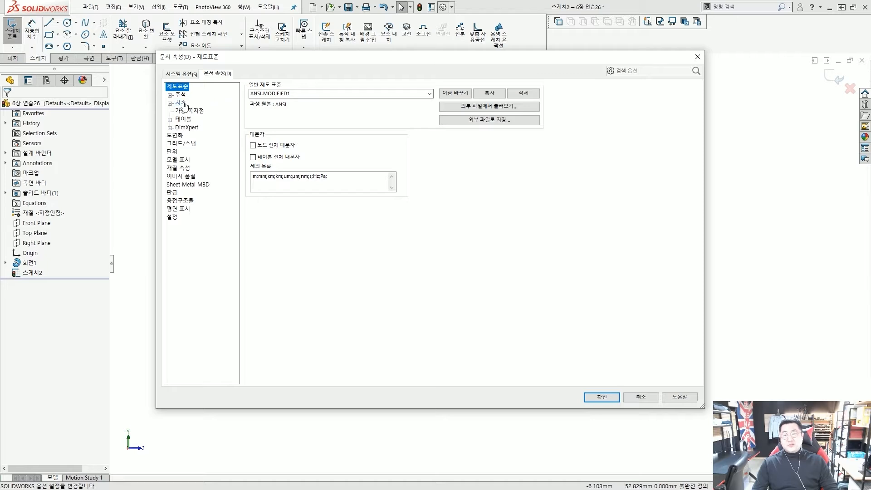
pyautogui.click(182, 104)
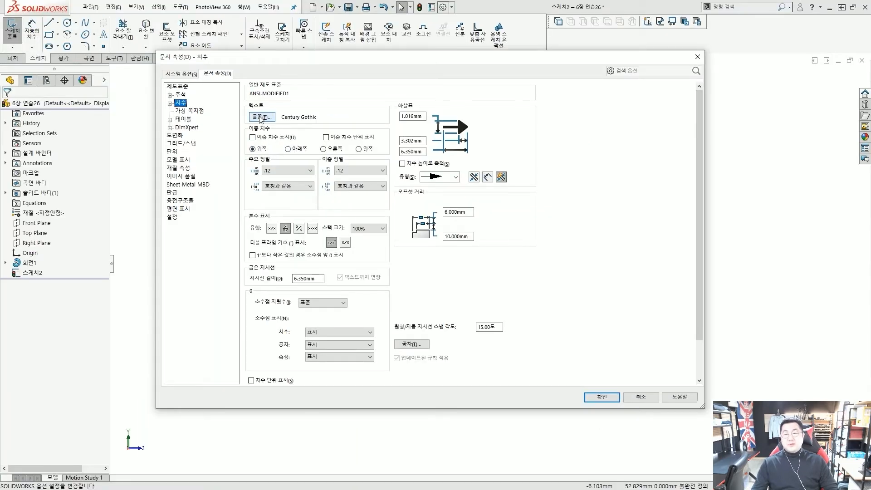
pyautogui.click(261, 117)
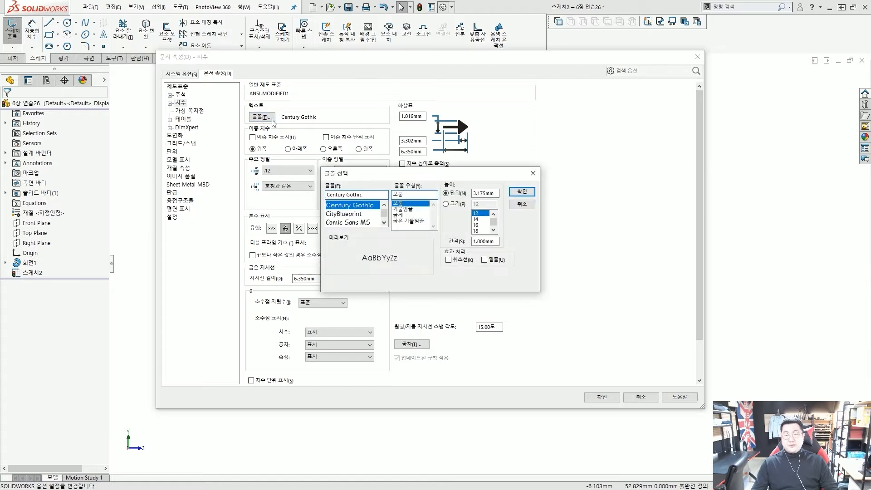
pyautogui.moveTo(408, 177); pyautogui.dragTo(381, 139)
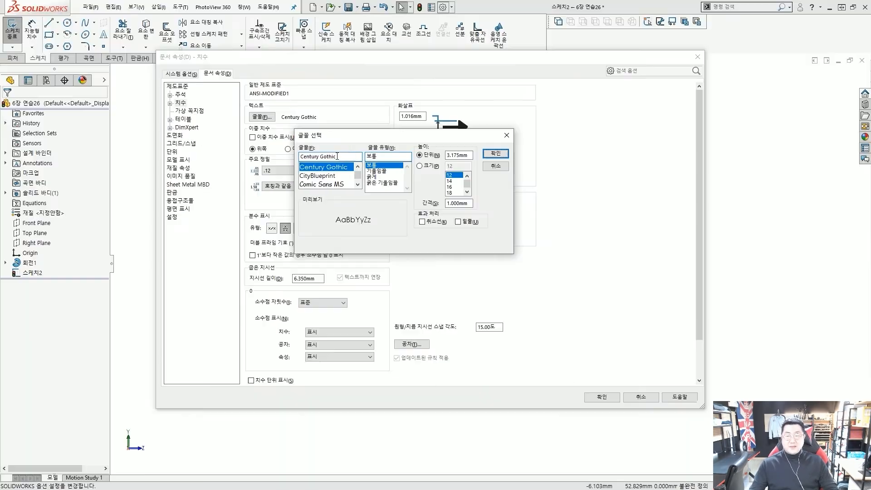
# Search the font list for names starting with RO and examine the Roman single-line fonts.
pyautogui.click(337, 156)
pyautogui.write('R')
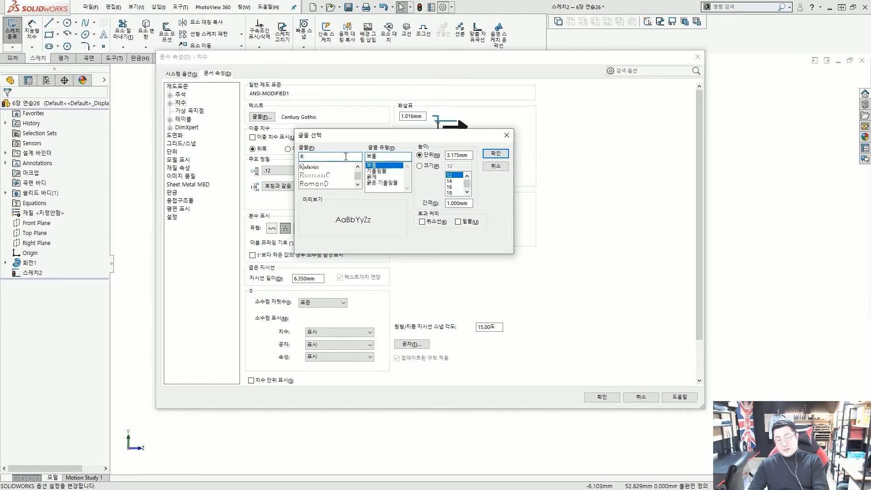
pyautogui.write('O')
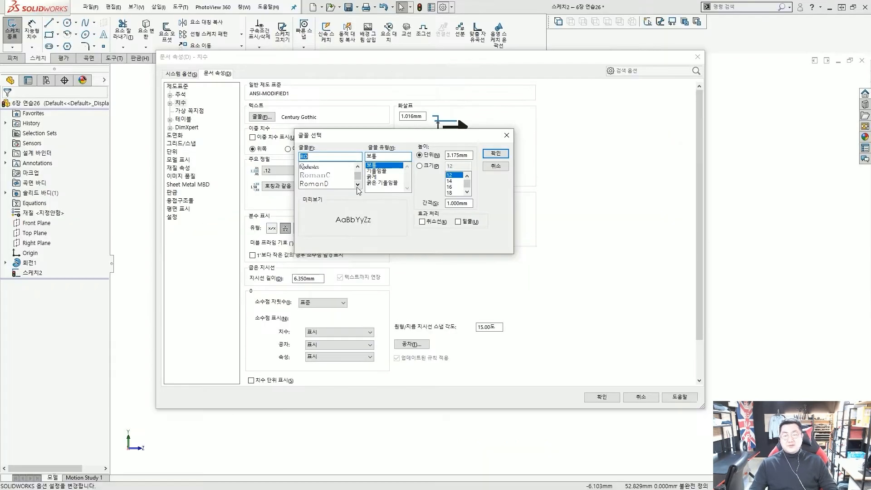
pyautogui.click(358, 184)
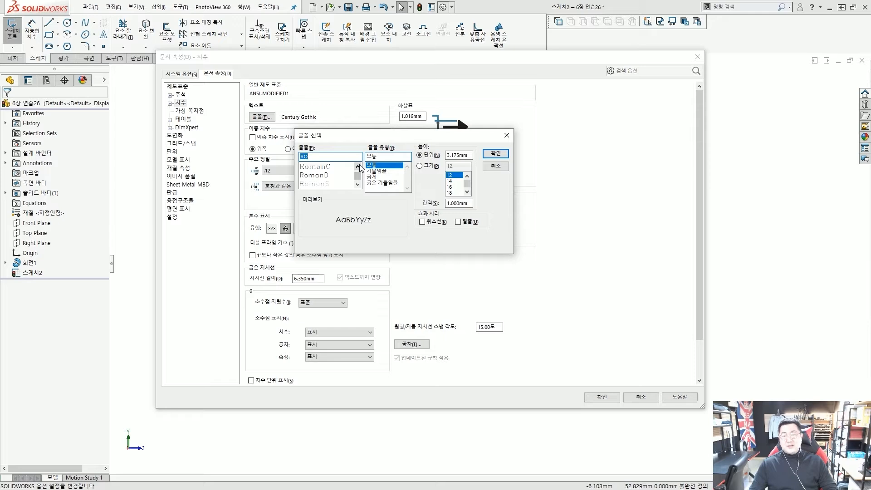
pyautogui.click(360, 165)
pyautogui.click(359, 187)
pyautogui.click(358, 187)
pyautogui.click(358, 167)
pyautogui.click(314, 177)
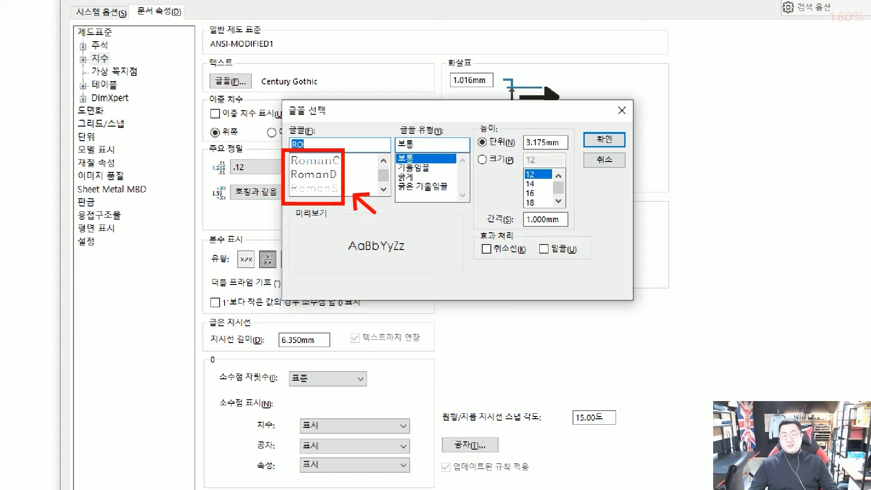
pyautogui.press('Escape')
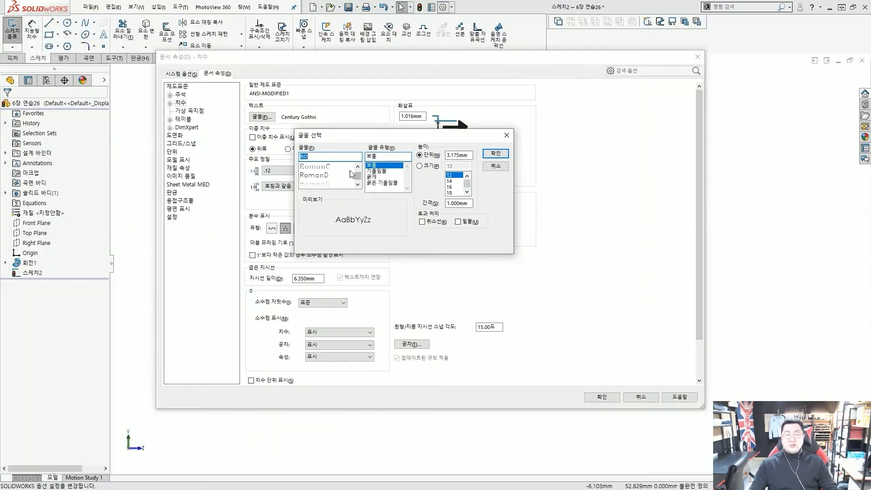
pyautogui.click(358, 176)
pyautogui.moveTo(359, 175)
pyautogui.mouseDown()
pyautogui.moveTo(361, 182)
pyautogui.moveTo(361, 166)
pyautogui.mouseUp()
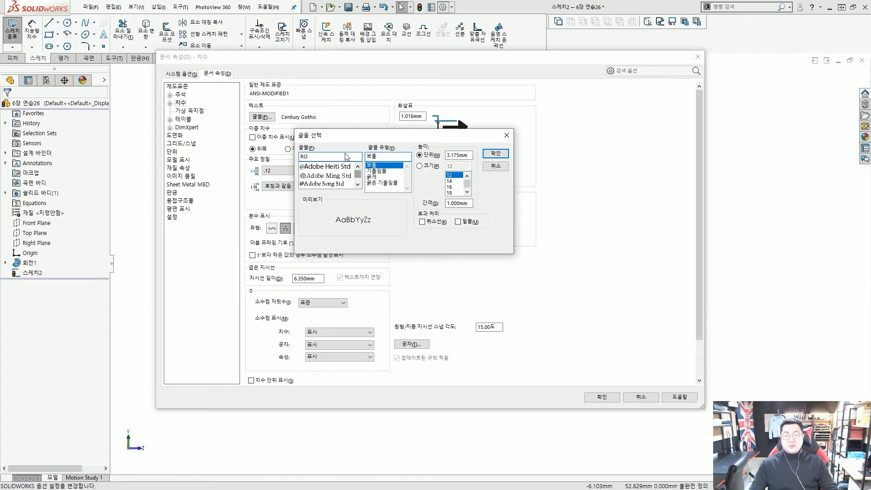
# Search the fonts for SIM, choose Simplex for the dimension text and inspect its preview.
pyautogui.click(311, 156)
pyautogui.doubleClick(307, 156)
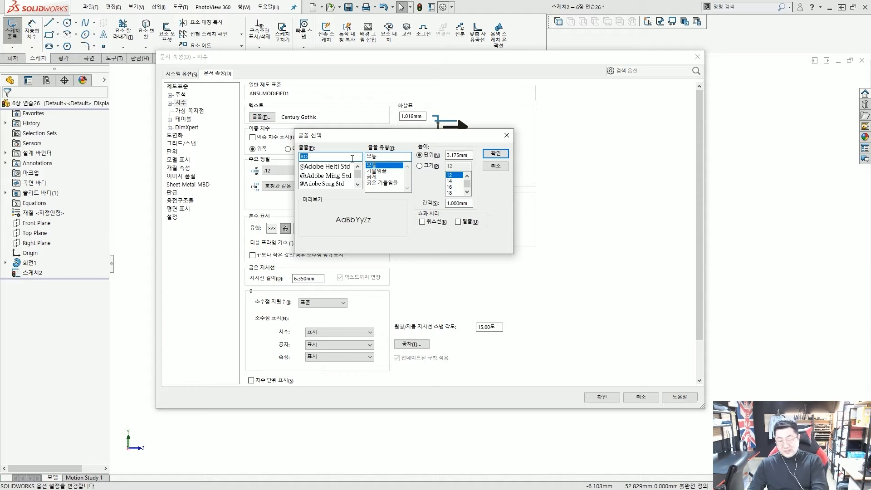
pyautogui.write('SIM')
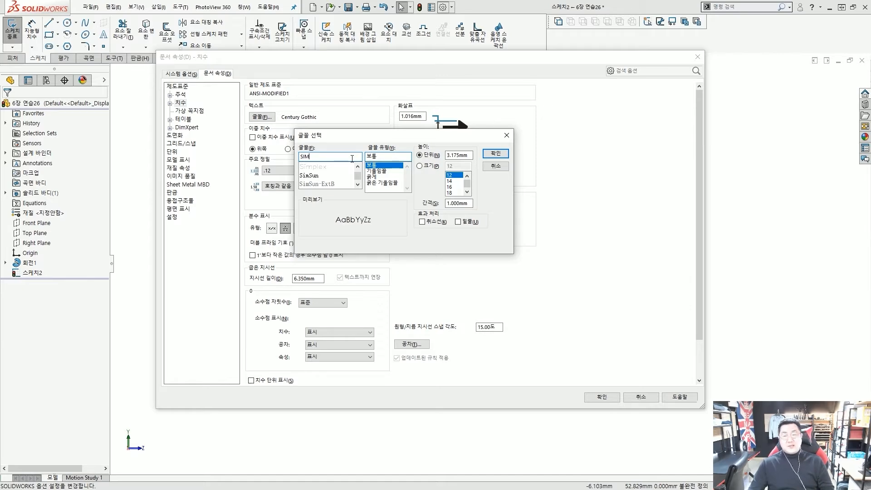
pyautogui.hotkey('ctrl', '2')
pyautogui.scroll(6, 317, 168)
pyautogui.moveTo(269, 153)
pyautogui.mouseDown()
pyautogui.moveTo(412, 177)
pyautogui.moveTo(411, 169)
pyautogui.mouseUp()
pyautogui.press('Escape')
pyautogui.click(321, 168)
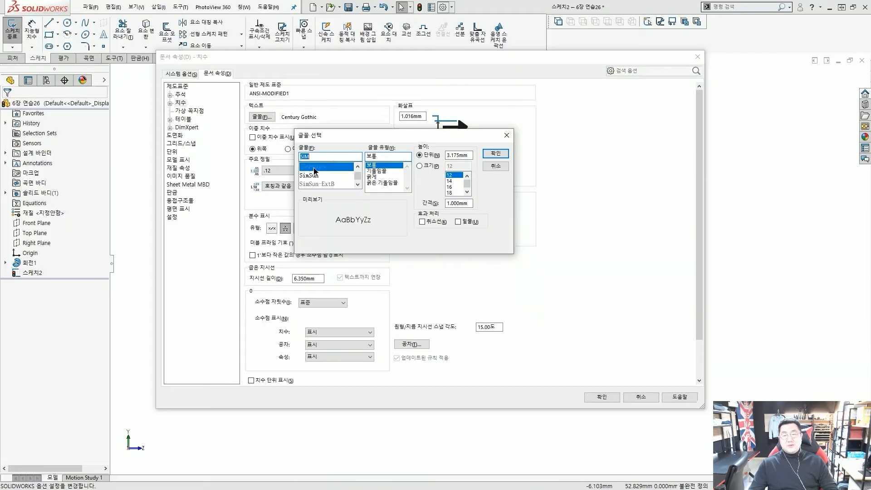
pyautogui.hotkey('ctrl', '2')
pyautogui.scroll(6, 324, 169)
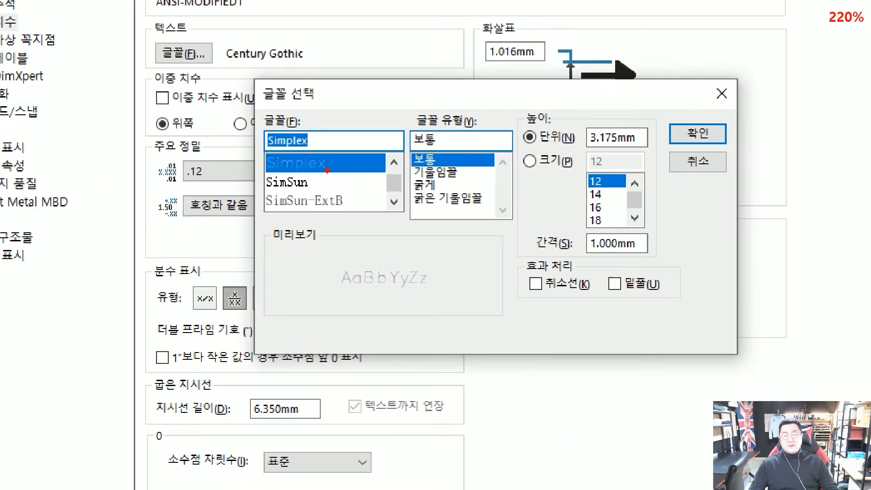
pyautogui.press('Escape')
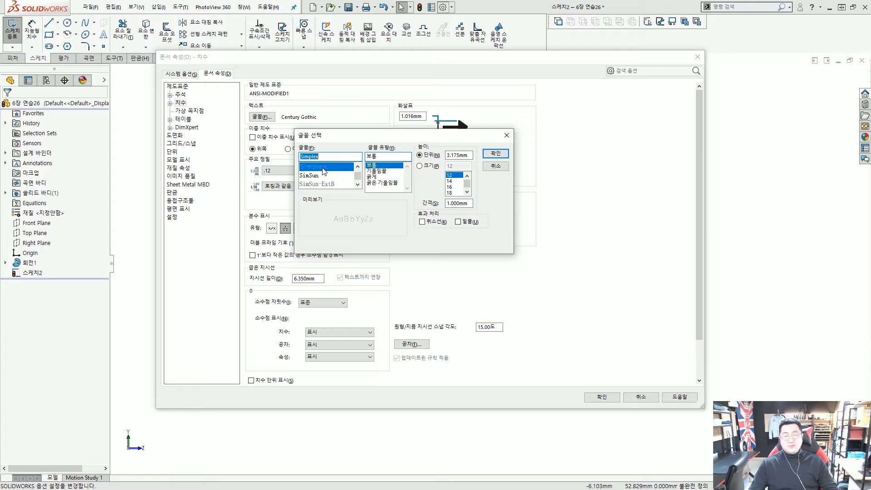
# Set the dimension text's font style to bold (굵게) and check the preview.
pyautogui.click(376, 178)
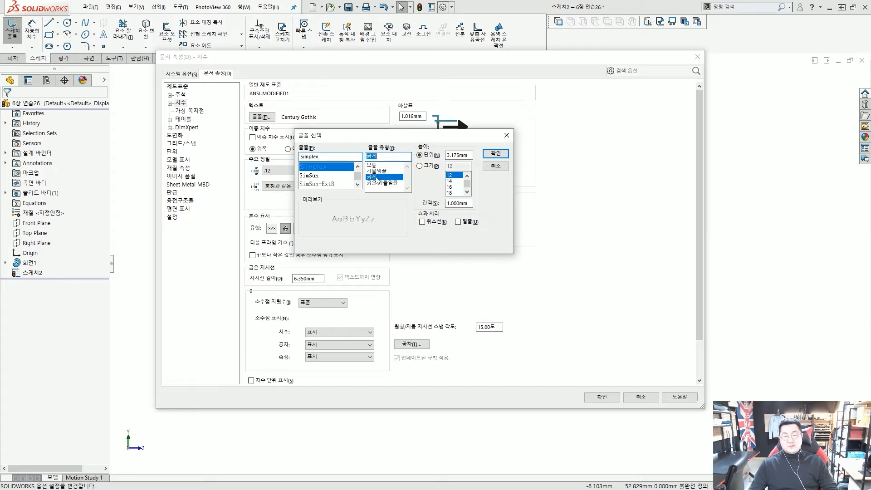
pyautogui.hotkey('ctrl', '2')
pyautogui.scroll(2, 347, 203)
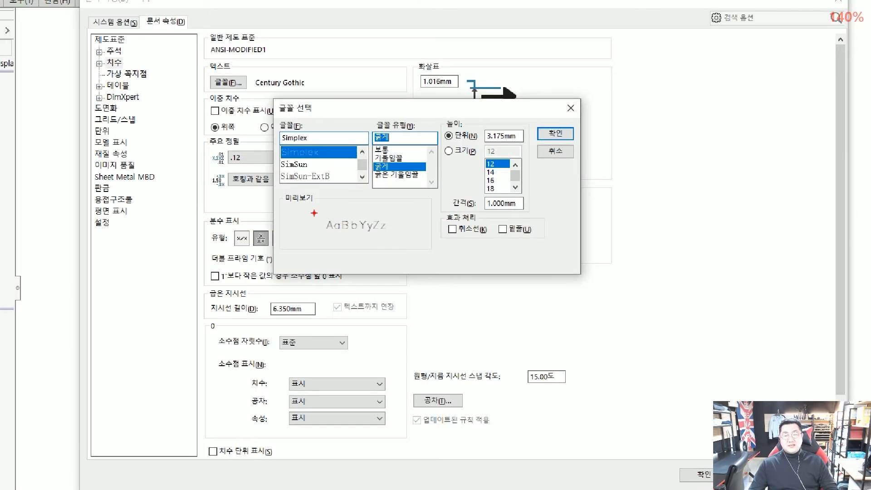
pyautogui.keyDown('ctrl'); pyautogui.moveTo(314, 212); pyautogui.dragTo(407, 240); pyautogui.keyUp('ctrl')
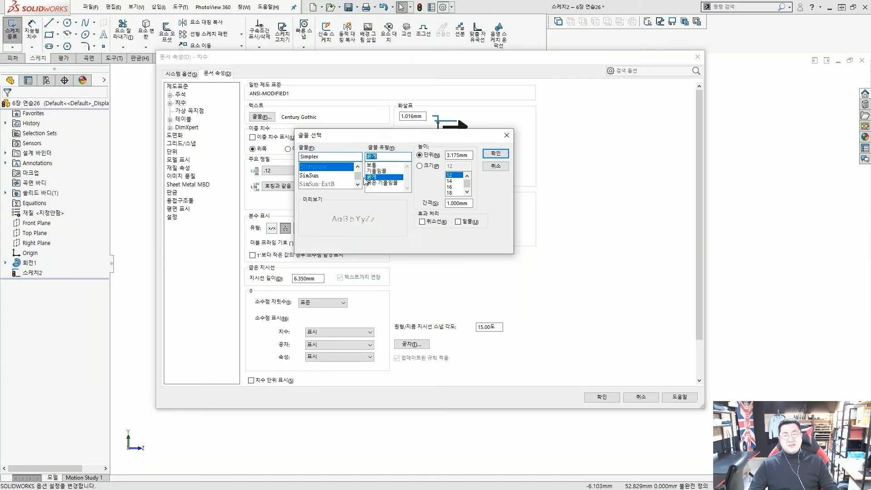
# Clear the font name and preview the 휴먼 fonts near the end of the list, including 휴먼옛체 and 휴먼엑스포.
pyautogui.doubleClick(338, 159)
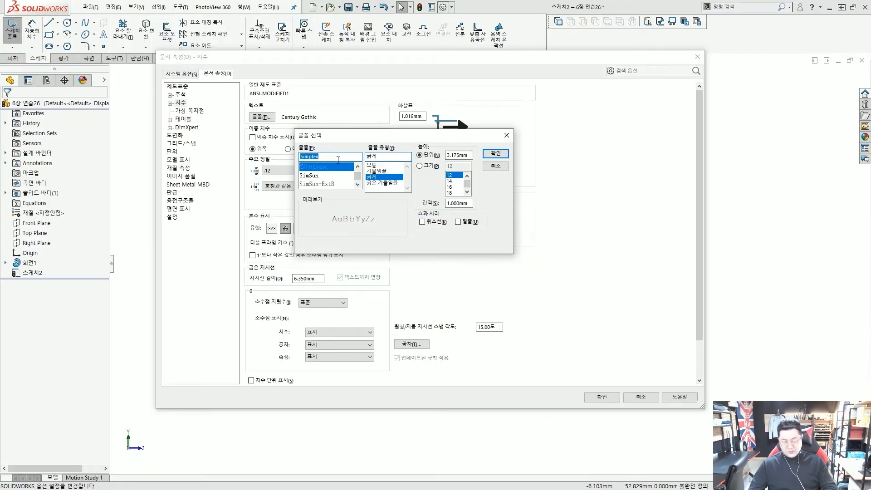
pyautogui.press('BackSpace')
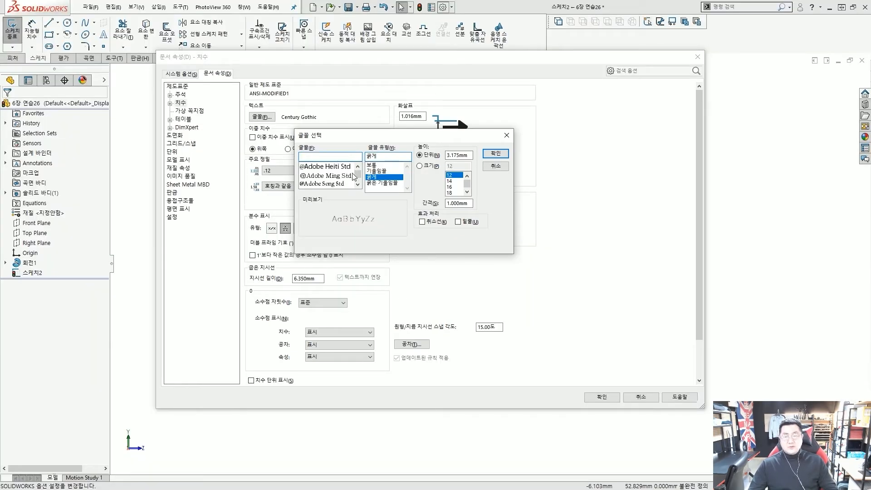
pyautogui.scroll(-10, 353, 173)
pyautogui.click(323, 176)
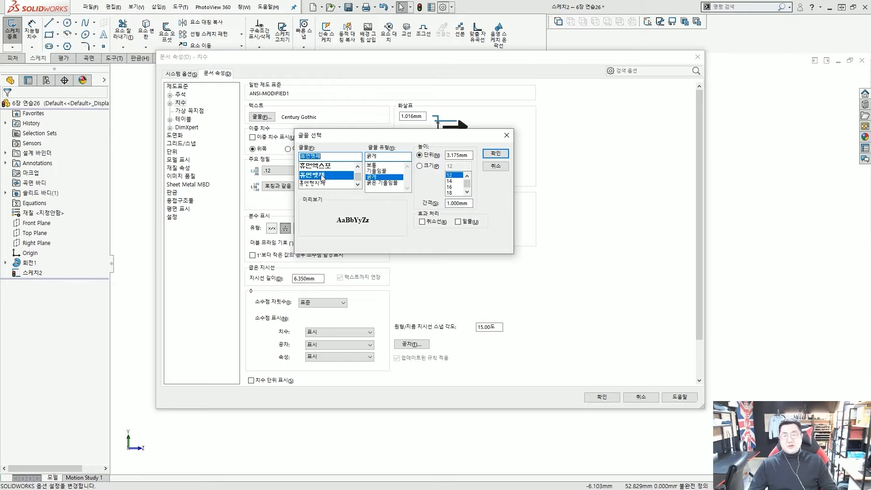
pyautogui.press('Up')
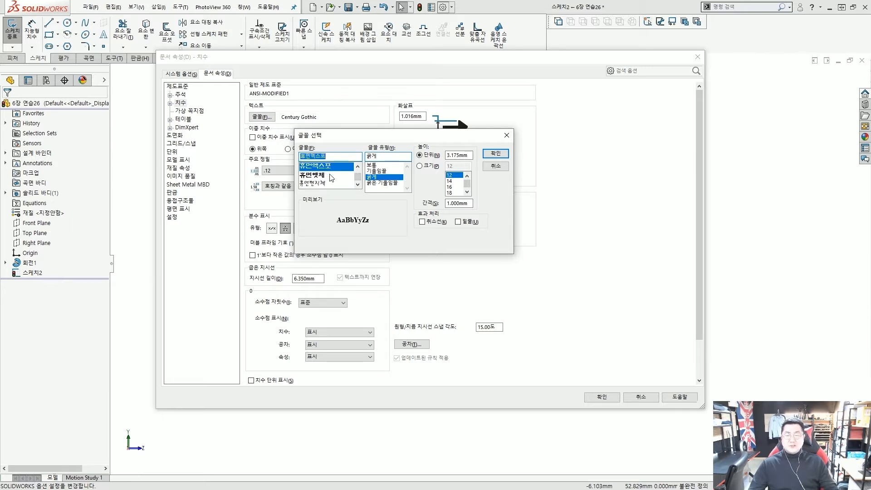
pyautogui.press('Up')
pyautogui.press('Up')
pyautogui.press('Down')
pyautogui.press('Down')
pyautogui.press('Up')
pyautogui.click(335, 168)
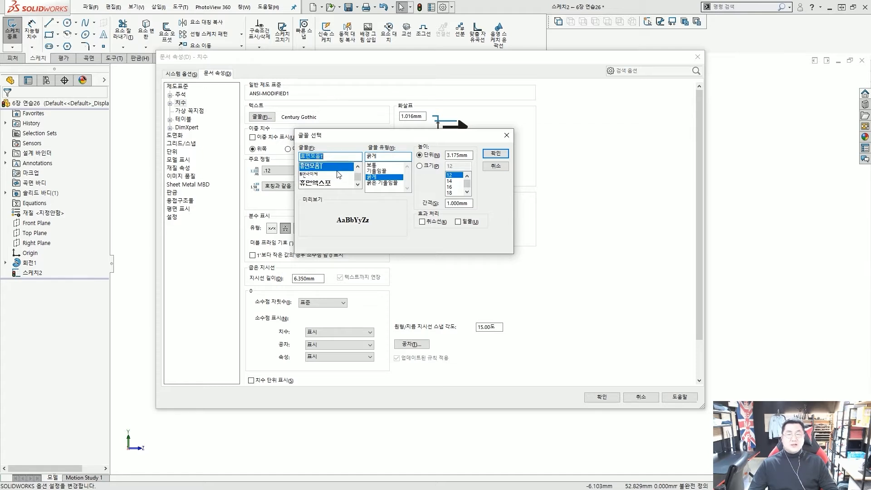
pyautogui.click(334, 182)
pyautogui.scroll(-1, 335, 182)
pyautogui.click(331, 176)
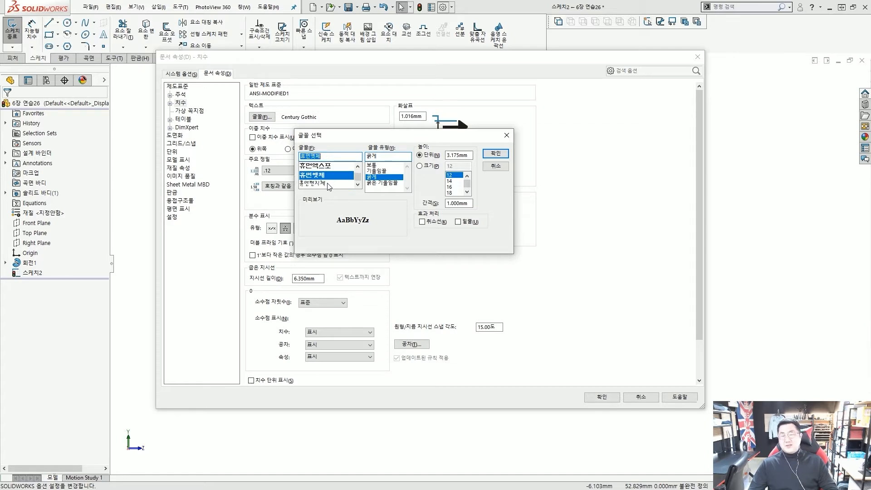
# Browse the Korean fonts back from the 휴먼 family to 맑은 고딕 and clear the font name.
pyautogui.scroll(2, 331, 176)
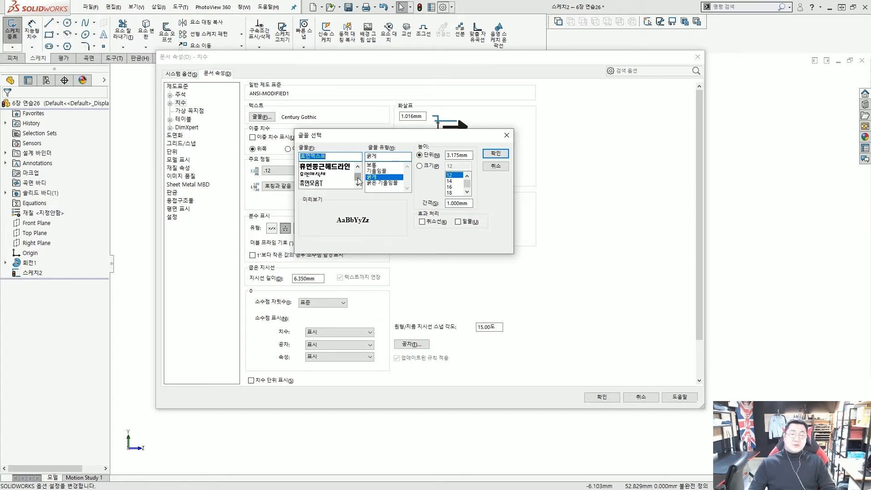
pyautogui.scroll(1, 336, 174)
pyautogui.scroll(5, 335, 175)
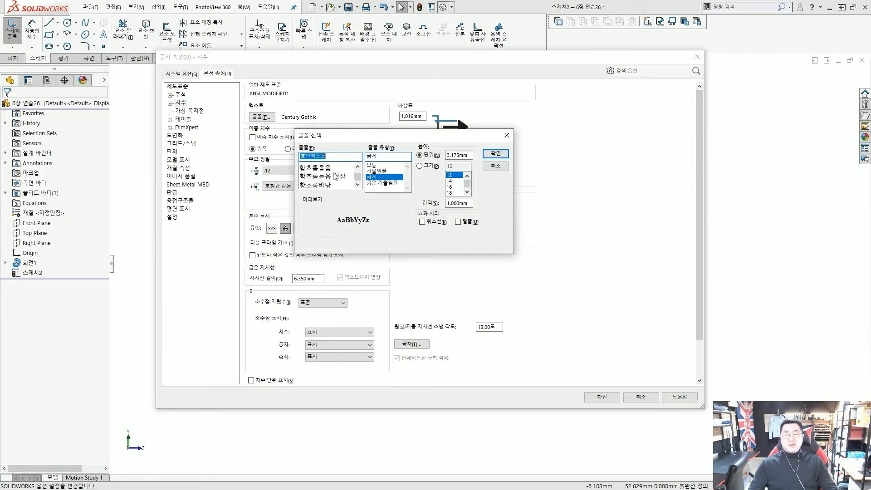
pyautogui.scroll(3, 335, 179)
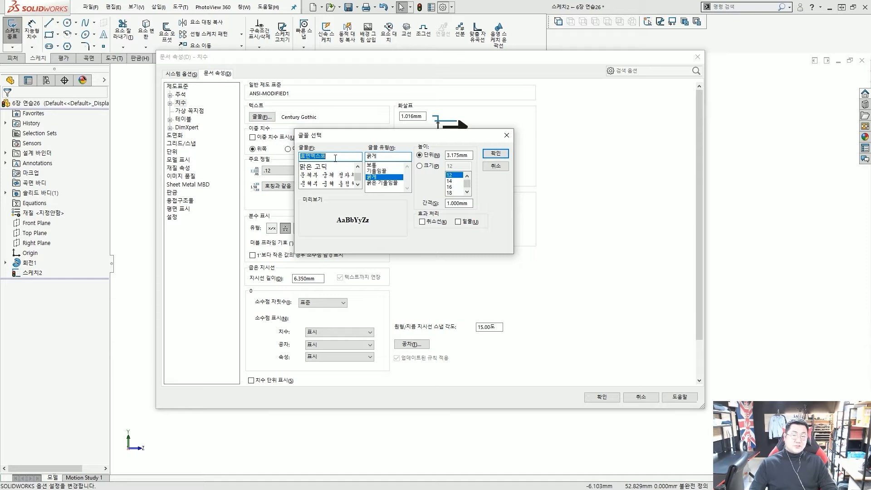
pyautogui.click(336, 157)
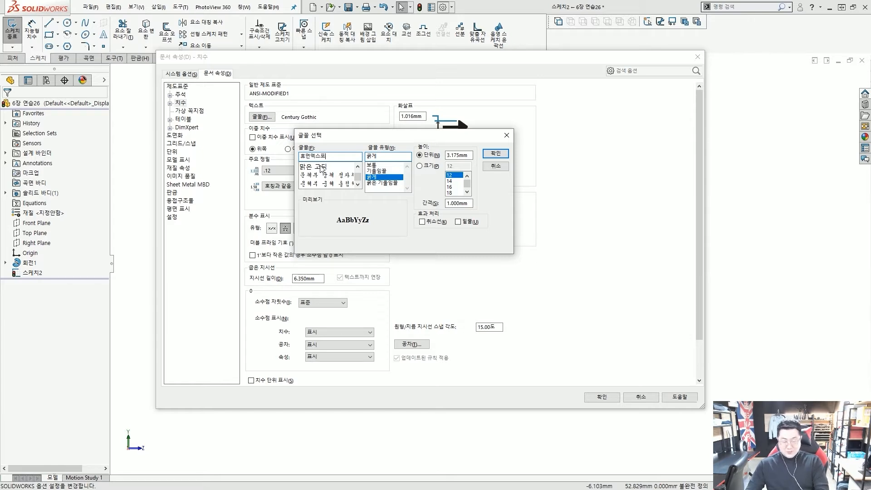
pyautogui.press('BackSpace')
pyautogui.press('BackSpace')
pyautogui.press('BackSpace')
pyautogui.press('BackSpace')
pyautogui.press('BackSpace')
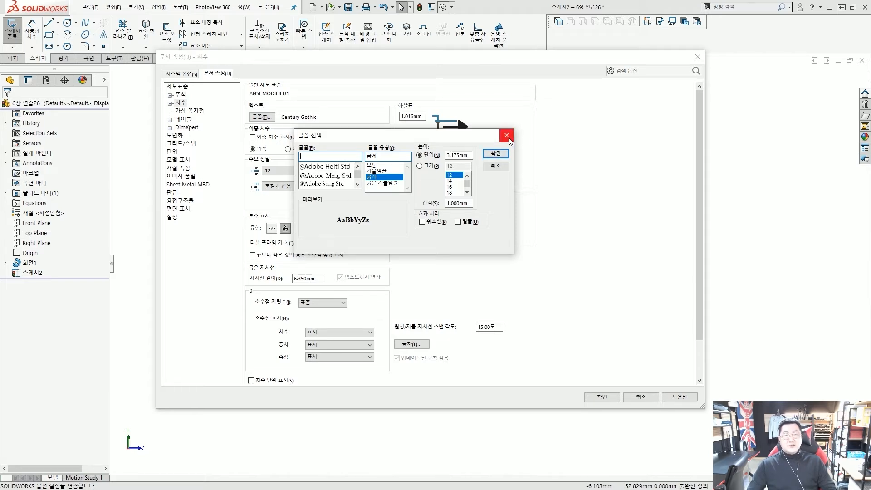
# Close the font selection and document properties without applying changes and inspect the curved SOLIDWORKS sketch text.
pyautogui.click(503, 165)
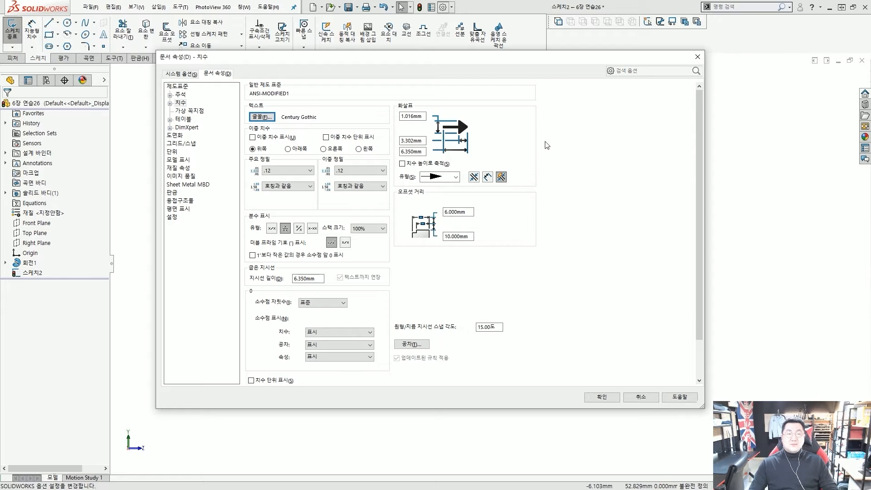
pyautogui.click(702, 61)
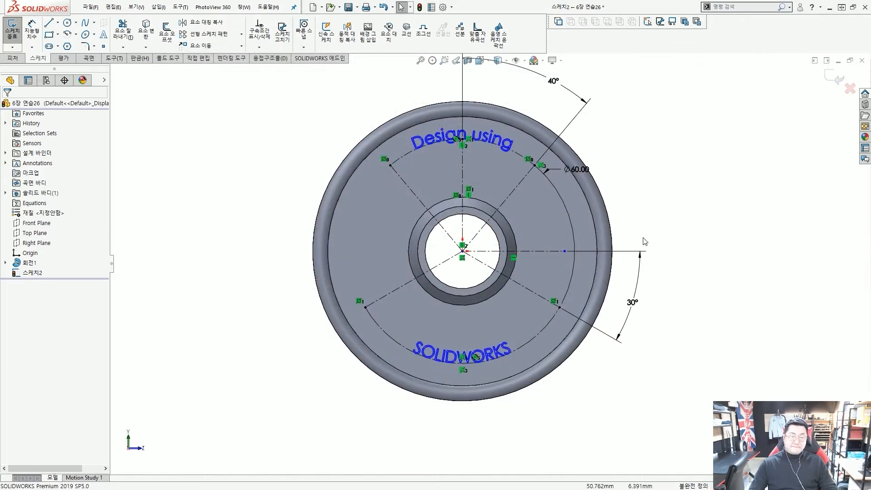
pyautogui.scroll(-10, 488, 365)
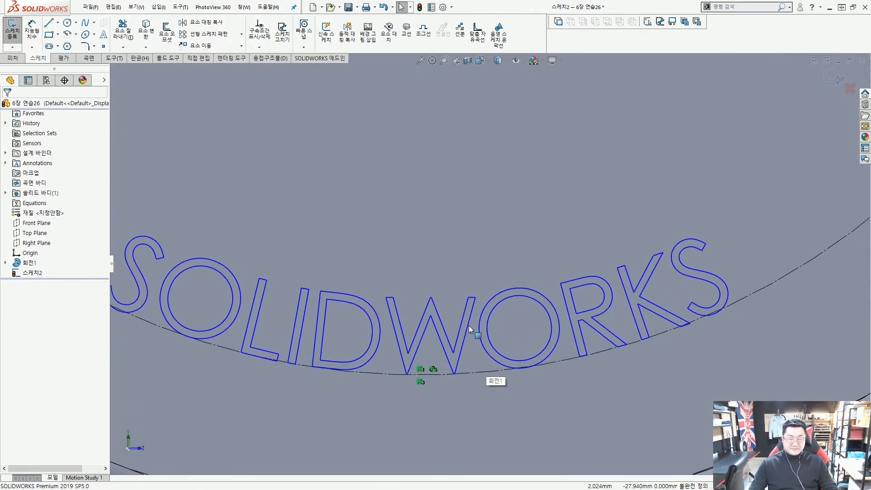
pyautogui.scroll(2, 469, 328)
pyautogui.scroll(3, 481, 318)
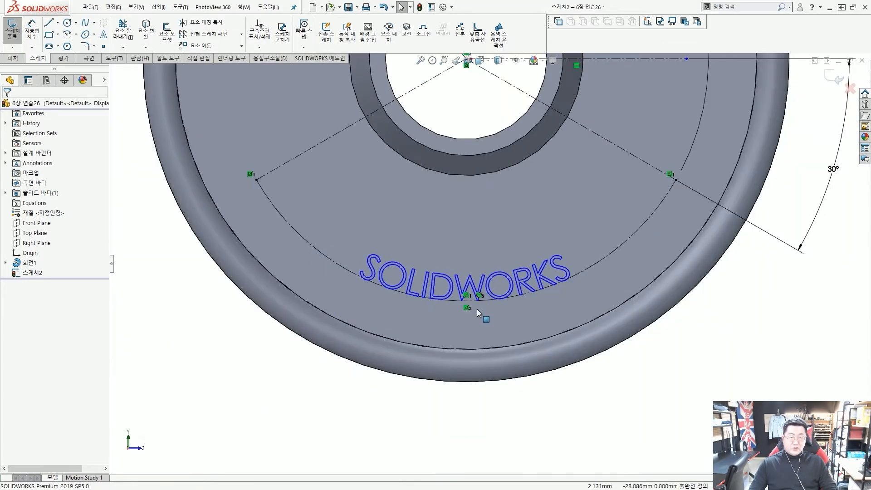
pyautogui.scroll(5, 490, 289)
pyautogui.scroll(-1, 508, 224)
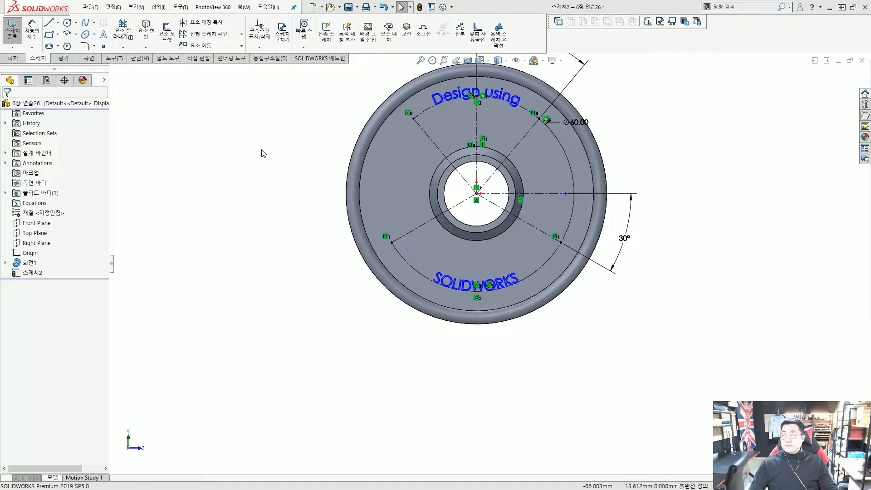
pyautogui.scroll(2, 302, 133)
pyautogui.scroll(-1, 227, 93)
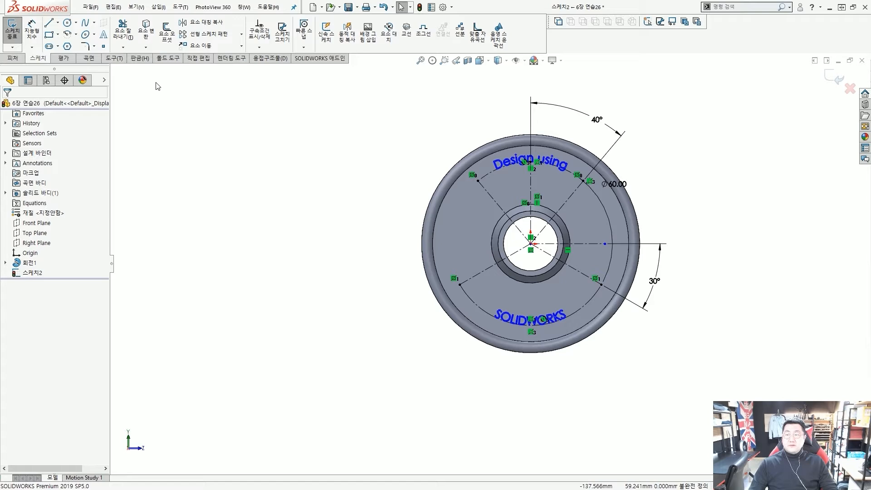
# Start a blind boss extrusion of the curved text sketch with a depth of 1 mm.
pyautogui.click(14, 58)
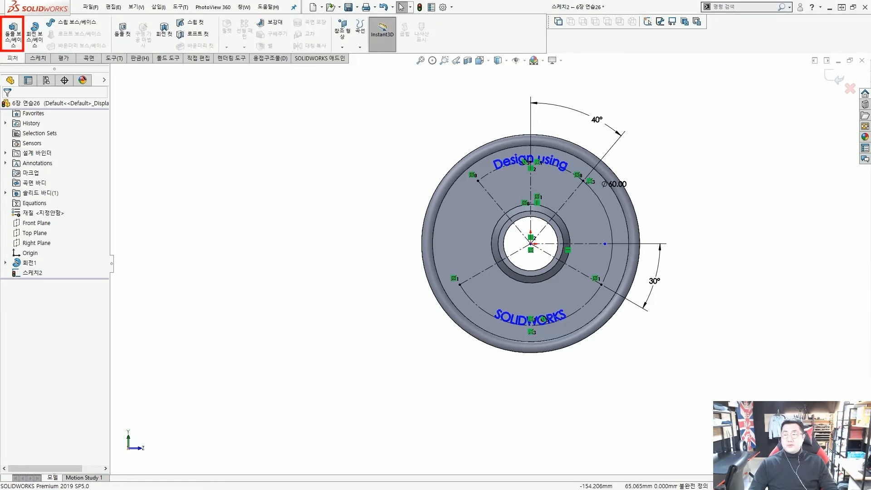
pyautogui.click(13, 34)
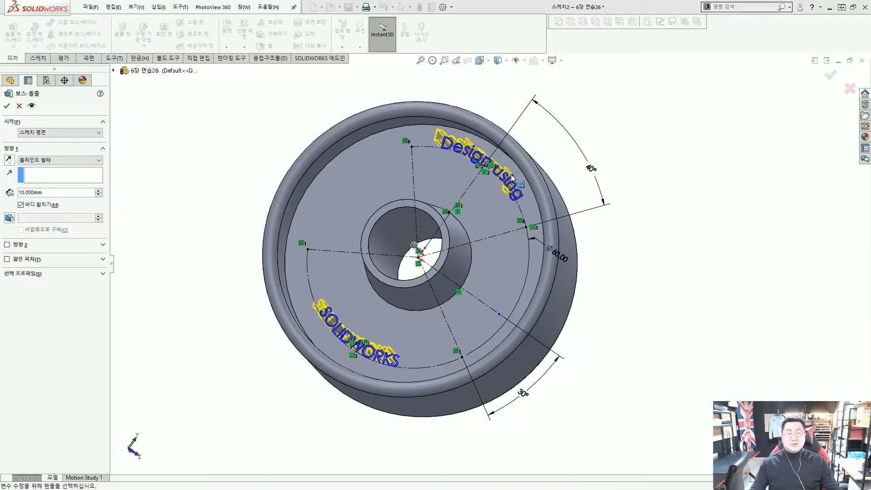
pyautogui.scroll(2, 494, 195)
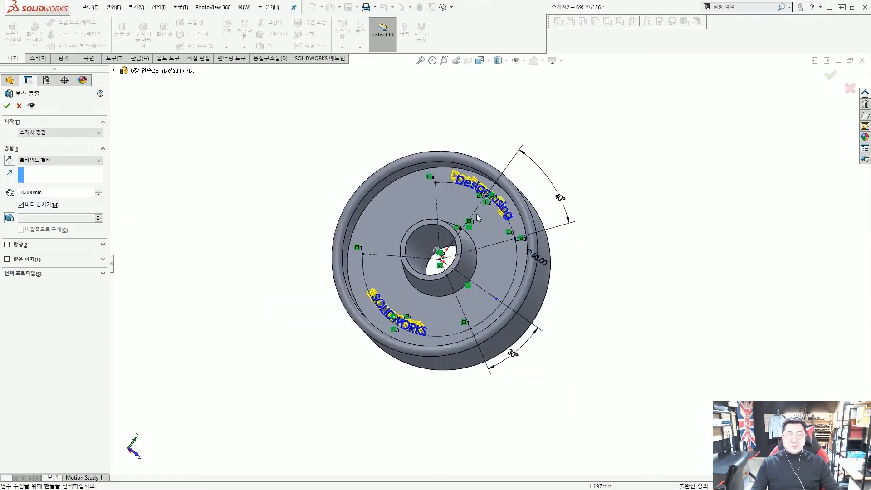
pyautogui.moveTo(473, 216)
pyautogui.mouseDown(button='middle')
pyautogui.moveTo(512, 223)
pyautogui.moveTo(467, 200)
pyautogui.moveTo(442, 261)
pyautogui.mouseUp(button='middle')
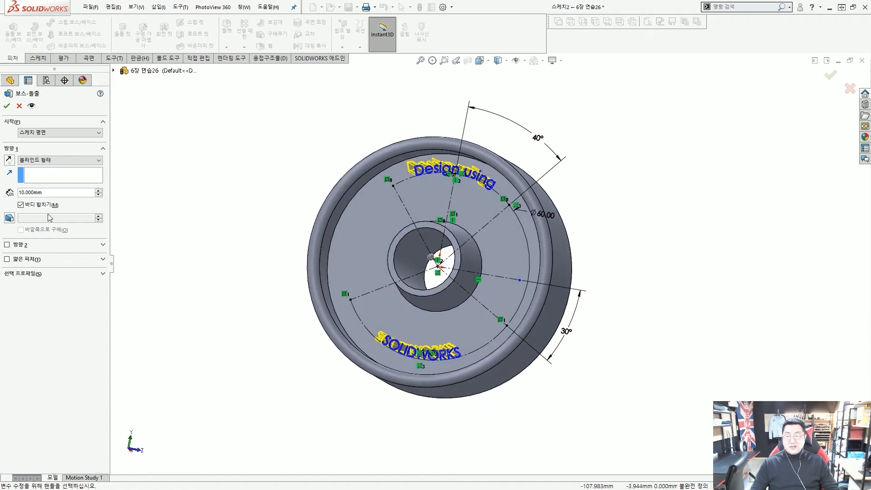
pyautogui.doubleClick(56, 192)
pyautogui.write('1')
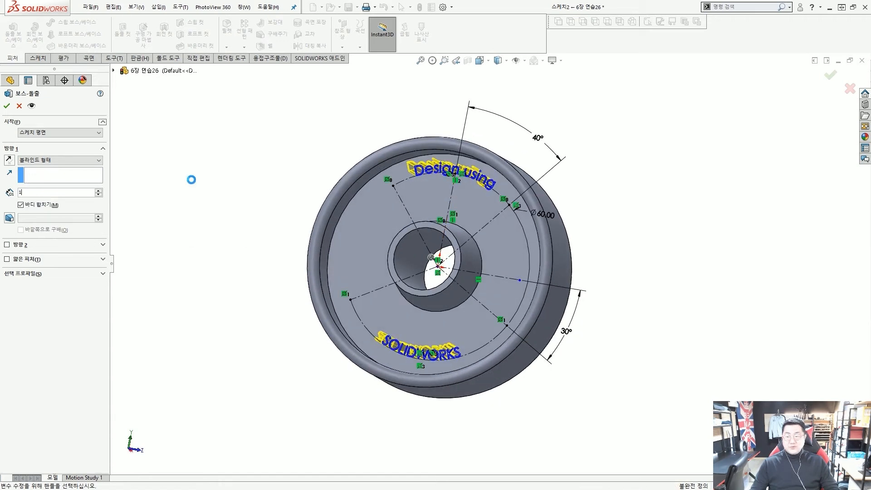
# Add a 1° draft to the text extrusion and complete the feature.
pyautogui.click(9, 218)
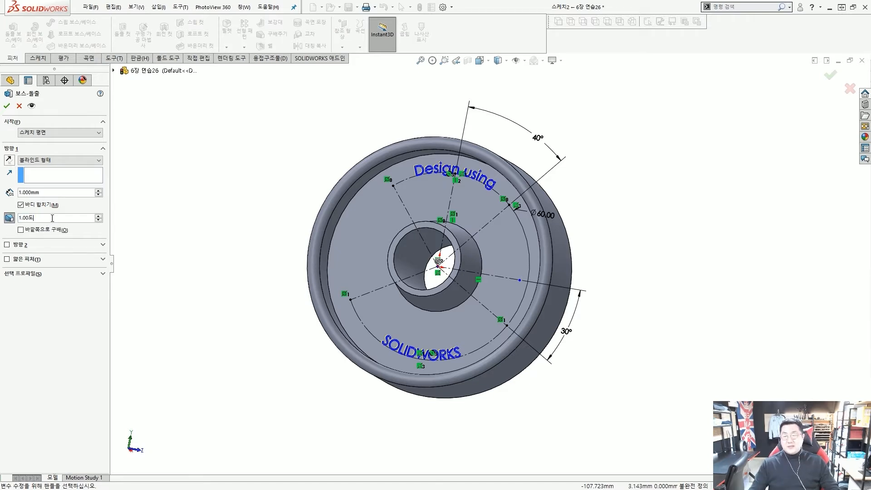
pyautogui.write('1')
pyautogui.press('Return')
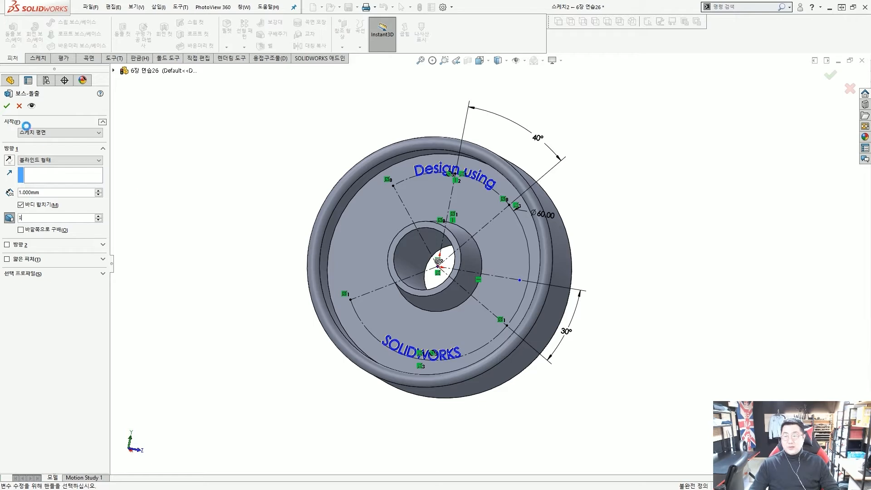
pyautogui.click(8, 107)
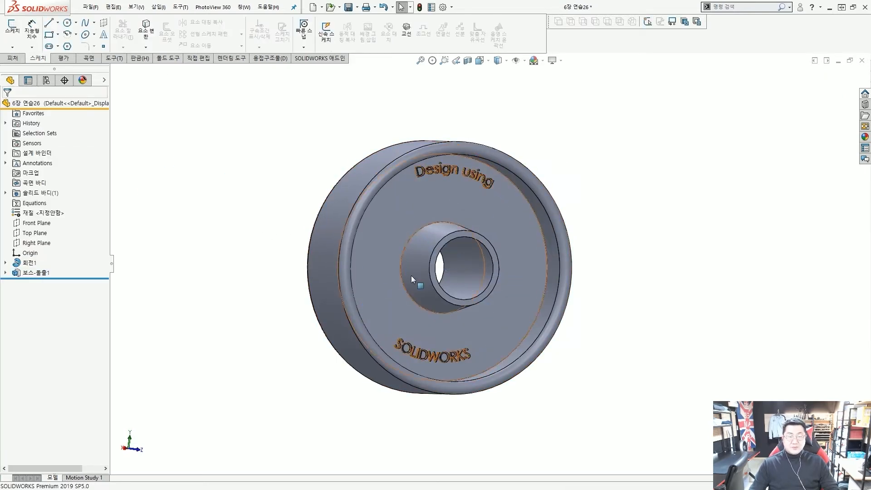
# Inspect the raised text and delete its boss extrusion, keeping the text sketch.
pyautogui.moveTo(413, 279); pyautogui.dragTo(429, 266, button='middle')
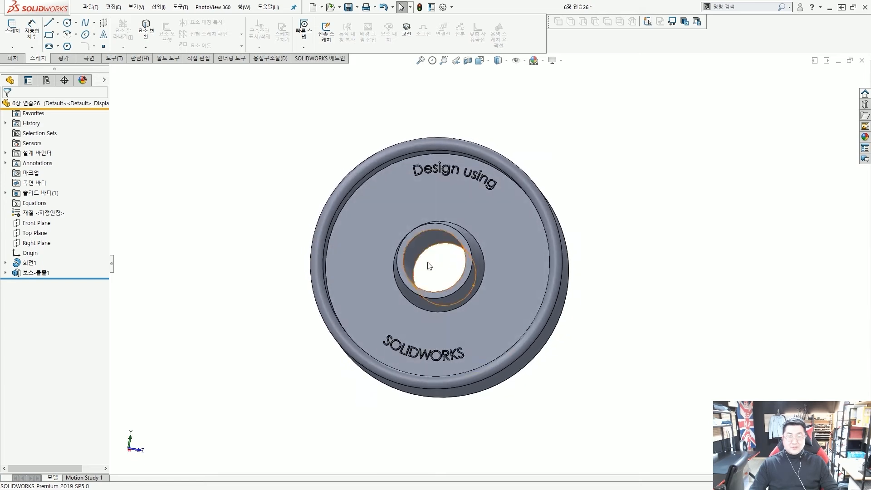
pyautogui.click(39, 274)
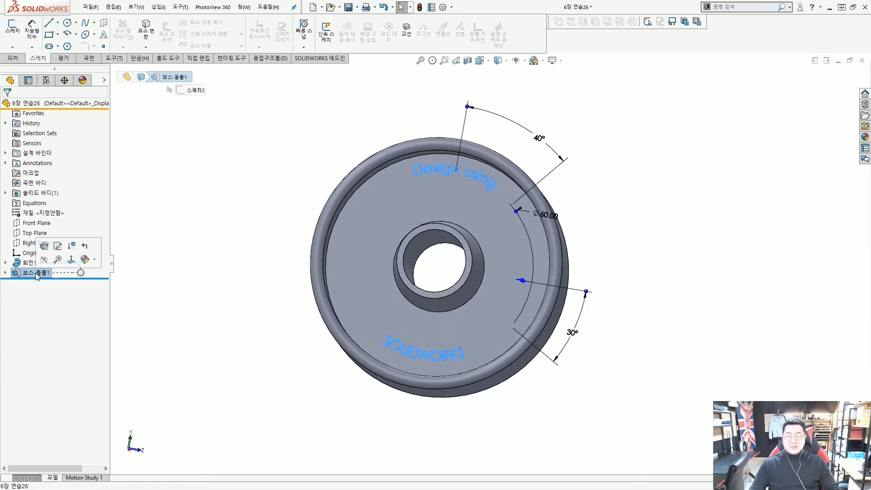
pyautogui.press('Delete')
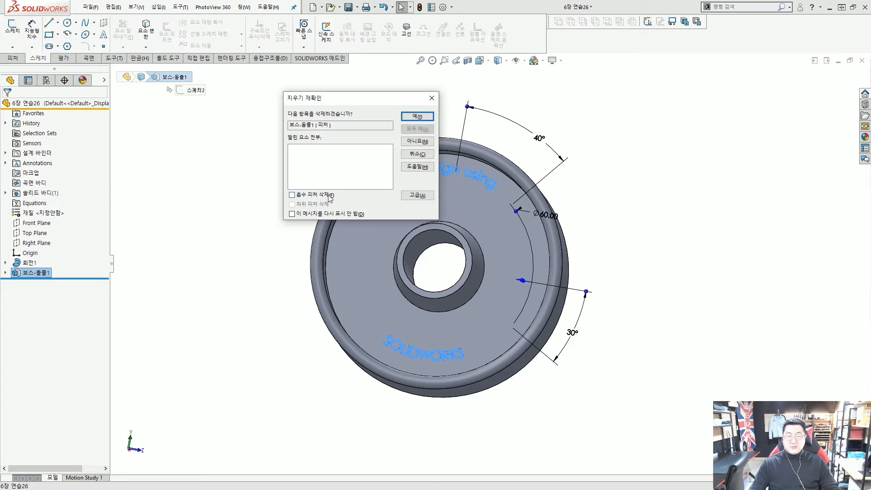
pyautogui.click(410, 129)
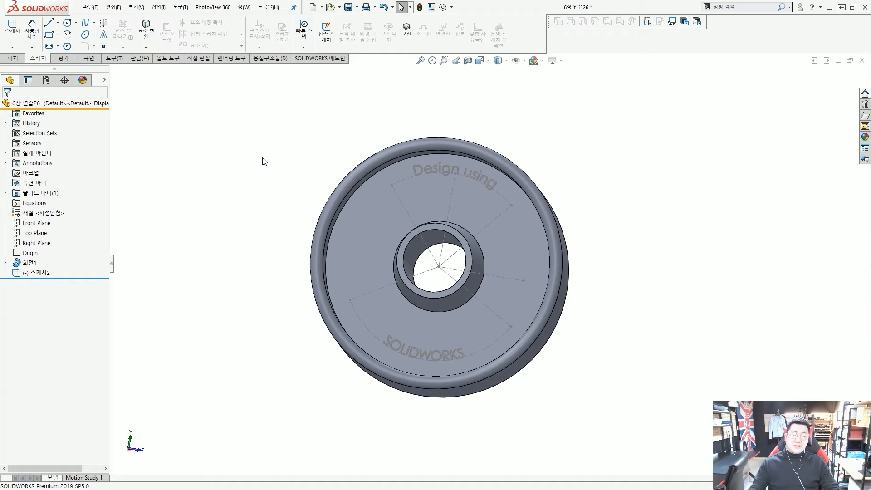
# Start an extruded cut using the curved text sketch on the round face.
pyautogui.click(13, 59)
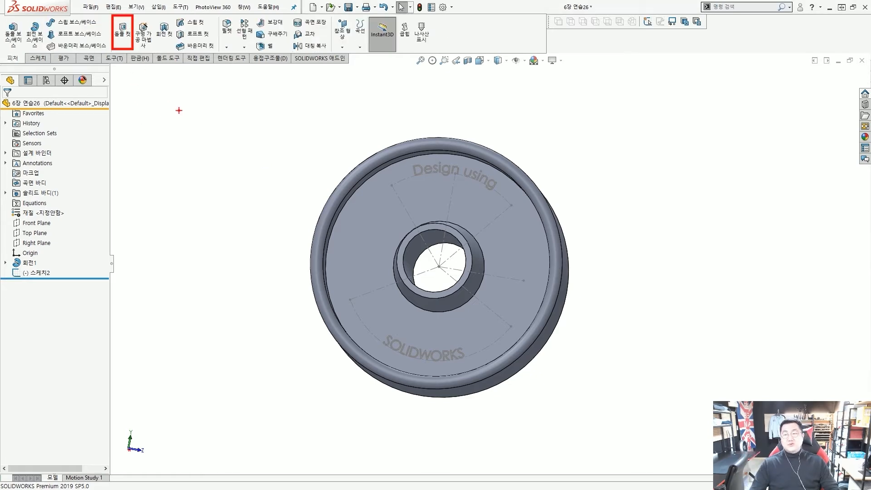
pyautogui.click(122, 29)
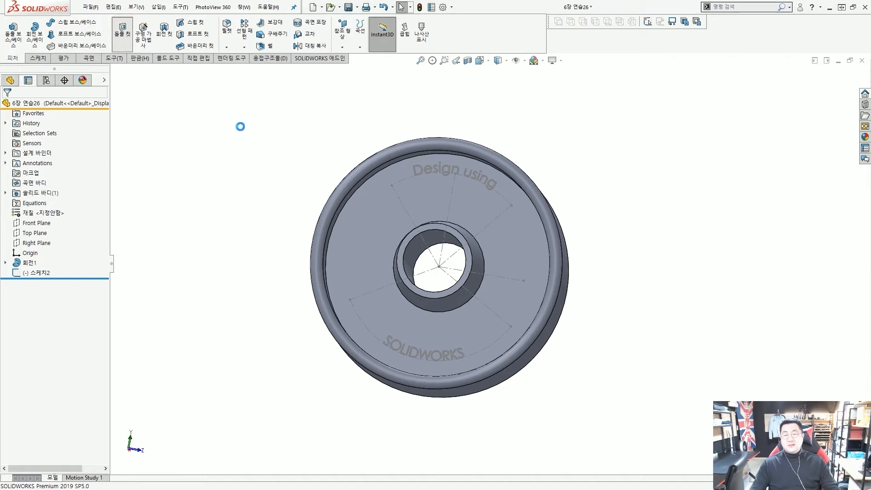
pyautogui.press('Escape')
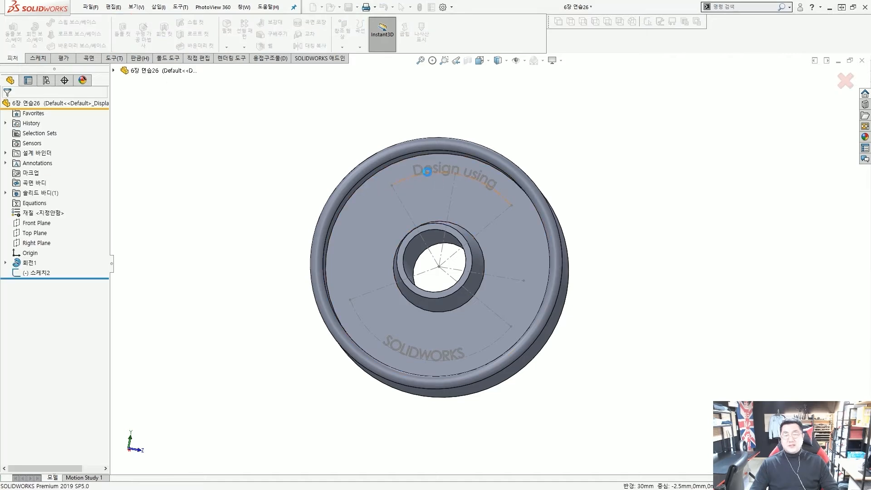
pyautogui.click(425, 176)
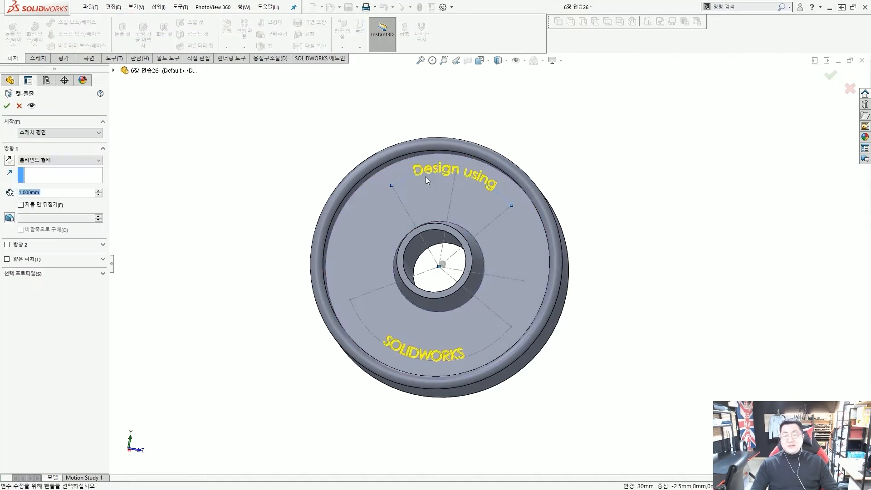
pyautogui.moveTo(394, 184)
pyautogui.mouseDown()
pyautogui.moveTo(498, 179)
pyautogui.moveTo(508, 223)
pyautogui.mouseUp()
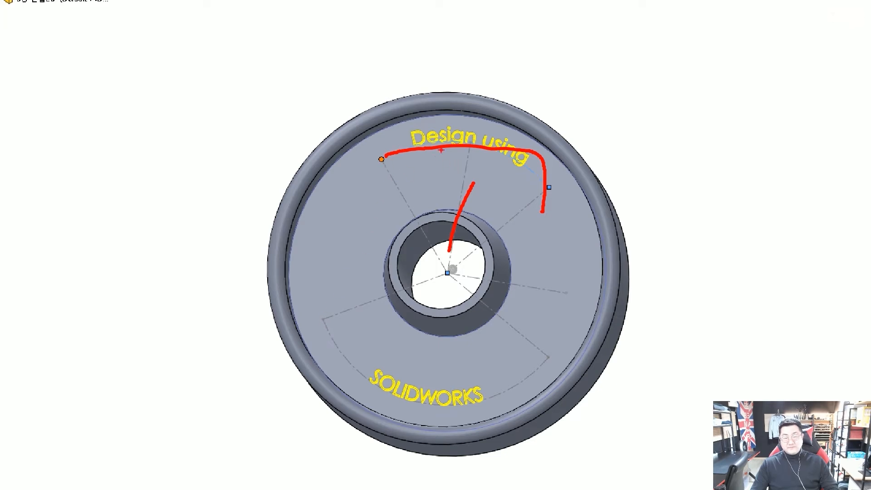
pyautogui.moveTo(401, 152)
pyautogui.mouseDown()
pyautogui.moveTo(493, 142)
pyautogui.moveTo(542, 186)
pyautogui.mouseUp()
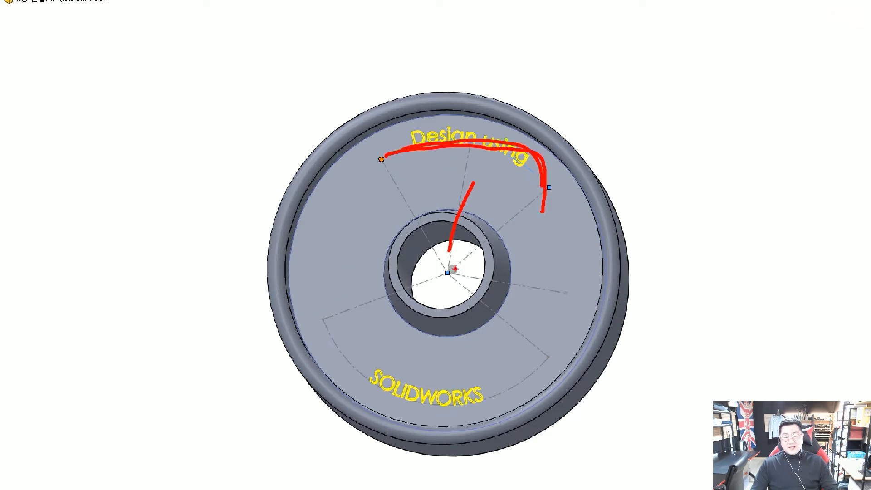
pyautogui.moveTo(455, 269); pyautogui.dragTo(490, 236)
pyautogui.moveTo(475, 171); pyautogui.dragTo(474, 196)
pyautogui.moveTo(397, 183); pyautogui.dragTo(400, 185)
pyautogui.moveTo(414, 196); pyautogui.dragTo(434, 242)
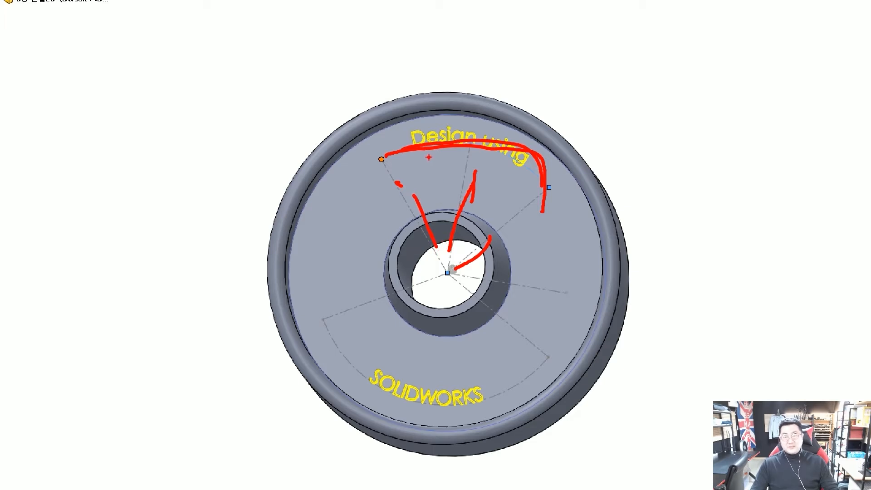
pyautogui.scroll(10, 429, 156)
pyautogui.moveTo(422, 143)
pyautogui.mouseDown()
pyautogui.moveTo(406, 162)
pyautogui.moveTo(424, 159)
pyautogui.mouseUp()
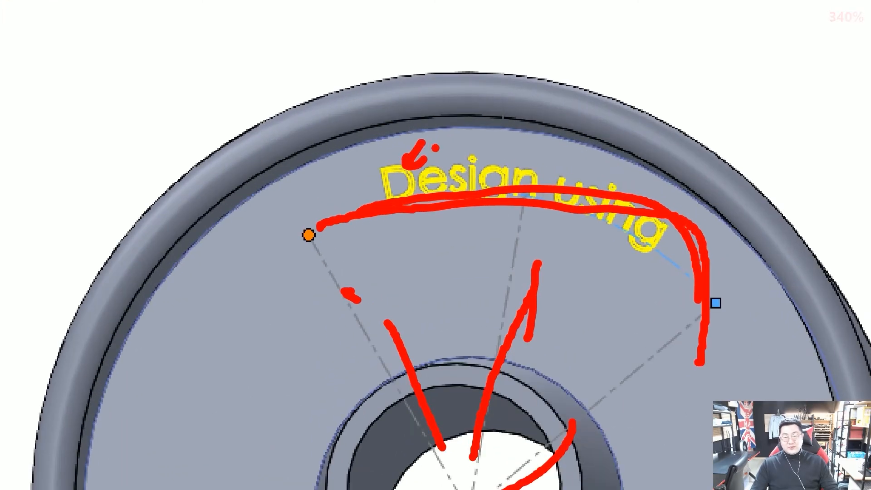
pyautogui.click(448, 181)
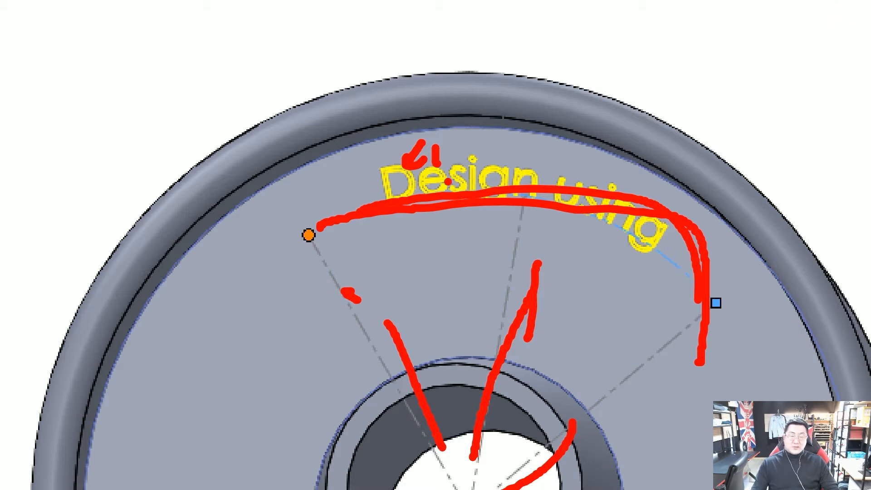
pyautogui.press('Escape')
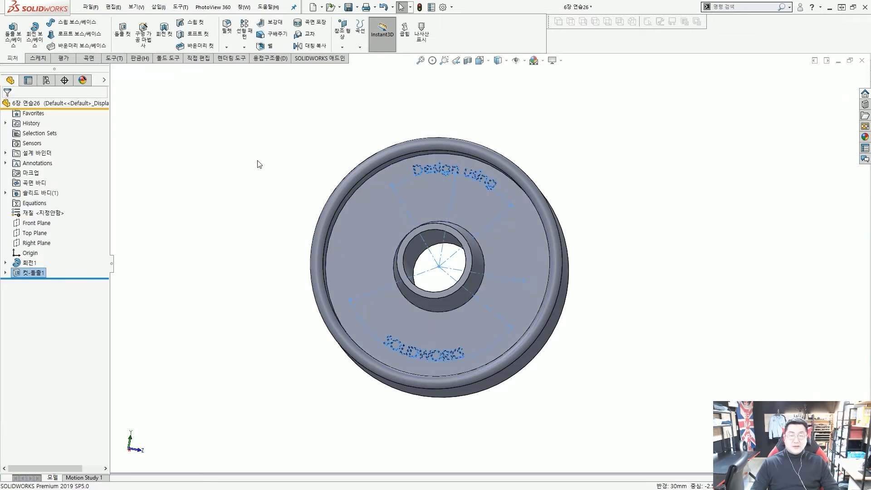
# Examine the engraved "Design using" and "SOLIDWORKS" lettering on the round face up close and from a tilted angle.
pyautogui.moveTo(264, 174); pyautogui.dragTo(270, 192, button='middle')
pyautogui.scroll(-4, 415, 345)
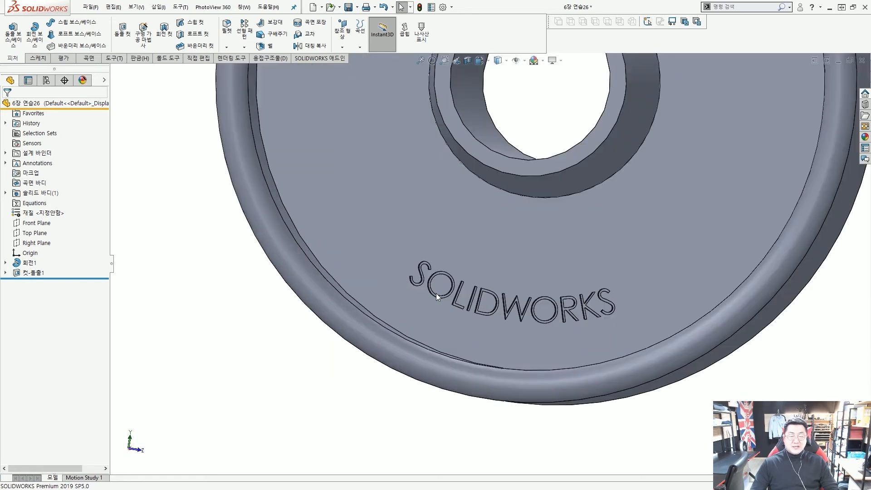
pyautogui.scroll(4, 442, 286)
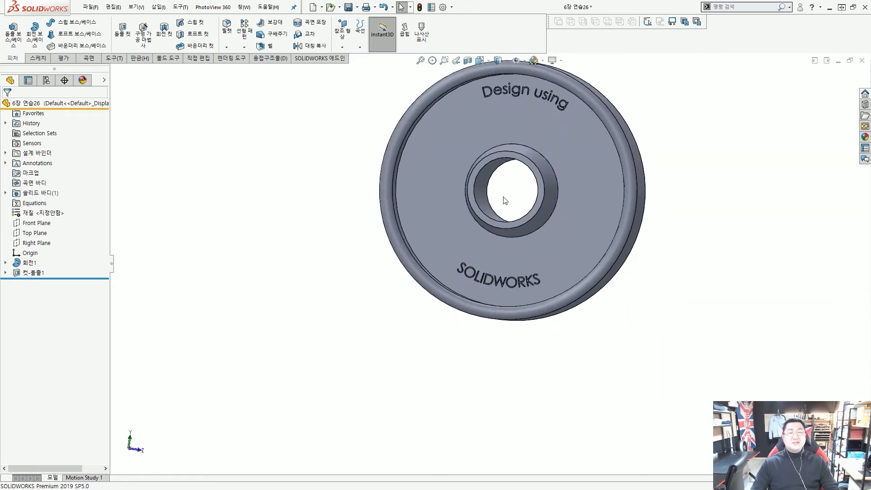
pyautogui.moveTo(504, 197); pyautogui.dragTo(514, 214, button='middle')
pyautogui.scroll(3, 516, 200)
pyautogui.scroll(-3, 518, 207)
pyautogui.scroll(-1, 512, 215)
pyautogui.scroll(1, 513, 217)
pyautogui.scroll(-1, 514, 216)
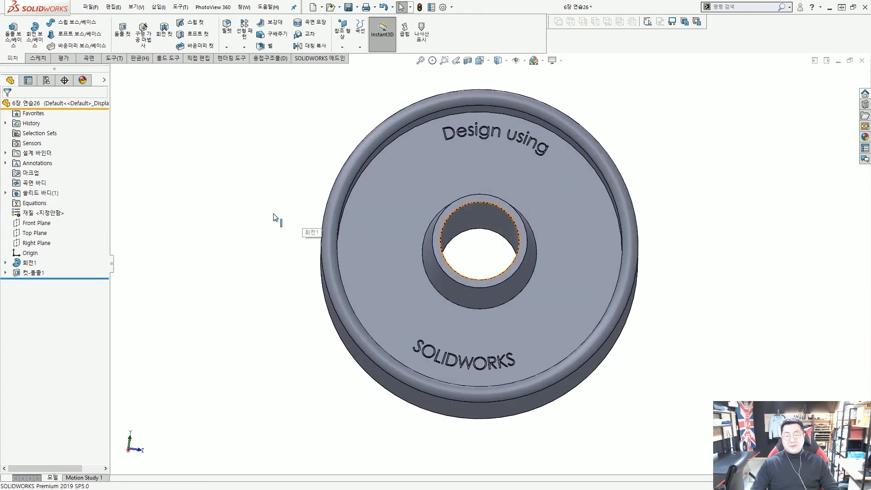
# Edit the extruded cut's sketch and replace the lower "SOLIDWORKS" text with the person's full name in Korean.
pyautogui.click(6, 274)
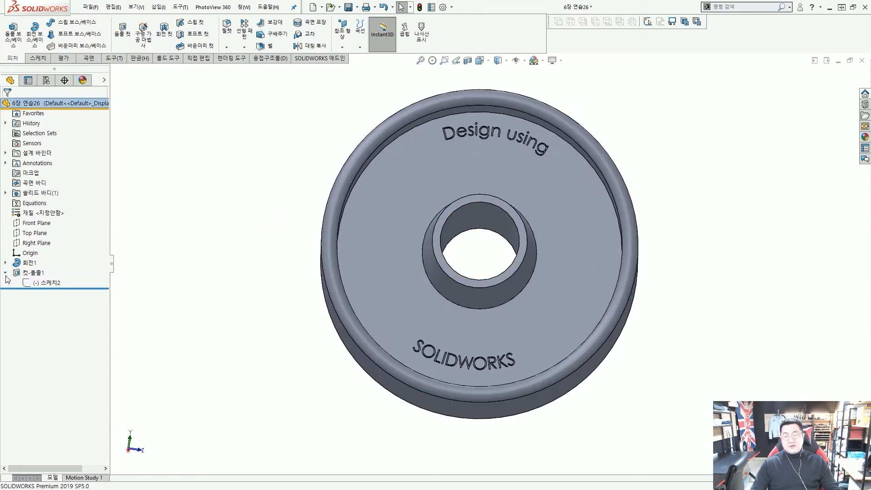
pyautogui.click(50, 283)
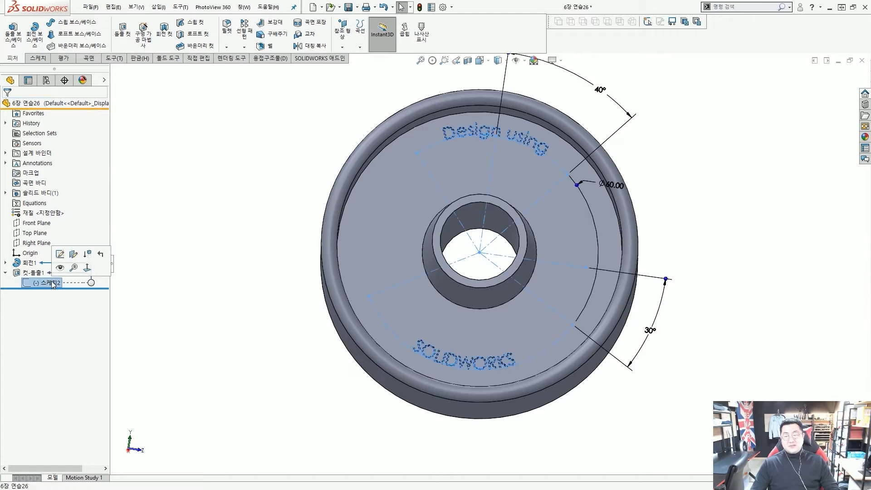
pyautogui.click(60, 257)
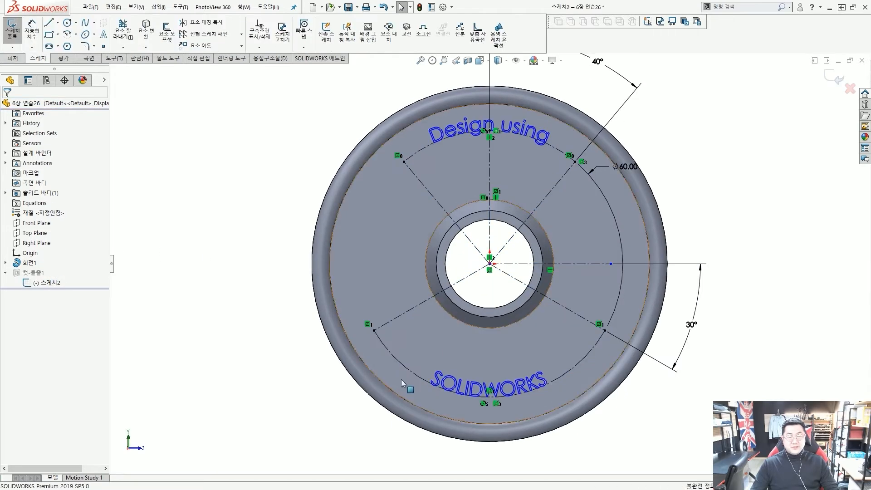
pyautogui.doubleClick(475, 389)
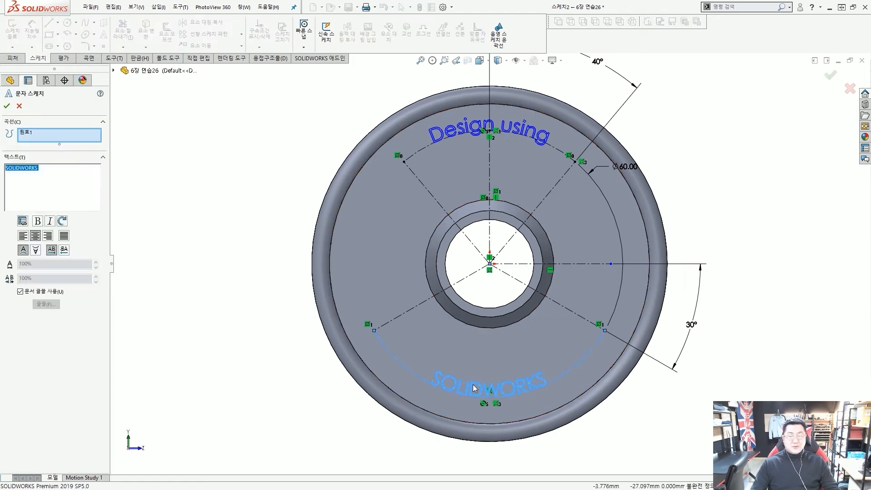
pyautogui.write('T')
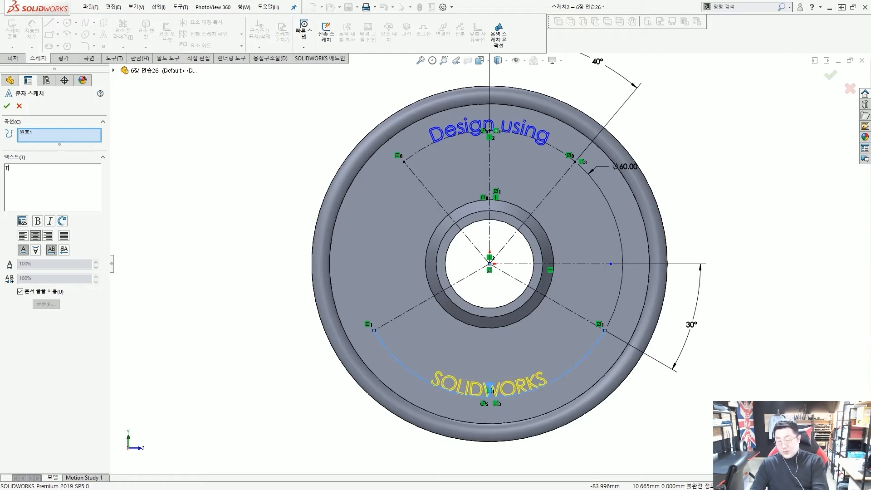
pyautogui.write('송미')
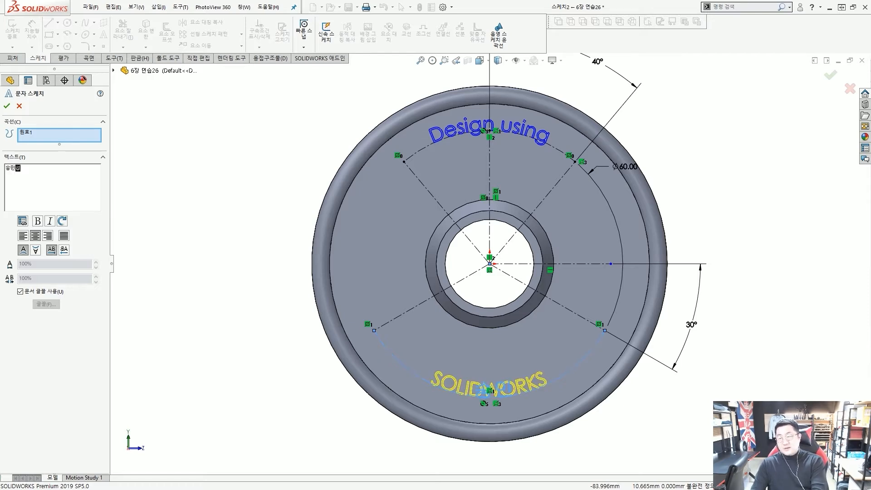
pyautogui.click(181, 172)
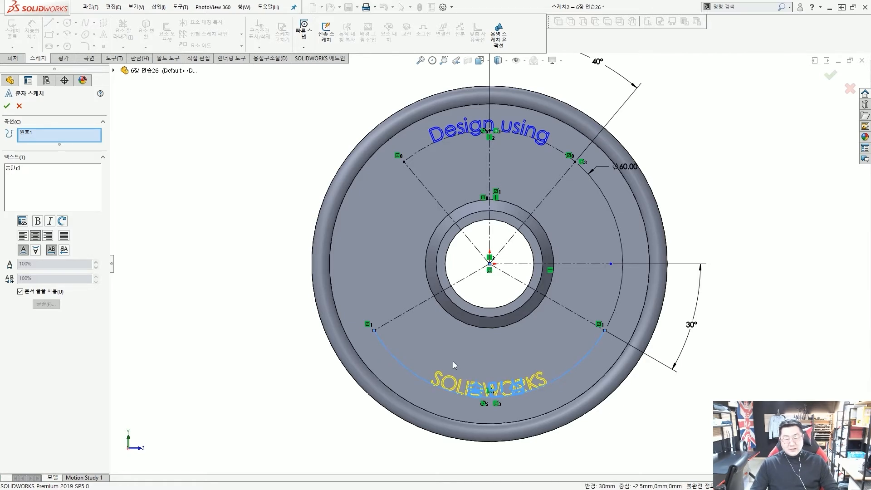
pyautogui.scroll(-5, 454, 365)
pyautogui.scroll(6, 481, 254)
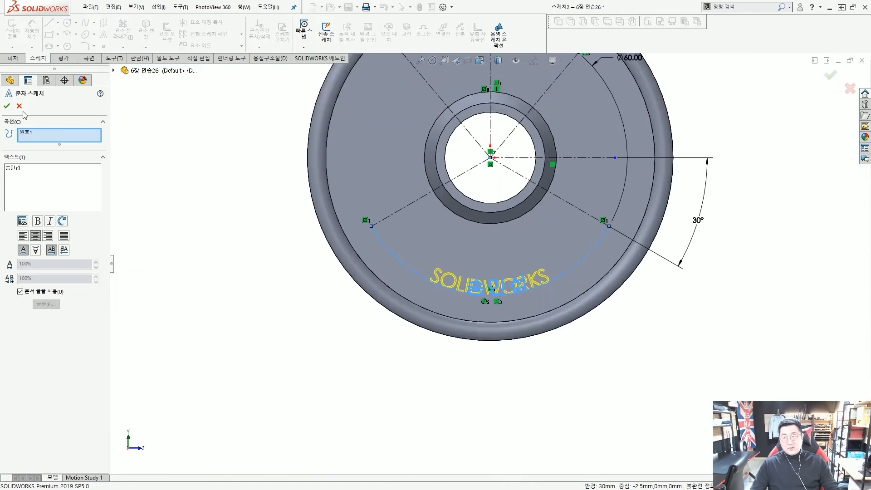
pyautogui.click(7, 106)
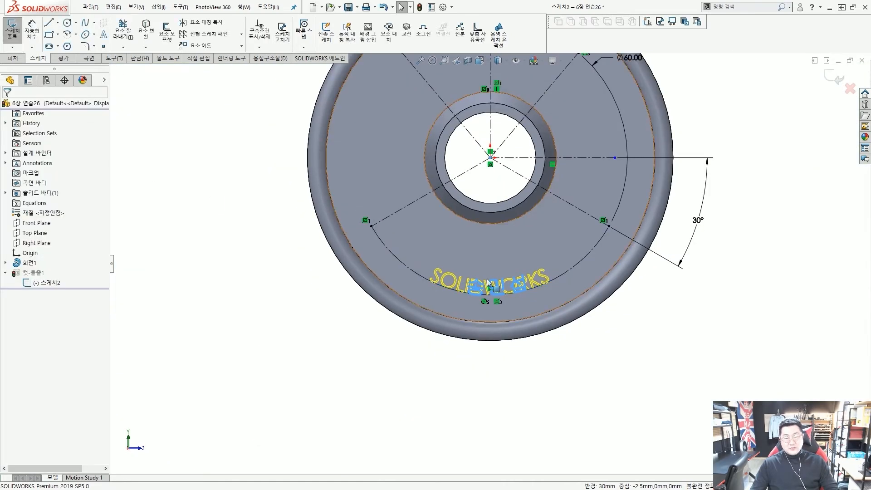
# Check the replaced text along the lower arc and exit the sketch to rebuild the engraved cut.
pyautogui.scroll(-3, 490, 288)
pyautogui.scroll(4, 573, 305)
pyautogui.scroll(-7, 454, 291)
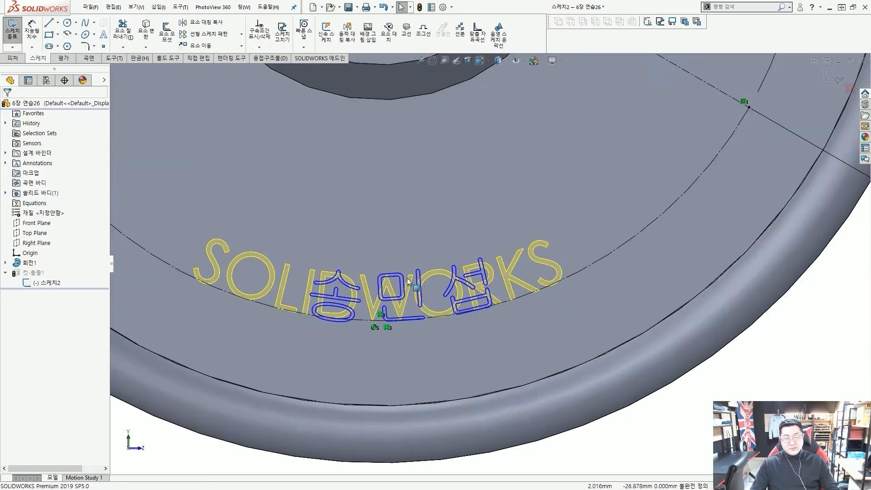
pyautogui.scroll(6, 402, 284)
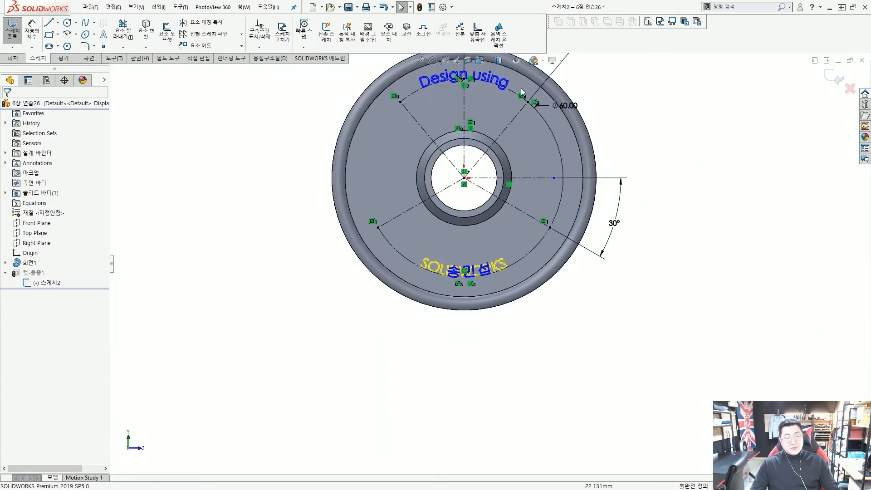
pyautogui.press('f')
pyautogui.click(823, 83)
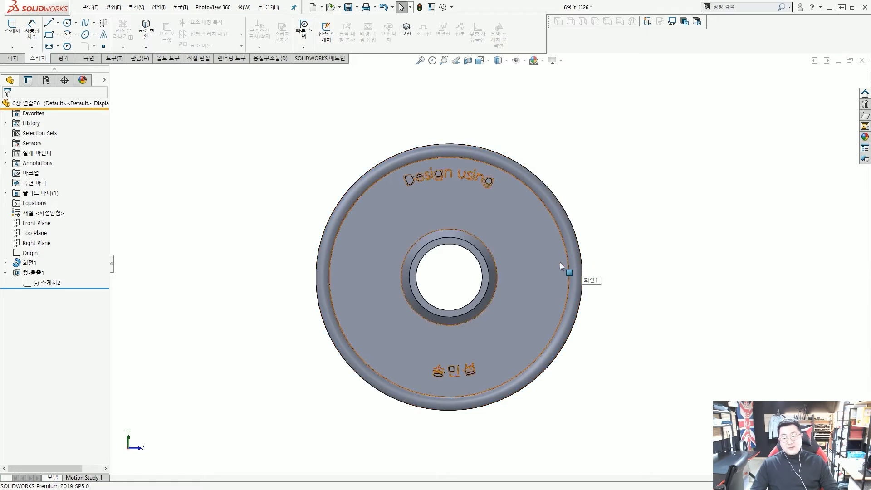
# Reopen the cut's text sketch for editing and examine the letter outlines of the upper "Design using" text.
pyautogui.click(51, 284)
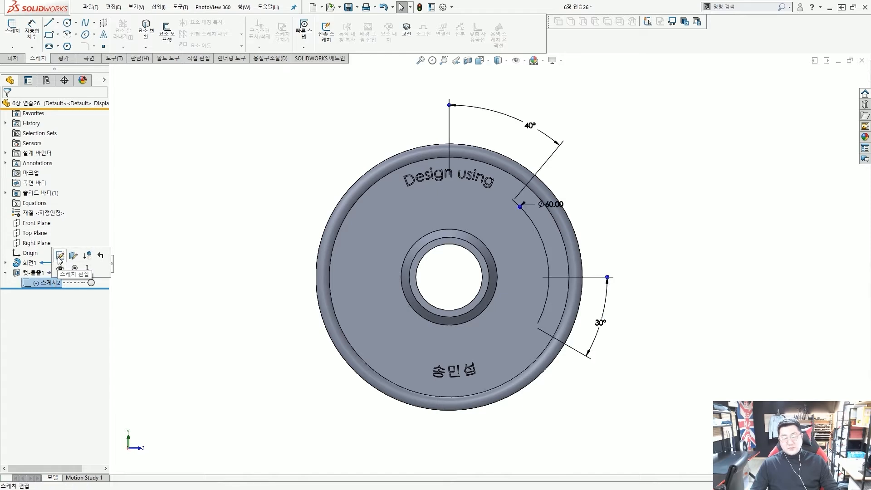
pyautogui.click(60, 256)
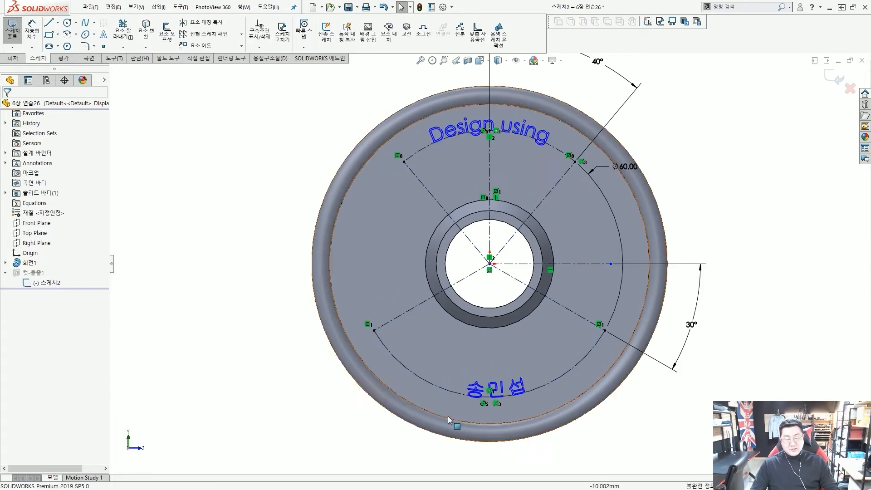
pyautogui.scroll(-1, 481, 390)
pyautogui.scroll(2, 493, 276)
pyautogui.scroll(-6, 465, 122)
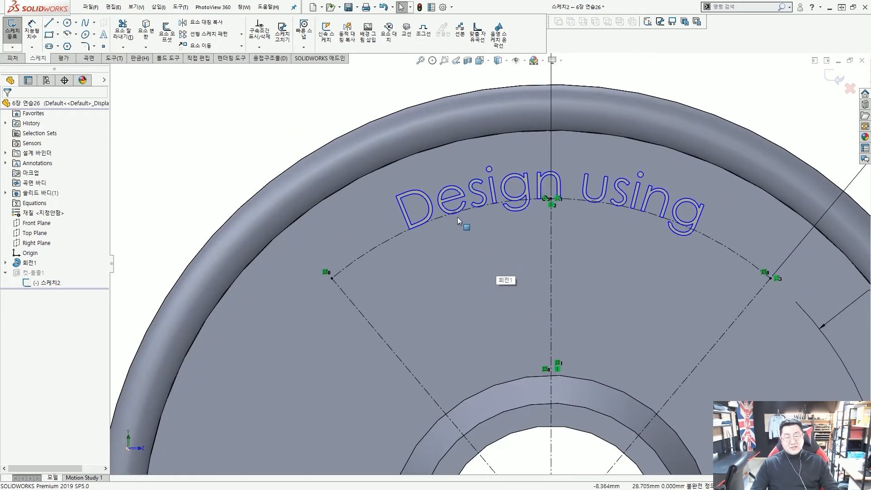
pyautogui.scroll(-3, 458, 217)
pyautogui.hotkey('ctrl', '2')
pyautogui.moveTo(404, 246)
pyautogui.mouseDown()
pyautogui.moveTo(320, 210)
pyautogui.moveTo(393, 236)
pyautogui.mouseUp()
pyautogui.moveTo(451, 228); pyautogui.dragTo(454, 182)
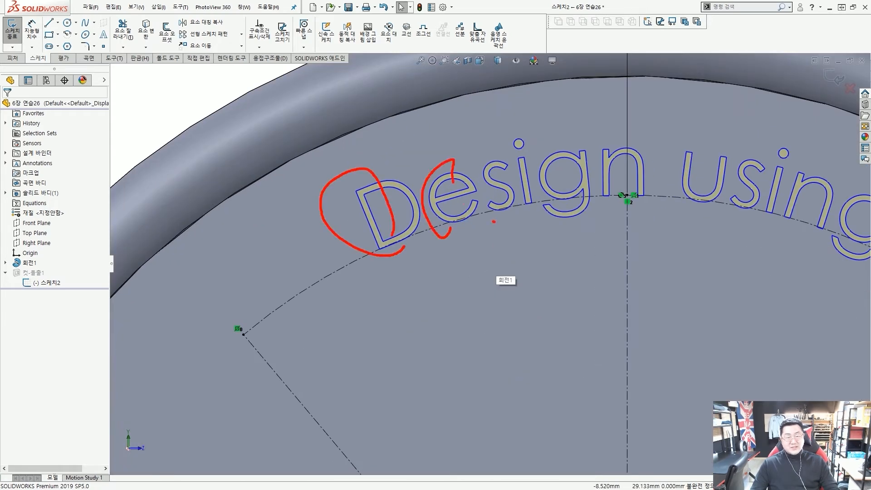
pyautogui.press('Escape')
pyautogui.scroll(8, 494, 270)
pyautogui.scroll(-2, 500, 308)
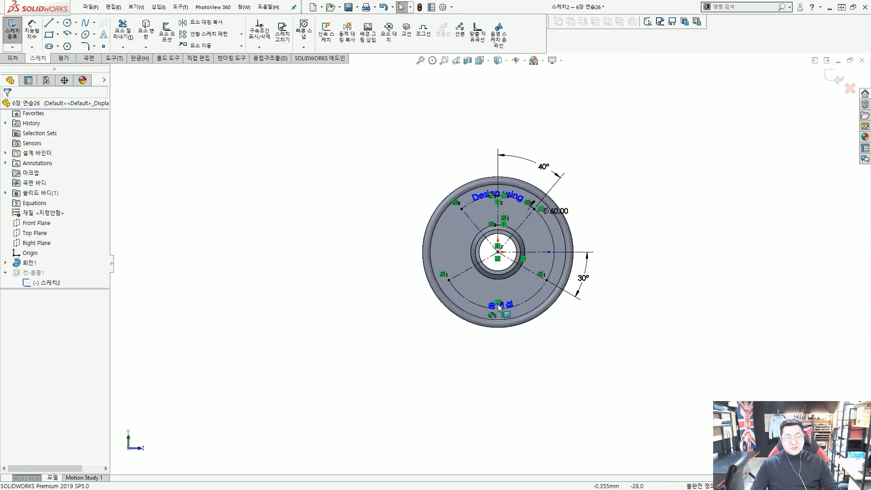
# Examine the stroke outlines of the lower Korean text for places where neighbouring contours could overlap.
pyautogui.scroll(-10, 499, 307)
pyautogui.hotkey('ctrl', '2')
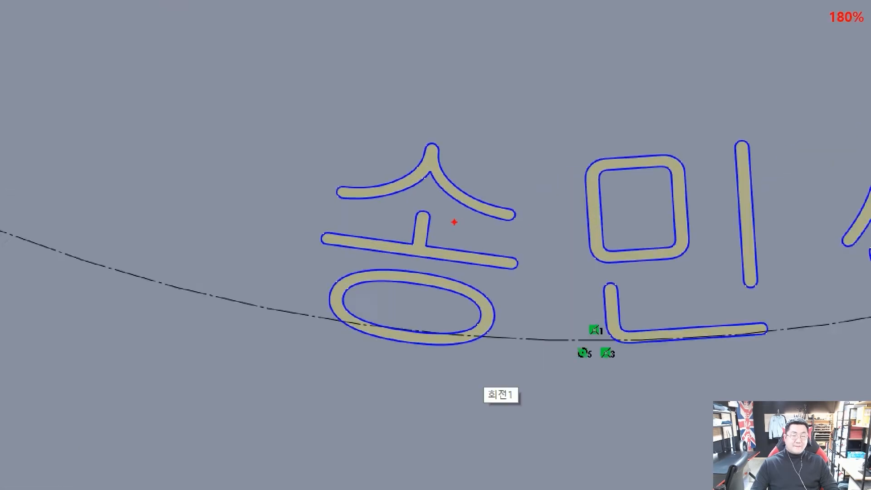
pyautogui.moveTo(435, 218)
pyautogui.mouseDown()
pyautogui.moveTo(433, 233)
pyautogui.moveTo(424, 169)
pyautogui.moveTo(434, 246)
pyautogui.mouseUp()
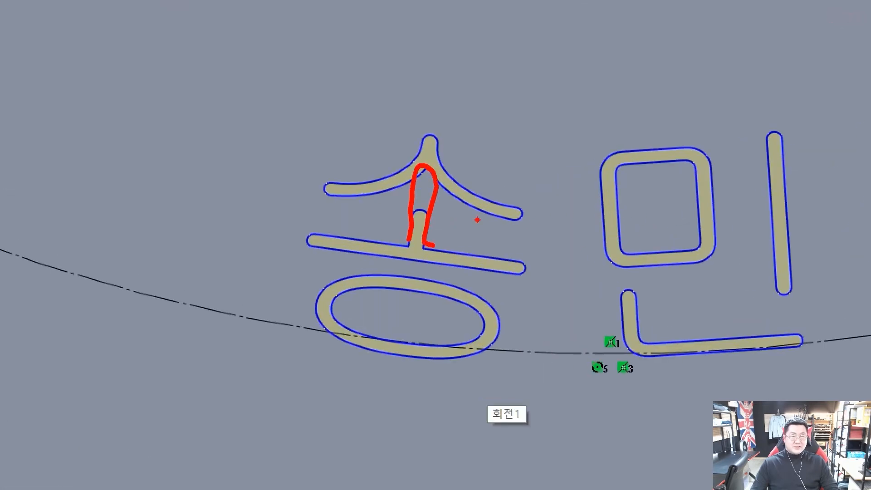
pyautogui.moveTo(431, 158); pyautogui.dragTo(433, 230)
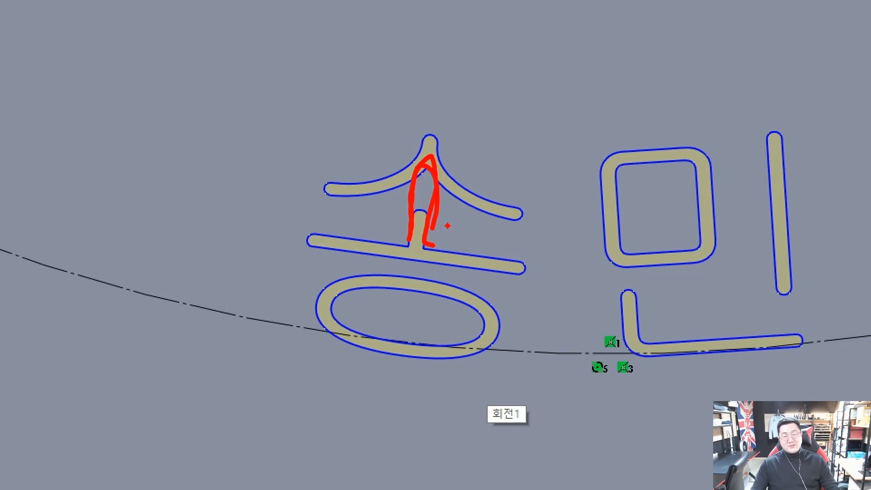
pyautogui.press('Escape')
pyautogui.scroll(3, 451, 228)
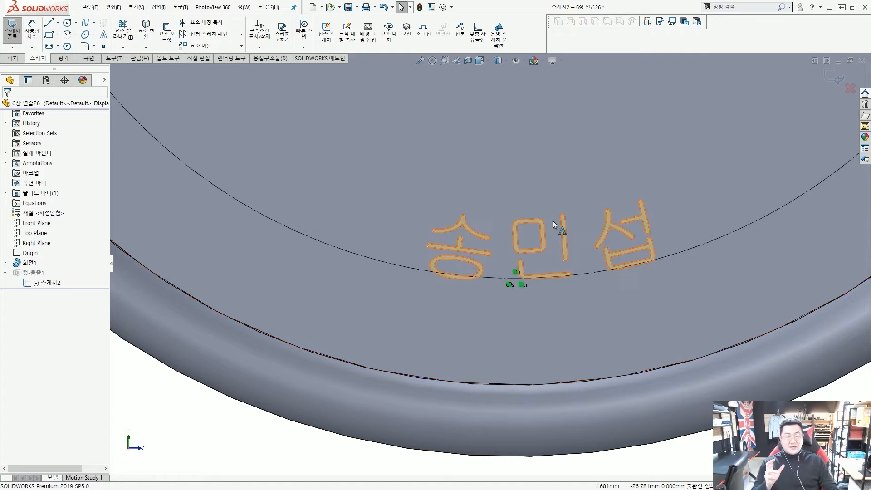
pyautogui.scroll(-2, 636, 222)
pyautogui.scroll(-3, 632, 221)
pyautogui.hotkey('ctrl', '1')
pyautogui.scroll(6, 551, 238)
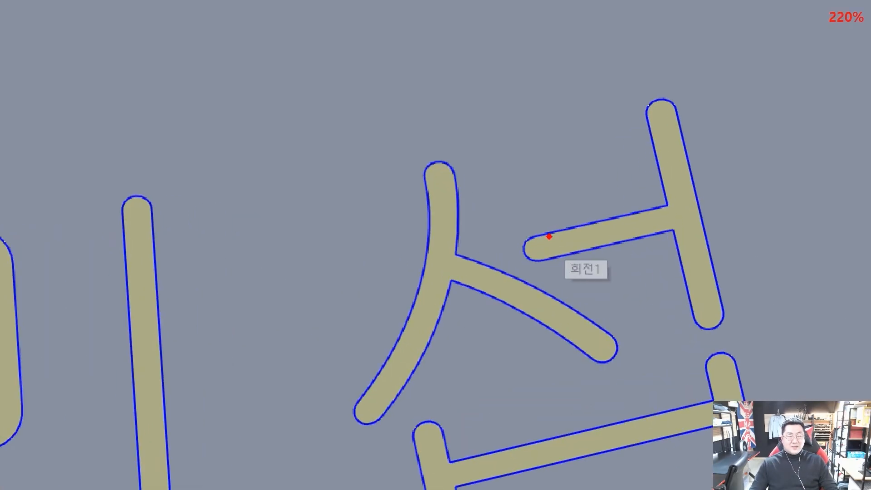
pyautogui.moveTo(553, 235)
pyautogui.mouseDown()
pyautogui.moveTo(482, 247)
pyautogui.moveTo(503, 272)
pyautogui.moveTo(610, 244)
pyautogui.mouseUp()
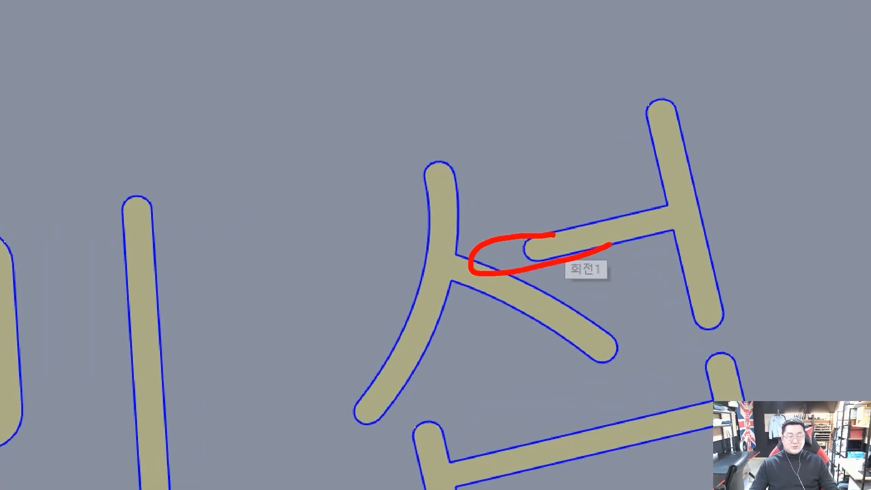
pyautogui.press('Escape')
pyautogui.scroll(6, 549, 249)
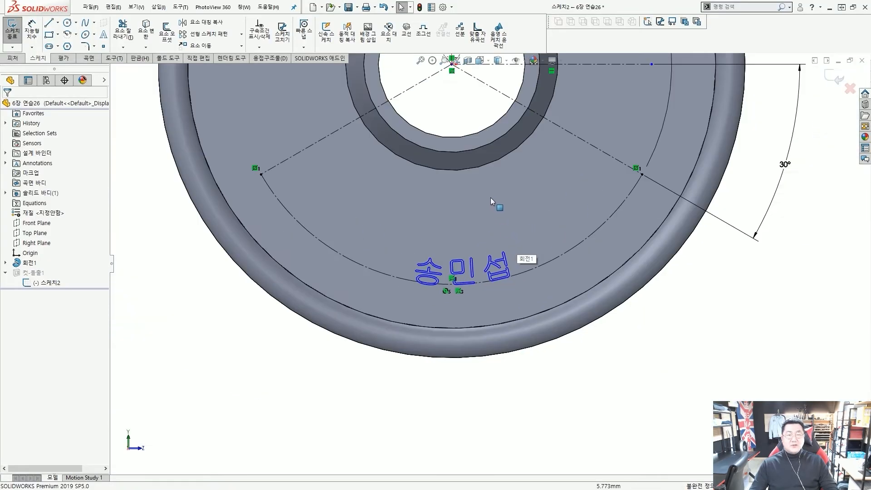
pyautogui.scroll(-4, 482, 173)
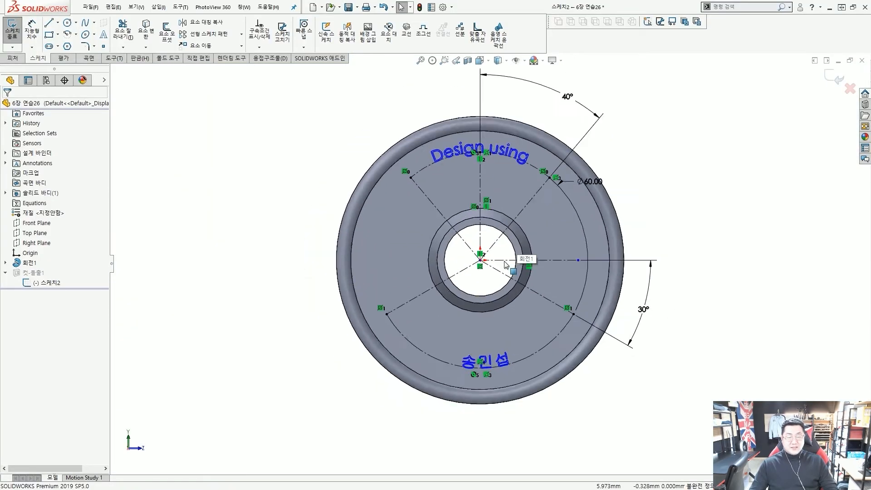
pyautogui.scroll(1, 414, 214)
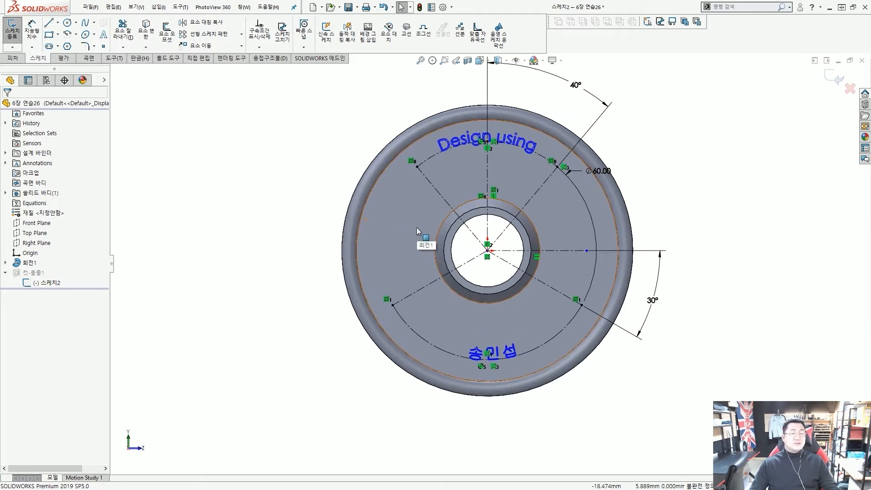
pyautogui.scroll(-4, 505, 165)
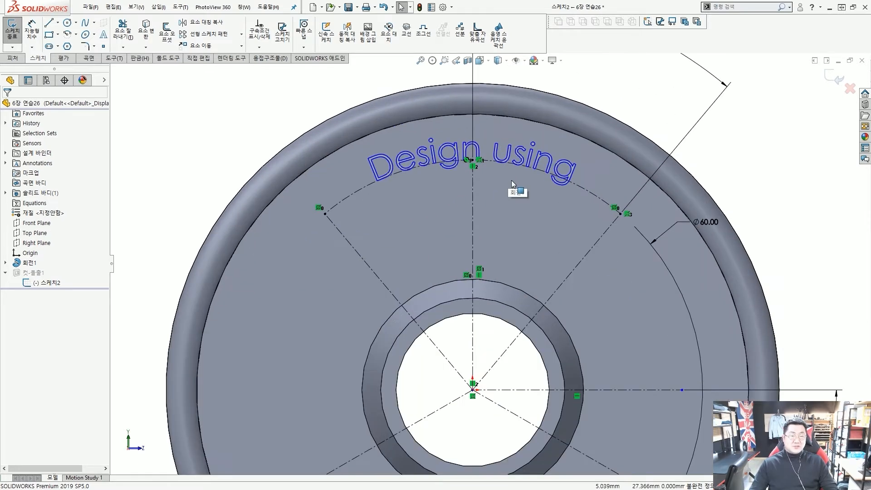
pyautogui.scroll(5, 500, 189)
pyautogui.scroll(-2, 505, 262)
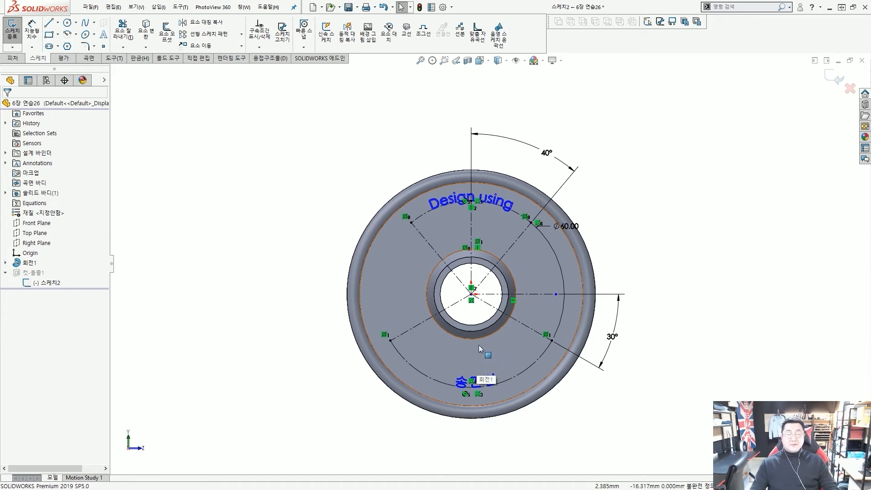
# Check the contours of the lower Korean text once more and exit the sketch to rebuild the engraved cut.
pyautogui.press('f')
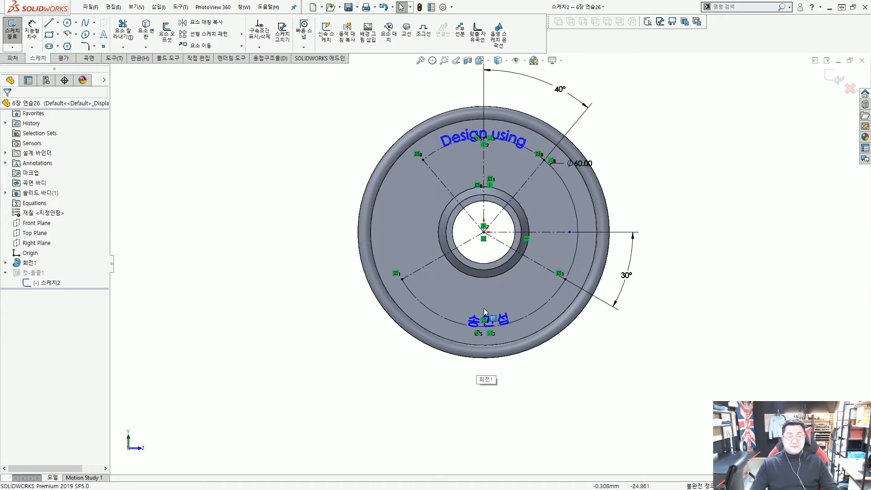
pyautogui.scroll(-5, 486, 313)
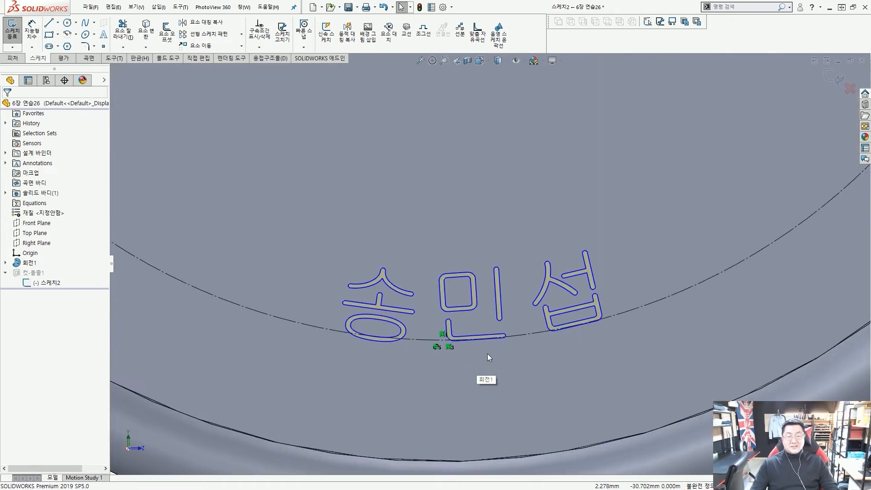
pyautogui.hotkey('ctrl', '2')
pyautogui.moveTo(322, 246)
pyautogui.keyDown('ctrl'); pyautogui.mouseDown()
pyautogui.moveTo(543, 341)
pyautogui.moveTo(626, 366)
pyautogui.moveTo(686, 370)
pyautogui.mouseUp(); pyautogui.keyUp('ctrl')
pyautogui.keyDown('ctrl'); pyautogui.keyDown('shift'); pyautogui.moveTo(667, 298); pyautogui.dragTo(698, 312); pyautogui.keyUp('shift'); pyautogui.keyUp('ctrl')
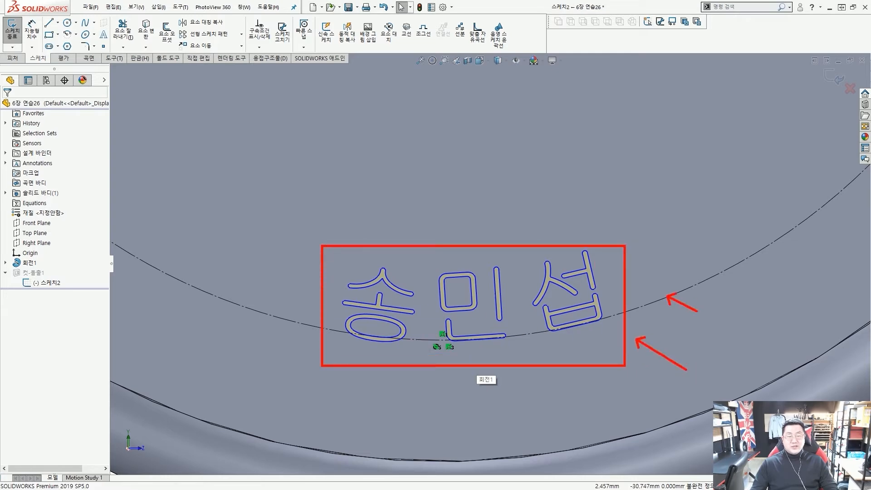
pyautogui.keyDown('ctrl'); pyautogui.keyDown('shift'); pyautogui.moveTo(643, 260); pyautogui.dragTo(694, 275); pyautogui.keyUp('shift'); pyautogui.keyUp('ctrl')
pyautogui.press('Escape')
pyautogui.scroll(8, 604, 239)
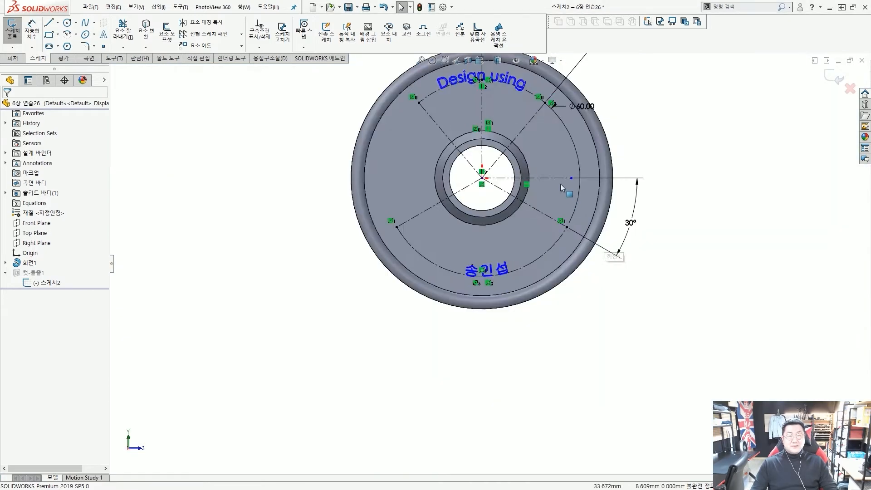
pyautogui.scroll(2, 561, 184)
pyautogui.scroll(-4, 573, 164)
pyautogui.click(827, 76)
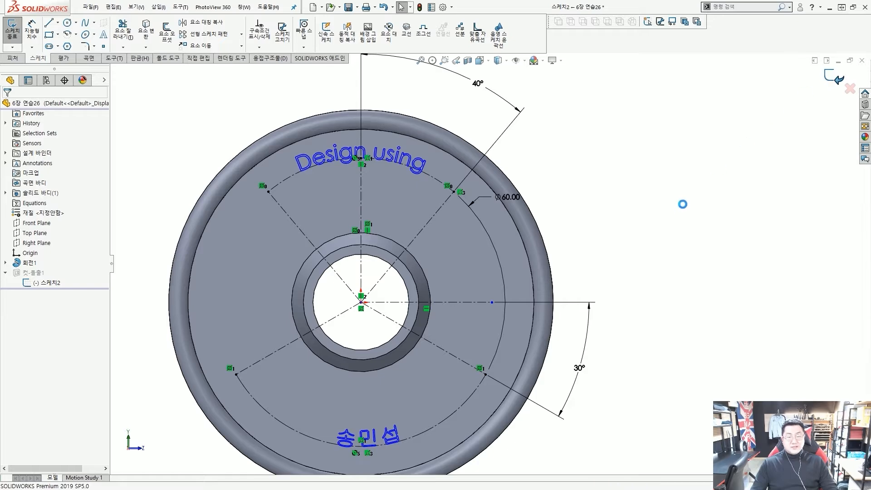
# Inspect the engraved texts on the recessed face and the wheel's outer cylindrical surface.
pyautogui.moveTo(428, 320)
pyautogui.mouseDown(button='middle')
pyautogui.moveTo(420, 254)
pyautogui.moveTo(387, 271)
pyautogui.moveTo(421, 285)
pyautogui.moveTo(422, 216)
pyautogui.moveTo(419, 272)
pyautogui.moveTo(431, 301)
pyautogui.mouseUp(button='middle')
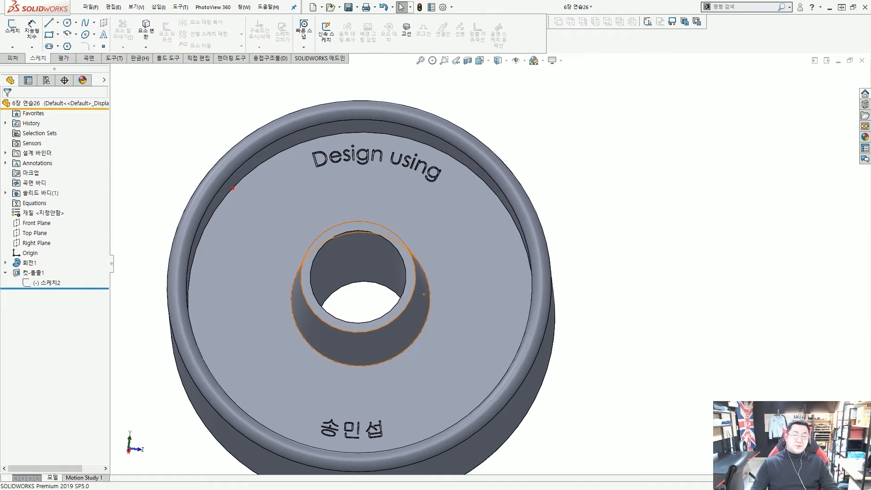
pyautogui.moveTo(233, 188); pyautogui.dragTo(248, 278)
pyautogui.moveTo(287, 196); pyautogui.dragTo(312, 235)
pyautogui.moveTo(405, 171); pyautogui.dragTo(446, 242)
pyautogui.moveTo(461, 243); pyautogui.dragTo(475, 284)
pyautogui.press('Escape')
pyautogui.scroll(3, 454, 352)
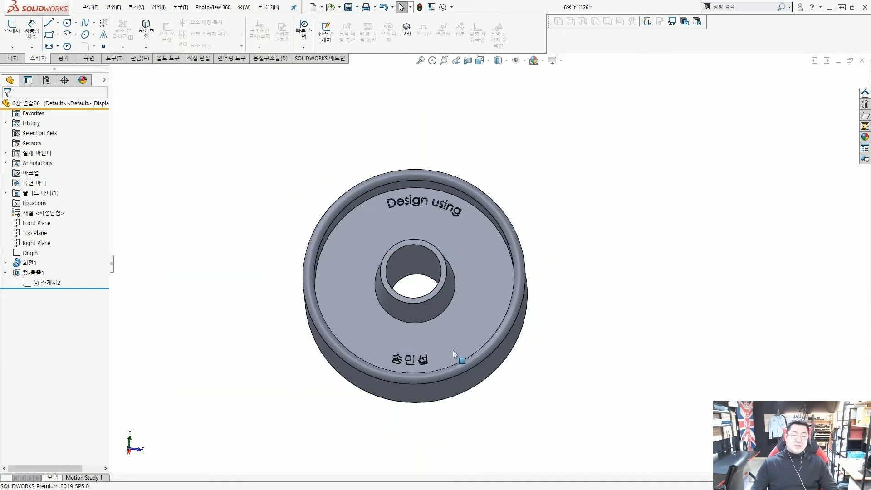
pyautogui.moveTo(453, 393); pyautogui.dragTo(436, 219, button='middle')
pyautogui.click(446, 315)
pyautogui.moveTo(300, 313); pyautogui.dragTo(400, 365, button='middle')
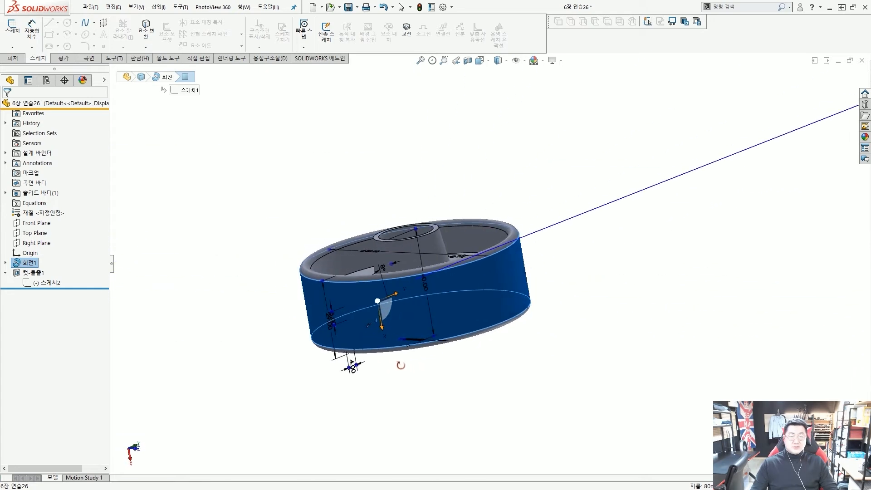
pyautogui.click(457, 179)
pyautogui.moveTo(520, 269); pyautogui.dragTo(509, 301, button='middle')
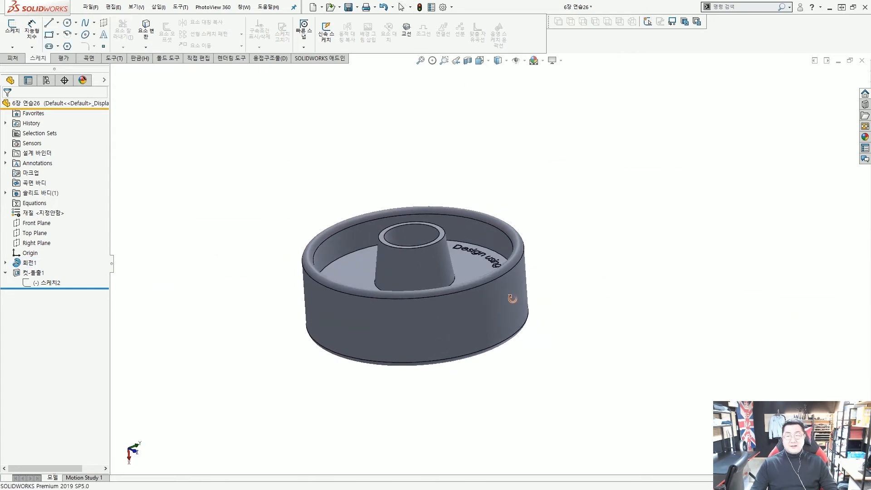
# Start a new sketch on the Front Plane.
pyautogui.click(36, 223)
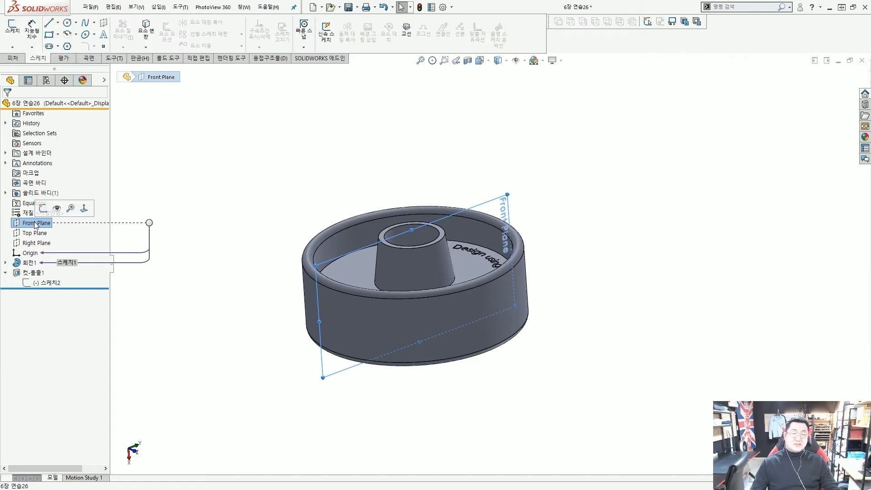
pyautogui.click(176, 209)
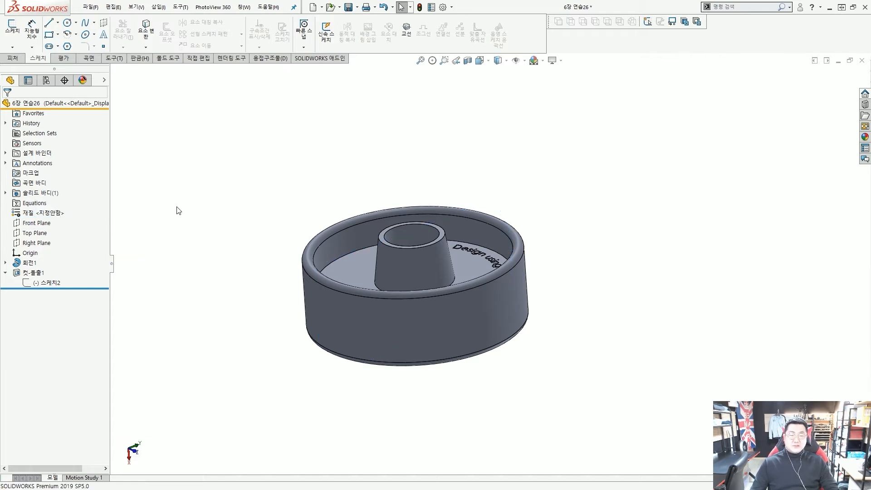
pyautogui.click(37, 223)
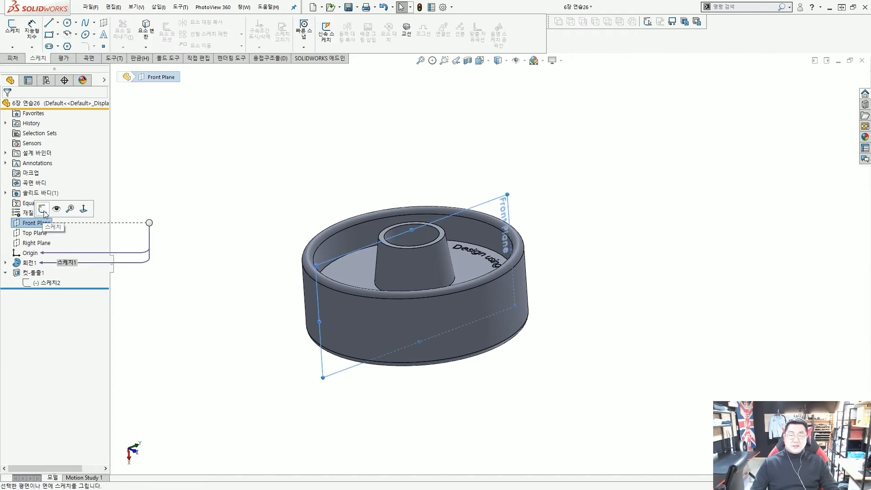
pyautogui.click(42, 210)
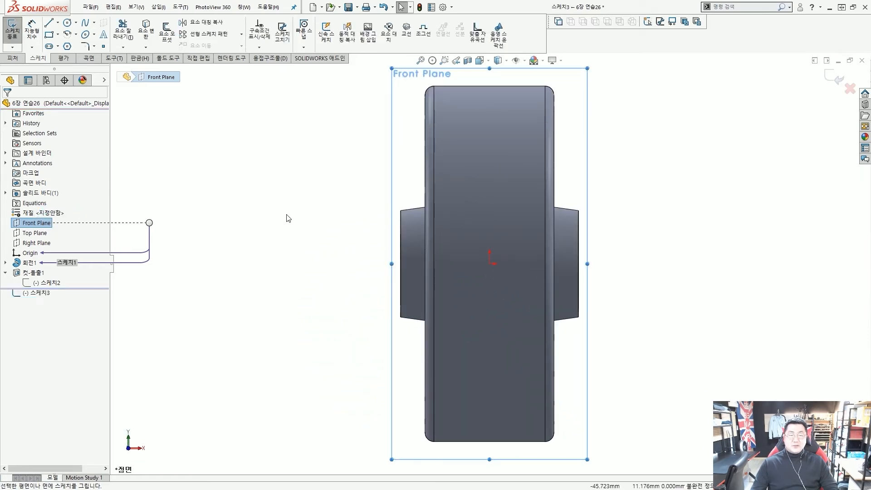
pyautogui.click(275, 212)
# Draw a vertical centerline across the wheel's full height, from the midpoint of the upper rim edge to that of the lower one.
pyautogui.click(58, 23)
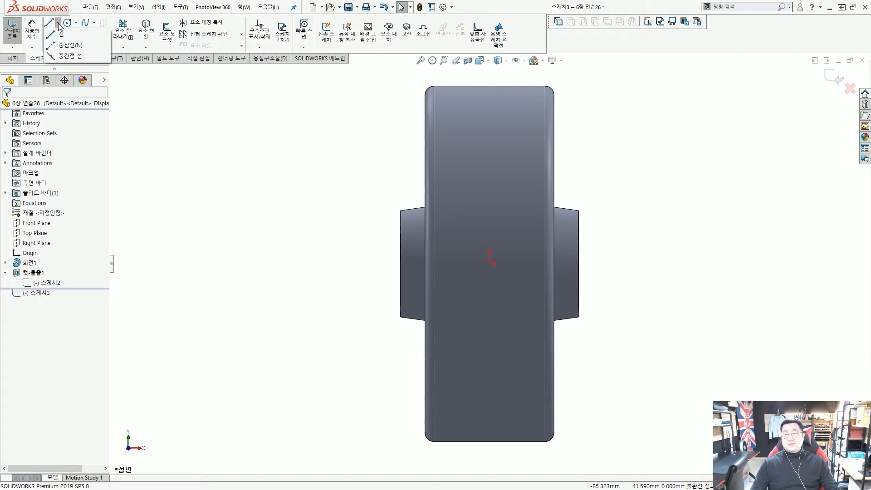
pyautogui.click(69, 45)
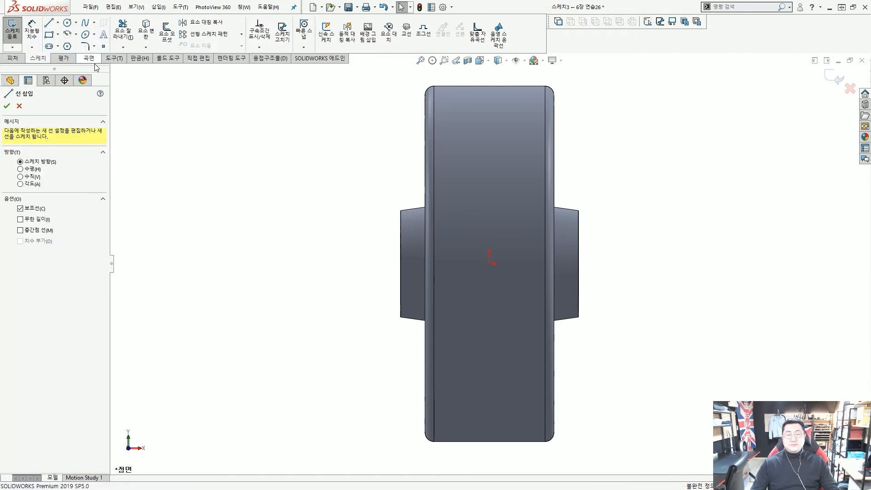
pyautogui.click(490, 85)
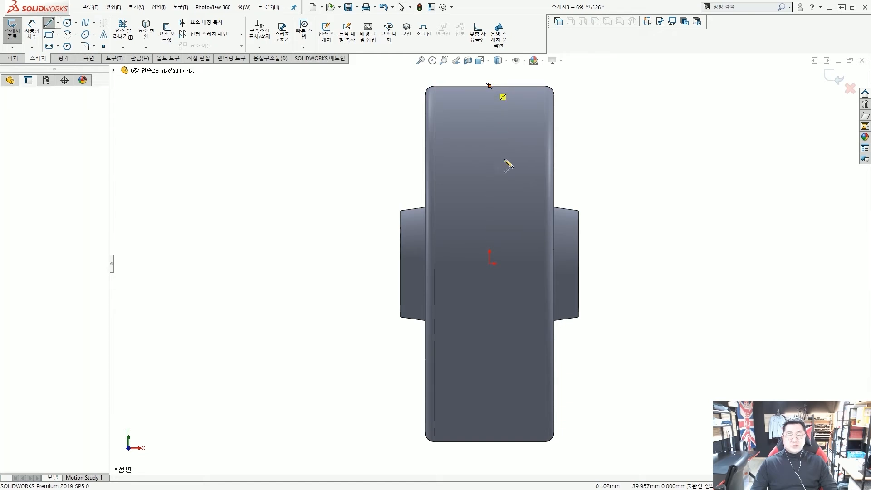
pyautogui.click(490, 441)
pyautogui.press('Escape')
pyautogui.press('Escape')
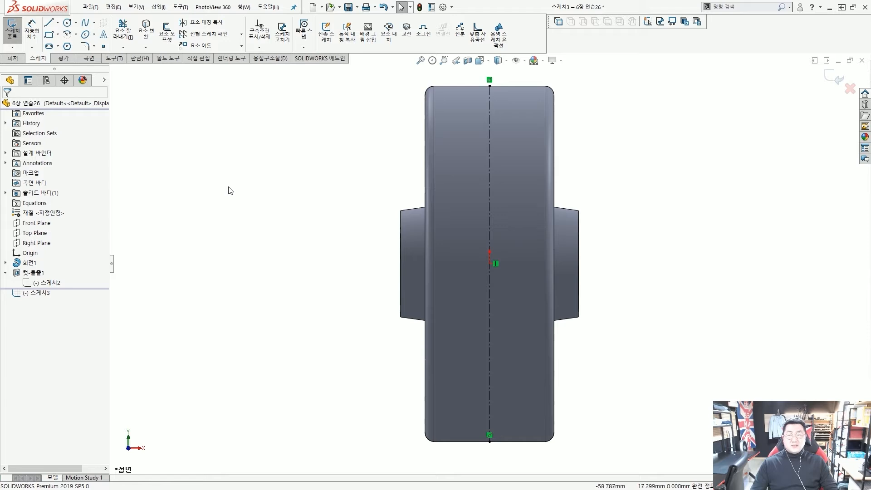
# Add the sketch text "SOLIDWORKS" running along the vertical centerline.
pyautogui.click(100, 39)
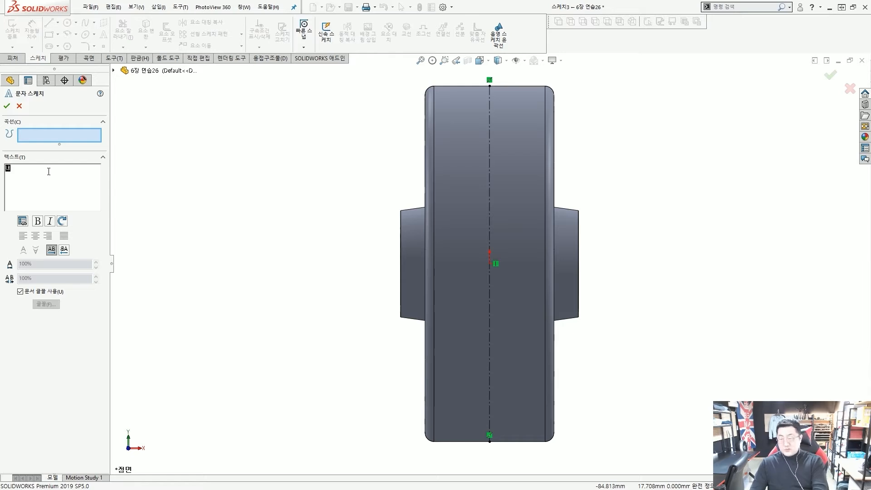
pyautogui.write('SOLIDWORKS')
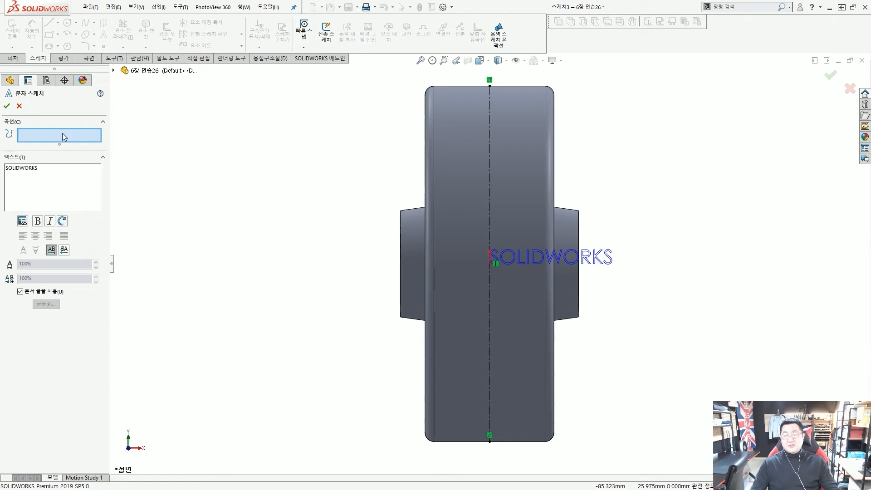
pyautogui.click(489, 142)
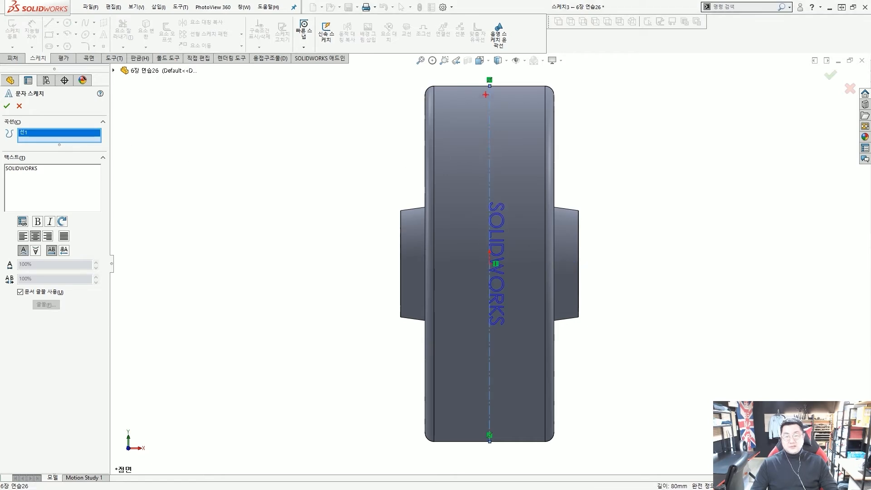
pyautogui.moveTo(490, 80); pyautogui.dragTo(490, 399)
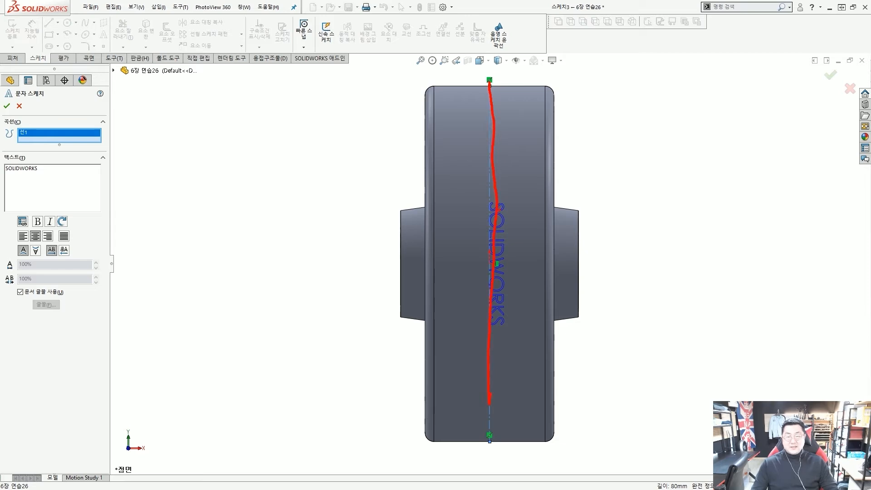
pyautogui.press('Escape')
pyautogui.scroll(2, 509, 247)
pyautogui.scroll(3, 508, 247)
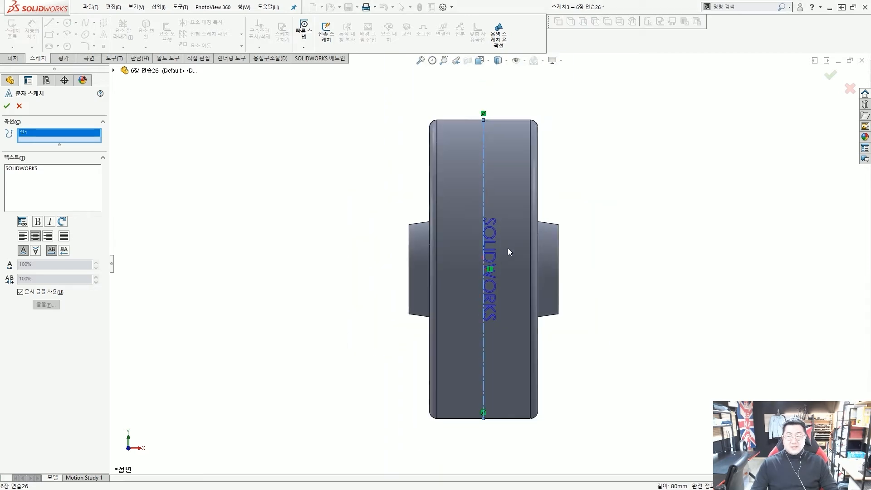
pyautogui.scroll(-3, 508, 248)
pyautogui.scroll(3, 503, 249)
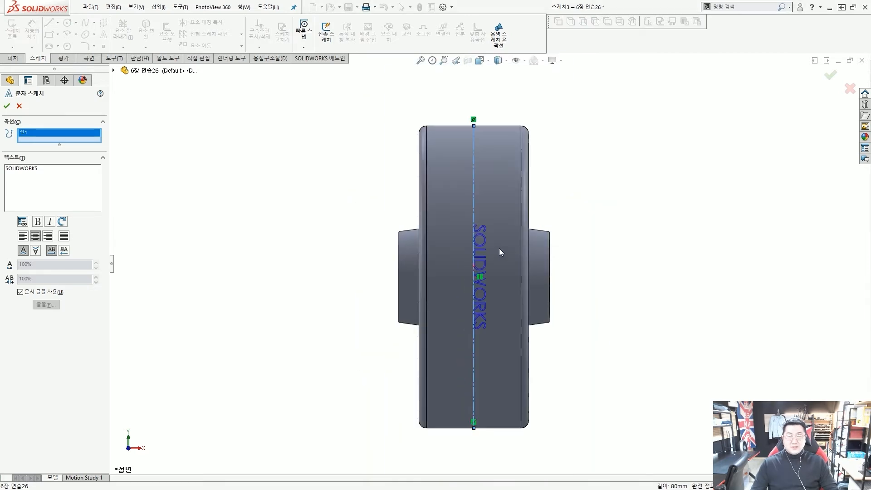
pyautogui.click(6, 106)
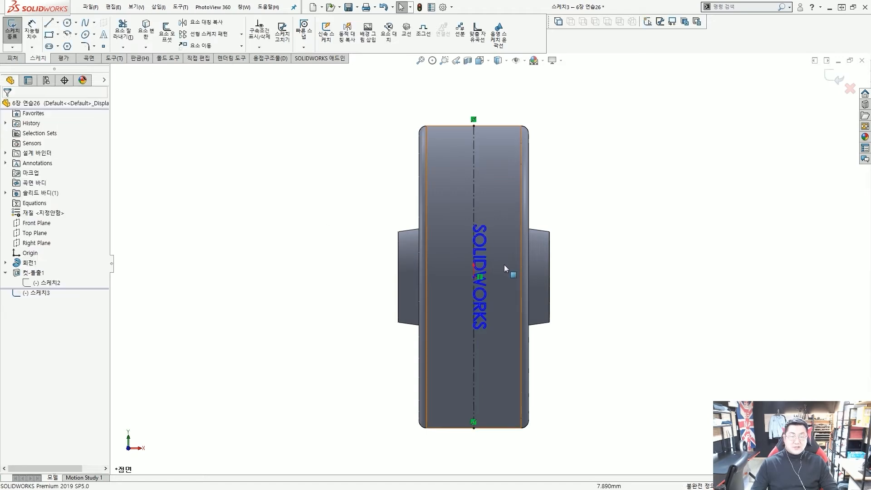
# Check where the "SOLIDWORKS" text lies relative to the outer cylindrical face and exit the sketch.
pyautogui.moveTo(505, 266); pyautogui.dragTo(438, 270, button='middle')
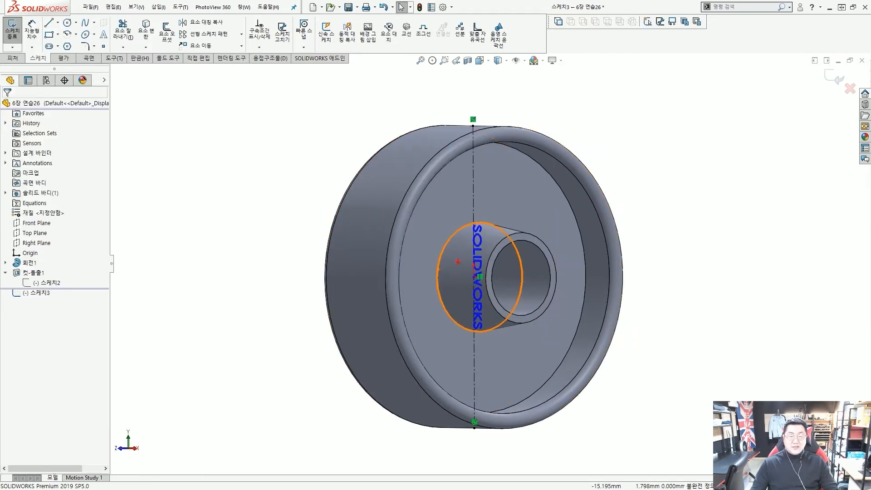
pyautogui.moveTo(389, 269); pyautogui.dragTo(488, 264)
pyautogui.moveTo(369, 345); pyautogui.dragTo(422, 157)
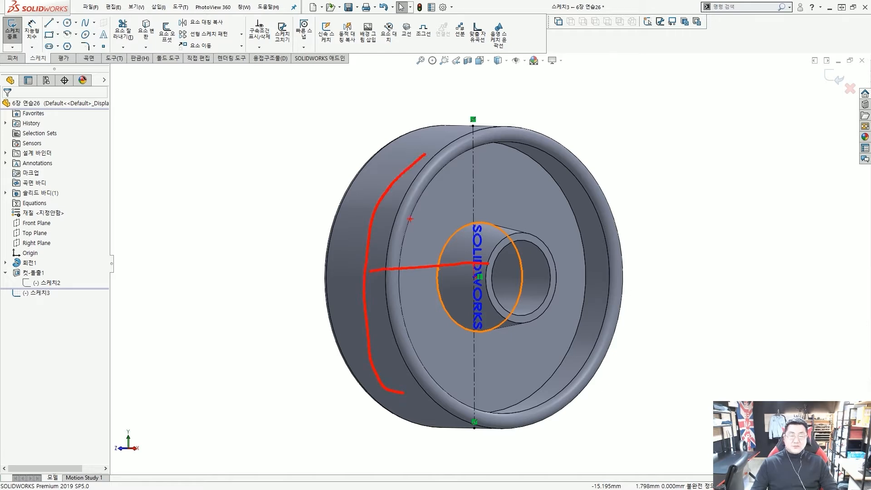
pyautogui.press('Escape')
pyautogui.moveTo(412, 220)
pyautogui.mouseDown(button='middle')
pyautogui.moveTo(463, 224)
pyautogui.moveTo(454, 218)
pyautogui.mouseUp(button='middle')
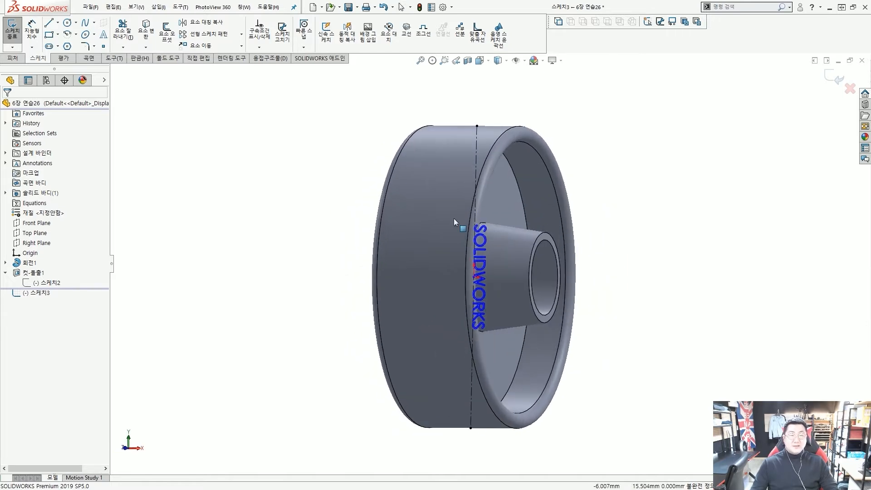
pyautogui.scroll(3, 586, 196)
pyautogui.scroll(-2, 585, 190)
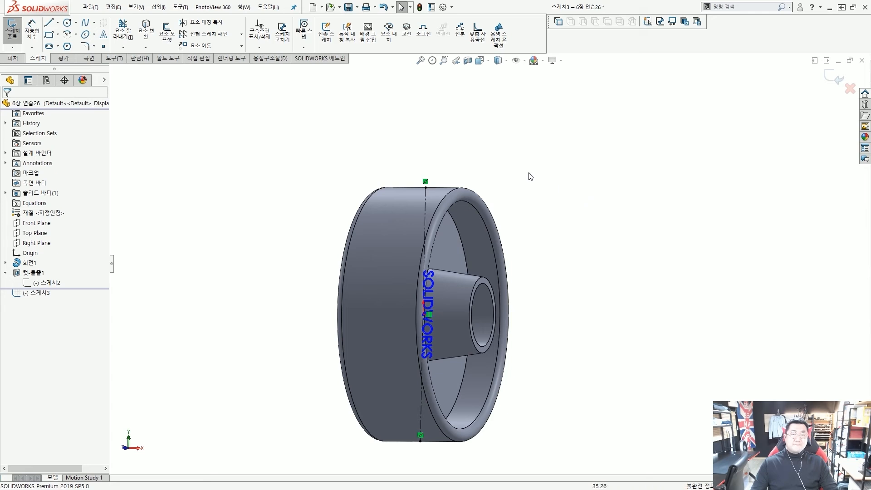
pyautogui.click(836, 80)
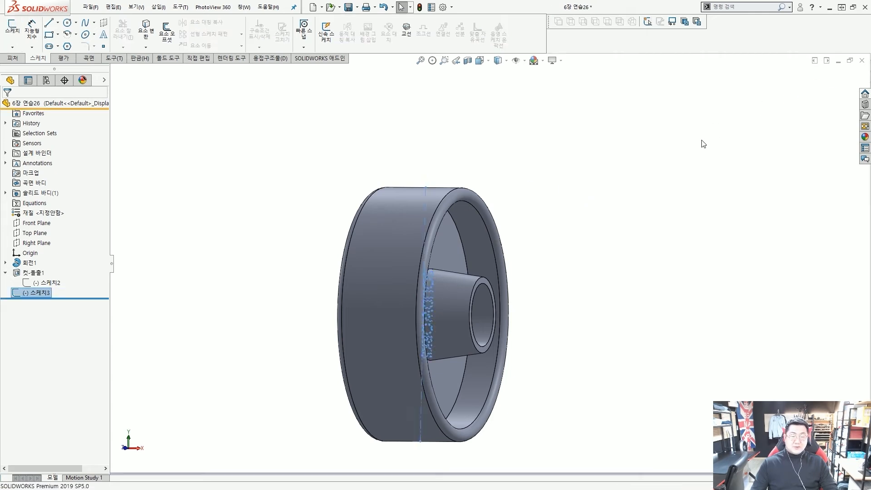
# Start a Wrap feature from the vertical "SOLIDWORKS" text sketch and set its wrap type to Emboss.
pyautogui.click(13, 59)
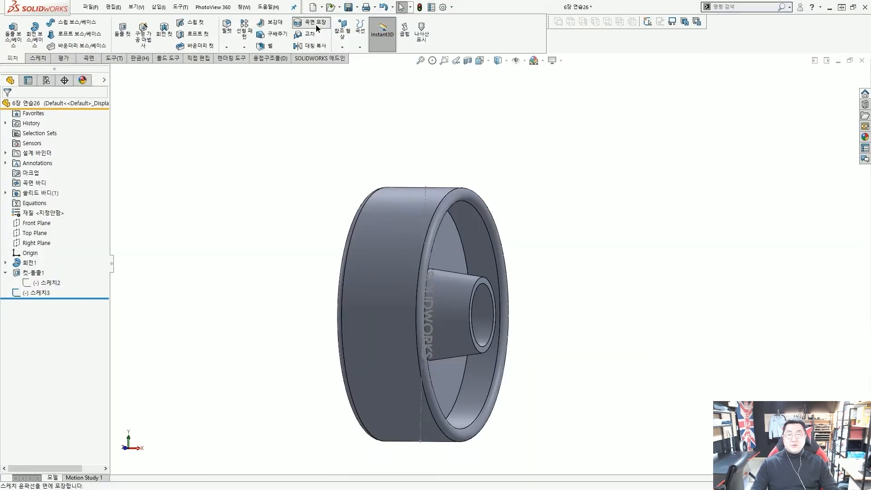
pyautogui.click(318, 29)
pyautogui.moveTo(392, 195); pyautogui.dragTo(454, 253, button='middle')
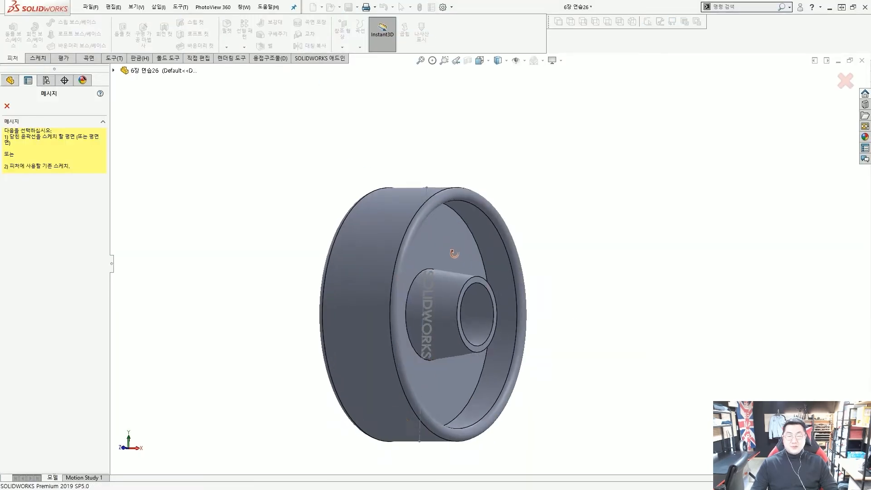
pyautogui.click(426, 197)
pyautogui.moveTo(443, 265)
pyautogui.mouseDown()
pyautogui.moveTo(423, 227)
pyautogui.moveTo(68, 183)
pyautogui.moveTo(104, 189)
pyautogui.mouseUp()
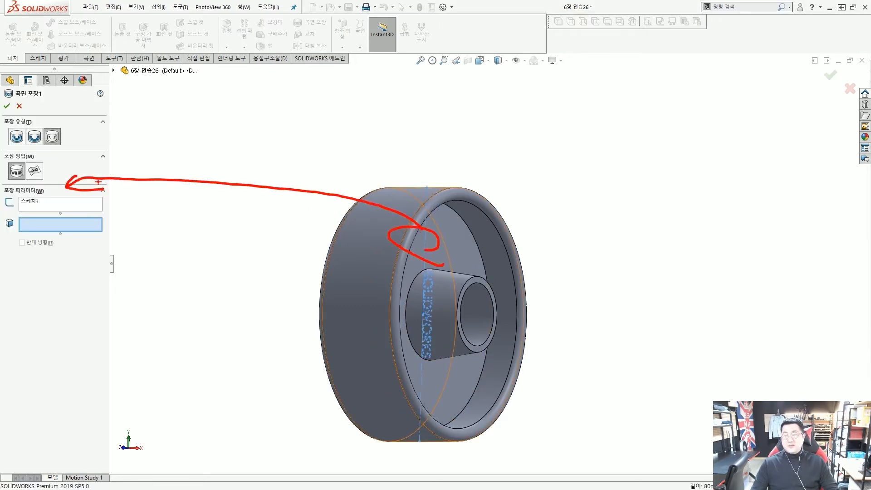
pyautogui.press('Escape')
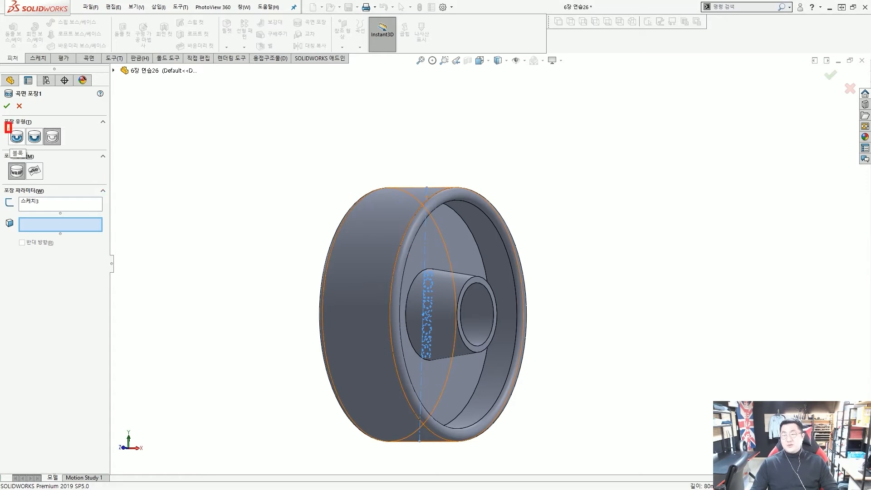
pyautogui.moveTo(6, 123)
pyautogui.mouseDown()
pyautogui.moveTo(25, 144)
pyautogui.moveTo(42, 145)
pyautogui.mouseUp()
pyautogui.press('Escape')
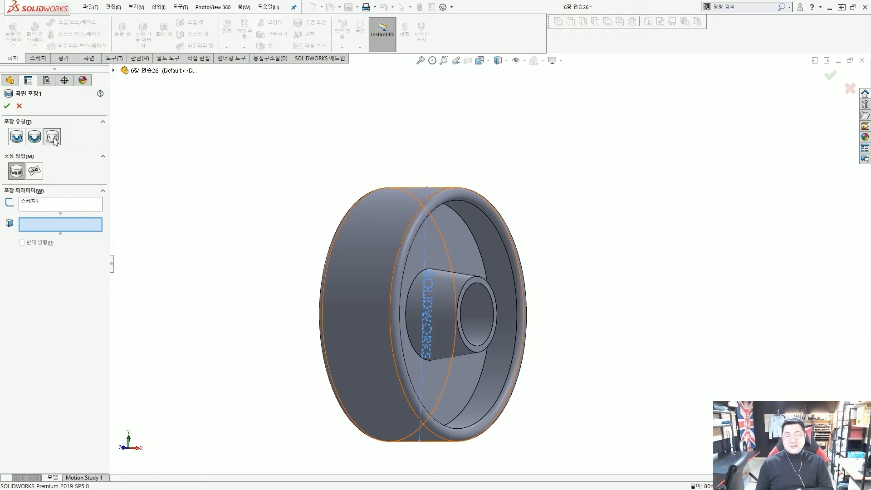
pyautogui.click(16, 137)
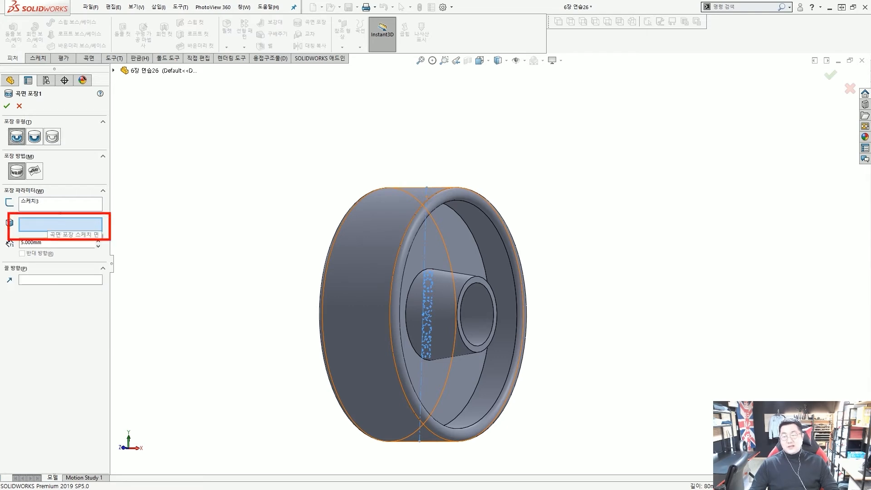
# Choose the wheel's outer cylindrical face as the wrap target and check the text preview along its curvature.
pyautogui.click(362, 264)
pyautogui.moveTo(362, 279); pyautogui.dragTo(295, 276, button='middle')
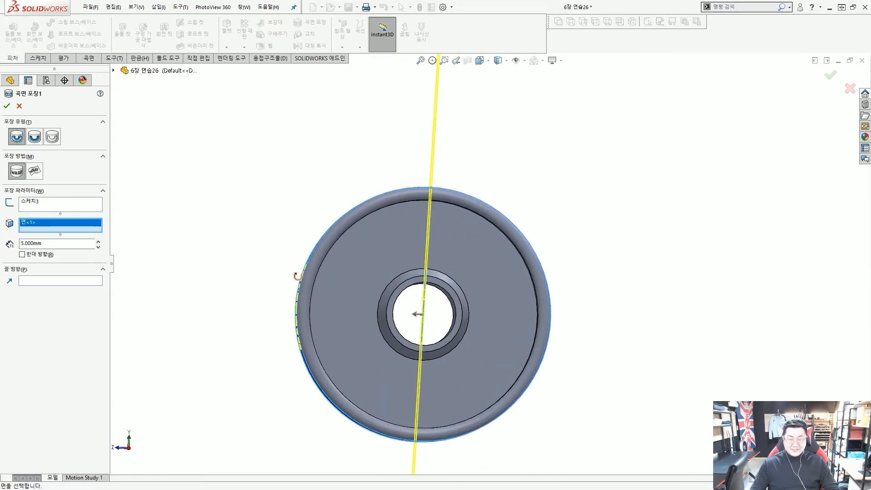
pyautogui.scroll(-2, 324, 306)
pyautogui.scroll(-2, 323, 304)
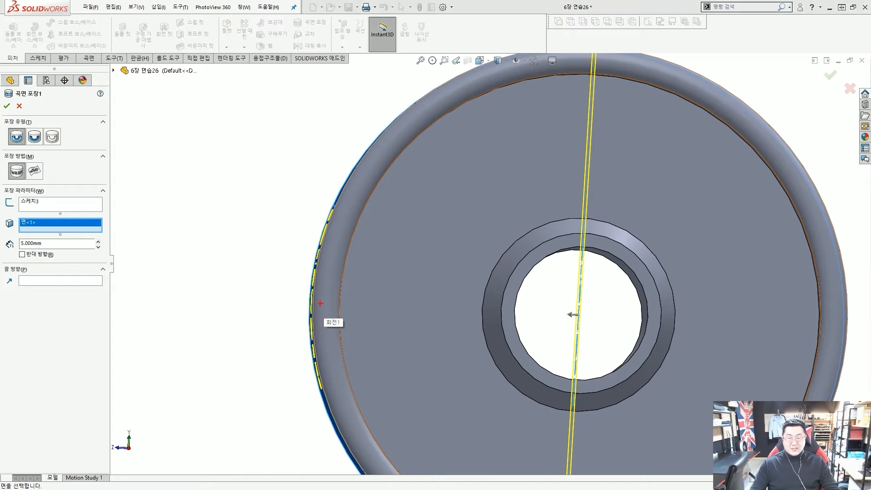
pyautogui.moveTo(589, 305)
pyautogui.mouseDown()
pyautogui.moveTo(321, 202)
pyautogui.moveTo(472, 279)
pyautogui.moveTo(333, 235)
pyautogui.mouseUp()
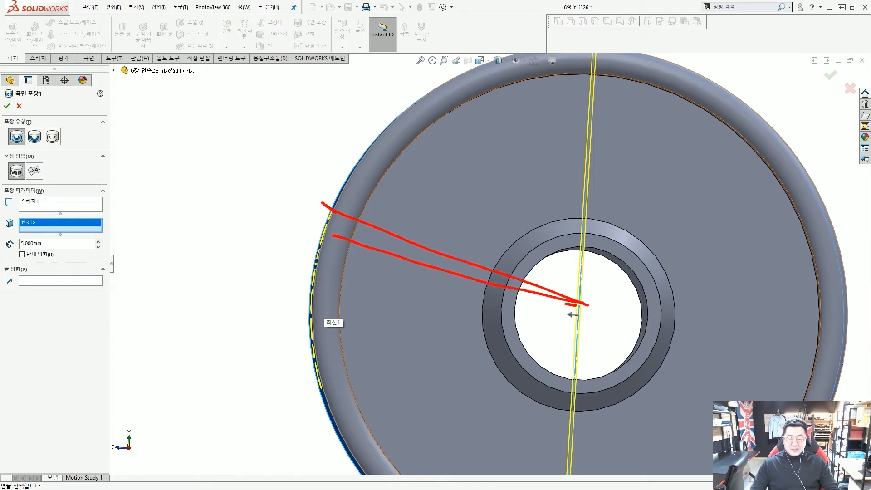
pyautogui.moveTo(577, 304)
pyautogui.mouseDown()
pyautogui.moveTo(310, 287)
pyautogui.moveTo(452, 326)
pyautogui.moveTo(325, 348)
pyautogui.mouseUp()
pyautogui.moveTo(565, 316)
pyautogui.mouseDown()
pyautogui.moveTo(366, 386)
pyautogui.moveTo(336, 386)
pyautogui.mouseUp()
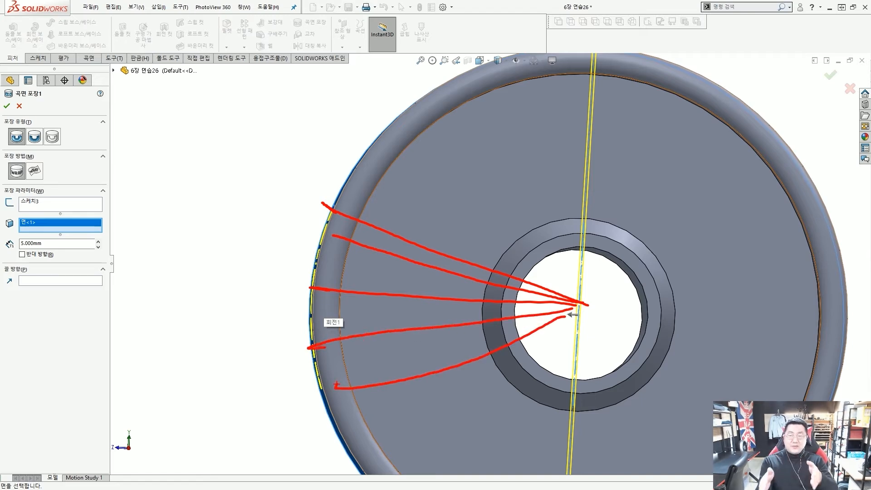
pyautogui.press('Escape')
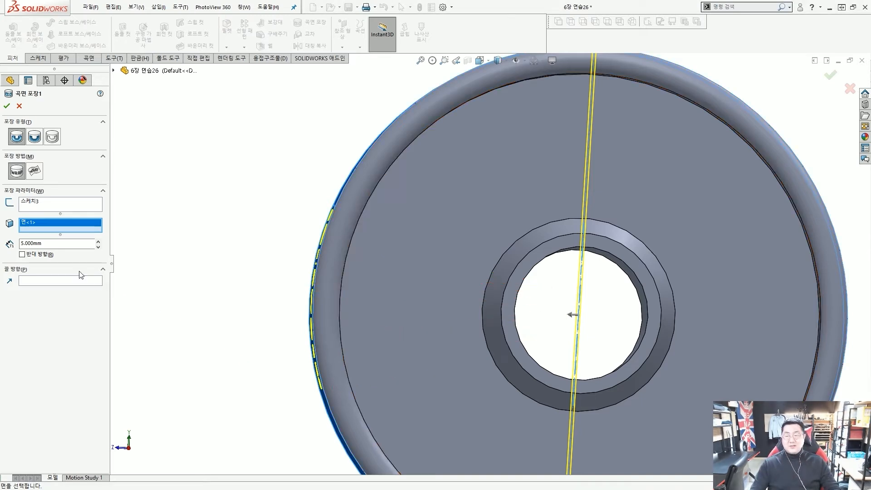
# Set the emboss thickness to 1 mm, complete the wrap and inspect the raised letters on the outer face.
pyautogui.doubleClick(34, 244)
pyautogui.write('1')
pyautogui.press('Return')
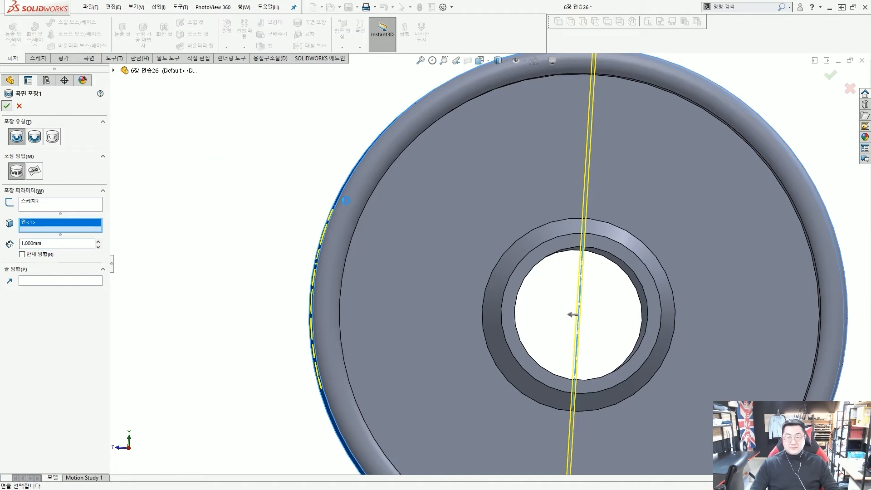
pyautogui.moveTo(347, 200); pyautogui.dragTo(380, 233, button='middle')
pyautogui.moveTo(354, 156)
pyautogui.mouseDown()
pyautogui.moveTo(278, 291)
pyautogui.moveTo(308, 416)
pyautogui.mouseUp()
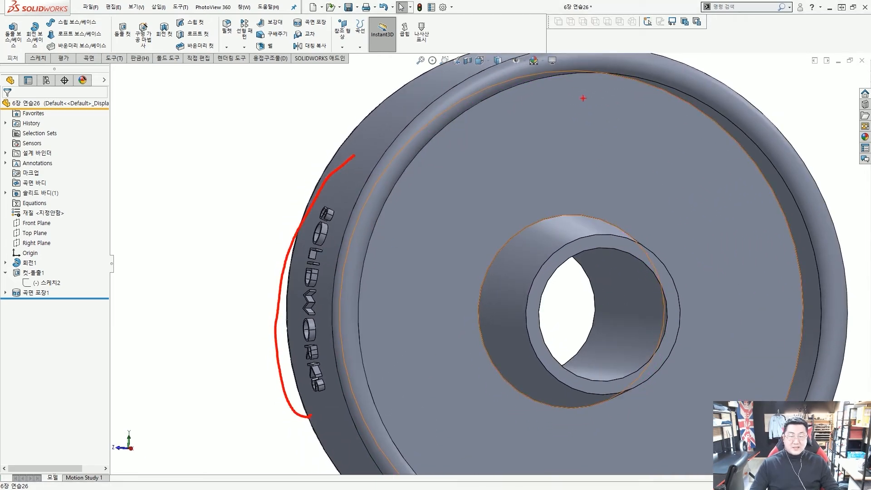
pyautogui.moveTo(578, 57); pyautogui.dragTo(577, 451)
pyautogui.moveTo(341, 322); pyautogui.dragTo(584, 318)
pyautogui.moveTo(362, 301)
pyautogui.mouseDown()
pyautogui.moveTo(332, 320)
pyautogui.moveTo(370, 328)
pyautogui.mouseUp()
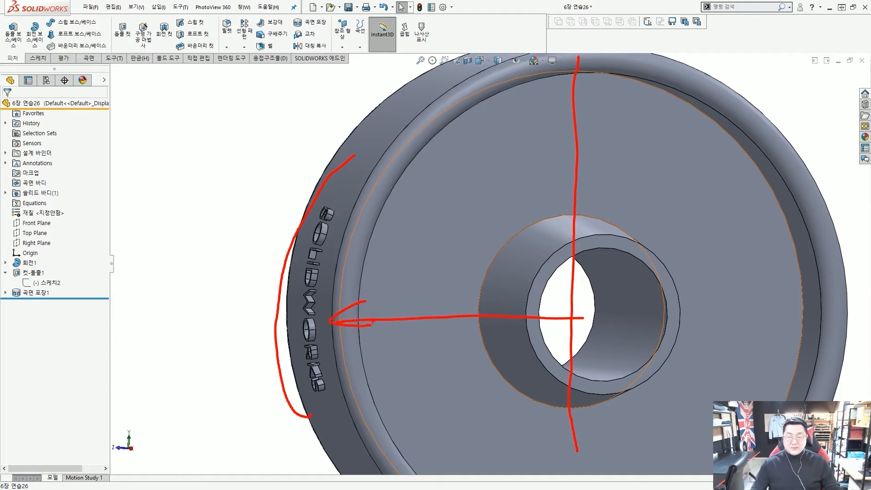
pyautogui.press('Escape')
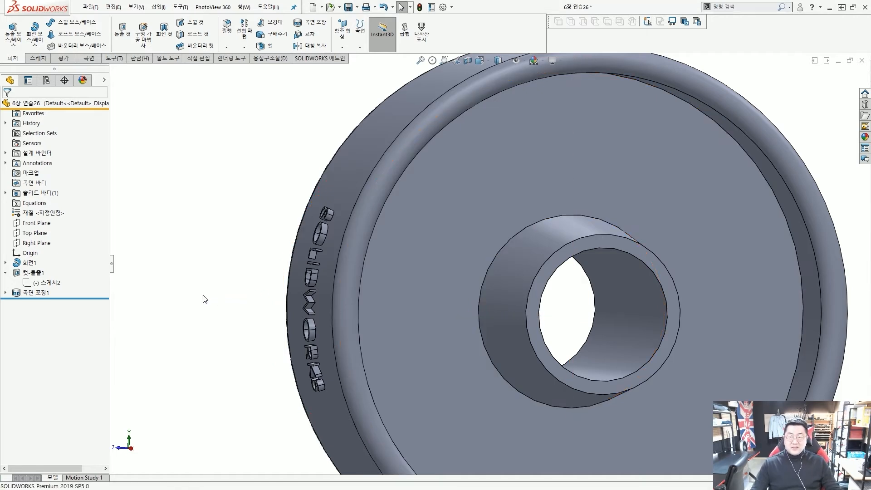
# Reopen the wrap feature for editing and switch its wrap type to Deboss.
pyautogui.click(39, 294)
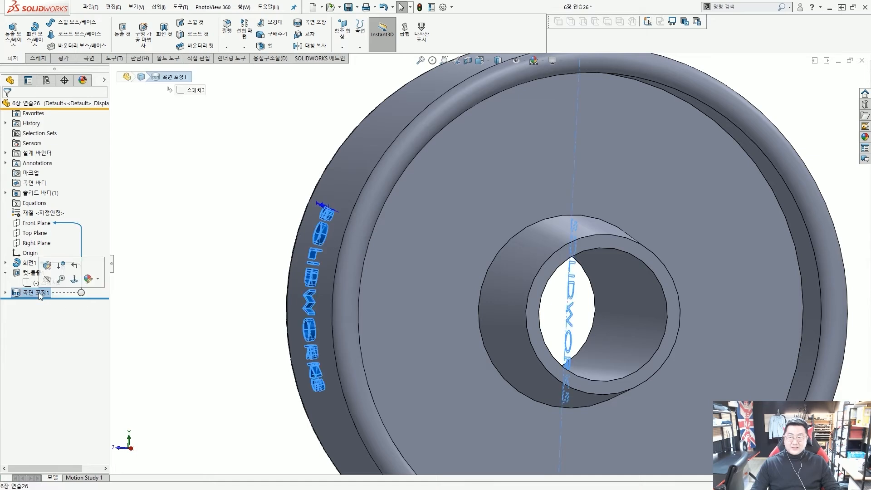
pyautogui.click(48, 267)
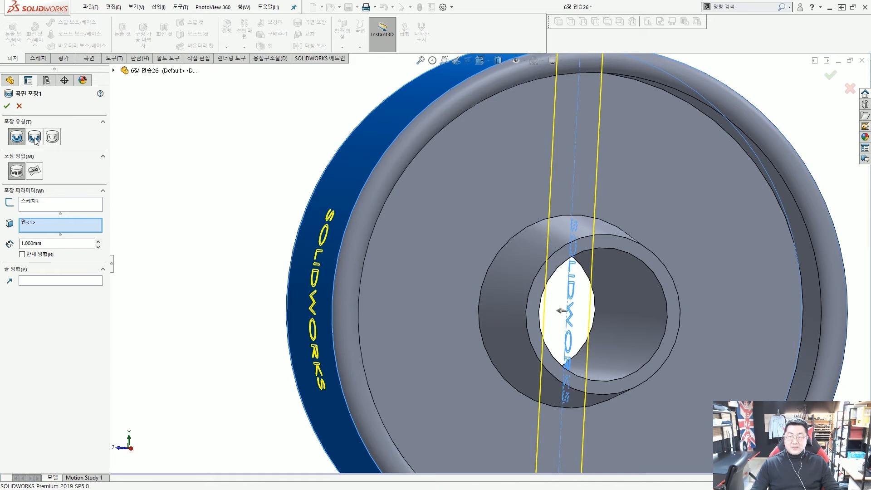
pyautogui.click(34, 137)
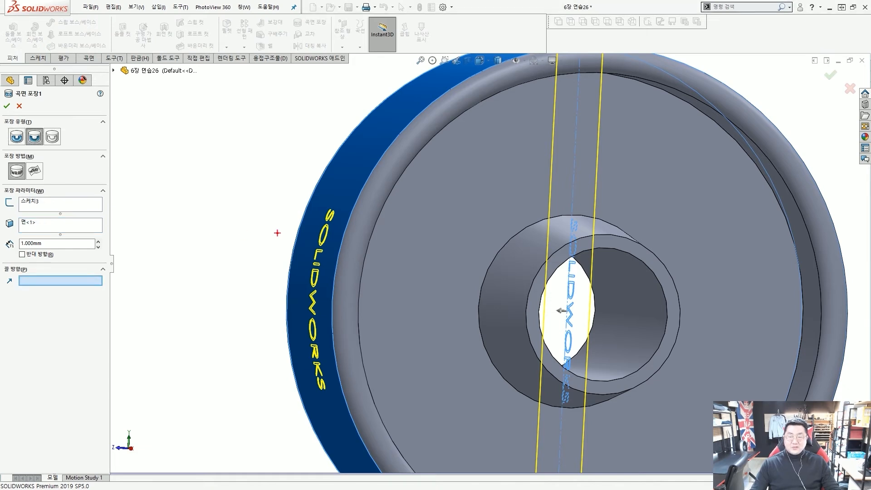
pyautogui.moveTo(298, 196); pyautogui.dragTo(327, 207)
# Change the wrap type to Scribe with the analytical method and apply the edit.
pyautogui.click(53, 137)
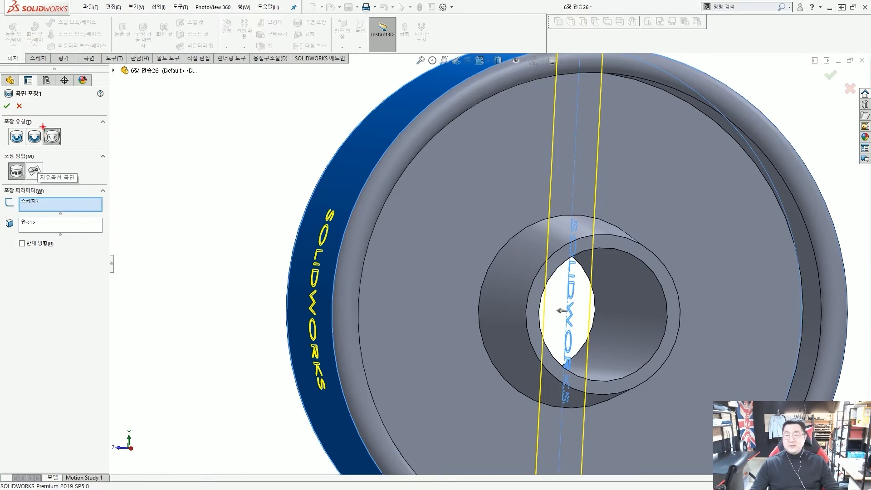
pyautogui.scroll(1, 43, 126)
pyautogui.moveTo(44, 123); pyautogui.dragTo(70, 147)
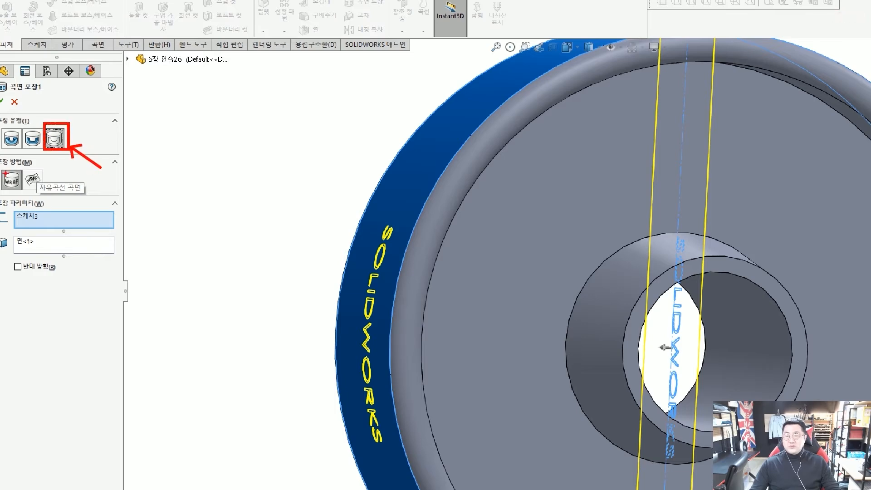
pyautogui.press('Escape')
pyautogui.scroll(5, 5, 163)
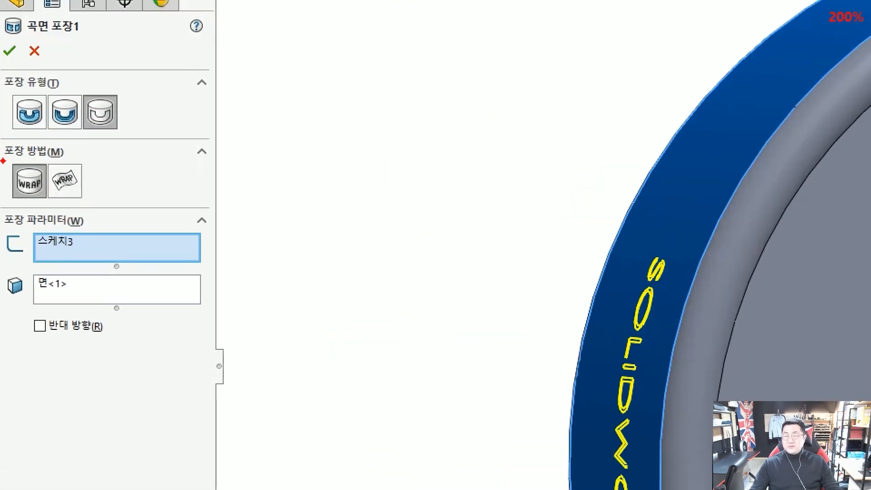
pyautogui.moveTo(2, 154); pyautogui.dragTo(48, 202)
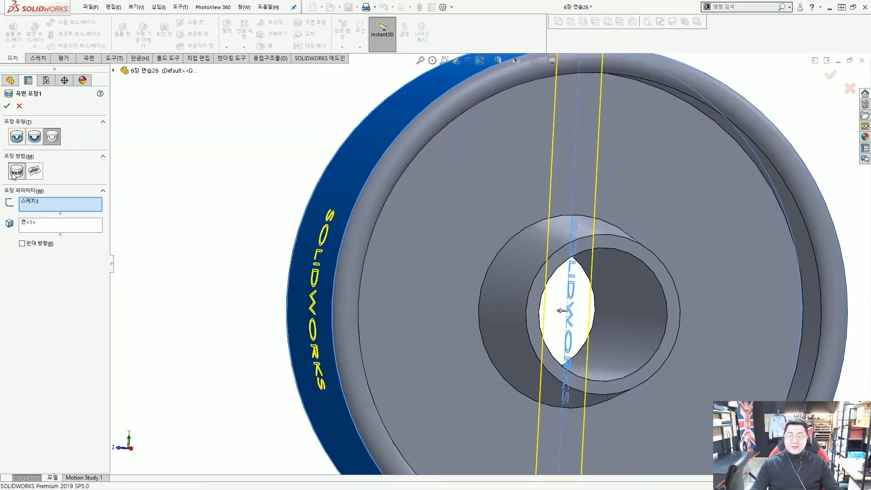
pyautogui.click(53, 137)
pyautogui.click(6, 106)
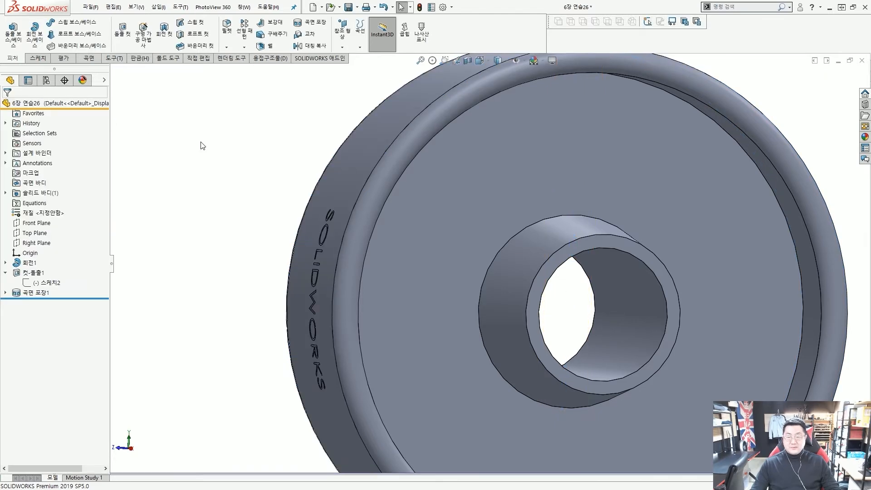
# Examine how the scribed "SOLIDWORKS" outlines divide the outer cylindrical face, up close and across the whole word.
pyautogui.moveTo(288, 250); pyautogui.dragTo(335, 257, button='middle')
pyautogui.scroll(-6, 343, 237)
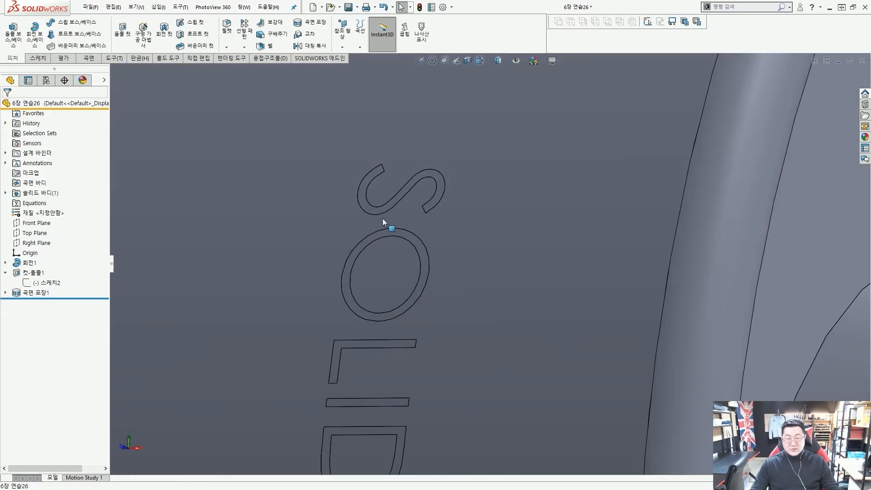
pyautogui.moveTo(383, 218); pyautogui.dragTo(413, 197, button='middle')
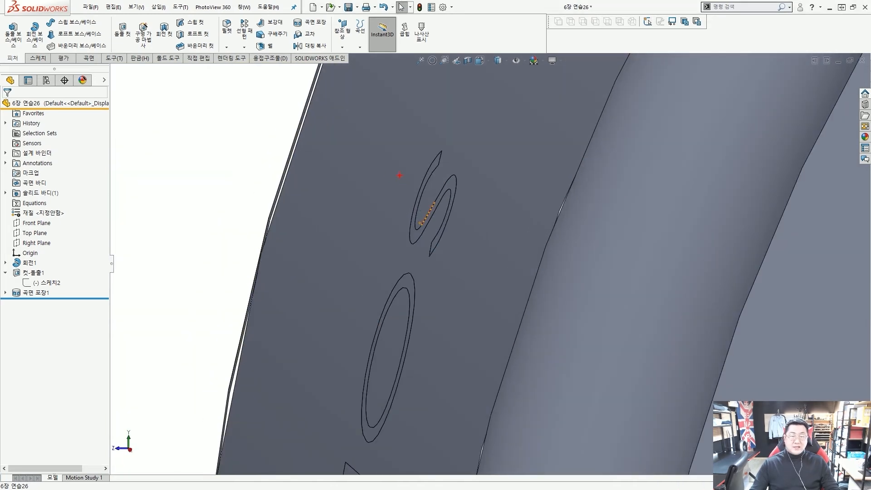
pyautogui.moveTo(403, 175); pyautogui.dragTo(316, 163)
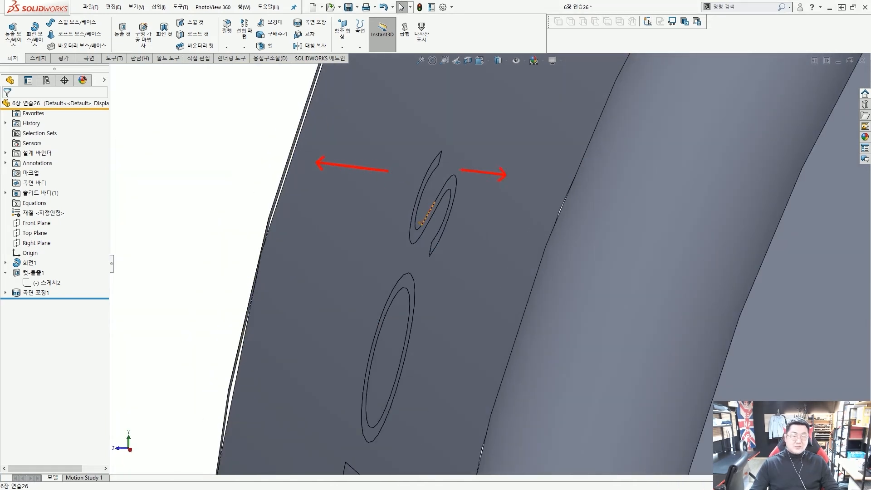
pyautogui.press('Escape')
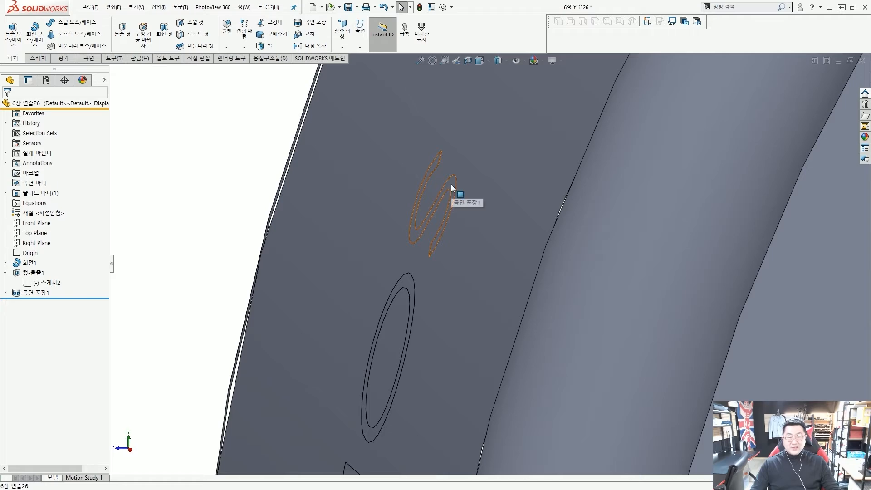
pyautogui.click(451, 187)
pyautogui.scroll(5, 451, 187)
pyautogui.scroll(5, 451, 187)
pyautogui.moveTo(688, 306); pyautogui.dragTo(570, 236, button='middle')
pyautogui.scroll(-6, 501, 202)
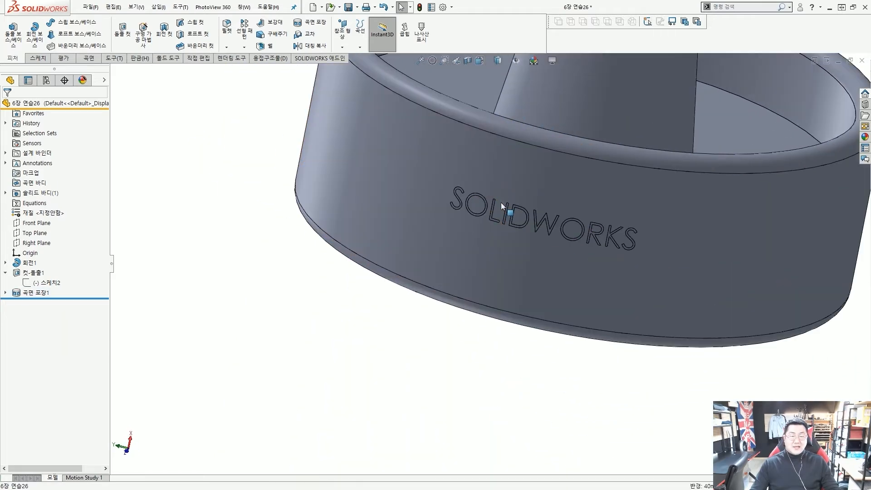
pyautogui.moveTo(365, 152)
pyautogui.mouseDown()
pyautogui.moveTo(615, 241)
pyautogui.moveTo(693, 304)
pyautogui.mouseUp()
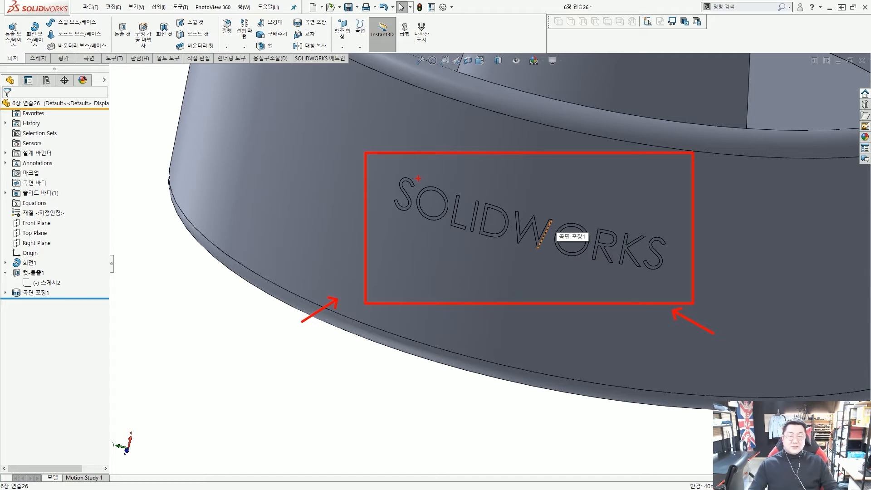
# Apply a pink appearance colour (RGB 255, 87, 196) to the scribed S, O and L faces on the outer cylindrical surface.
pyautogui.scroll(-5, 414, 188)
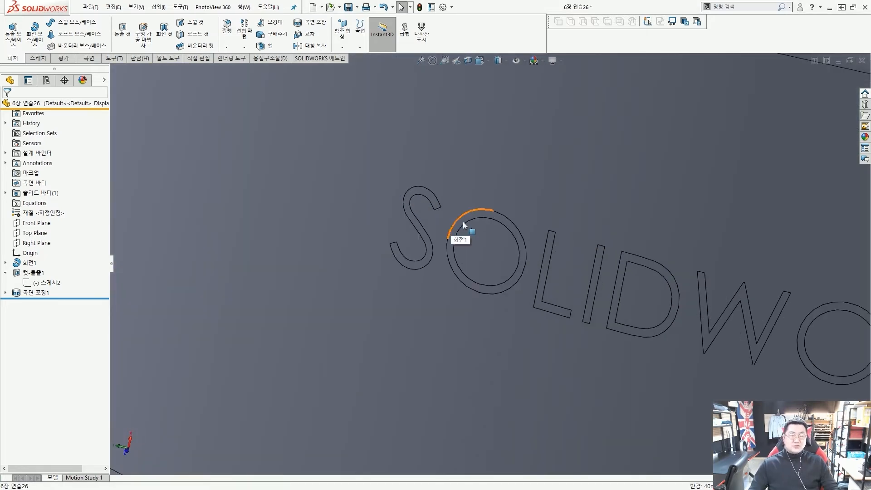
pyautogui.scroll(3, 463, 222)
pyautogui.scroll(-5, 516, 256)
pyautogui.scroll(8, 517, 256)
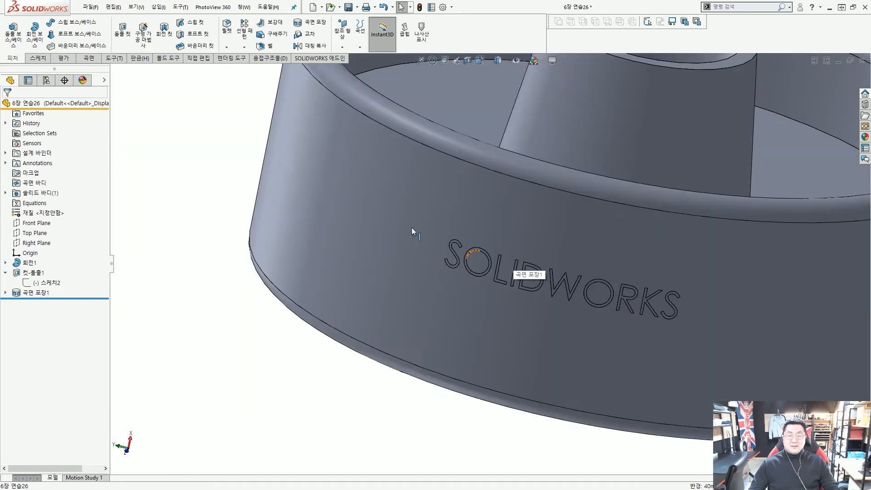
pyautogui.scroll(5, 461, 272)
pyautogui.scroll(-10, 502, 250)
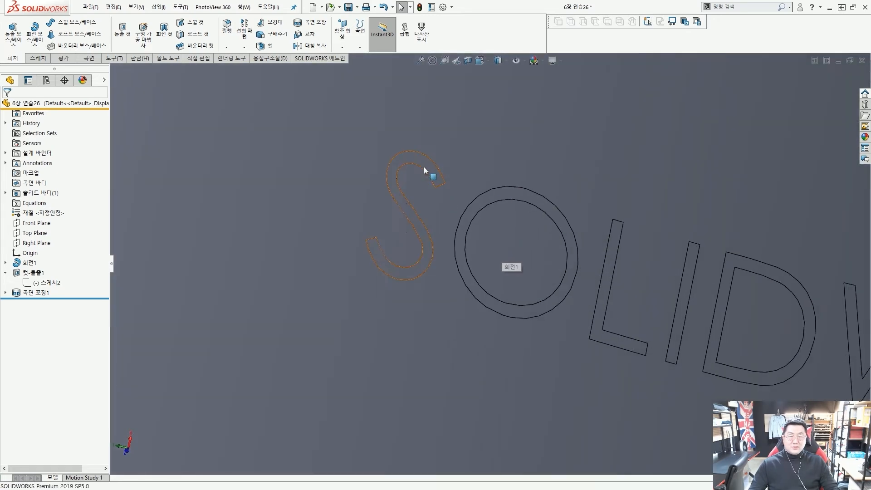
pyautogui.click(422, 159)
pyautogui.keyDown('ctrl'); pyautogui.click(519, 192); pyautogui.keyUp('ctrl')
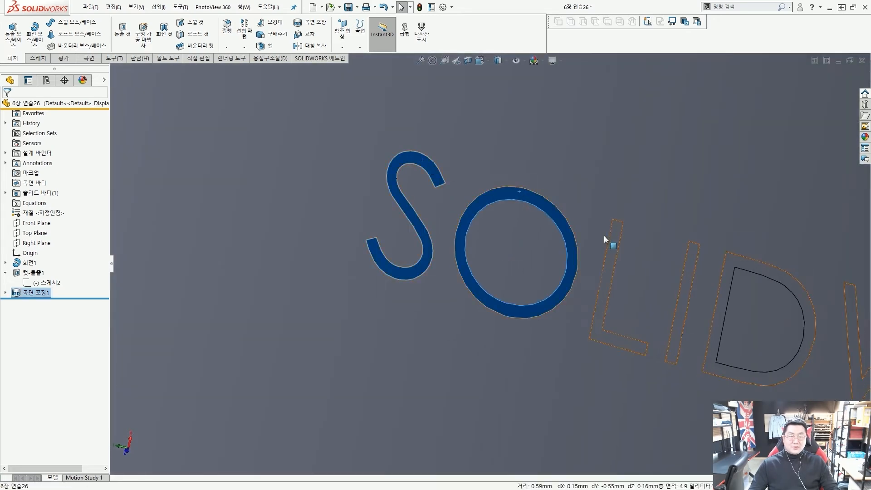
pyautogui.keyDown('ctrl'); pyautogui.click(615, 233); pyautogui.keyUp('ctrl')
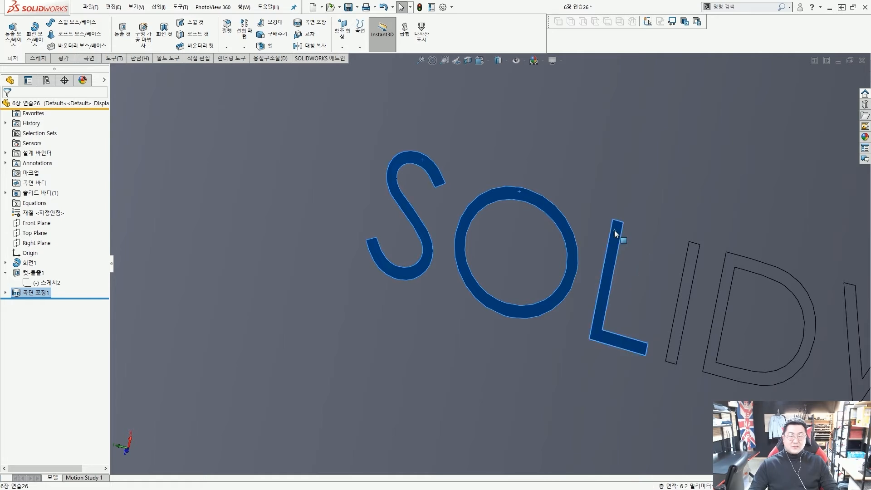
pyautogui.rightClick(615, 234)
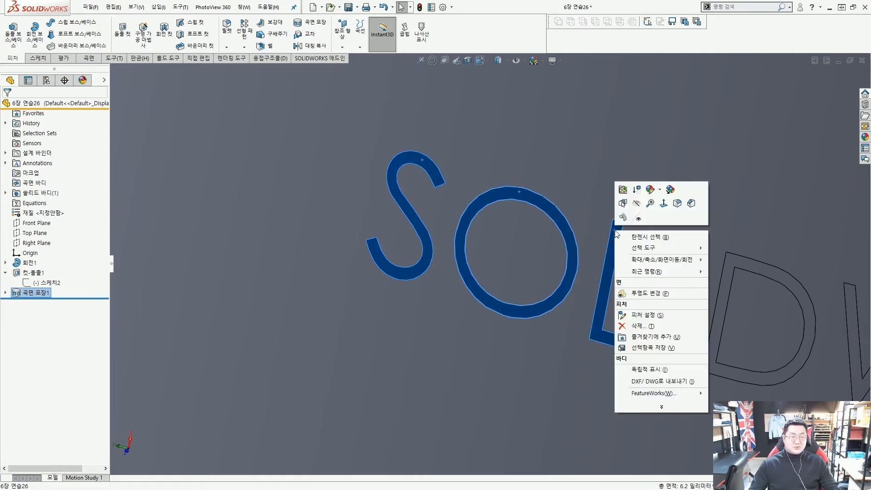
pyautogui.click(660, 191)
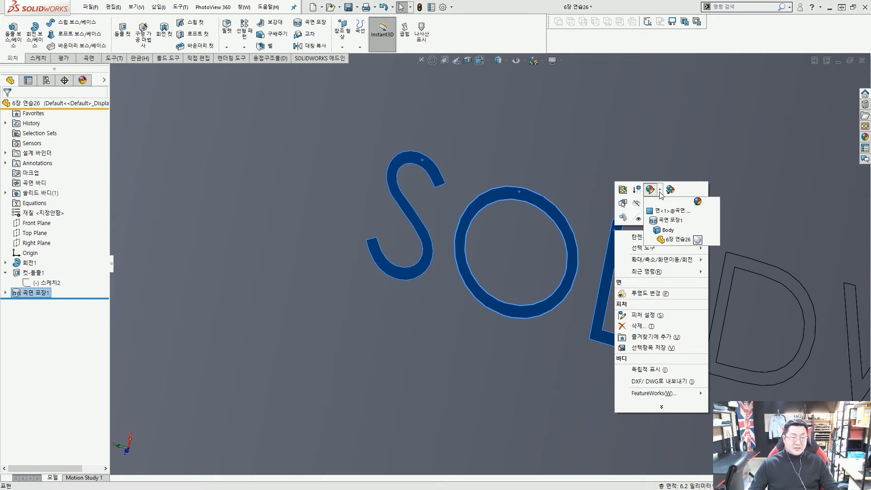
pyautogui.click(664, 211)
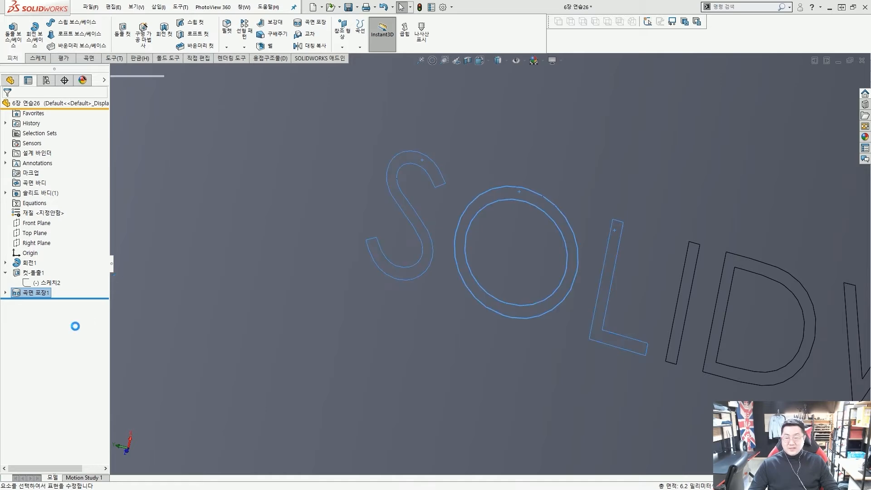
pyautogui.click(88, 325)
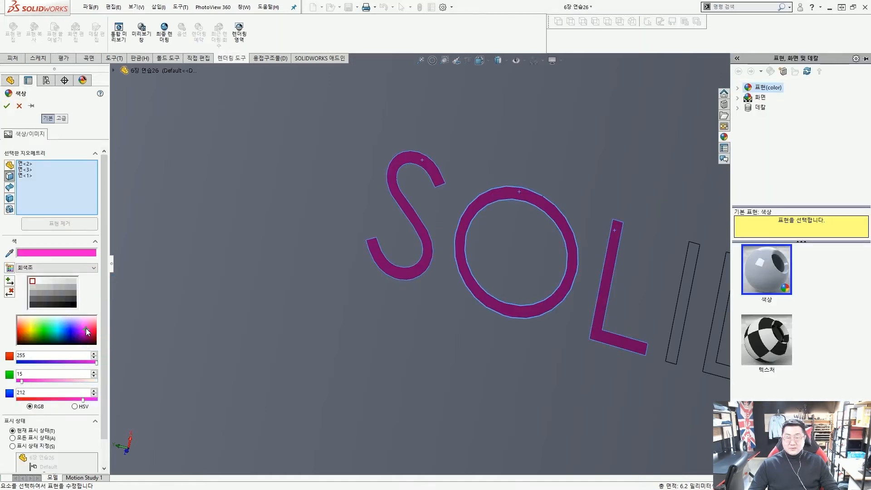
pyautogui.scroll(10, 494, 231)
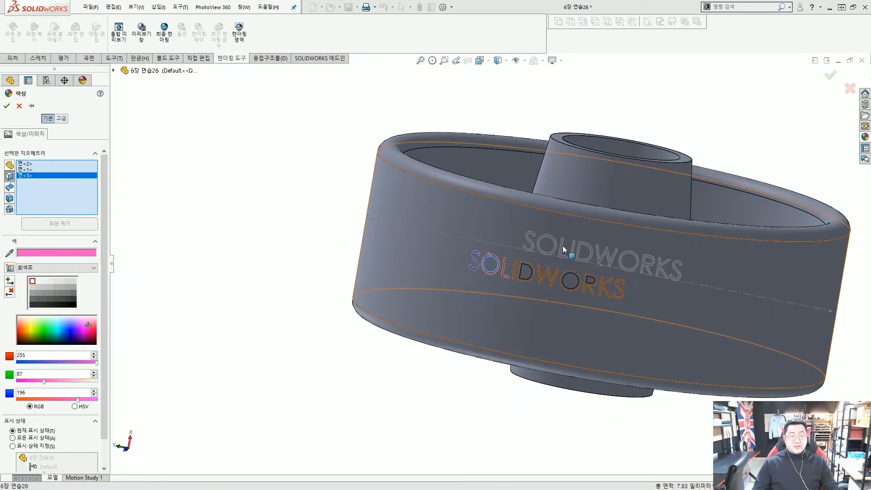
pyautogui.scroll(-2, 563, 246)
pyautogui.click(6, 106)
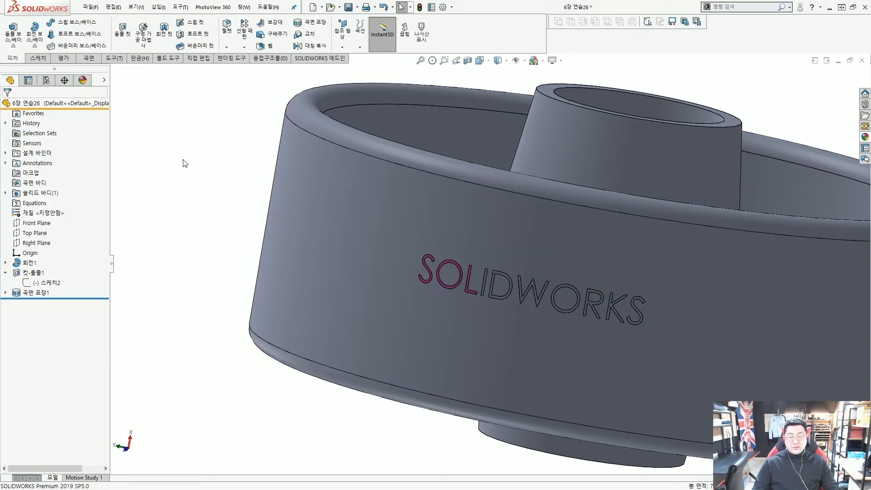
# Inspect the coloured letters, restore the isometric view, then save and close the part.
pyautogui.moveTo(397, 208); pyautogui.dragTo(458, 219, button='middle')
pyautogui.scroll(-2, 485, 285)
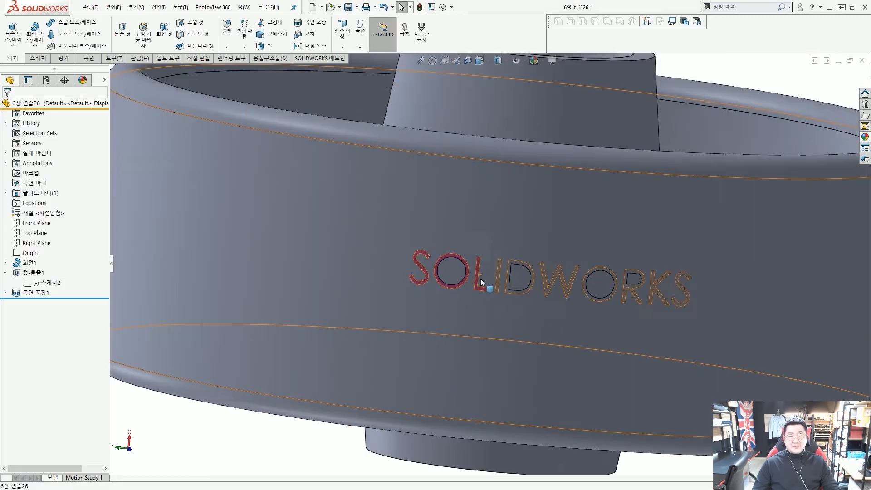
pyautogui.moveTo(485, 286); pyautogui.dragTo(407, 253, button='middle')
pyautogui.moveTo(357, 266); pyautogui.dragTo(448, 285, button='middle')
pyautogui.scroll(6, 448, 285)
pyautogui.moveTo(485, 221); pyautogui.dragTo(459, 197, button='middle')
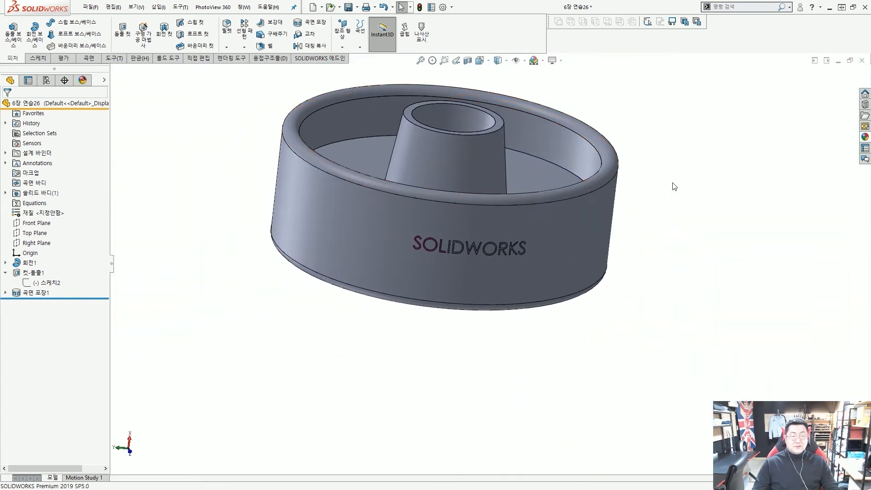
pyautogui.press('space')
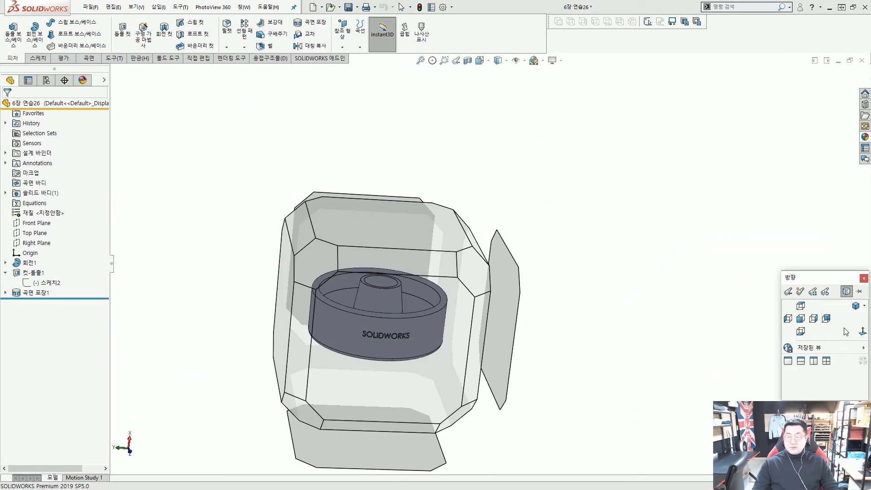
pyautogui.click(857, 306)
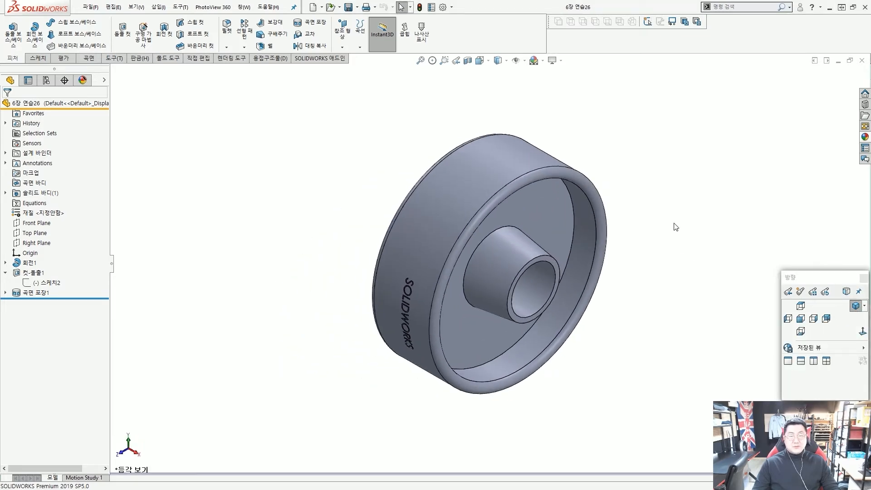
pyautogui.click(862, 60)
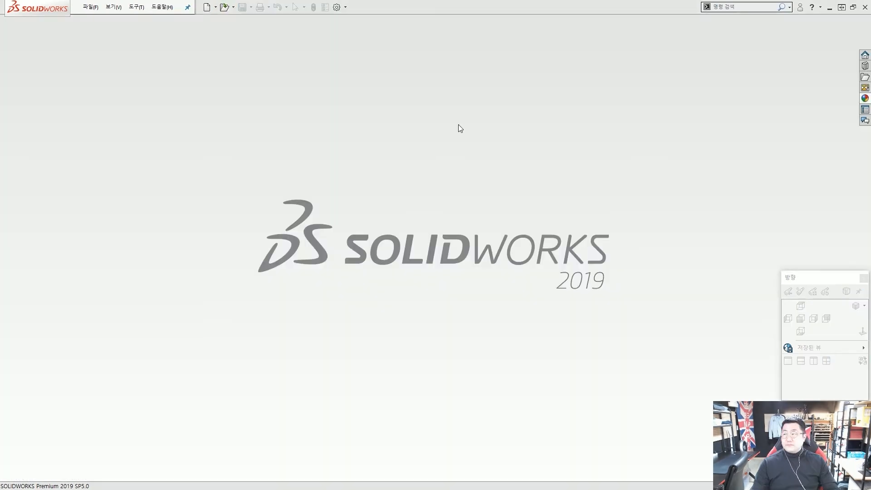
# Create a new part document from the Part_MM template.
pyautogui.click(206, 7)
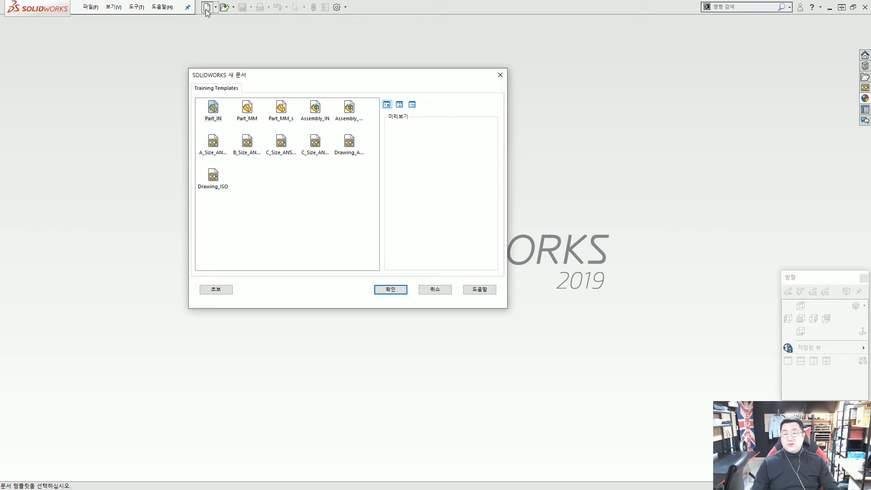
pyautogui.click(249, 114)
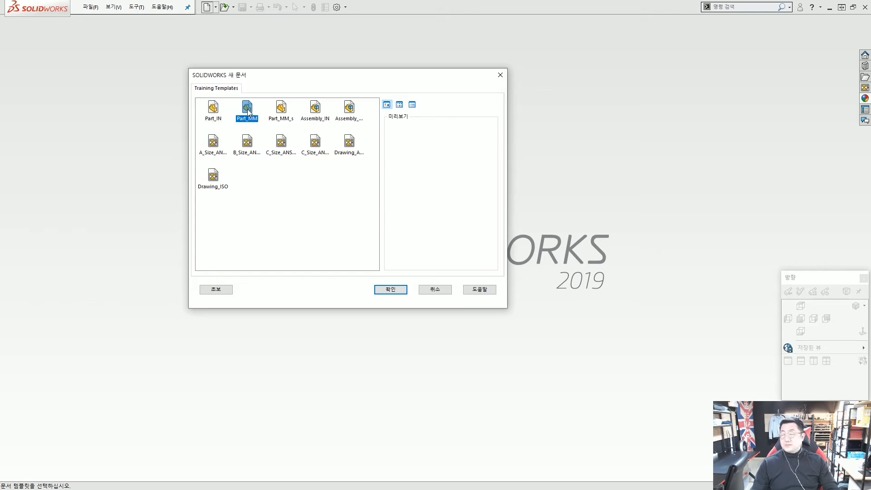
pyautogui.doubleClick(248, 111)
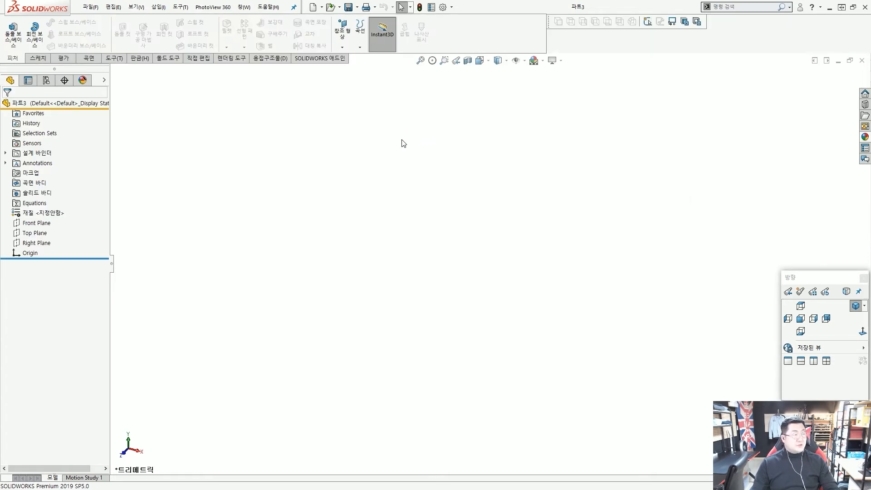
# Save the new part under the file name "6장 연습27".
pyautogui.hotkey('ctrl', 's')
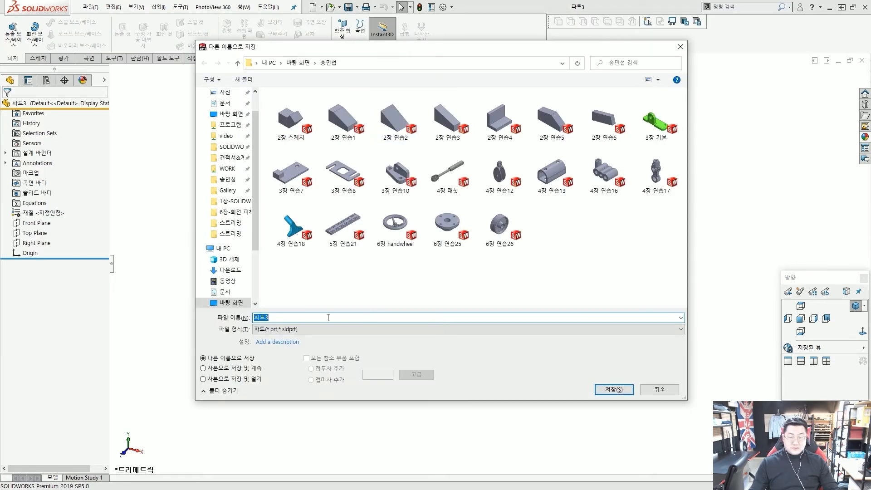
pyautogui.write('6')
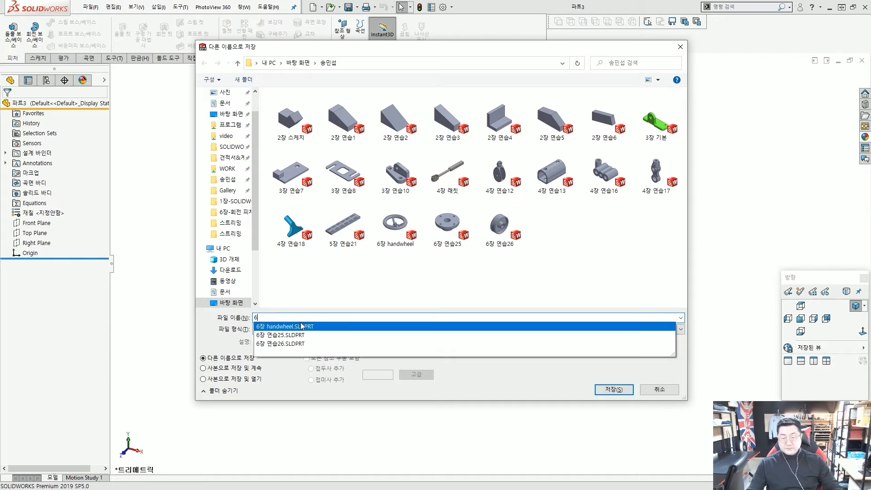
pyautogui.write('WKD')
pyautogui.press('BackSpace')
pyautogui.press('BackSpace')
pyautogui.write('ㅈ')
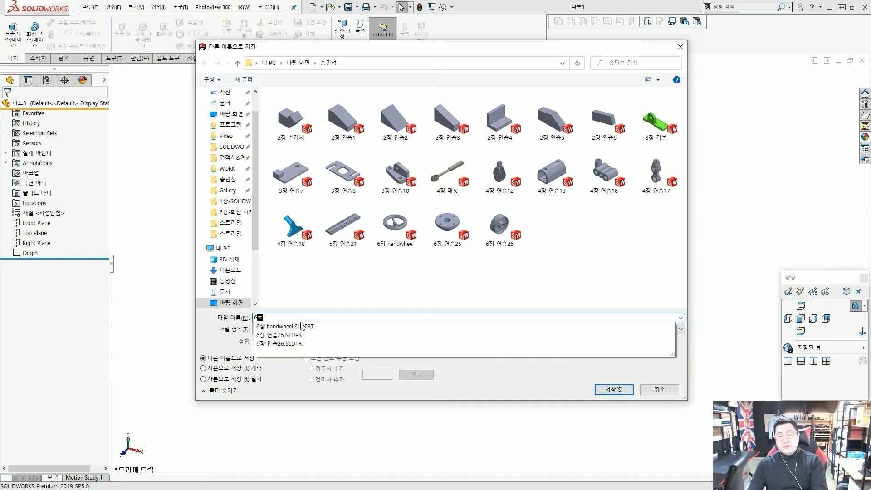
pyautogui.write('연습')
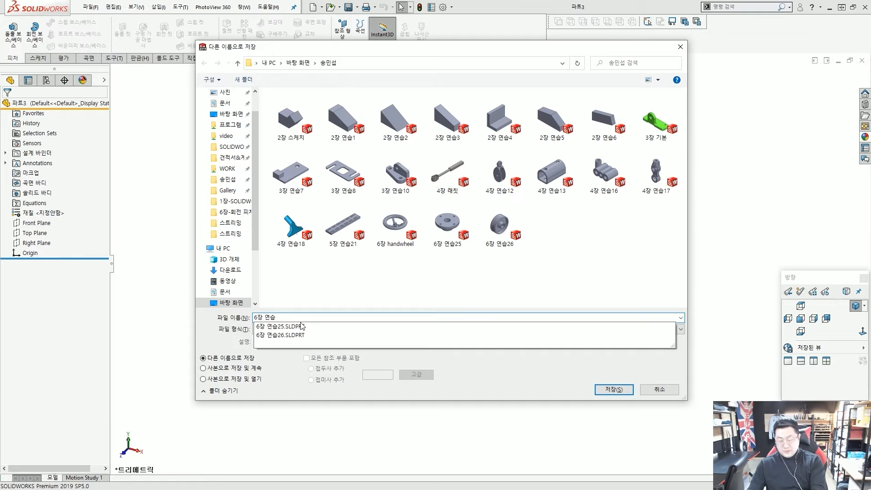
pyautogui.write('27')
pyautogui.press('Return')
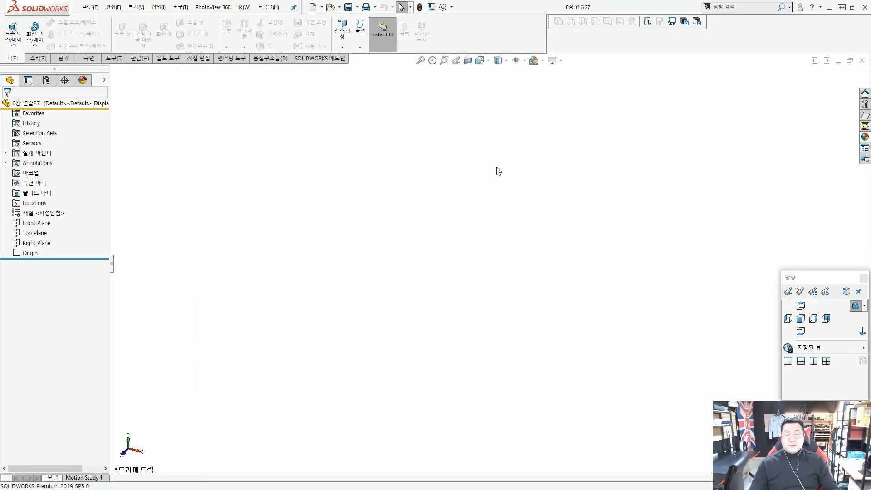
# On the Front Plane, sketch a connected chain of a rising slanted line, a tangent arc and a horizontal line above the origin.
pyautogui.click(36, 224)
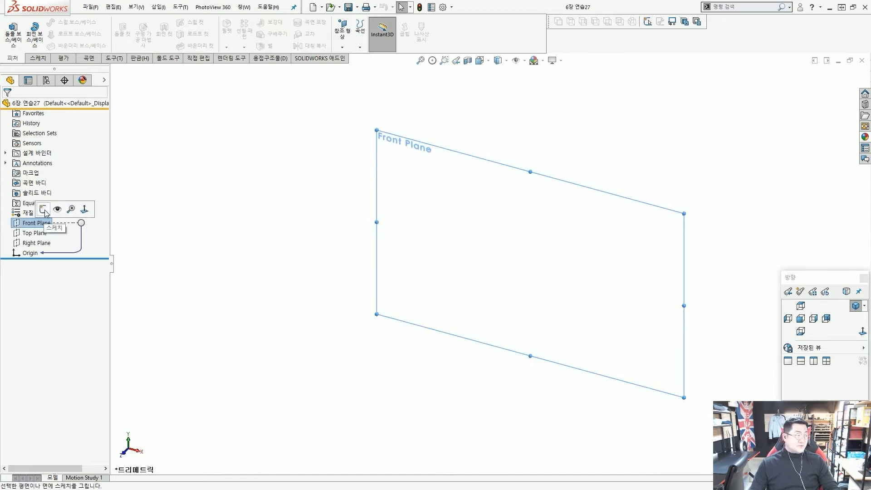
pyautogui.click(44, 210)
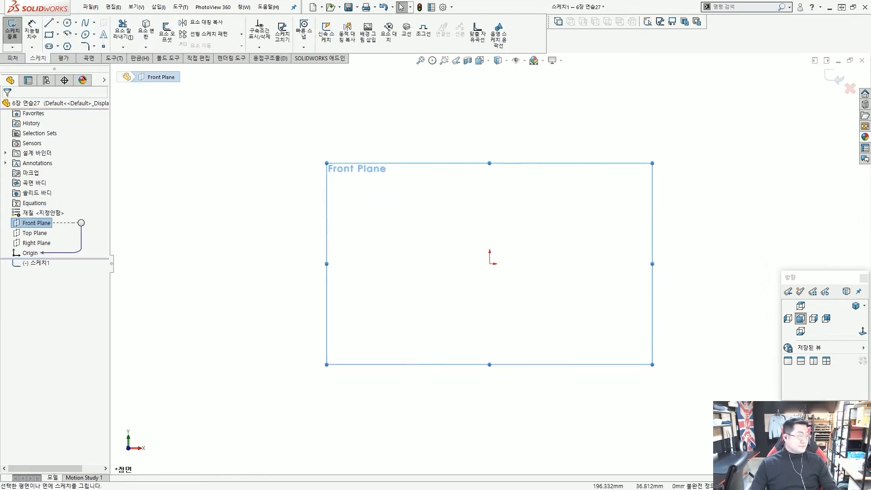
pyautogui.click(356, 149)
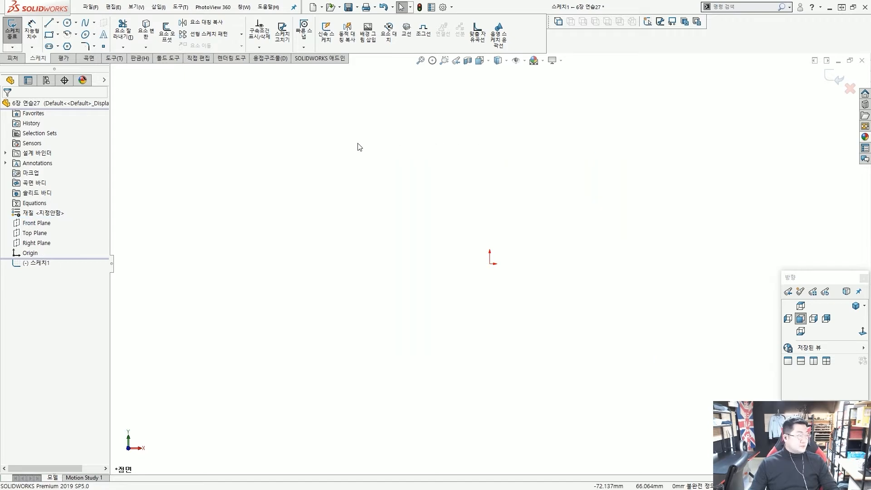
pyautogui.click(50, 23)
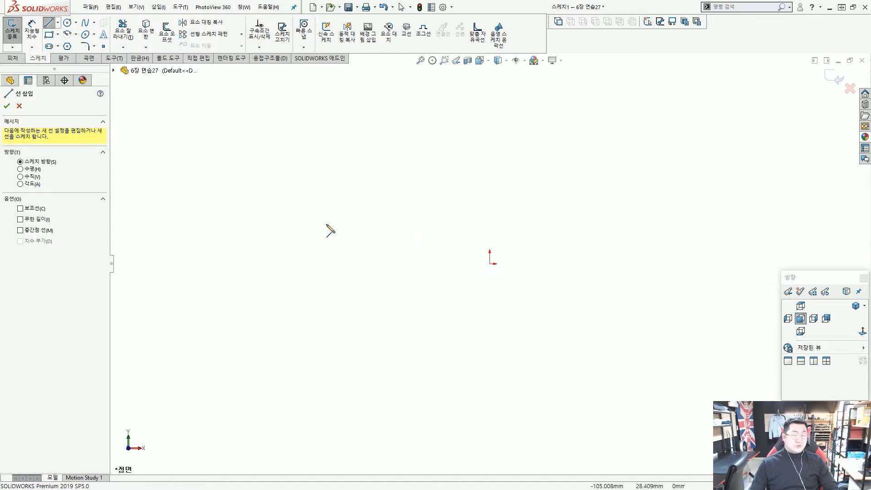
pyautogui.click(306, 247)
pyautogui.click(352, 171)
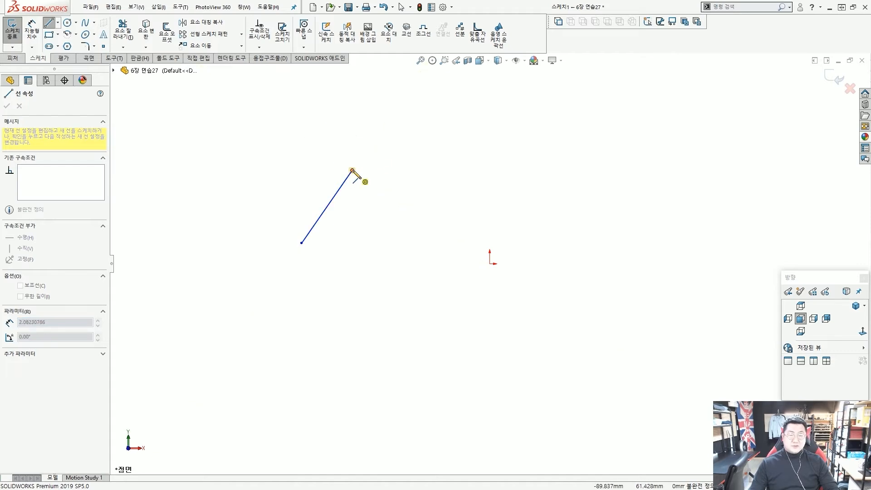
pyautogui.press('a')
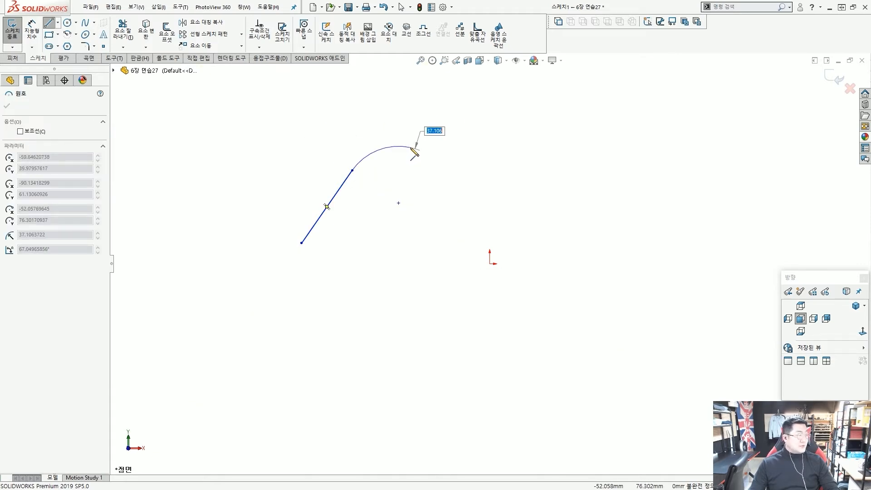
pyautogui.click(405, 142)
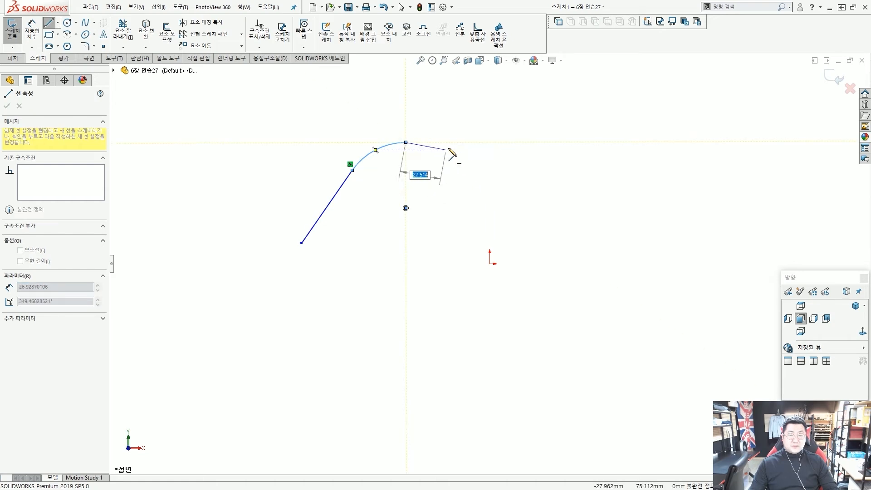
pyautogui.click(513, 143)
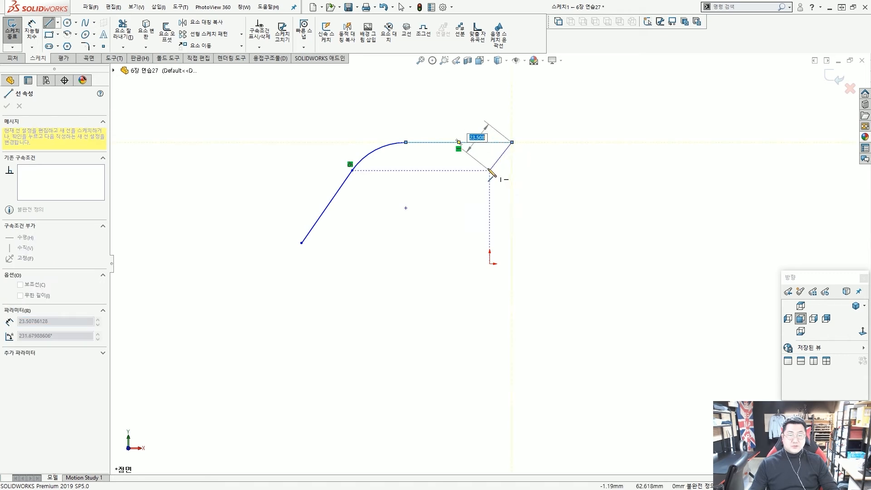
pyautogui.press('Escape')
pyautogui.press('Escape')
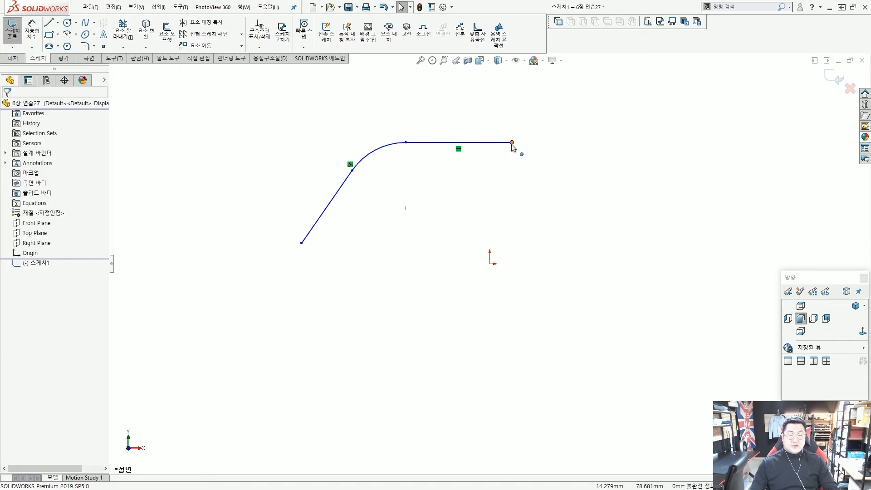
# Lengthen the horizontal line by moving its free end to about X 29 mm, Y 79 mm.
pyautogui.moveTo(512, 143); pyautogui.dragTo(534, 145)
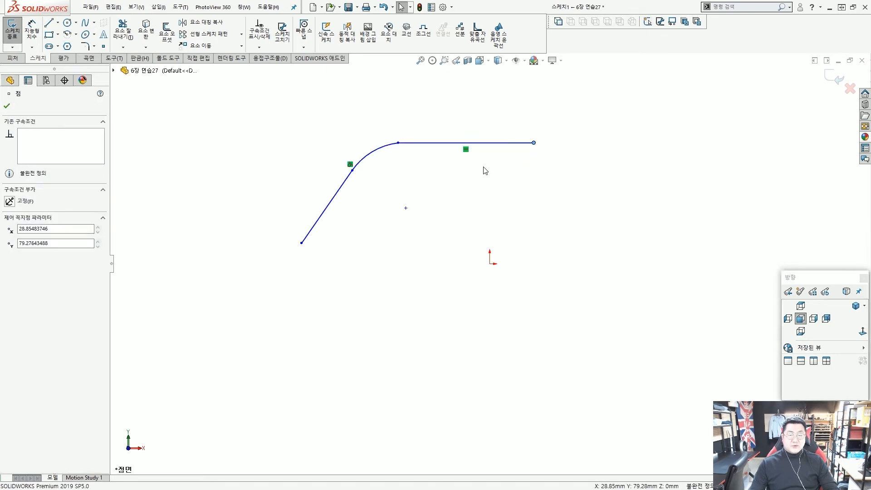
pyautogui.click(484, 167)
pyautogui.scroll(-2, 418, 150)
pyautogui.hotkey('ctrl', '2')
pyautogui.moveTo(503, 172); pyautogui.dragTo(465, 168)
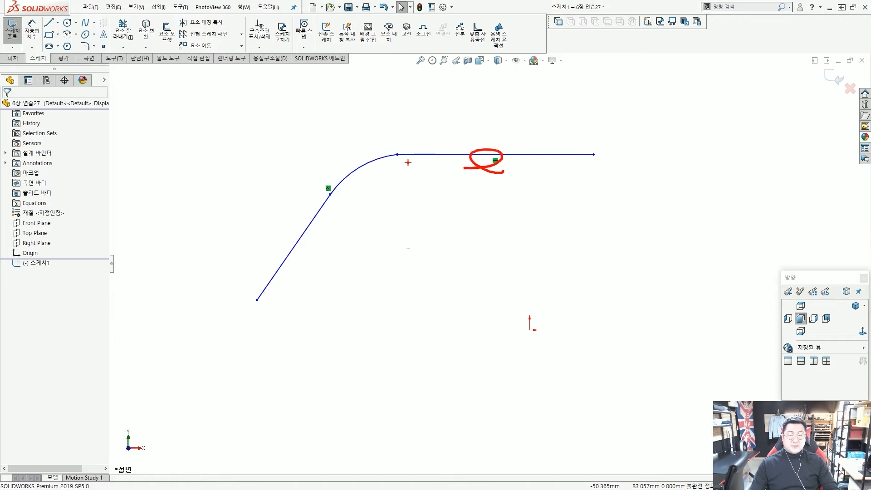
pyautogui.press('Escape')
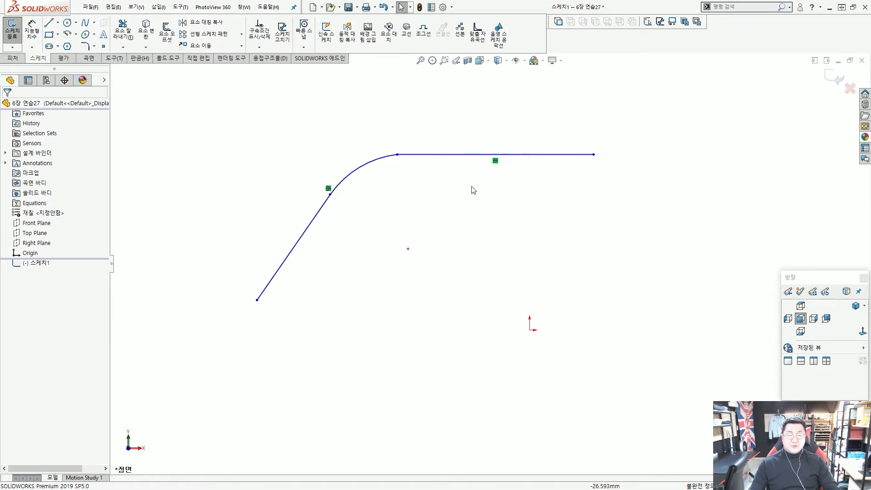
pyautogui.hotkey('ctrl', '2')
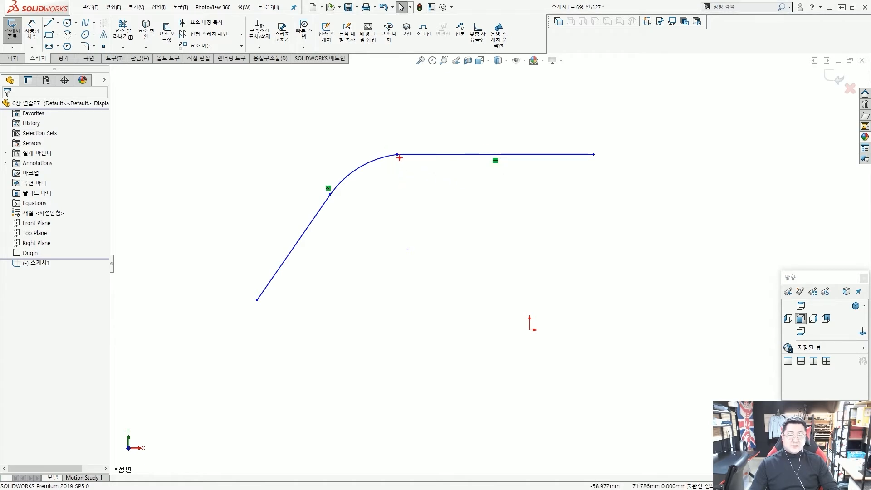
pyautogui.moveTo(399, 158)
pyautogui.mouseDown()
pyautogui.moveTo(567, 167)
pyautogui.moveTo(498, 168)
pyautogui.mouseUp()
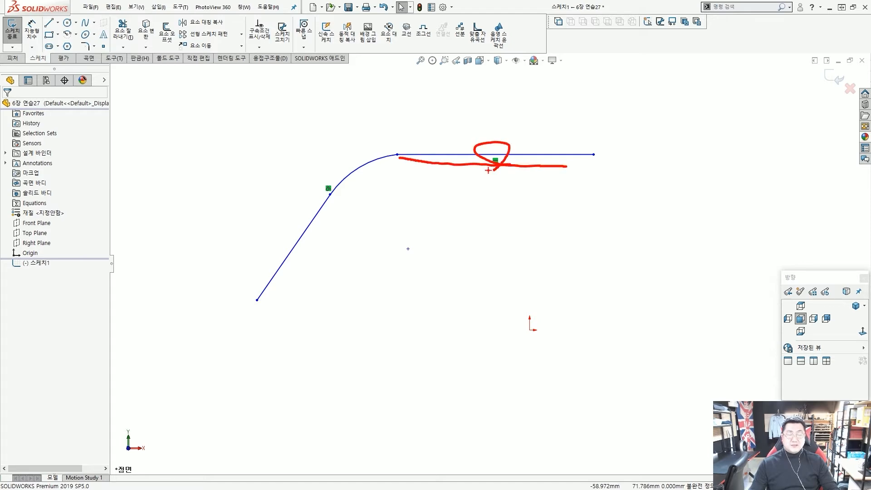
pyautogui.press('Escape')
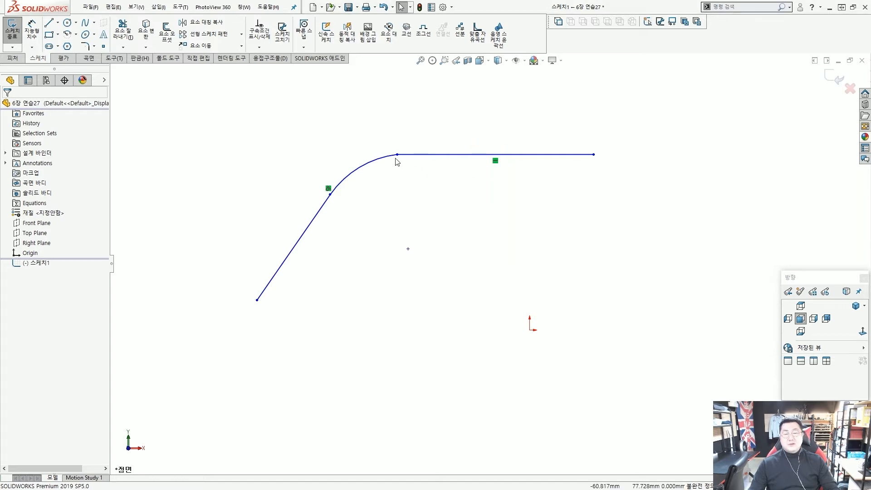
# Delete the horizontal line attached to the upper end of the arc.
pyautogui.click(525, 155)
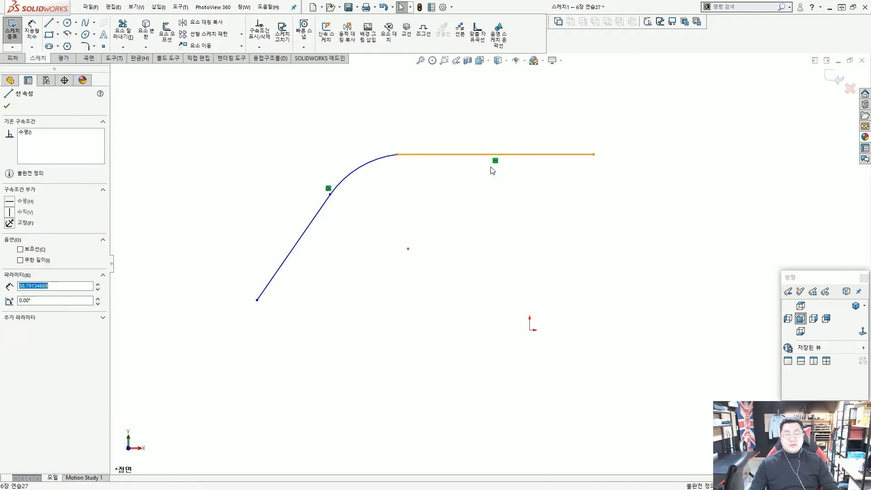
pyautogui.click(421, 169)
pyautogui.click(398, 155)
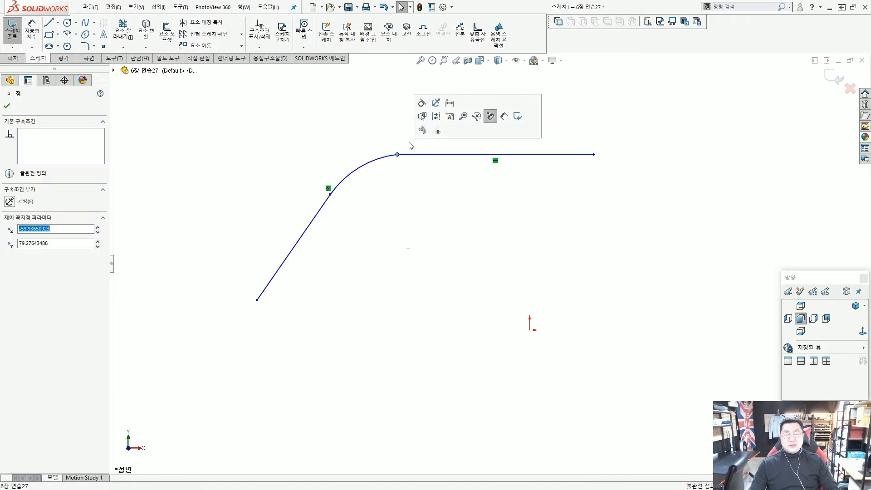
pyautogui.moveTo(535, 194); pyautogui.dragTo(468, 140)
pyautogui.press('Delete')
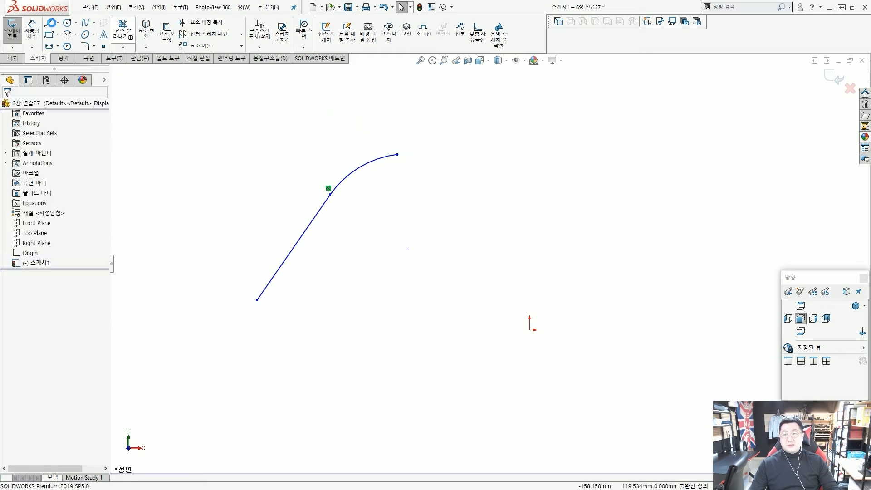
# Sketch a line about 66 mm long from the arc's upper end, continuing tangent to the arc.
pyautogui.press('l')
pyautogui.click(397, 154)
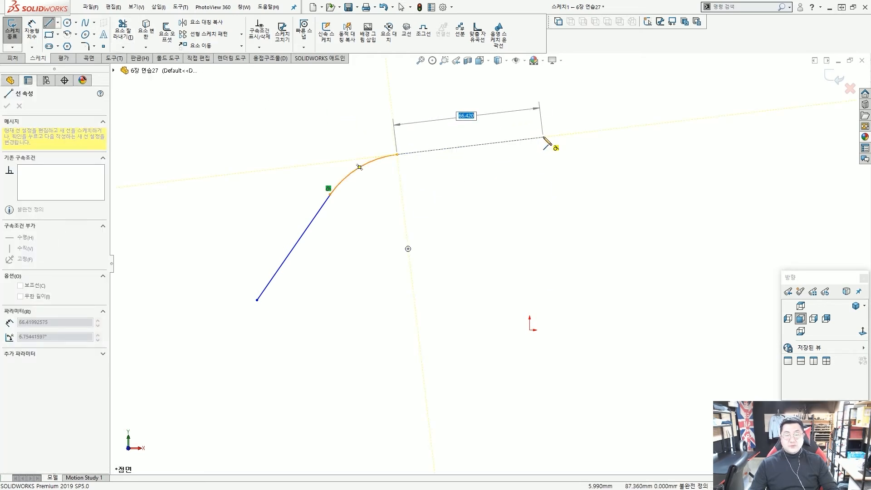
pyautogui.doubleClick(544, 137)
pyautogui.press('Escape')
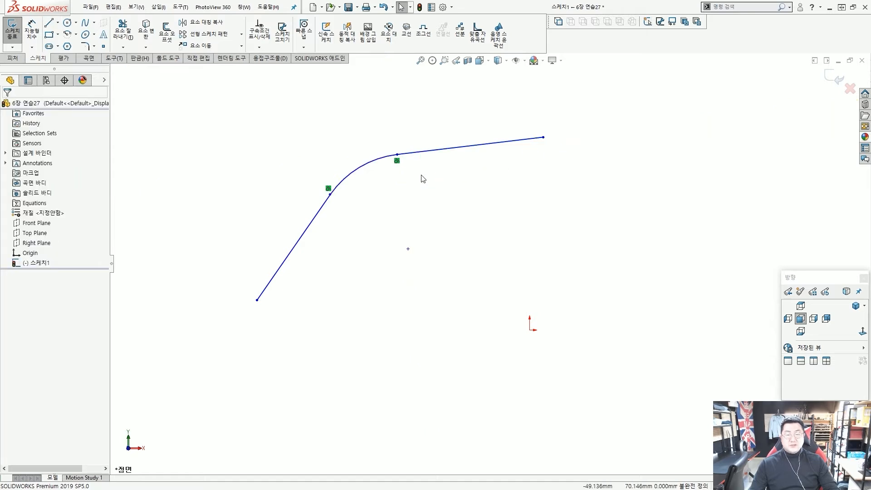
pyautogui.moveTo(341, 205); pyautogui.dragTo(320, 207)
pyautogui.moveTo(424, 169); pyautogui.dragTo(412, 182)
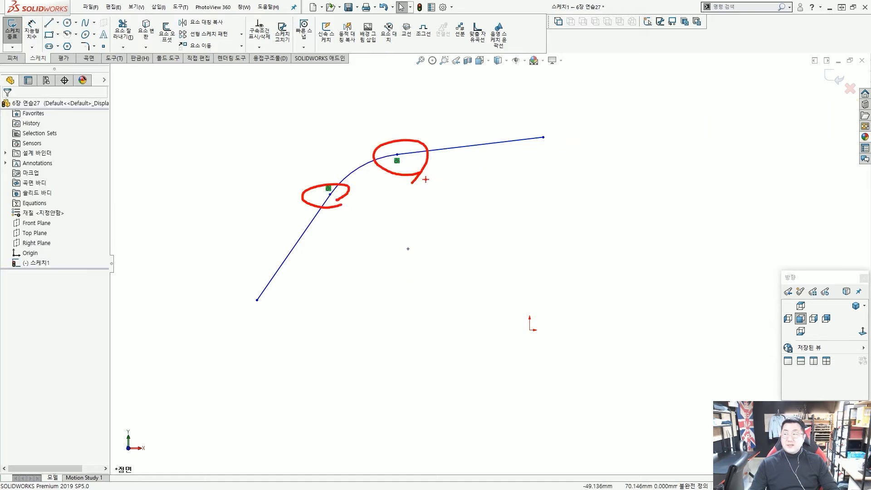
pyautogui.press('Escape')
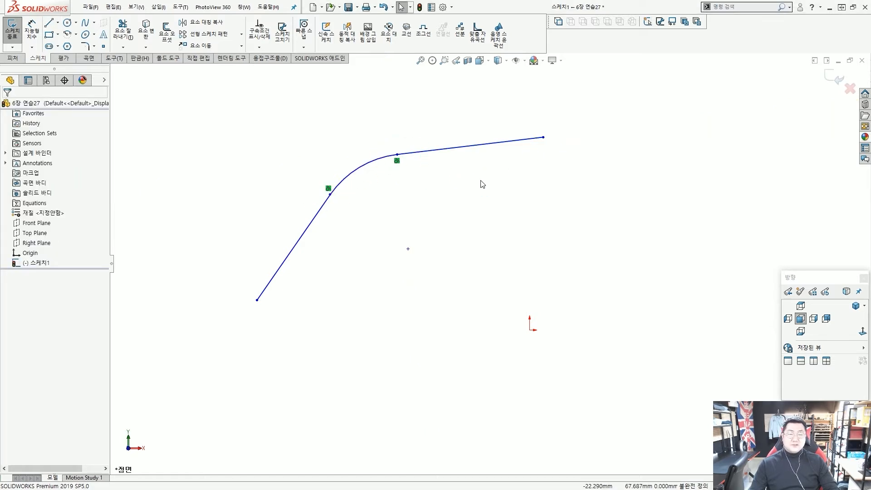
# Add a horizontal relation to the line that leaves the arc's upper end.
pyautogui.click(499, 143)
pyautogui.click(527, 91)
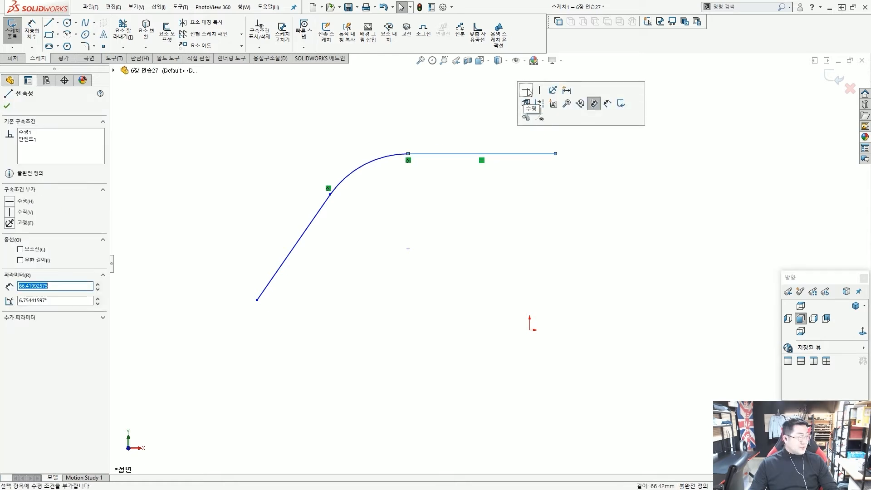
pyautogui.scroll(2, 433, 207)
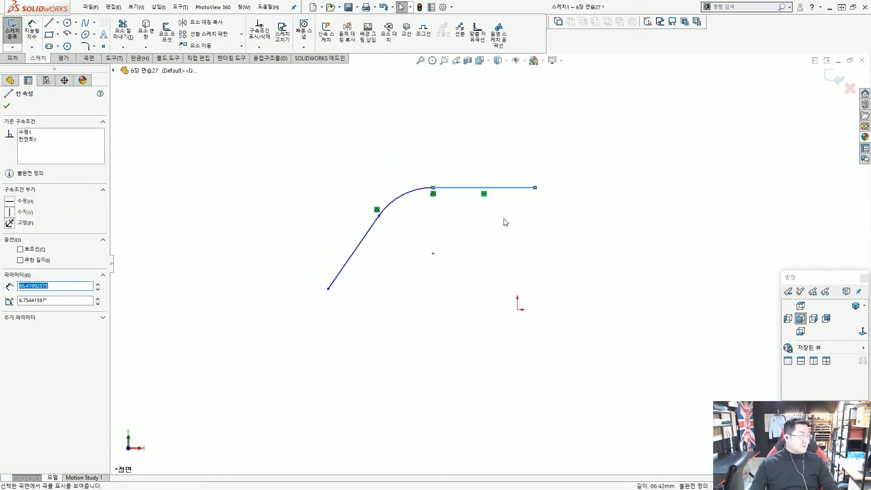
pyautogui.click(454, 233)
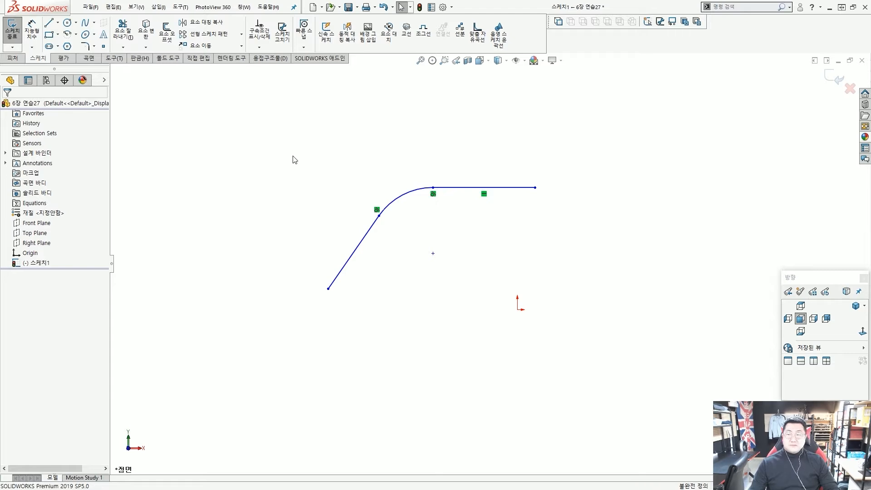
# Dimension the arc joining the two lines with a radius of 25 mm.
pyautogui.click(32, 31)
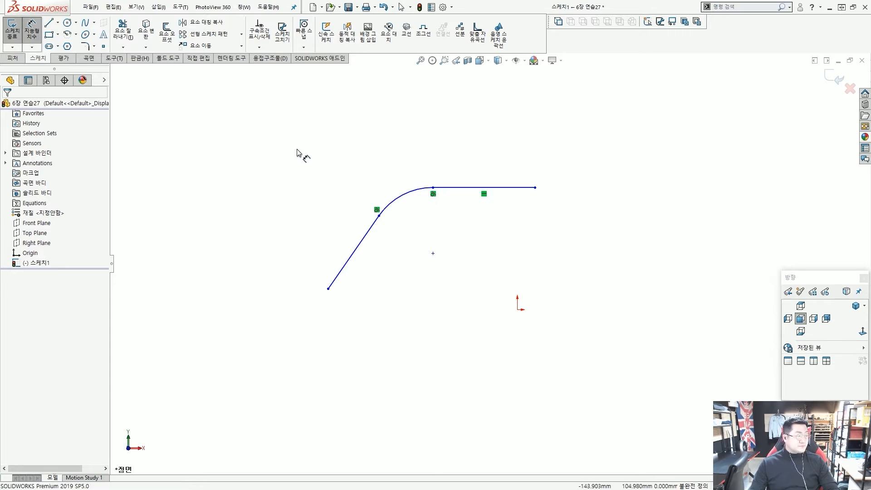
pyautogui.scroll(-2, 297, 152)
pyautogui.click(440, 196)
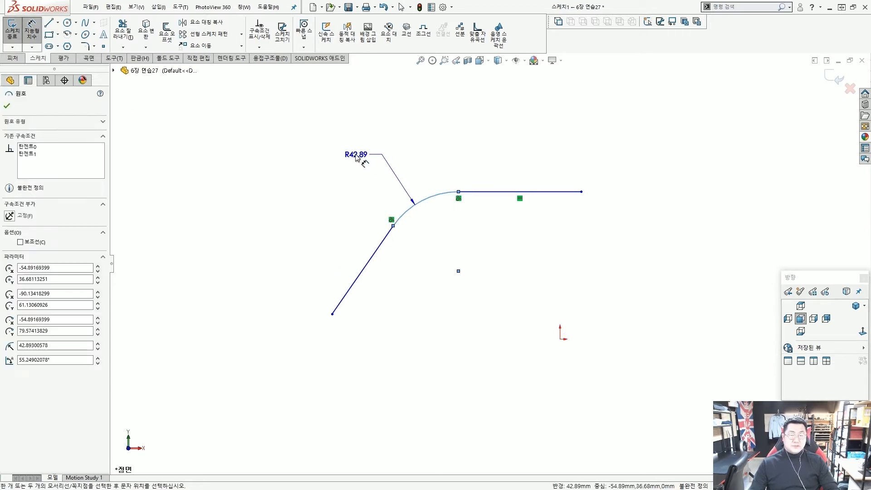
pyautogui.click(356, 155)
pyautogui.write('25')
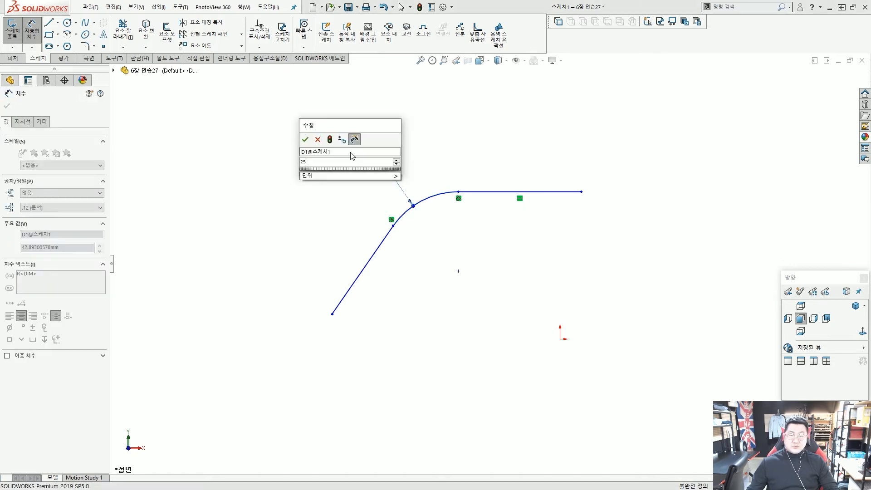
pyautogui.press('Return')
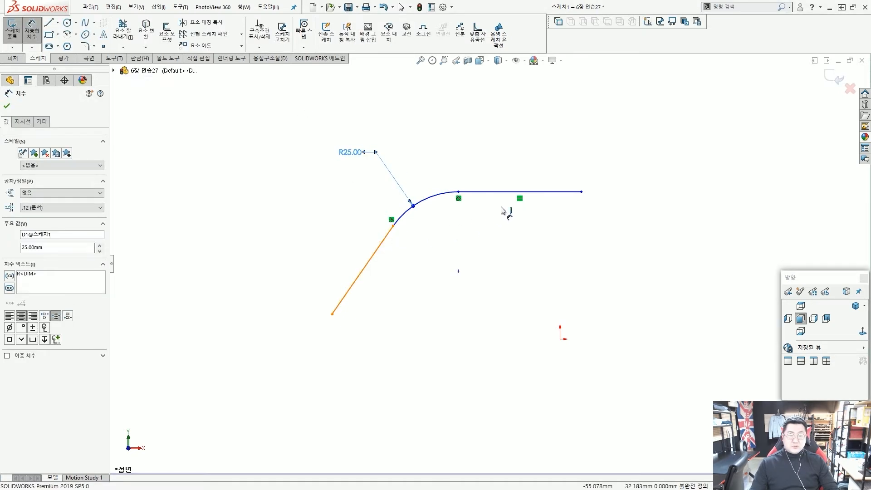
# Dimension the inner angle between the slanted line and the horizontal line as 125°.
pyautogui.click(506, 192)
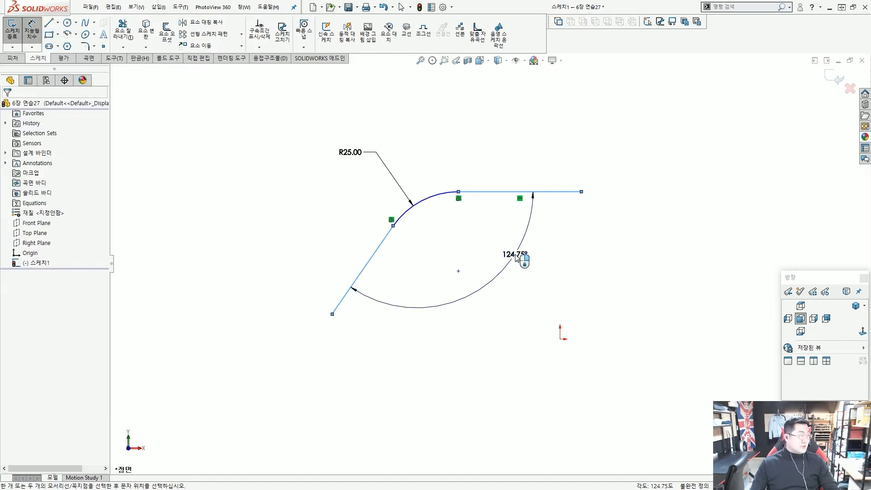
pyautogui.click(516, 258)
pyautogui.write('125')
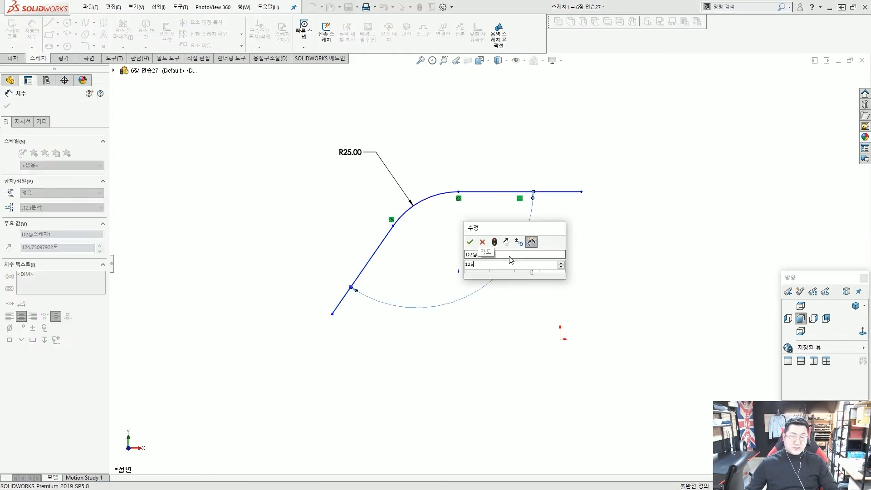
pyautogui.press('Return')
pyautogui.scroll(1, 509, 257)
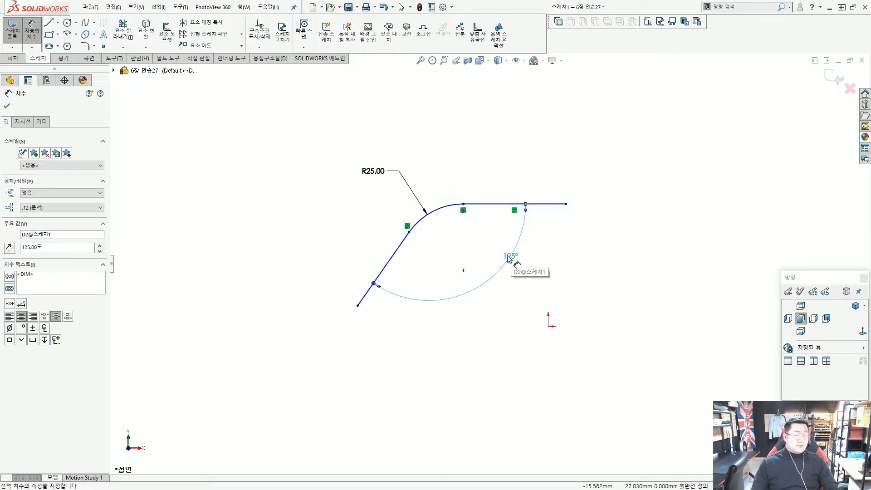
pyautogui.press('Escape')
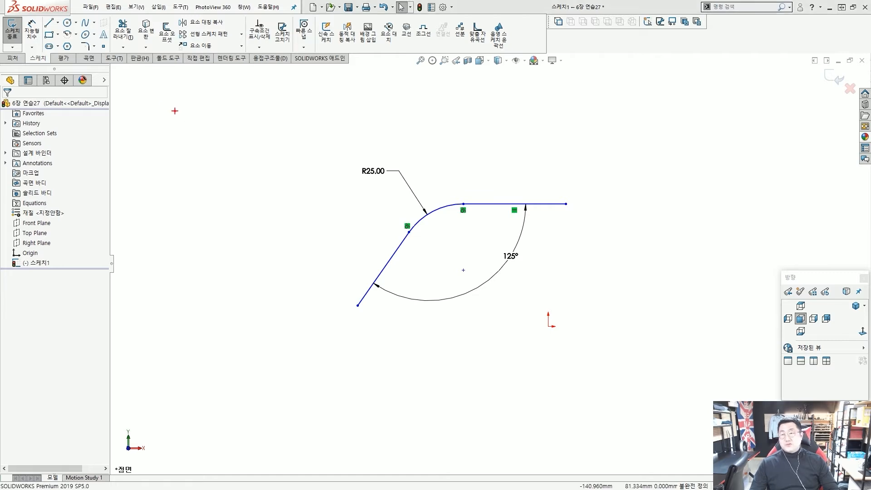
pyautogui.scroll(1, 156, 19)
pyautogui.moveTo(155, 15); pyautogui.dragTo(183, 63)
pyautogui.moveTo(247, 143); pyautogui.dragTo(186, 69)
pyautogui.press('Escape')
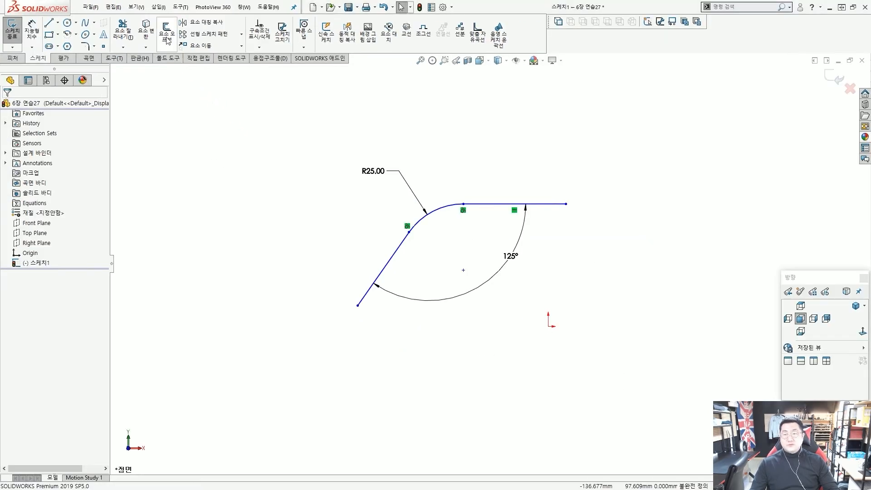
# Offset the whole line-arc-line chain 20 mm toward its inner side, with chain selection and an added dimension.
pyautogui.click(168, 36)
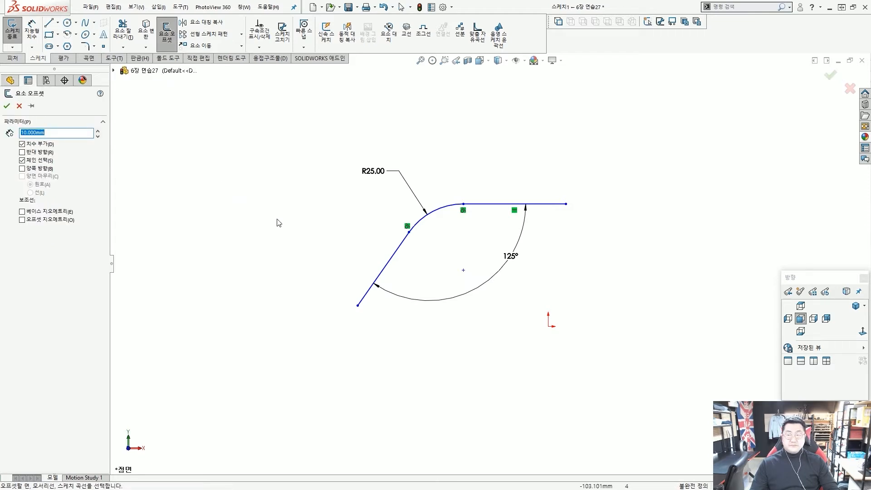
pyautogui.scroll(2, 26, 142)
pyautogui.moveTo(17, 155); pyautogui.dragTo(54, 169)
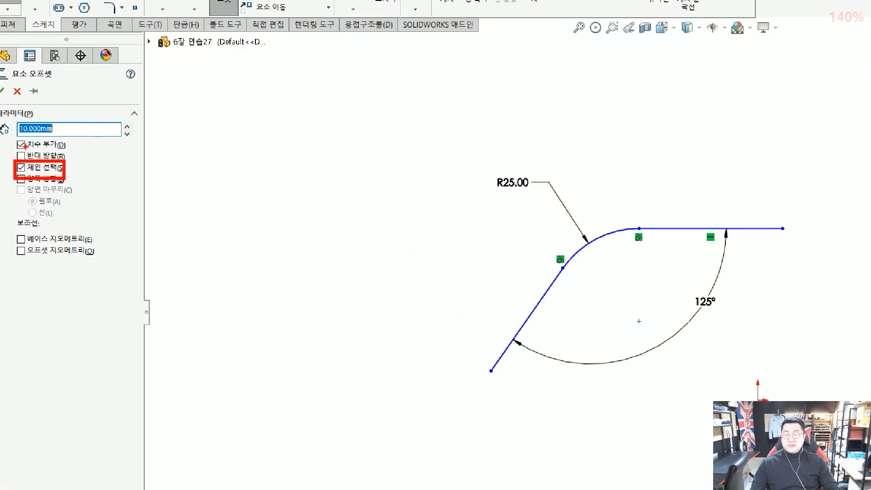
pyautogui.moveTo(11, 137); pyautogui.dragTo(60, 154)
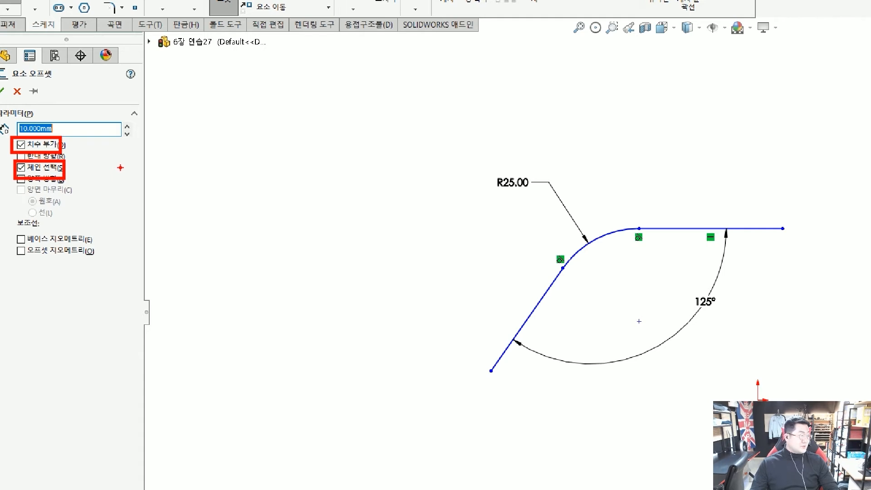
pyautogui.press('Escape')
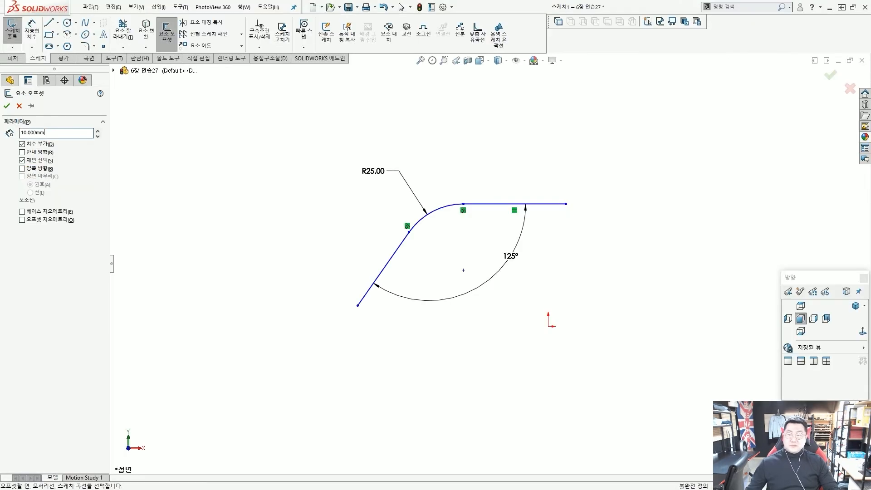
pyautogui.write('20')
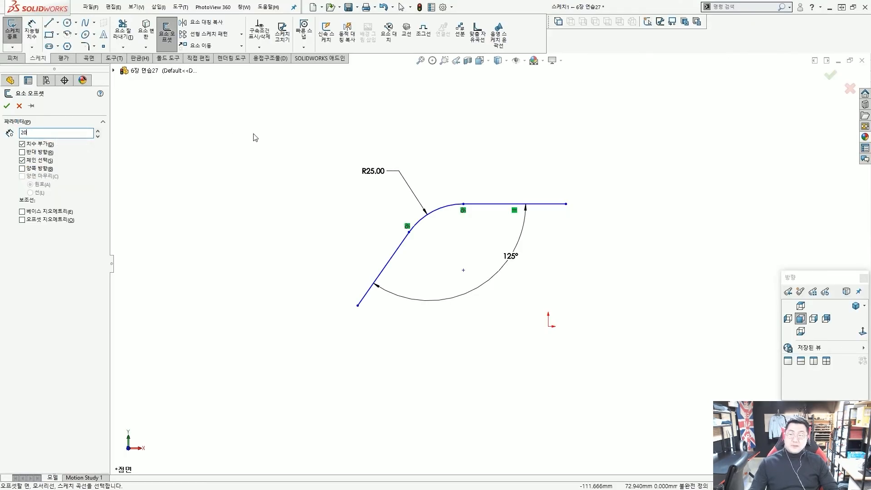
pyautogui.press('Return')
pyautogui.click(391, 262)
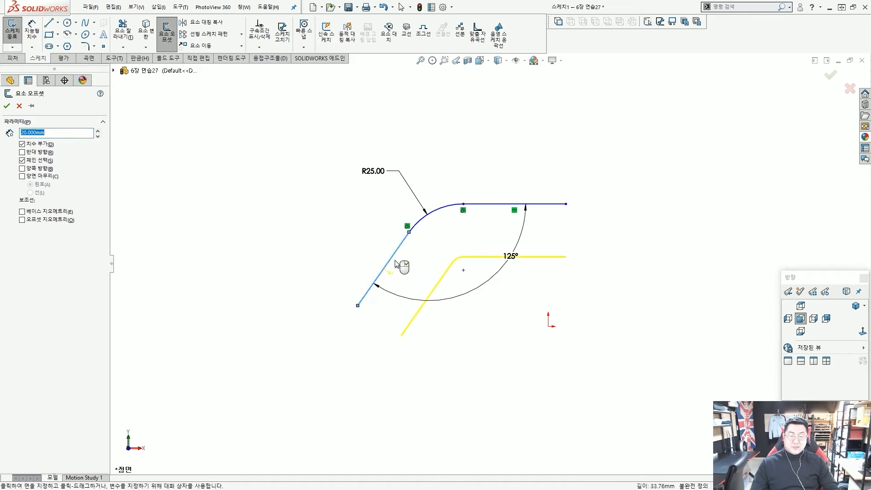
pyautogui.moveTo(484, 209); pyautogui.dragTo(487, 230)
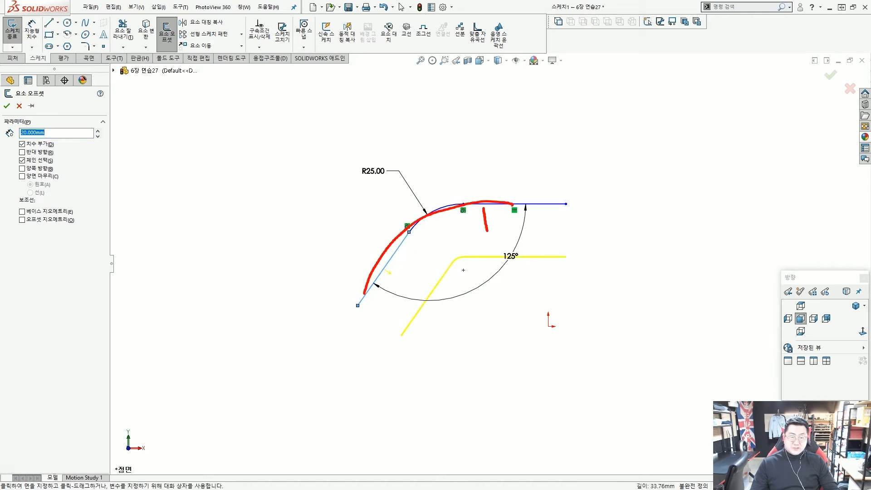
pyautogui.press('Escape')
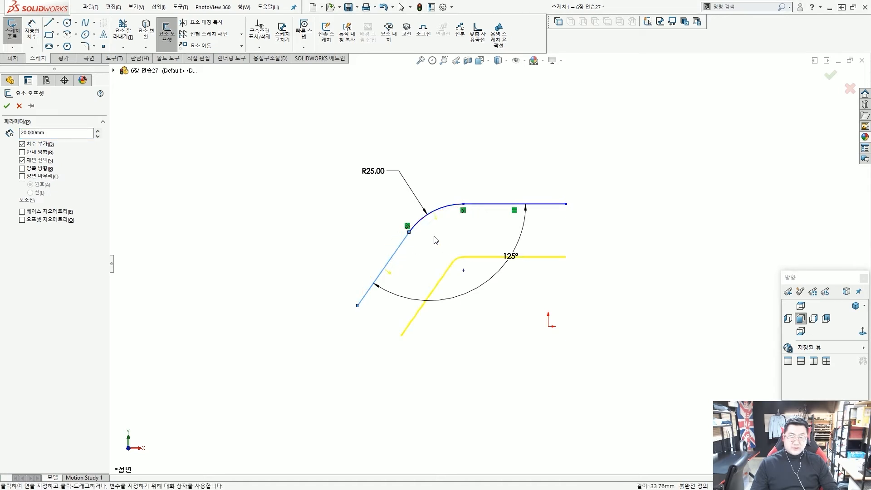
pyautogui.click(505, 326)
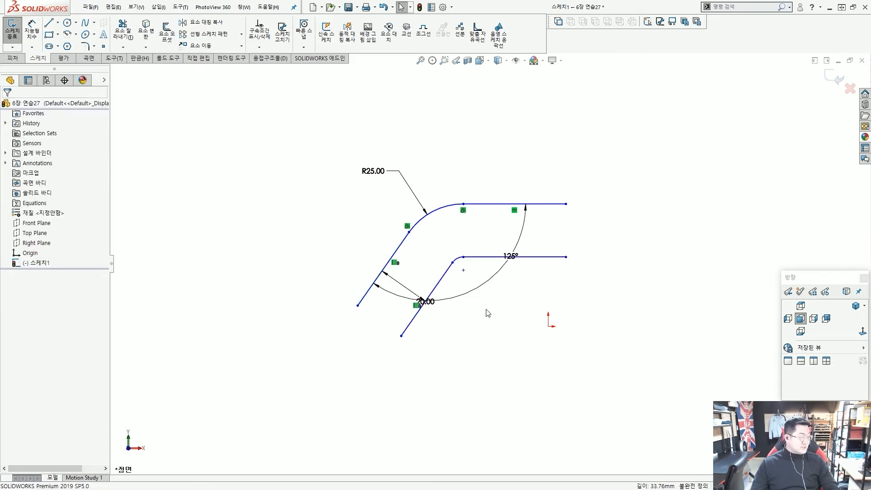
# Draw a tangent arc joining the lower ends of the two parallel slanted lines into a rounded end.
pyautogui.press('f')
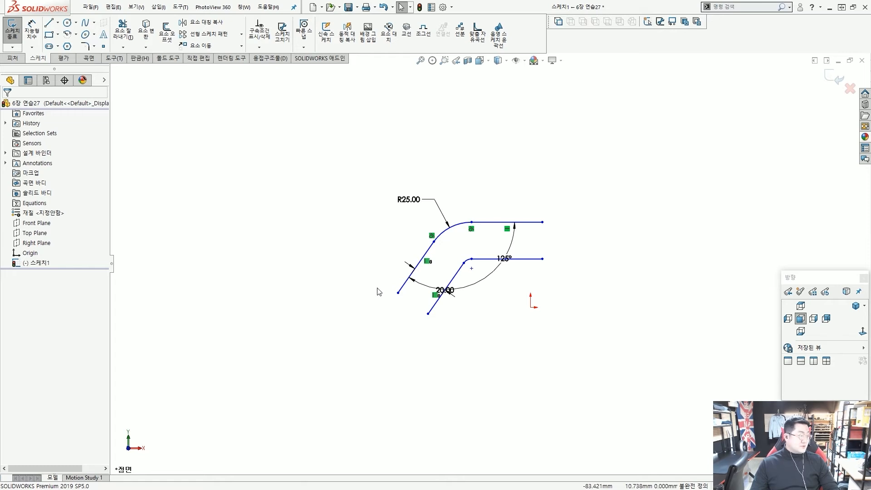
pyautogui.scroll(-2, 389, 292)
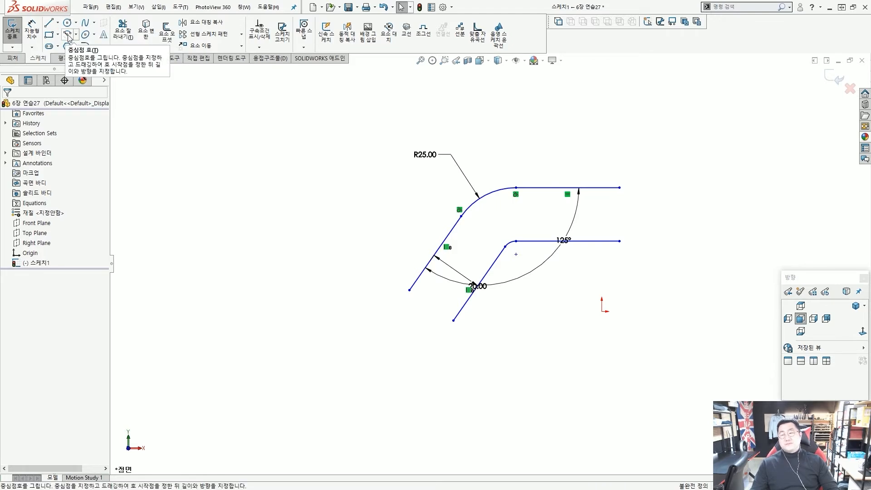
pyautogui.click(68, 35)
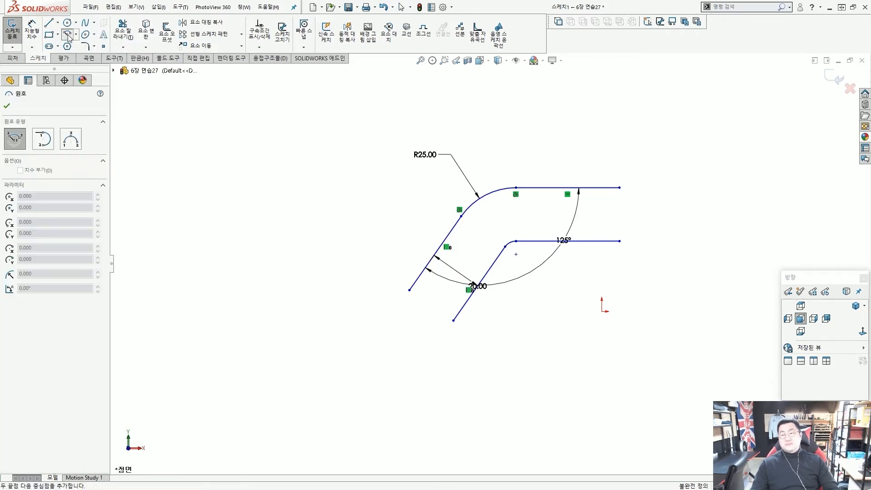
pyautogui.click(42, 140)
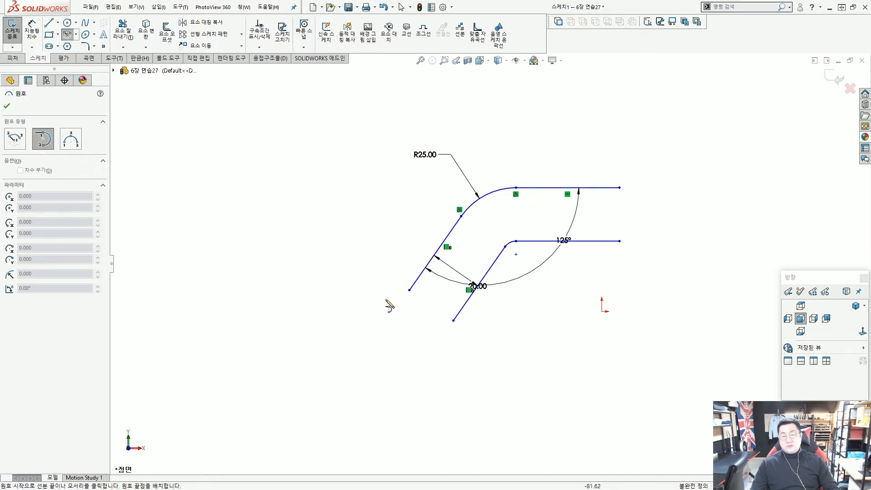
pyautogui.click(410, 289)
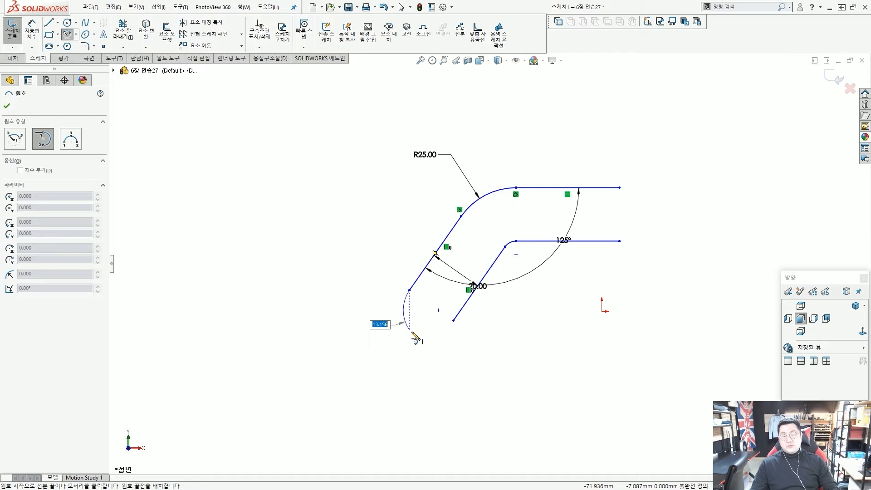
pyautogui.click(454, 322)
pyautogui.press('Escape')
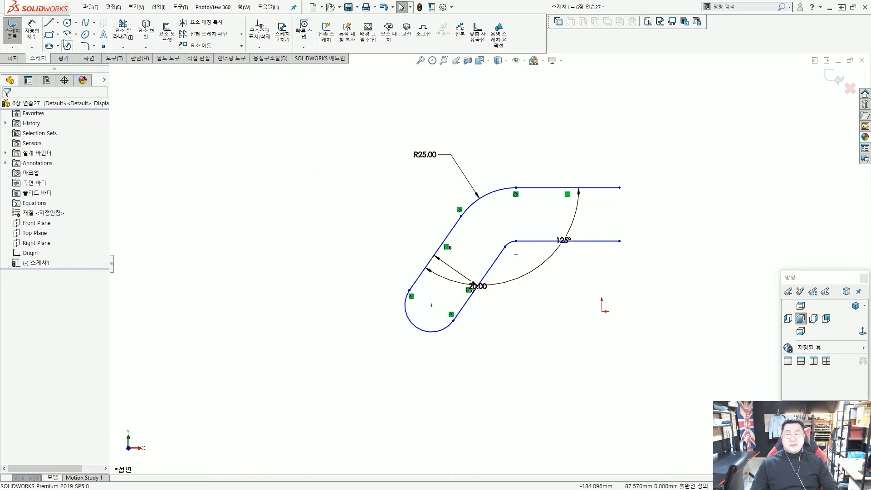
# Close the profile with a vertical line between the free ends of the two horizontal lines.
pyautogui.click(51, 23)
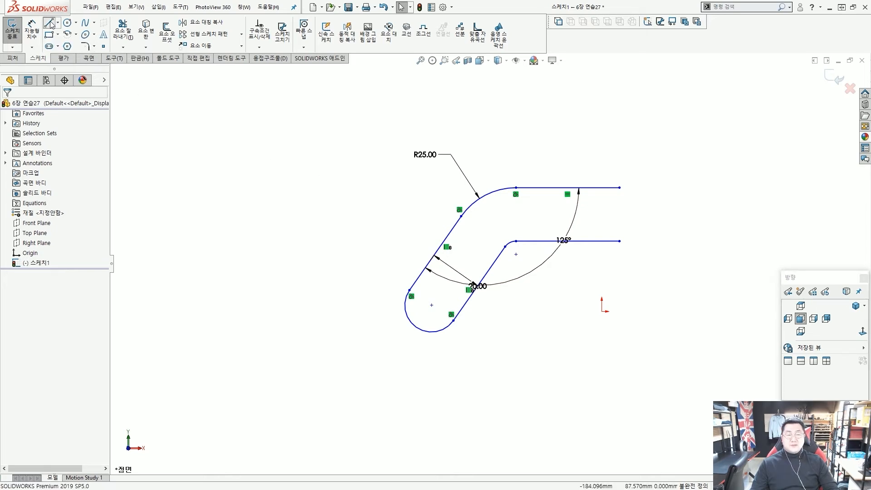
pyautogui.click(620, 188)
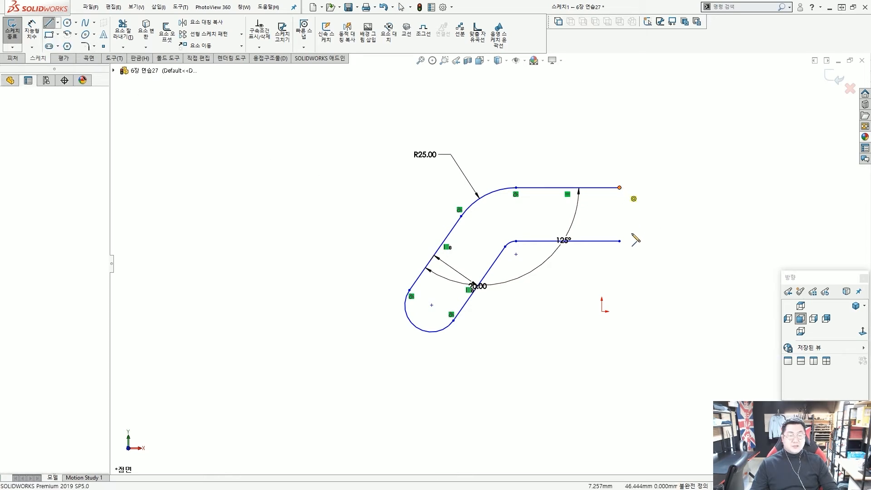
pyautogui.click(620, 242)
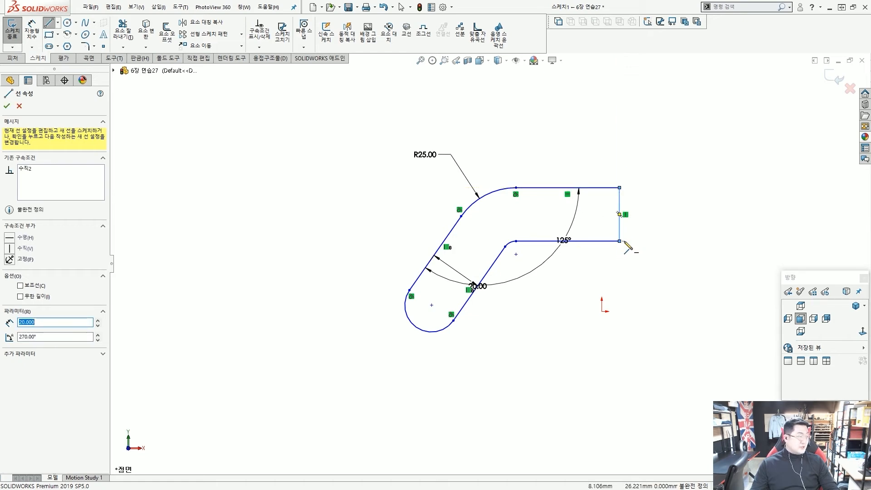
pyautogui.press('Escape')
# Move the 20 mm offset dimension outside the profile, just below the rounded lower end.
pyautogui.scroll(-2, 491, 273)
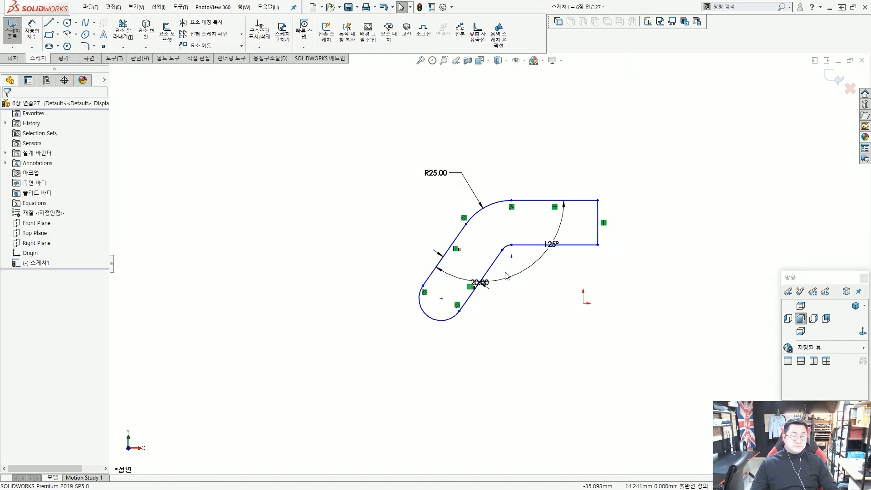
pyautogui.scroll(4, 499, 291)
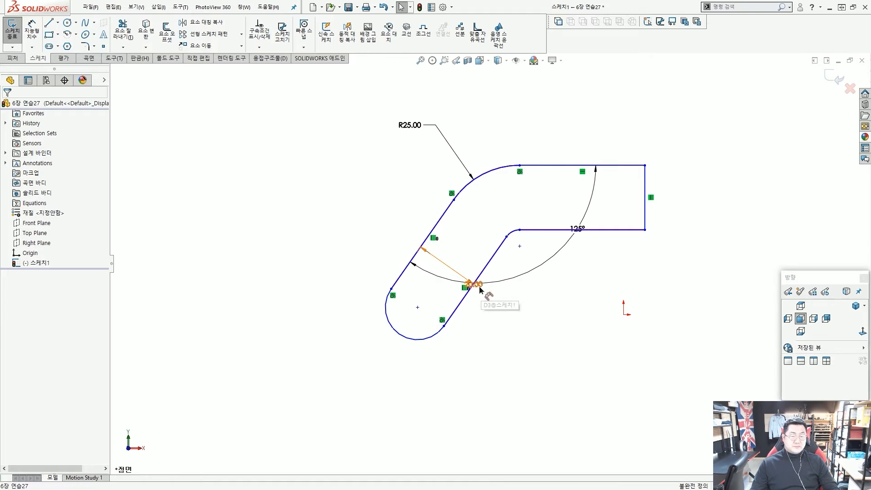
pyautogui.moveTo(482, 289); pyautogui.dragTo(390, 340)
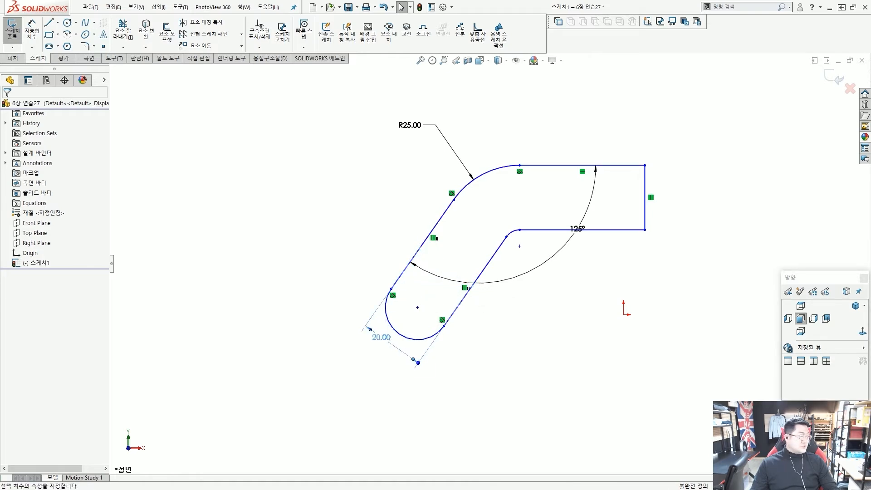
pyautogui.press('Escape')
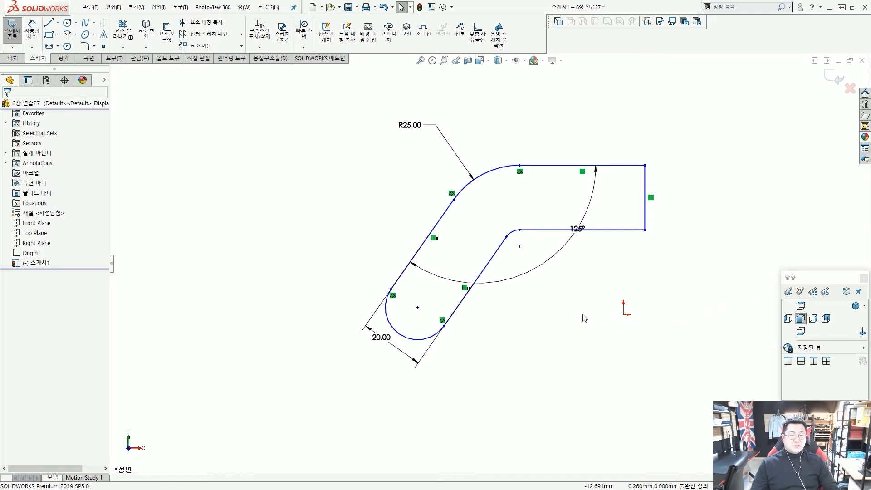
pyautogui.scroll(2, 536, 318)
pyautogui.scroll(-2, 534, 316)
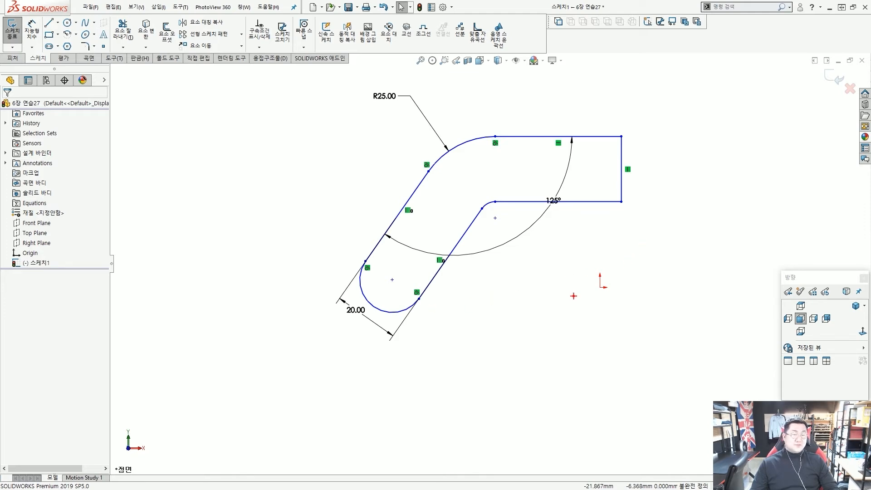
pyautogui.moveTo(594, 294)
pyautogui.mouseDown()
pyautogui.moveTo(516, 294)
pyautogui.moveTo(513, 307)
pyautogui.mouseUp()
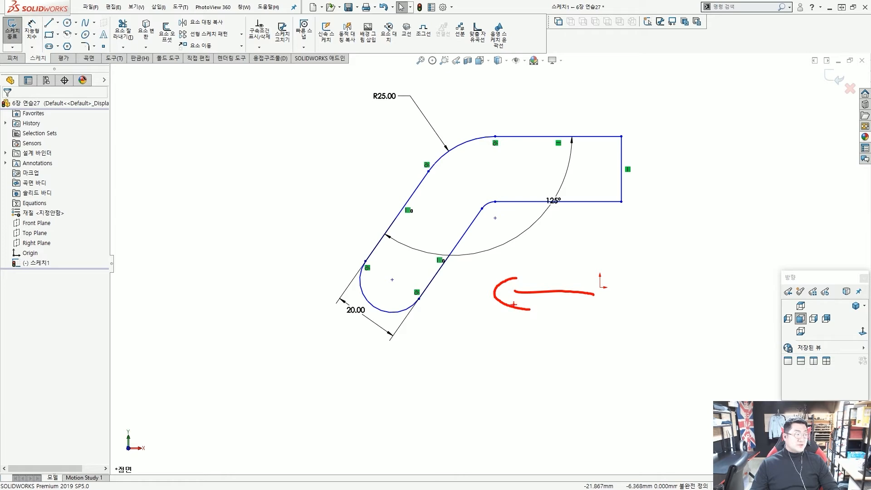
pyautogui.press('Escape')
pyautogui.scroll(2, 507, 274)
pyautogui.scroll(-2, 505, 265)
pyautogui.hotkey('ctrl', '2')
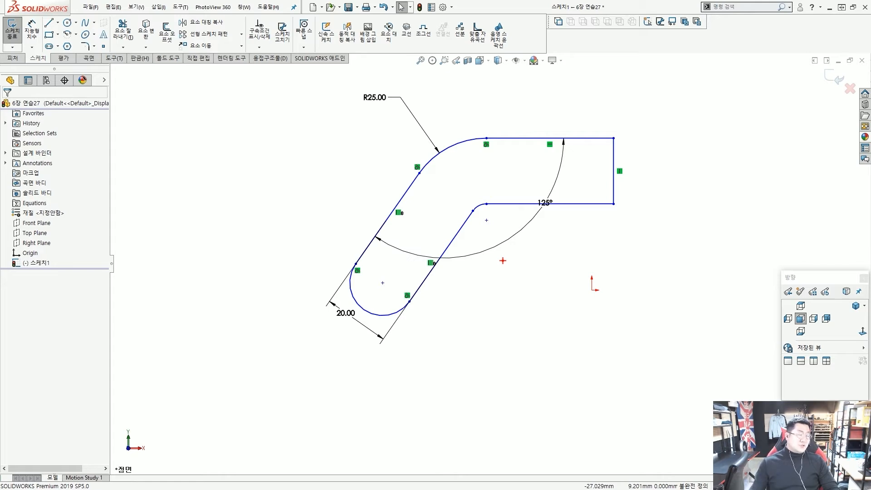
pyautogui.scroll(2, 503, 283)
pyautogui.scroll(-2, 507, 293)
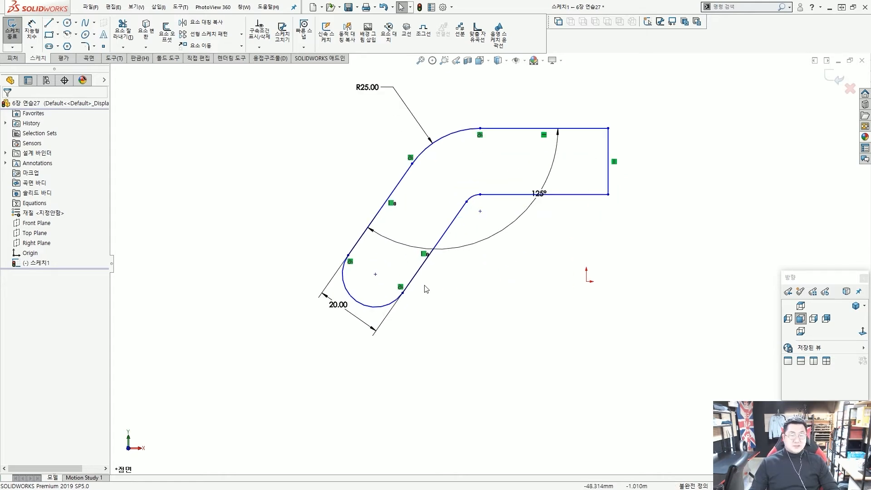
# Add a coincident relation between the center of the lower end arc and the sketch origin.
pyautogui.click(375, 274)
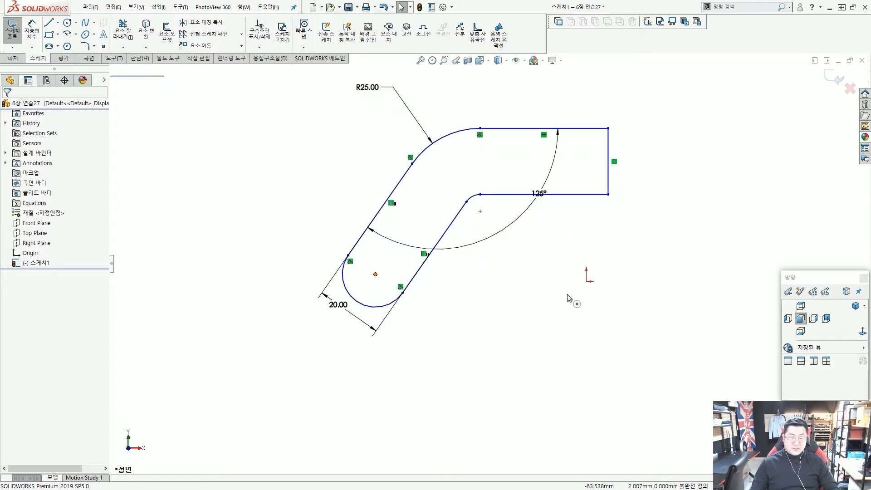
pyautogui.keyDown('ctrl'); pyautogui.click(587, 282); pyautogui.keyUp('ctrl')
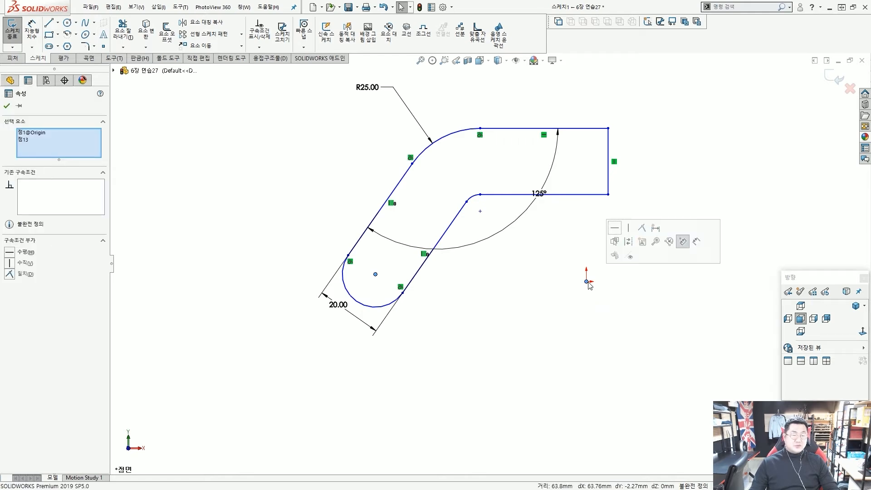
pyautogui.click(641, 235)
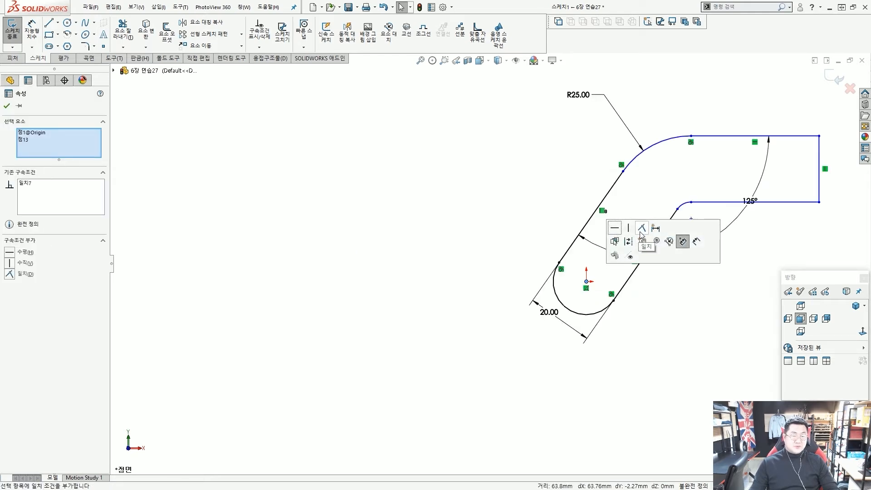
pyautogui.click(476, 319)
pyautogui.scroll(2, 654, 254)
pyautogui.scroll(1, 658, 254)
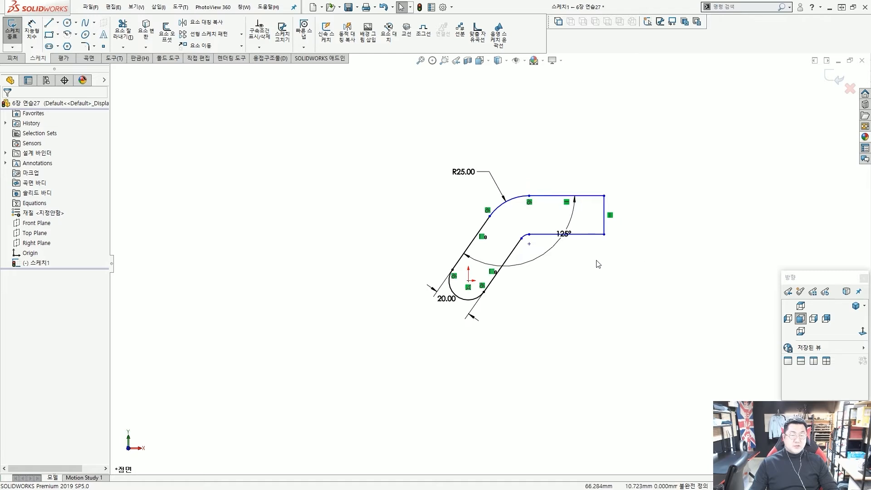
pyautogui.hotkey('ctrl', '1')
pyautogui.moveTo(511, 271)
pyautogui.mouseDown()
pyautogui.moveTo(456, 212)
pyautogui.moveTo(681, 172)
pyautogui.moveTo(554, 205)
pyautogui.moveTo(490, 285)
pyautogui.mouseUp()
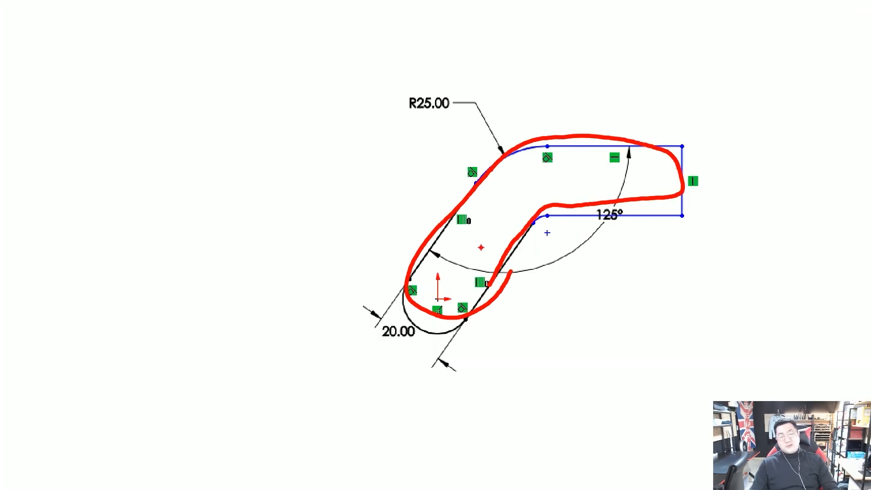
pyautogui.moveTo(449, 173); pyautogui.dragTo(543, 181)
pyautogui.moveTo(477, 159); pyautogui.dragTo(531, 193)
pyautogui.moveTo(276, 267); pyautogui.dragTo(436, 312)
pyautogui.moveTo(417, 293); pyautogui.dragTo(431, 301)
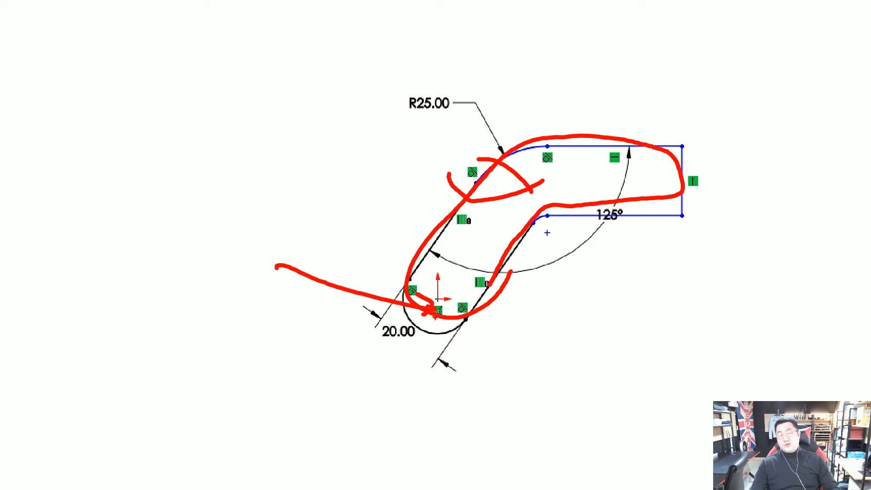
pyautogui.press('Escape')
# Move the 125° angle dimension inside the profile, close to the bend.
pyautogui.scroll(-3, 531, 240)
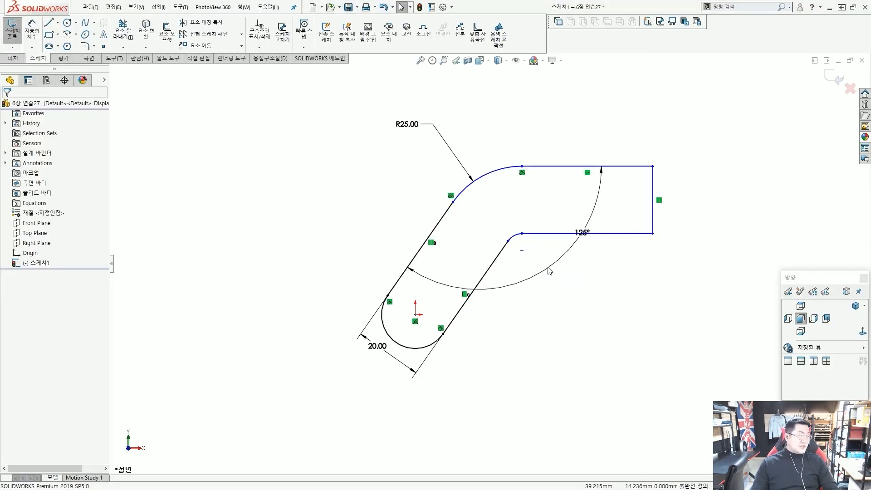
pyautogui.scroll(1, 550, 271)
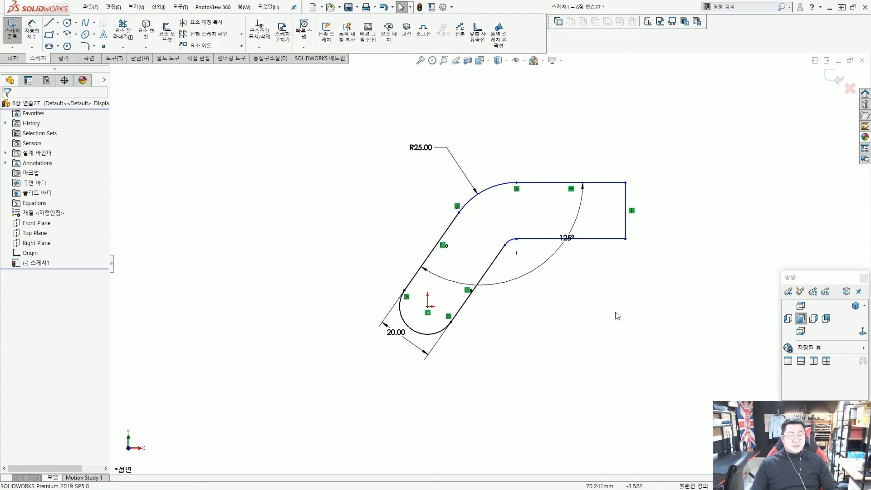
pyautogui.moveTo(550, 269); pyautogui.dragTo(518, 226)
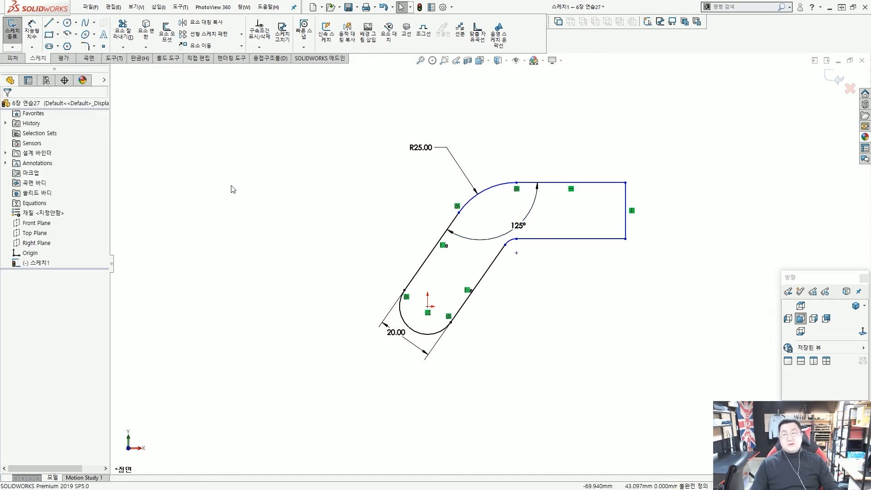
pyautogui.hotkey('ctrl', '2')
pyautogui.moveTo(237, 224)
pyautogui.mouseDown()
pyautogui.moveTo(233, 152)
pyautogui.moveTo(364, 151)
pyautogui.mouseUp()
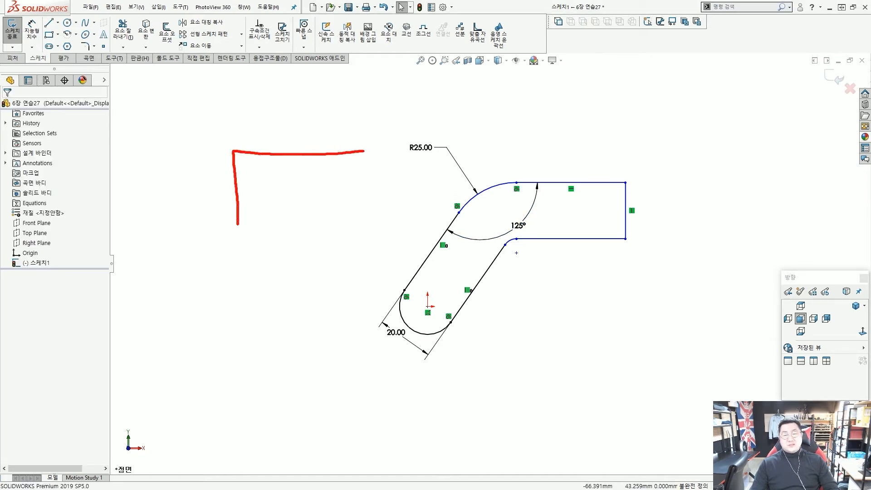
pyautogui.moveTo(239, 189); pyautogui.dragTo(291, 164)
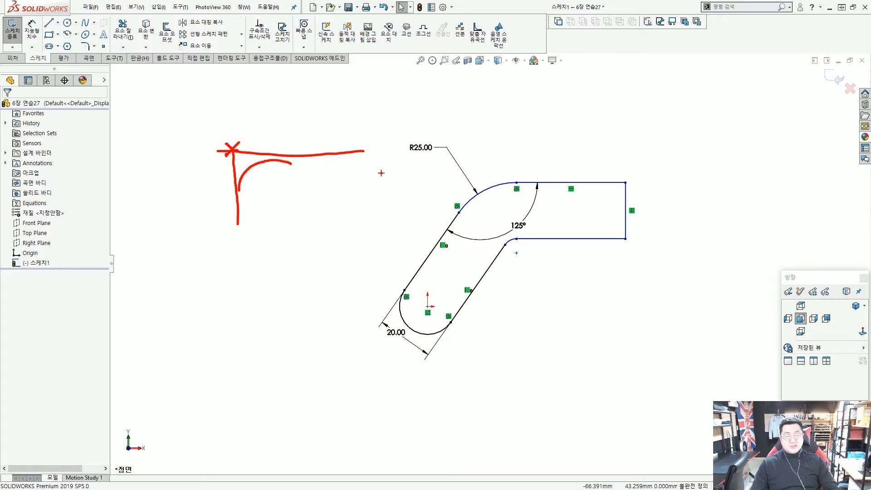
pyautogui.press('Escape')
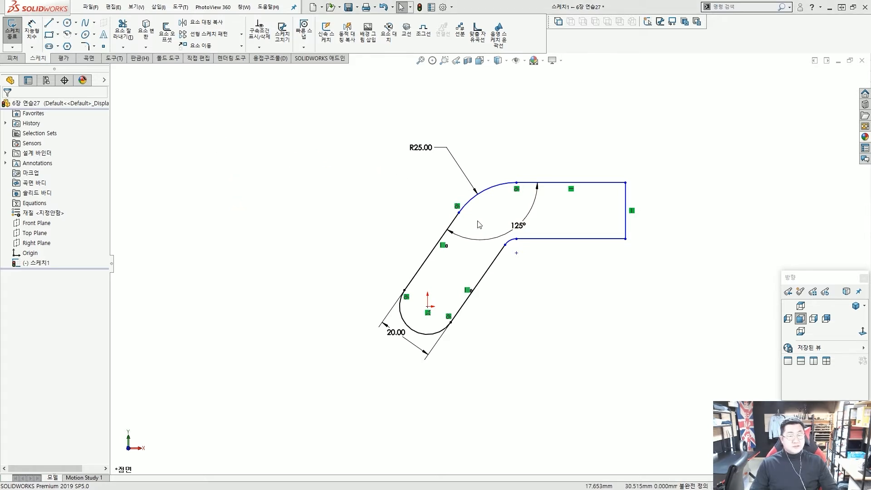
pyautogui.scroll(-2, 490, 220)
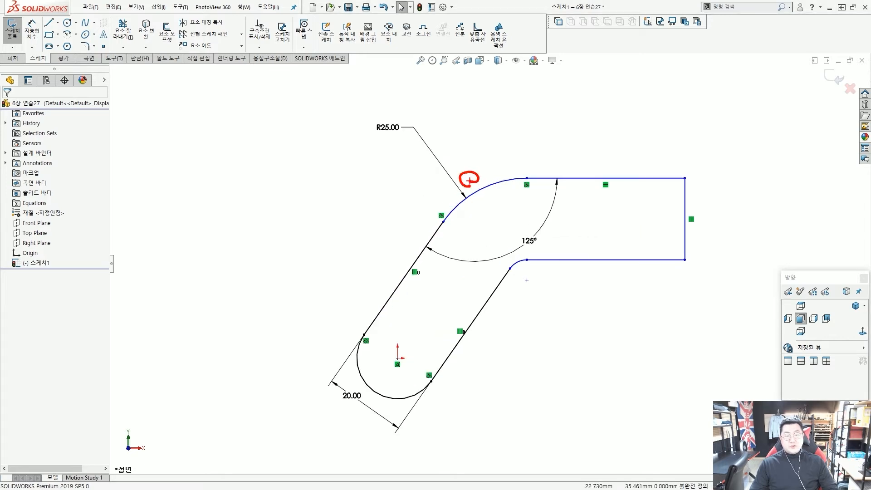
pyautogui.moveTo(362, 190); pyautogui.dragTo(395, 187)
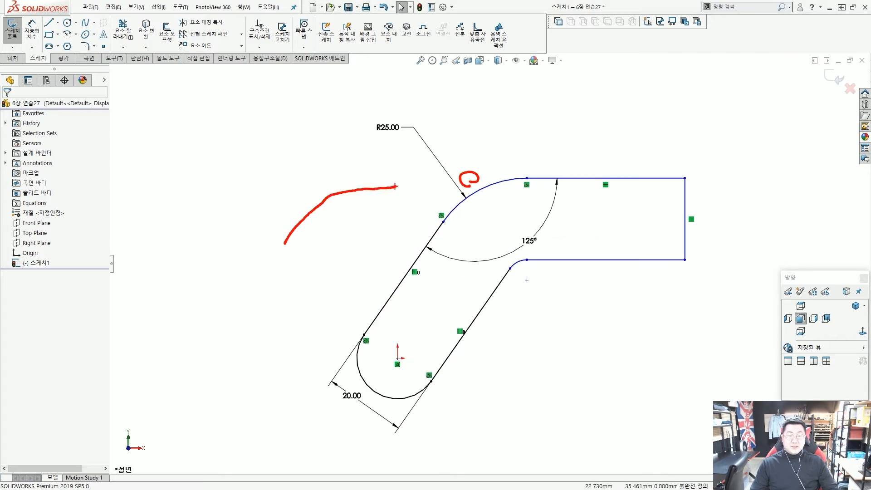
pyautogui.press('Escape')
pyautogui.hotkey('ctrl', '2')
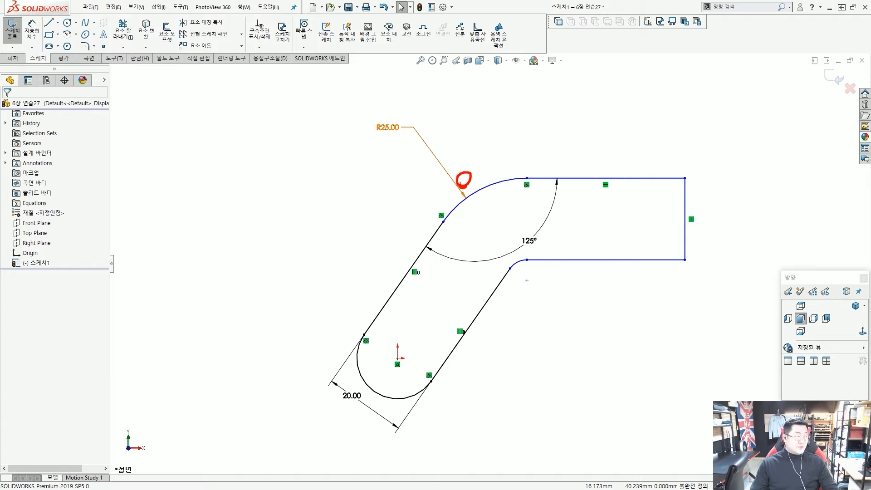
pyautogui.press('Escape')
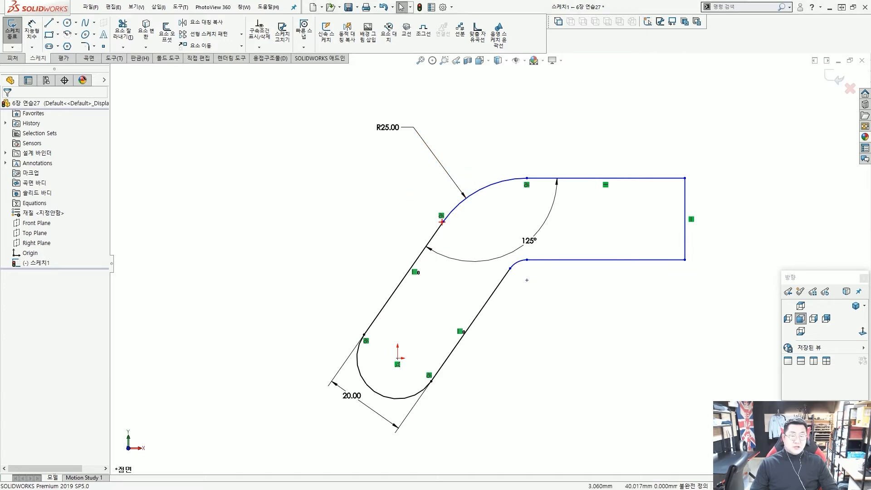
pyautogui.moveTo(432, 212); pyautogui.dragTo(380, 180)
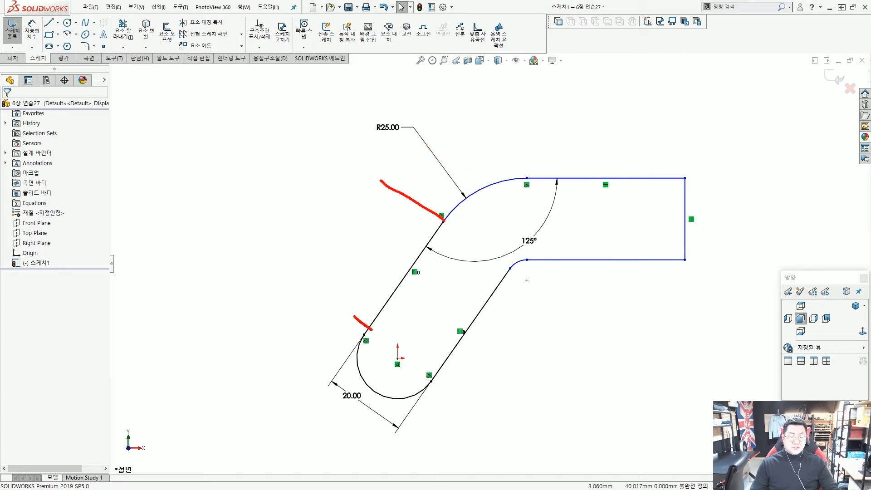
pyautogui.moveTo(337, 292); pyautogui.dragTo(428, 212)
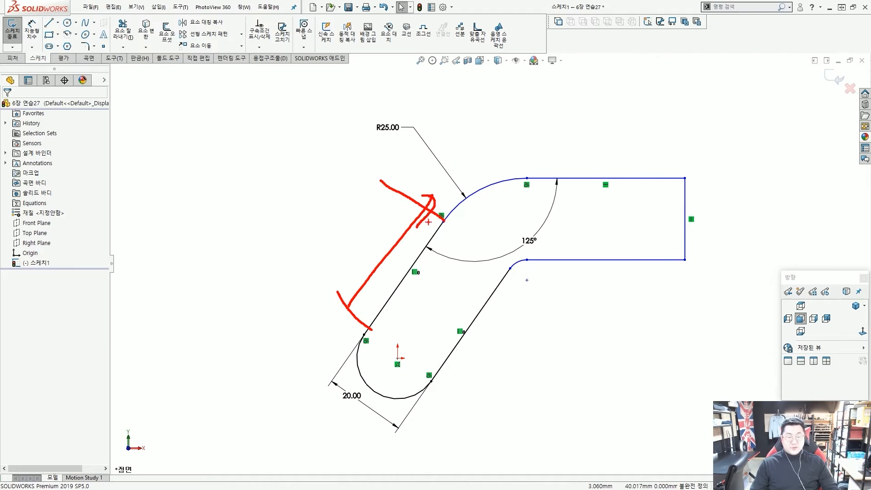
pyautogui.press('Escape')
pyautogui.moveTo(337, 360)
pyautogui.mouseDown()
pyautogui.moveTo(465, 180)
pyautogui.moveTo(665, 181)
pyautogui.mouseUp()
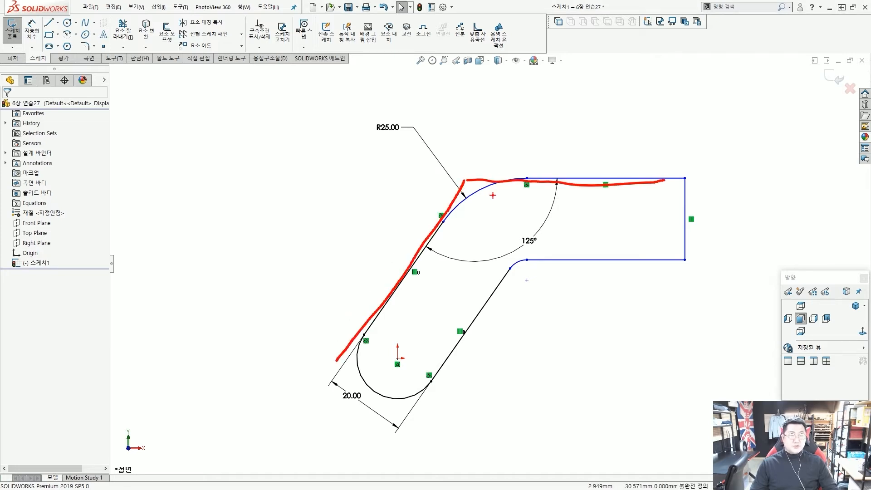
pyautogui.moveTo(467, 144)
pyautogui.mouseDown()
pyautogui.moveTo(654, 149)
pyautogui.moveTo(675, 161)
pyautogui.mouseUp()
pyautogui.press('Escape')
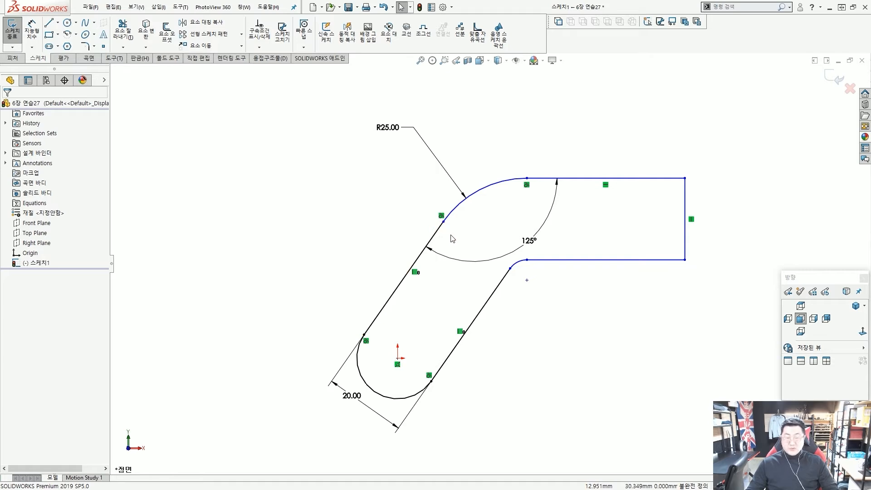
# Add a virtual sharp point where the outer slanted line and the upper horizontal line would intersect.
pyautogui.click(438, 237)
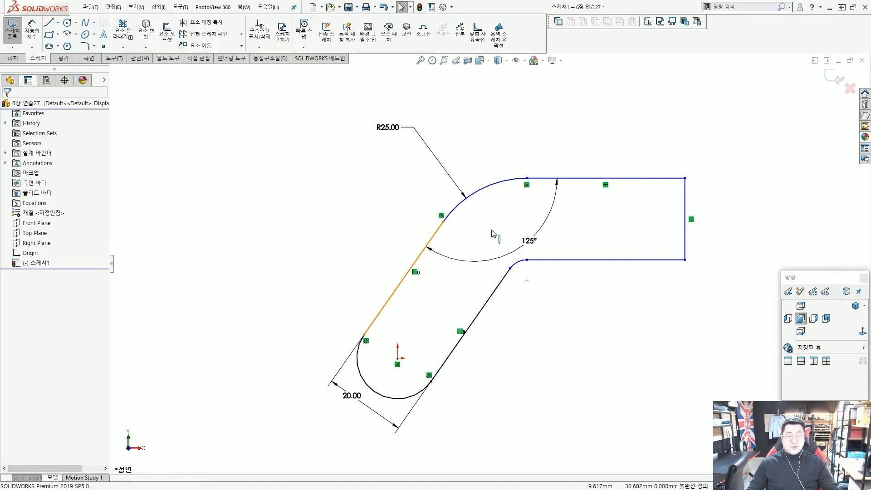
pyautogui.keyDown('ctrl'); pyautogui.click(577, 181); pyautogui.keyUp('ctrl')
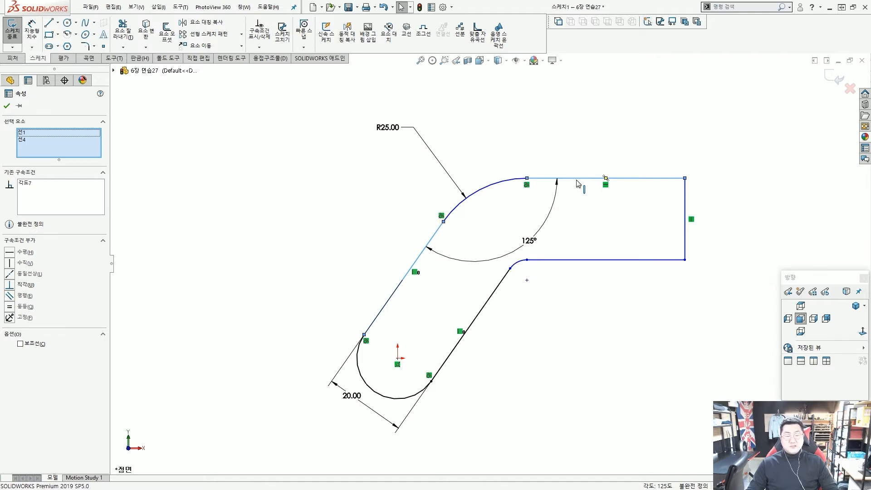
pyautogui.click(103, 47)
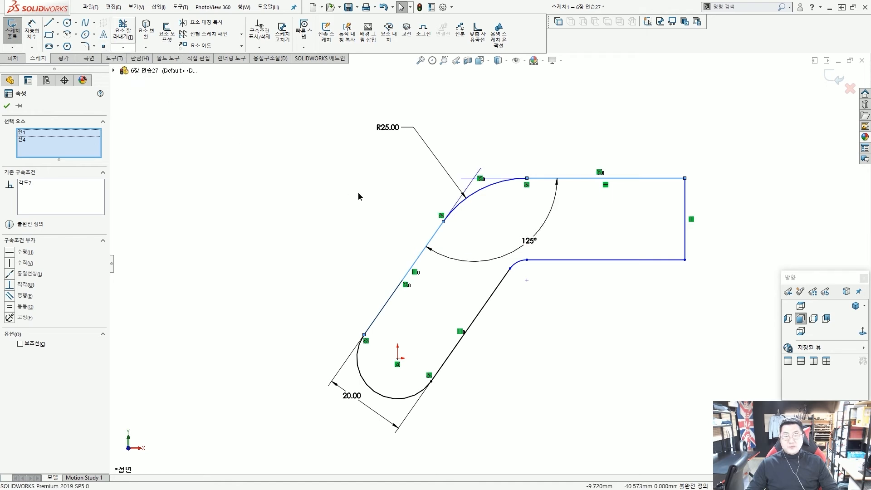
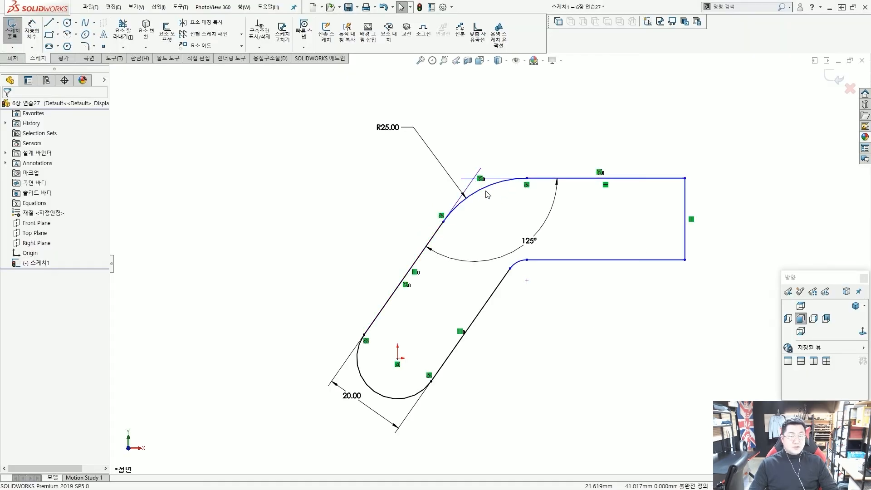
pyautogui.scroll(-2, 482, 195)
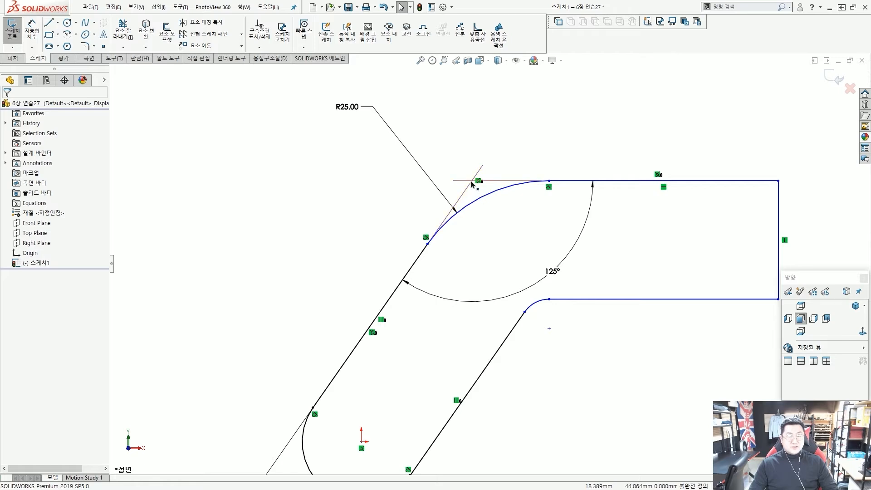
pyautogui.moveTo(473, 184)
pyautogui.mouseDown()
pyautogui.moveTo(483, 172)
pyautogui.moveTo(472, 196)
pyautogui.moveTo(500, 155)
pyautogui.moveTo(458, 211)
pyautogui.moveTo(482, 180)
pyautogui.mouseUp()
pyautogui.scroll(2, 481, 181)
pyautogui.click(476, 185)
pyautogui.hotkey('ctrl', '2')
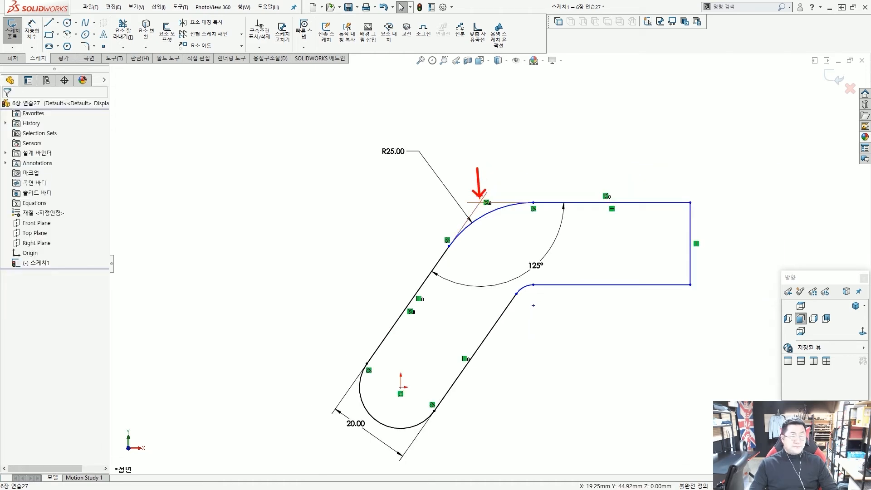
# Dimension the aligned distance from the virtual sharp to the lower end of the outer slanted line as 60 mm.
pyautogui.click(33, 33)
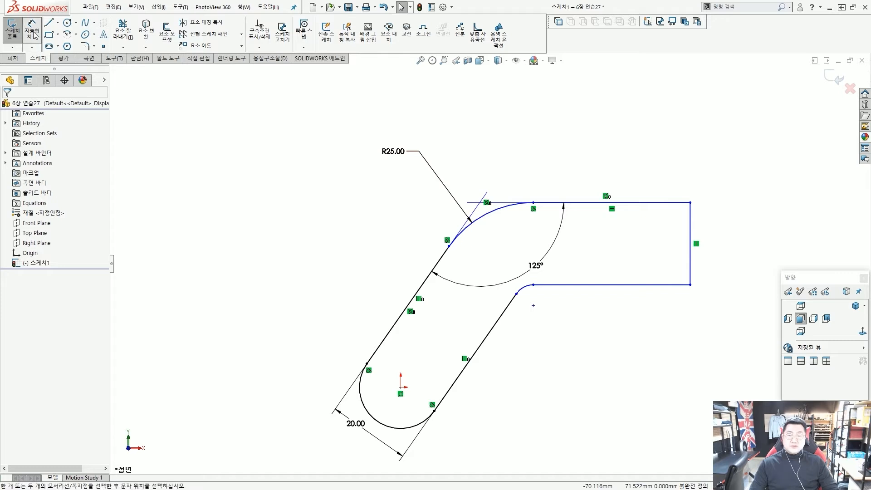
pyautogui.click(480, 203)
pyautogui.click(367, 364)
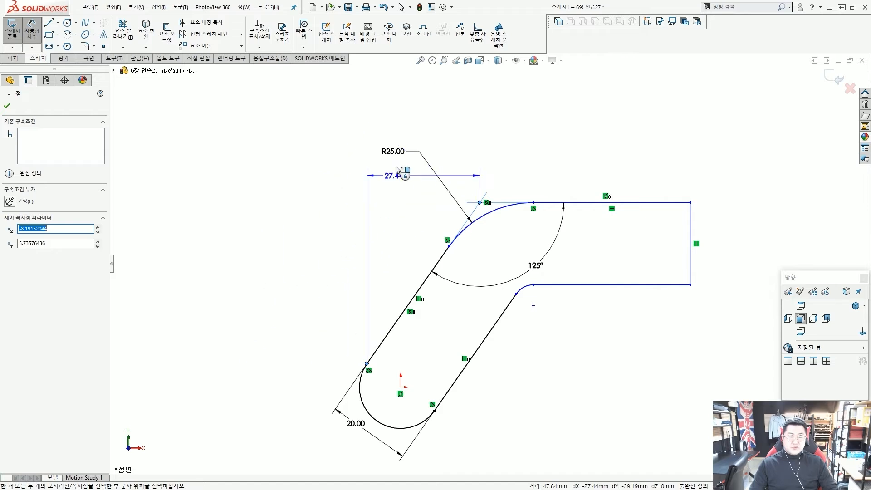
pyautogui.click(324, 184)
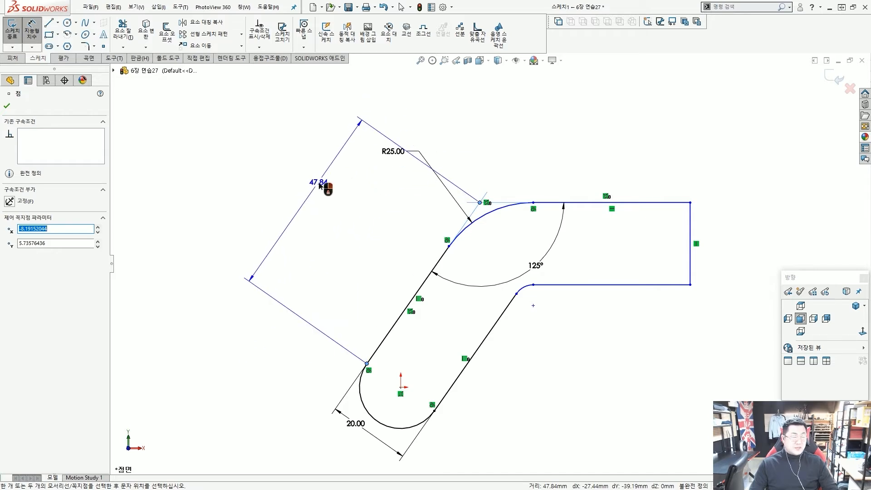
pyautogui.write('60')
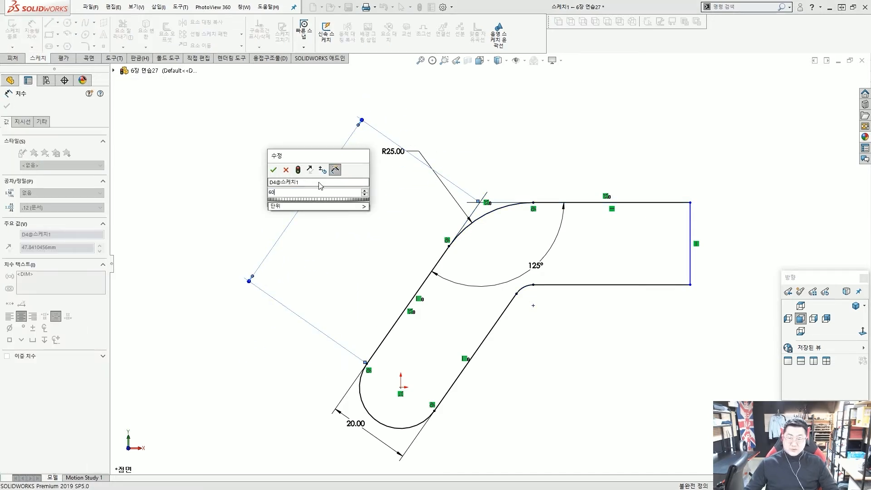
pyautogui.press('Return')
pyautogui.press('Escape')
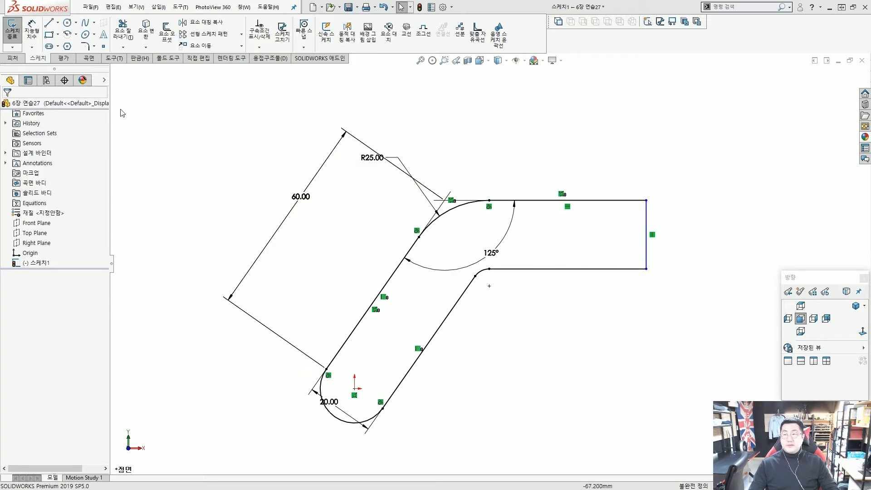
# Dimension the horizontal distance from the lower end arc's center to the vertical end line as 85 mm.
pyautogui.click(32, 34)
pyautogui.scroll(2, 360, 296)
pyautogui.scroll(-1, 364, 318)
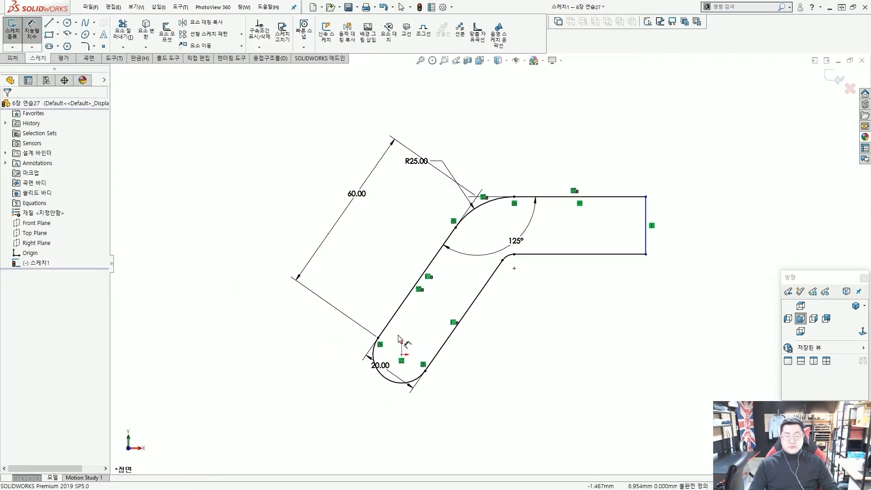
pyautogui.click(394, 373)
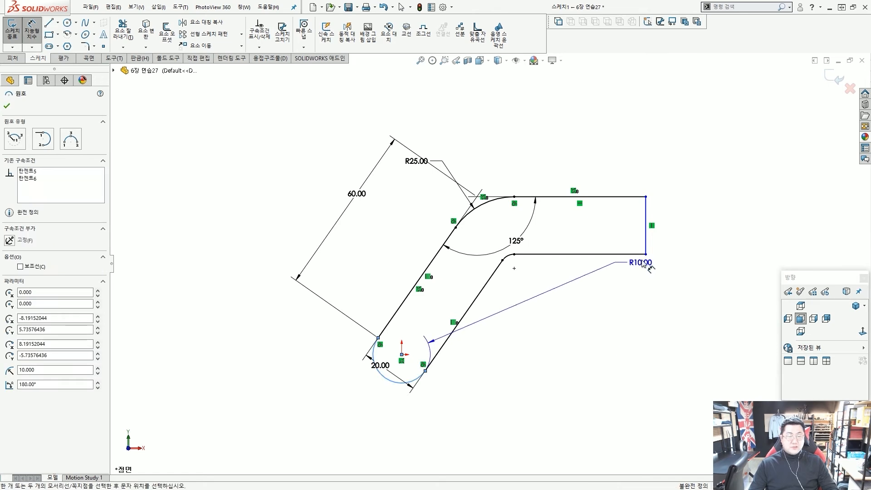
pyautogui.click(646, 245)
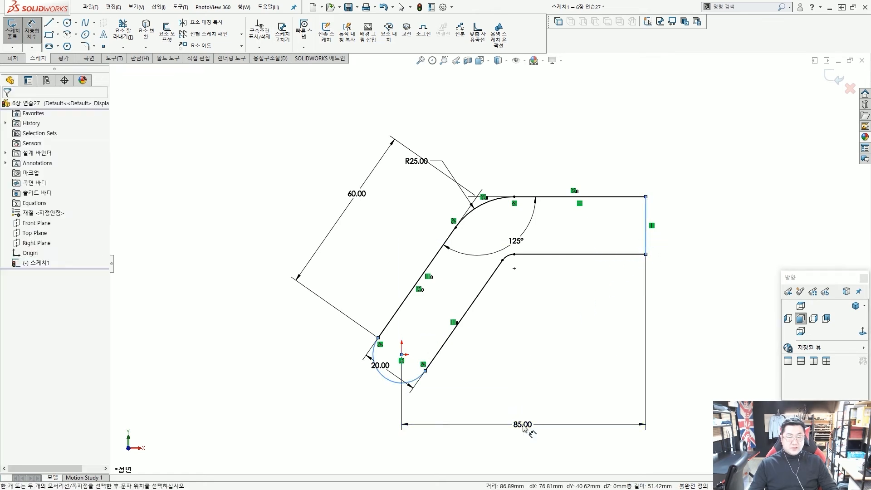
pyautogui.click(522, 424)
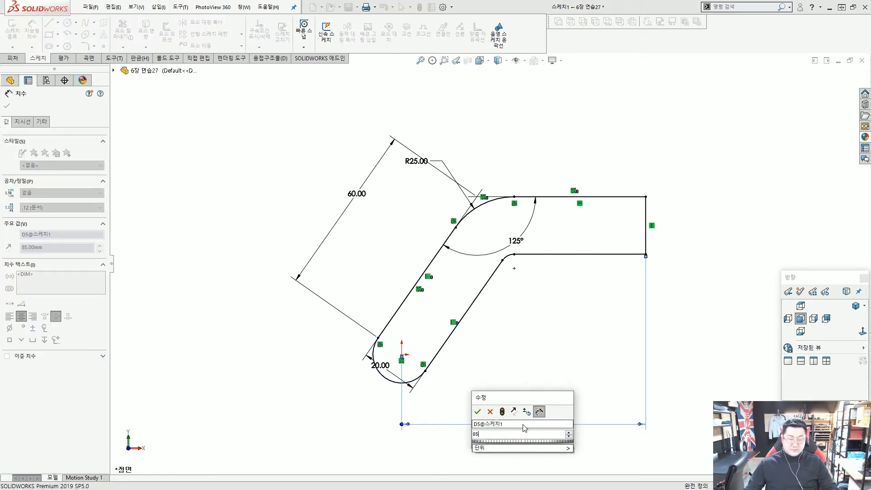
pyautogui.click(477, 411)
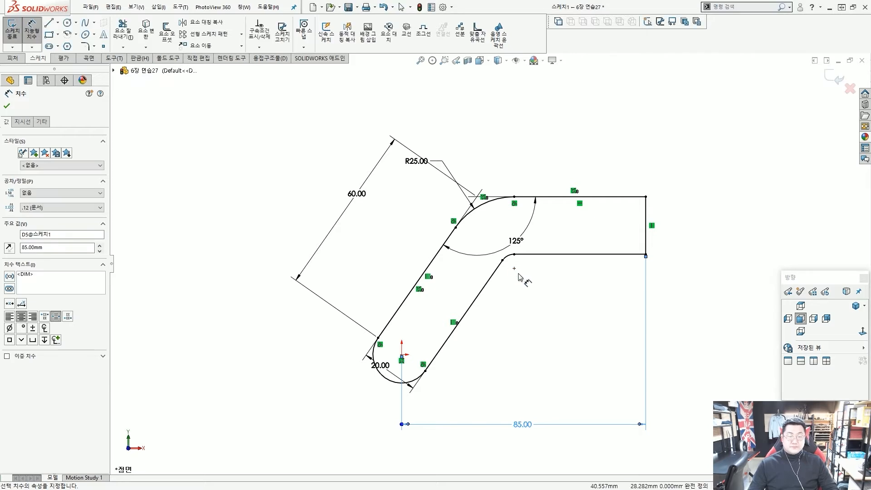
pyautogui.press('Escape')
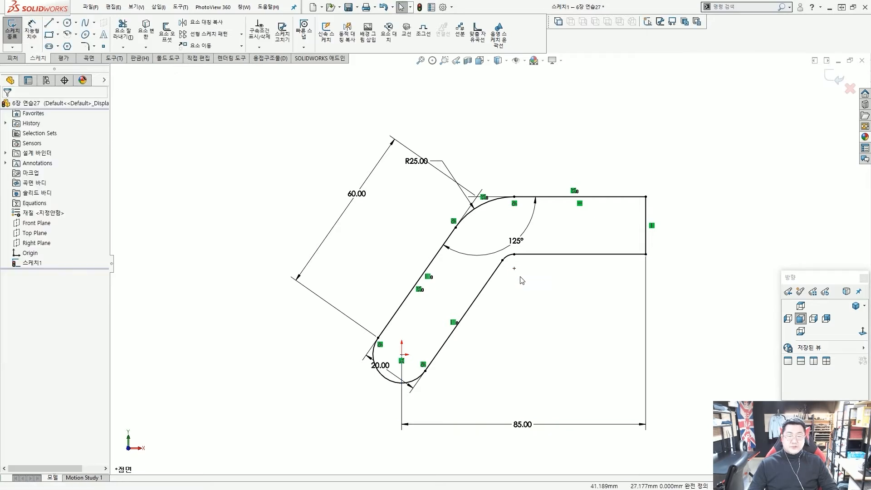
# Extrude the closed profile as a boss with a blind depth of 10 mm.
pyautogui.click(13, 59)
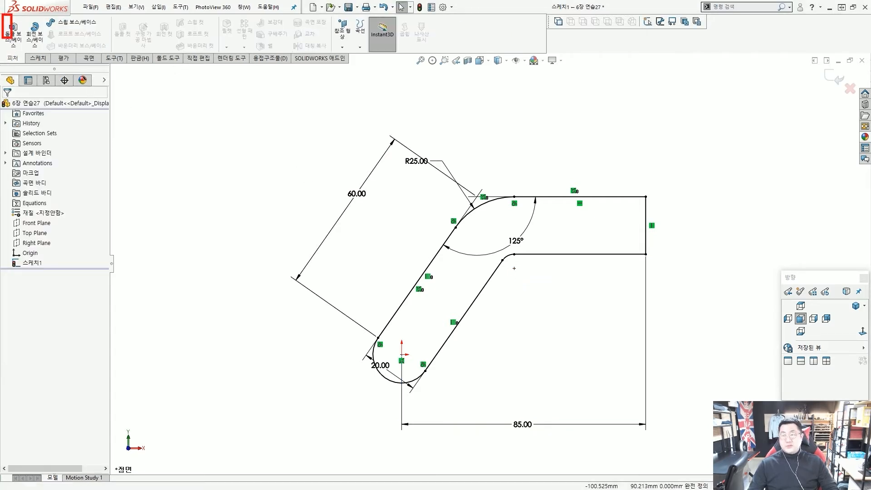
pyautogui.click(22, 39)
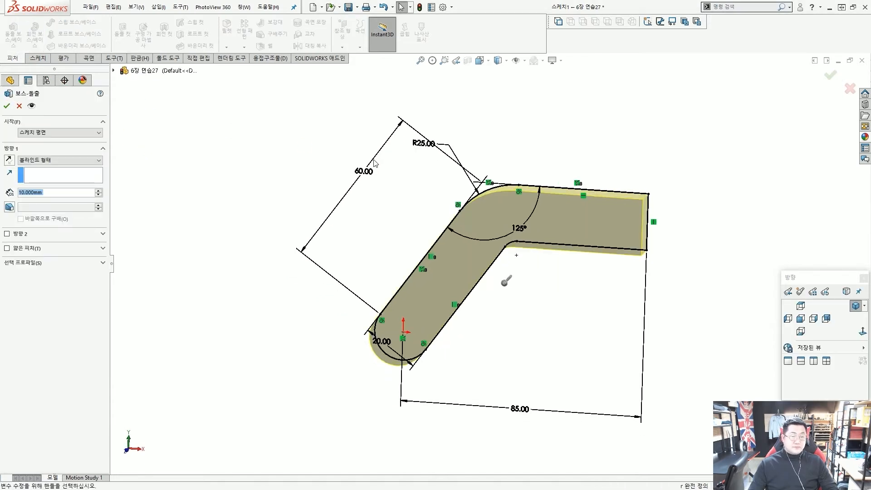
pyautogui.write('10')
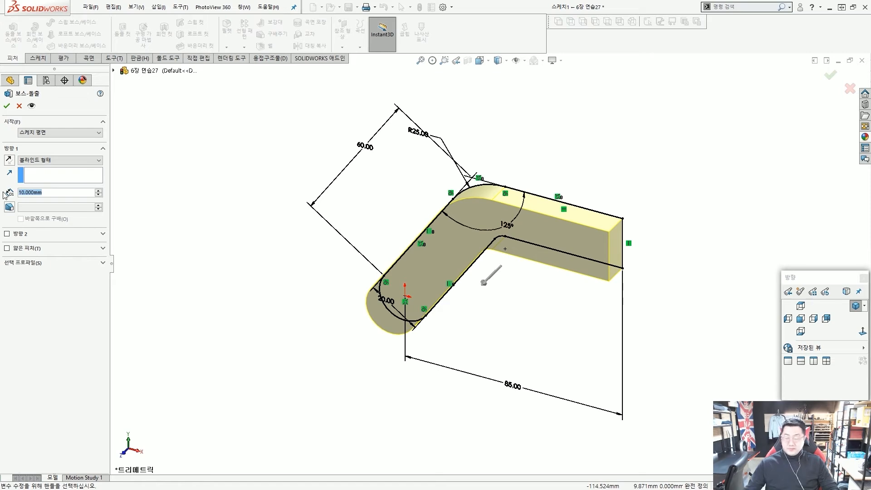
pyautogui.press('Return')
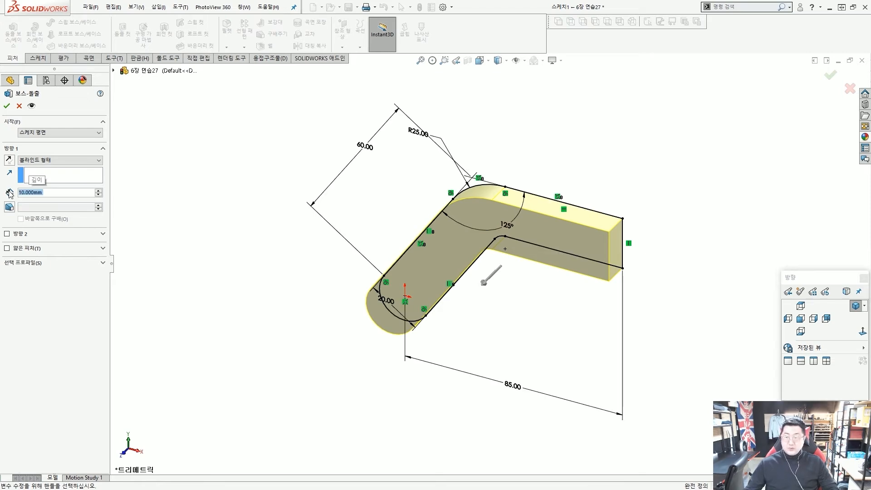
pyautogui.click(262, 246)
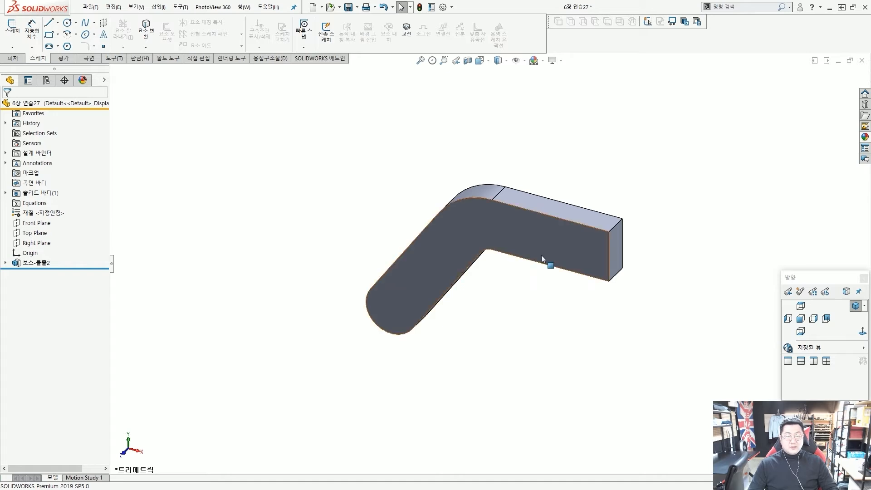
# Start a sketch on the flat top face of the horizontal arm, viewed straight on.
pyautogui.click(576, 215)
pyautogui.click(669, 234)
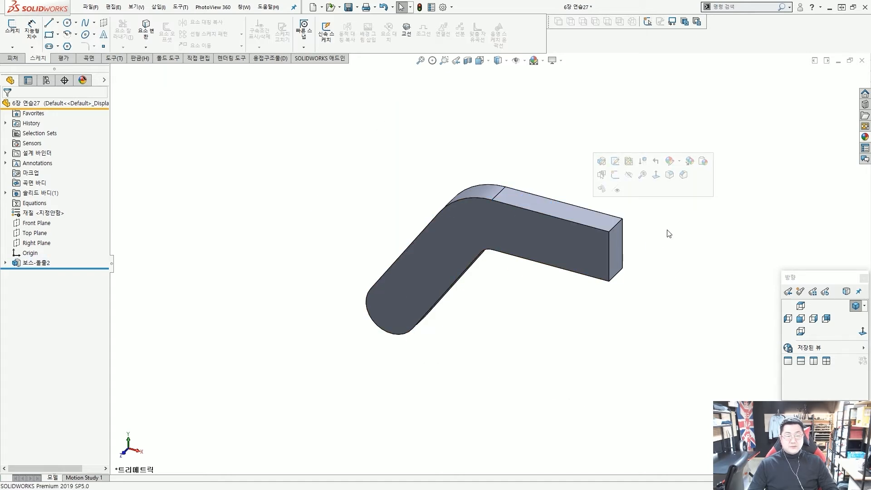
pyautogui.click(597, 225)
pyautogui.click(631, 183)
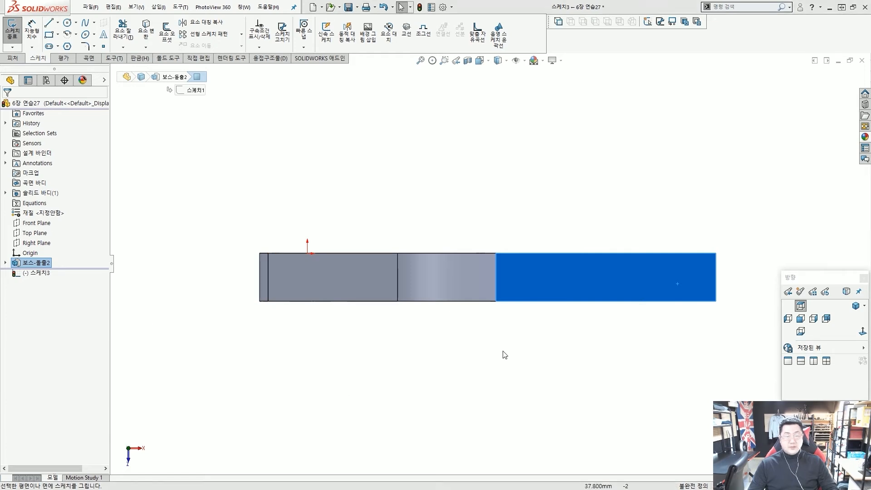
pyautogui.click(606, 195)
pyautogui.scroll(3, 608, 196)
pyautogui.scroll(-3, 629, 326)
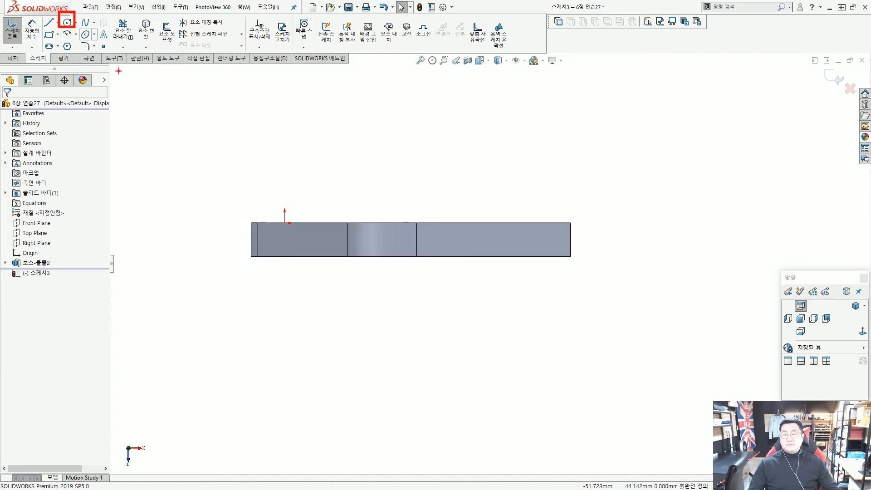
# Sketch a 45 mm diameter circle in the empty space just below the free end of the horizontal arm.
pyautogui.click(67, 22)
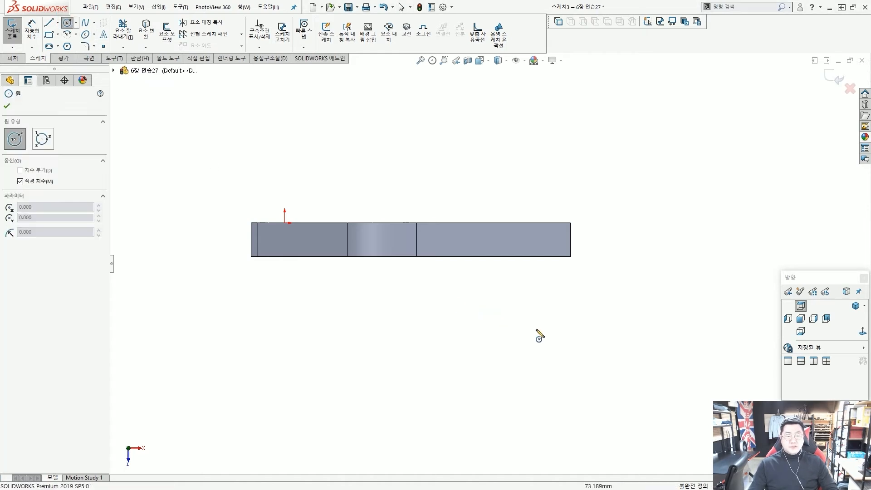
pyautogui.click(555, 360)
pyautogui.write('45')
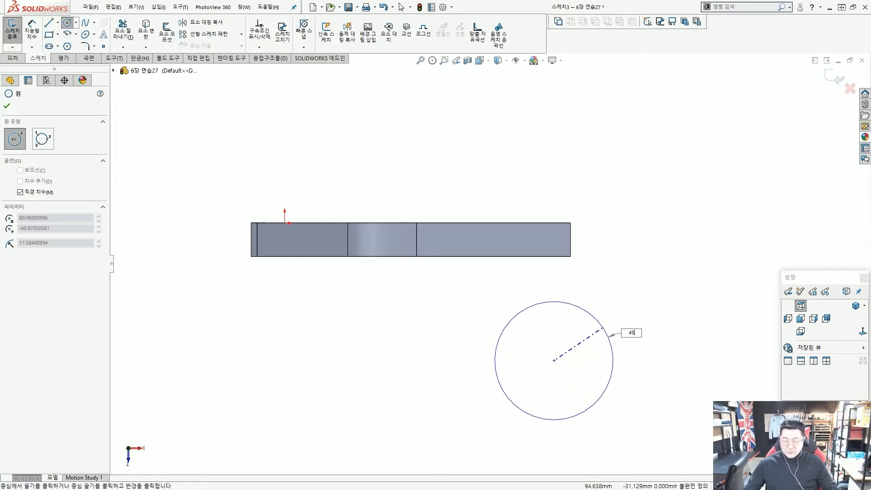
pyautogui.press('Return')
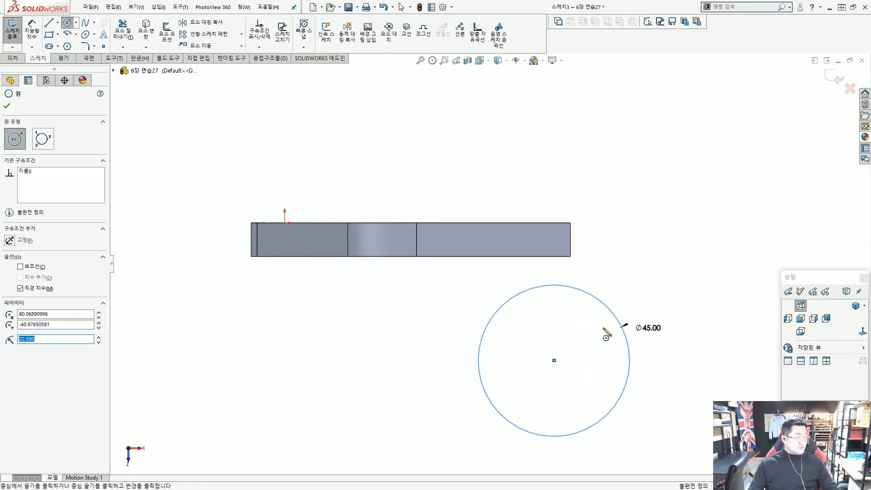
pyautogui.press('Escape')
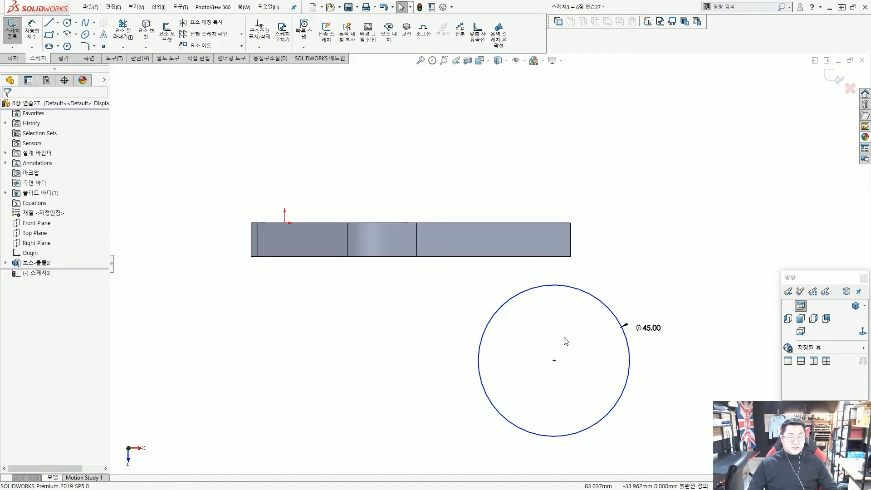
# Add a coincident relation between the circle's center and the short end edge of the horizontal arm.
pyautogui.click(554, 360)
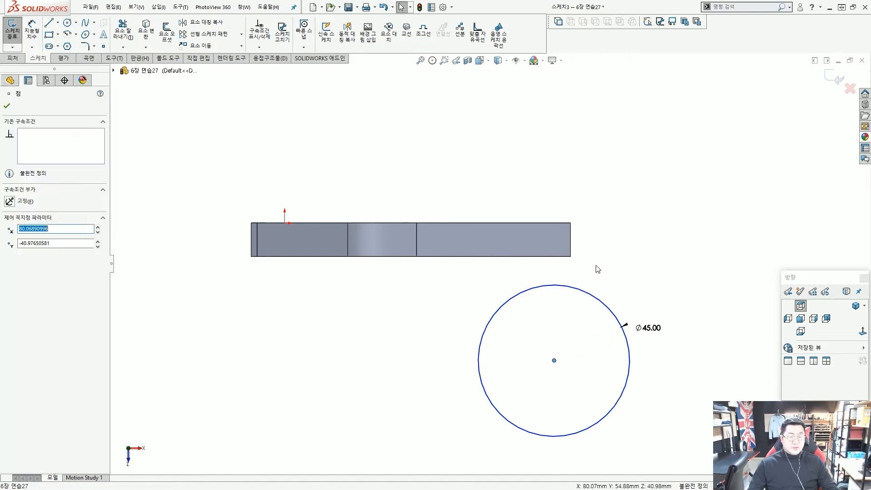
pyautogui.keyDown('ctrl'); pyautogui.click(571, 235); pyautogui.keyUp('ctrl')
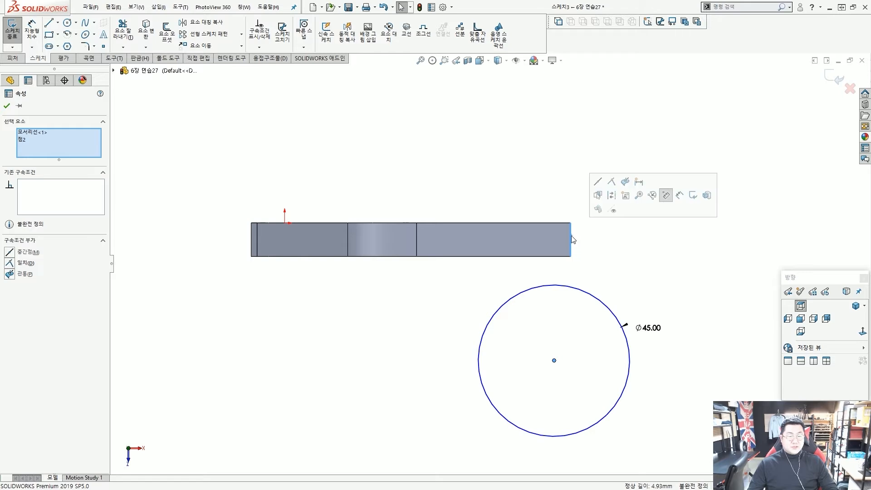
pyautogui.click(612, 181)
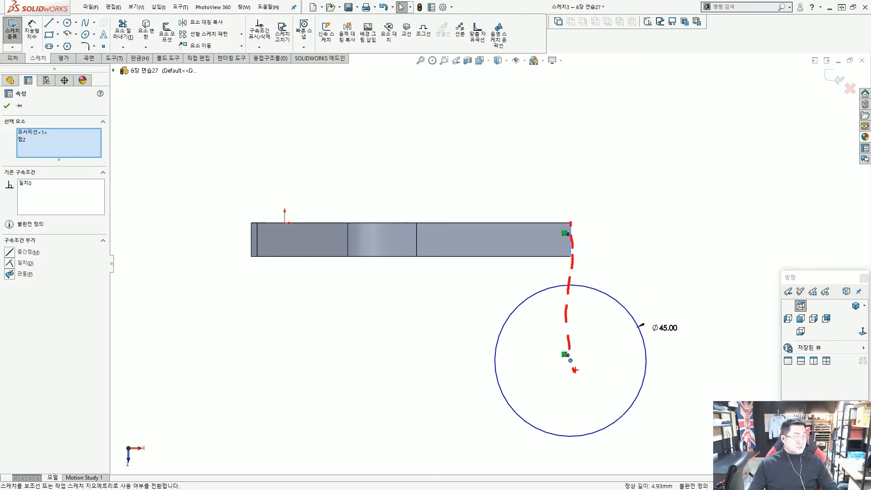
pyautogui.press('Escape')
pyautogui.press('Escape')
pyautogui.scroll(-2, 590, 264)
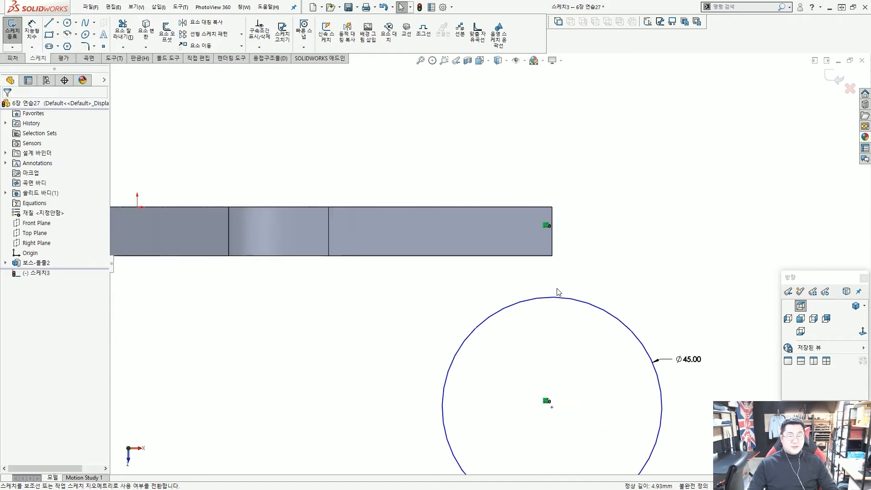
# Make the 45 mm circle tangent to the long edge of the horizontal arm farther from the circle.
pyautogui.click(532, 207)
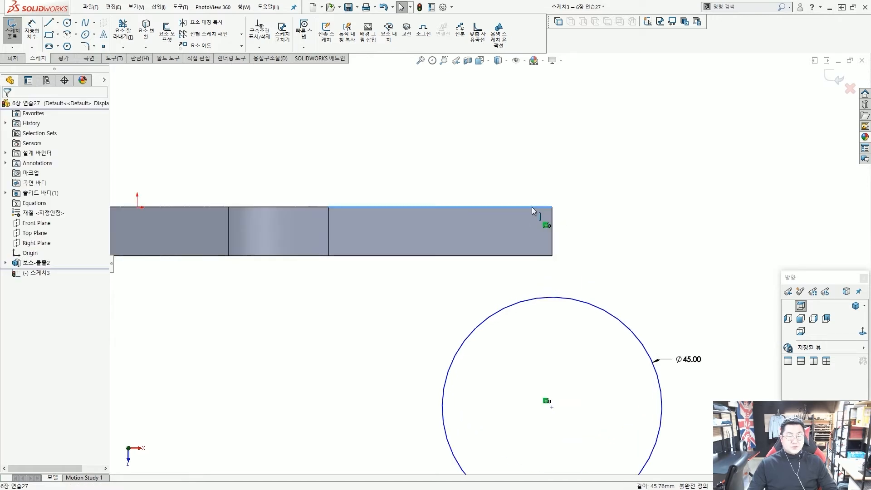
pyautogui.keyDown('ctrl'); pyautogui.click(545, 299); pyautogui.keyUp('ctrl')
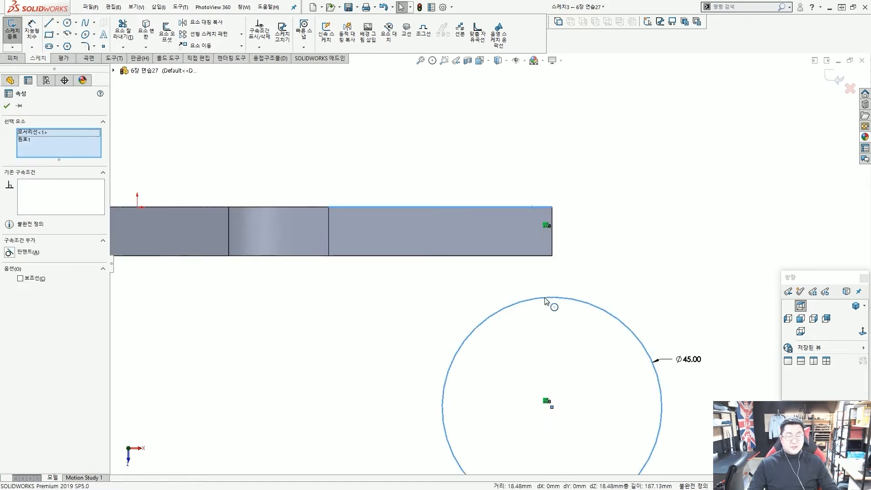
pyautogui.click(572, 249)
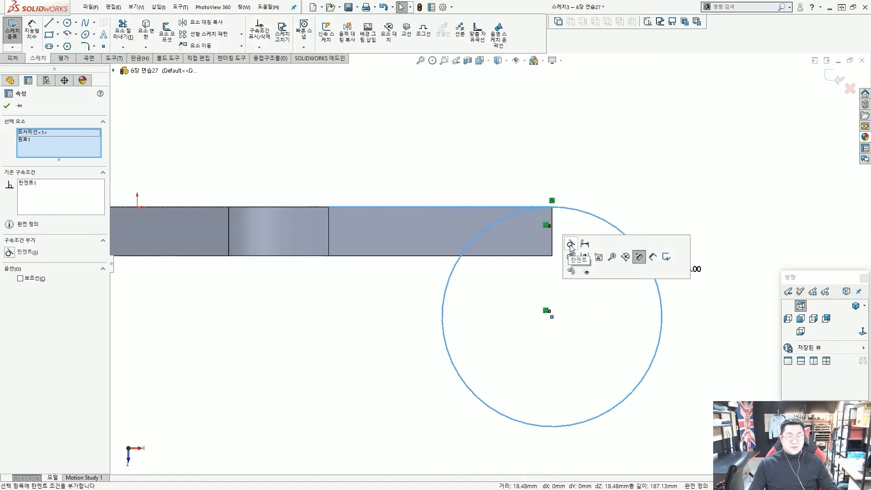
pyautogui.click(629, 198)
pyautogui.hotkey('alt', '2')
pyautogui.scroll(2, 553, 287)
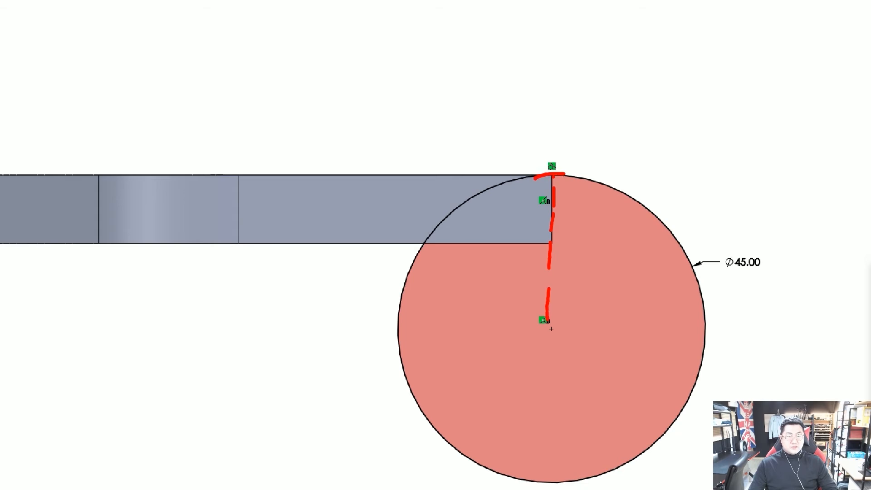
pyautogui.press('Escape')
# Extrude the 45 mm circle as a boss with a blind depth of 10 mm, reversed downward into the arm and merged with the body.
pyautogui.moveTo(623, 234)
pyautogui.mouseDown(button='middle')
pyautogui.moveTo(584, 247)
pyautogui.moveTo(251, 239)
pyautogui.mouseUp(button='middle')
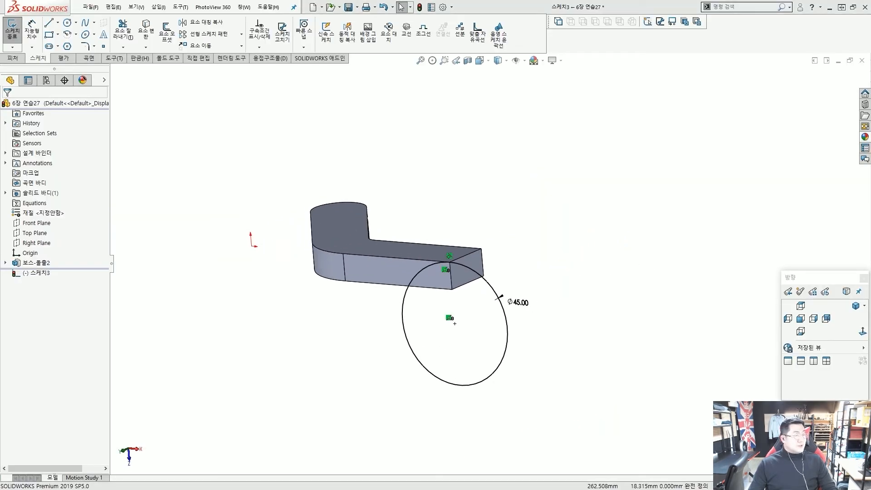
pyautogui.click(13, 58)
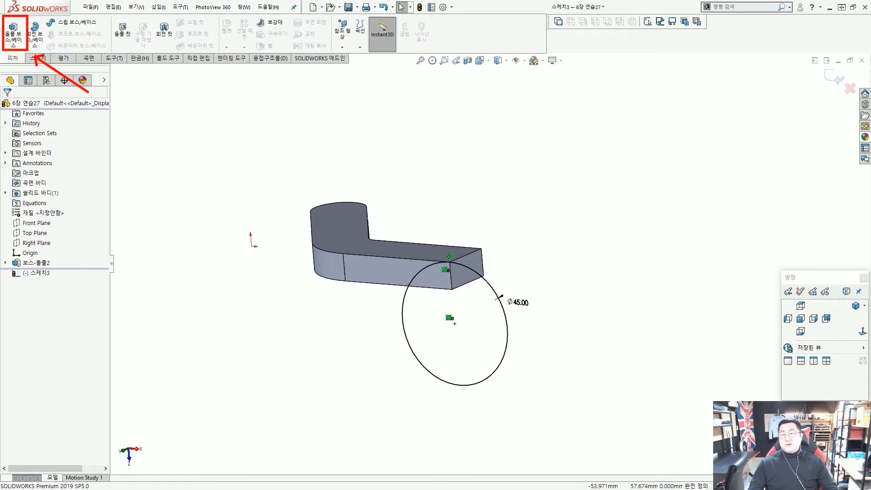
pyautogui.click(14, 31)
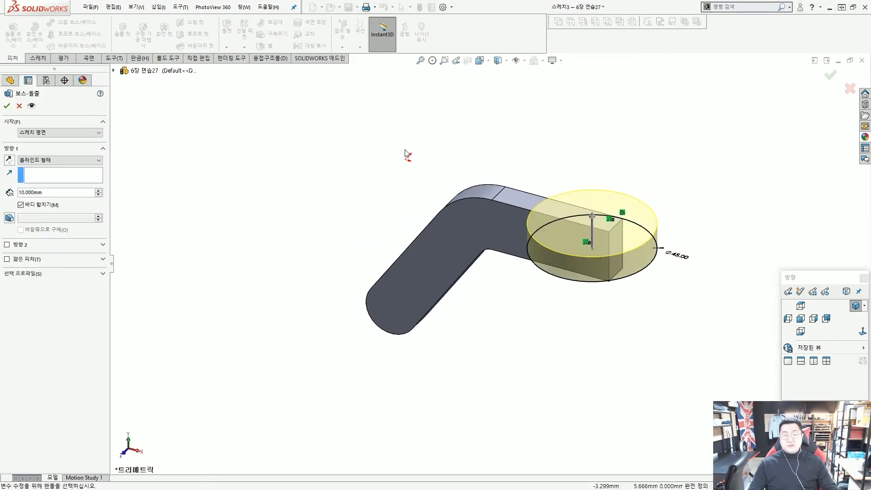
pyautogui.moveTo(407, 153); pyautogui.dragTo(422, 86, button='middle')
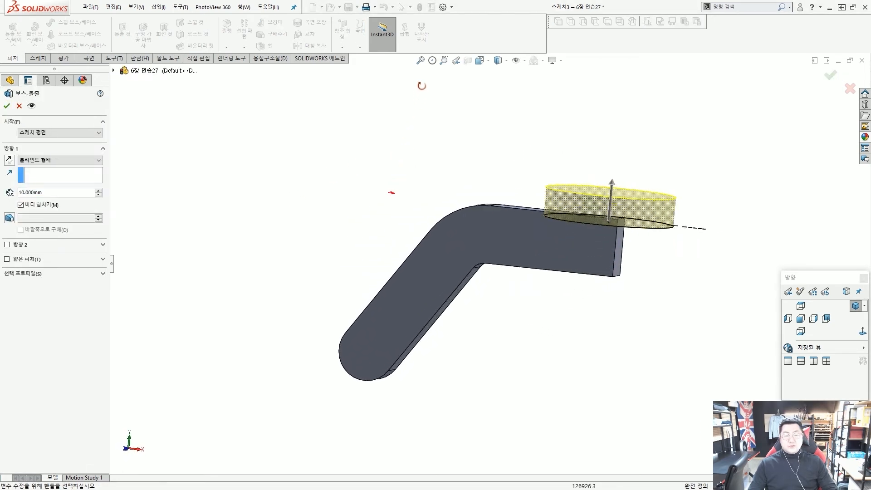
pyautogui.doubleClick(55, 192)
pyautogui.moveTo(375, 155); pyautogui.dragTo(481, 218, button='middle')
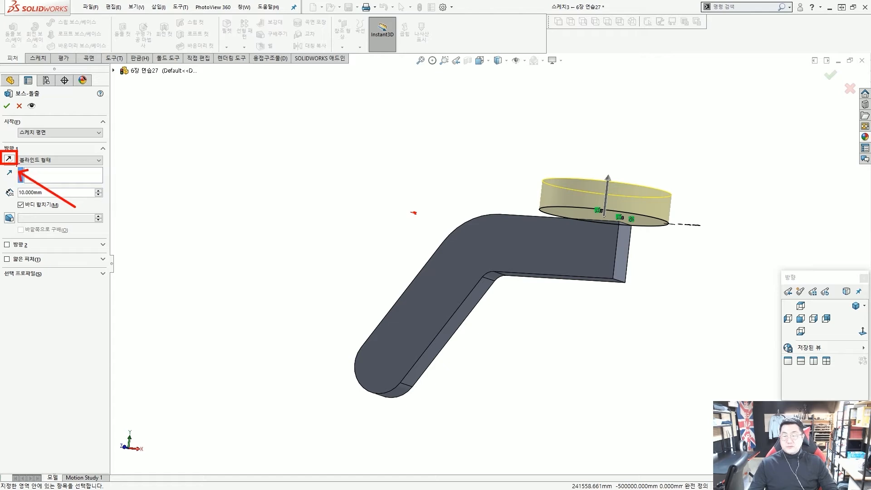
pyautogui.click(9, 158)
pyautogui.moveTo(302, 165)
pyautogui.mouseDown(button='middle')
pyautogui.moveTo(369, 190)
pyautogui.moveTo(363, 278)
pyautogui.moveTo(376, 206)
pyautogui.moveTo(364, 174)
pyautogui.moveTo(438, 141)
pyautogui.moveTo(432, 135)
pyautogui.mouseUp(button='middle')
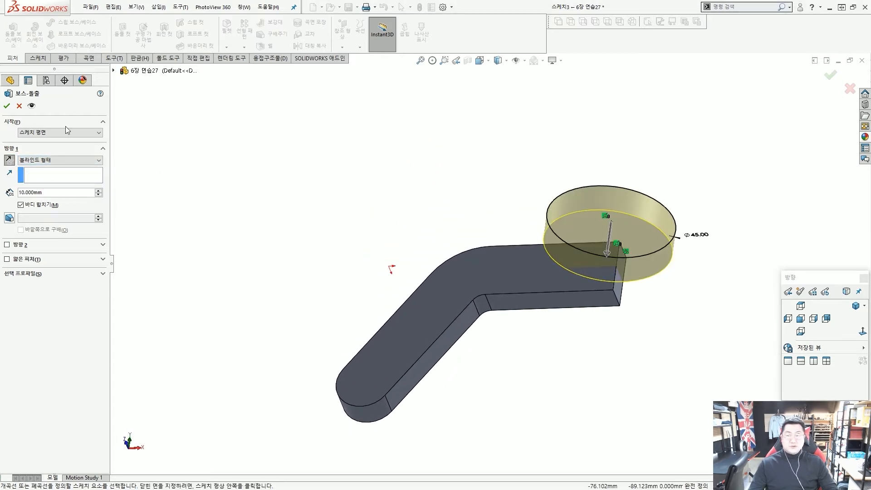
pyautogui.click(7, 108)
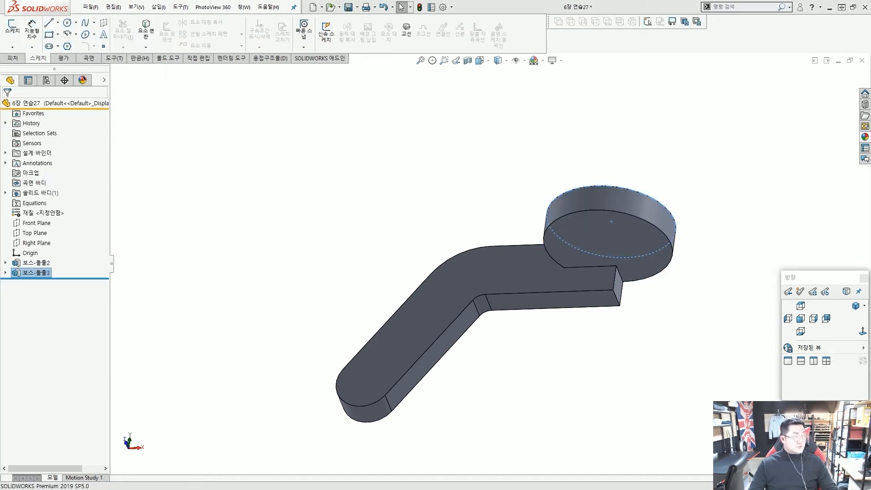
pyautogui.click(529, 171)
pyautogui.moveTo(522, 174)
pyautogui.mouseDown(button='middle')
pyautogui.moveTo(542, 204)
pyautogui.moveTo(599, 245)
pyautogui.mouseUp(button='middle')
pyautogui.hotkey('ctrl', '2')
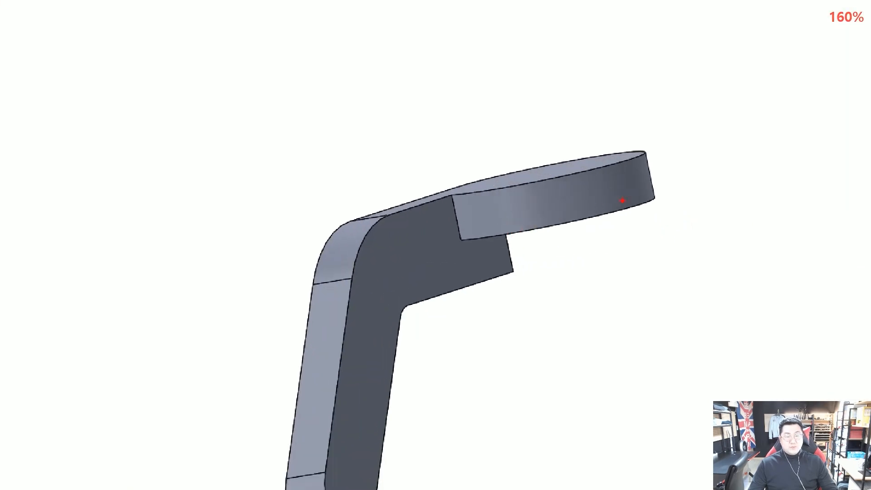
pyautogui.moveTo(589, 210); pyautogui.dragTo(482, 221)
pyautogui.press('Escape')
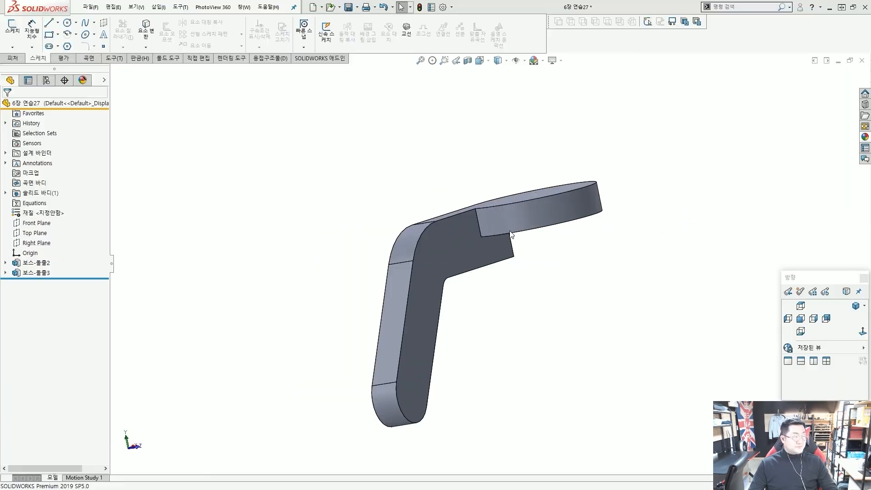
pyautogui.moveTo(541, 254); pyautogui.dragTo(508, 193, button='middle')
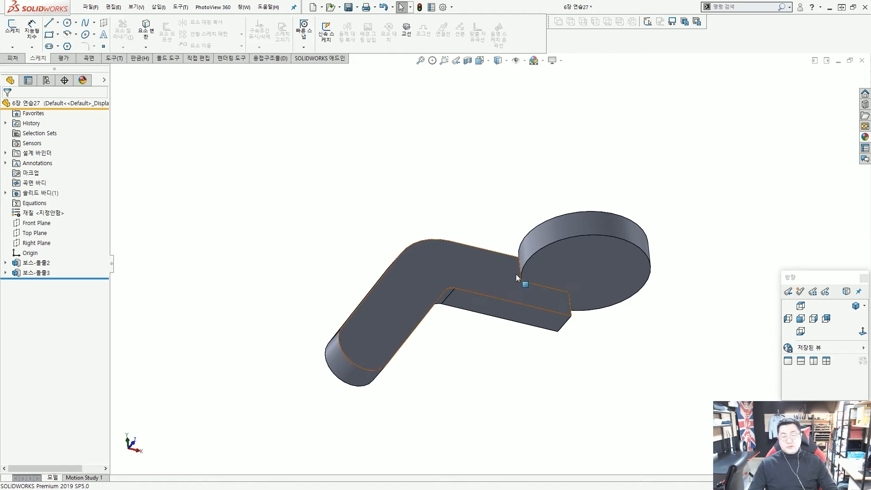
# Fillet the short vertical edge where the round disc meets the bent arm with a 20 mm radius.
pyautogui.click(13, 59)
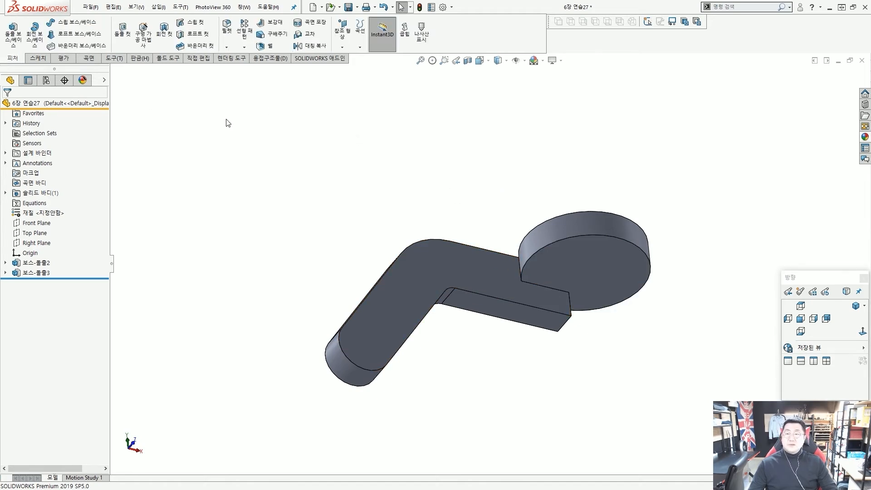
pyautogui.keyDown('ctrl'); pyautogui.moveTo(220, 13); pyautogui.dragTo(234, 53); pyautogui.keyUp('ctrl')
pyautogui.keyDown('ctrl'); pyautogui.keyDown('shift'); pyautogui.moveTo(268, 99); pyautogui.dragTo(238, 54); pyautogui.keyUp('shift'); pyautogui.keyUp('ctrl')
pyautogui.press('Escape')
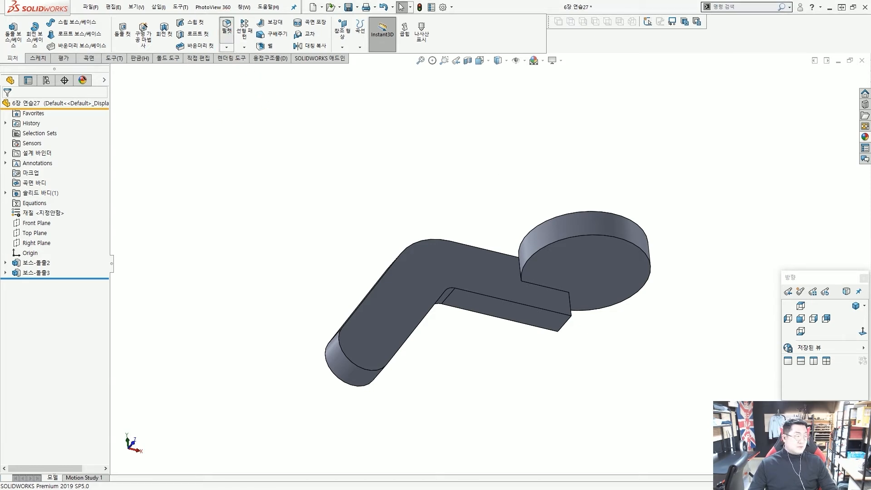
pyautogui.click(226, 25)
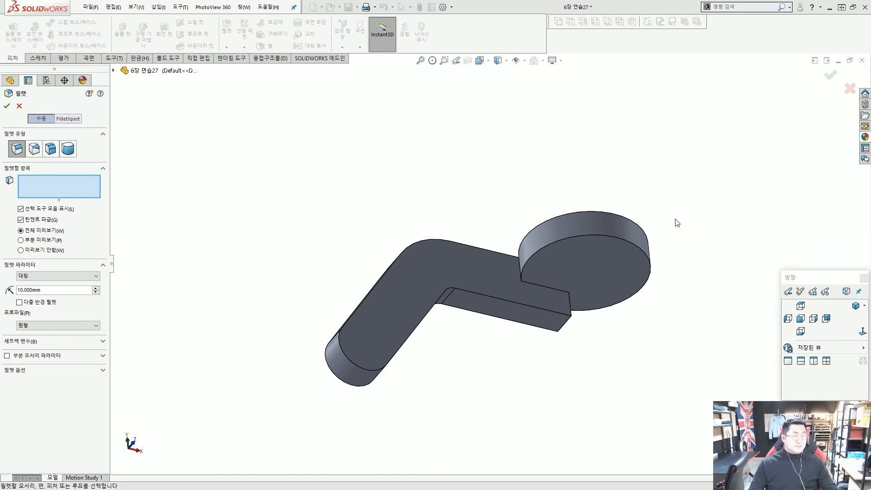
pyautogui.click(64, 291)
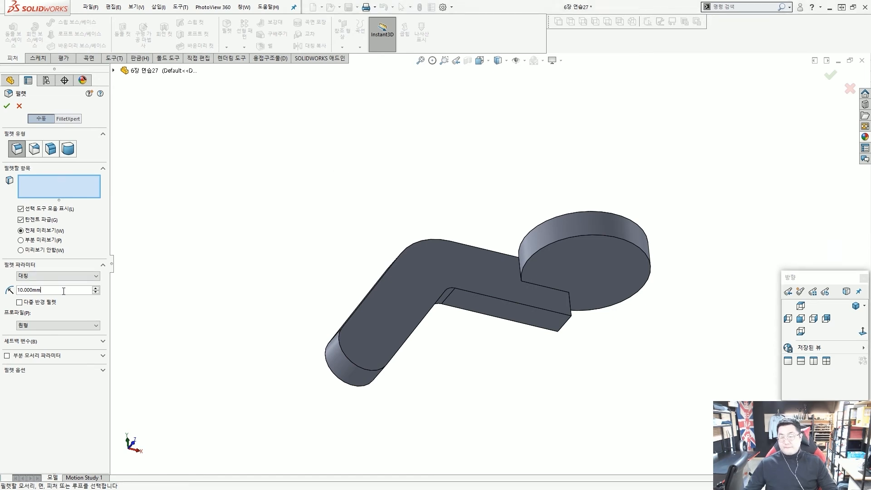
pyautogui.doubleClick(63, 291)
pyautogui.write('20')
pyautogui.press('Return')
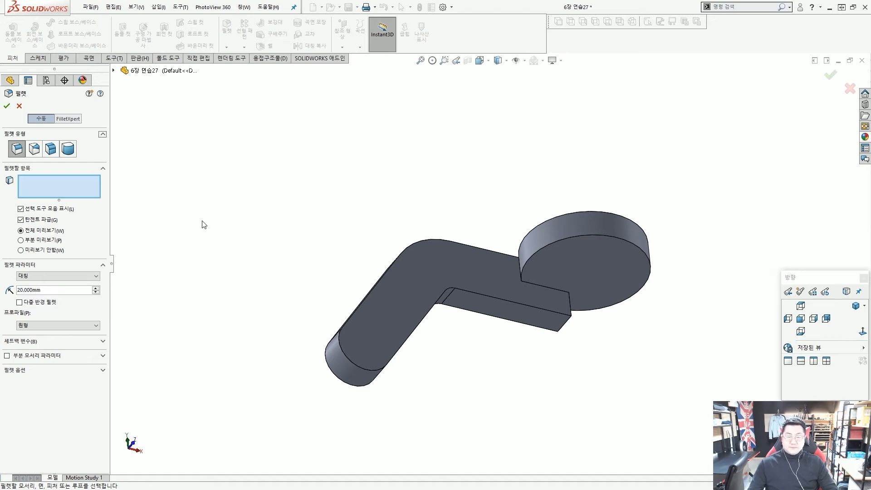
pyautogui.moveTo(422, 223); pyautogui.dragTo(462, 297, button='middle')
pyautogui.scroll(-2, 498, 237)
pyautogui.moveTo(498, 240); pyautogui.dragTo(529, 284, button='middle')
pyautogui.scroll(-3, 494, 230)
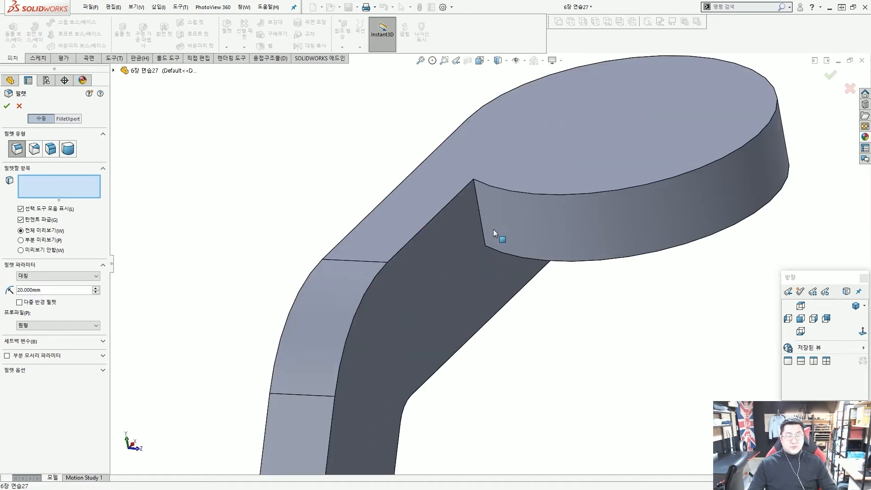
pyautogui.click(481, 218)
pyautogui.moveTo(481, 218); pyautogui.dragTo(365, 200, button='middle')
pyautogui.click(7, 107)
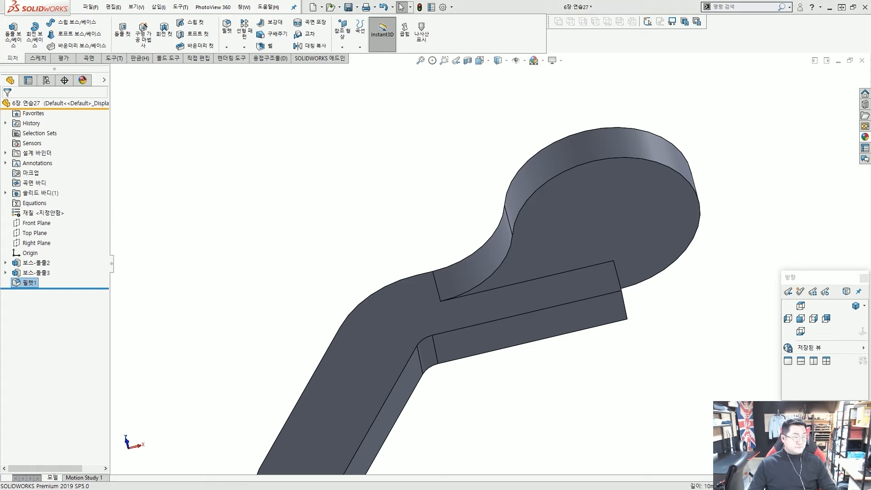
# Examine the flat front face of the inclined arm and the filleted disc transition from several angles.
pyautogui.scroll(5, 437, 189)
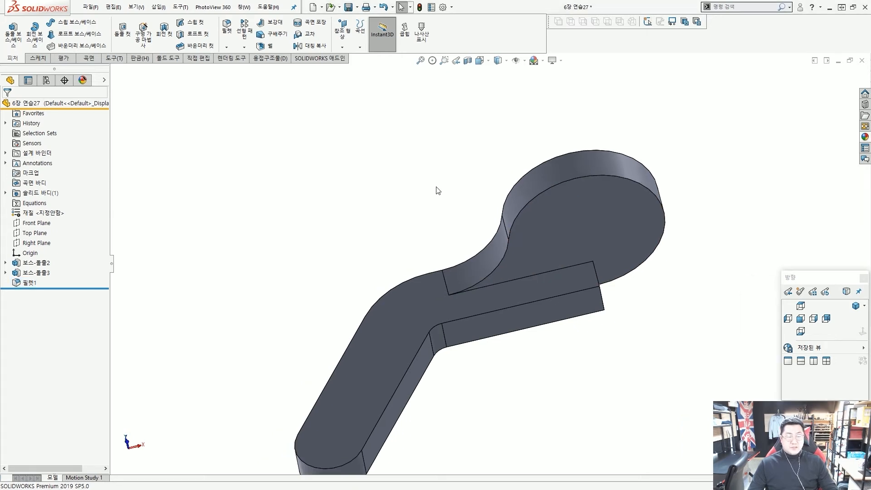
pyautogui.moveTo(472, 193); pyautogui.dragTo(498, 323, button='middle')
pyautogui.scroll(-5, 436, 281)
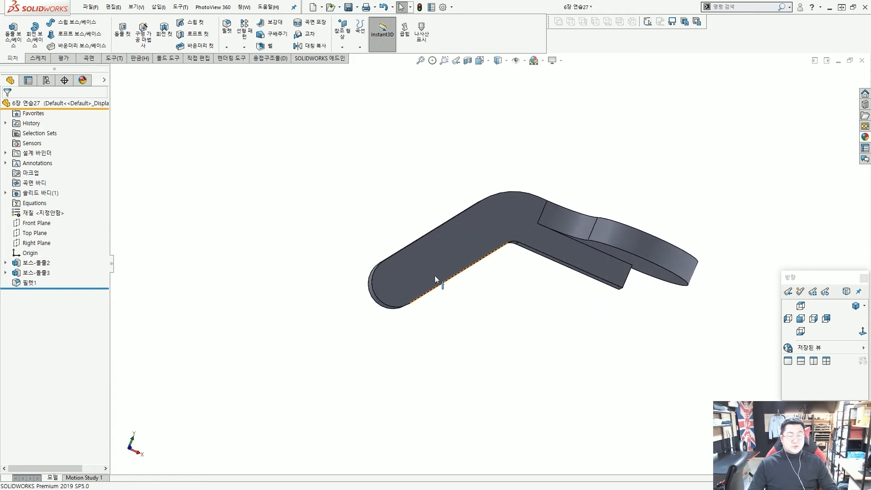
pyautogui.moveTo(446, 257); pyautogui.dragTo(441, 249, button='middle')
pyautogui.scroll(-3, 439, 244)
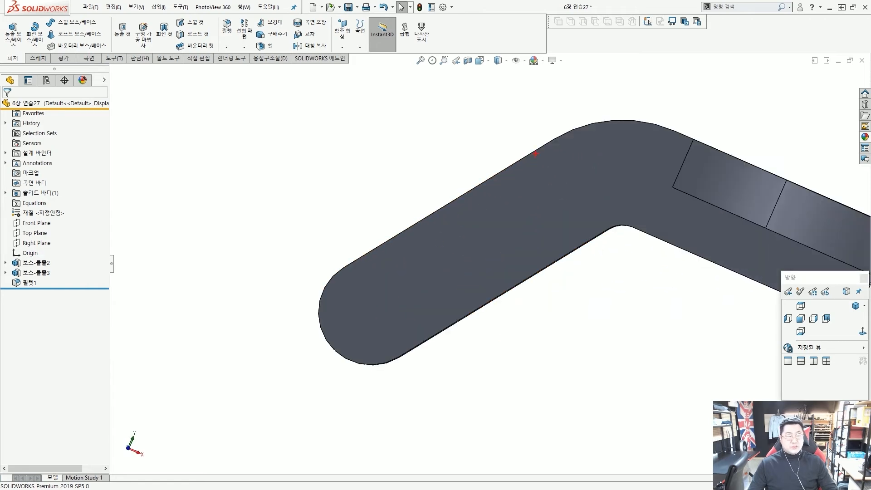
pyautogui.moveTo(536, 154)
pyautogui.mouseDown()
pyautogui.moveTo(452, 180)
pyautogui.moveTo(358, 247)
pyautogui.moveTo(373, 321)
pyautogui.moveTo(550, 223)
pyautogui.moveTo(523, 228)
pyautogui.mouseUp()
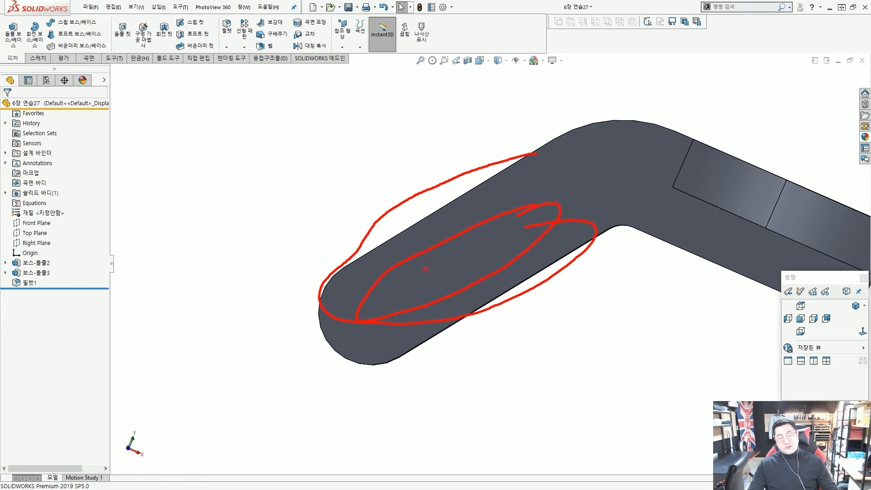
pyautogui.press('Escape')
pyautogui.moveTo(550, 282); pyautogui.dragTo(553, 232, button='middle')
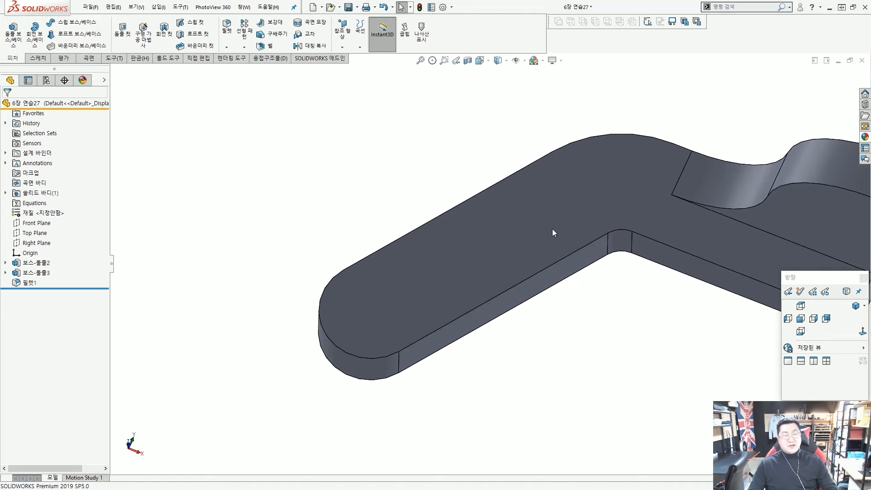
pyautogui.scroll(3, 555, 236)
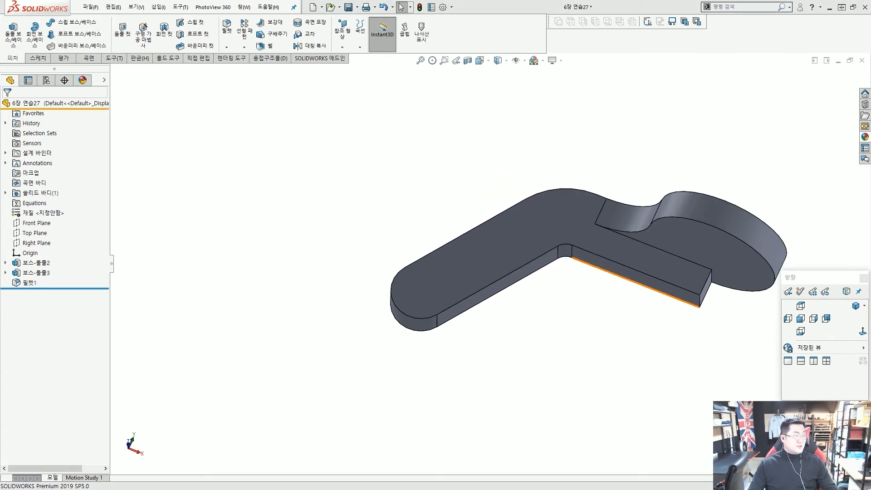
pyautogui.scroll(-2, 473, 252)
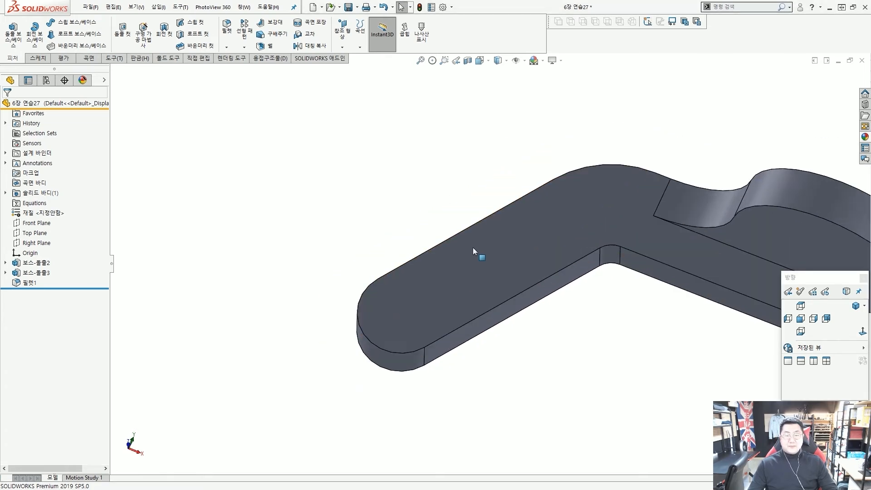
# On the inclined arm's front face, sketch a straight slot with overall-length dimensions from the origin up along the arm, about 36 mm long and 6.65 mm wide.
pyautogui.click(454, 265)
pyautogui.click(497, 222)
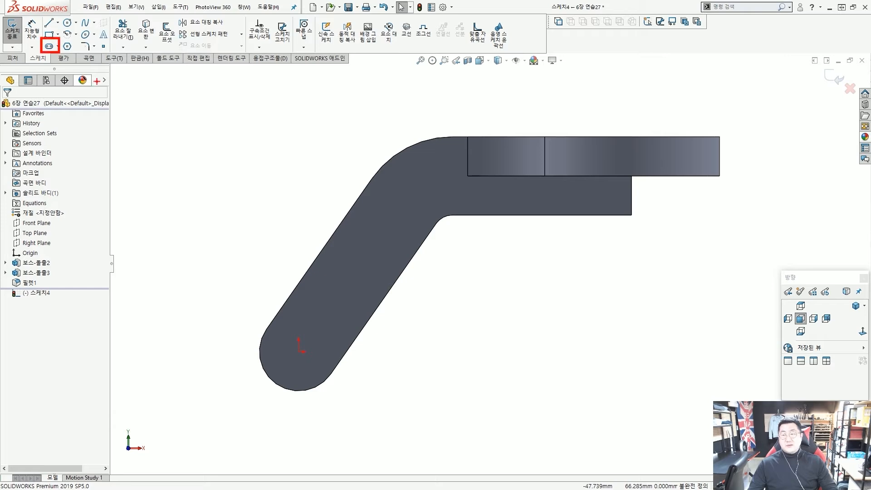
pyautogui.click(49, 46)
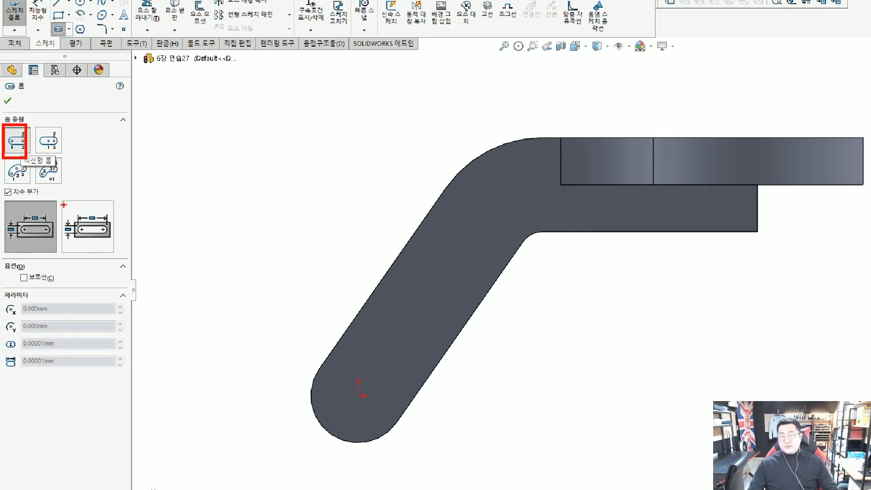
pyautogui.click(73, 201)
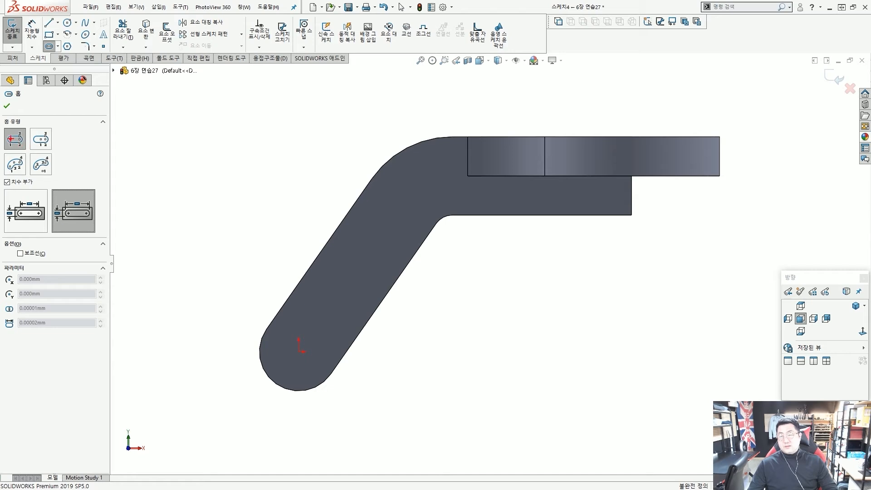
pyautogui.keyDown('ctrl'); pyautogui.moveTo(4, 127); pyautogui.dragTo(26, 147); pyautogui.keyUp('ctrl')
pyautogui.keyDown('ctrl'); pyautogui.moveTo(47, 183); pyautogui.dragTo(97, 236); pyautogui.keyUp('ctrl')
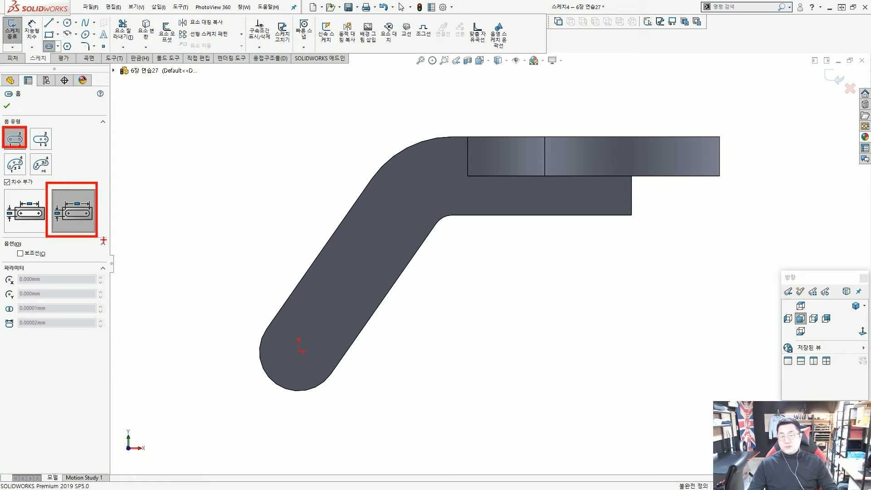
pyautogui.press('Escape')
pyautogui.scroll(-3, 250, 354)
pyautogui.click(348, 344)
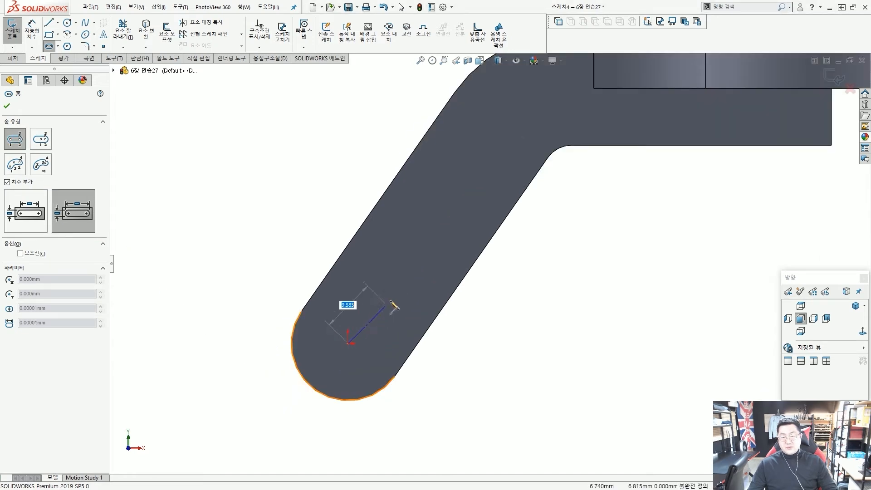
pyautogui.click(447, 210)
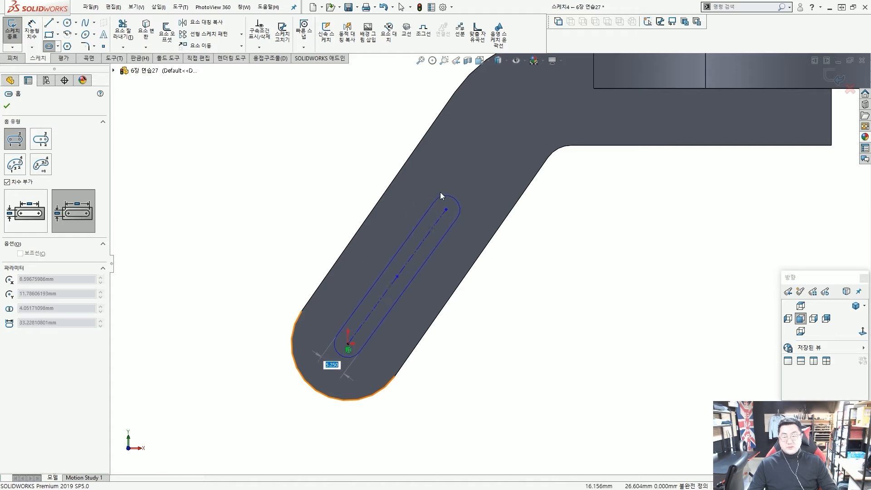
pyautogui.click(438, 189)
pyautogui.press('Escape')
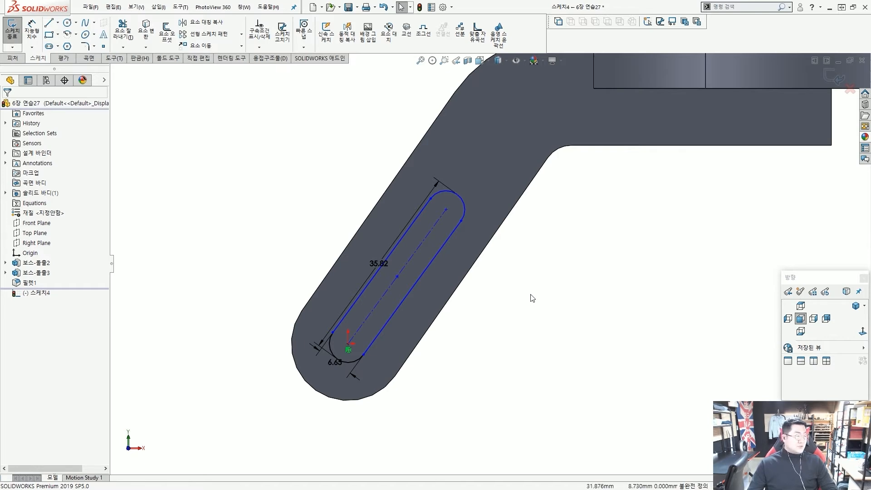
# Make the slot's centerline parallel to the straight lower edge of the inclined arm.
pyautogui.scroll(-2, 481, 308)
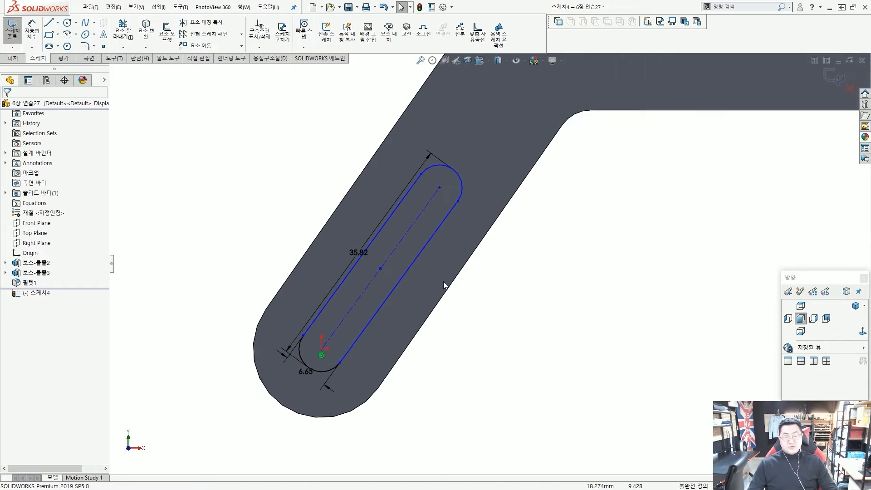
pyautogui.click(412, 225)
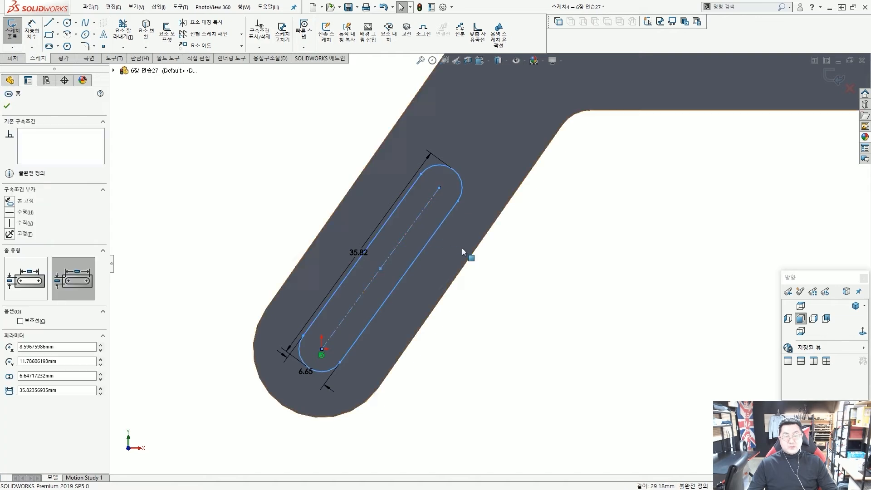
pyautogui.keyDown('ctrl'); pyautogui.click(482, 245); pyautogui.keyUp('ctrl')
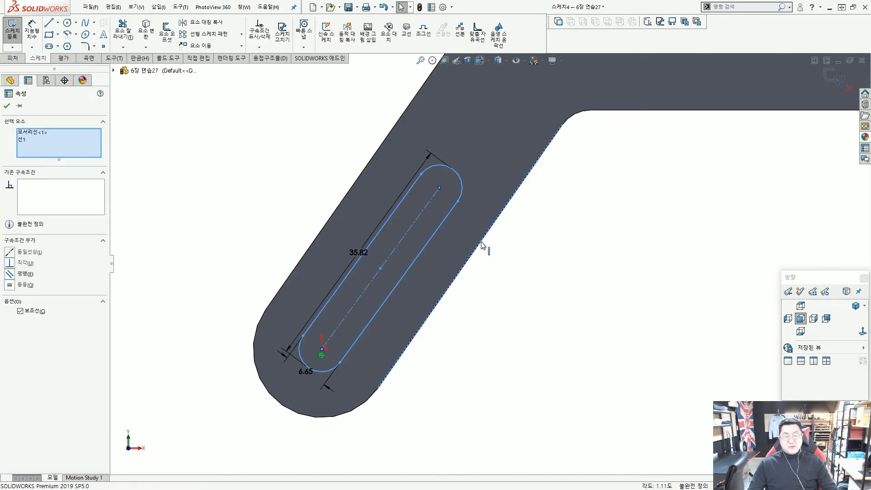
pyautogui.click(535, 188)
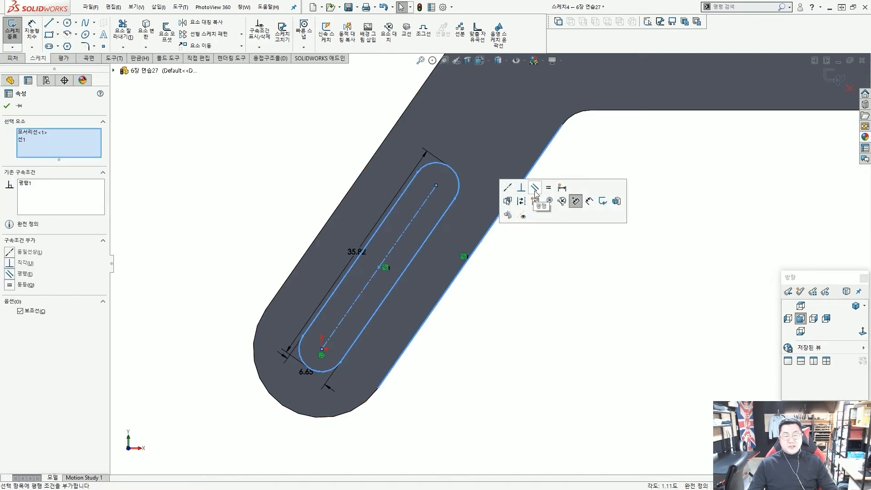
pyautogui.click(551, 283)
# Place the slot's length dimension outside the arm and set the overall length to 43 mm.
pyautogui.moveTo(357, 252); pyautogui.dragTo(311, 198)
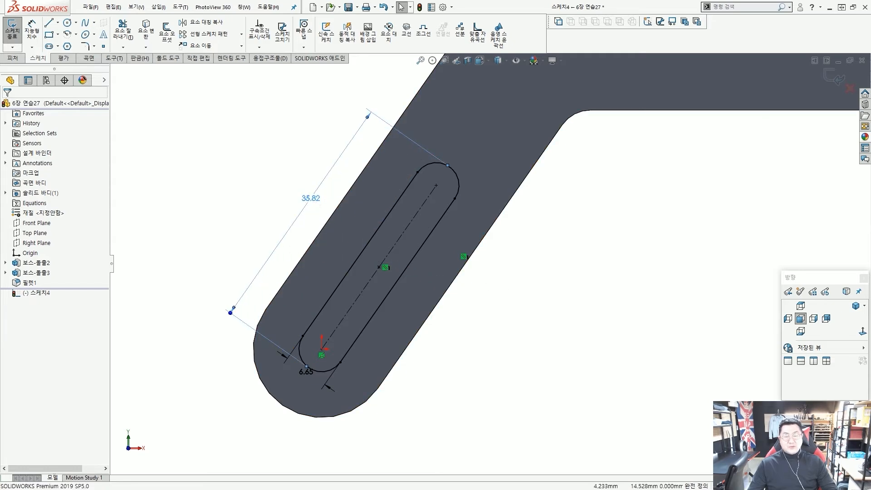
pyautogui.click(545, 331)
pyautogui.doubleClick(311, 198)
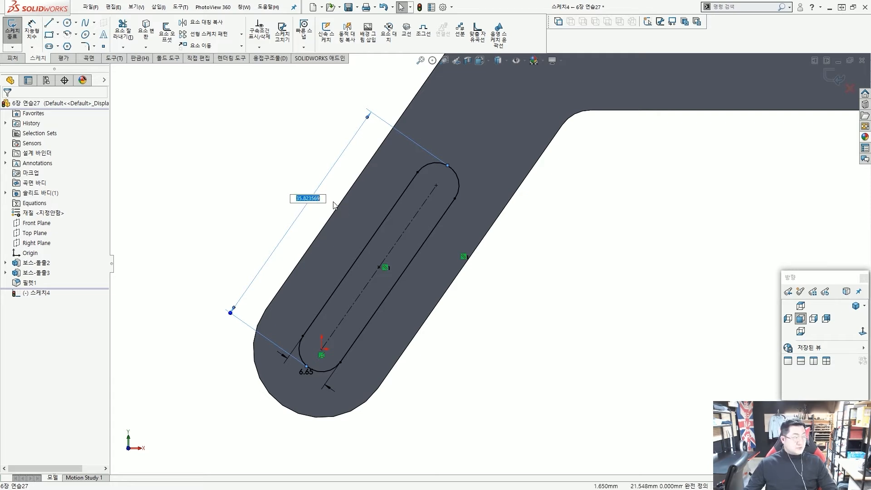
pyautogui.press('Return')
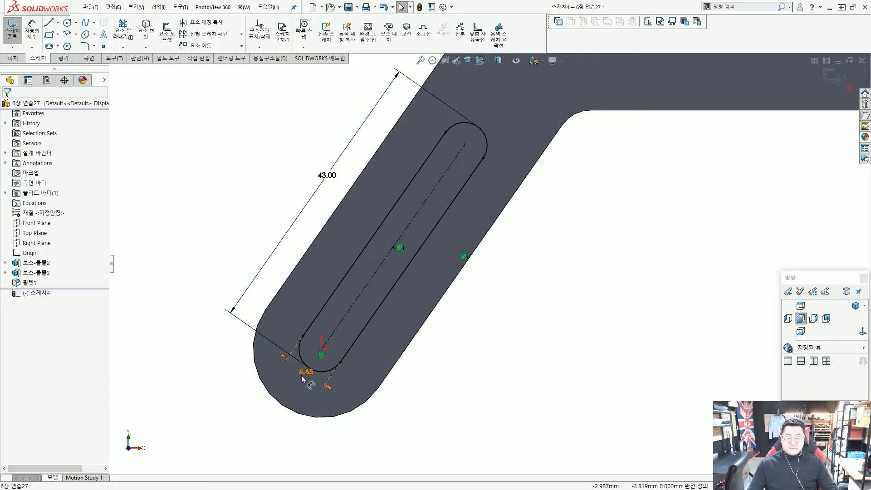
# Set the slot's width to 8 mm.
pyautogui.doubleClick(304, 374)
pyautogui.write('8')
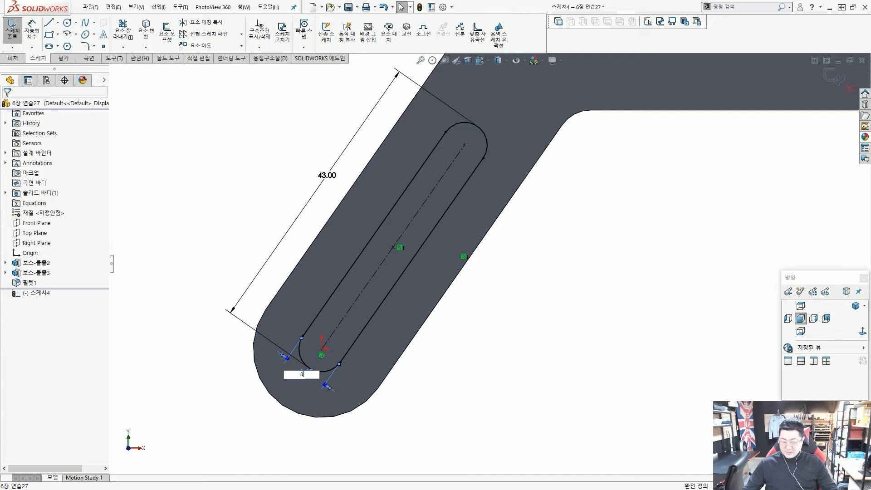
pyautogui.press('Return')
pyautogui.scroll(5, 485, 313)
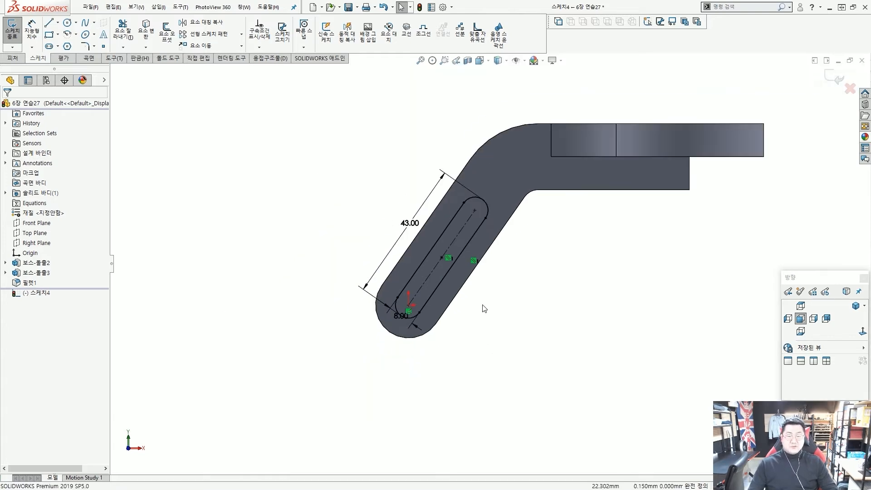
pyautogui.scroll(-3, 484, 286)
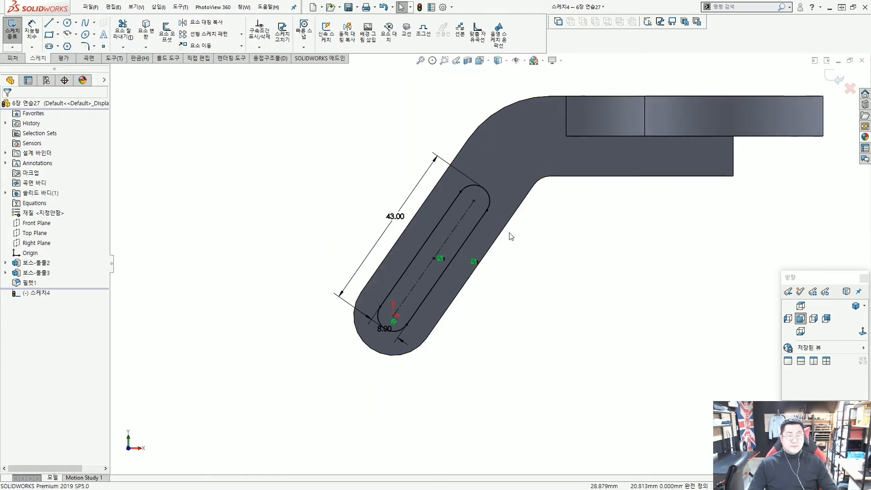
pyautogui.scroll(1, 518, 252)
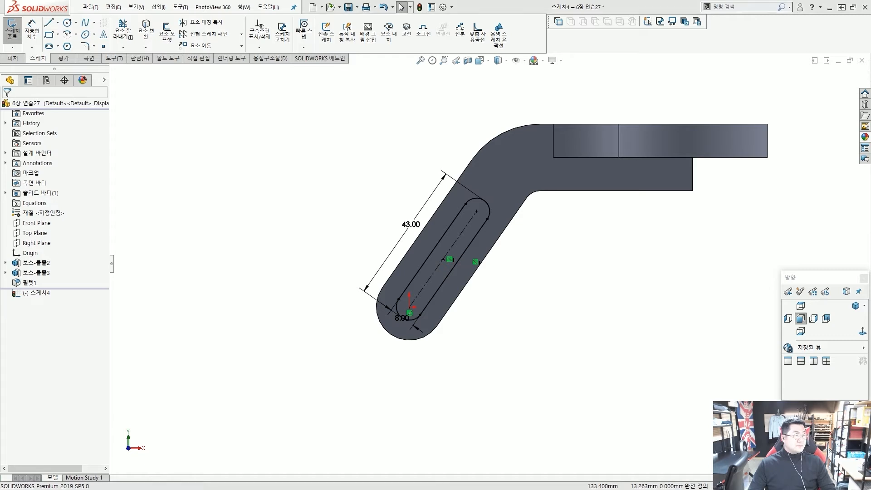
# Cut the 43 mm by 8 mm slot sketch through all of the inclined arm with an Extruded Cut.
pyautogui.click(13, 58)
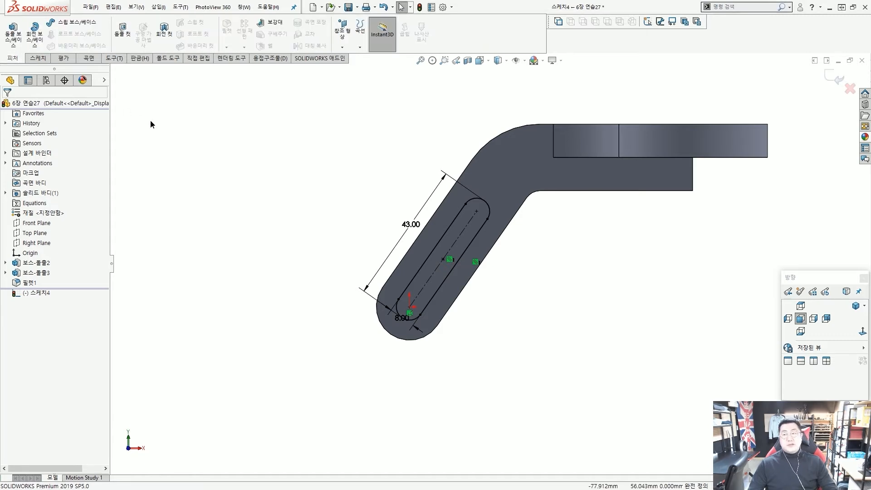
pyautogui.moveTo(110, 15); pyautogui.dragTo(131, 47)
pyautogui.moveTo(175, 110); pyautogui.dragTo(131, 46)
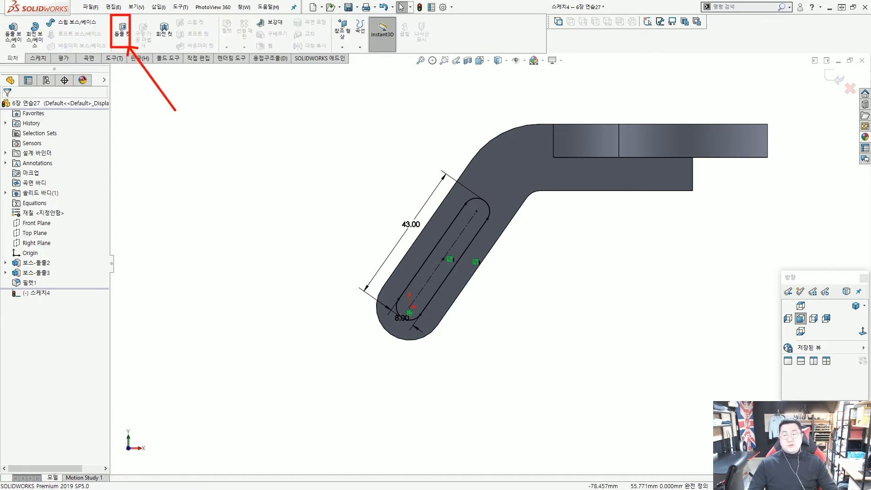
pyautogui.press('Escape')
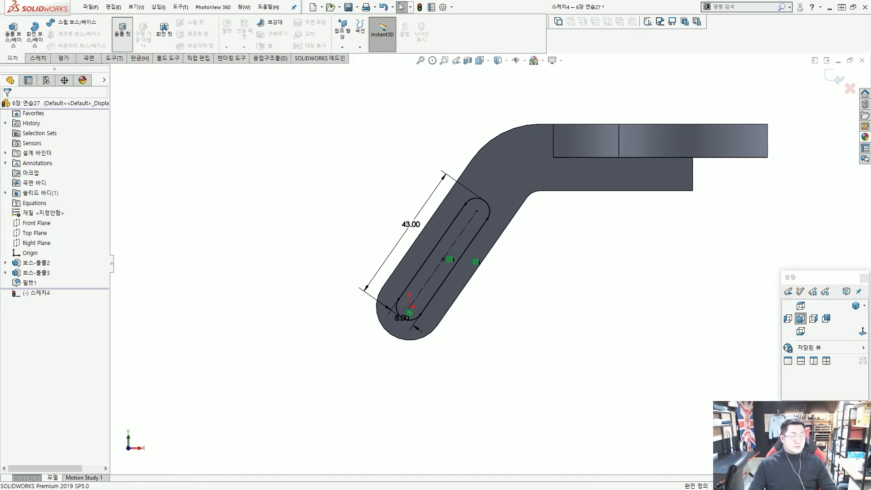
pyautogui.click(122, 31)
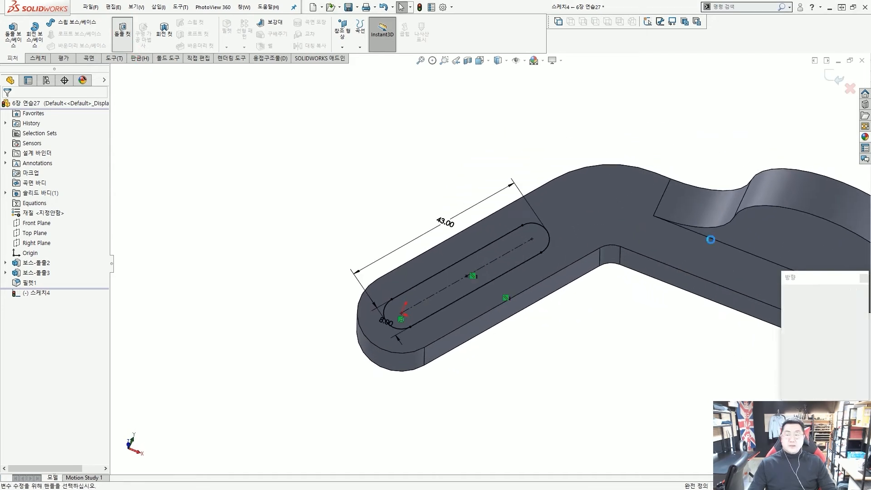
pyautogui.rightClick(333, 170)
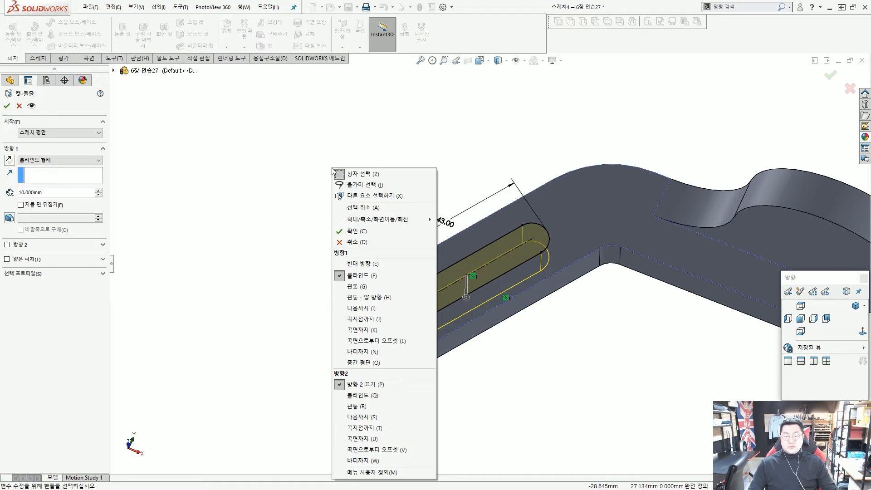
pyautogui.press('g')
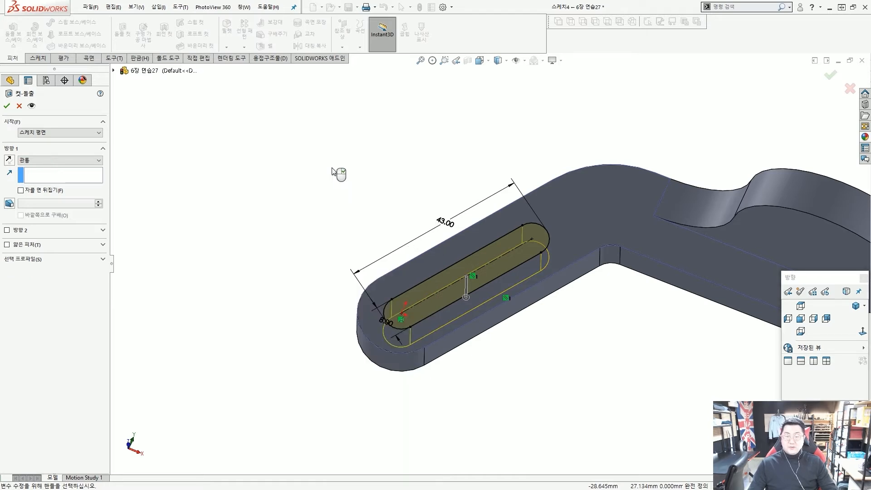
pyautogui.rightClick(332, 168)
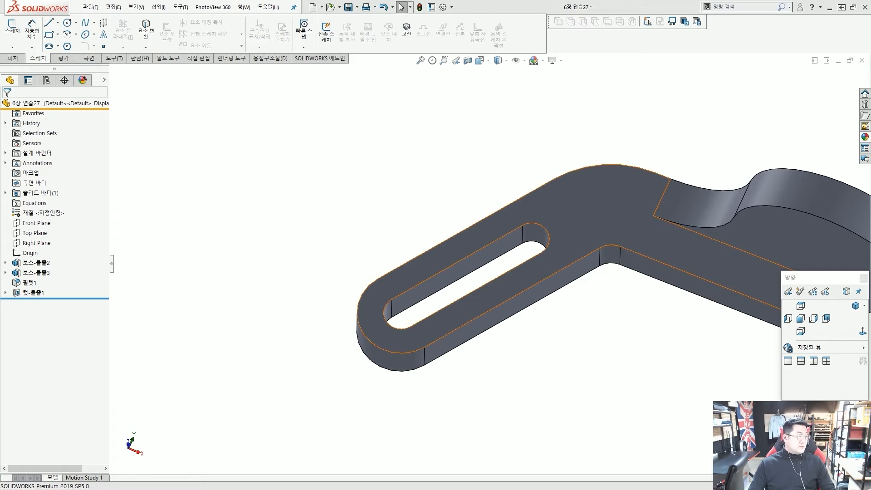
# Start a Hole Wizard feature with the plain hole type, ANSI Metric standard and drill sizes as the hole category.
pyautogui.scroll(3, 524, 152)
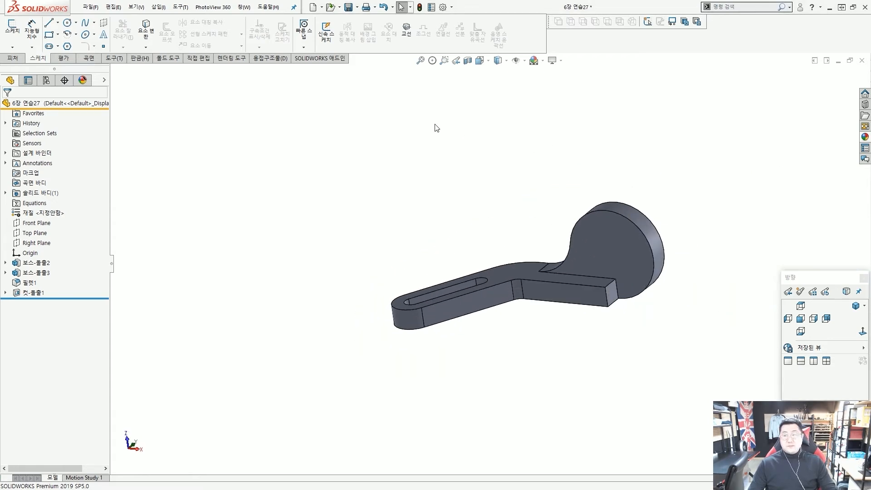
pyautogui.click(13, 58)
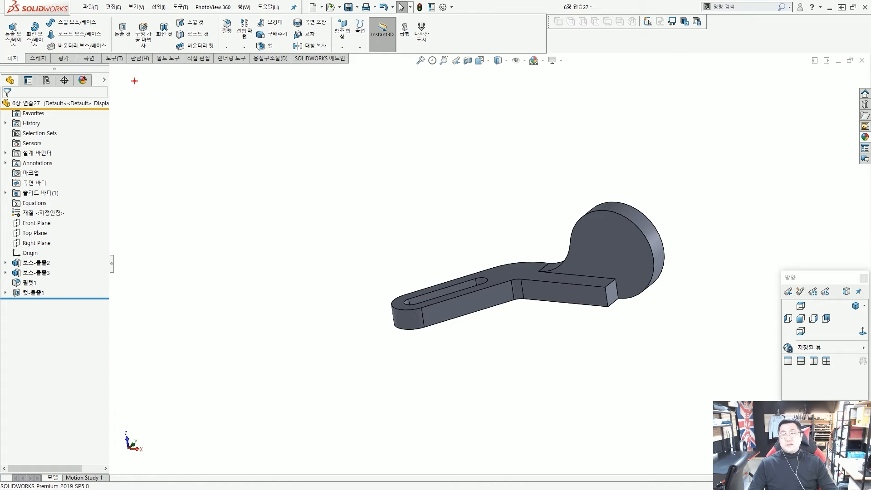
pyautogui.keyDown('ctrl'); pyautogui.moveTo(131, 15); pyautogui.dragTo(158, 56); pyautogui.keyUp('ctrl')
pyautogui.keyDown('ctrl'); pyautogui.keyDown('shift'); pyautogui.moveTo(222, 121); pyautogui.dragTo(156, 52); pyautogui.keyUp('shift'); pyautogui.keyUp('ctrl')
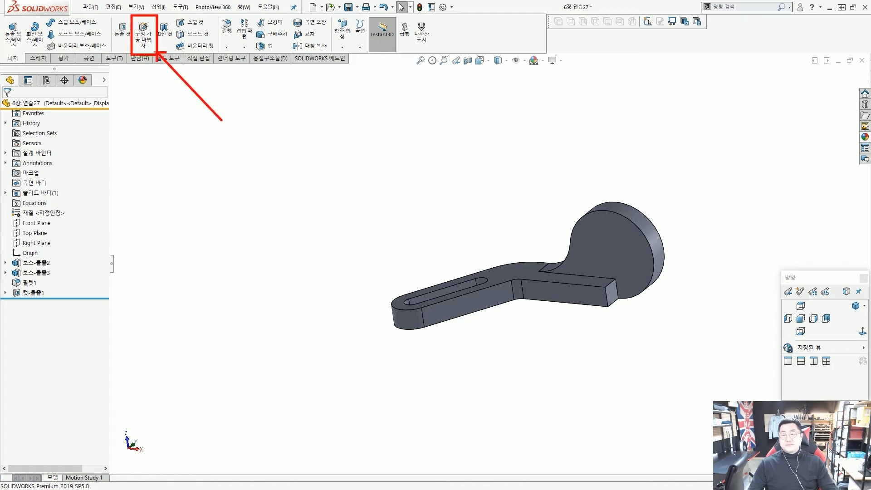
pyautogui.press('Escape')
pyautogui.click(145, 42)
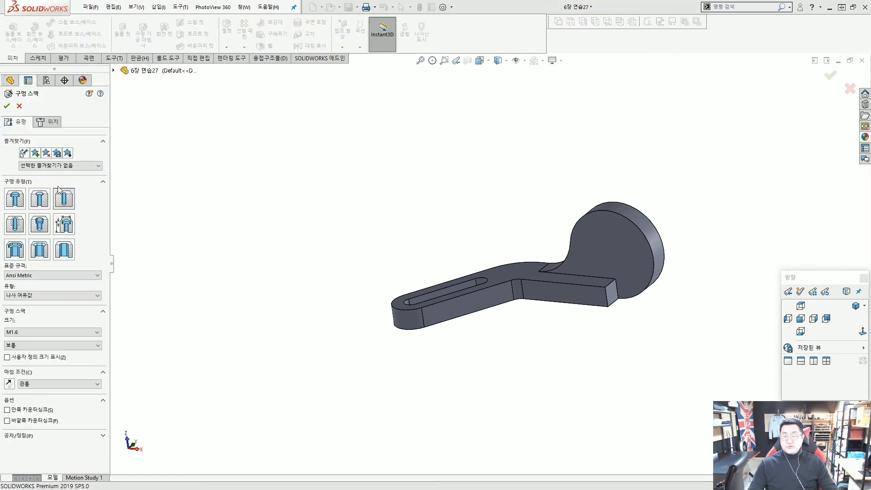
pyautogui.click(58, 190)
pyautogui.moveTo(50, 183)
pyautogui.keyDown('ctrl'); pyautogui.mouseDown()
pyautogui.moveTo(79, 210)
pyautogui.moveTo(79, 201)
pyautogui.mouseUp(); pyautogui.keyUp('ctrl')
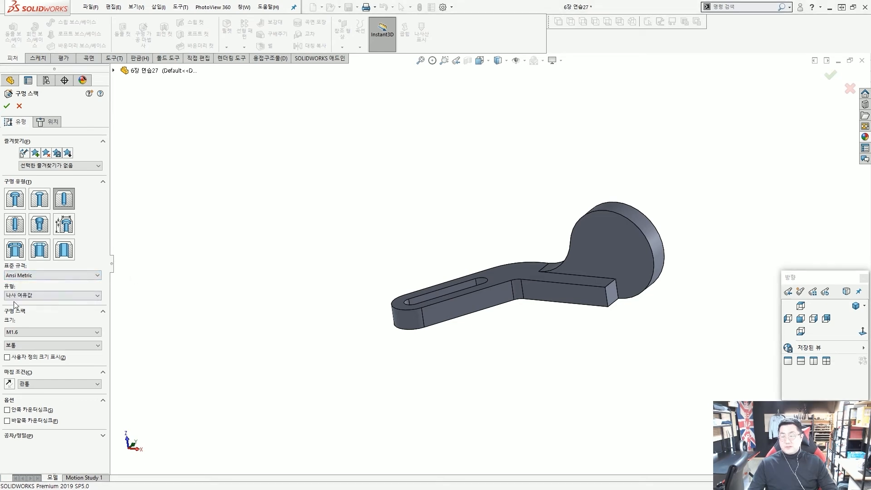
pyautogui.click(24, 296)
pyautogui.click(21, 314)
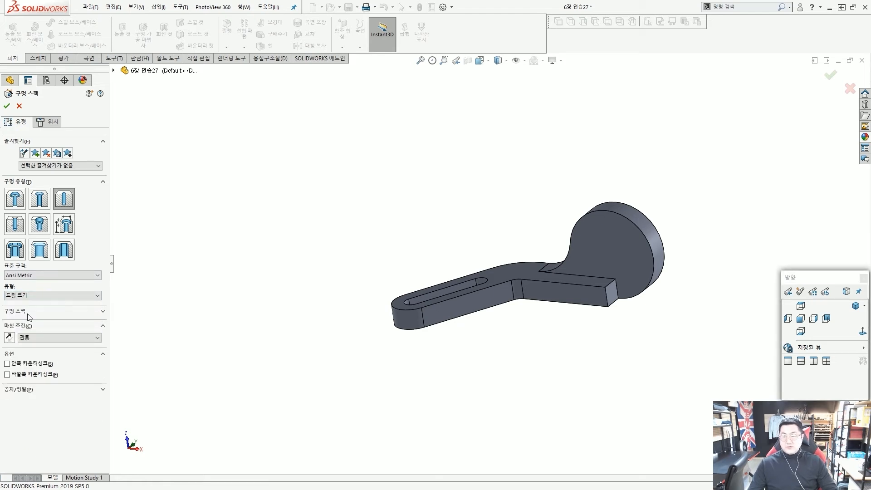
# Expand the hole specification and set the drill size to Ø20.0.
pyautogui.click(24, 315)
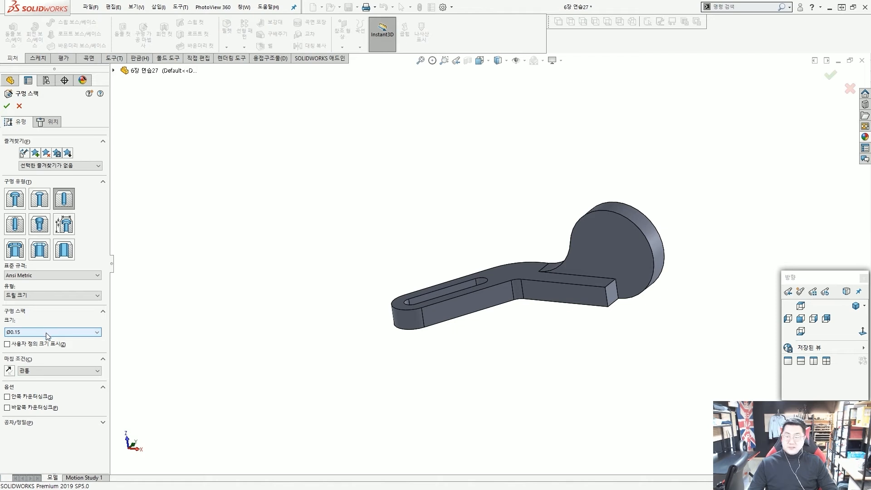
pyautogui.click(48, 334)
pyautogui.moveTo(99, 350); pyautogui.dragTo(92, 399)
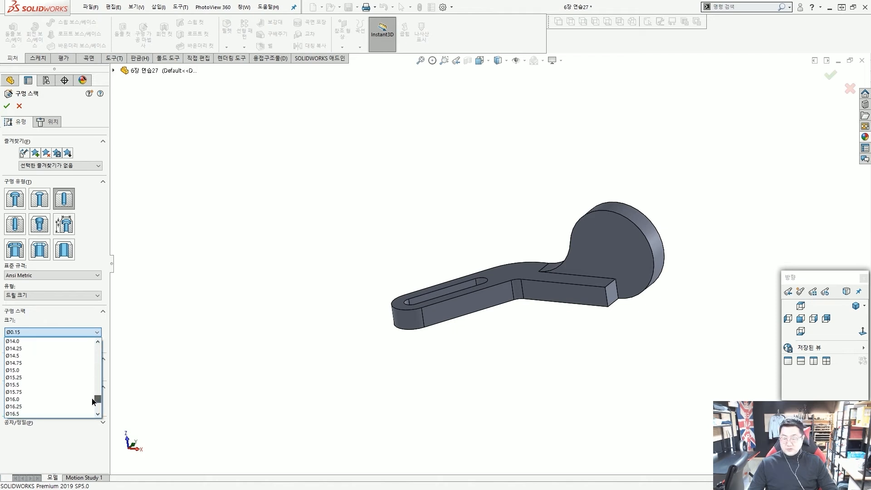
pyautogui.scroll(1, 41, 370)
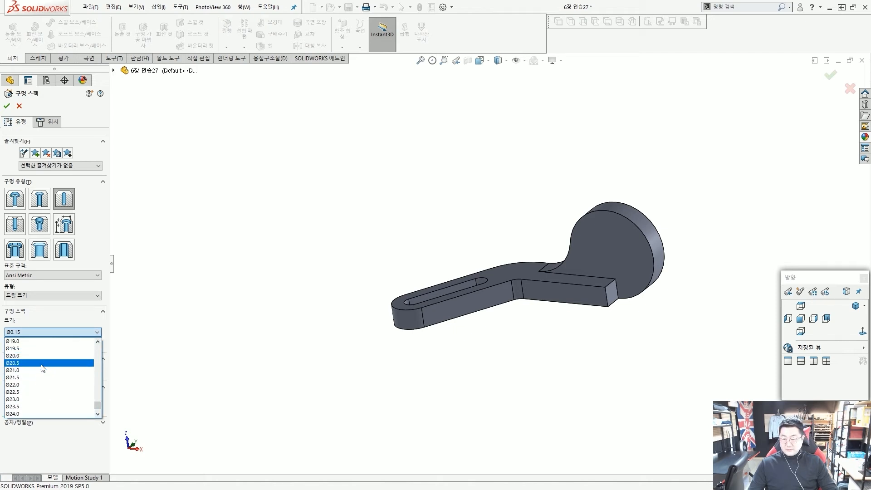
pyautogui.click(44, 356)
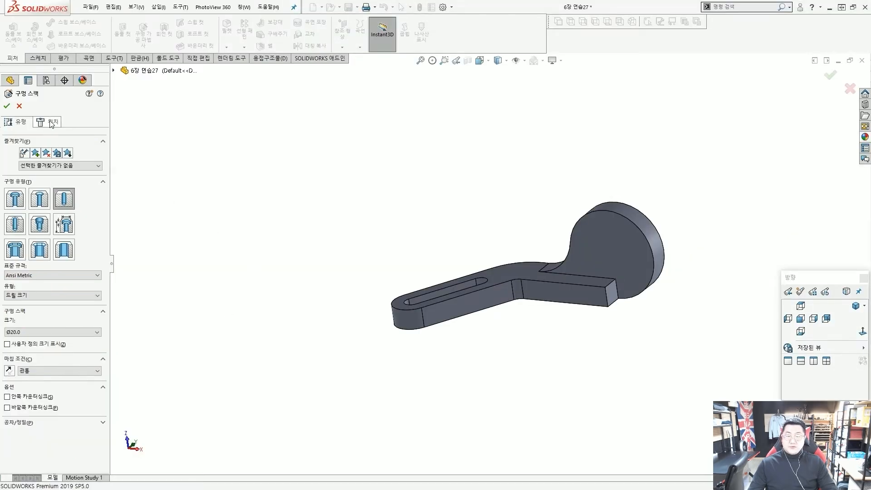
# Place the hole on the disc's flat face, concentric with its round outer edge, and complete the feature.
pyautogui.click(52, 122)
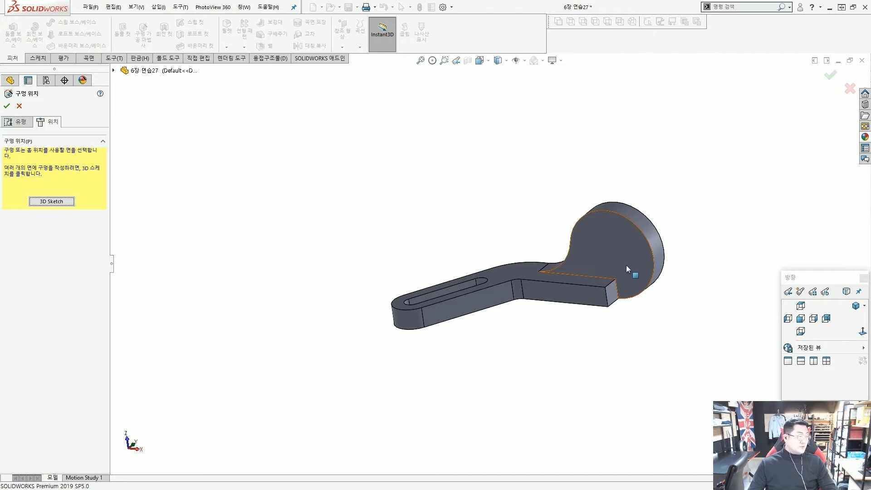
pyautogui.scroll(-2, 626, 265)
pyautogui.click(618, 239)
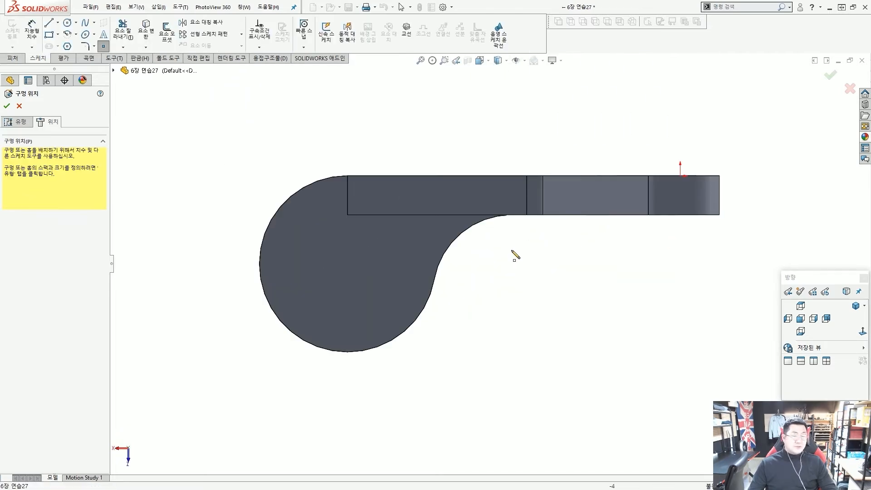
pyautogui.scroll(1, 490, 263)
pyautogui.scroll(1, 361, 278)
pyautogui.scroll(-2, 362, 276)
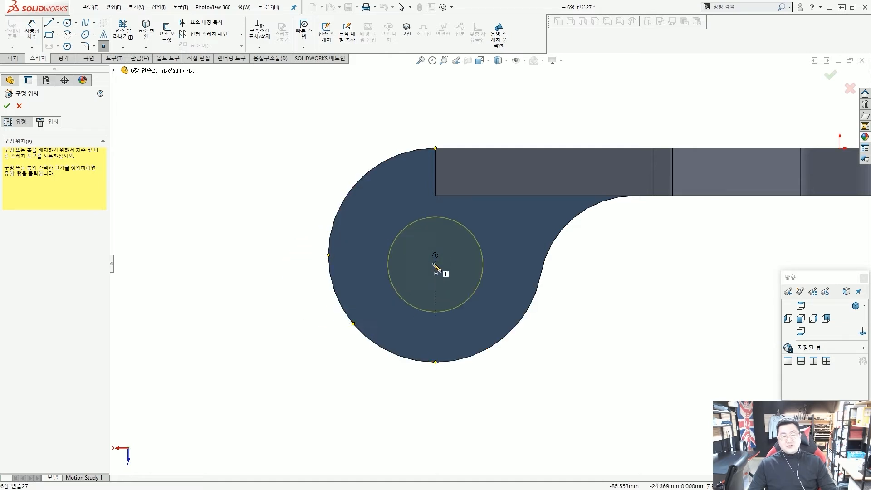
pyautogui.click(435, 256)
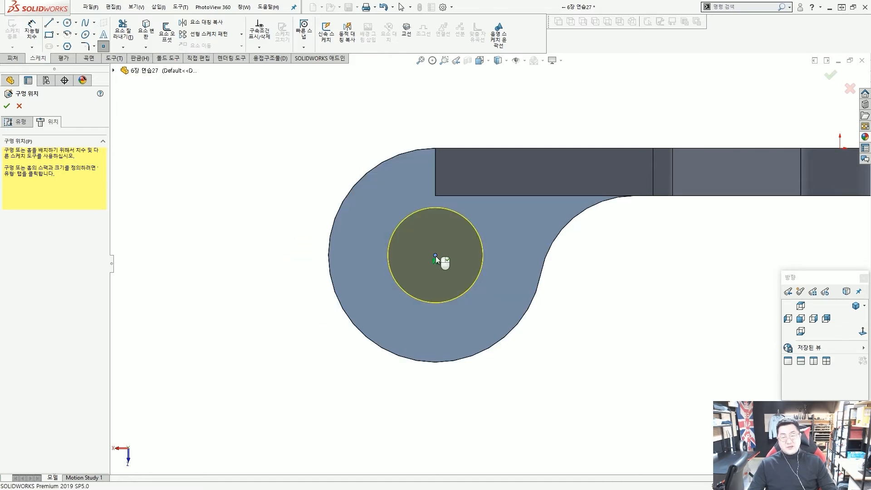
pyautogui.rightClick(435, 256)
pyautogui.scroll(3, 490, 266)
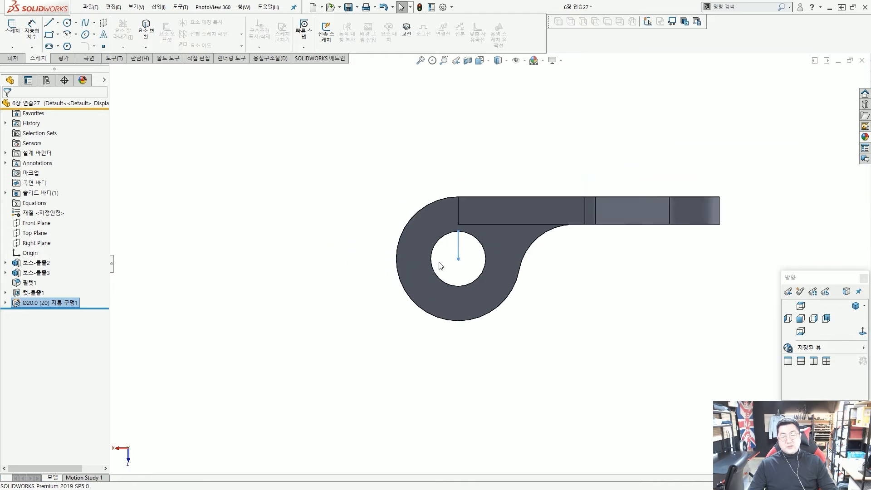
# Turn the finished bracket to the isometric view, save the part and close it.
pyautogui.moveTo(508, 292); pyautogui.dragTo(529, 201, button='middle')
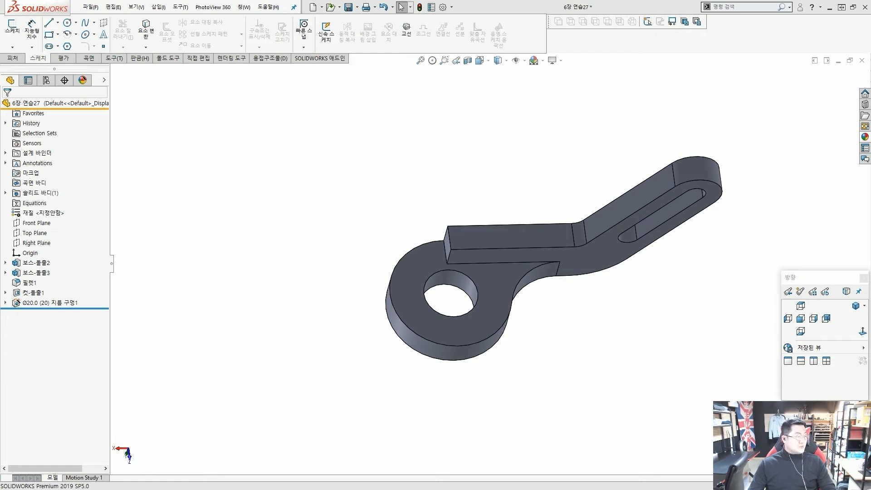
pyautogui.moveTo(472, 116); pyautogui.dragTo(633, 202, button='middle')
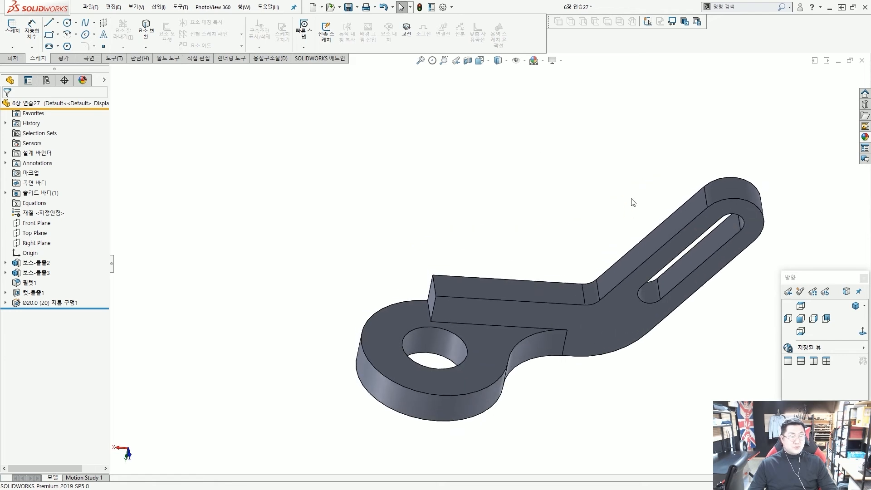
pyautogui.click(856, 306)
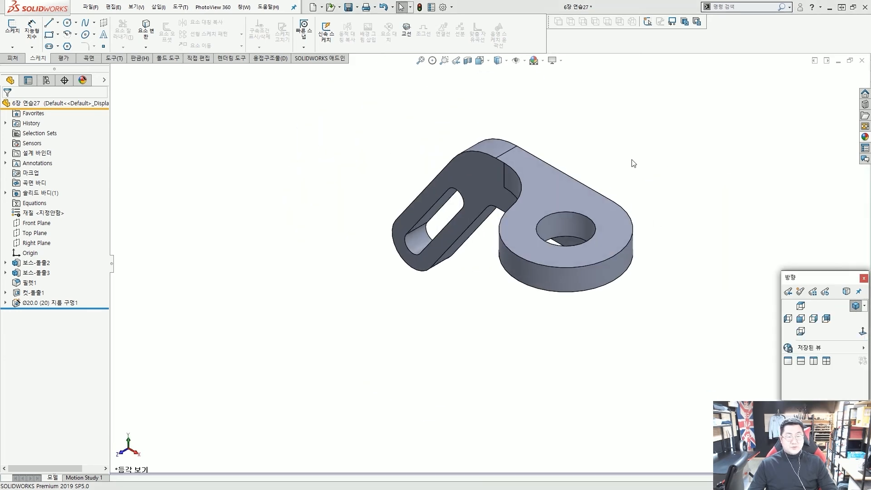
pyautogui.hotkey('ctrl', 's')
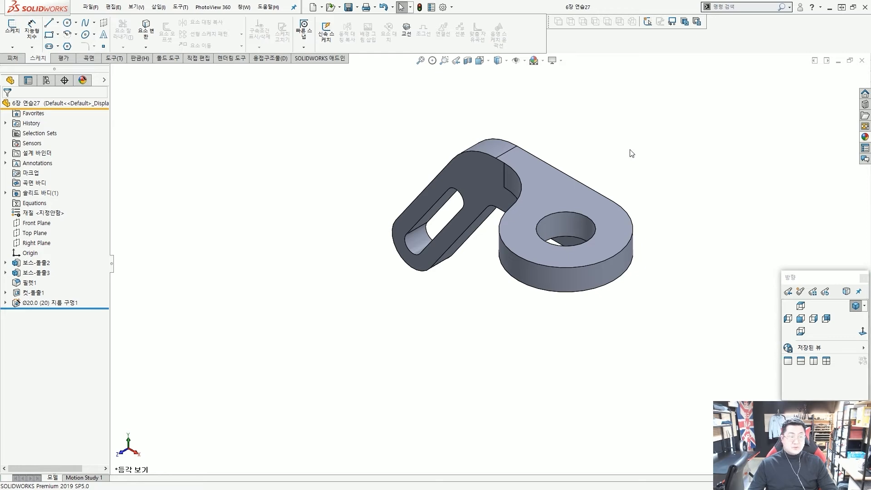
pyautogui.click(863, 62)
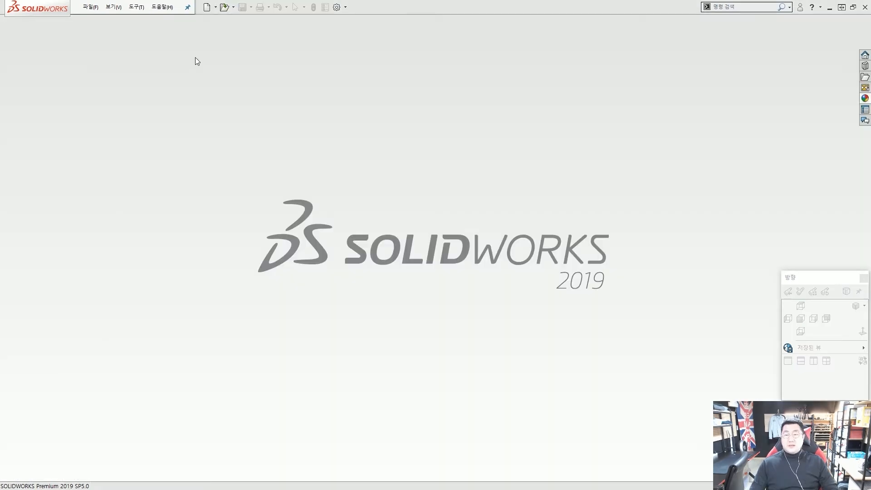
# Create a new part document from the Part_MM training template.
pyautogui.click(208, 8)
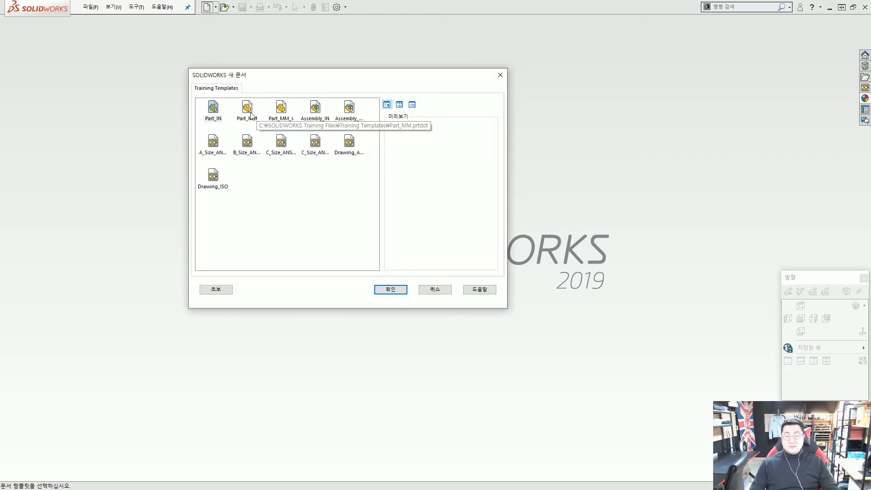
pyautogui.click(248, 113)
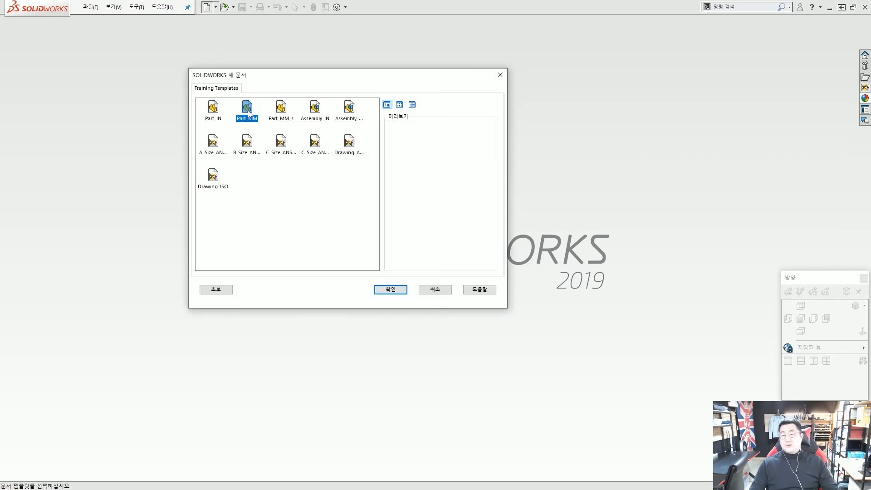
pyautogui.doubleClick(248, 111)
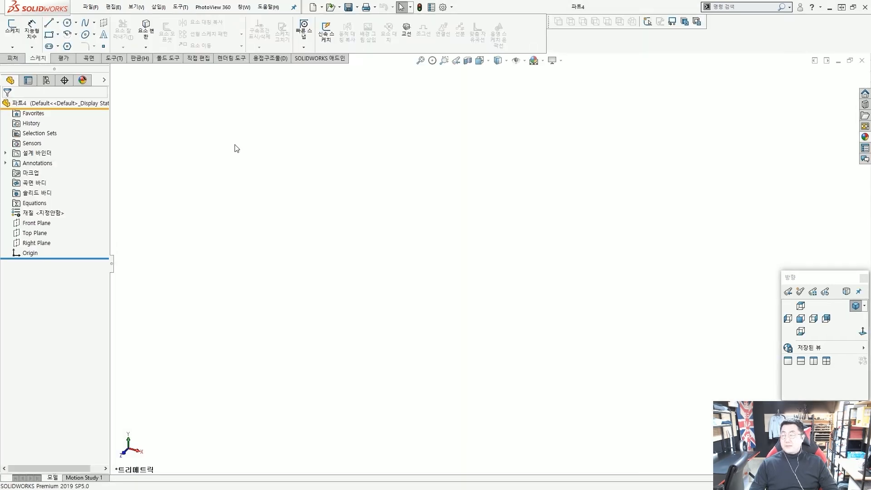
# Start a sketch on the Front Plane and draw an ellipse centred on the origin with a horizontal radius of about 69 mm.
pyautogui.click(38, 225)
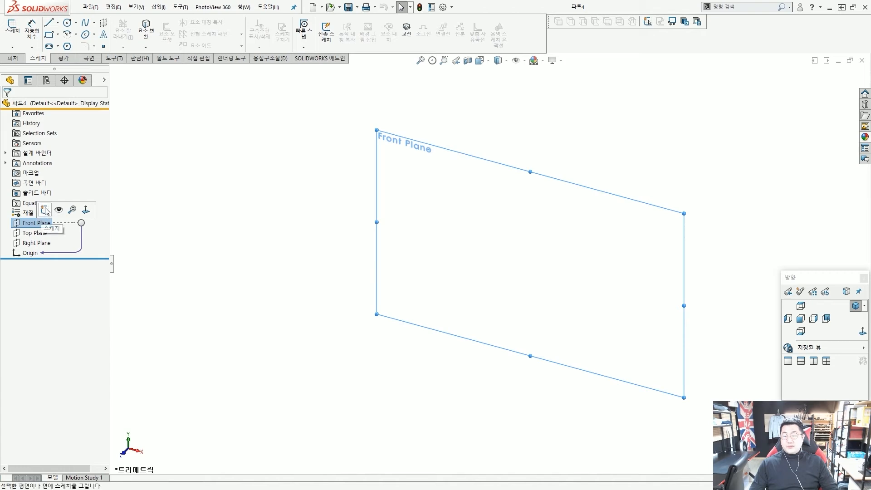
pyautogui.click(45, 210)
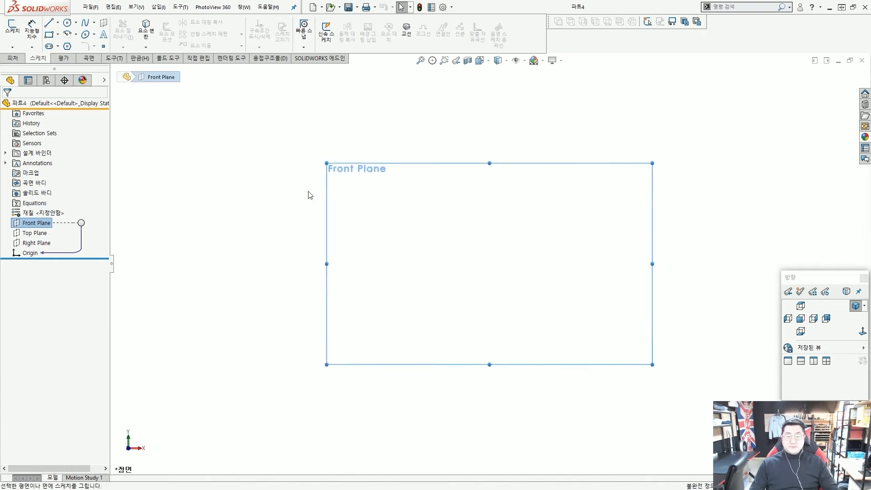
pyautogui.click(348, 145)
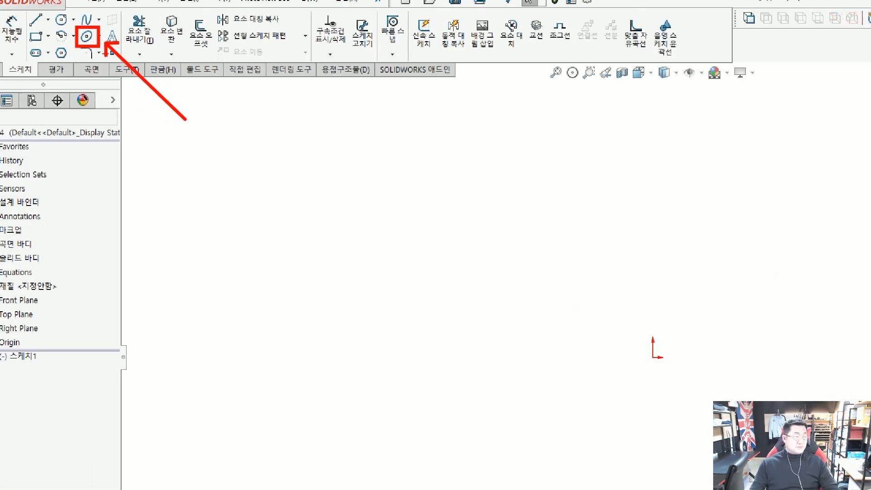
pyautogui.click(86, 36)
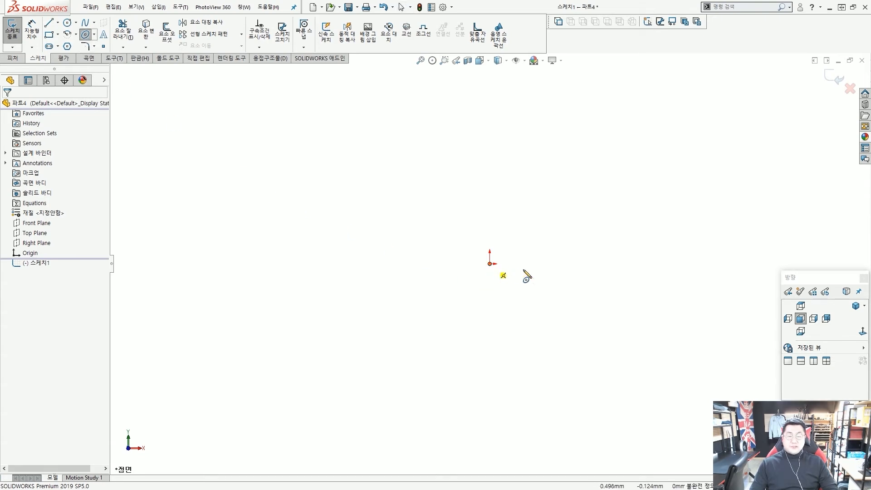
pyautogui.click(490, 264)
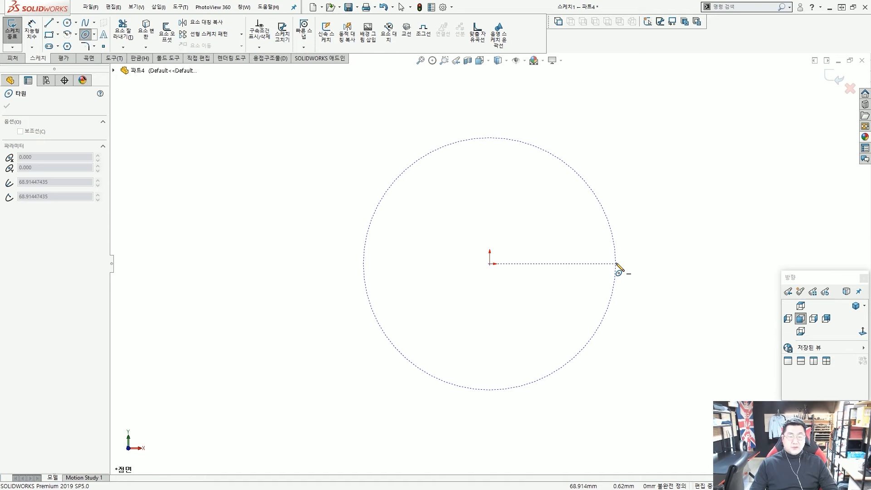
pyautogui.click(616, 264)
pyautogui.click(530, 198)
pyautogui.press('Escape')
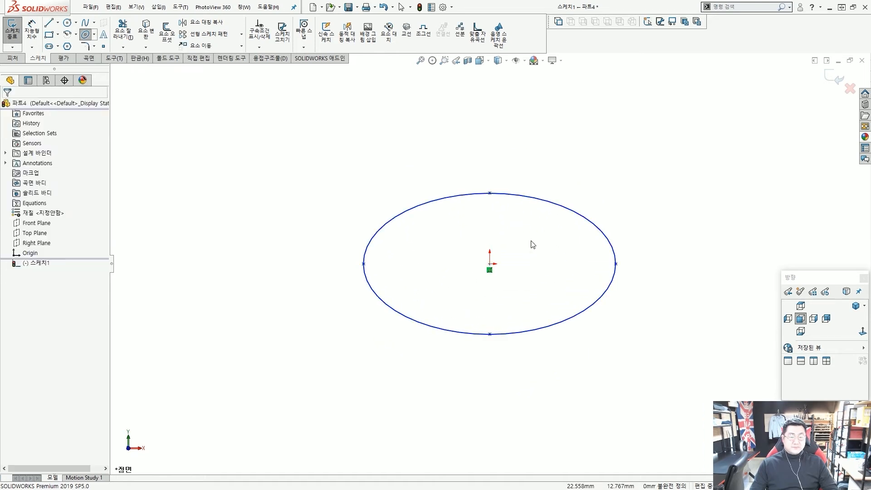
pyautogui.press('Escape')
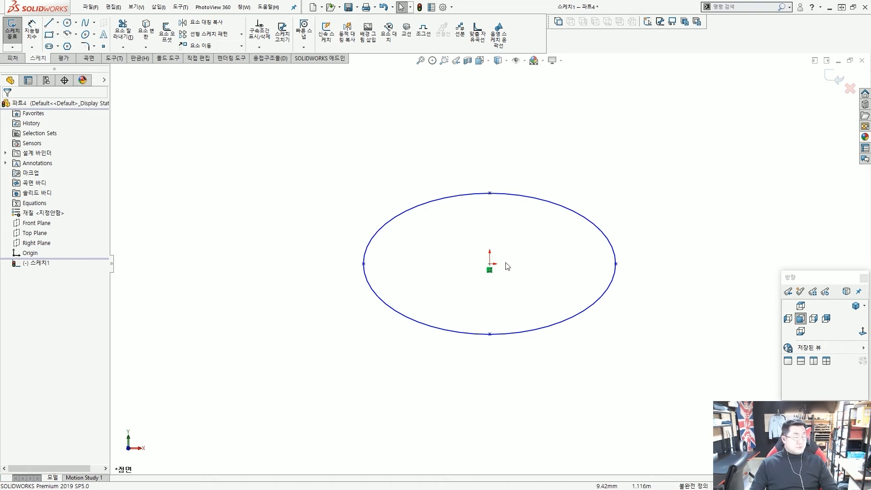
# Add a horizontal relation between the ellipse's centre and its right end point, and stretch the ellipse slightly outward from that point.
pyautogui.click(490, 265)
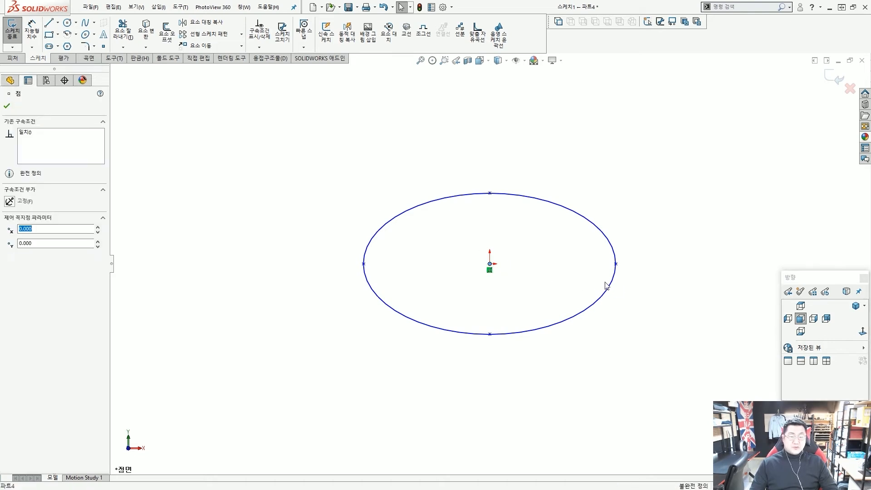
pyautogui.keyDown('ctrl'); pyautogui.click(616, 264); pyautogui.keyUp('ctrl')
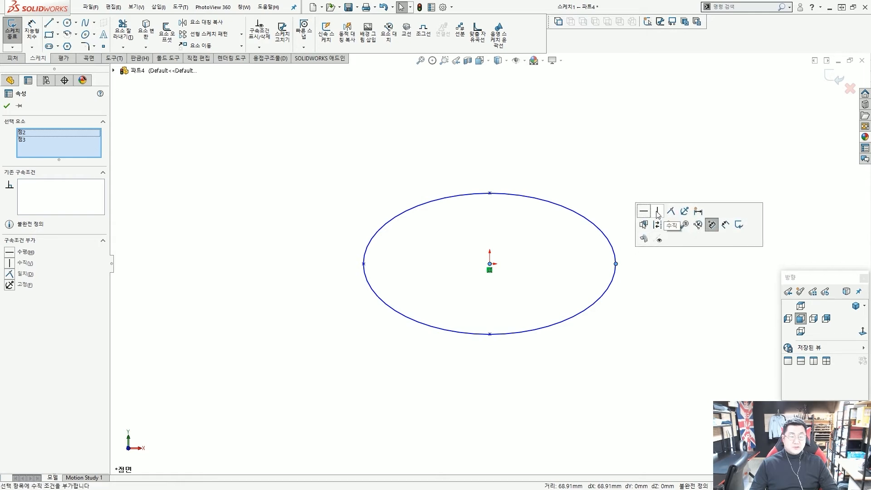
pyautogui.click(638, 210)
pyautogui.click(616, 187)
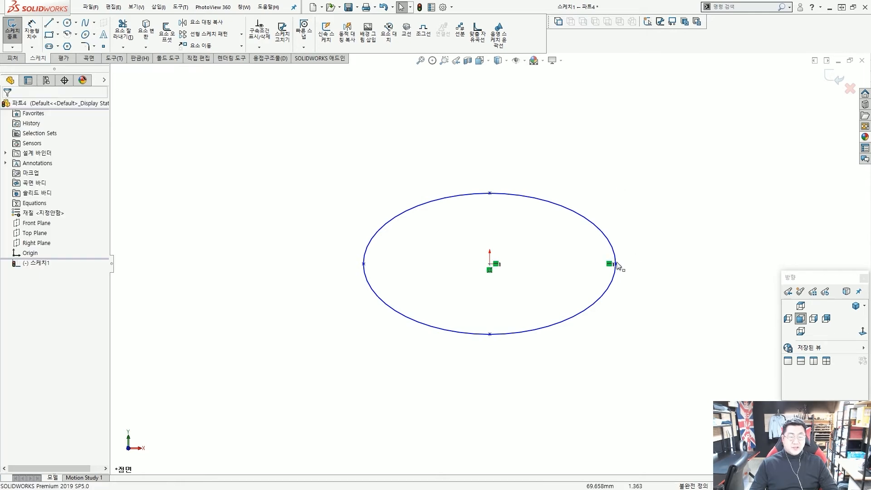
pyautogui.moveTo(616, 264); pyautogui.dragTo(631, 263)
pyautogui.click(485, 165)
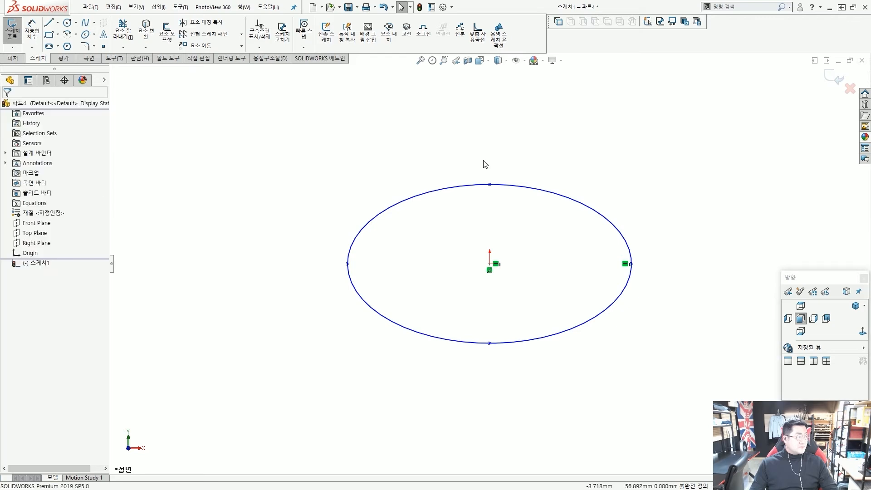
# Dimension the ellipse's full height between its top and bottom points as 75 mm.
pyautogui.click(38, 38)
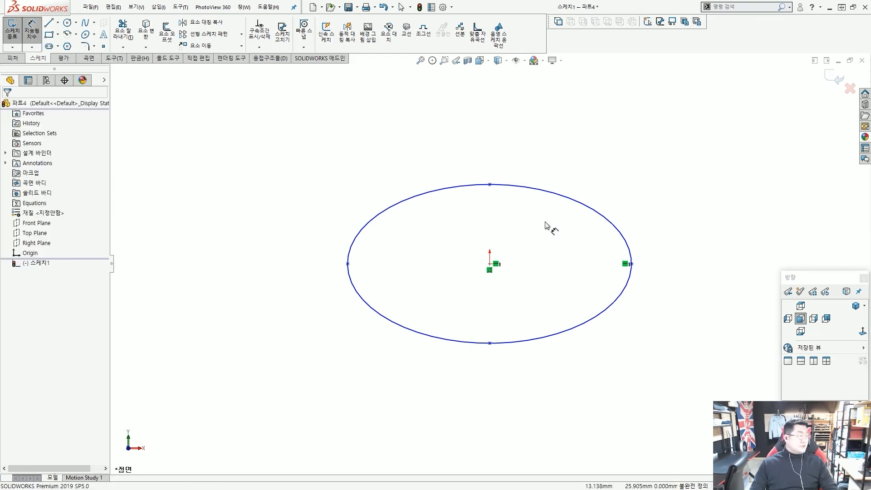
pyautogui.click(490, 343)
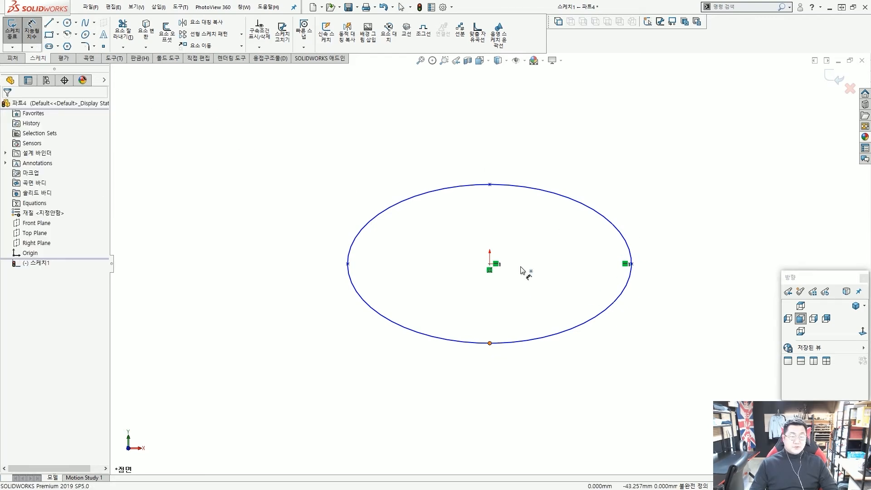
pyautogui.click(490, 184)
pyautogui.click(693, 266)
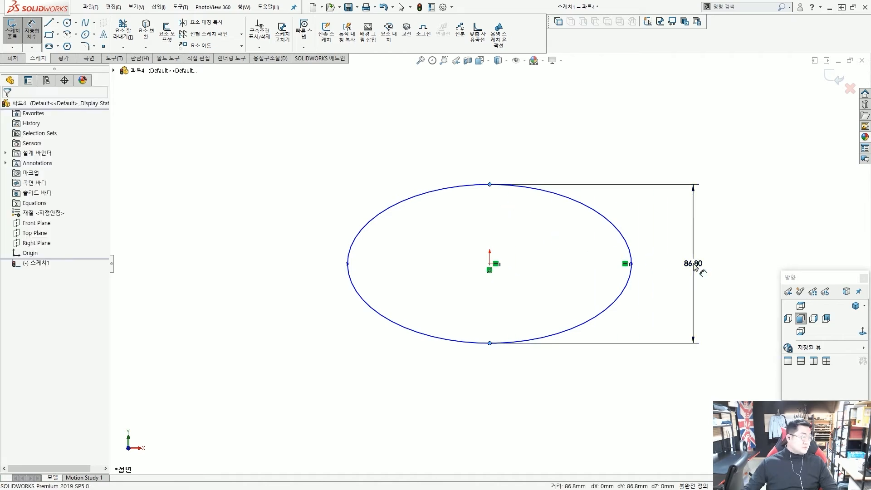
pyautogui.write('75')
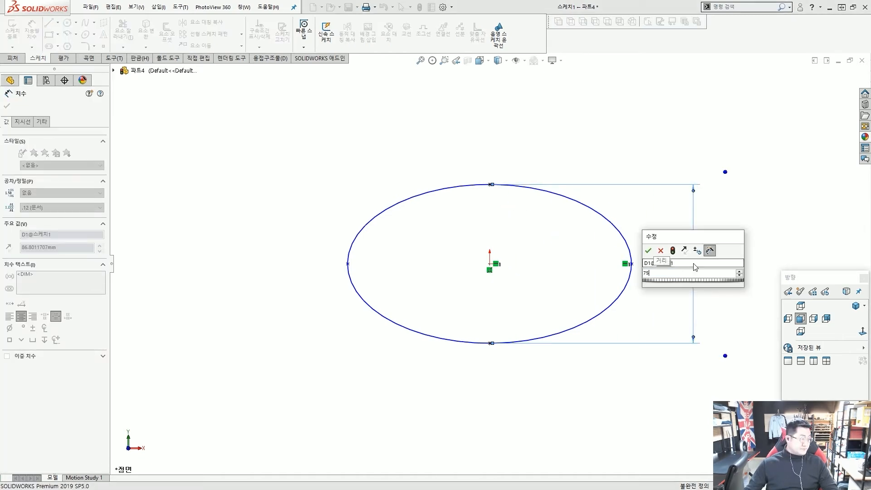
pyautogui.press('Return')
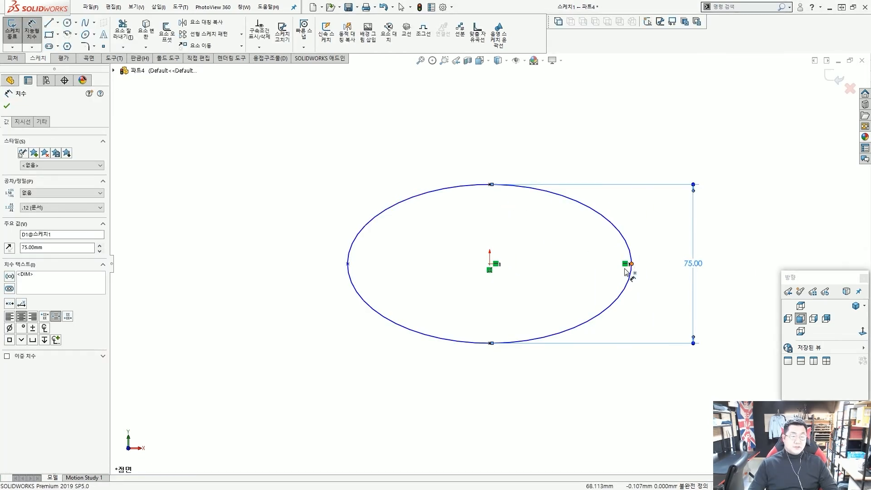
# Dimension the ellipse's full width between its left and right end points as 152 mm.
pyautogui.click(631, 265)
pyautogui.click(348, 264)
pyautogui.click(487, 382)
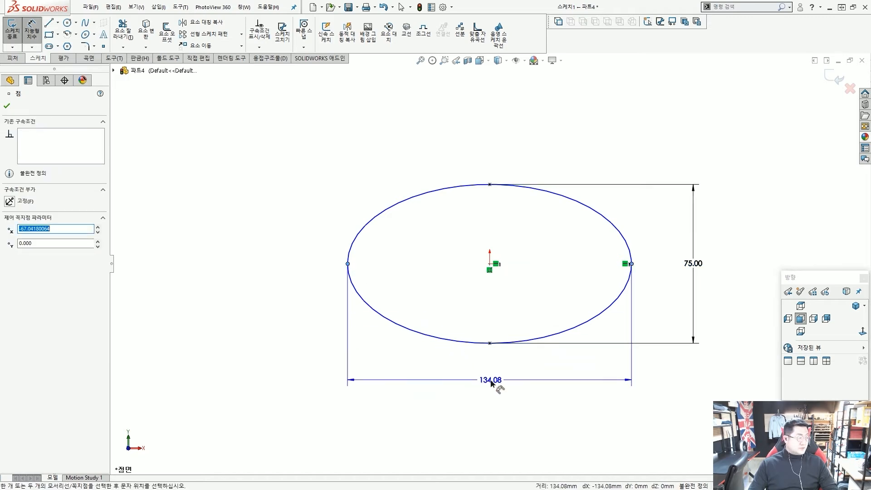
pyautogui.write('152')
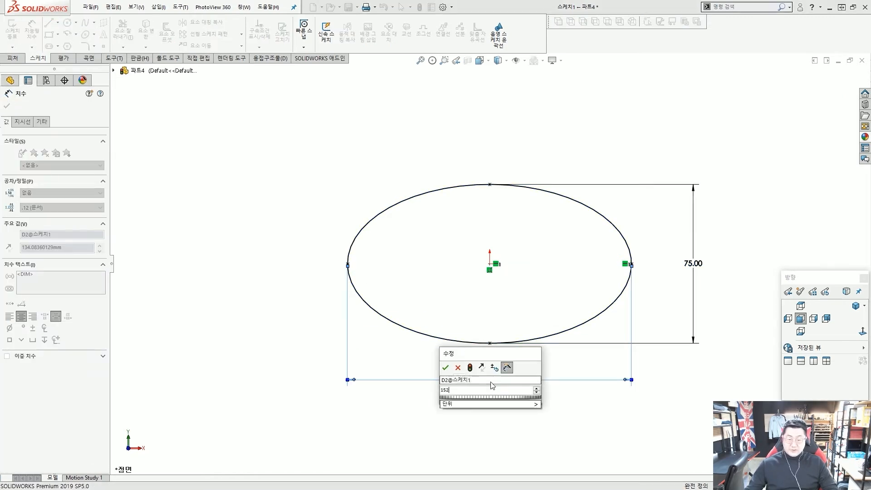
pyautogui.press('Return')
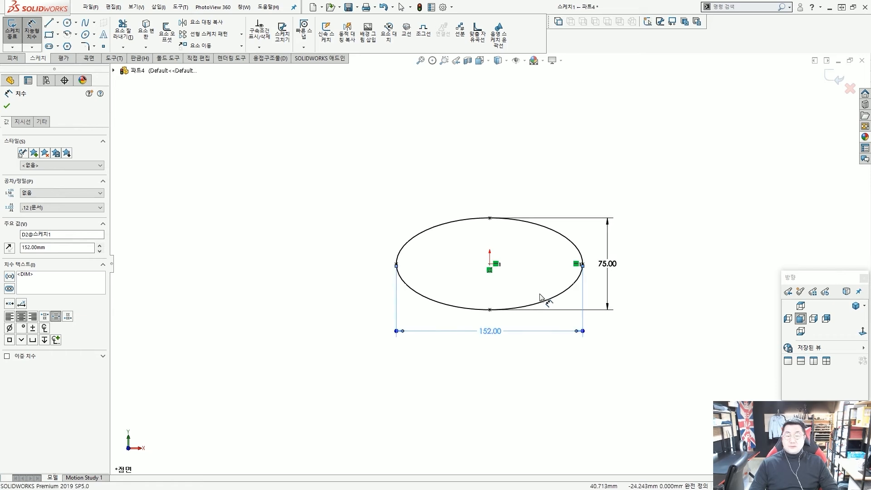
pyautogui.press('Escape')
# Extrude the ellipse as a blind boss 10 mm thick.
pyautogui.click(13, 60)
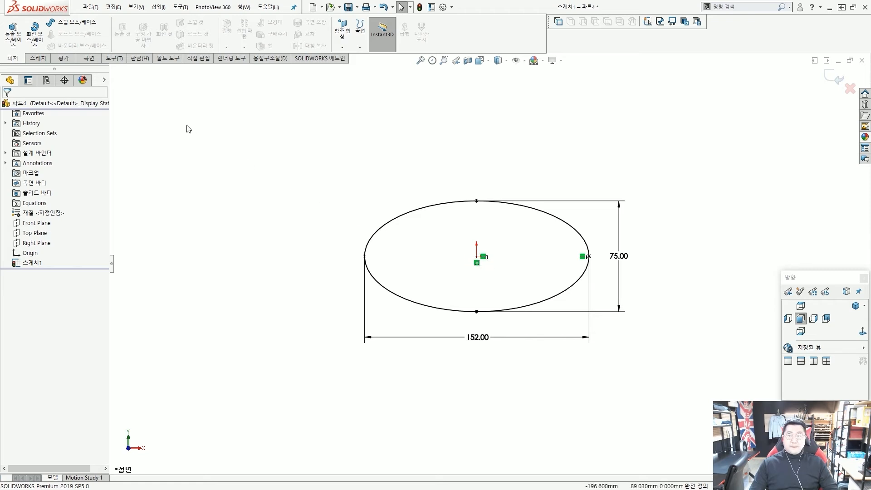
pyautogui.click(15, 41)
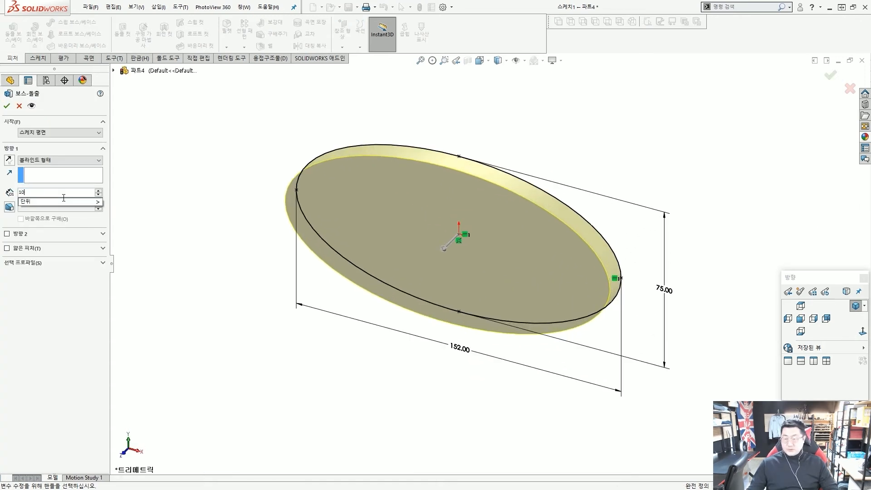
pyautogui.press('Return')
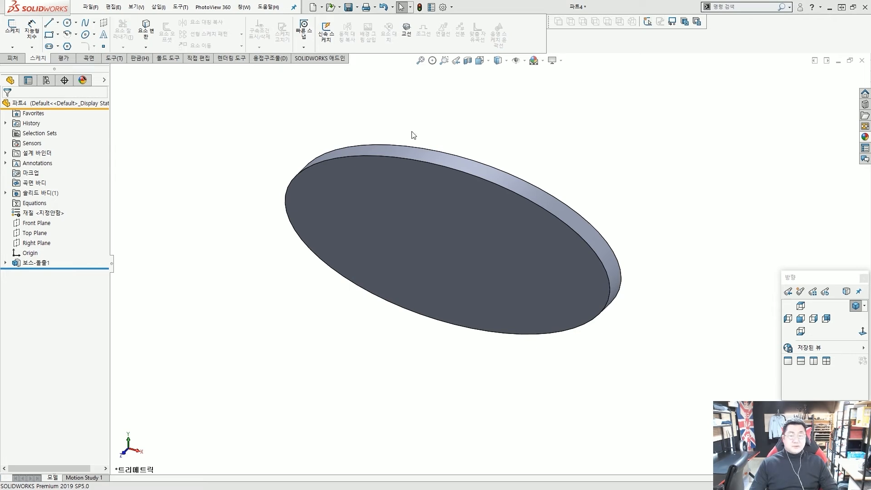
# Start a sketch on the elliptical plate's front face and draw a Ø35 mm circle in its right half.
pyautogui.moveTo(448, 208); pyautogui.dragTo(478, 190, button='middle')
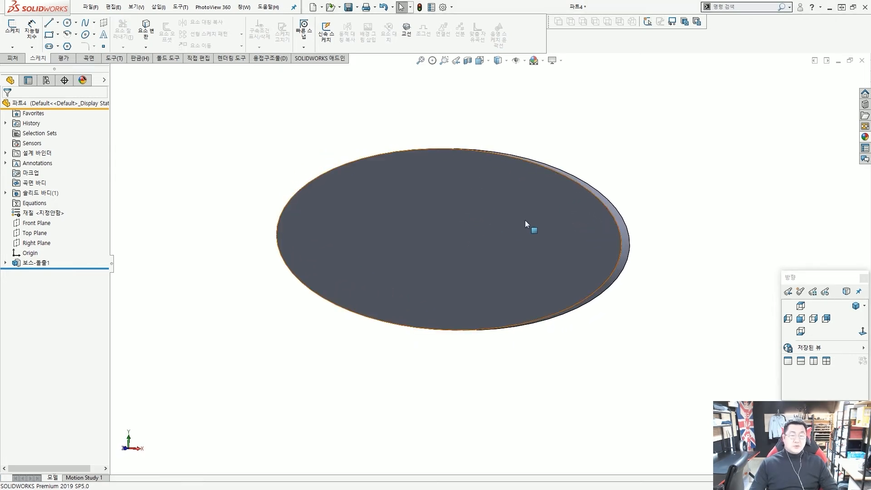
pyautogui.click(525, 221)
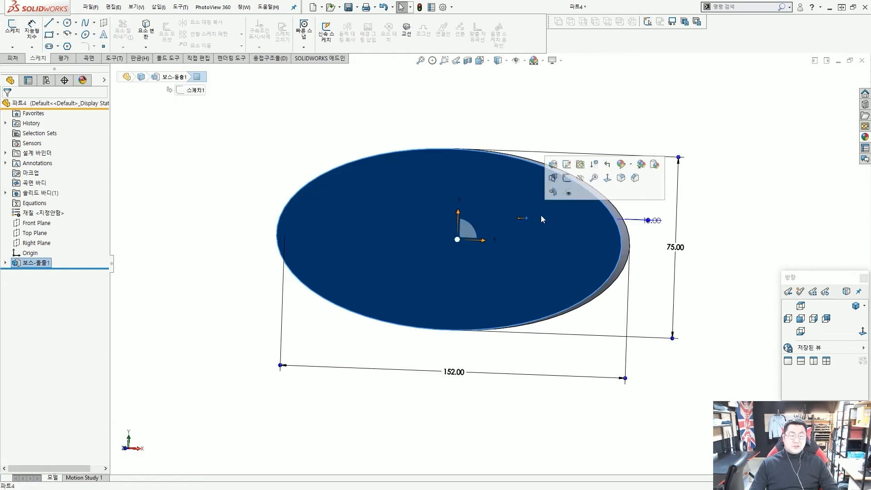
pyautogui.click(567, 179)
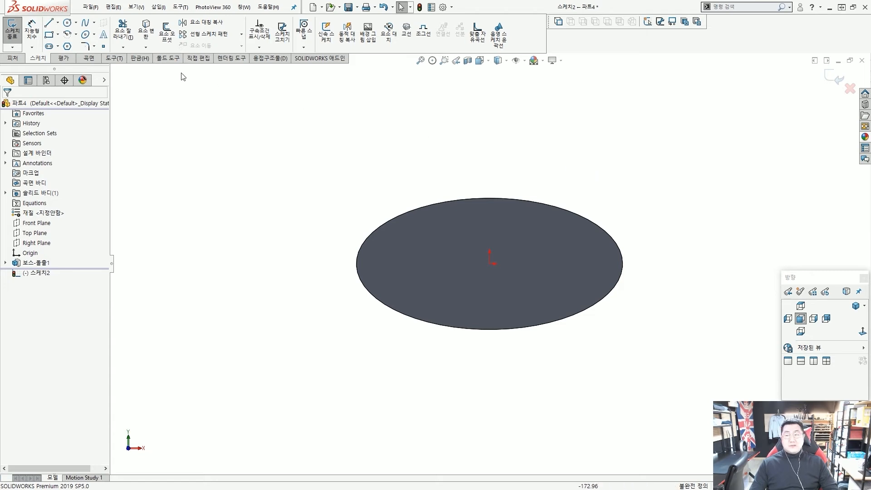
pyautogui.click(70, 27)
pyautogui.scroll(-3, 564, 266)
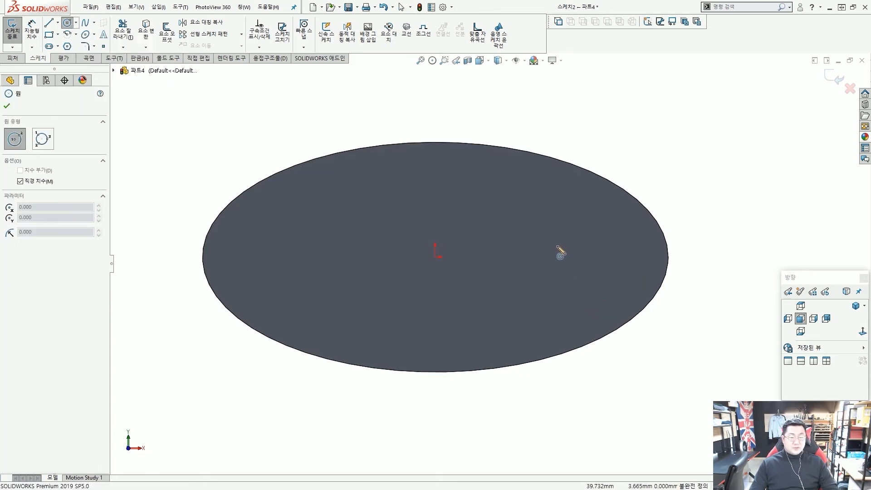
pyautogui.click(558, 246)
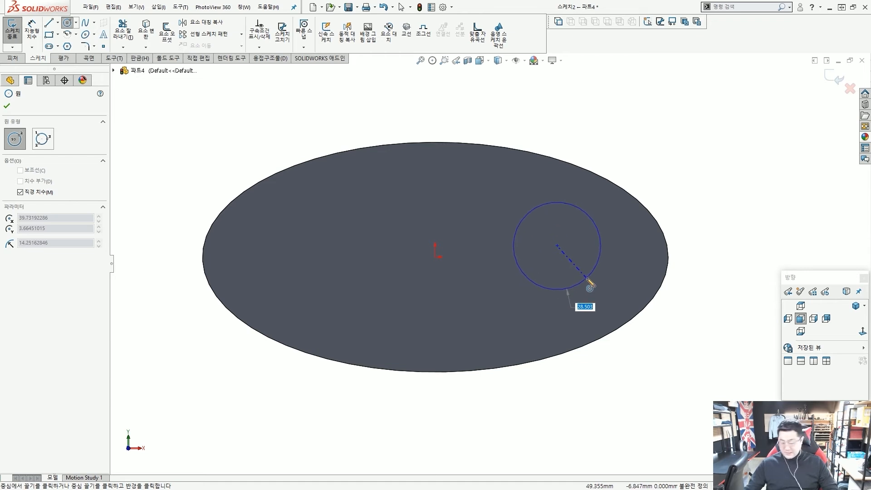
pyautogui.press('Return')
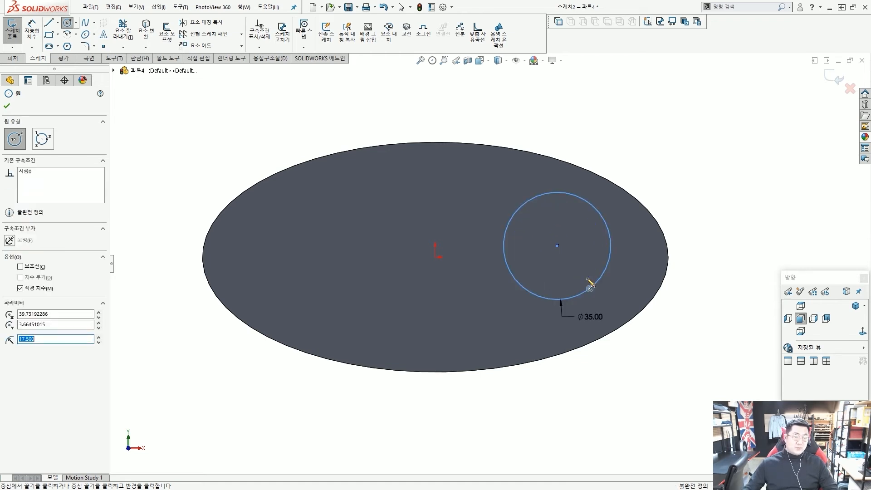
pyautogui.press('Escape')
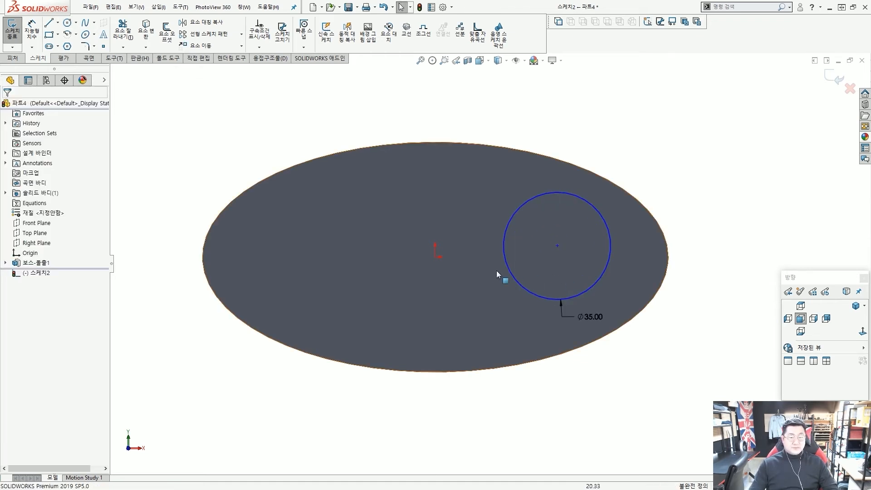
# Add a horizontal relation between the origin and the centre of the Ø35 circle.
pyautogui.click(435, 257)
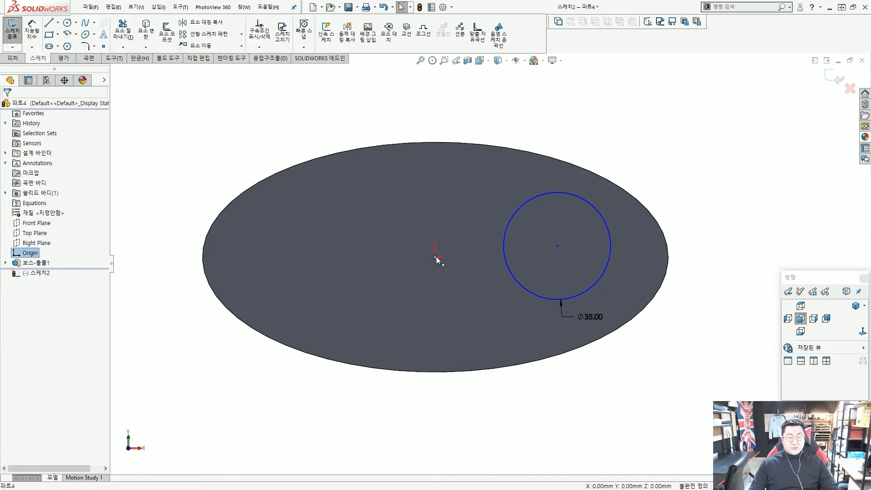
pyautogui.keyDown('ctrl'); pyautogui.click(557, 246); pyautogui.keyUp('ctrl')
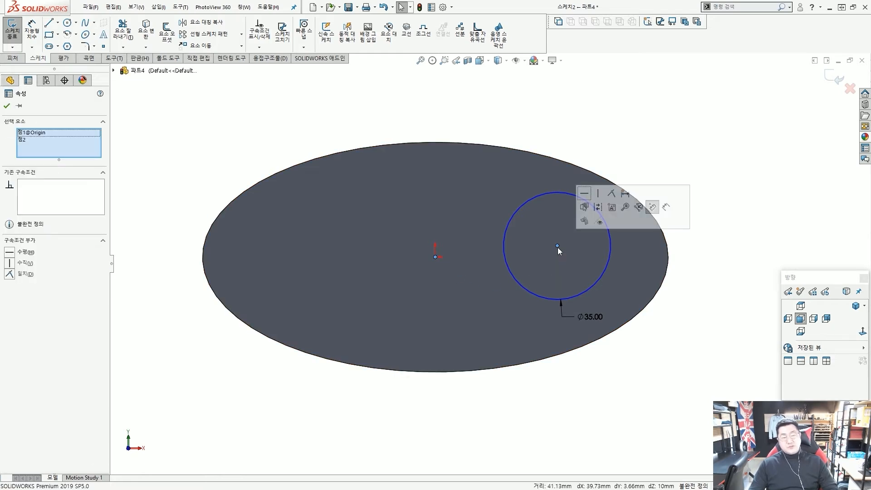
pyautogui.click(585, 194)
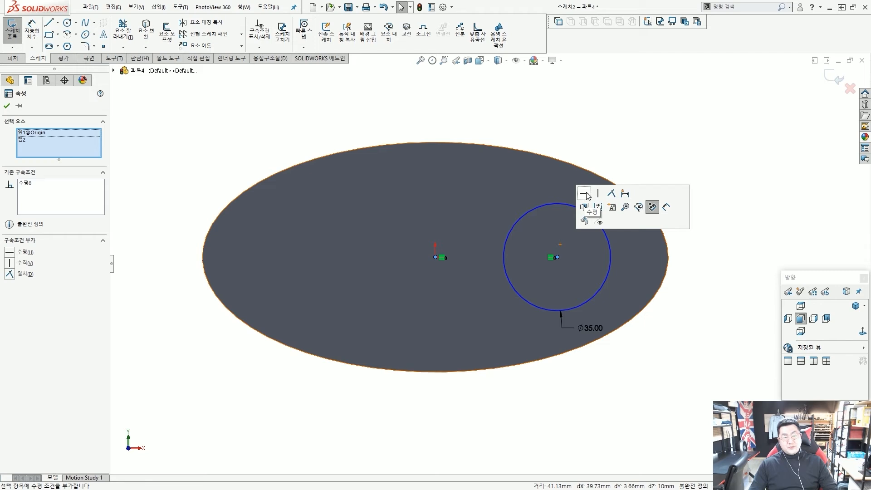
pyautogui.click(622, 143)
# Dimension the horizontal distance between the origin and the Ø35 circle's centre as 40 mm.
pyautogui.scroll(3, 508, 264)
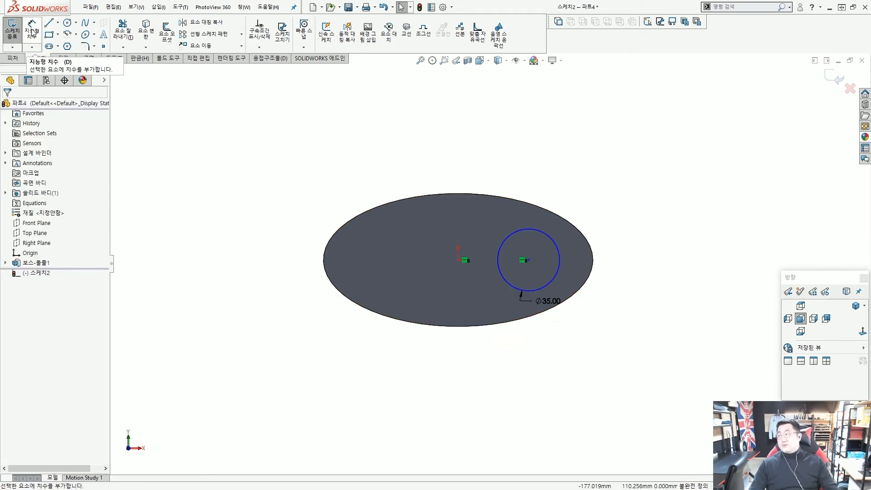
pyautogui.click(31, 31)
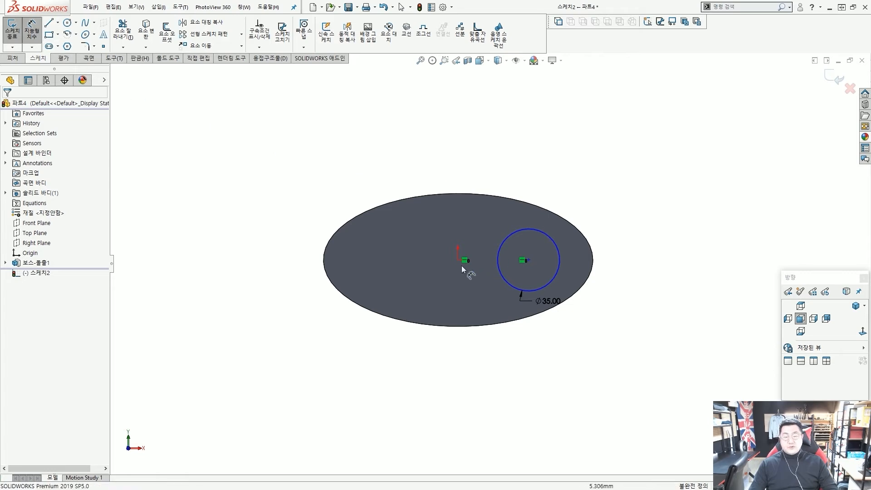
pyautogui.scroll(2, 462, 265)
pyautogui.click(451, 261)
pyautogui.click(516, 293)
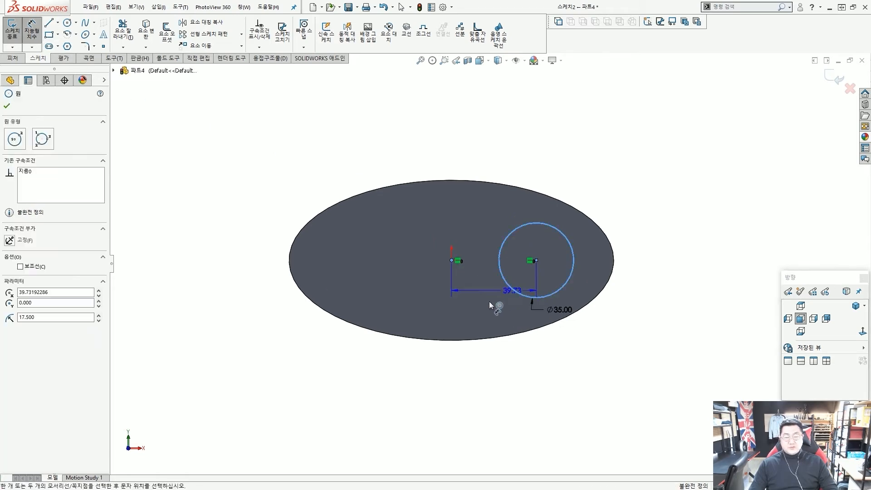
pyautogui.click(493, 368)
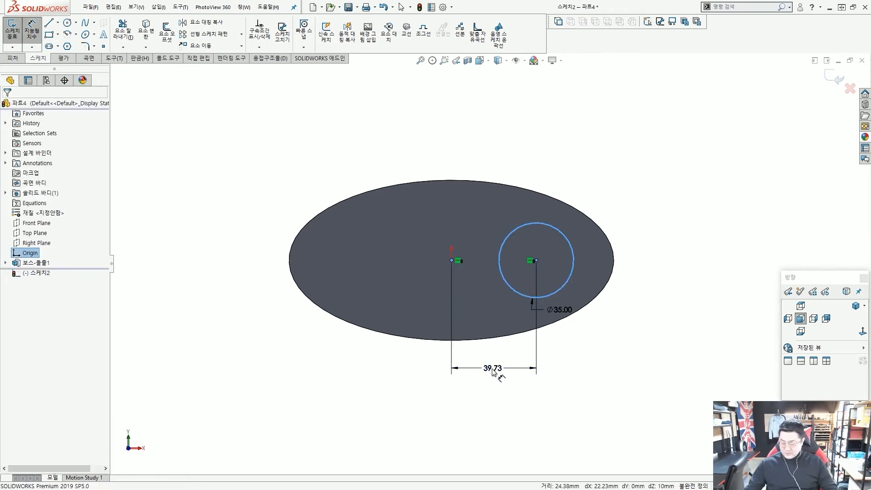
pyautogui.write('40')
pyautogui.press('Return')
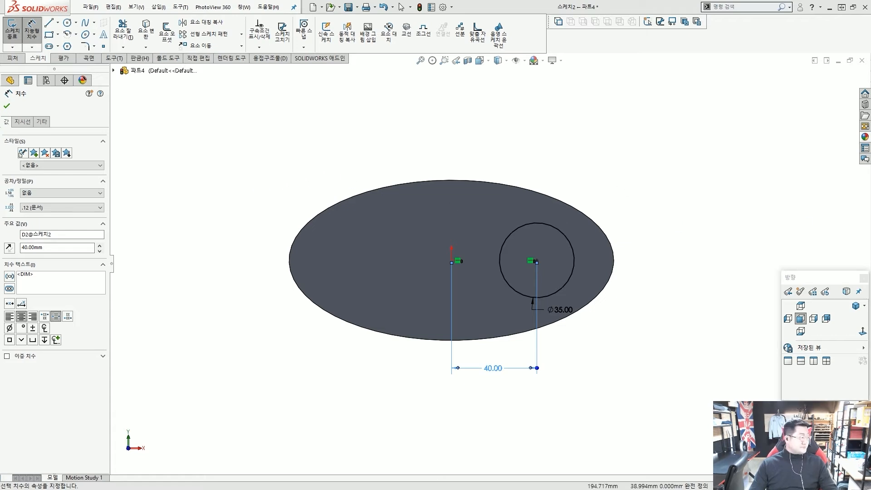
# Extrude the Ø35 circle as a blind boss 10 mm deep, merged with the elliptical plate.
pyautogui.click(12, 58)
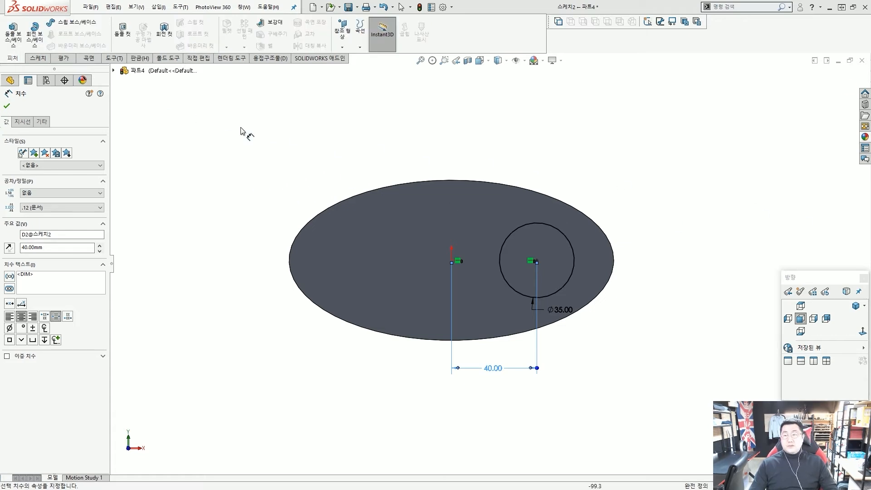
pyautogui.press('Escape')
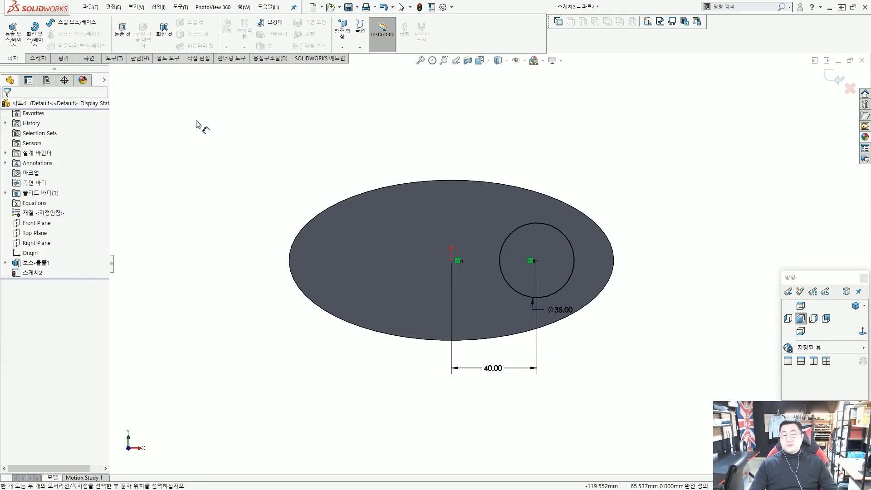
pyautogui.press('Escape')
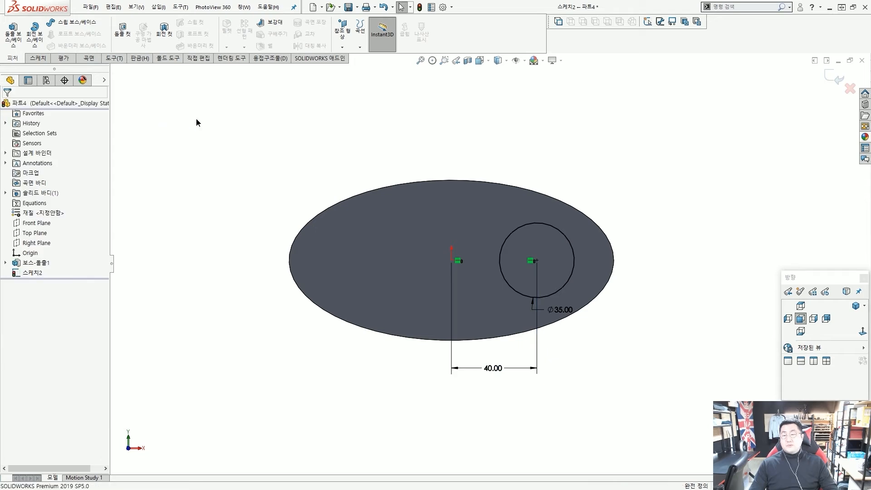
pyautogui.click(13, 33)
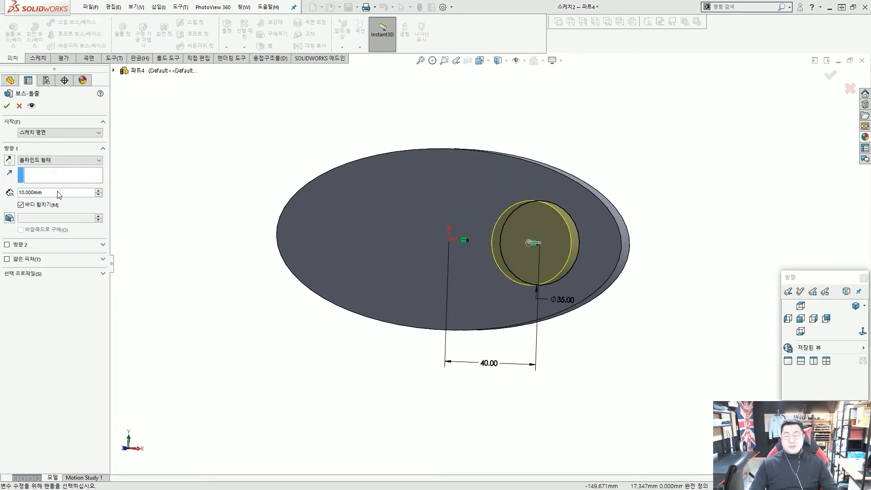
pyautogui.click(19, 192)
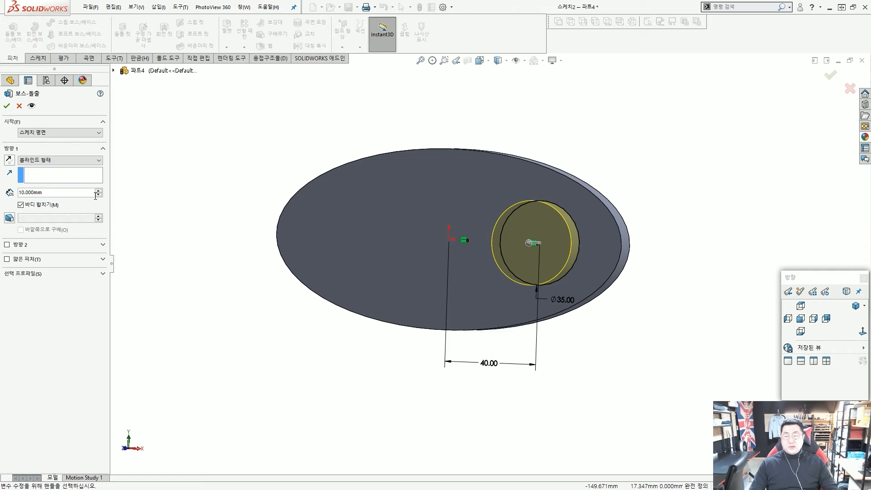
pyautogui.click(7, 107)
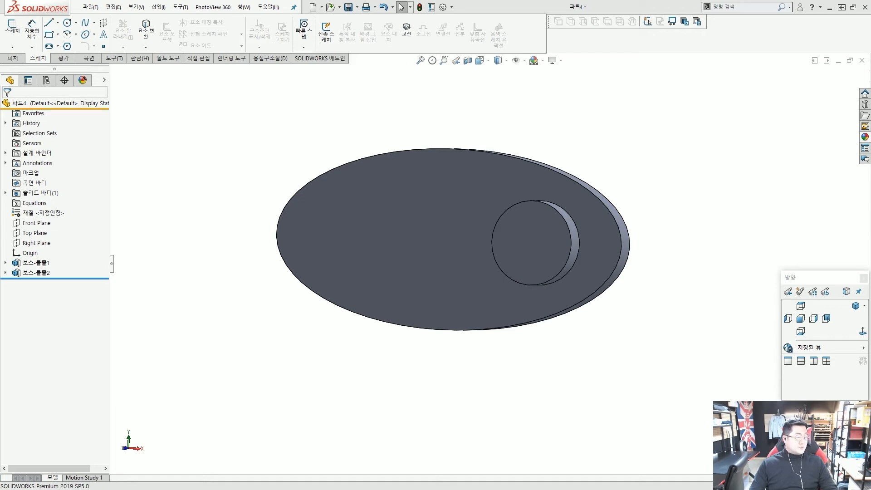
# Start a new sketch on the elliptical plate's front face, seen in front view.
pyautogui.hotkey('ctrl', '1')
pyautogui.scroll(-2, 446, 223)
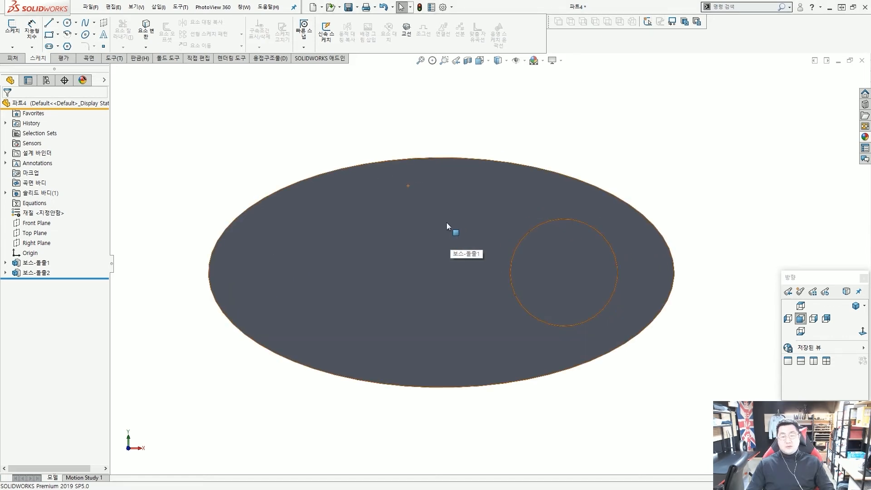
pyautogui.click(447, 225)
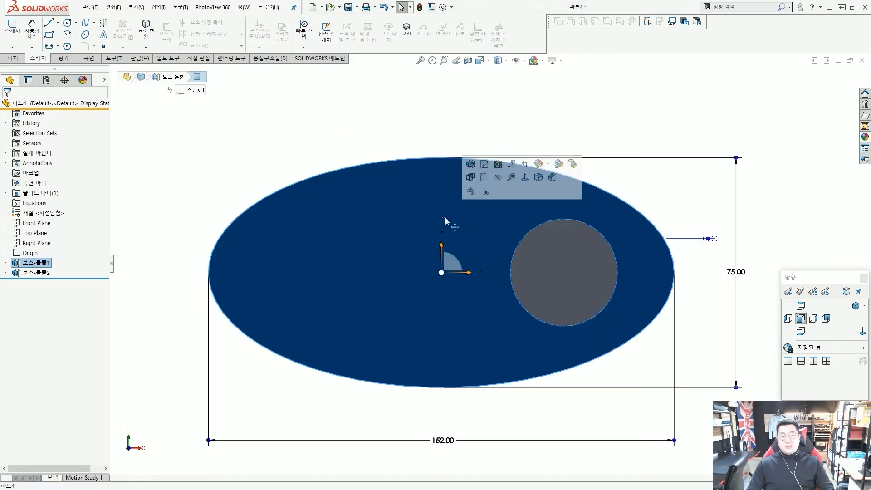
pyautogui.click(484, 178)
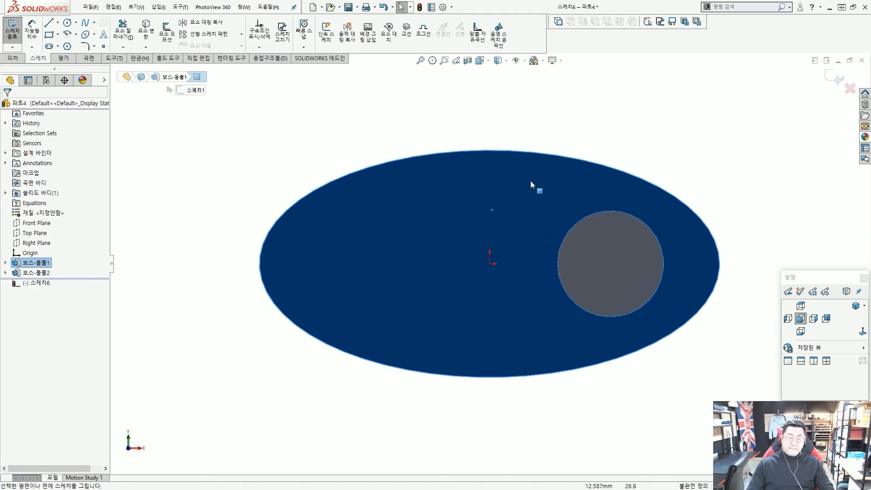
# Offset the plate's elliptical edge inward by 12 mm and place the offset dimension outside the plate, beyond its right end.
pyautogui.scroll(-2, 469, 161)
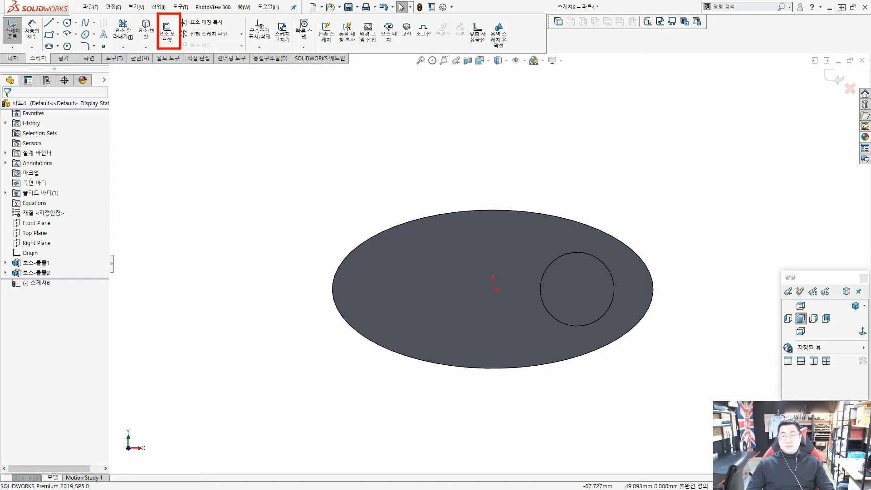
pyautogui.click(167, 33)
pyautogui.scroll(-1, 581, 305)
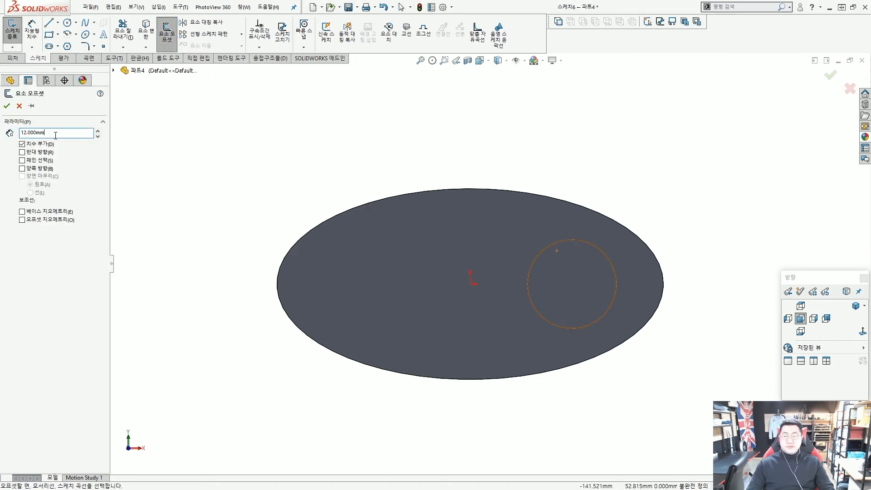
pyautogui.write('12')
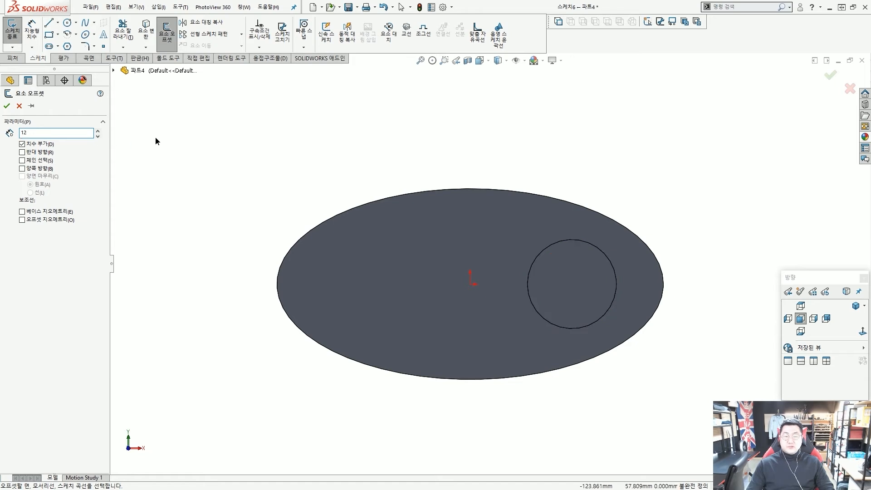
pyautogui.press('Return')
pyautogui.scroll(-1, 505, 230)
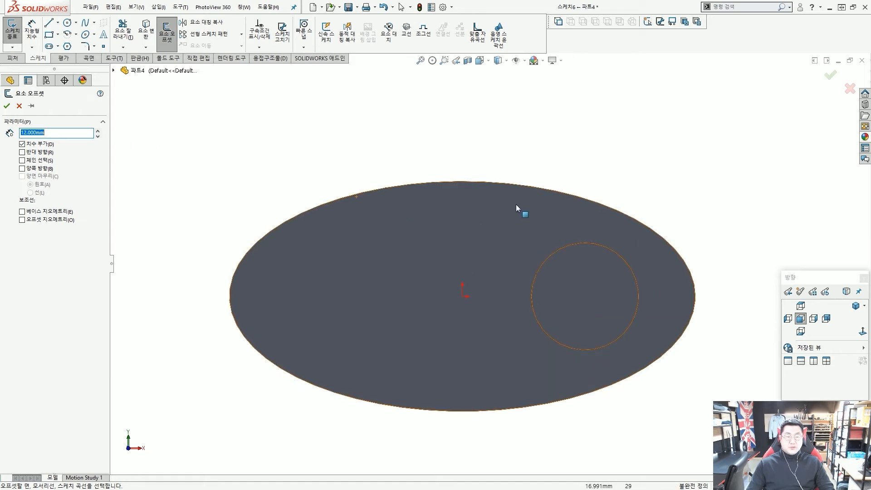
pyautogui.click(532, 187)
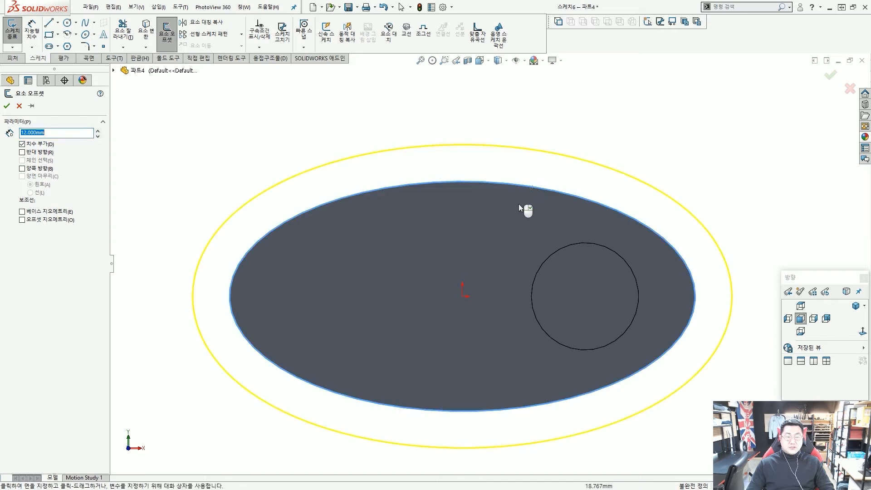
pyautogui.click(502, 285)
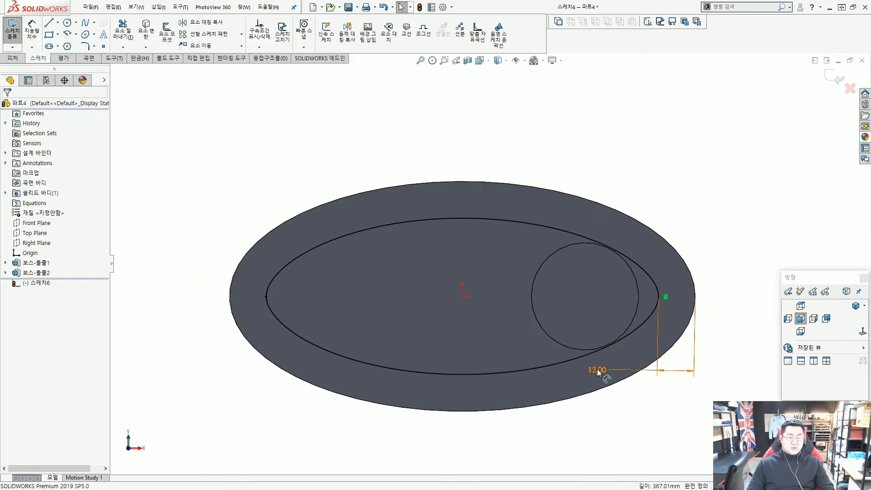
pyautogui.moveTo(597, 369); pyautogui.dragTo(763, 371)
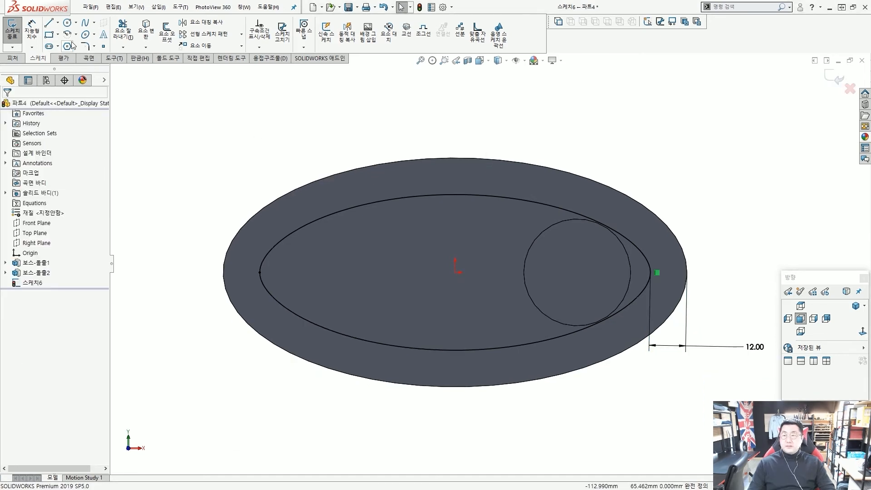
# Draw a centre-point arc around the round boss's centre, passing left of the boss and crossing the offset ellipse at both ends.
pyautogui.click(67, 35)
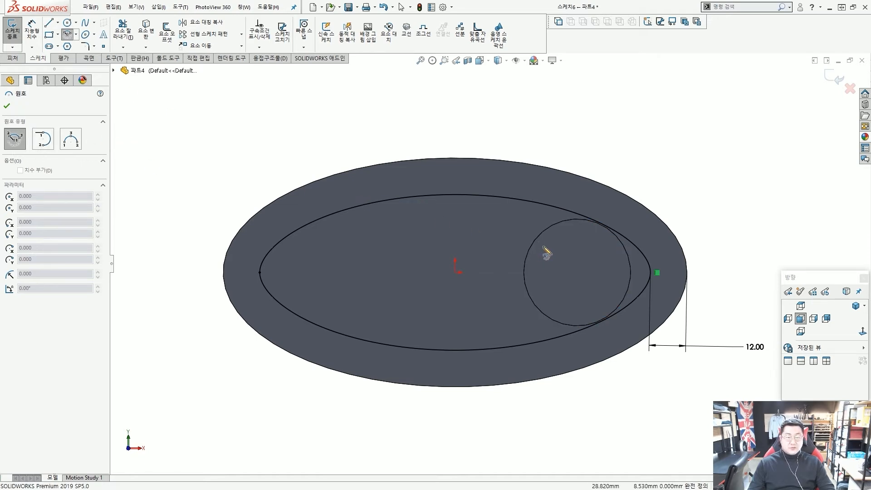
pyautogui.scroll(-1, 559, 256)
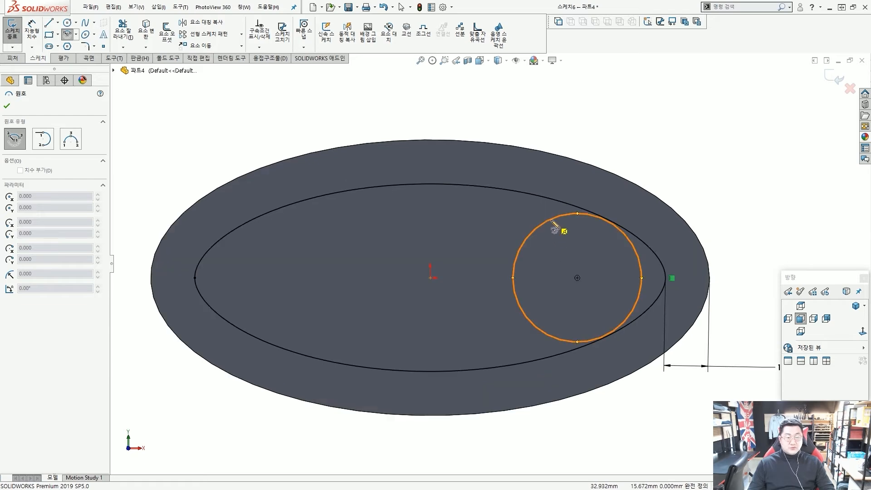
pyautogui.click(577, 277)
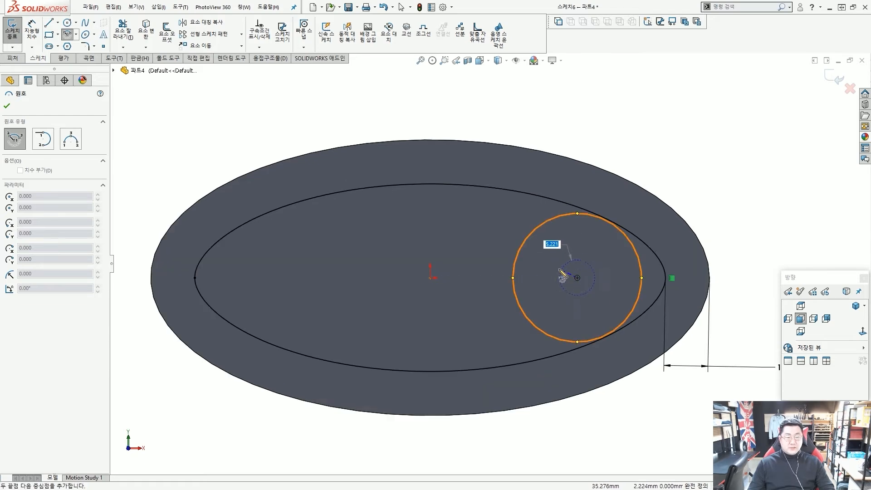
pyautogui.click(542, 164)
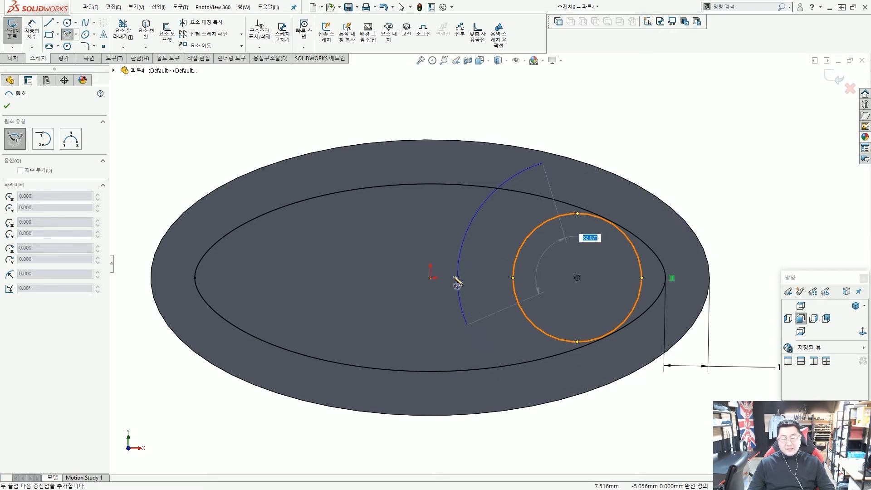
pyautogui.click(526, 385)
pyautogui.press('Escape')
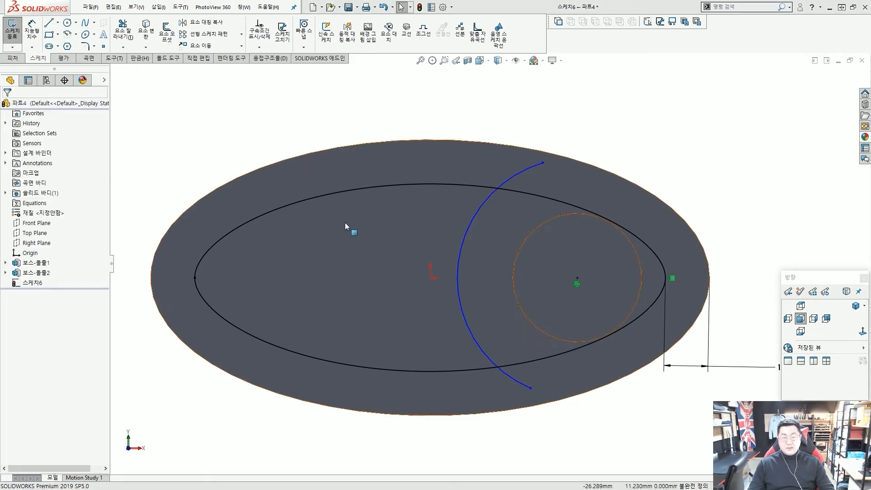
pyautogui.scroll(2, 444, 196)
pyautogui.scroll(-1, 426, 168)
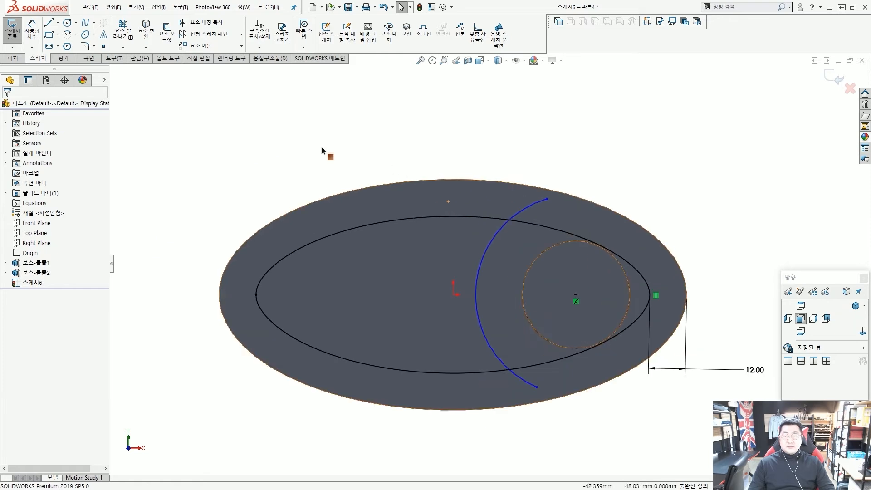
pyautogui.click(33, 32)
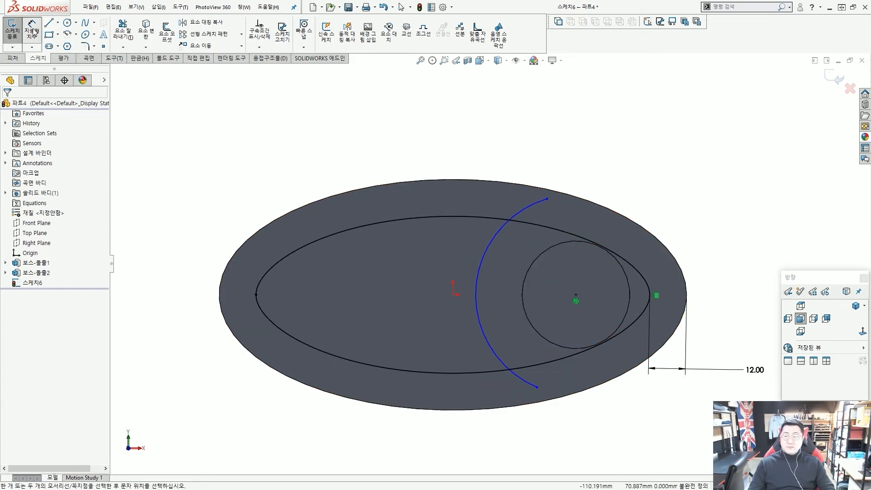
pyautogui.click(32, 32)
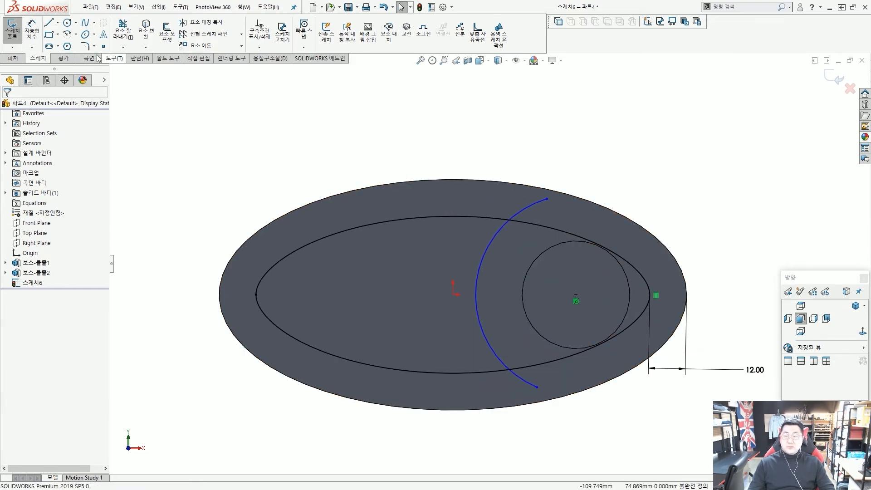
# Sketch a small circle inside the offset ellipse, left of the arc, and move its centre to just above the origin.
pyautogui.click(67, 24)
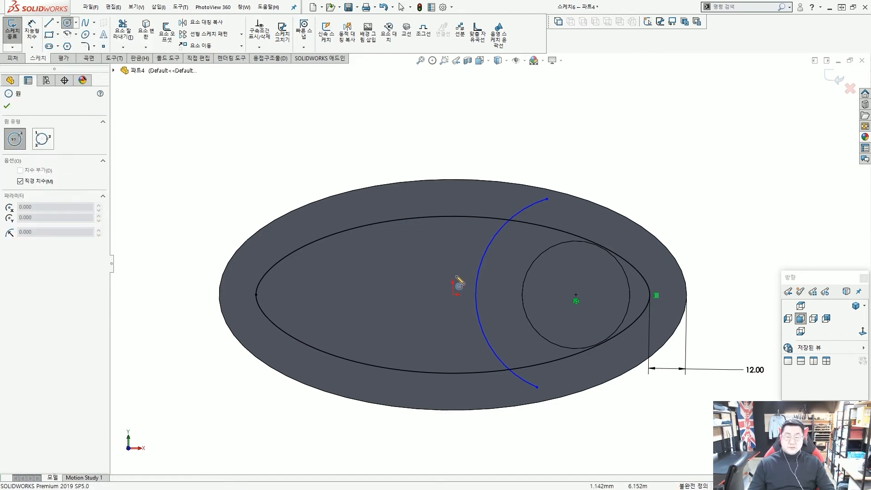
pyautogui.scroll(-3, 459, 285)
pyautogui.click(412, 225)
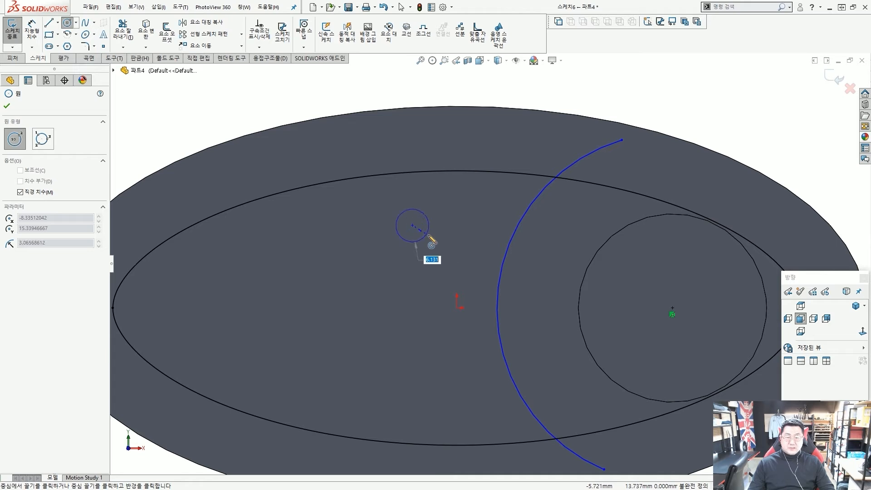
pyautogui.click(453, 227)
pyautogui.press('Escape')
pyautogui.scroll(2, 460, 236)
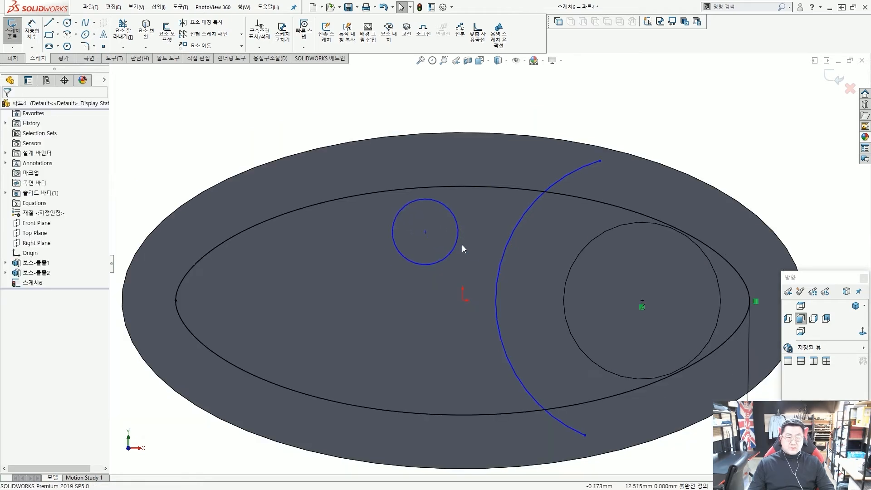
pyautogui.moveTo(426, 232); pyautogui.dragTo(456, 231)
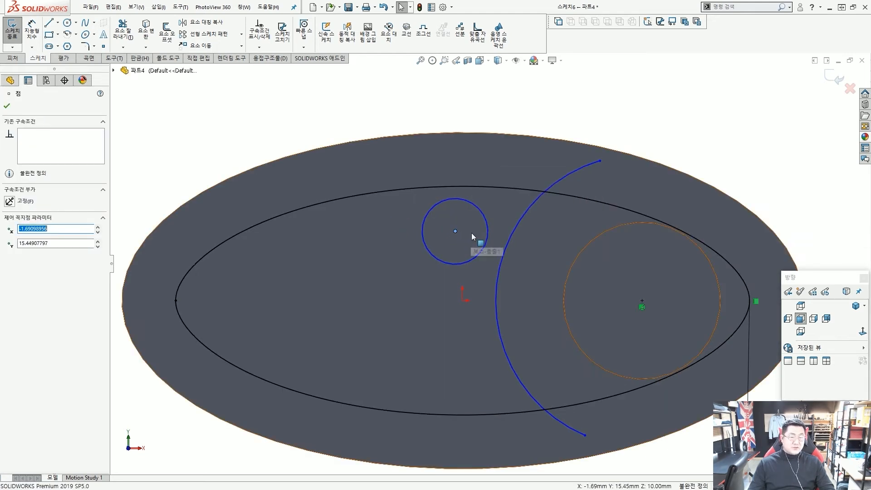
# Make the small circle tangent to the large arc around the boss.
pyautogui.scroll(3, 480, 233)
pyautogui.click(495, 149)
pyautogui.scroll(-5, 500, 251)
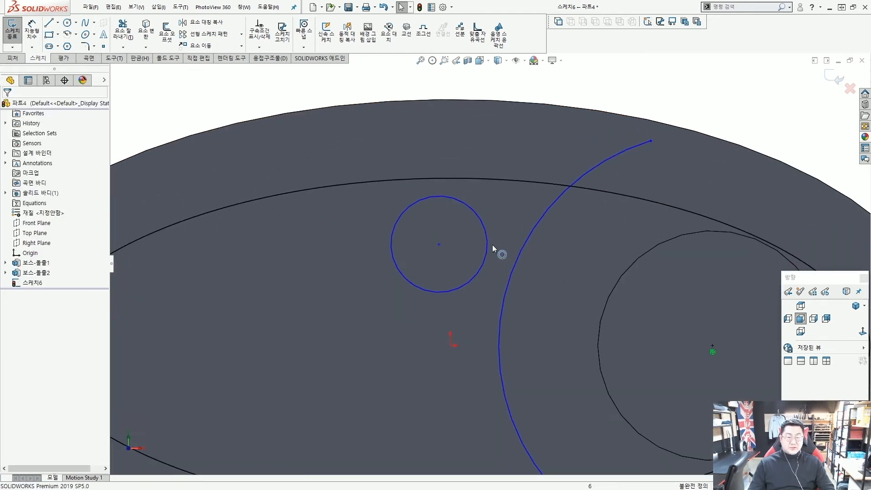
pyautogui.moveTo(524, 257); pyautogui.dragTo(479, 243)
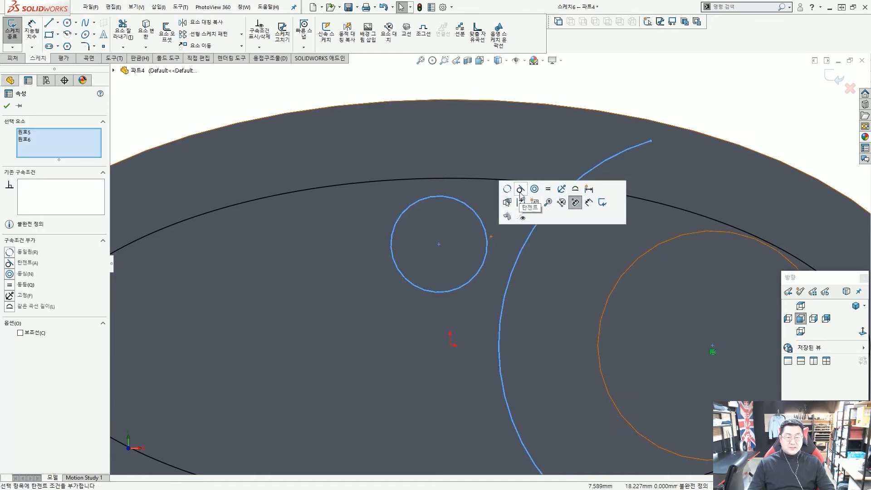
pyautogui.click(520, 193)
# Make the small circle tangent to the inside of the offset ellipse.
pyautogui.click(486, 227)
pyautogui.moveTo(480, 222); pyautogui.dragTo(460, 152)
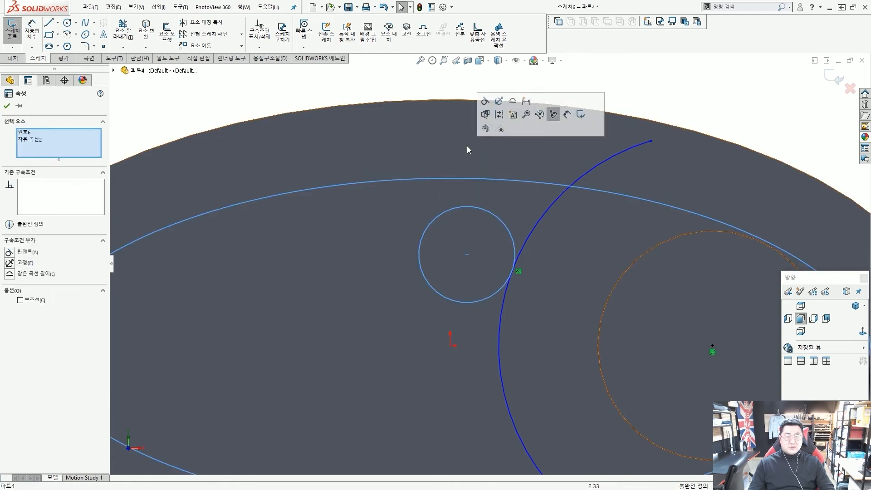
pyautogui.click(485, 103)
pyautogui.click(514, 222)
pyautogui.scroll(3, 515, 222)
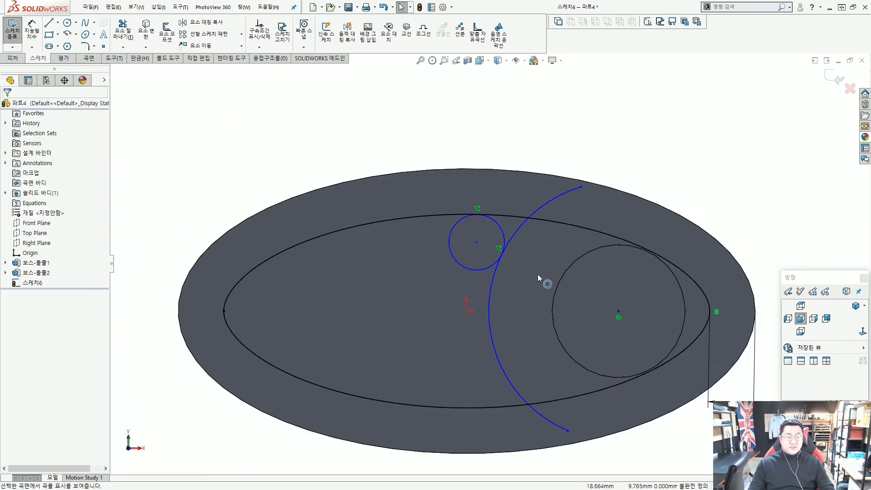
pyautogui.scroll(-2, 518, 267)
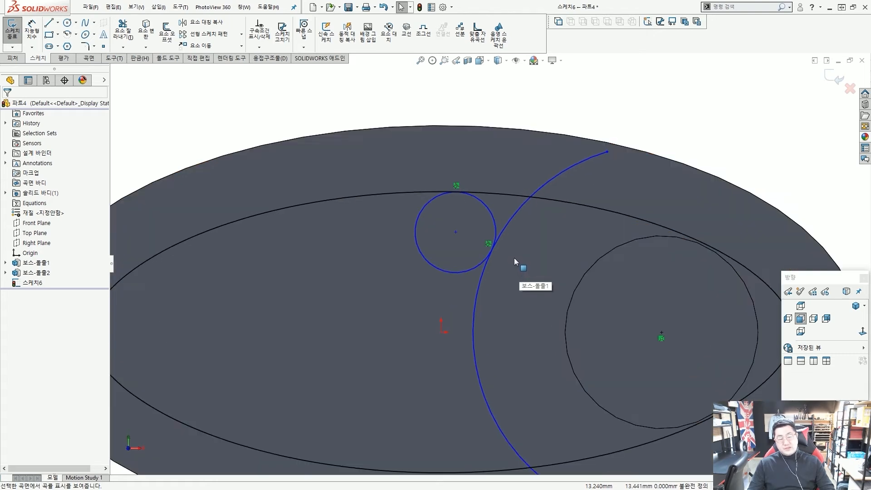
pyautogui.scroll(1, 515, 255)
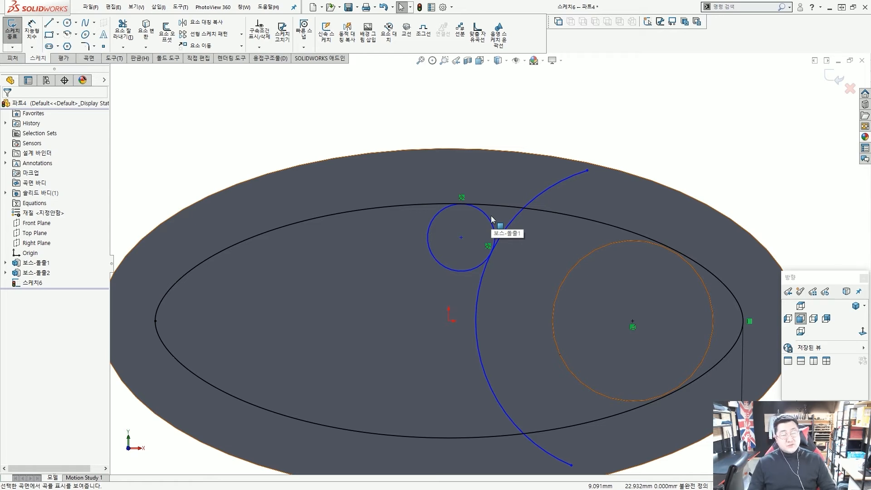
pyautogui.scroll(1, 493, 220)
pyautogui.scroll(-1, 476, 288)
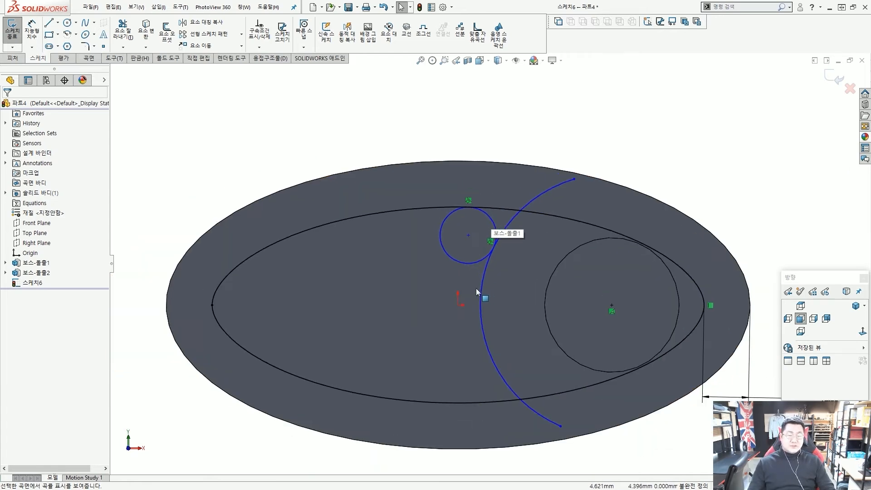
pyautogui.scroll(1, 475, 285)
pyautogui.scroll(-1, 475, 286)
pyautogui.scroll(1, 478, 285)
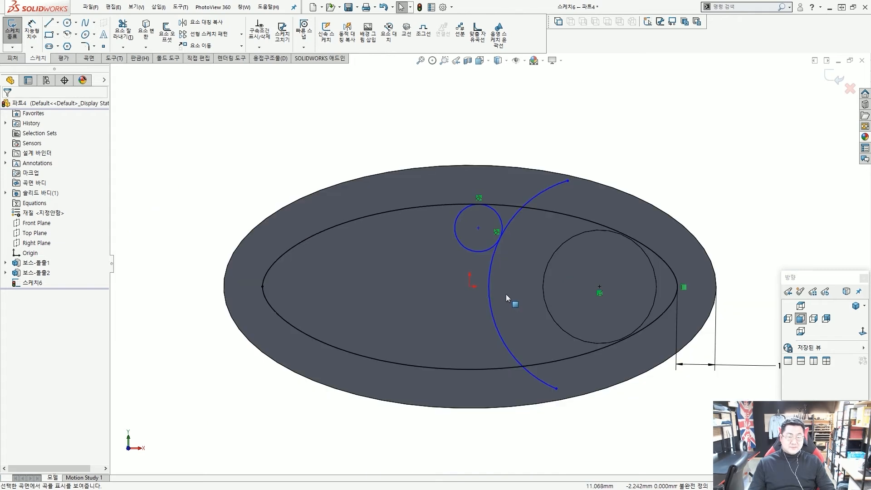
pyautogui.scroll(-1, 506, 294)
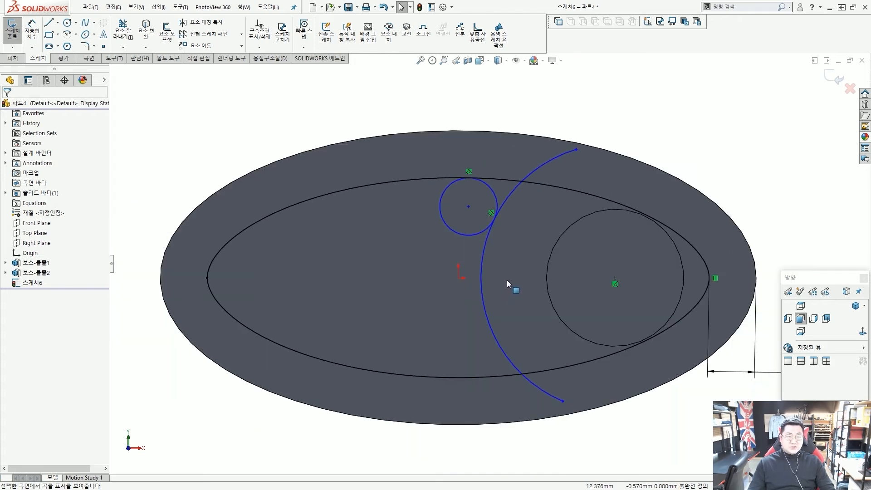
pyautogui.scroll(-1, 494, 220)
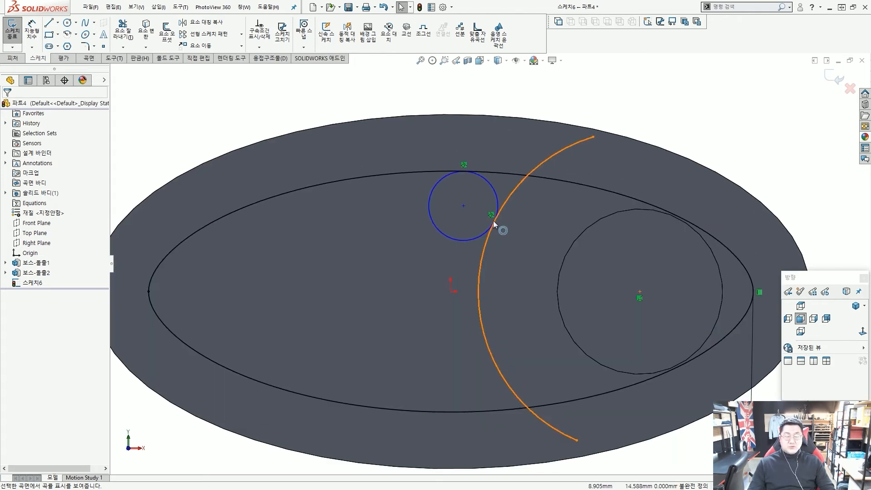
pyautogui.scroll(1, 489, 248)
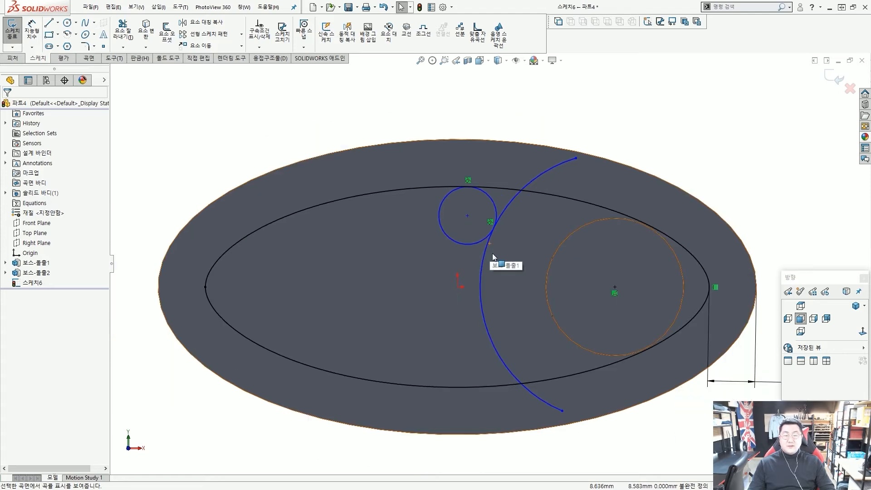
pyautogui.scroll(-1, 453, 262)
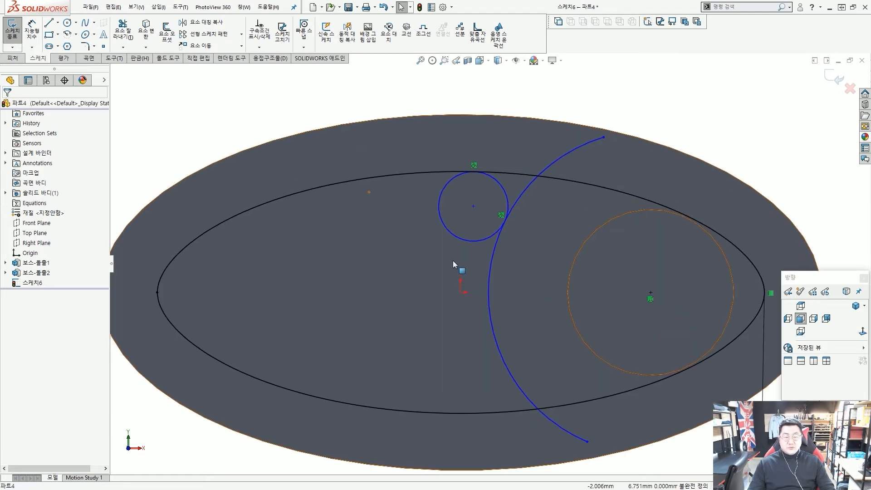
pyautogui.scroll(1, 458, 259)
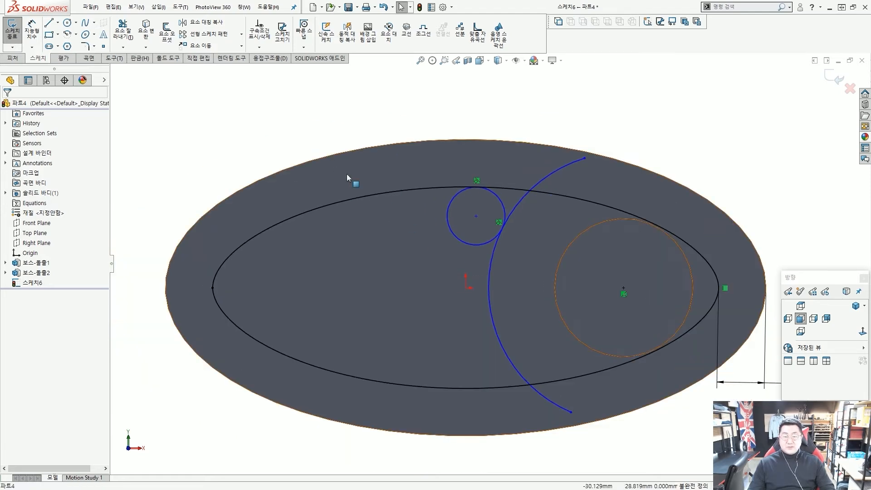
# Draw a horizontal centerline about 28 mm long from the origin, running away from the boss.
pyautogui.click(59, 23)
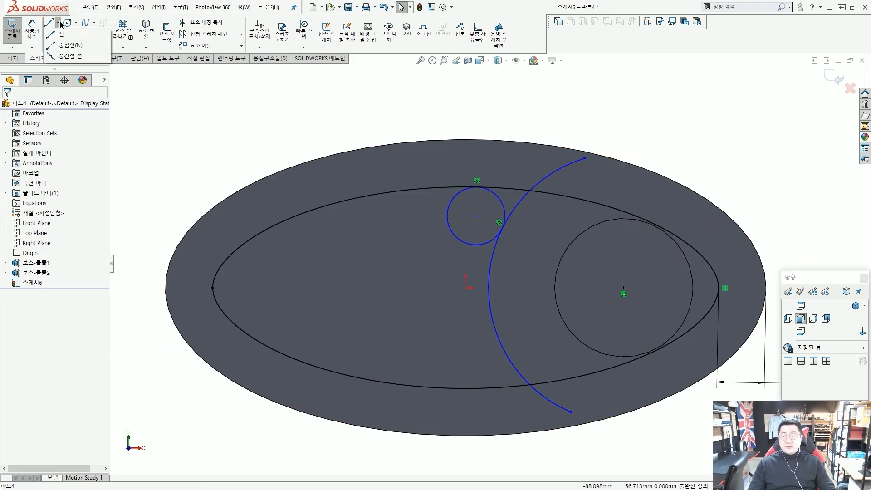
pyautogui.click(66, 46)
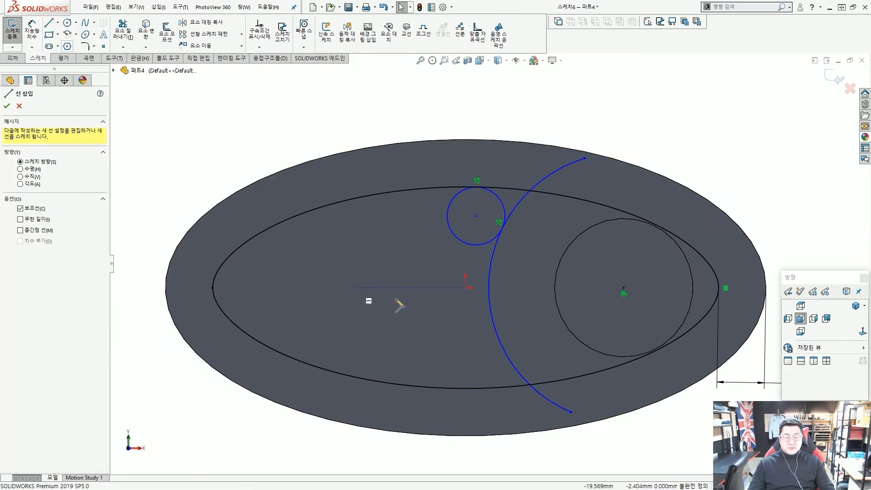
pyautogui.click(466, 288)
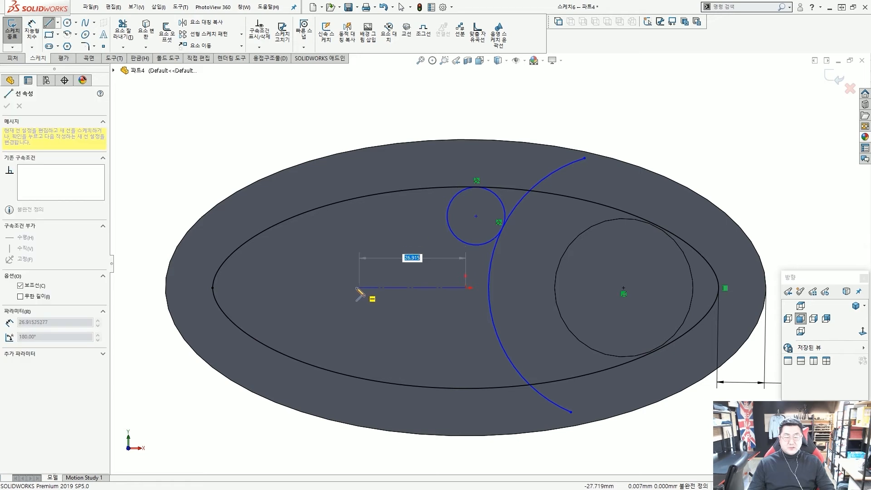
pyautogui.click(353, 288)
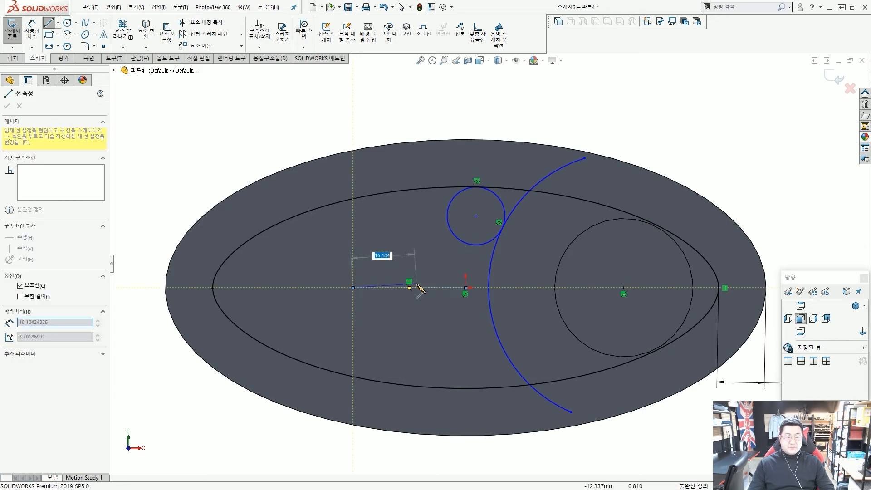
pyautogui.press('Escape')
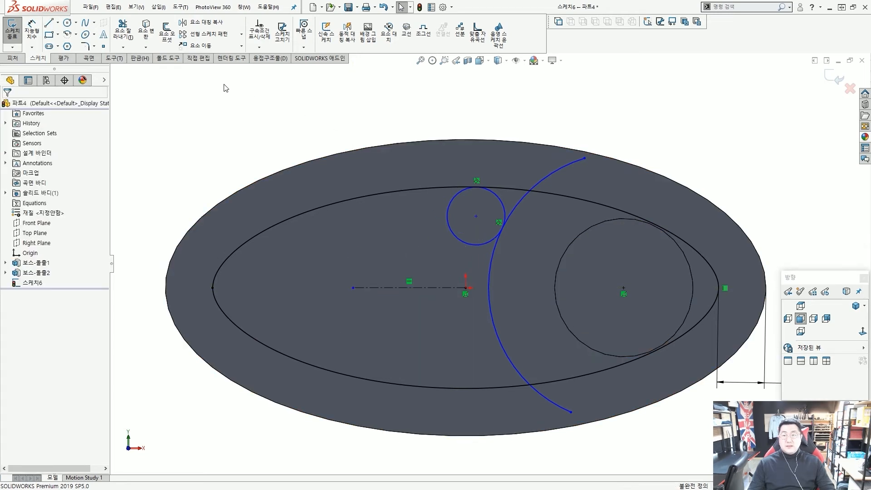
# Mirror the small tangent circle about the horizontal centerline, keeping the original.
pyautogui.click(207, 26)
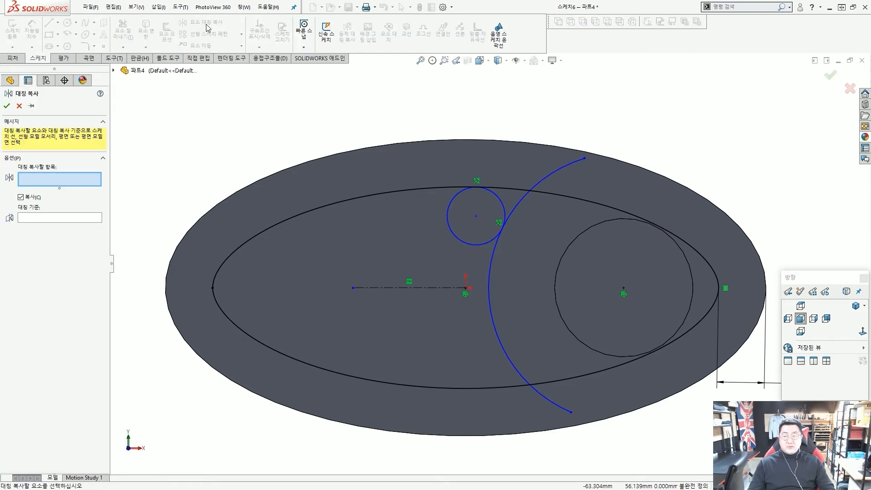
pyautogui.click(456, 237)
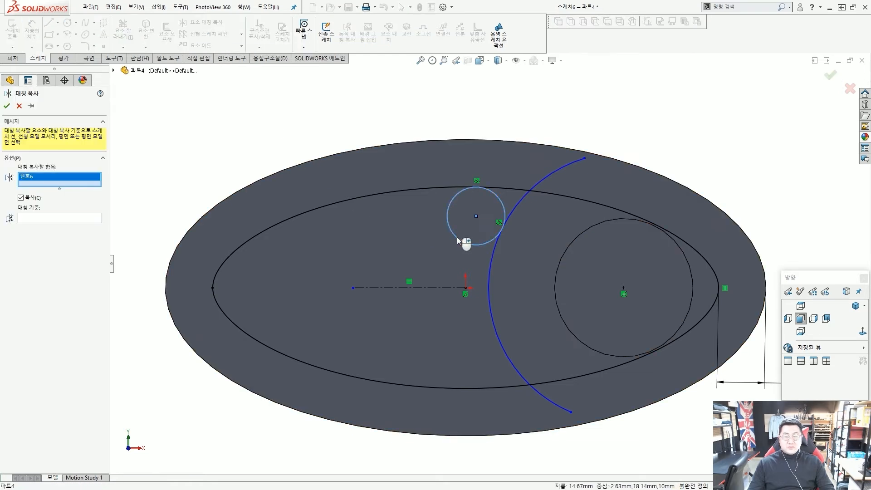
pyautogui.click(80, 219)
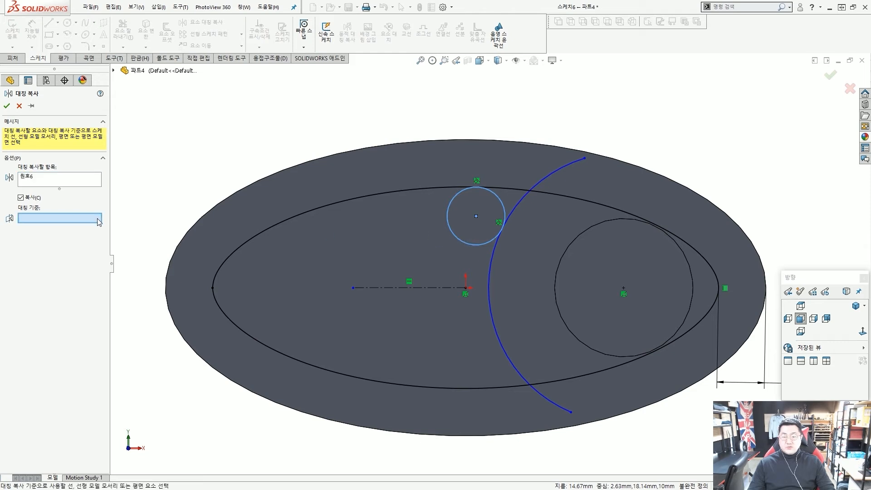
pyautogui.click(392, 287)
pyautogui.rightClick(391, 287)
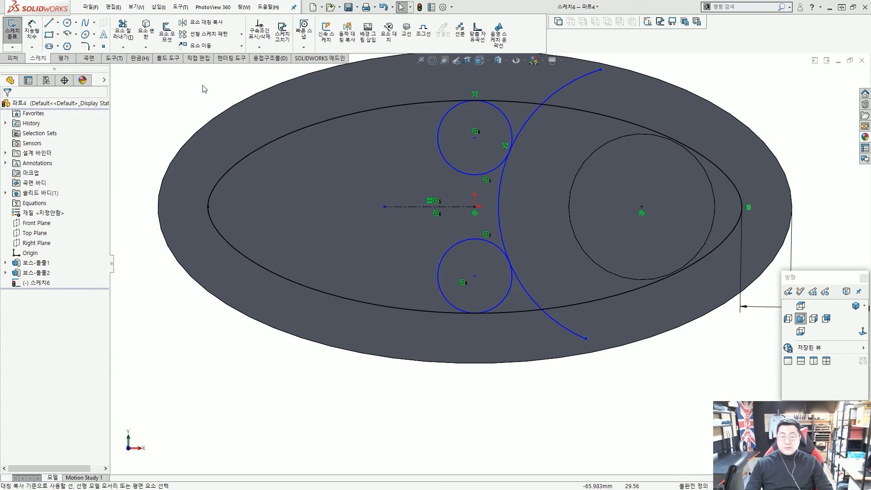
# Power-trim the offset ellipse on the boss side of the two small circles and the large arc beyond its tangent points.
pyautogui.scroll(3, 282, 117)
pyautogui.scroll(-1, 412, 184)
pyautogui.scroll(-2, 439, 209)
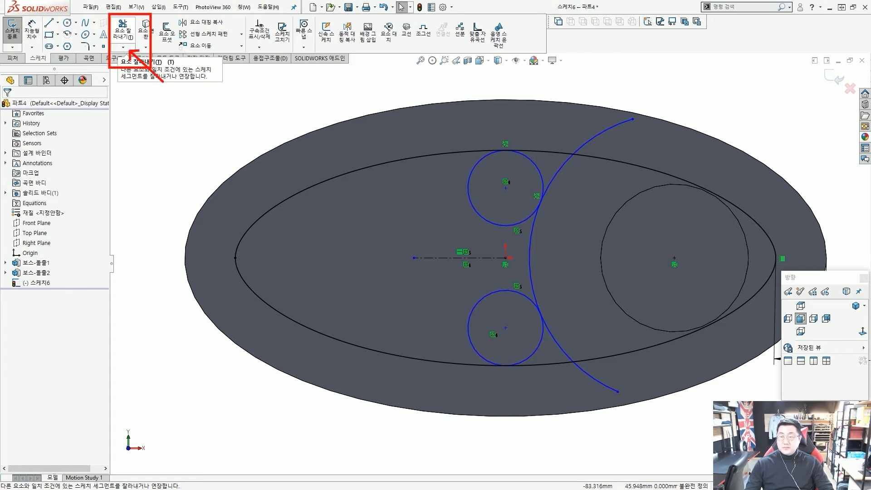
pyautogui.click(129, 36)
pyautogui.scroll(-3, 750, 260)
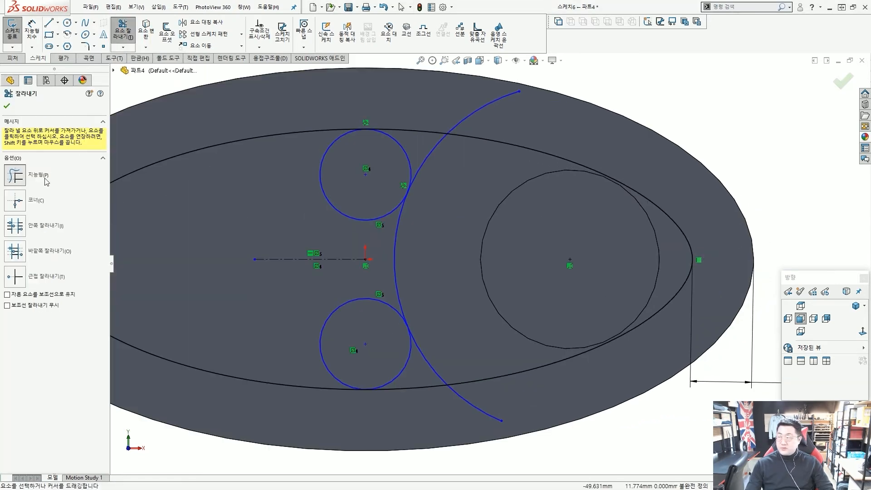
pyautogui.moveTo(691, 237); pyautogui.dragTo(654, 240)
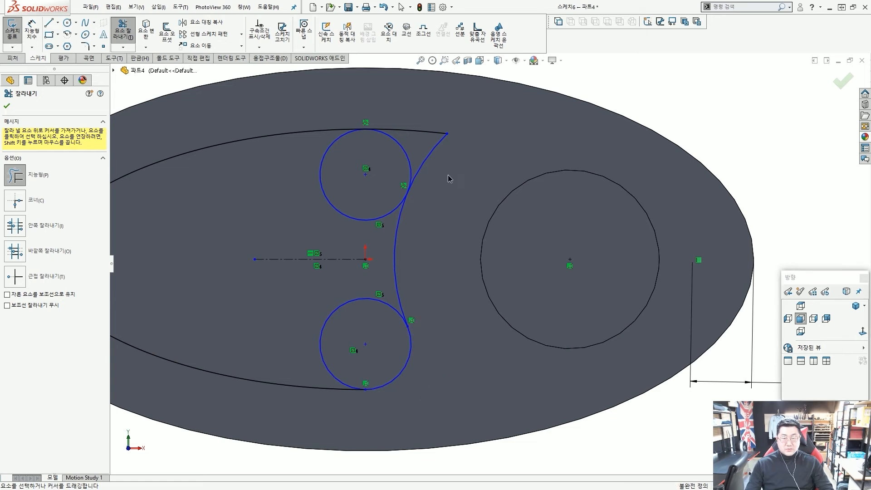
pyautogui.moveTo(449, 179); pyautogui.dragTo(418, 122)
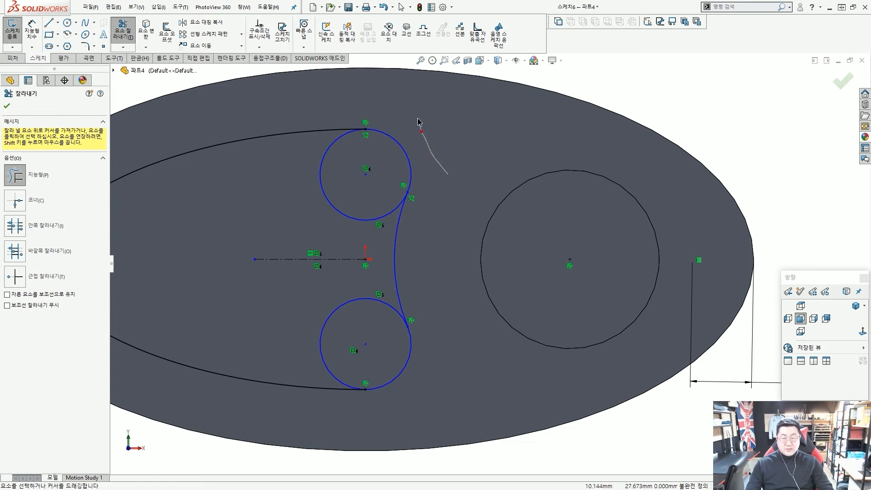
# Trim away the inner portions of both small circles, leaving rounded corners that join the ellipse to the large arc.
pyautogui.press('f')
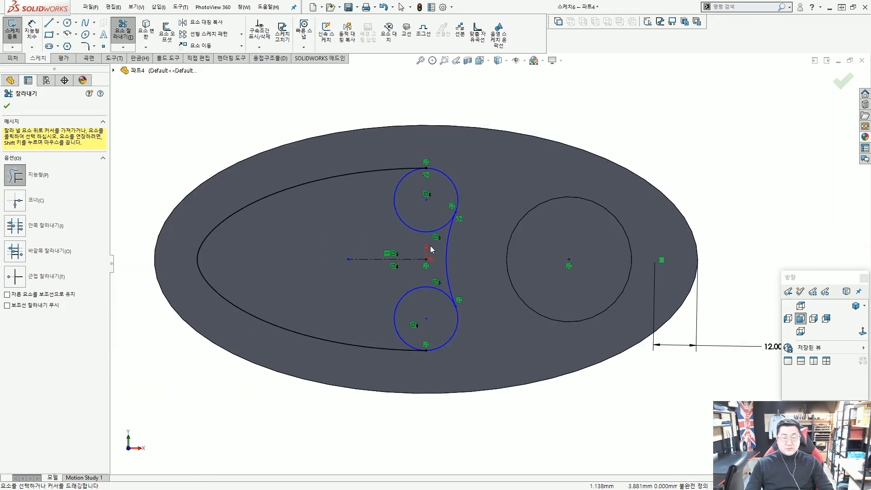
pyautogui.scroll(1, 430, 247)
pyautogui.scroll(-2, 432, 249)
pyautogui.scroll(1, 433, 248)
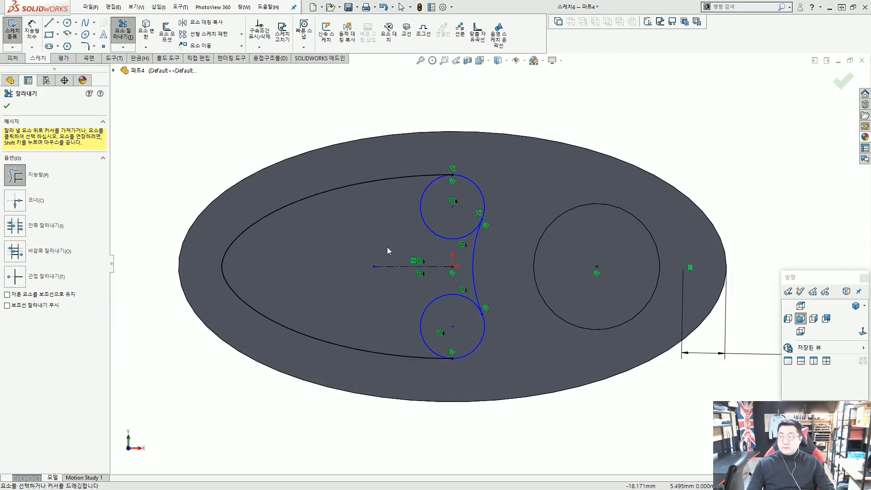
pyautogui.scroll(-1, 413, 241)
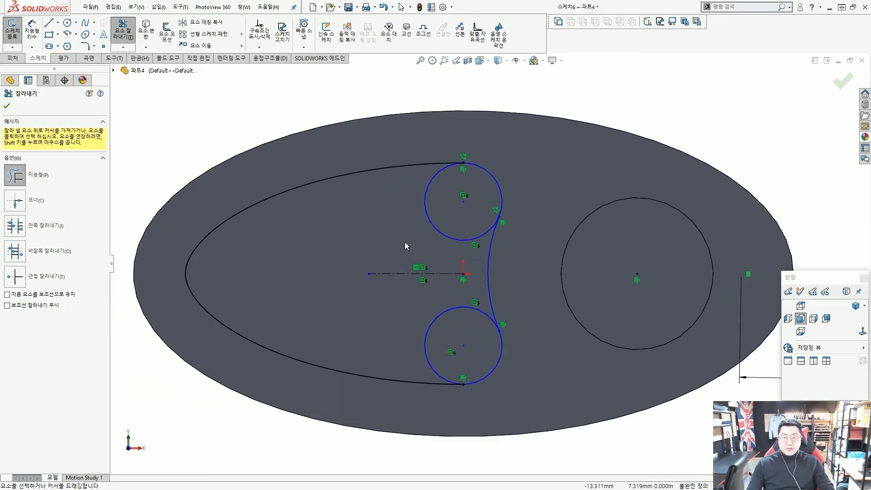
pyautogui.moveTo(394, 244)
pyautogui.mouseDown()
pyautogui.moveTo(435, 229)
pyautogui.moveTo(433, 241)
pyautogui.mouseUp()
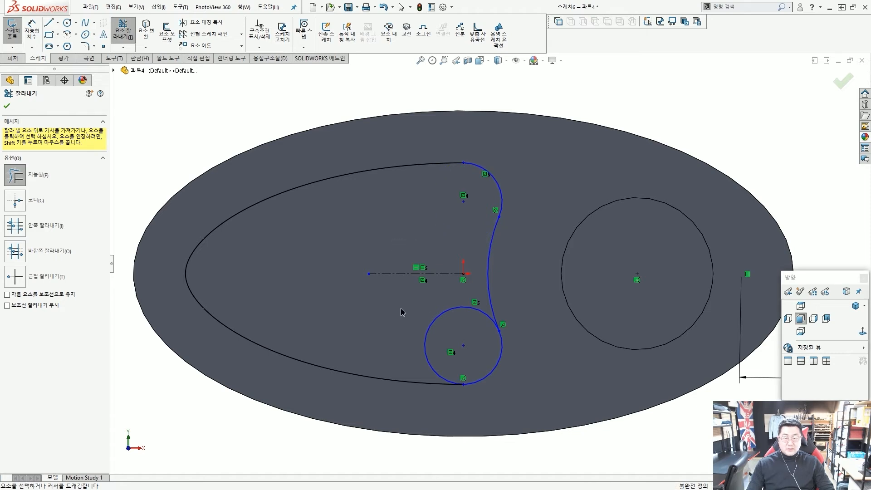
pyautogui.moveTo(401, 309); pyautogui.dragTo(443, 320)
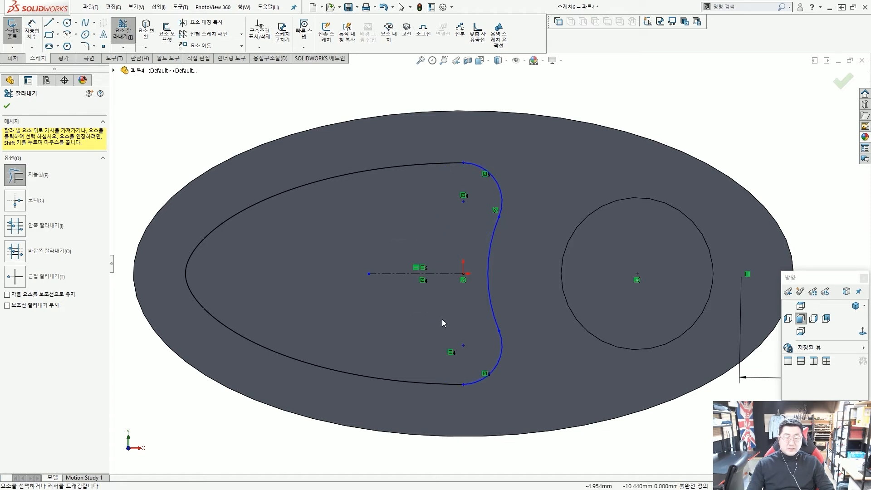
pyautogui.press('Escape')
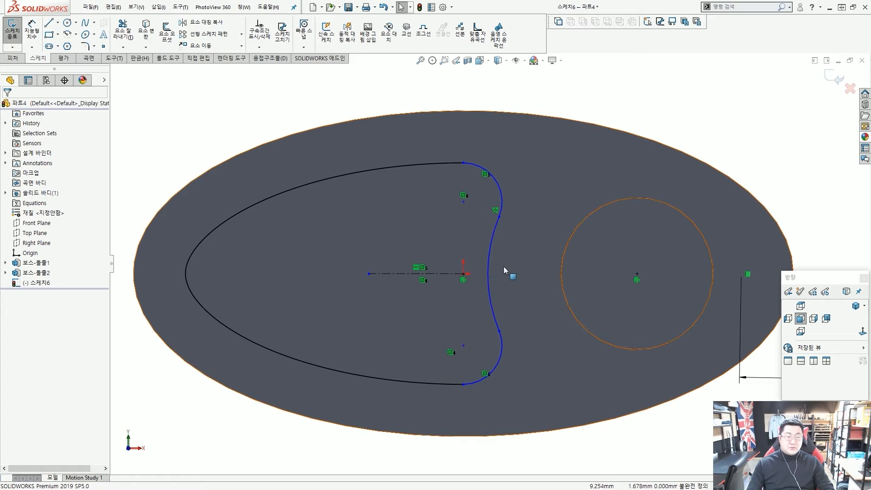
# Dimension the upper rounded corner arc of the inner profile with a radius of 14.50 mm.
pyautogui.scroll(2, 505, 277)
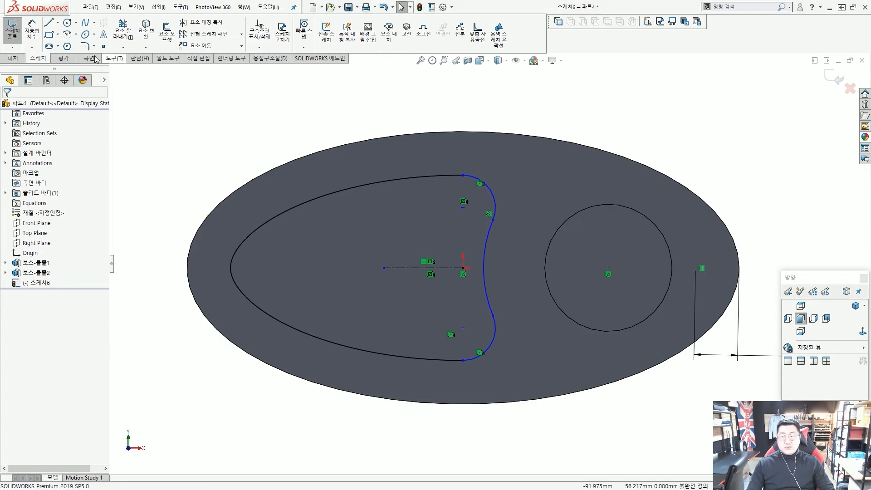
pyautogui.click(32, 32)
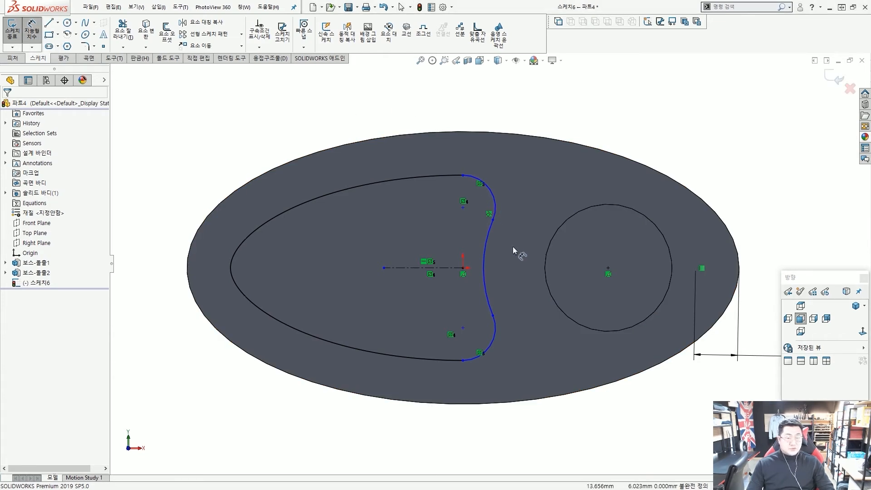
pyautogui.click(494, 191)
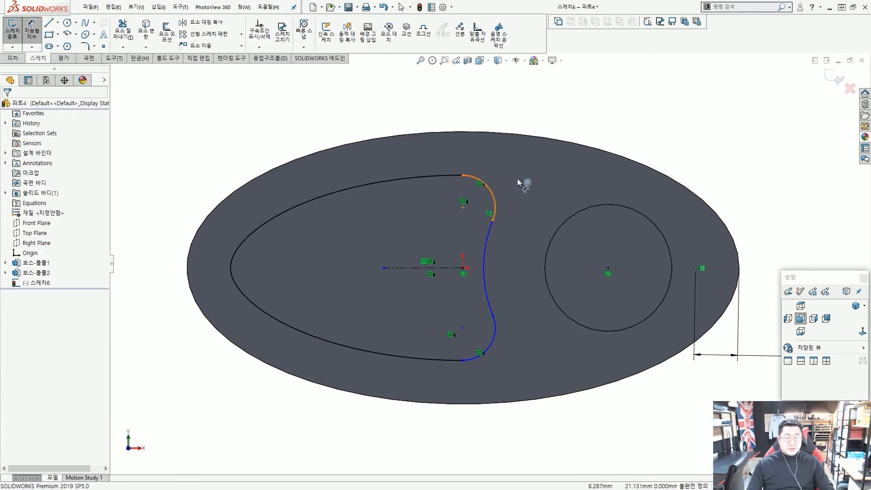
pyautogui.click(527, 172)
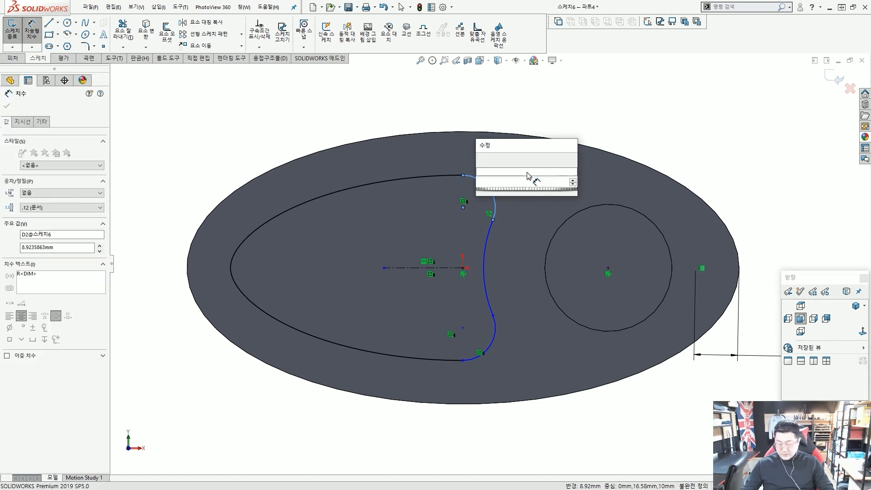
pyautogui.press('Return')
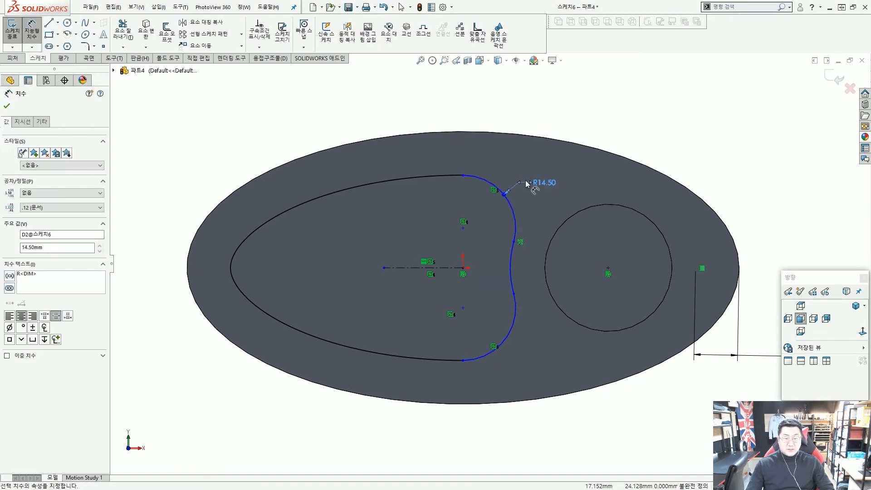
pyautogui.press('Escape')
pyautogui.scroll(-1, 469, 195)
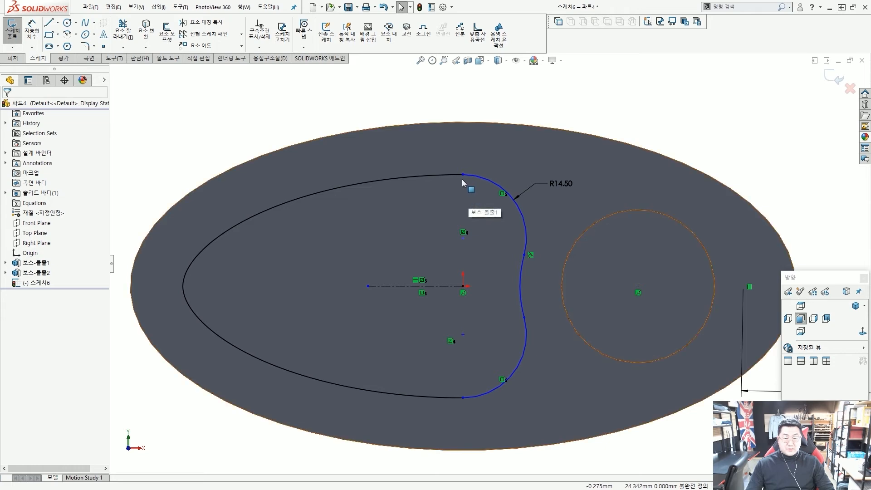
# Add tangent relations at the upper and lower endpoints where the rounded corner arcs meet the offset ellipse.
pyautogui.click(463, 174)
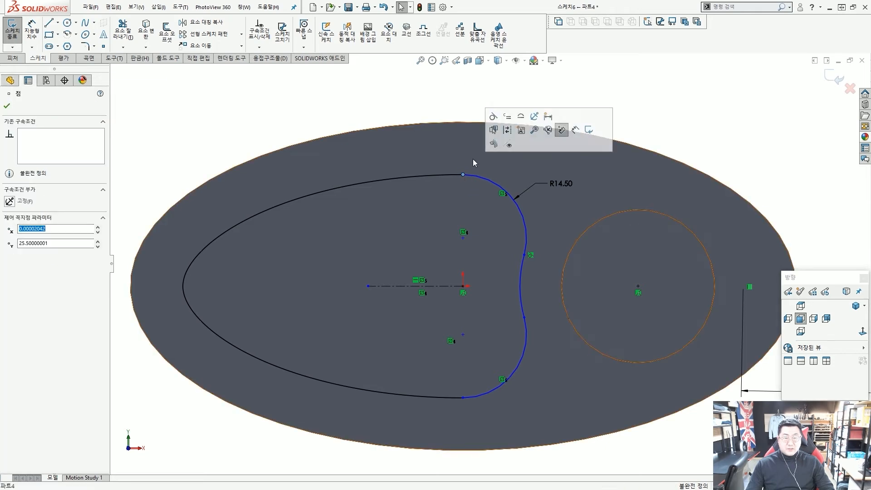
pyautogui.click(494, 120)
pyautogui.click(429, 103)
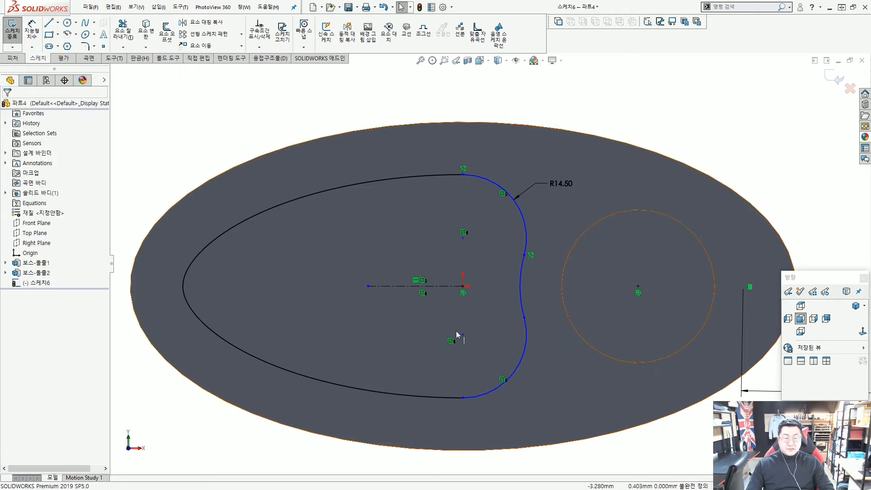
pyautogui.click(463, 398)
pyautogui.click(494, 336)
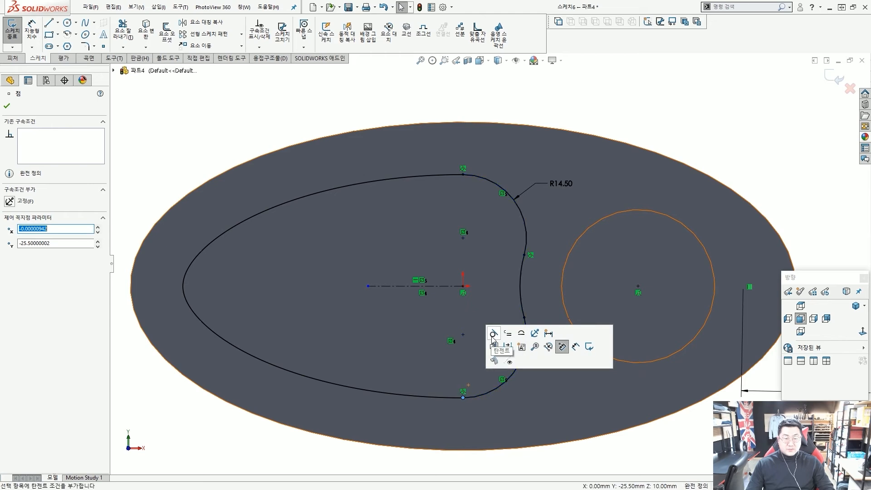
# Examine the profile's tangent points, corner radius and the properties of the large arc facing the boss.
pyautogui.scroll(2, 518, 297)
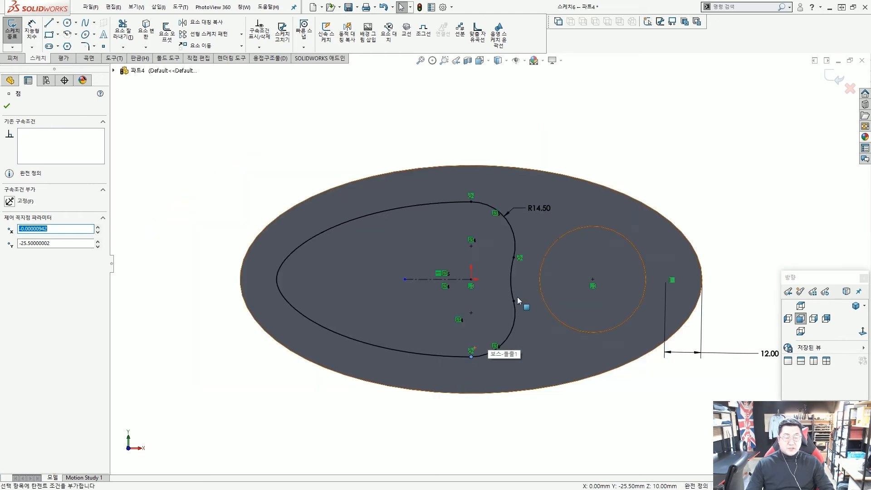
pyautogui.scroll(-2, 533, 286)
pyautogui.hotkey('ctrl', '2')
pyautogui.moveTo(507, 291); pyautogui.dragTo(506, 279)
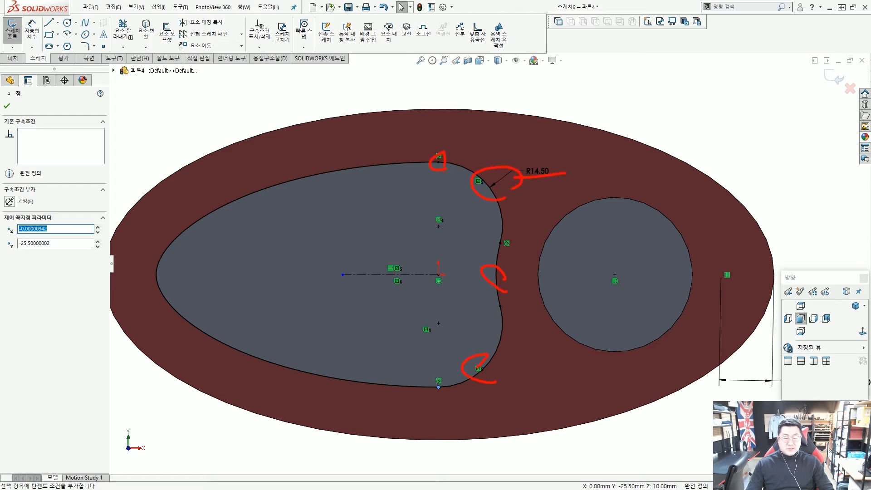
pyautogui.press('Escape')
pyautogui.press('Escape')
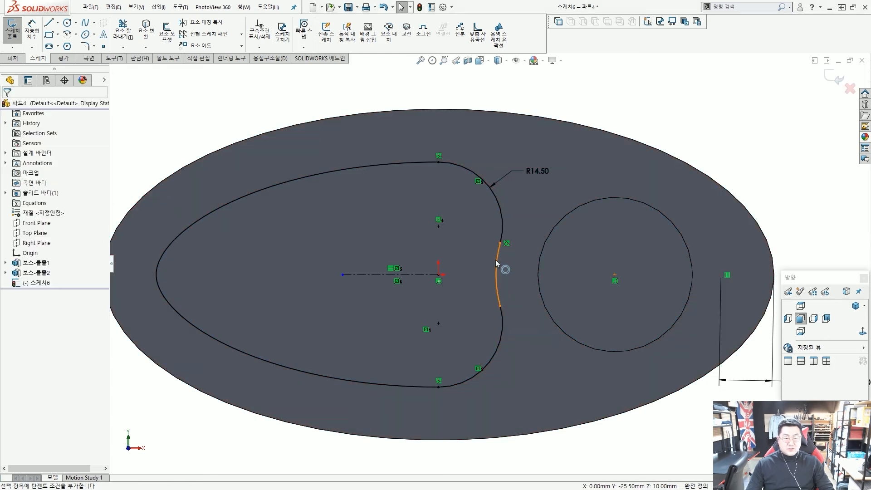
pyautogui.click(496, 262)
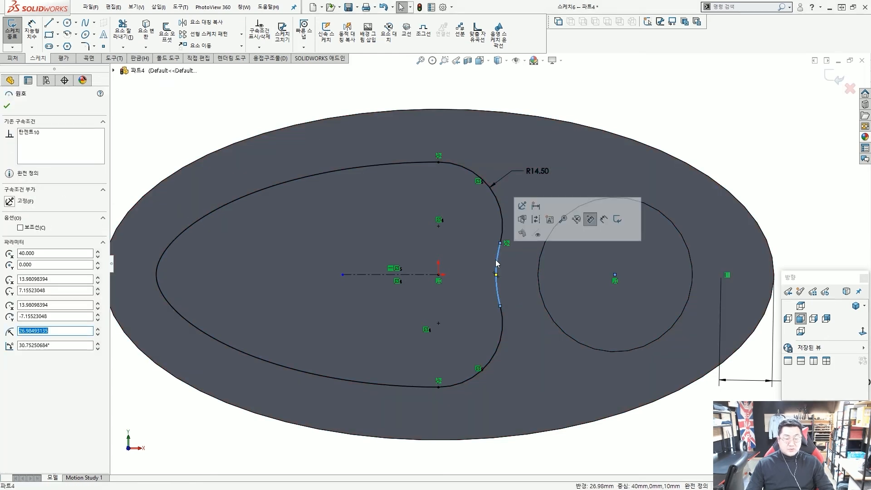
pyautogui.press('Escape')
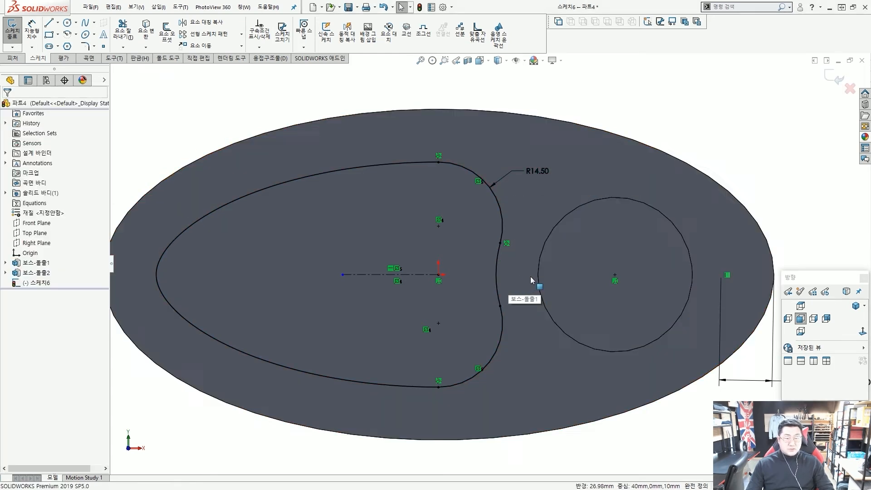
pyautogui.scroll(3, 531, 276)
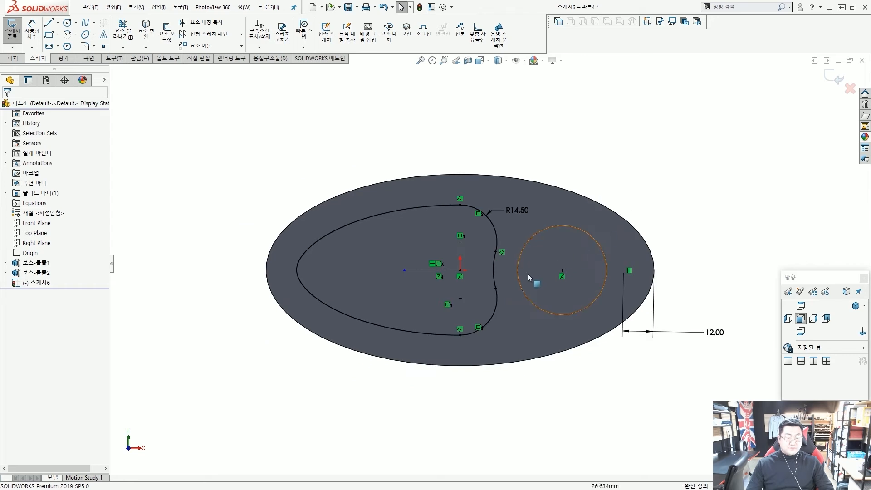
pyautogui.scroll(-2, 538, 274)
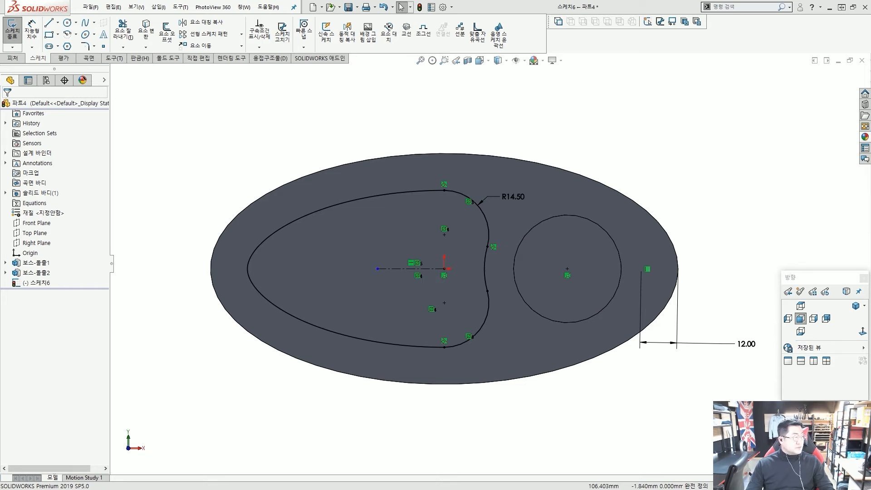
# Cut-extrude the inner profile through all of the elliptical plate.
pyautogui.click(13, 58)
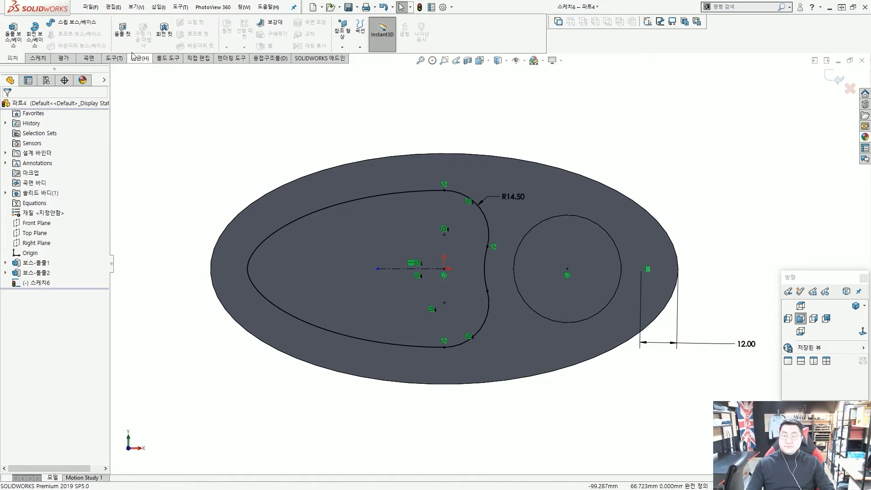
pyautogui.click(122, 31)
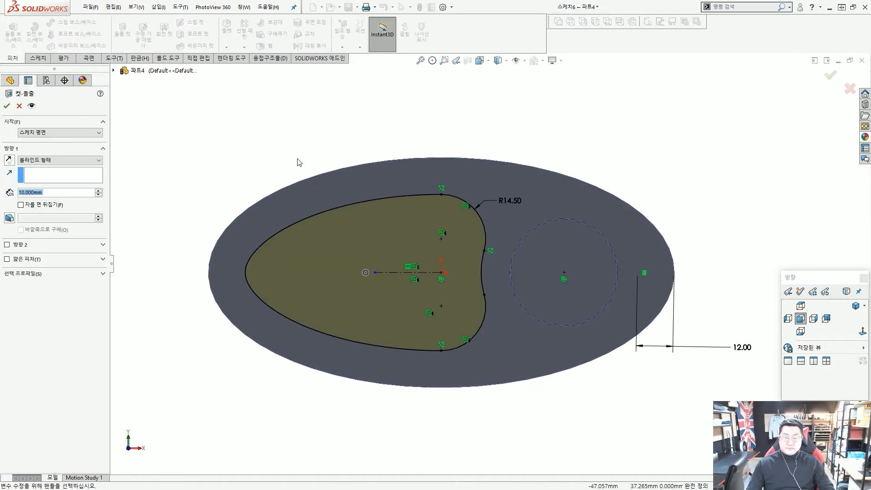
pyautogui.moveTo(300, 199); pyautogui.dragTo(294, 139, button='middle')
pyautogui.rightClick(257, 135)
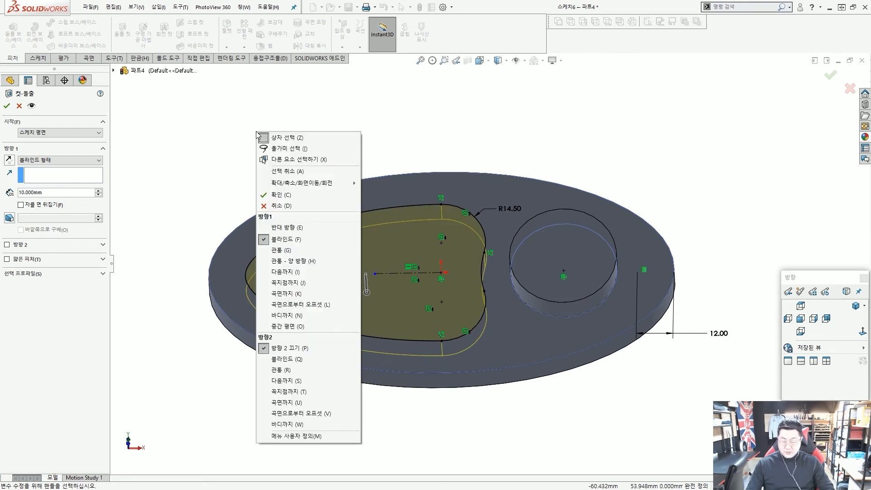
pyautogui.press('g')
pyautogui.rightClick(256, 132)
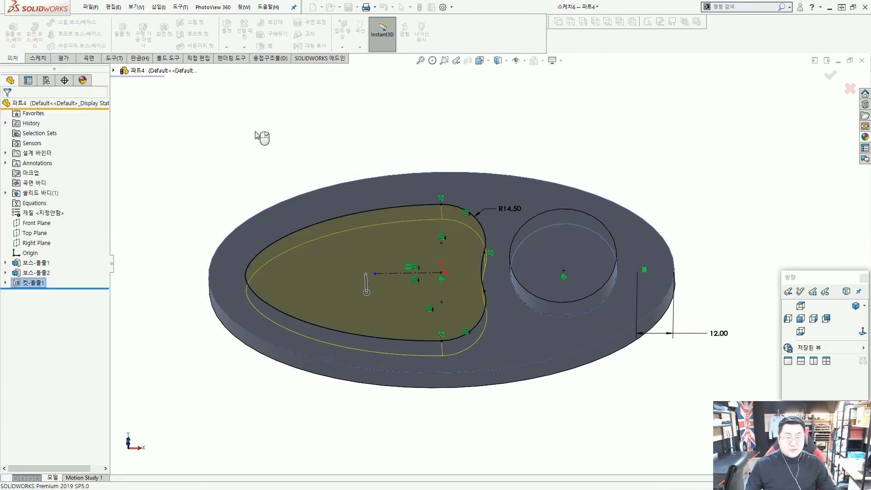
pyautogui.click(256, 134)
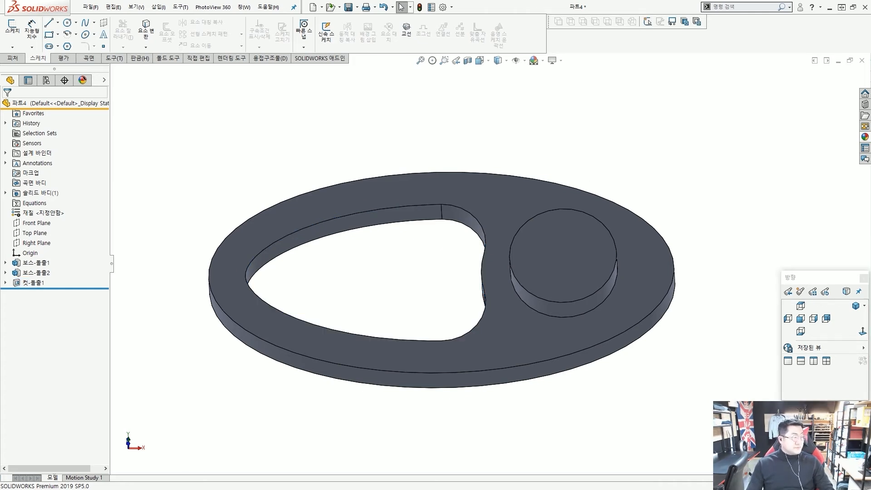
# Start a new sketch on the top face of the Ø35 boss.
pyautogui.click(571, 247)
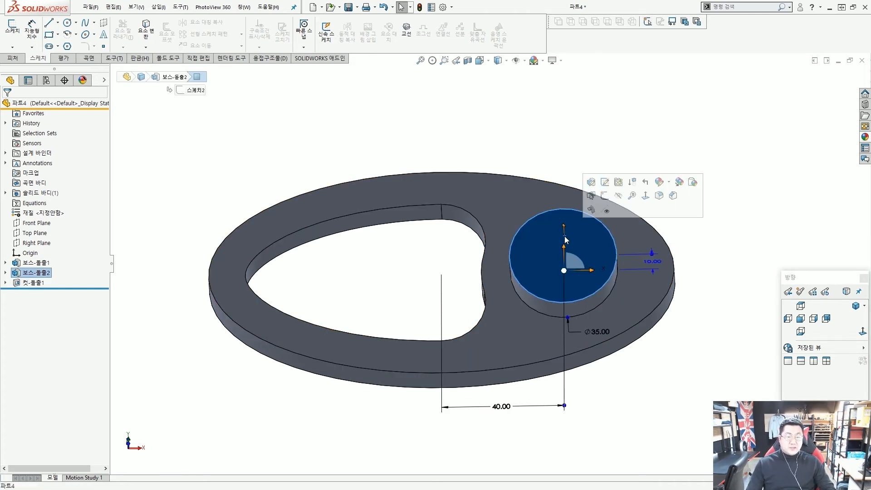
pyautogui.click(605, 195)
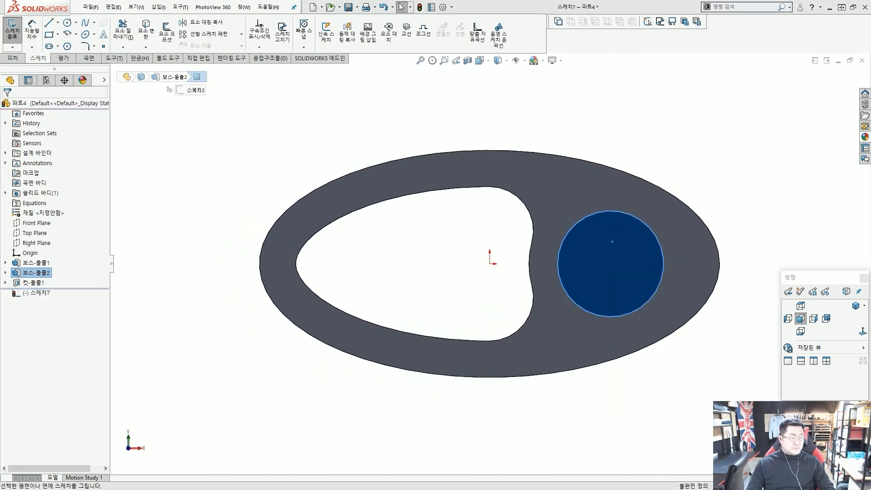
pyautogui.click(547, 119)
pyautogui.scroll(3, 558, 132)
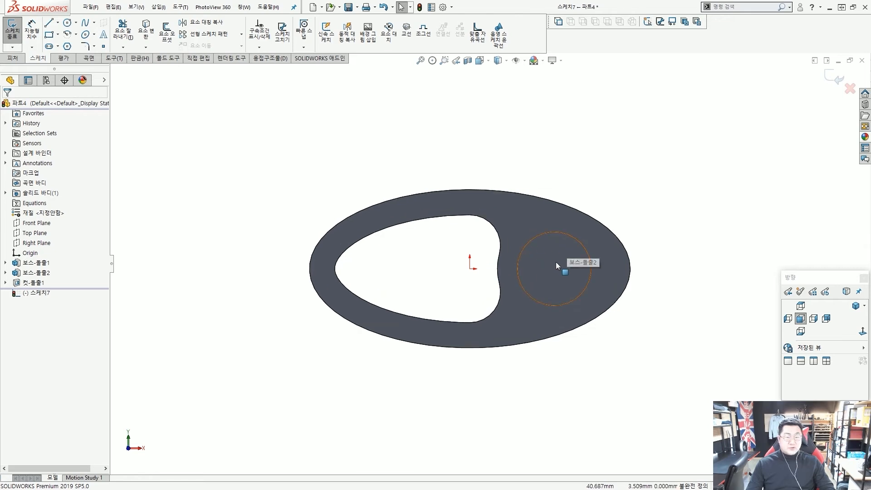
pyautogui.scroll(-3, 556, 263)
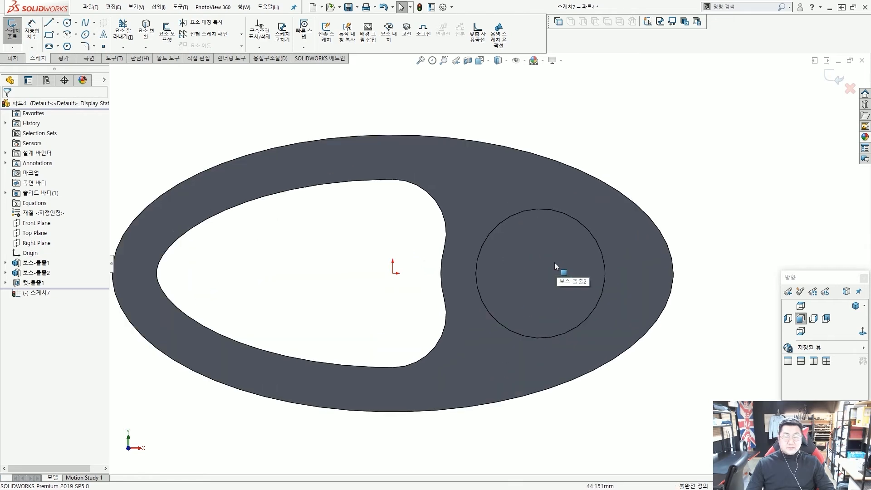
# Sketch a circle with a diameter of 20 mm centred on the boss.
pyautogui.click(67, 24)
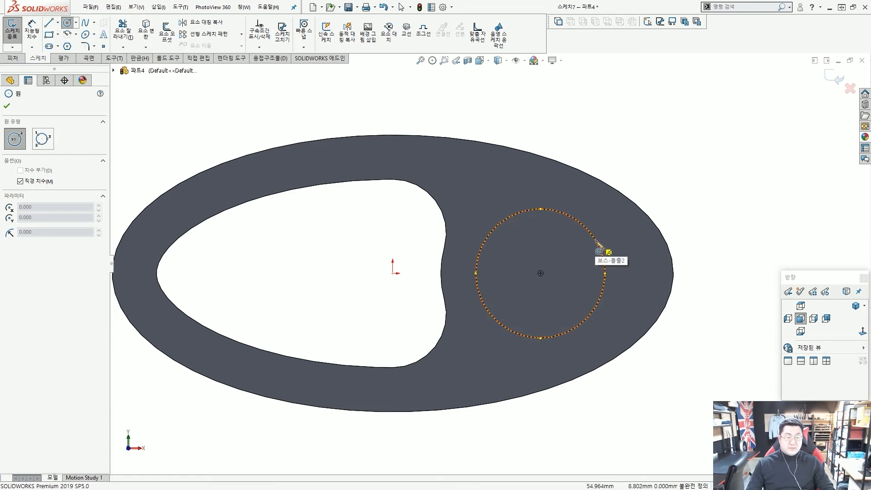
pyautogui.click(541, 273)
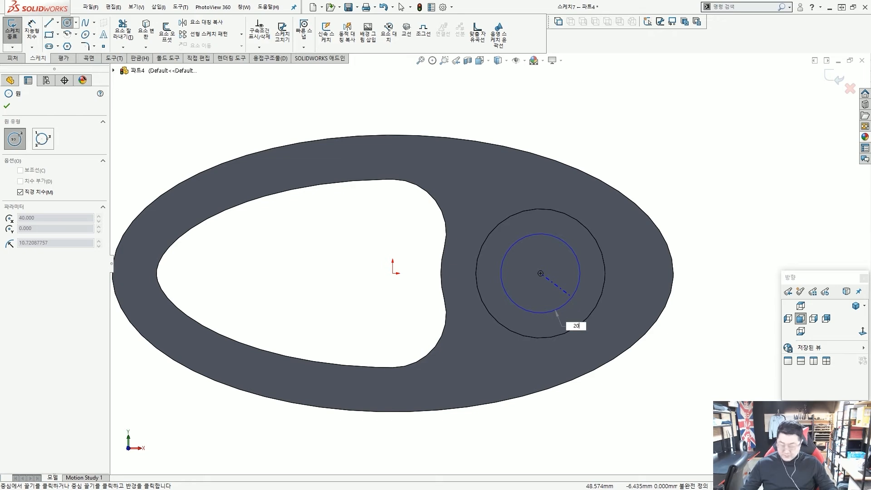
pyautogui.write('20')
pyautogui.press('Return')
pyautogui.press('Escape')
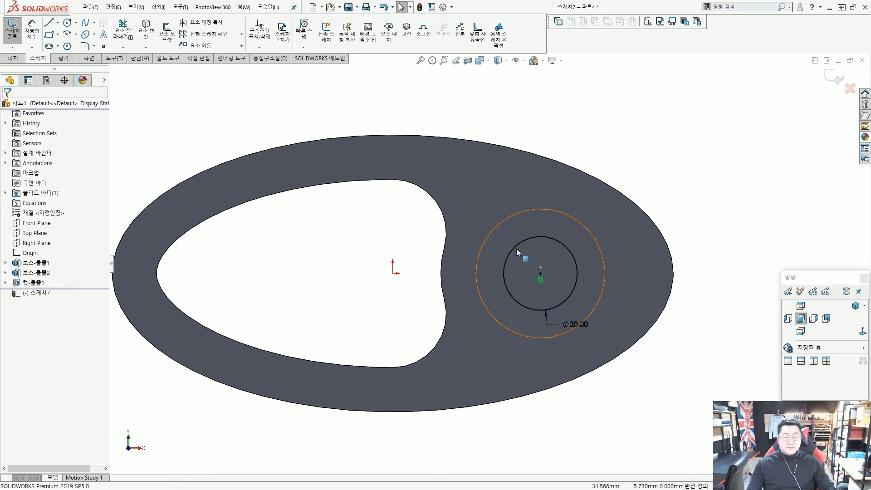
# Draw a vertical centerline from the centre of the 20 mm circle down to its lower quadrant point.
pyautogui.click(57, 23)
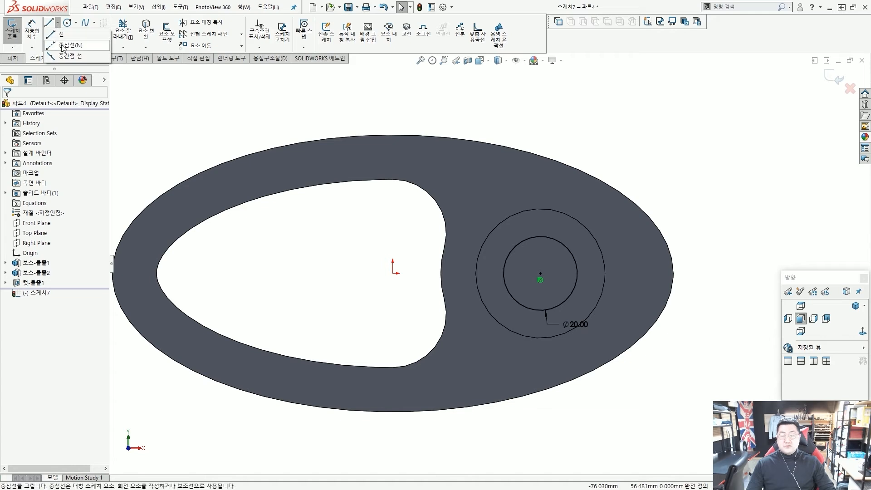
pyautogui.click(62, 48)
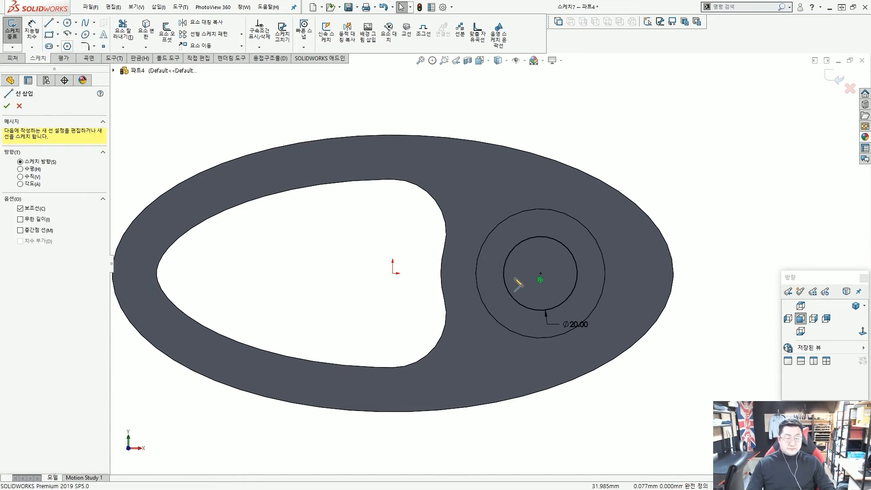
pyautogui.scroll(-3, 545, 280)
pyautogui.click(547, 256)
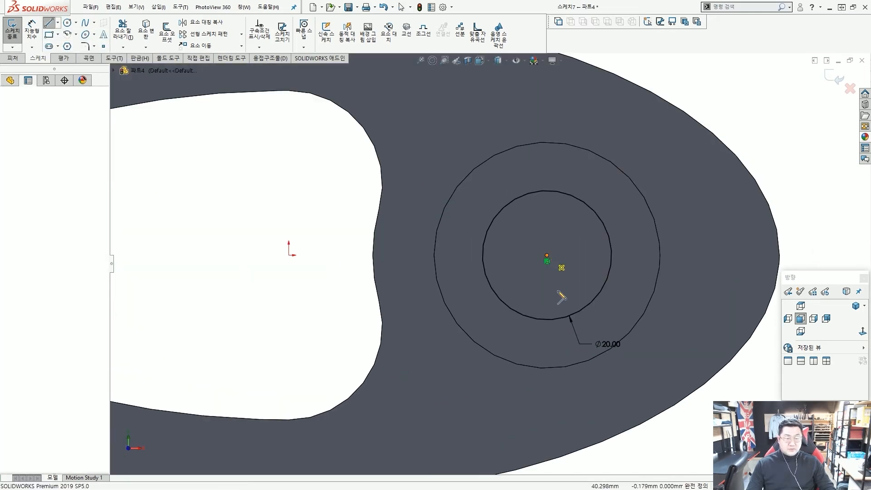
pyautogui.click(547, 320)
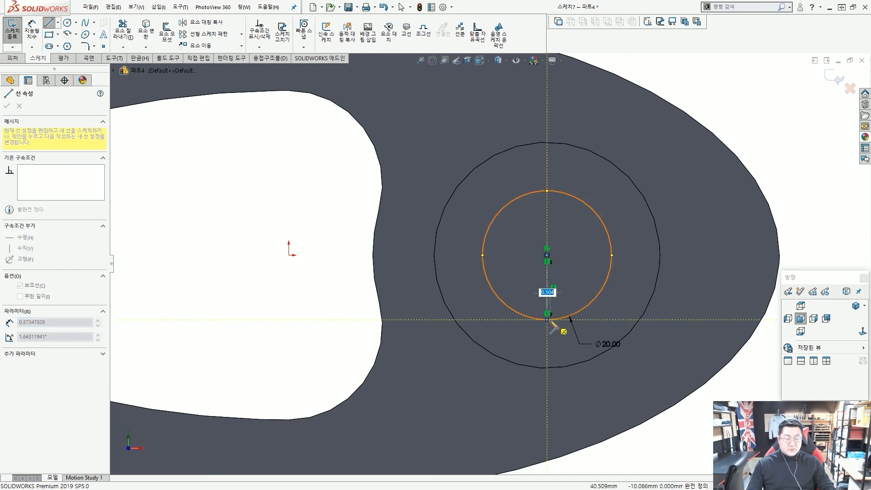
pyautogui.press('Escape')
pyautogui.scroll(2, 534, 236)
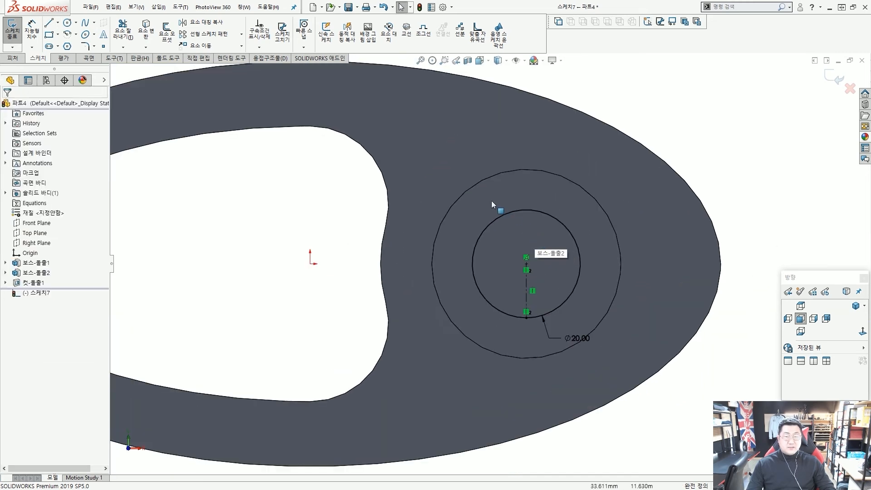
# Turn on dynamic mirroring about the vertical centerline inside the 20 mm circle.
pyautogui.scroll(3, 486, 190)
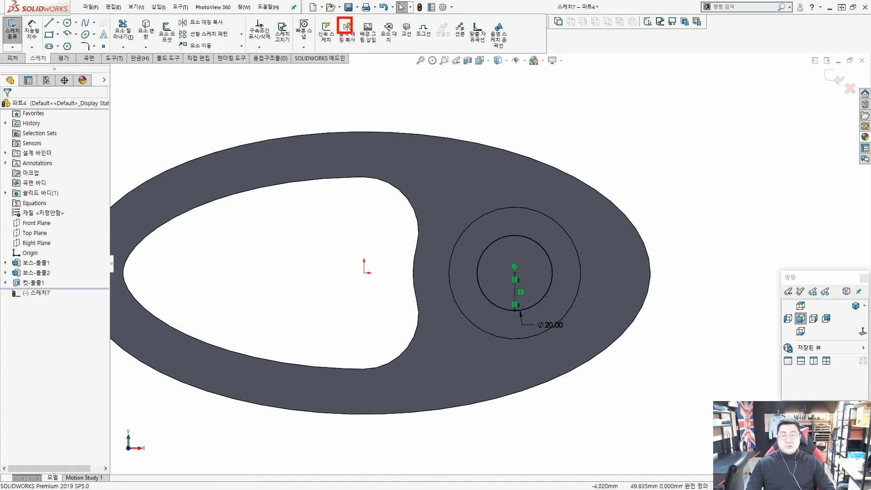
pyautogui.click(347, 34)
pyautogui.scroll(-2, 499, 290)
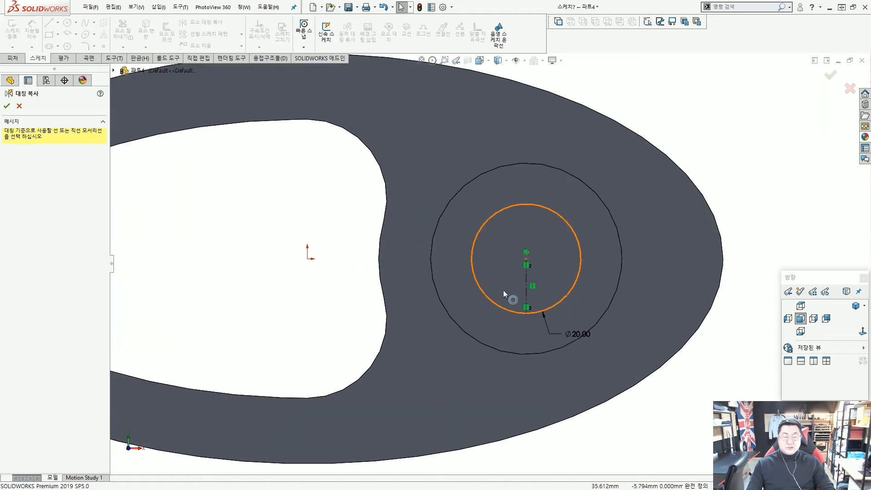
pyautogui.click(527, 278)
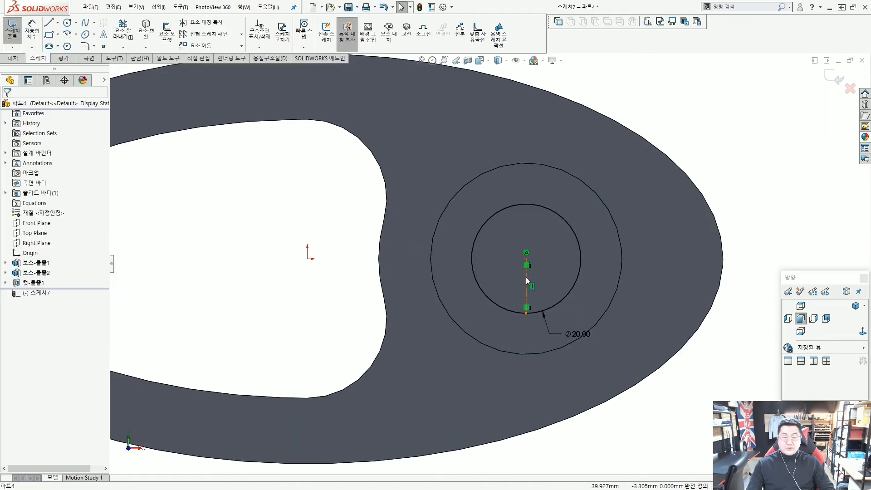
pyautogui.scroll(1, 526, 278)
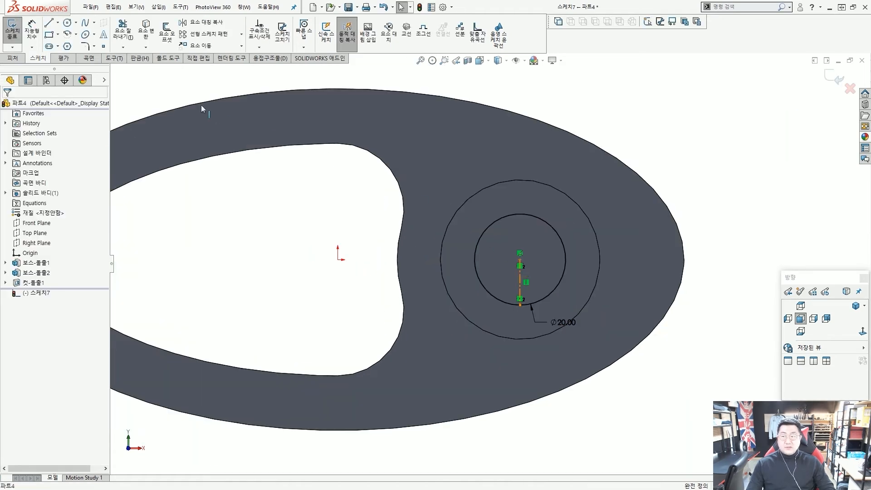
# Draw half of a keyway outline above the 20 mm circle with a vertical side about 5.8 mm long and a horizontal top, then end dynamic mirroring.
pyautogui.click(48, 22)
pyautogui.scroll(-3, 511, 231)
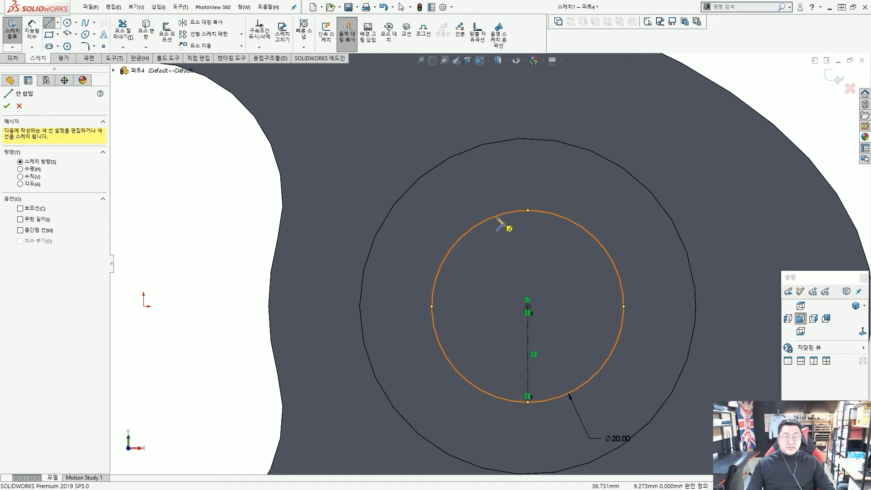
pyautogui.click(496, 214)
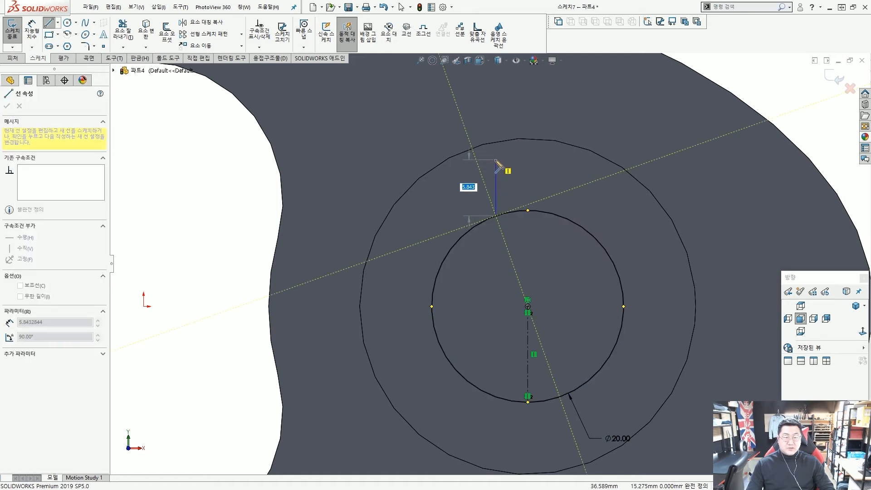
pyautogui.click(496, 160)
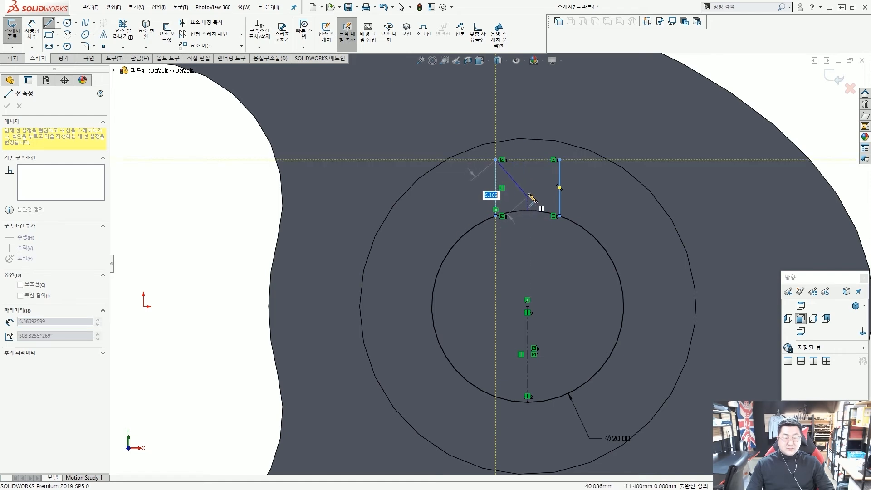
pyautogui.click(527, 160)
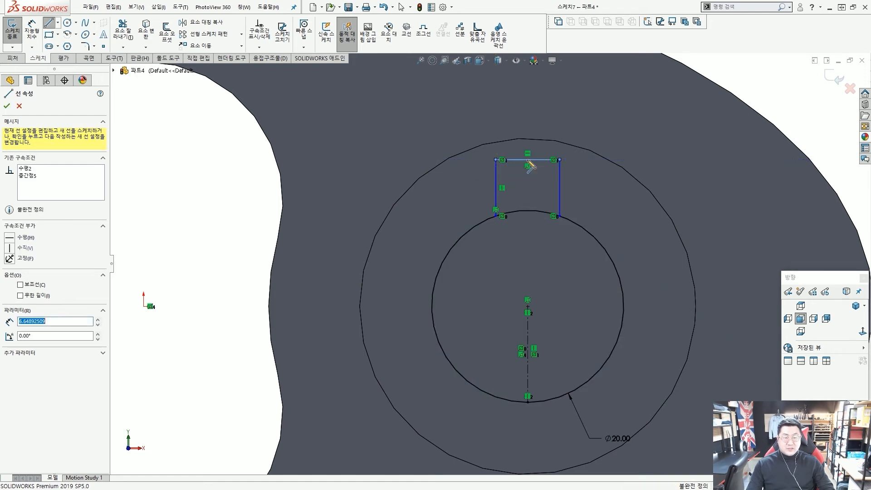
pyautogui.press('Escape')
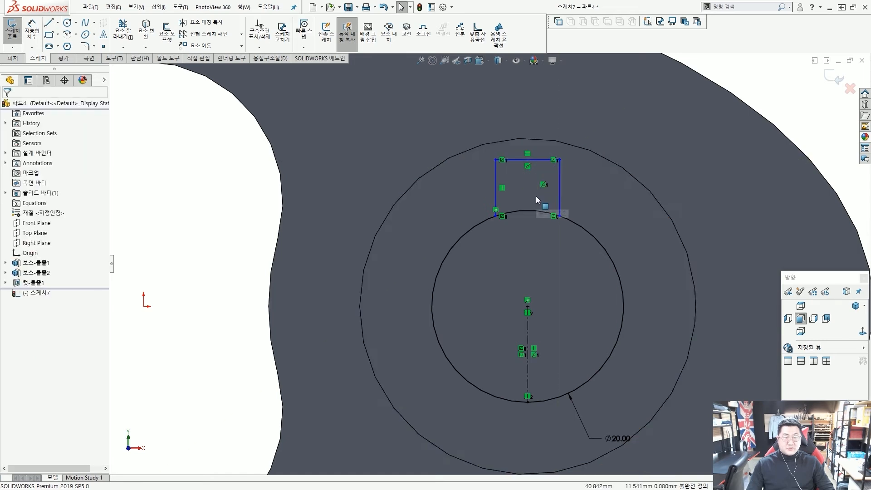
pyautogui.moveTo(537, 160)
pyautogui.mouseDown()
pyautogui.moveTo(538, 179)
pyautogui.moveTo(538, 167)
pyautogui.mouseUp()
pyautogui.press('Escape')
pyautogui.scroll(5, 536, 197)
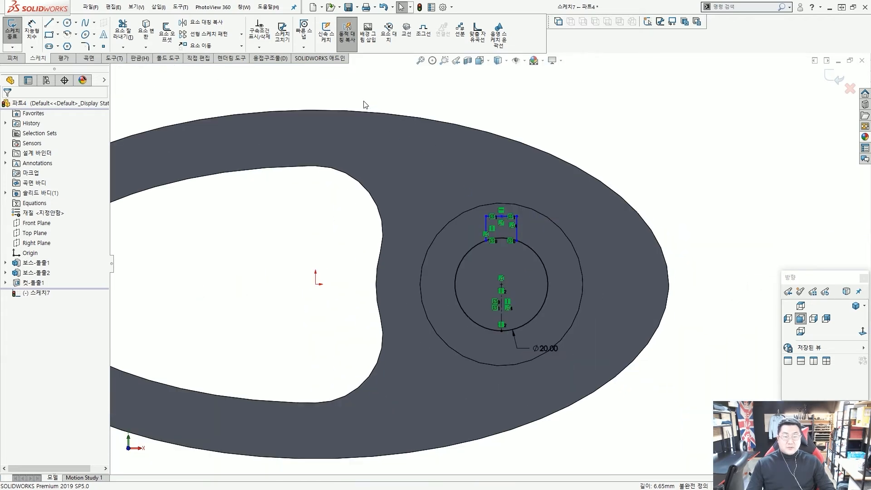
pyautogui.click(347, 36)
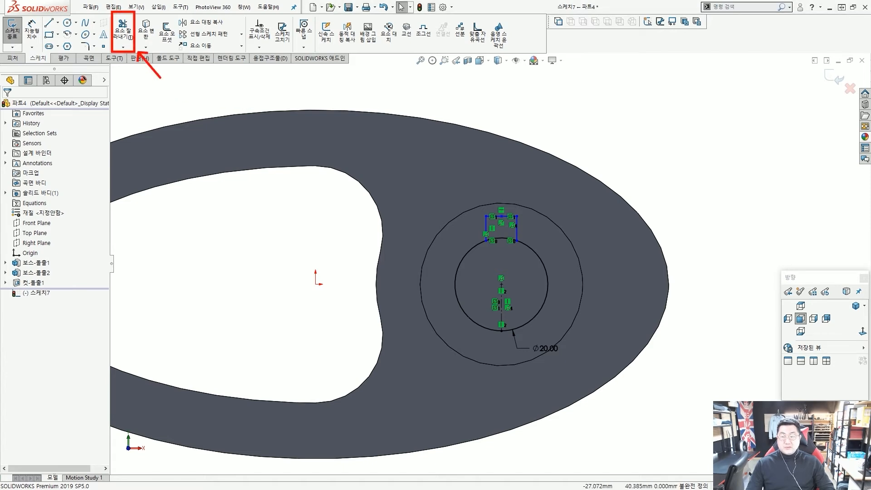
# Trim the circle's arc between the two keyway sides and widen the keyway to about 7.9 mm.
pyautogui.click(122, 38)
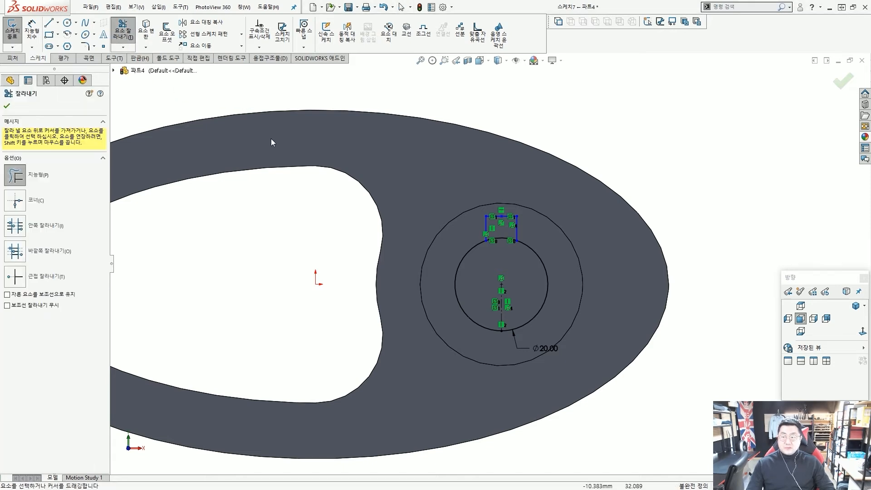
pyautogui.scroll(-3, 481, 257)
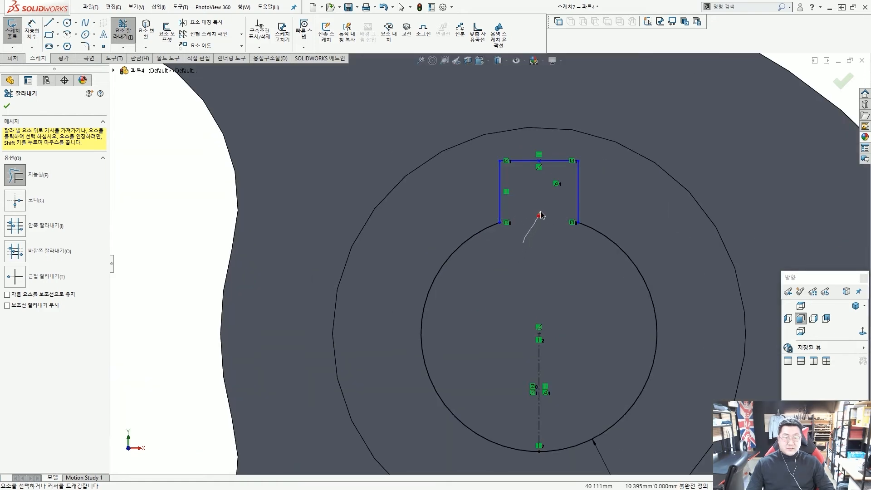
pyautogui.scroll(2, 540, 216)
pyautogui.press('Escape')
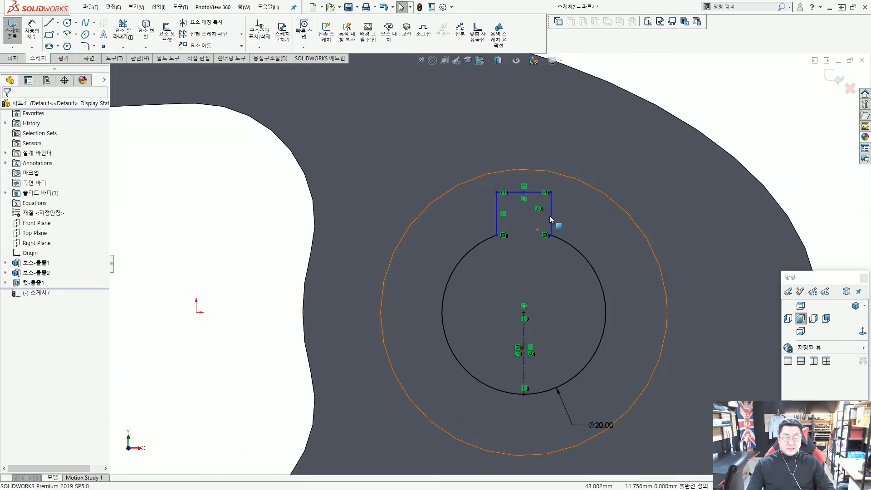
pyautogui.moveTo(551, 219)
pyautogui.mouseDown()
pyautogui.moveTo(577, 222)
pyautogui.moveTo(556, 223)
pyautogui.mouseUp()
pyautogui.press('Escape')
pyautogui.scroll(2, 556, 223)
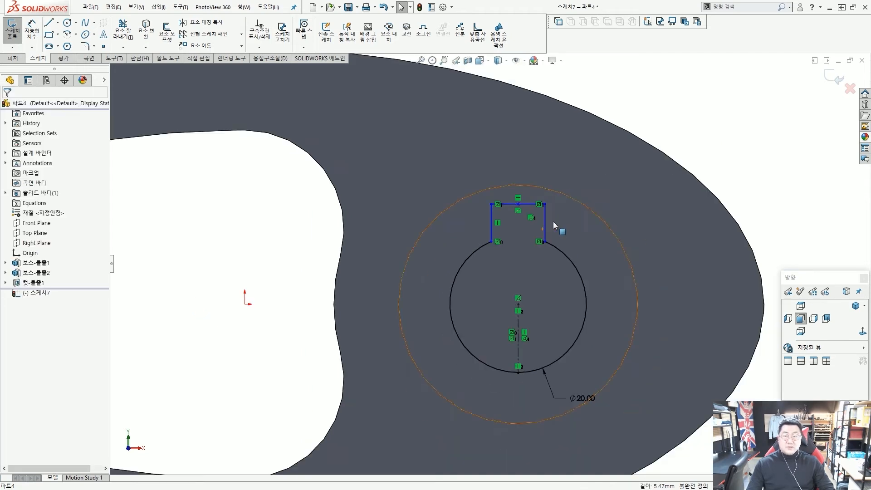
# Dimension the keyway's top line and set its width to 4 mm.
pyautogui.scroll(-2, 497, 217)
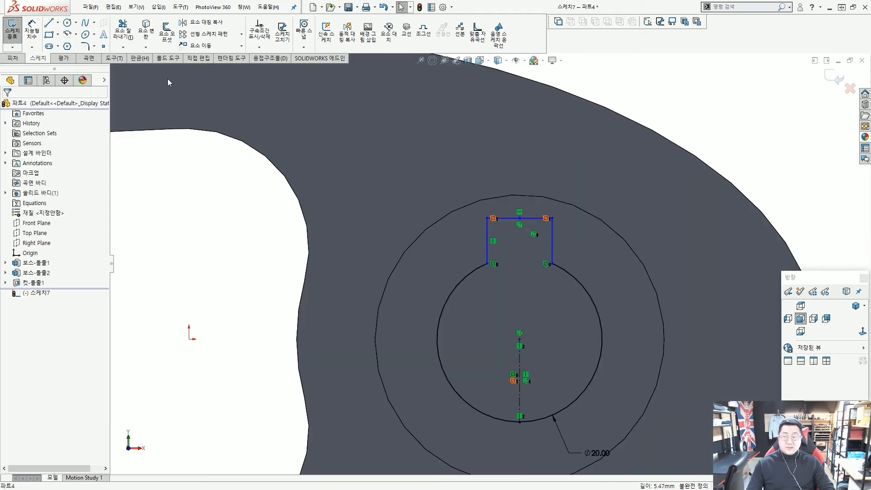
pyautogui.click(33, 38)
pyautogui.click(534, 219)
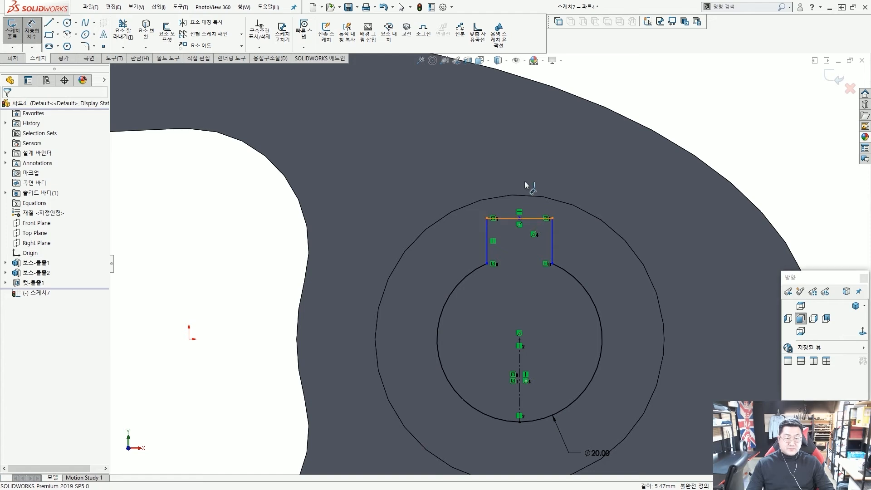
pyautogui.click(520, 166)
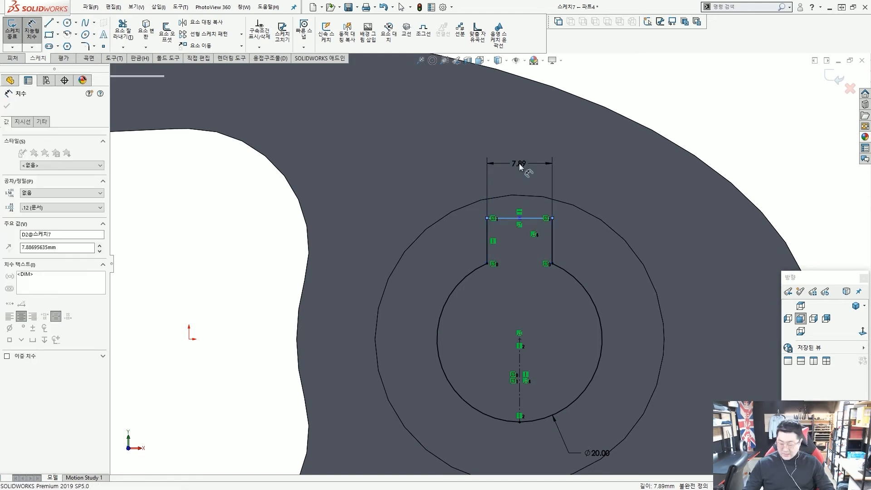
pyautogui.write('4')
pyautogui.press('Return')
pyautogui.press('Escape')
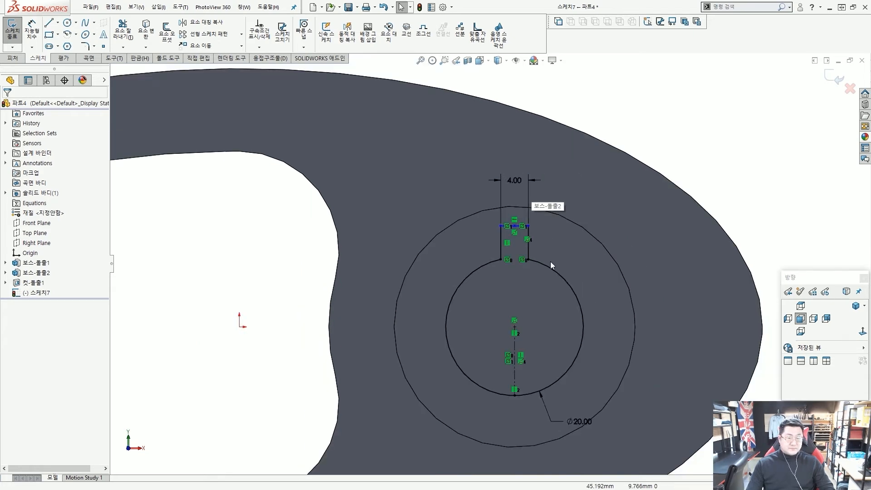
# Dimension the keyway's vertical side and set its length to 2.5 mm.
pyautogui.scroll(-2, 613, 265)
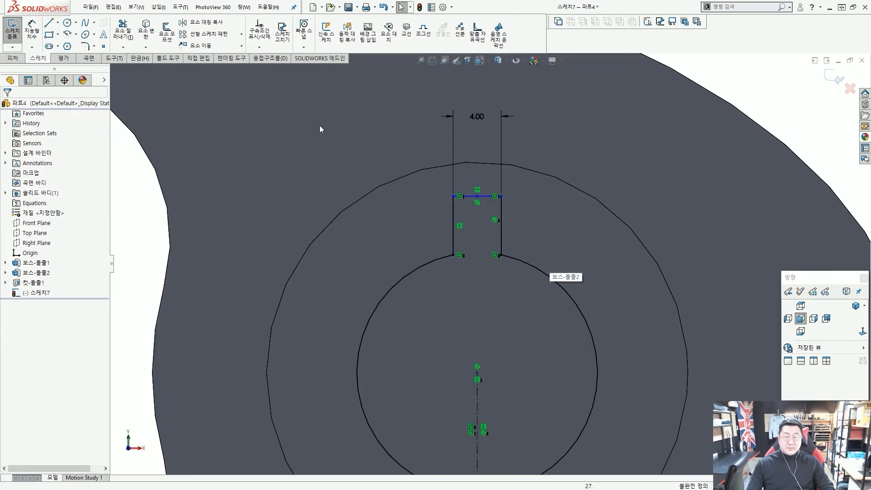
pyautogui.click(32, 33)
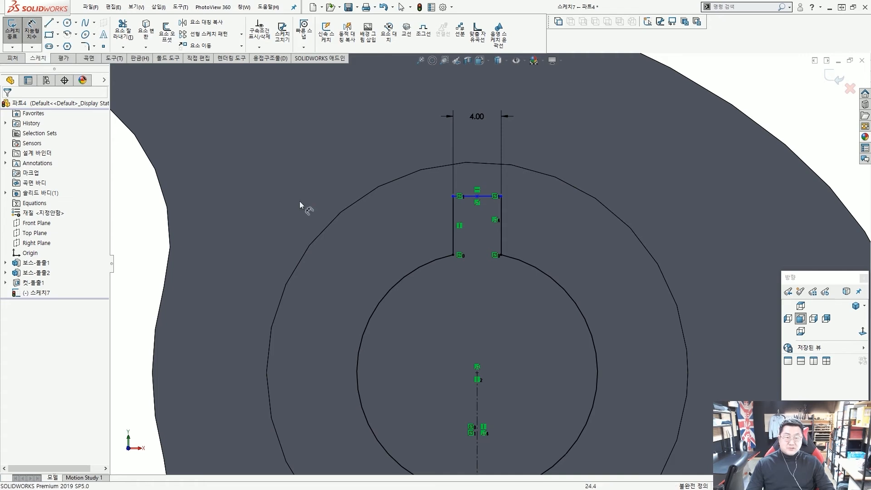
pyautogui.scroll(-1, 492, 268)
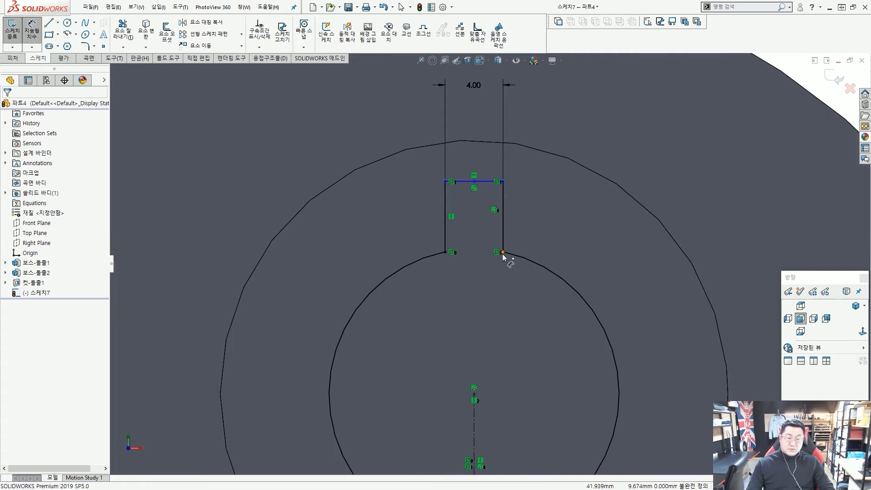
pyautogui.click(504, 233)
pyautogui.scroll(1, 579, 233)
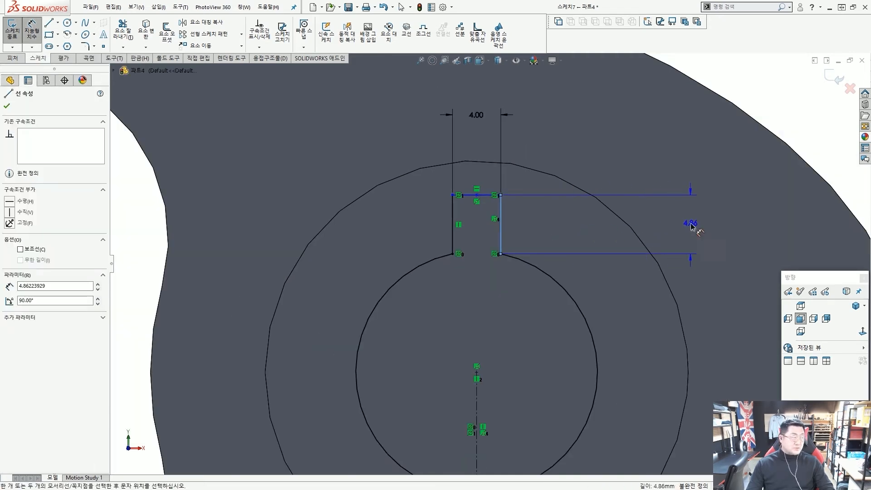
pyautogui.click(692, 224)
pyautogui.write('2.5')
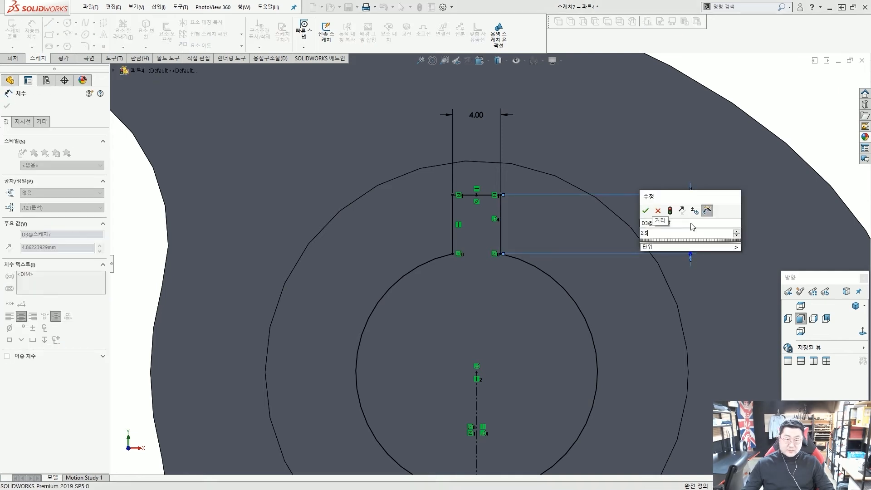
pyautogui.press('Return')
pyautogui.press('Escape')
pyautogui.scroll(2, 522, 264)
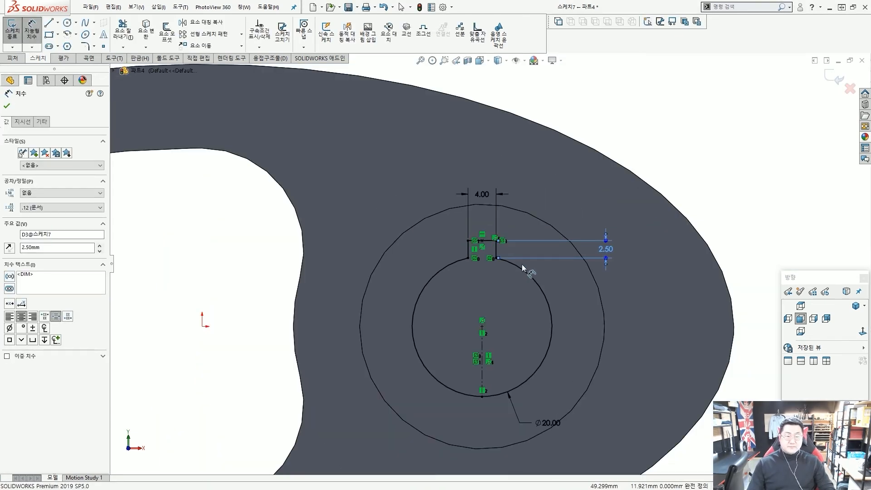
pyautogui.scroll(2, 493, 260)
pyautogui.scroll(-2, 507, 309)
pyautogui.scroll(2, 507, 309)
pyautogui.scroll(-2, 451, 263)
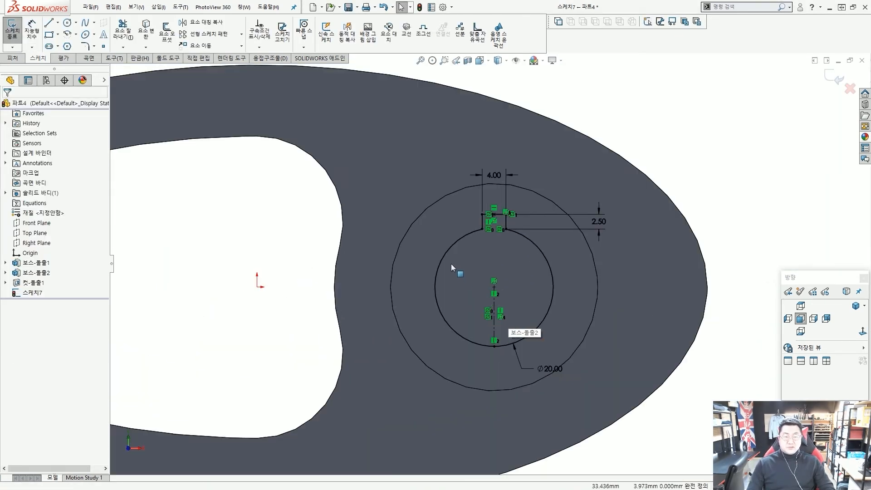
pyautogui.scroll(2, 453, 268)
pyautogui.scroll(-1, 453, 268)
pyautogui.scroll(2, 453, 268)
pyautogui.scroll(1, 453, 268)
pyautogui.scroll(-2, 441, 271)
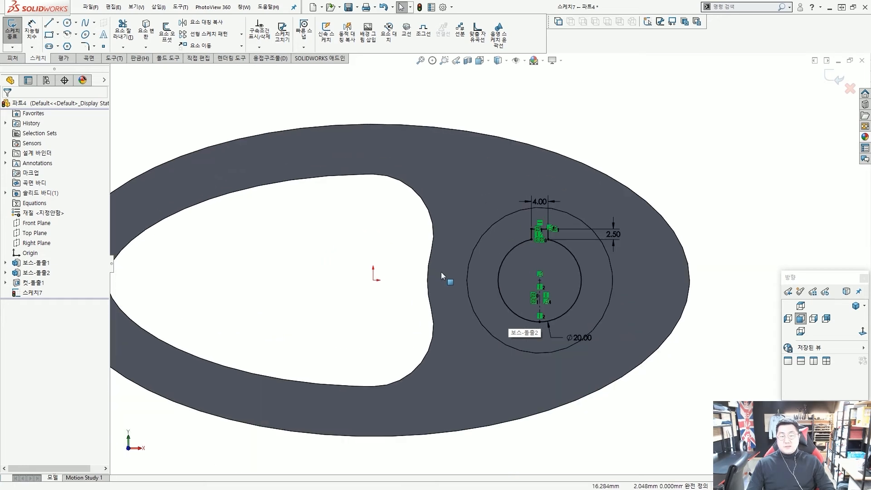
# Cut-extrude the 20 mm circle with its keyway through all of the boss and plate.
pyautogui.click(13, 58)
pyautogui.click(122, 32)
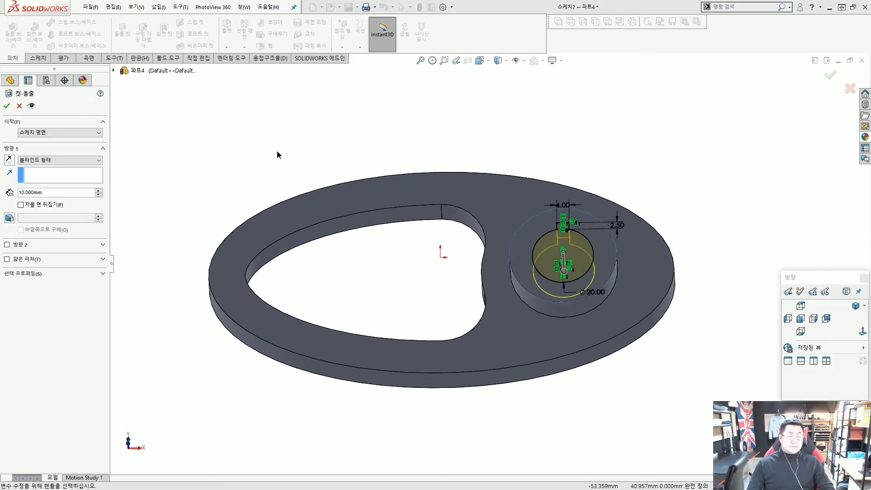
pyautogui.moveTo(247, 193); pyautogui.dragTo(239, 150, button='middle')
pyautogui.rightClick(236, 138)
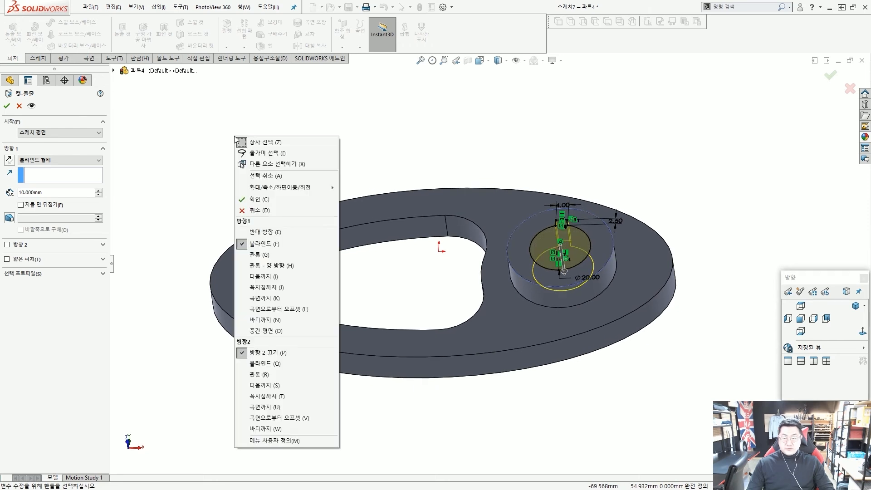
pyautogui.press('g')
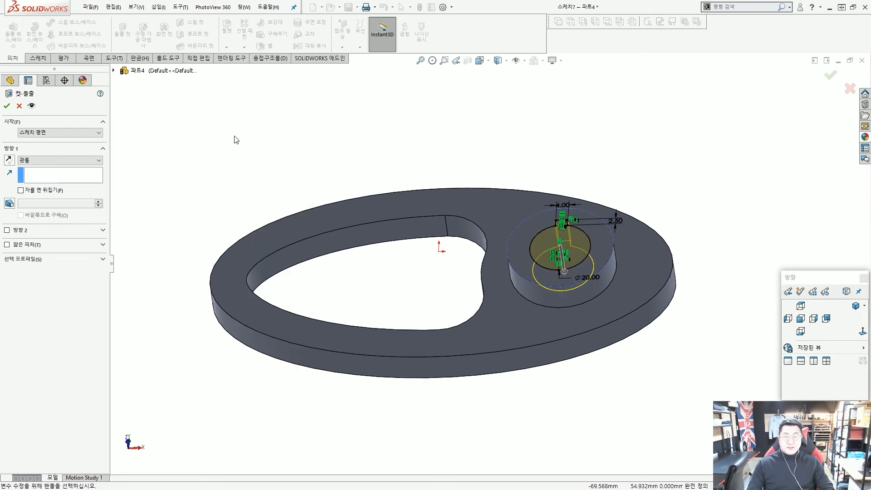
pyautogui.rightClick(235, 138)
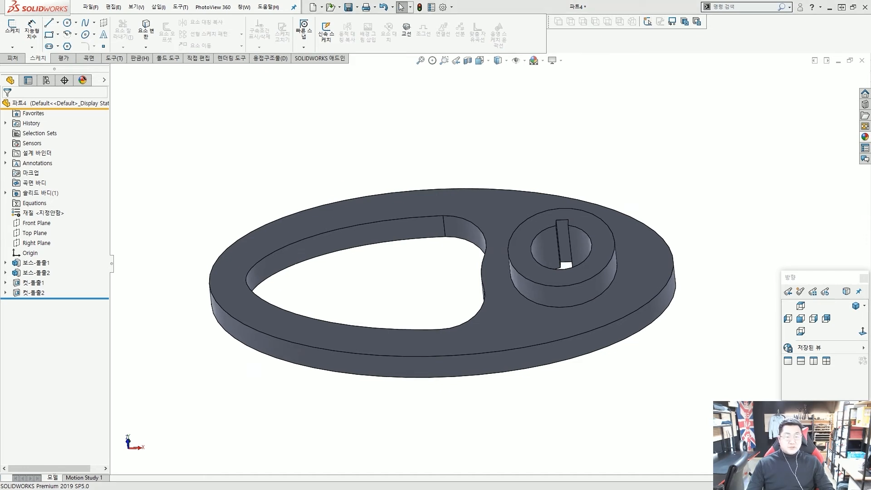
# Examine the keyed bore and the plate opening of the part from an angled view.
pyautogui.moveTo(494, 158); pyautogui.dragTo(472, 247, button='middle')
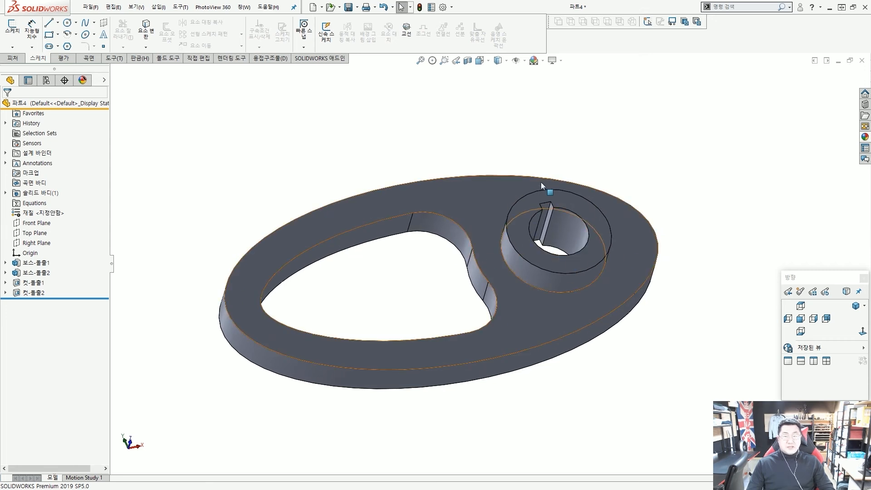
pyautogui.scroll(-1, 432, 256)
pyautogui.scroll(2, 437, 256)
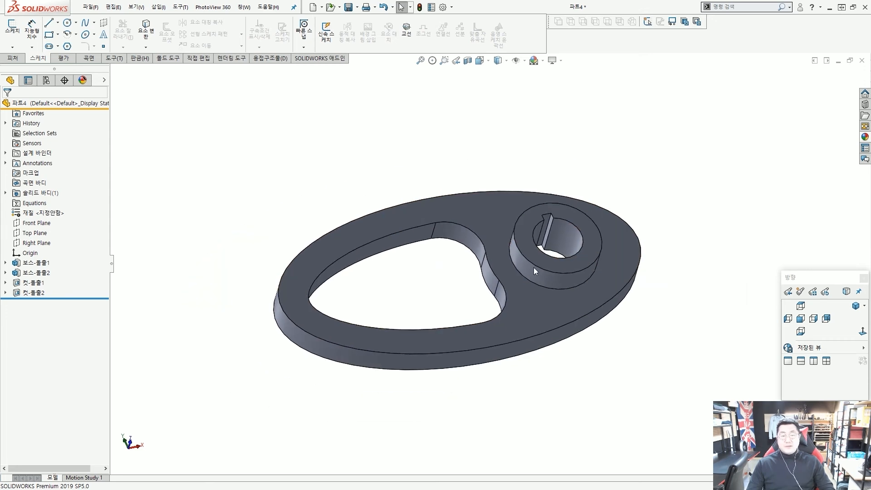
pyautogui.scroll(-2, 536, 269)
pyautogui.scroll(2, 459, 292)
pyautogui.scroll(-3, 448, 286)
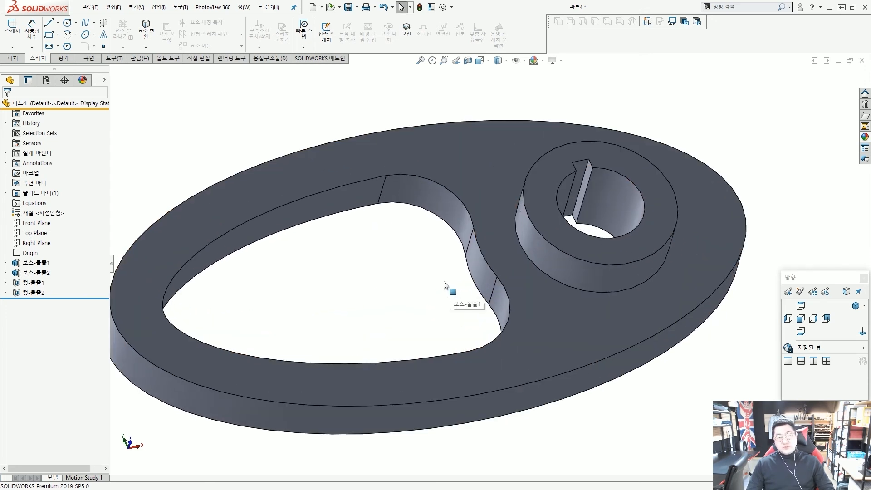
pyautogui.scroll(1, 443, 276)
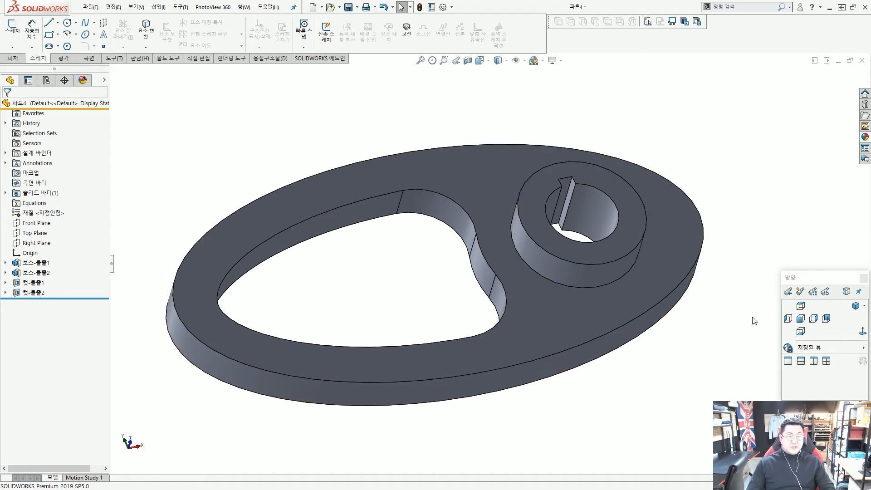
# Show the finished part in isometric view and save it as "6장 연습28".
pyautogui.click(856, 308)
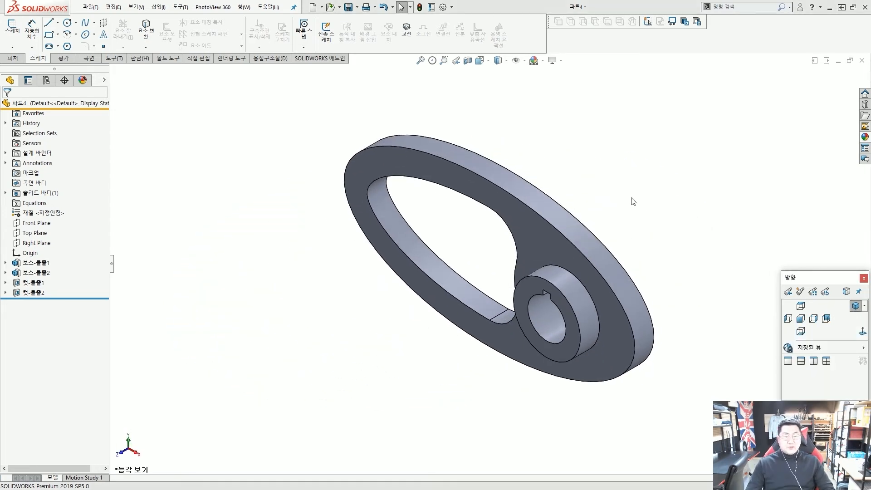
pyautogui.hotkey('ctrl', 's')
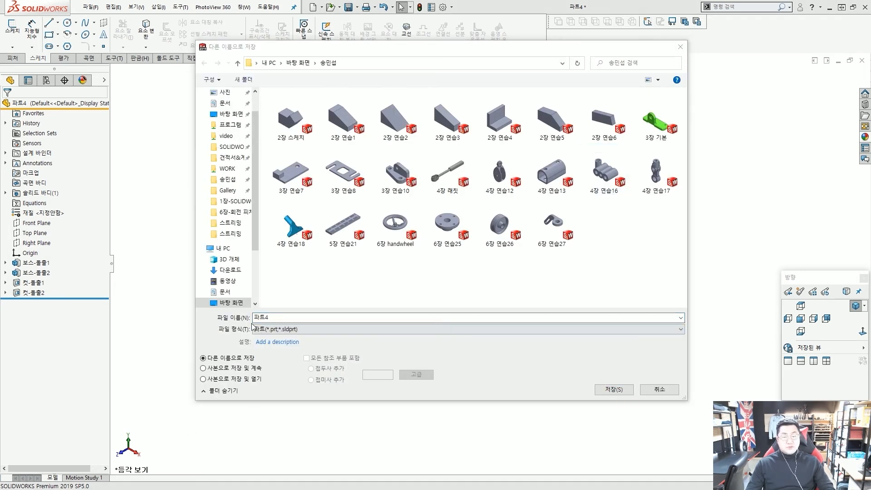
pyautogui.click(290, 316)
pyautogui.moveTo(320, 316); pyautogui.dragTo(238, 319)
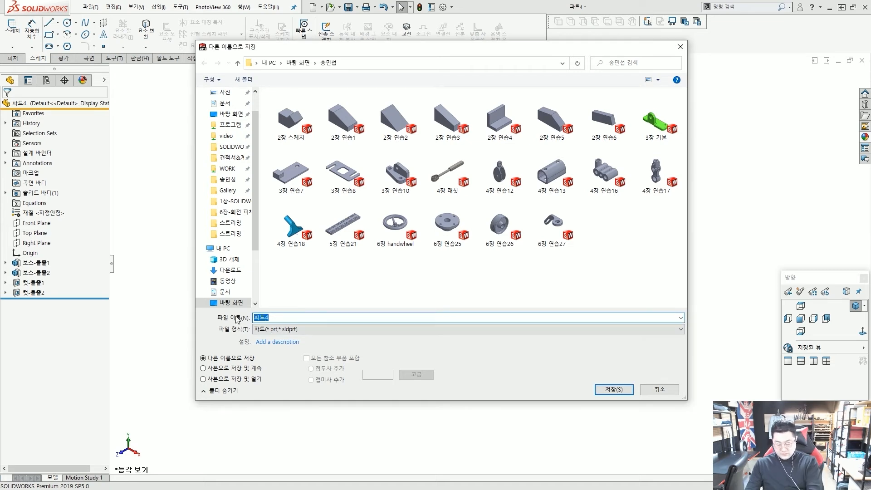
pyautogui.write('6WK')
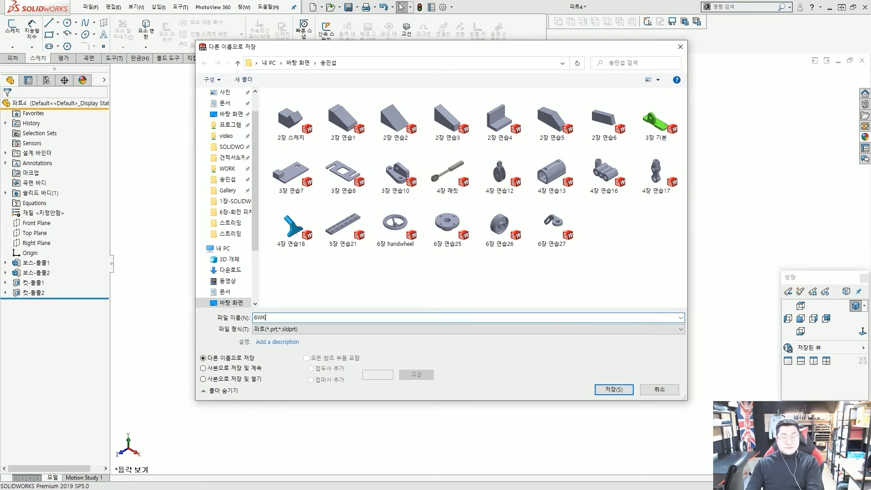
pyautogui.press('BackSpace')
pyautogui.write('장 연')
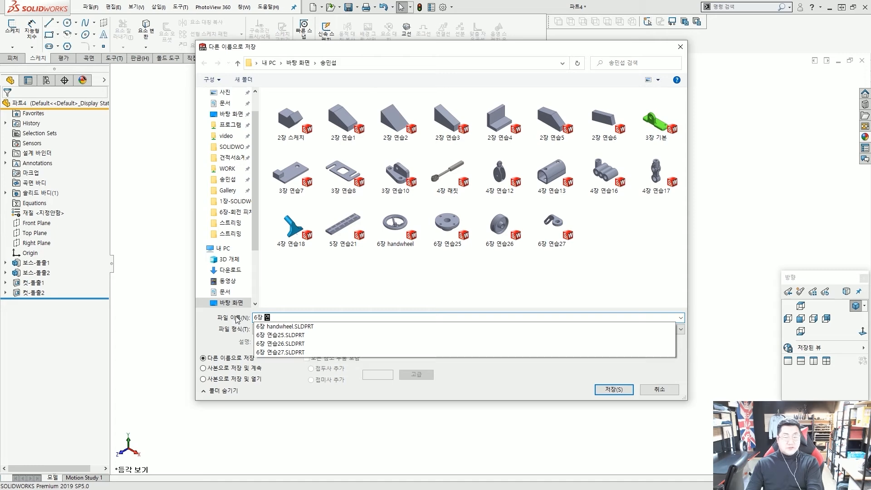
pyautogui.write('습28')
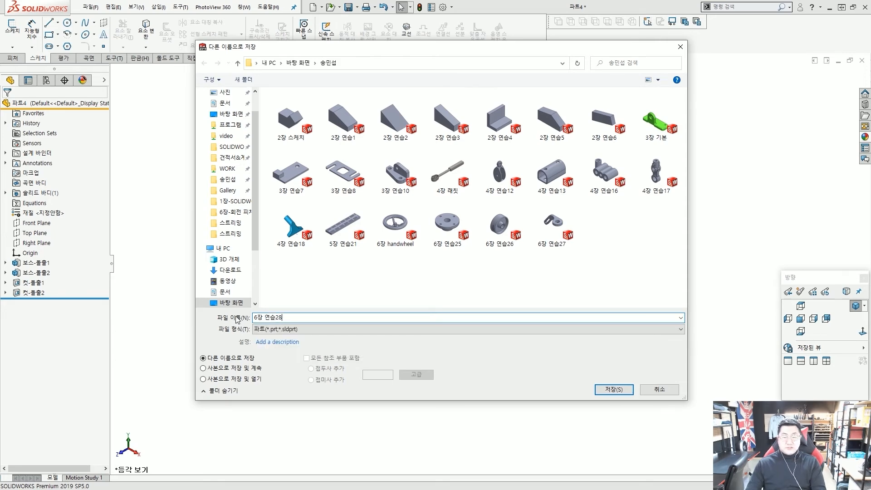
pyautogui.press('Return')
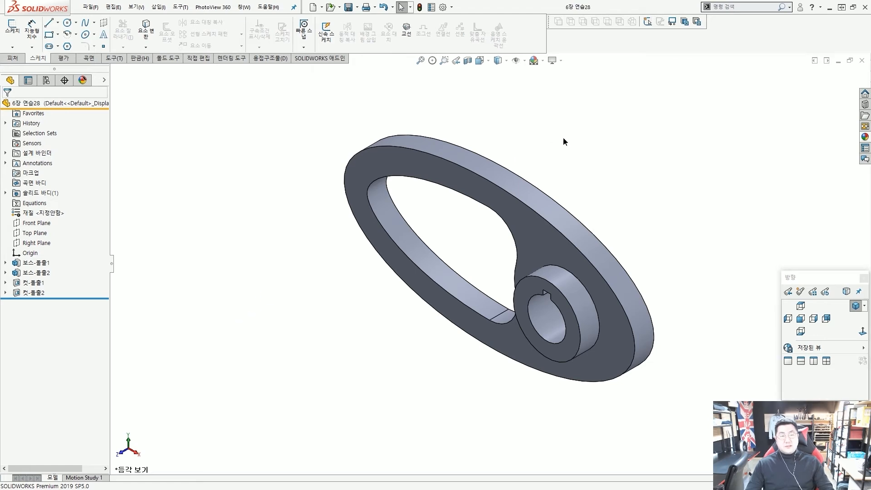
# Close the finished part and create a new part from the Part_MM template.
pyautogui.click(862, 60)
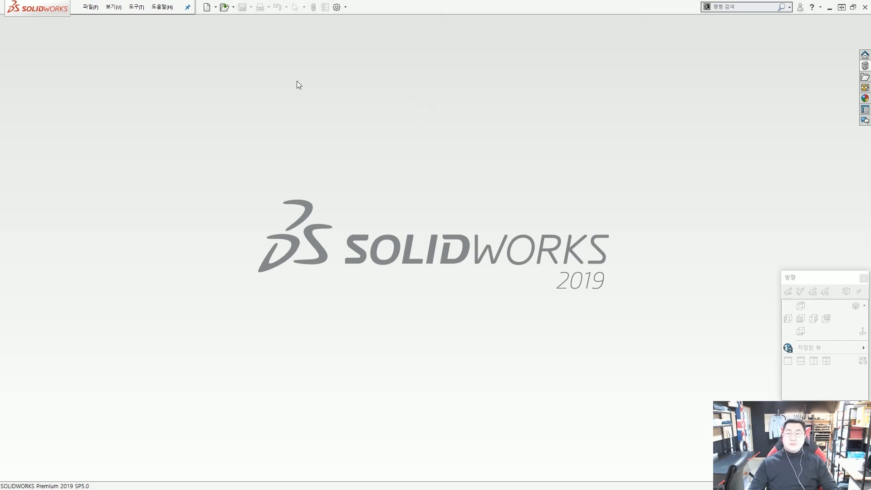
pyautogui.click(207, 13)
pyautogui.click(249, 112)
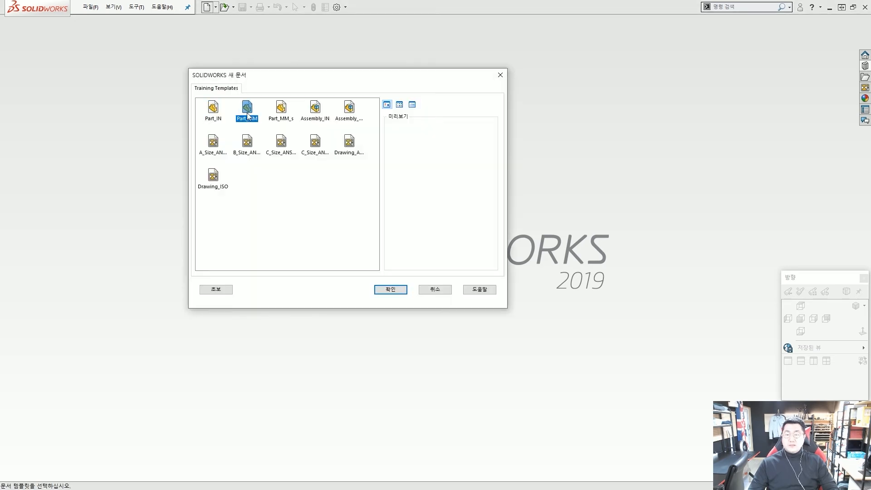
pyautogui.doubleClick(249, 112)
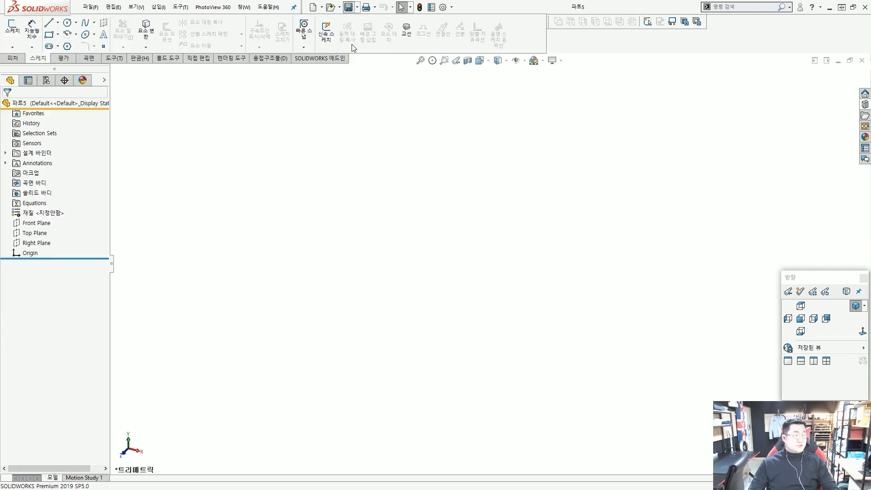
# Save the new empty part as "6장 연습29-slide stop".
pyautogui.click(348, 7)
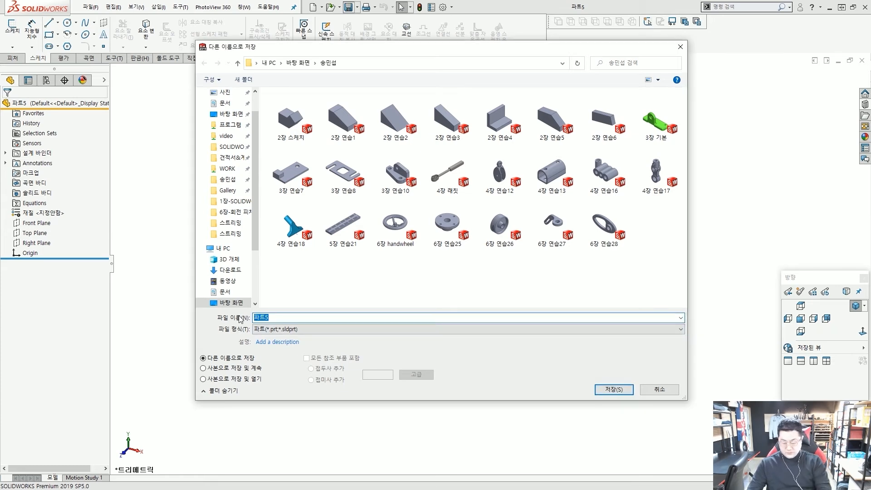
pyautogui.write('6')
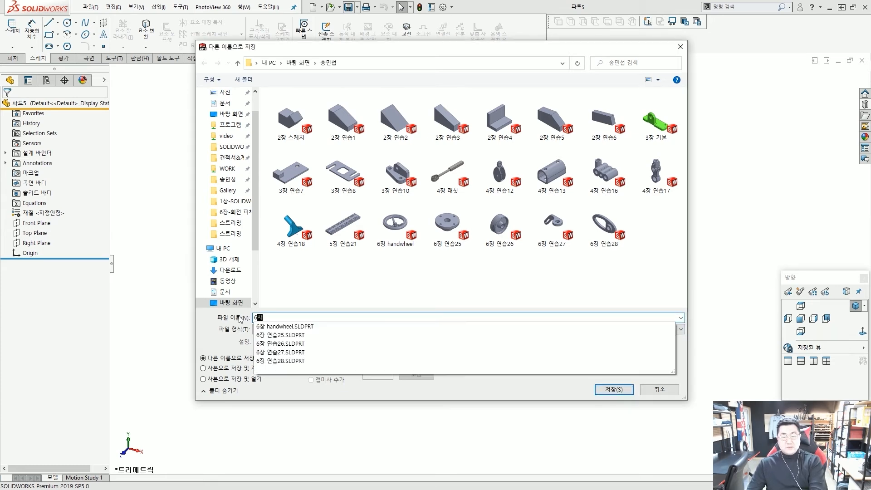
pyautogui.write('장 연습')
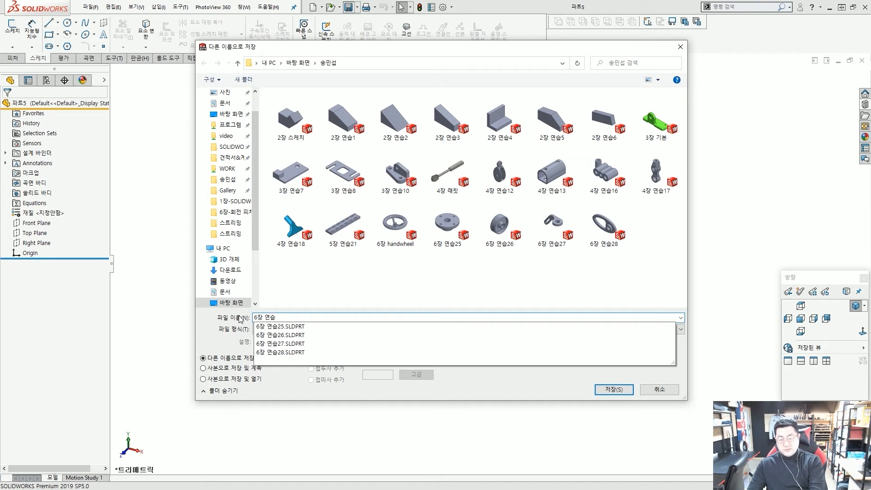
pyautogui.write('29-slide stop')
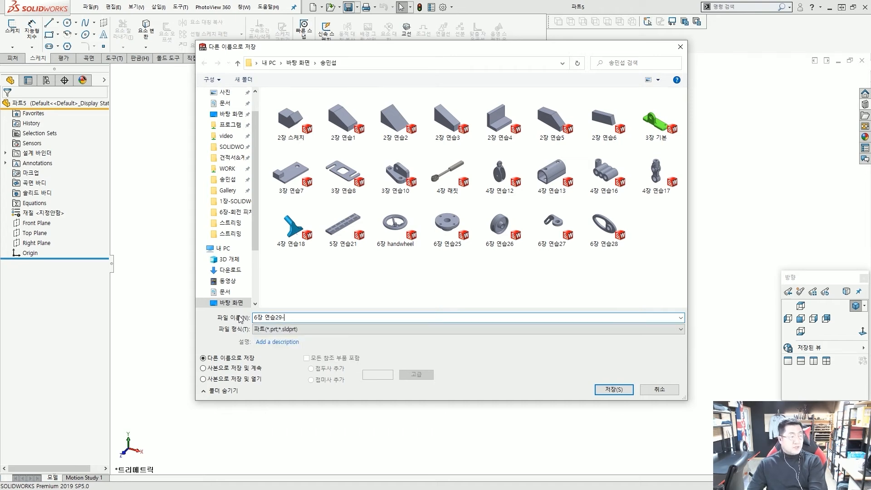
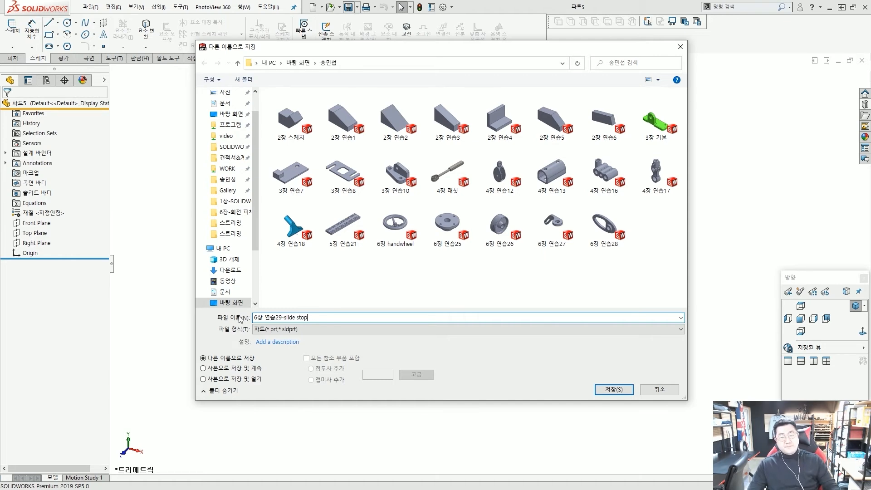
pyautogui.click(614, 390)
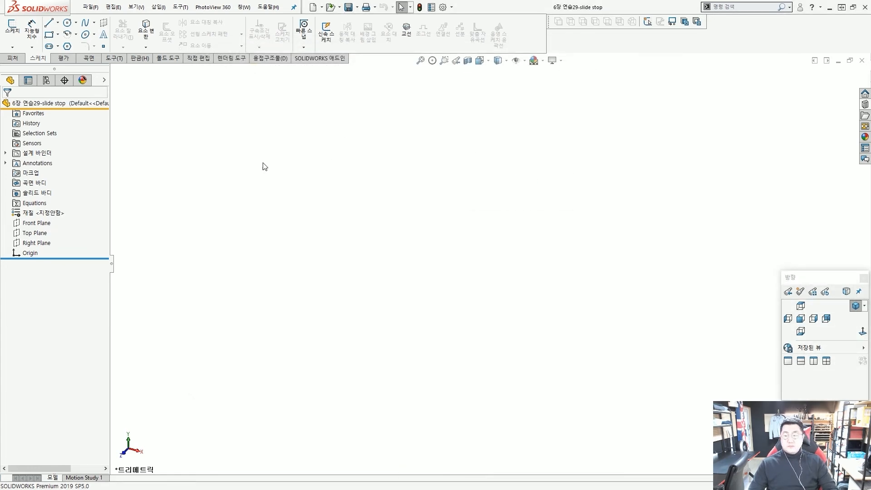
# Sketch on the Front Plane a horizontal line about 101 mm long from the origin, a tangent arc and a downward line about 81 mm long.
pyautogui.click(37, 224)
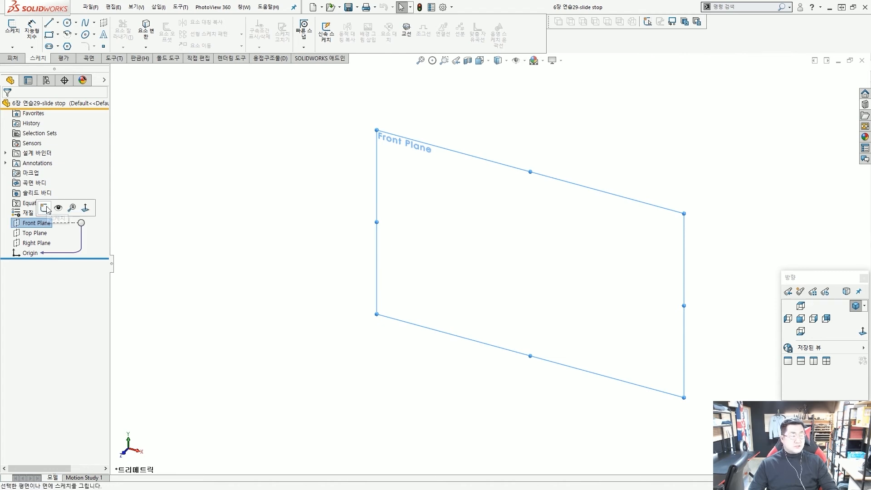
pyautogui.click(48, 209)
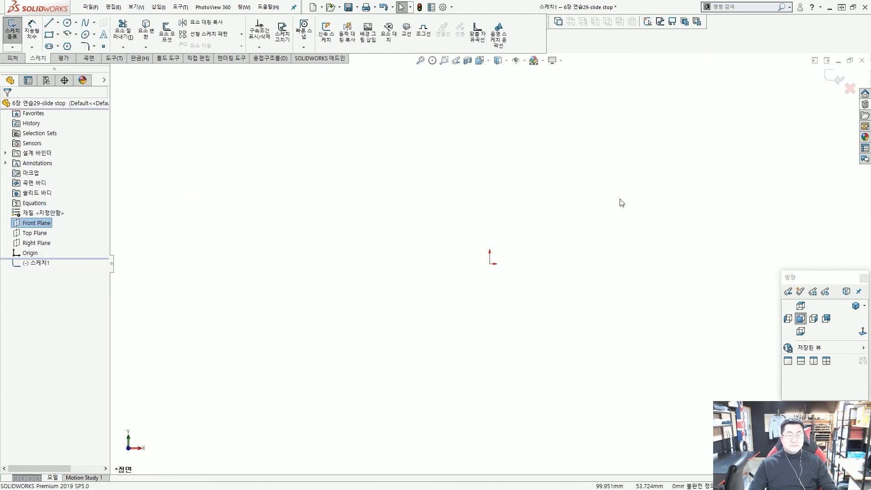
pyautogui.scroll(-1, 640, 281)
pyautogui.scroll(2, 613, 284)
pyautogui.scroll(-2, 588, 286)
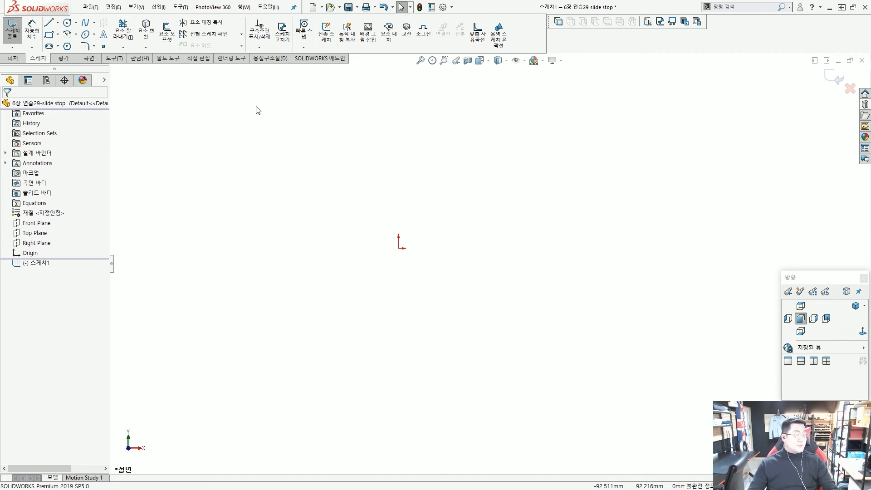
pyautogui.click(49, 24)
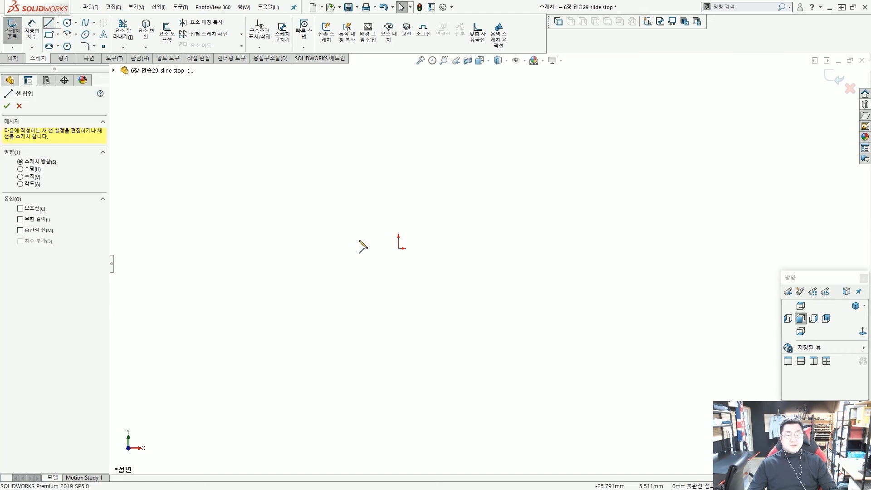
pyautogui.click(399, 249)
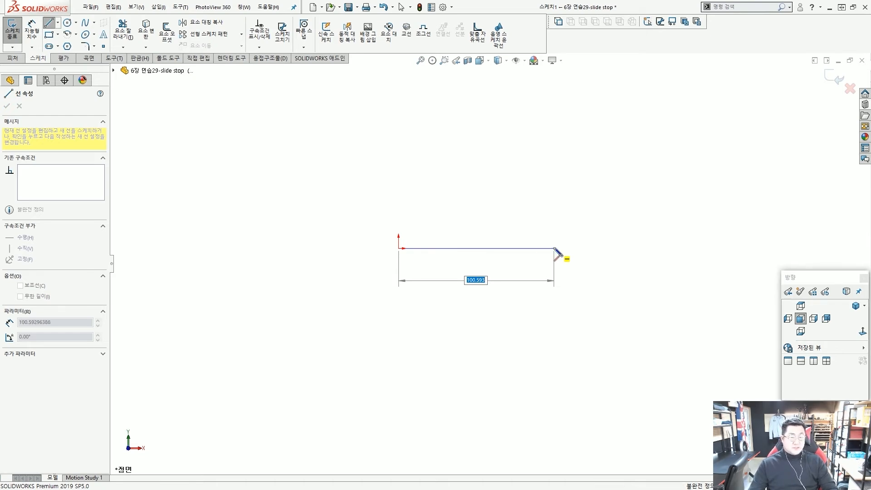
pyautogui.click(555, 249)
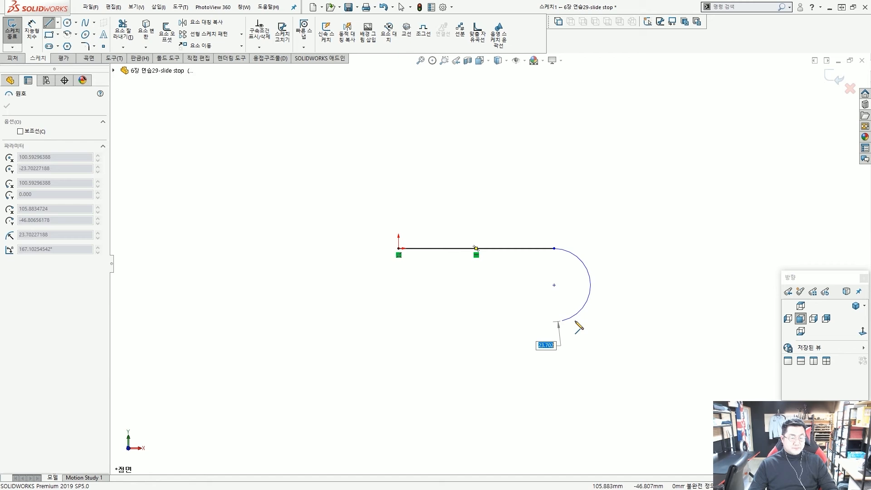
pyautogui.click(631, 325)
pyautogui.press('z')
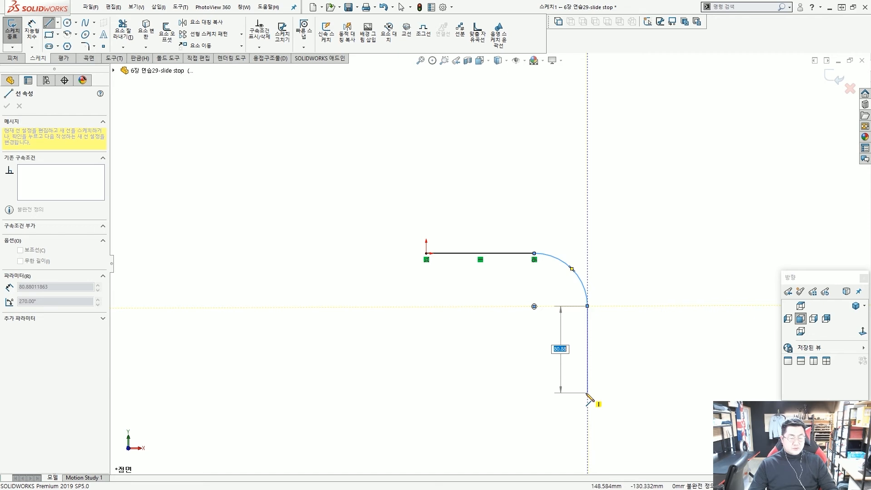
pyautogui.click(587, 393)
pyautogui.press('Escape')
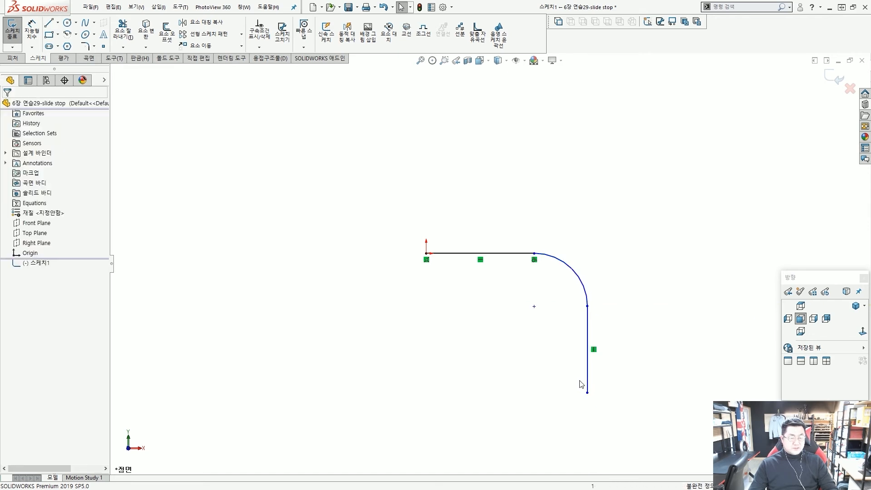
# Make the arc and the vertical line tangent at their shared endpoint.
pyautogui.scroll(-1, 585, 318)
pyautogui.click(585, 297)
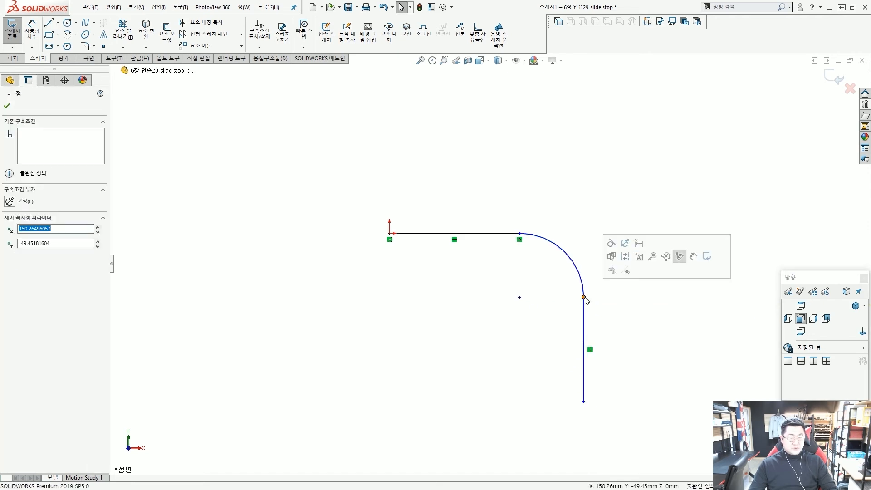
pyautogui.click(564, 208)
pyautogui.scroll(2, 500, 315)
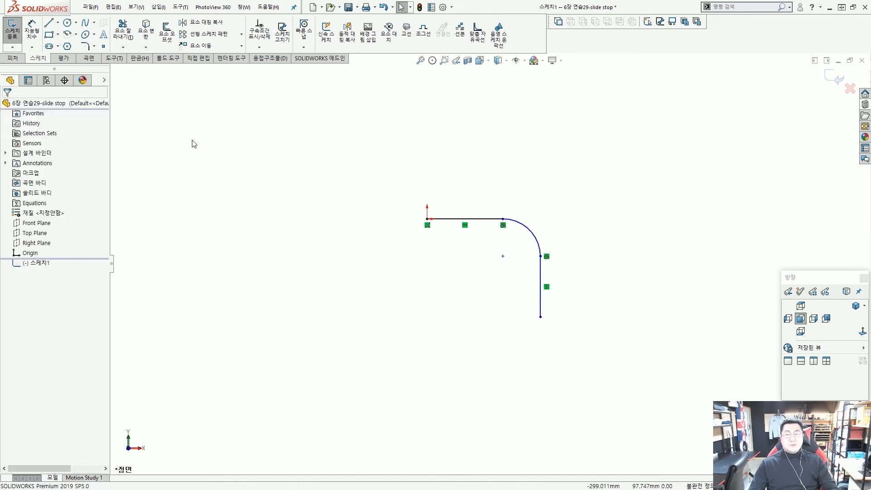
# Dimension the horizontal distance from the origin to the vertical line as 125 mm.
pyautogui.click(31, 30)
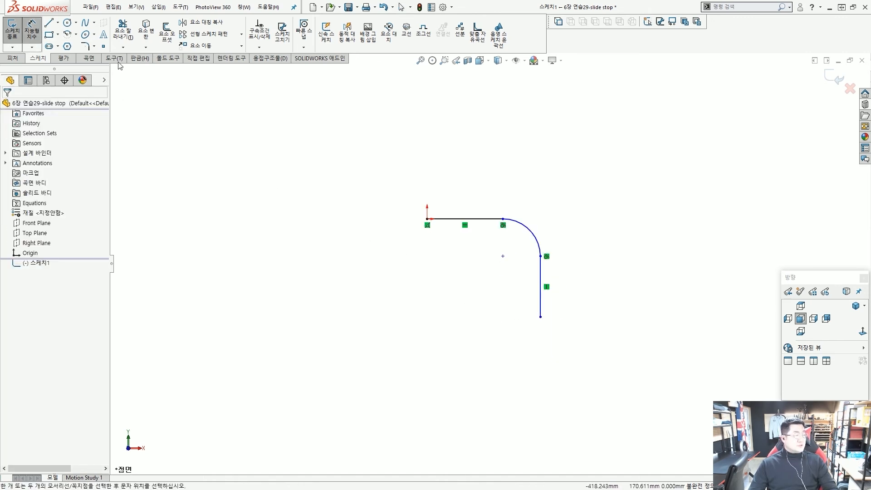
pyautogui.click(427, 219)
pyautogui.click(541, 317)
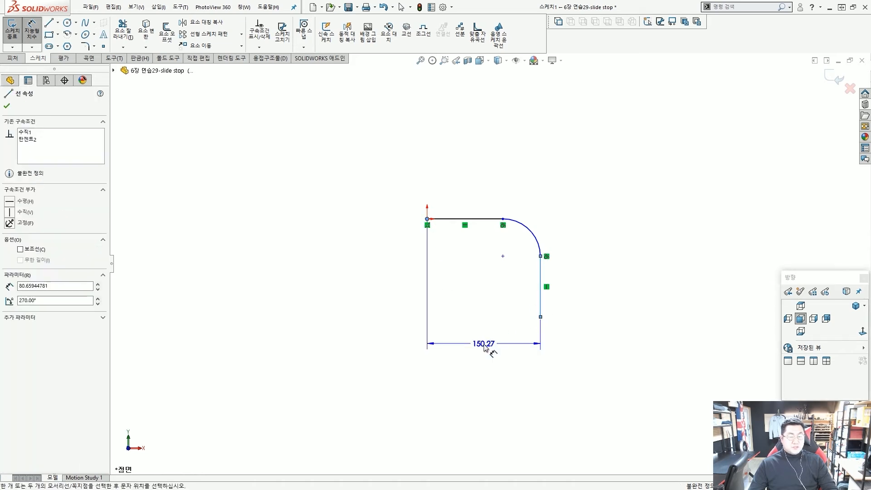
pyautogui.click(484, 352)
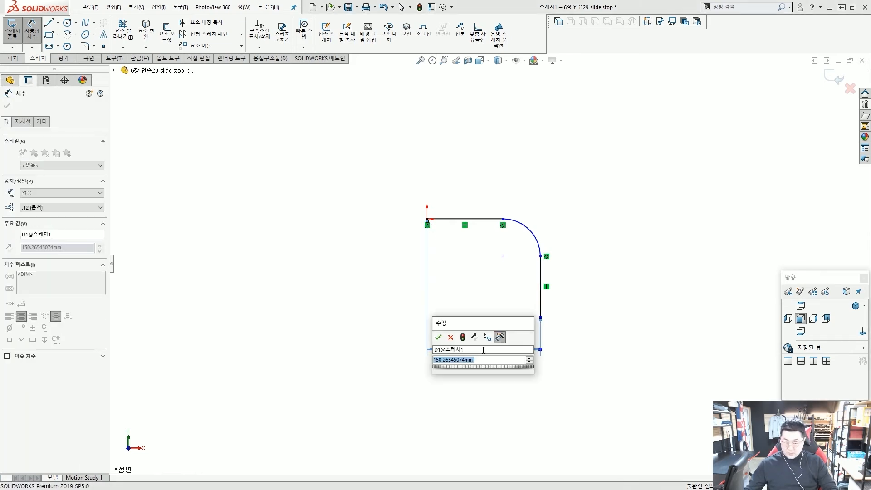
pyautogui.write('125')
pyautogui.press('Return')
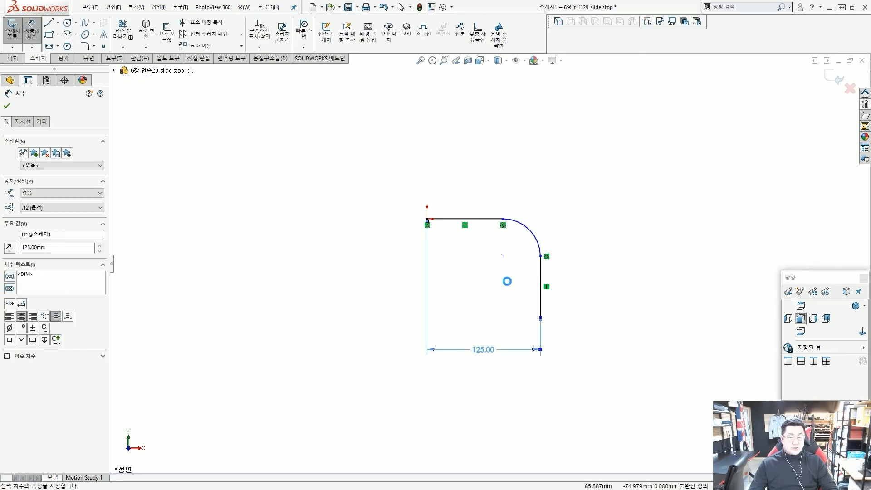
# Dimension the corner arc with a radius of 25 mm.
pyautogui.scroll(-2, 516, 283)
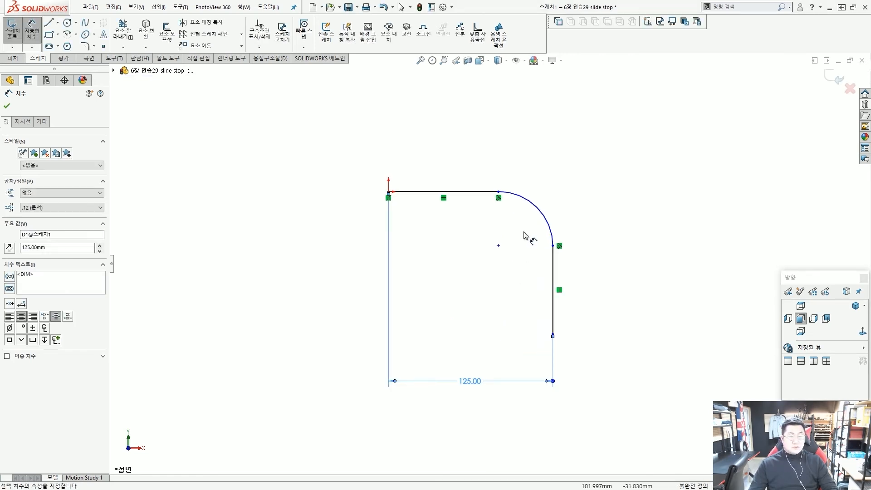
pyautogui.click(546, 216)
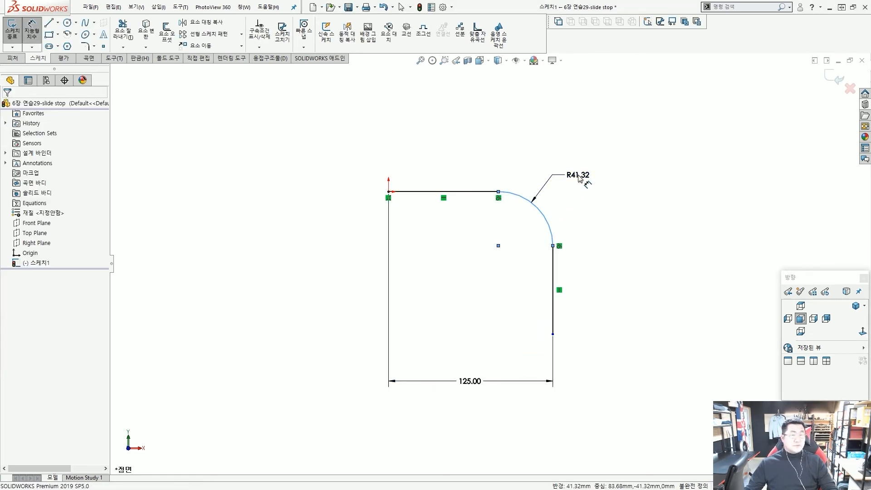
pyautogui.click(580, 179)
pyautogui.write('25')
pyautogui.press('Return')
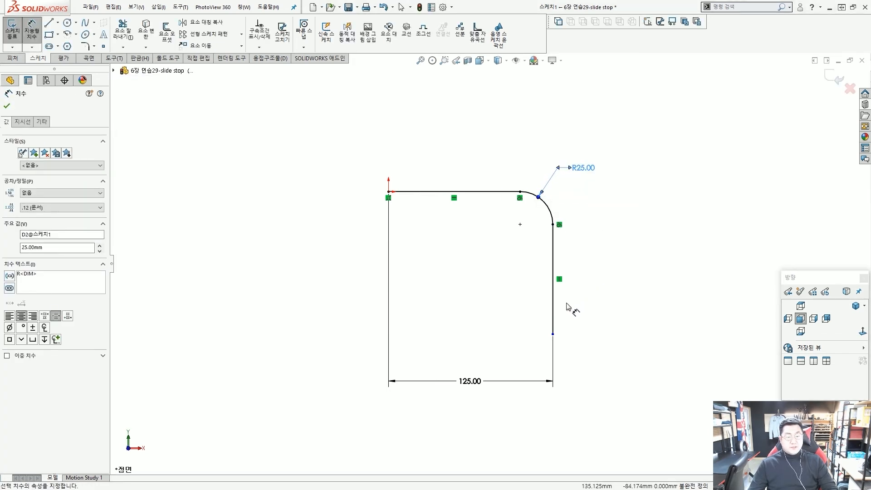
# Dimension the height from the horizontal line to the vertical line's lower endpoint as 75 mm.
pyautogui.click(505, 192)
pyautogui.click(553, 335)
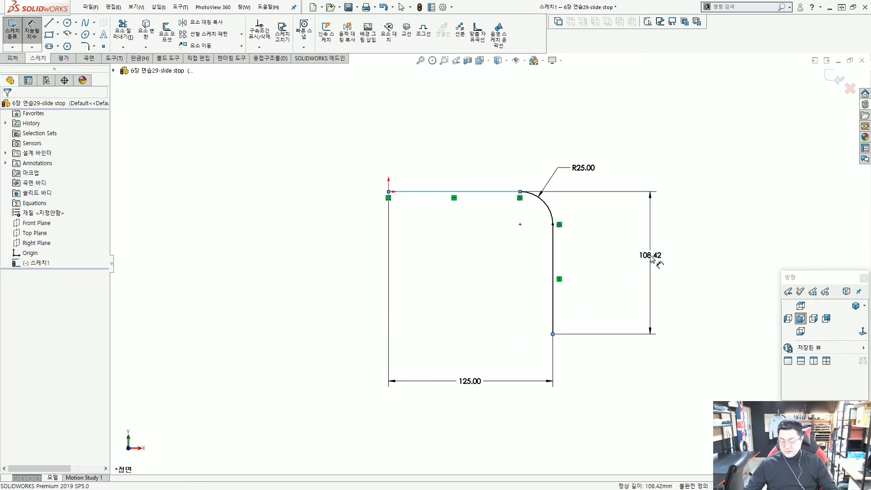
pyautogui.click(651, 257)
pyautogui.write('75')
pyautogui.press('Return')
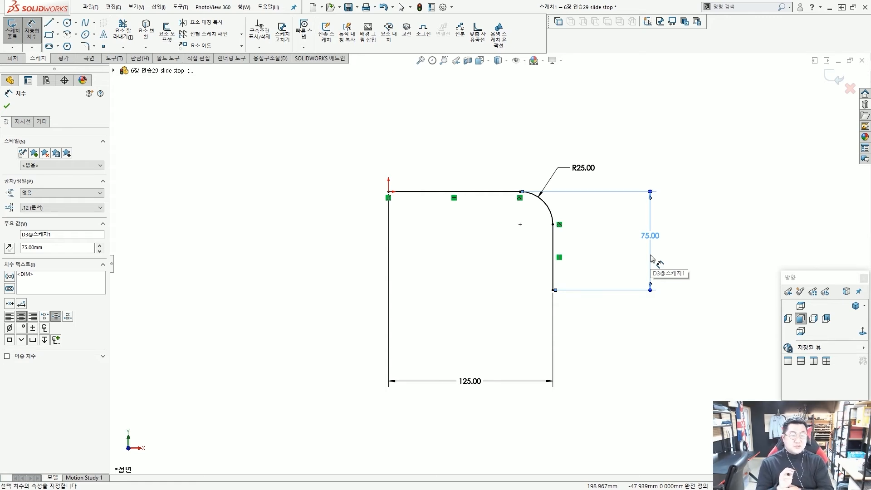
# Move the 125 mm dimension closer to the underside of the profile and exit the sketch.
pyautogui.scroll(1, 556, 249)
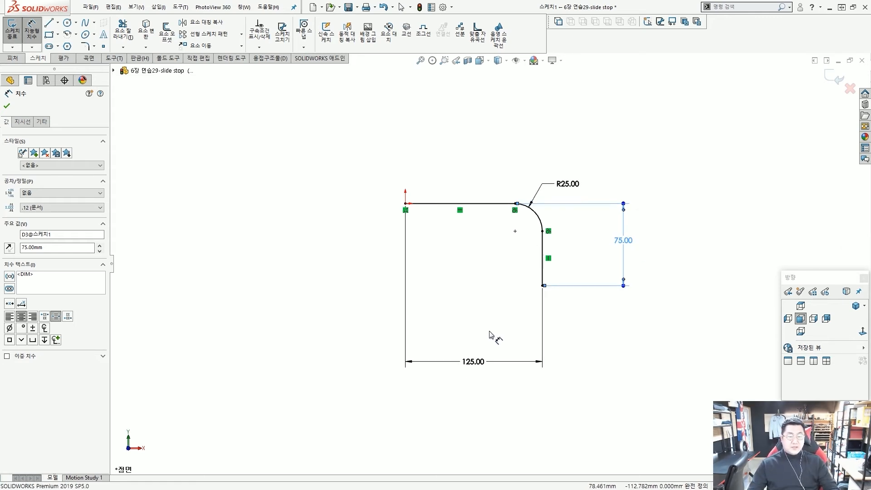
pyautogui.moveTo(474, 364); pyautogui.dragTo(479, 322)
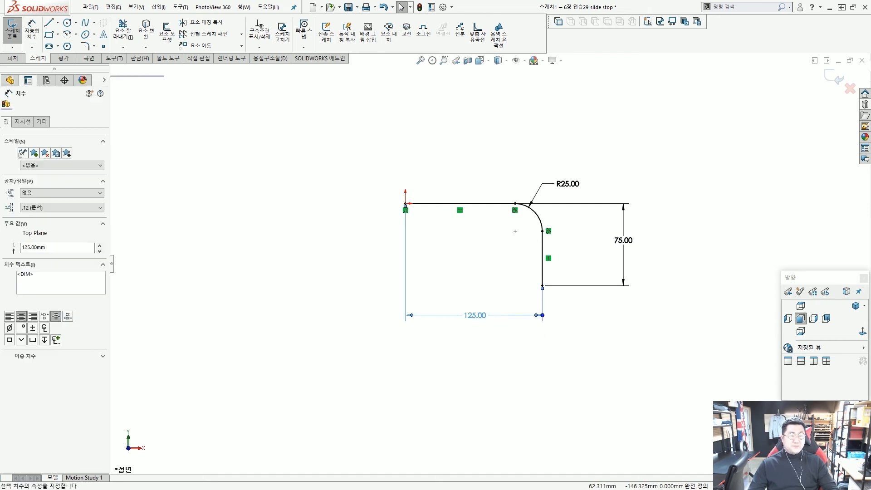
pyautogui.click(754, 153)
pyautogui.click(836, 78)
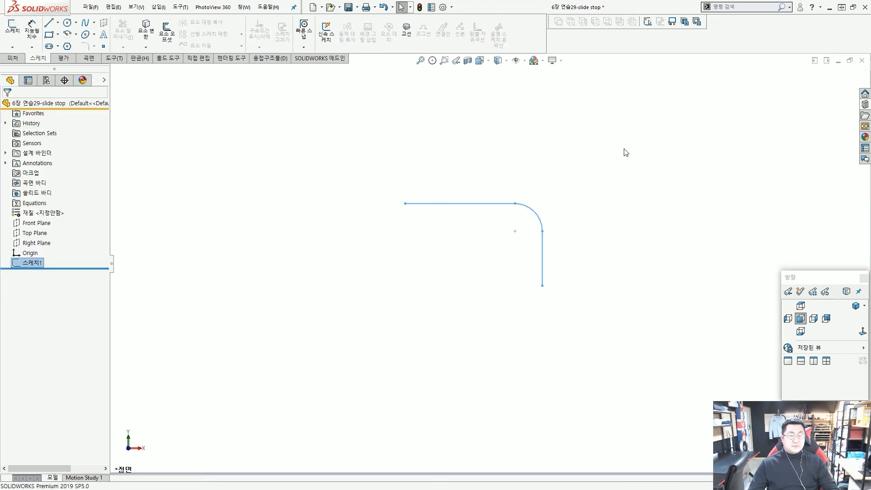
pyautogui.click(435, 274)
pyautogui.scroll(-1, 435, 274)
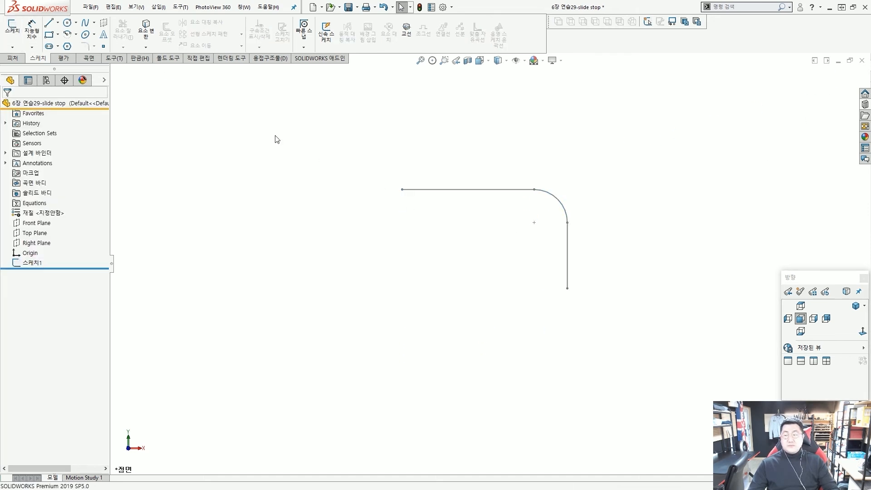
# Create a Swept Boss/Base with a 10 mm diameter circular profile along the bent path sketch.
pyautogui.click(12, 59)
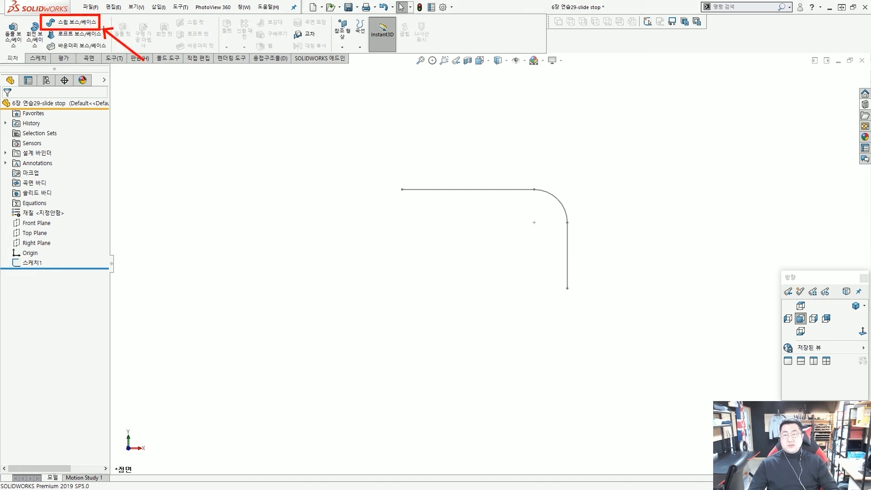
pyautogui.moveTo(389, 174)
pyautogui.mouseDown()
pyautogui.moveTo(402, 229)
pyautogui.moveTo(374, 174)
pyautogui.mouseUp()
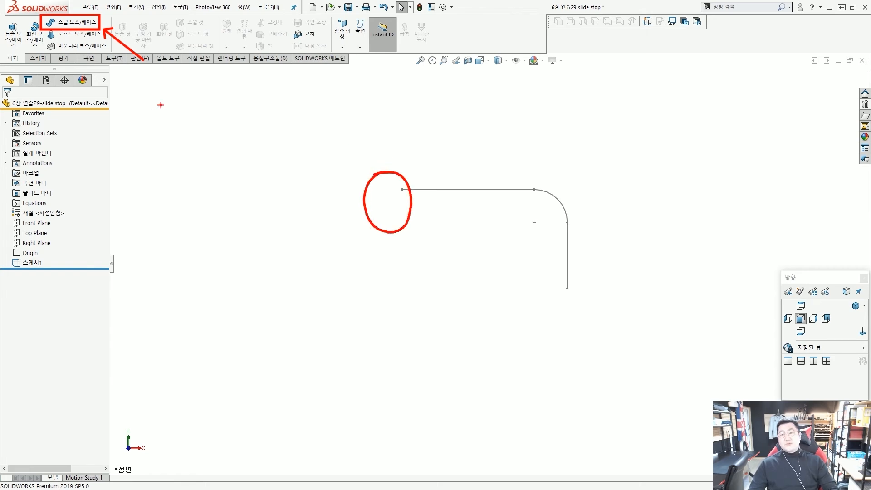
pyautogui.press('Escape')
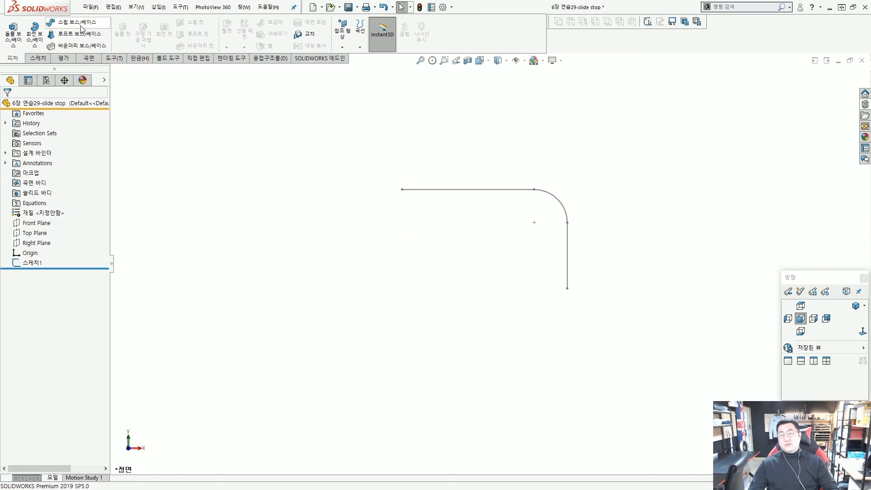
pyautogui.click(81, 26)
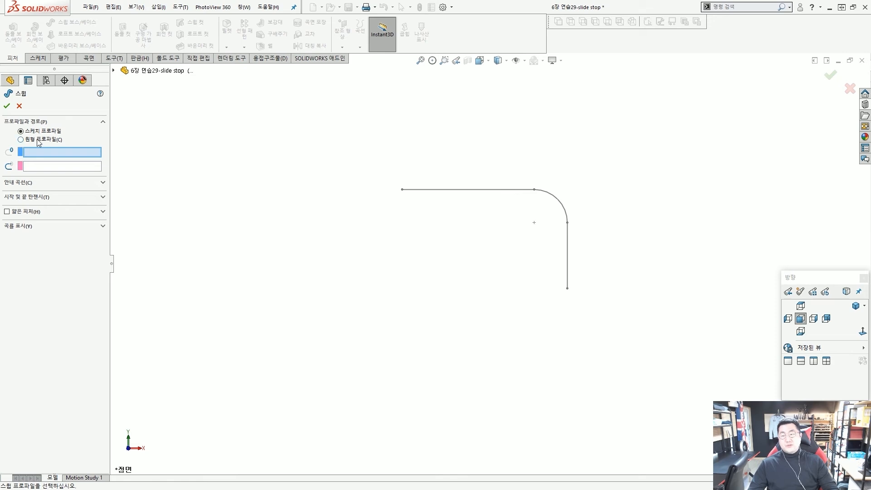
pyautogui.click(39, 142)
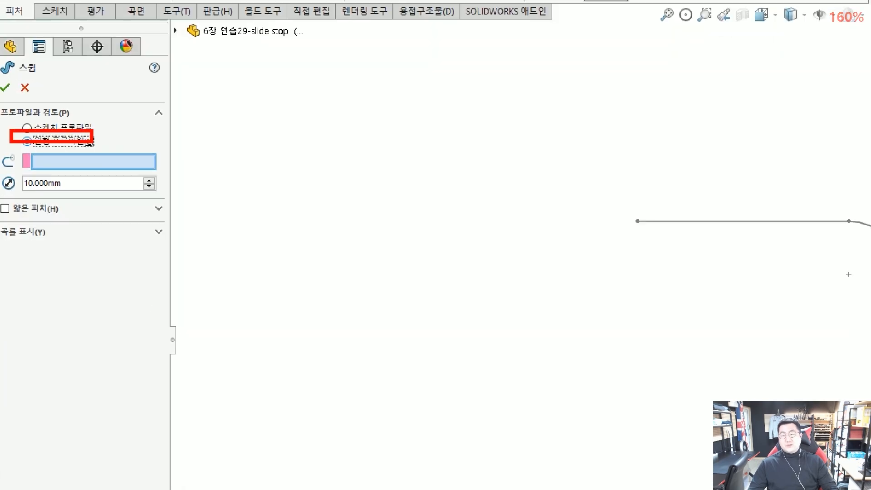
pyautogui.moveTo(92, 142); pyautogui.dragTo(103, 147)
pyautogui.moveTo(137, 150); pyautogui.dragTo(106, 139)
pyautogui.press('Escape')
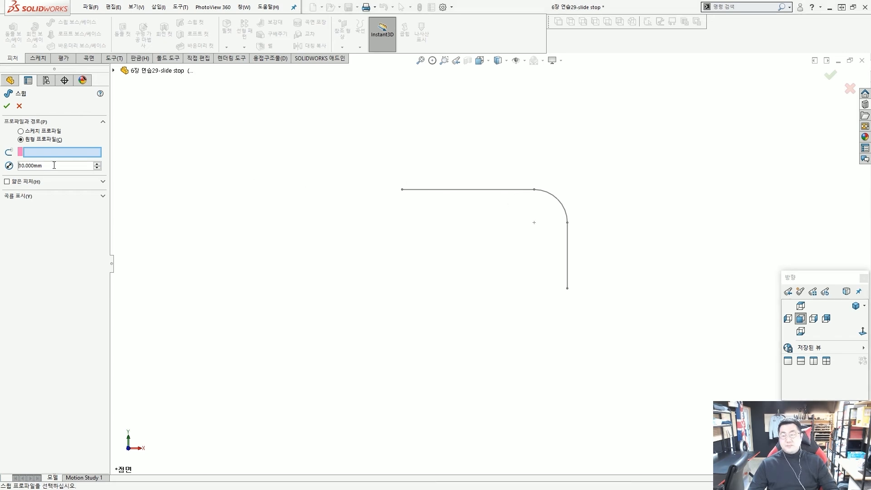
pyautogui.moveTo(43, 165); pyautogui.dragTo(19, 165)
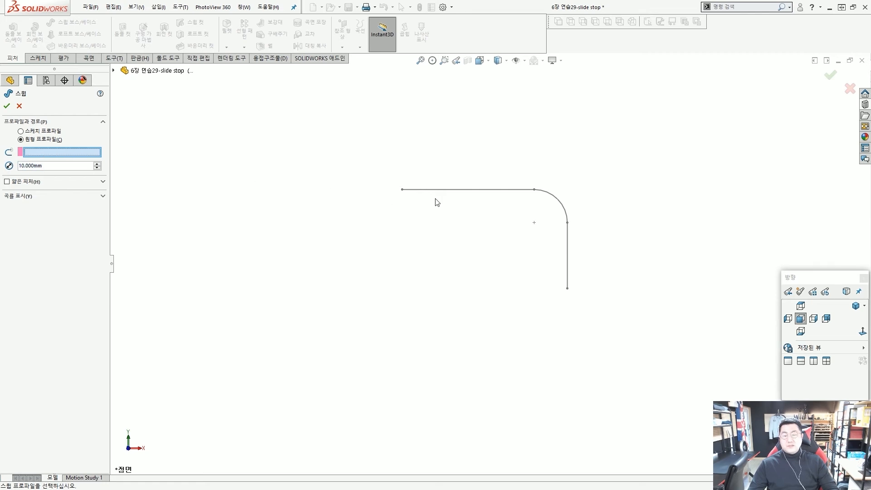
pyautogui.click(445, 190)
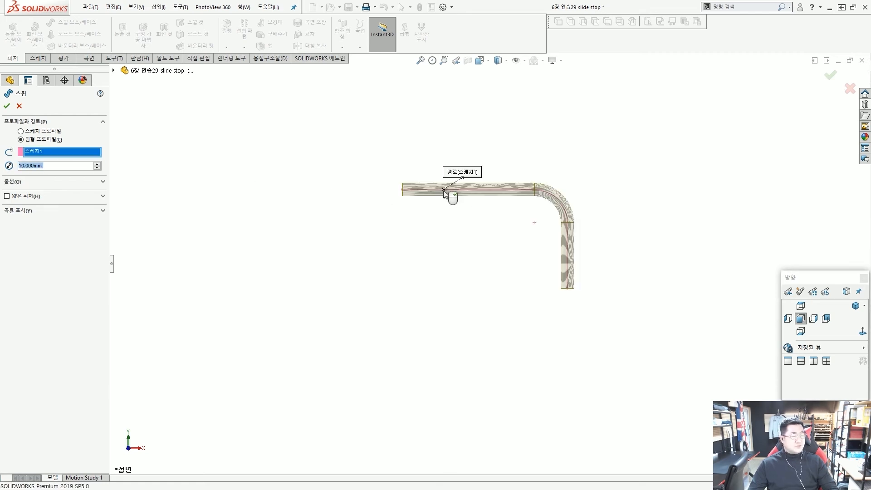
pyautogui.rightClick(447, 193)
# Show the swept rod in isometric view, save the slide stop part and close it.
pyautogui.moveTo(449, 202); pyautogui.dragTo(504, 224, button='middle')
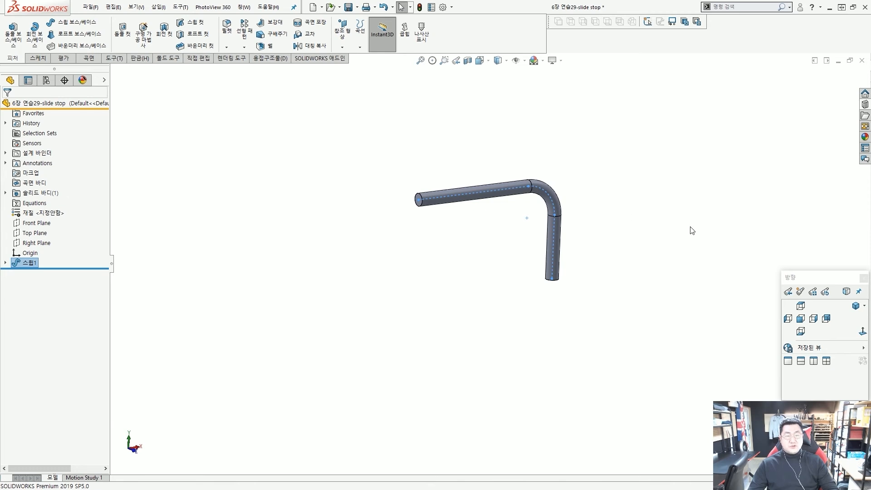
pyautogui.scroll(-1, 562, 224)
pyautogui.click(852, 306)
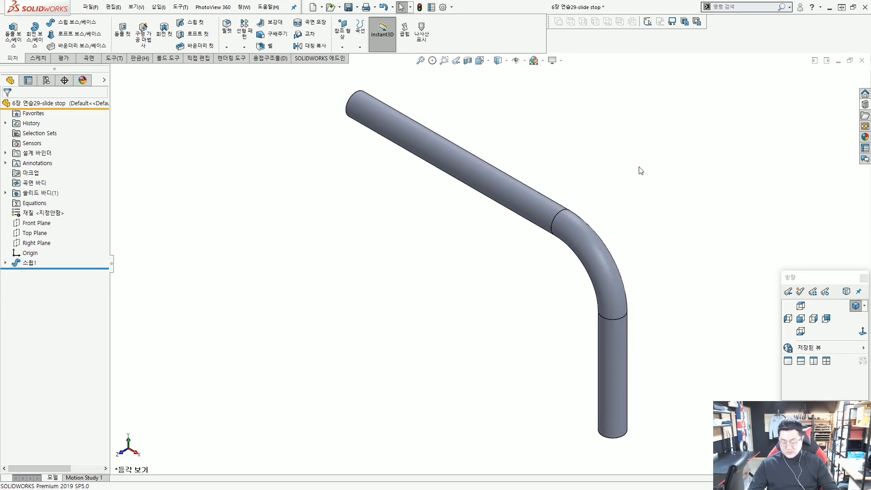
pyautogui.hotkey('ctrl', 's')
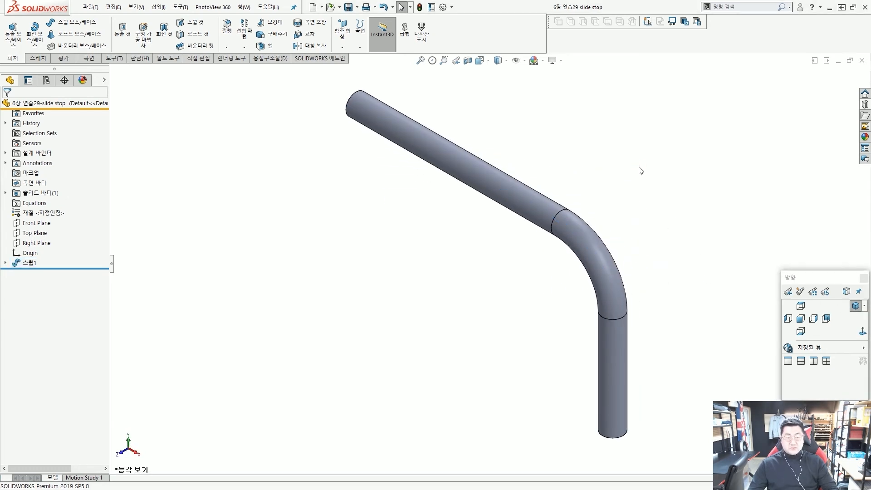
pyautogui.click(863, 60)
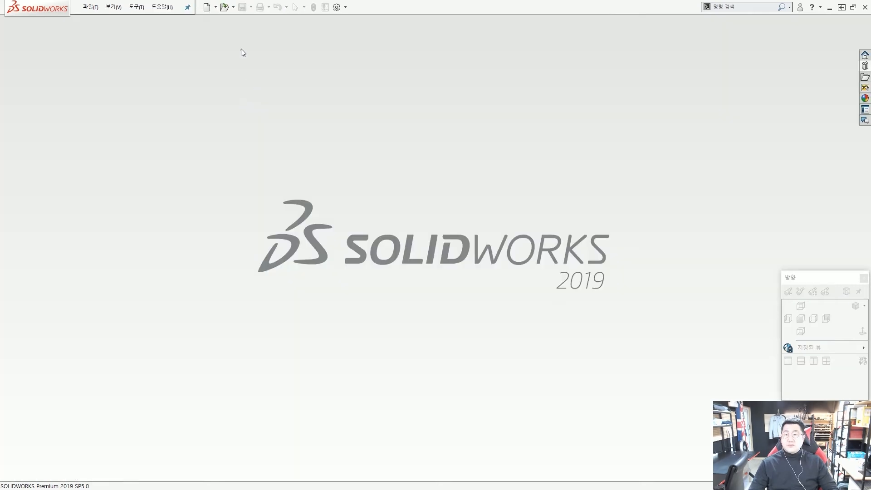
# Create a new part from the Part_MM template and save it as "6장 연습 29-cotter pin".
pyautogui.click(207, 7)
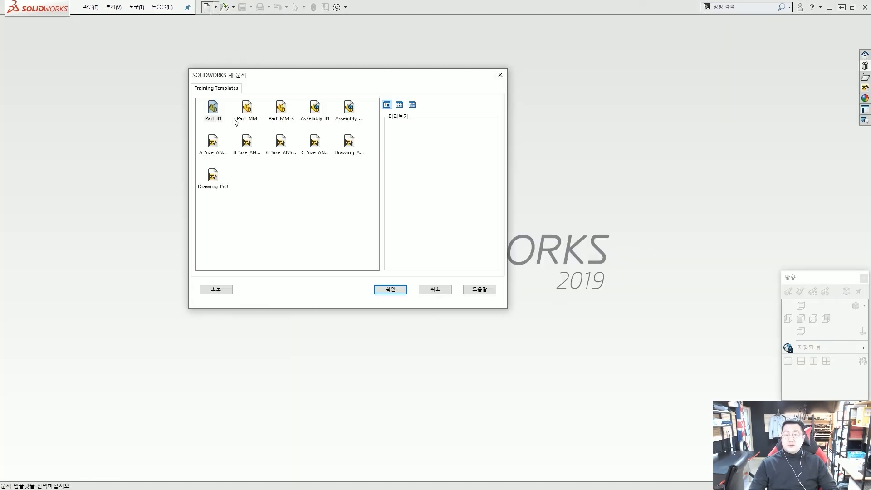
pyautogui.click(248, 111)
pyautogui.doubleClick(245, 114)
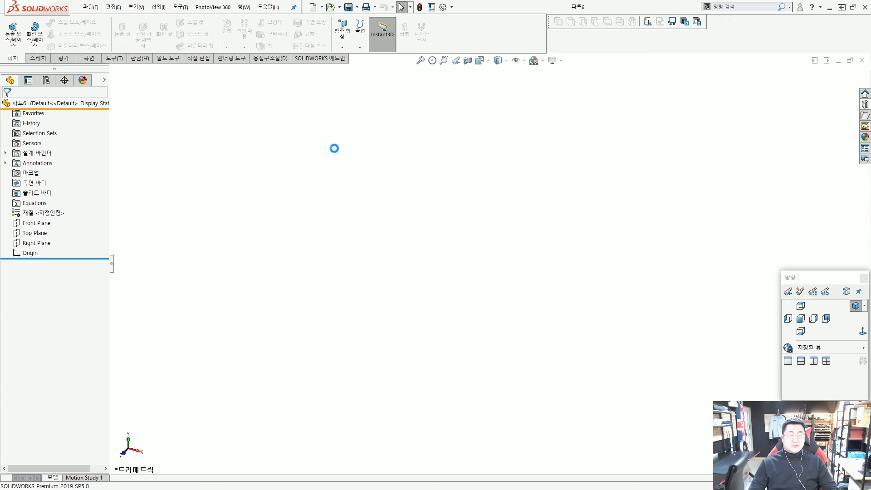
pyautogui.hotkey('ctrl', 's')
pyautogui.click(291, 317)
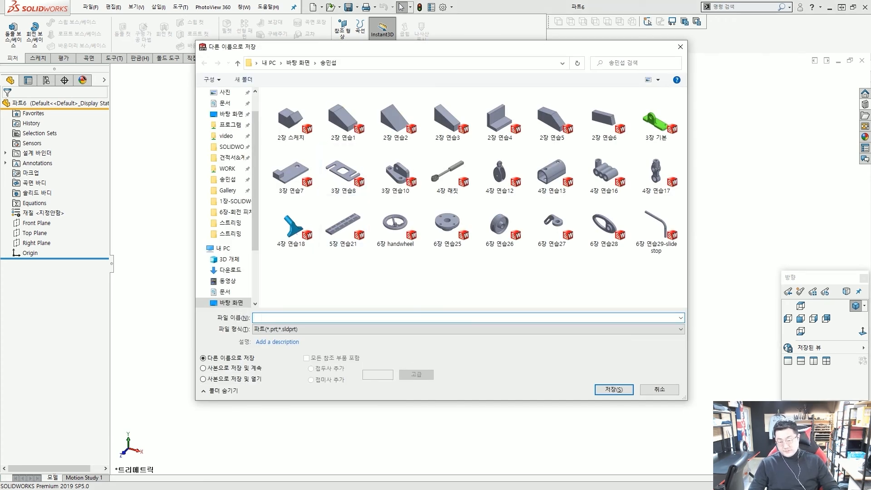
pyautogui.write('6')
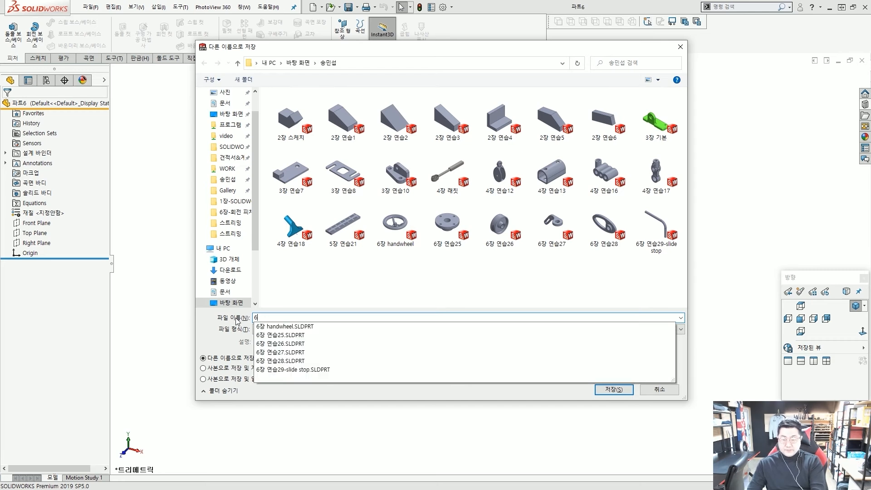
pyautogui.write('장 연스')
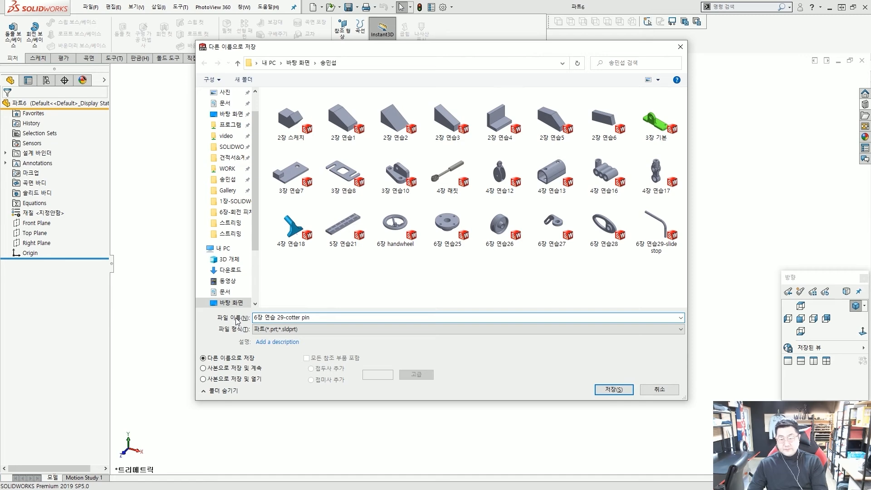
pyautogui.press('Return')
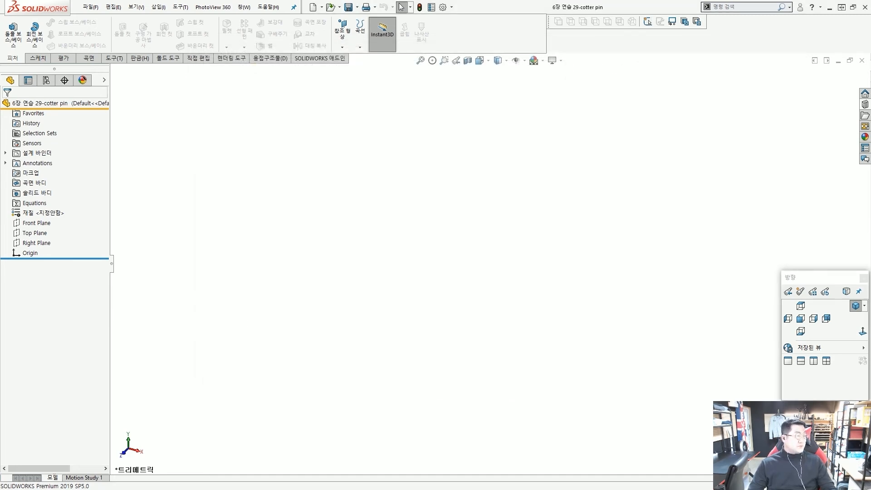
# Start a sketch on the Front Plane and draw a horizontal centerline about 116 mm long from the origin.
pyautogui.click(43, 225)
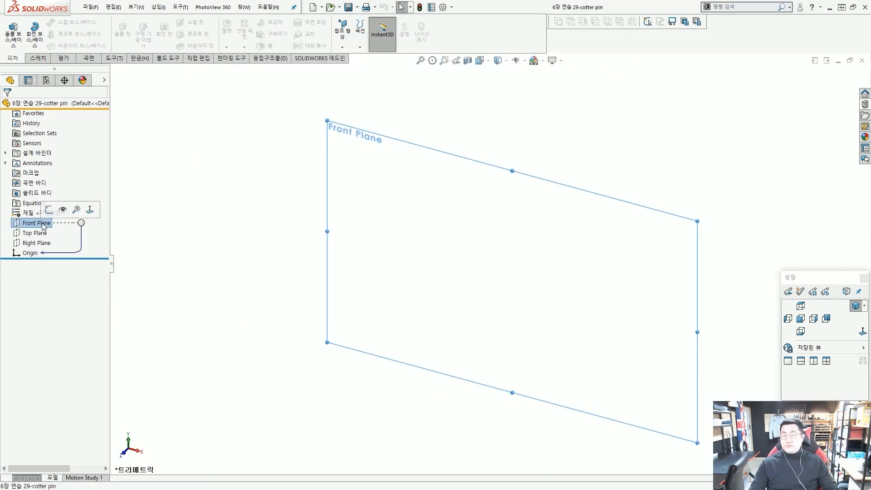
pyautogui.click(49, 209)
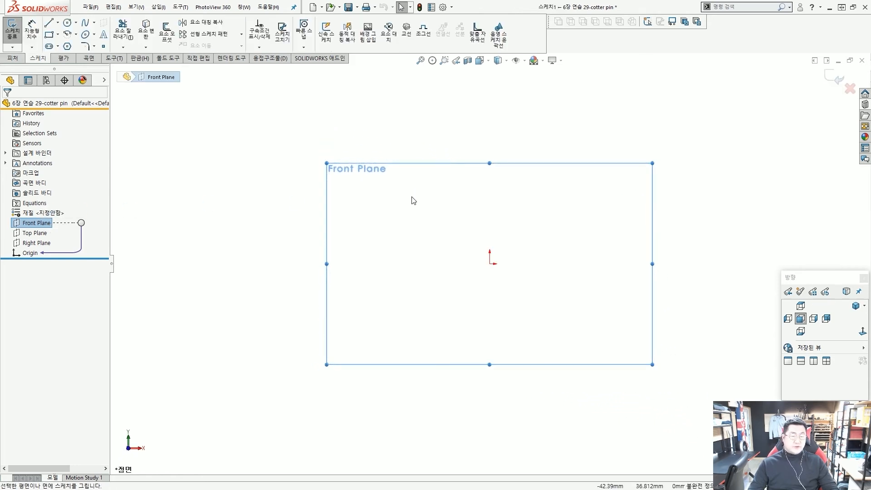
pyautogui.click(403, 142)
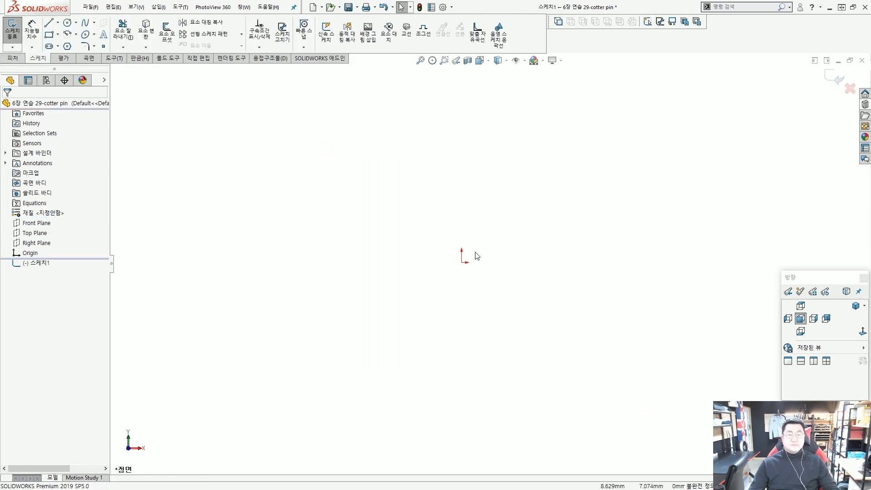
pyautogui.click(57, 23)
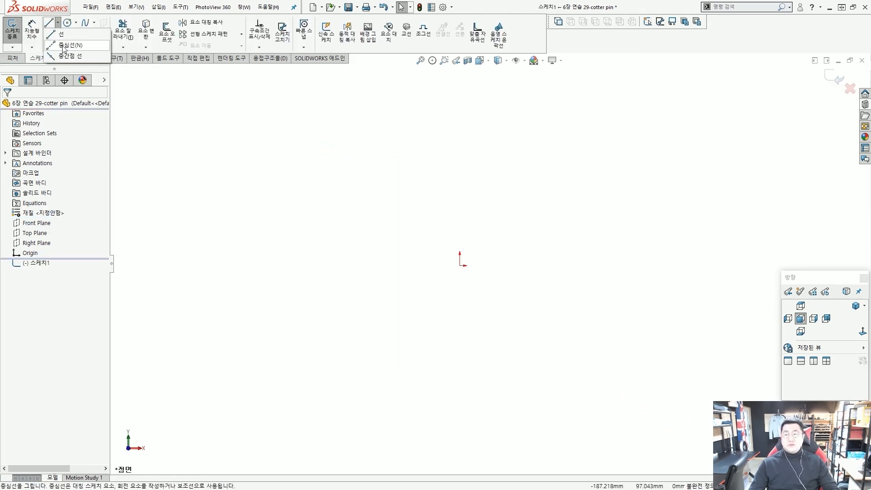
pyautogui.click(64, 46)
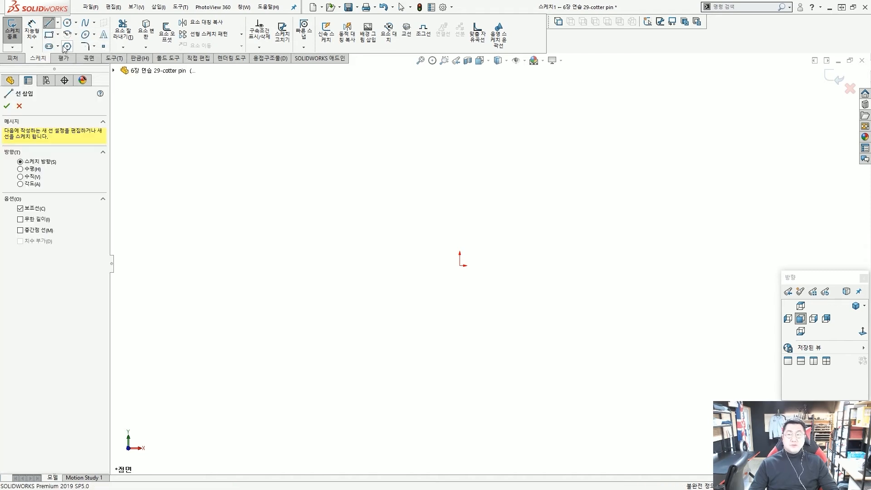
pyautogui.click(460, 265)
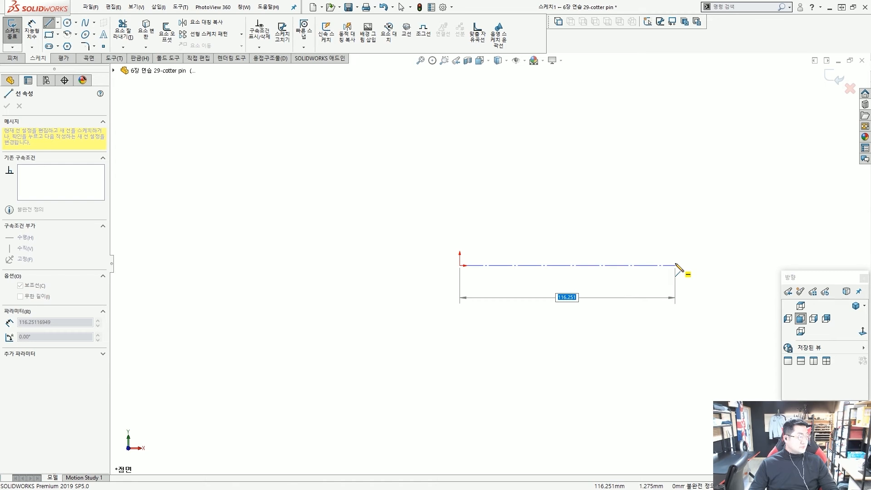
pyautogui.click(676, 266)
pyautogui.press('Escape')
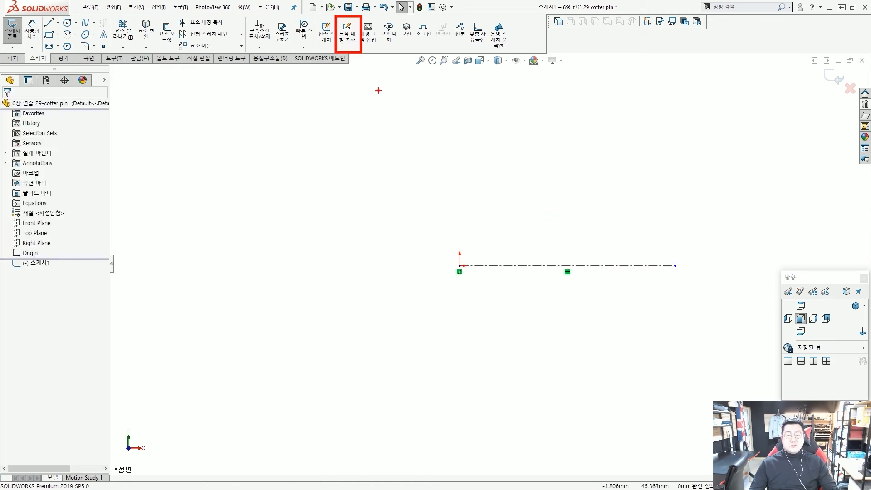
# Turn on dynamic mirroring about the centerline and sketch a horizontal line just above it, slightly inset from both centerline ends.
pyautogui.click(348, 41)
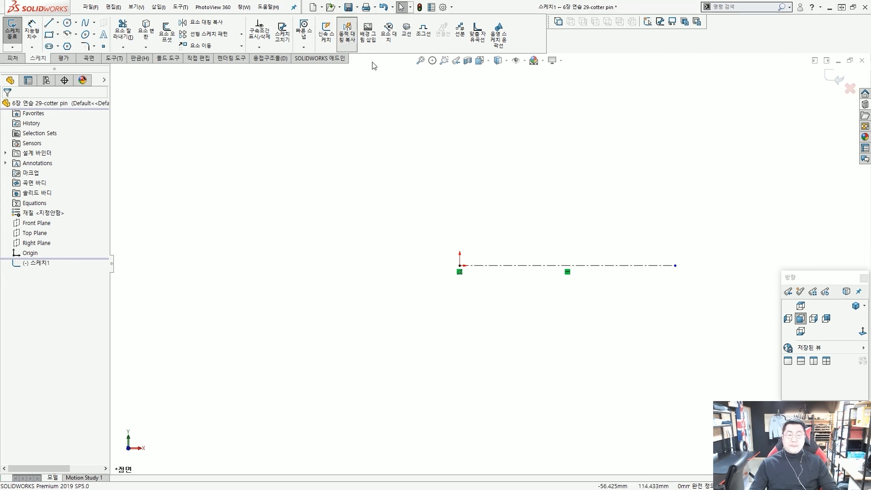
pyautogui.click(496, 266)
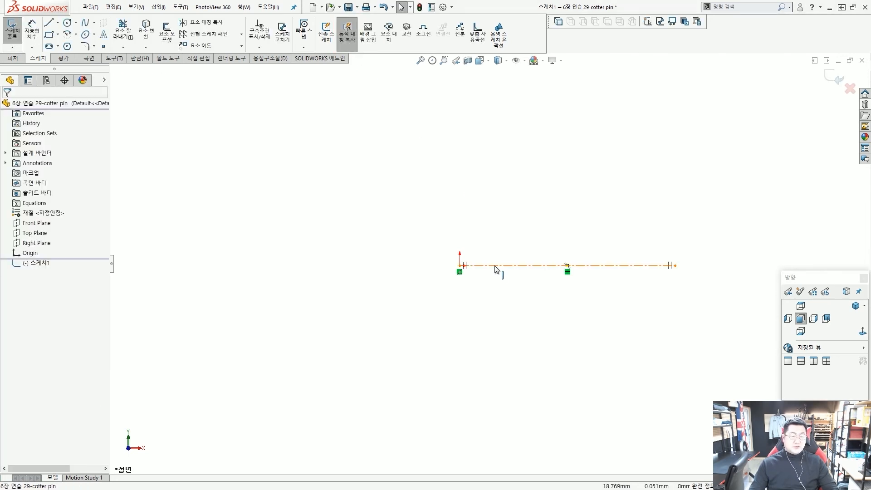
pyautogui.click(49, 23)
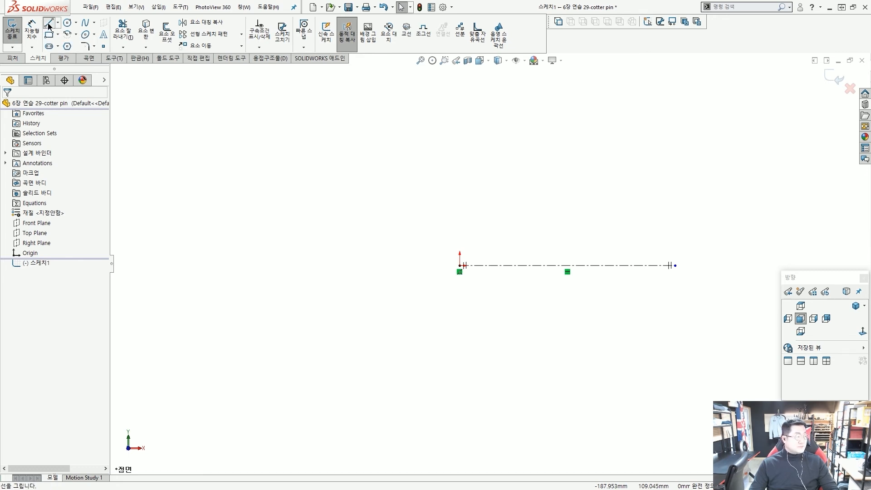
pyautogui.scroll(-1, 668, 255)
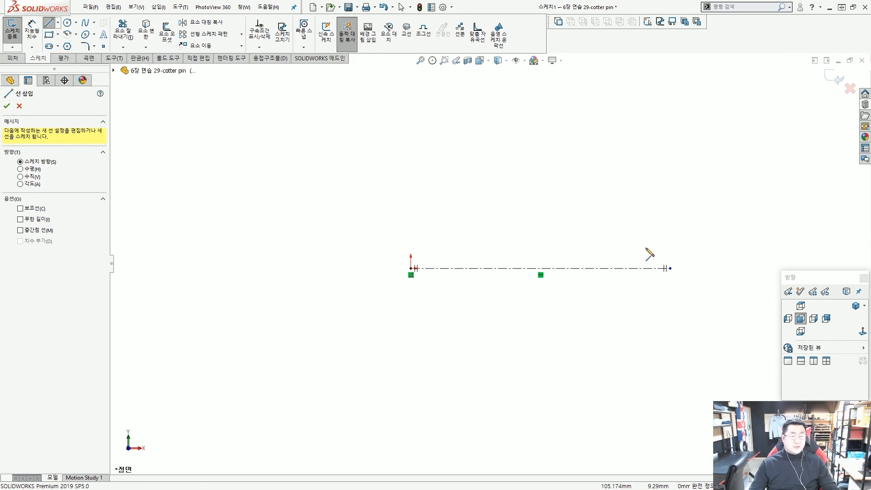
pyautogui.click(658, 254)
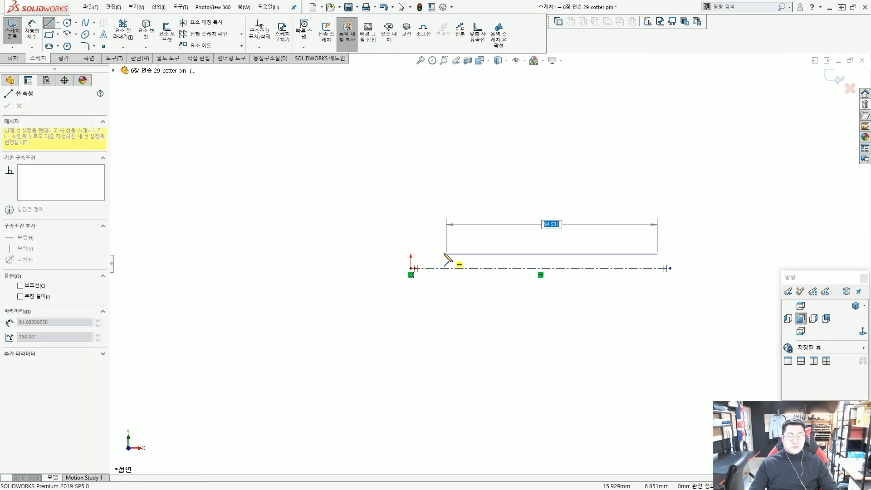
pyautogui.click(421, 254)
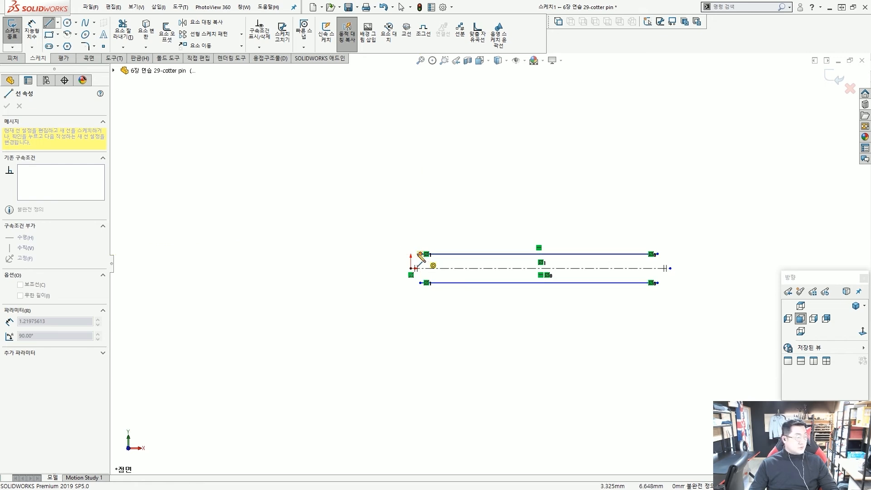
# Draw a tangent arc flaring outward from the upper line's end near the origin with mirroring active, and turn off dynamic mirroring.
pyautogui.click(386, 239)
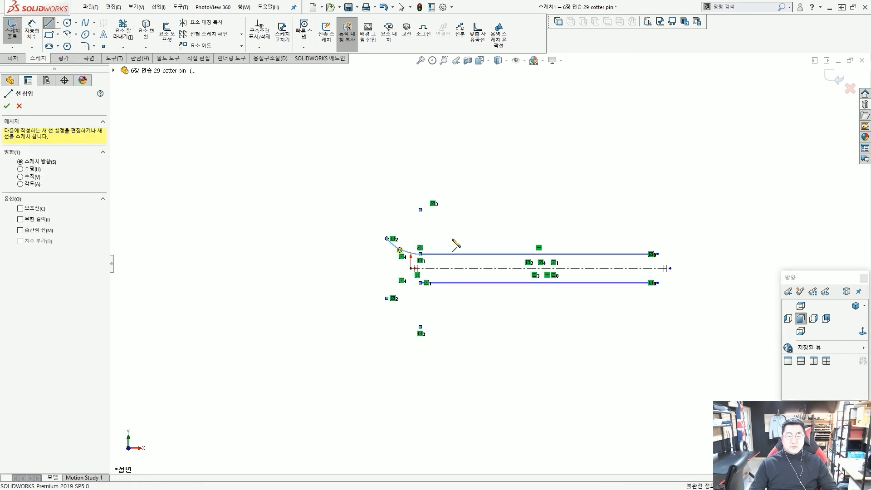
pyautogui.press('Escape')
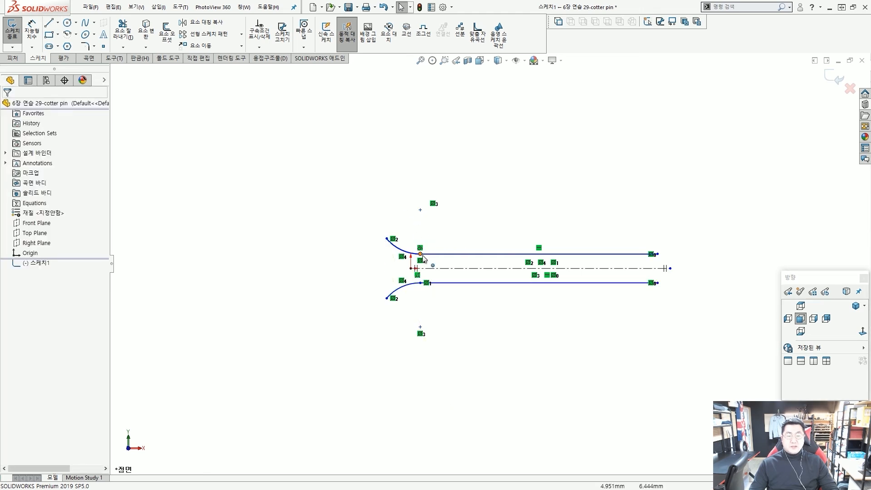
pyautogui.scroll(-3, 425, 284)
pyautogui.scroll(2, 450, 279)
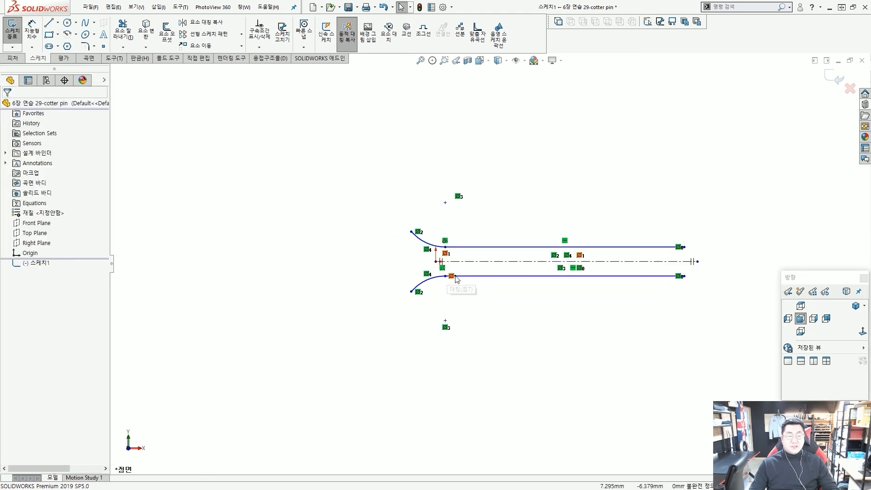
pyautogui.scroll(-1, 496, 289)
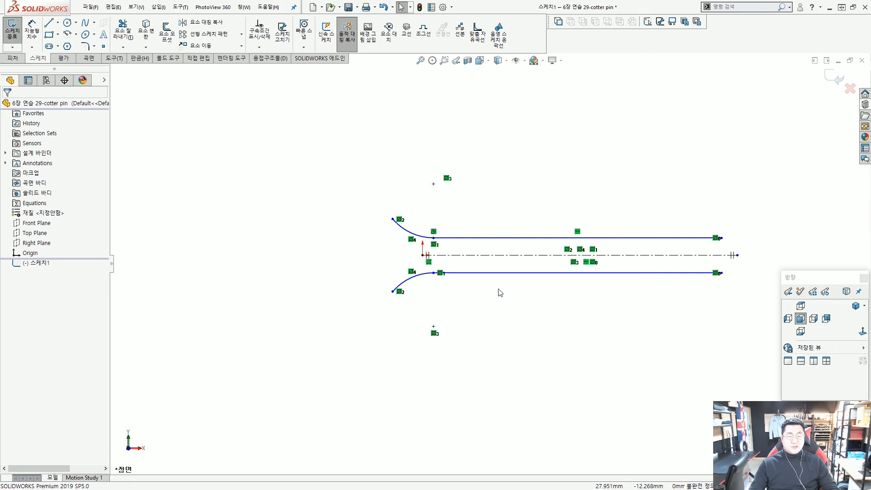
pyautogui.scroll(-1, 500, 292)
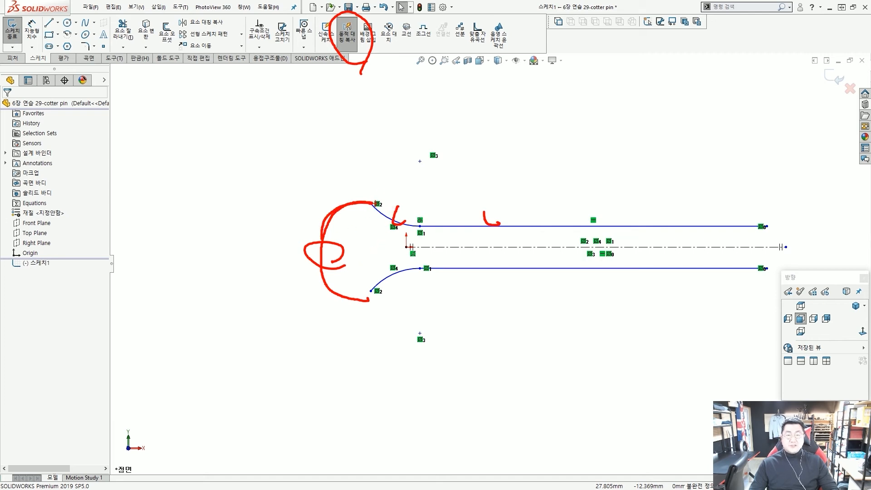
pyautogui.press('Escape')
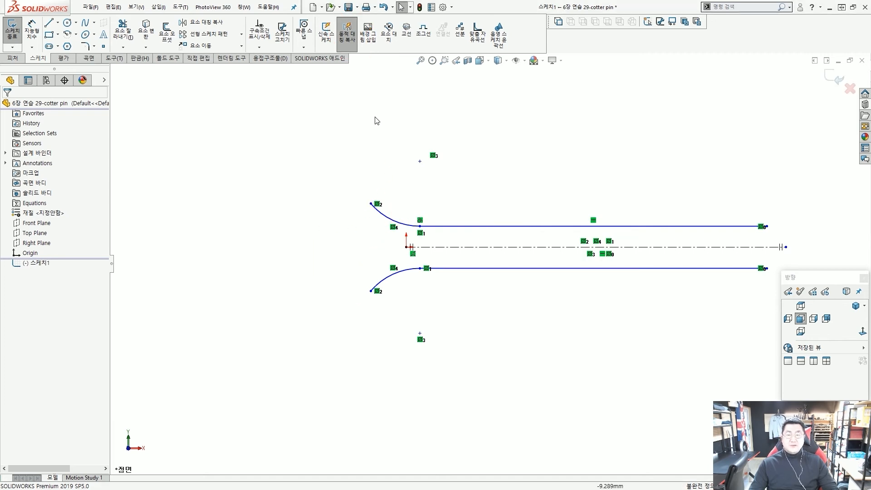
pyautogui.click(347, 42)
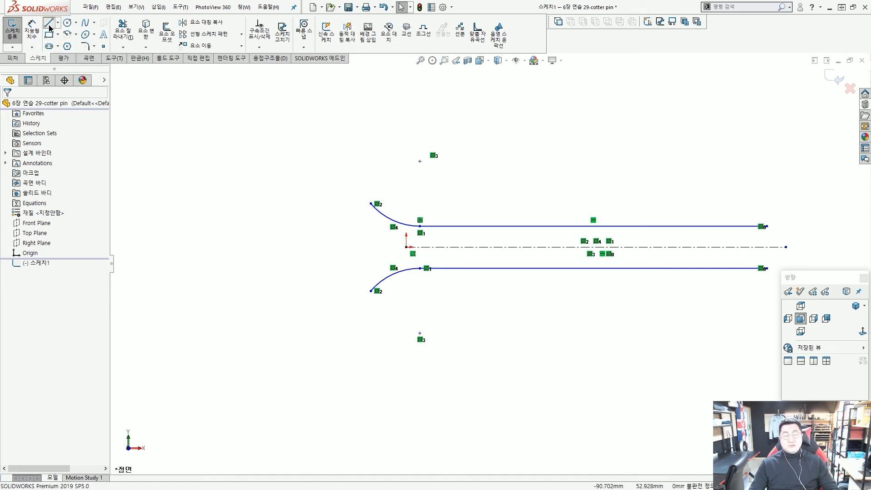
# Sketch a large tangent arc with a radius of about 20.5 mm joining the free ends of the two flared arcs.
pyautogui.press('l')
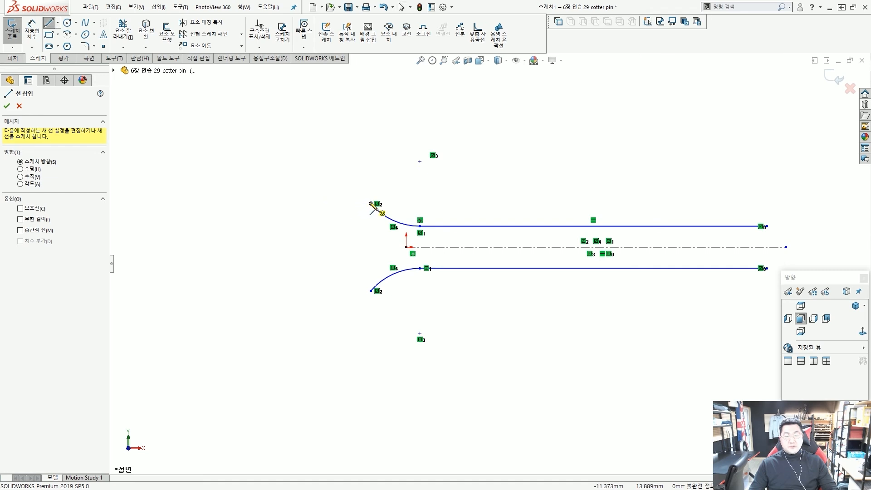
pyautogui.click(371, 204)
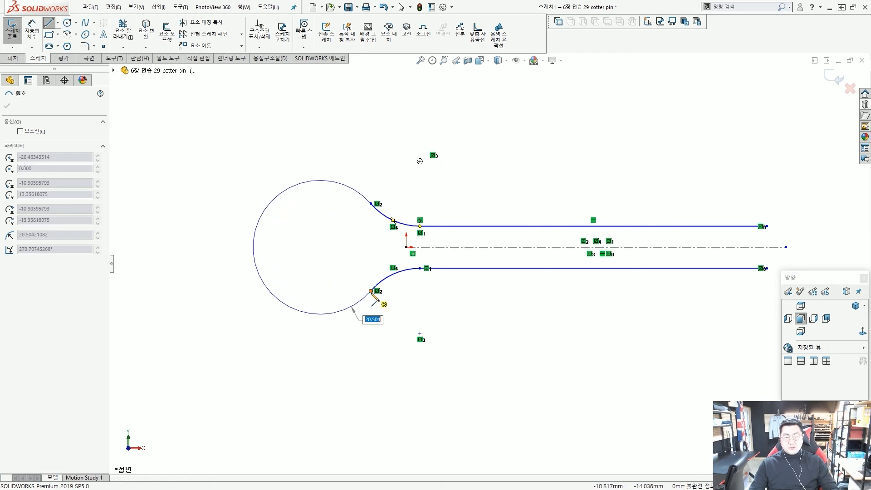
pyautogui.click(372, 291)
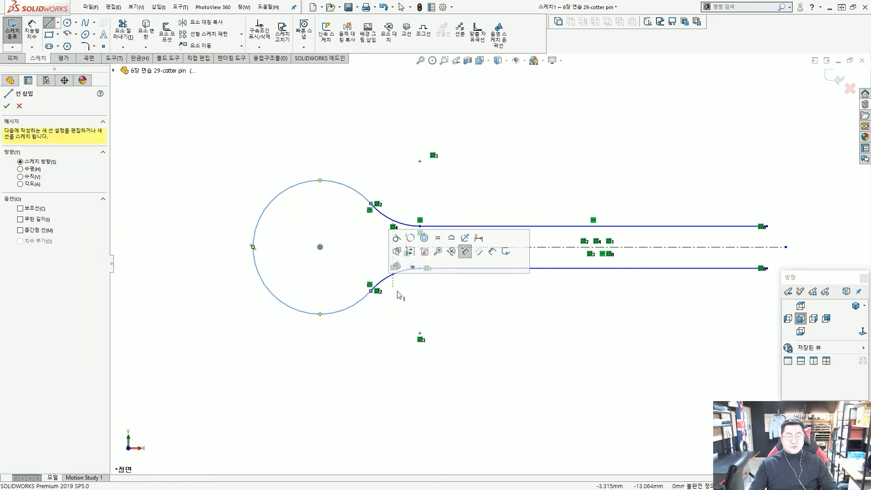
pyautogui.press('Escape')
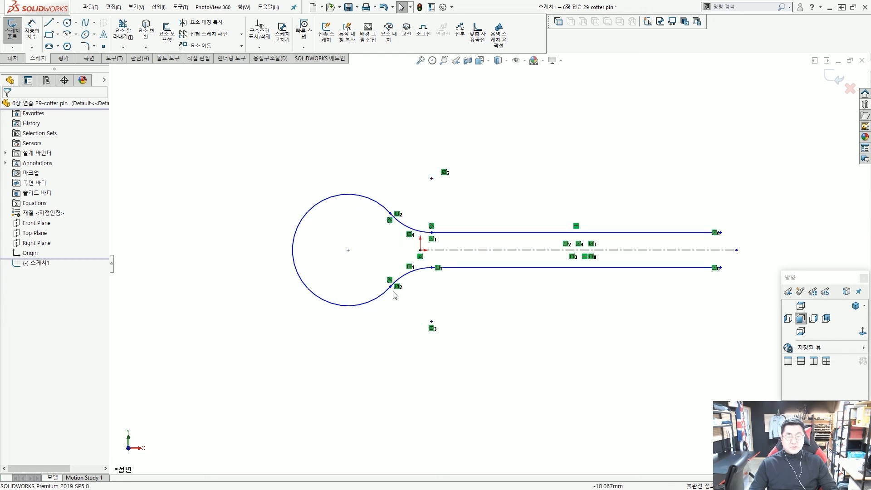
pyautogui.scroll(2, 487, 301)
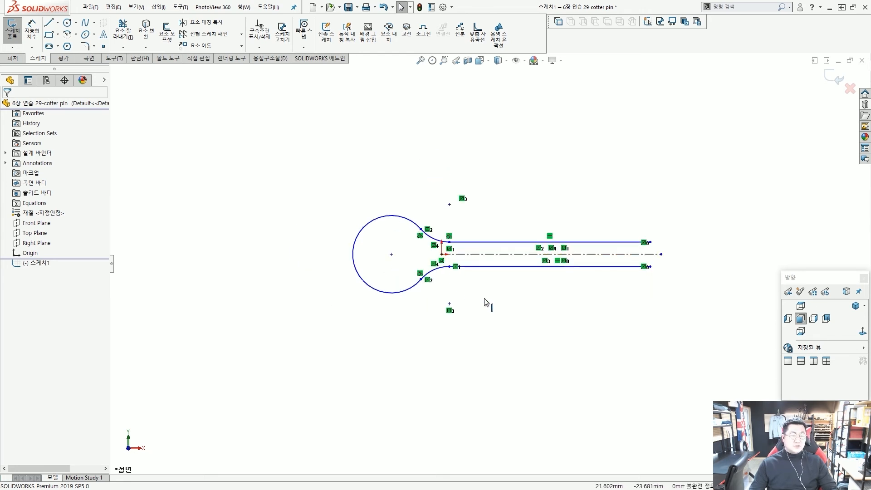
pyautogui.scroll(-1, 494, 298)
pyautogui.scroll(1, 496, 296)
pyautogui.scroll(-1, 531, 288)
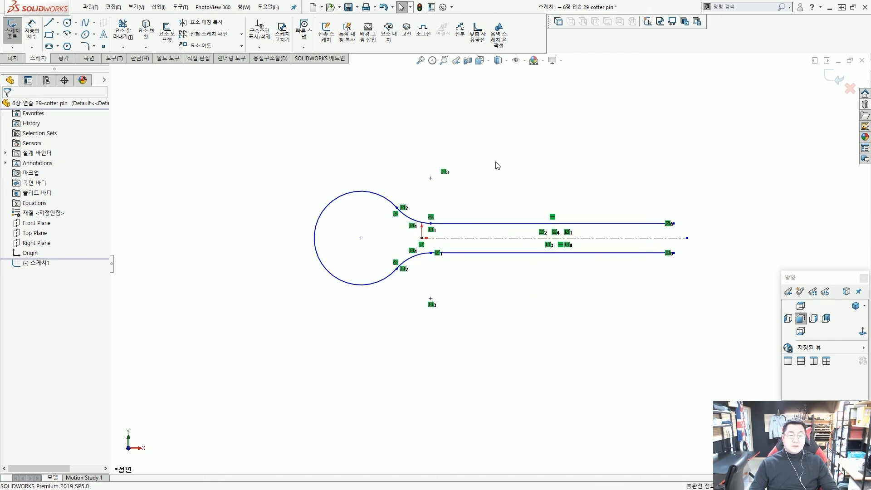
pyautogui.click(31, 31)
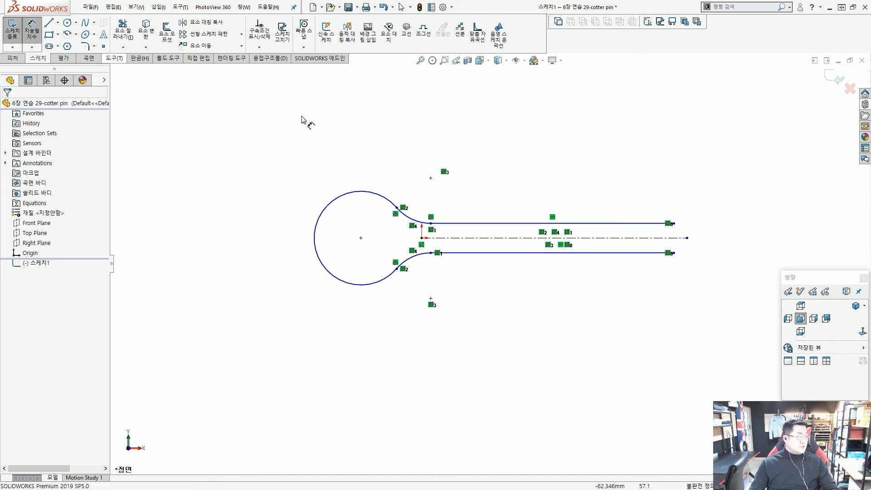
pyautogui.scroll(1, 482, 164)
pyautogui.scroll(-1, 536, 218)
pyautogui.scroll(-1, 538, 252)
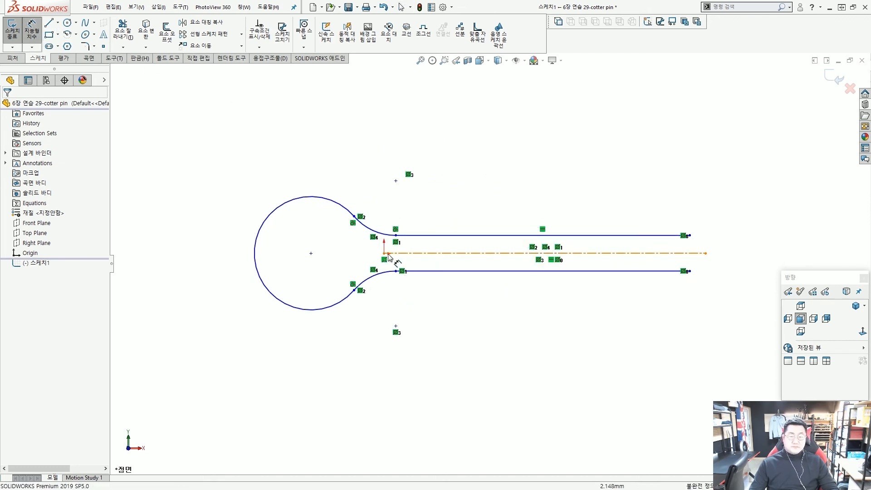
pyautogui.scroll(-2, 394, 278)
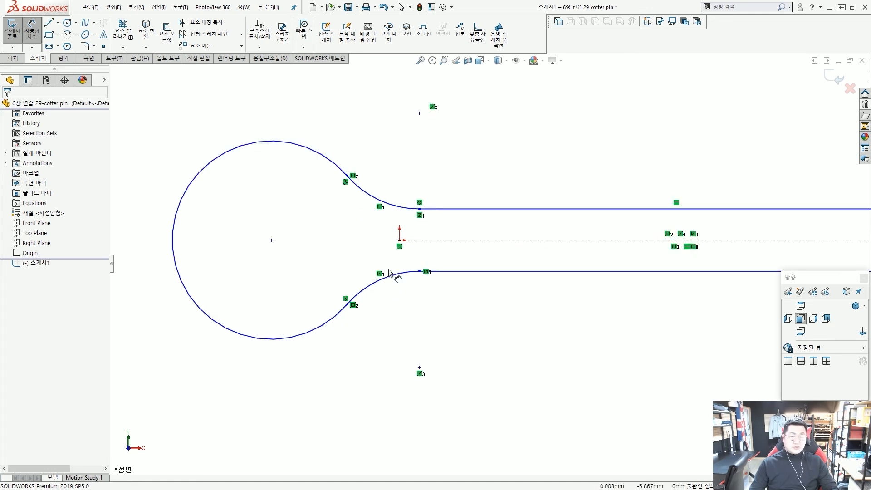
pyautogui.press('Escape')
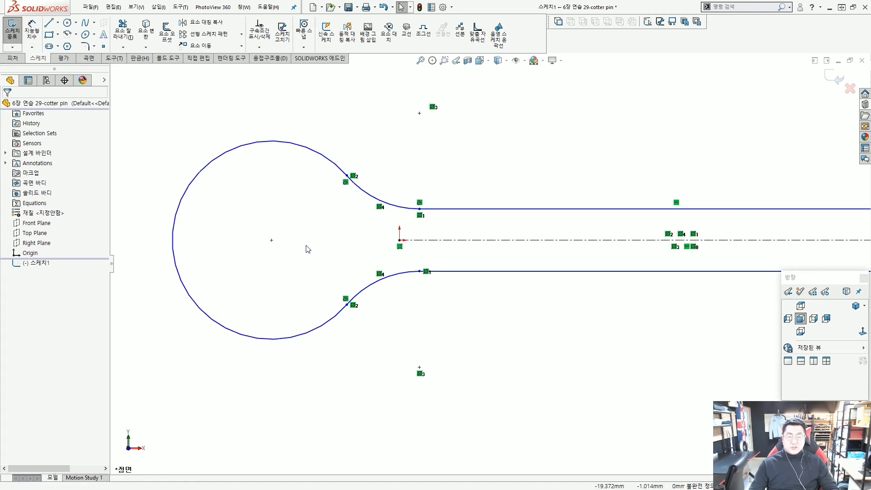
# Move the large arc's center point onto the sketch origin.
pyautogui.scroll(-1, 308, 248)
pyautogui.scroll(-1, 309, 248)
pyautogui.moveTo(304, 244); pyautogui.dragTo(459, 252)
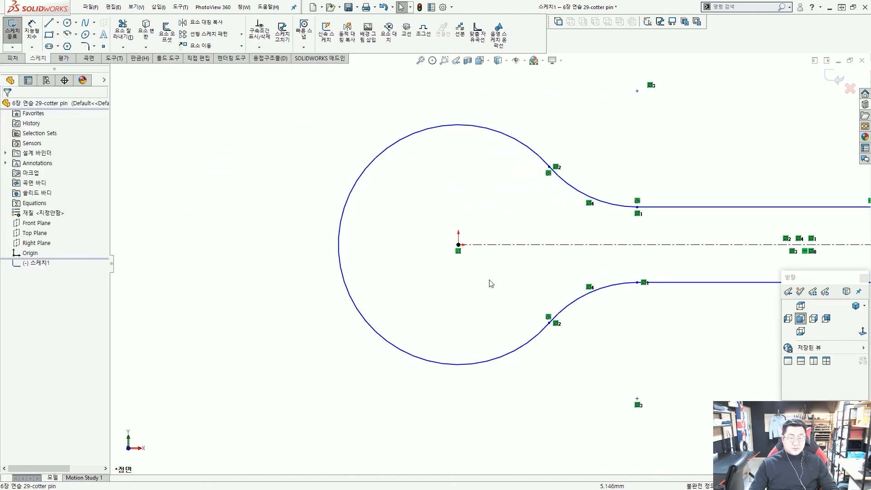
pyautogui.scroll(4, 492, 284)
pyautogui.scroll(-3, 422, 248)
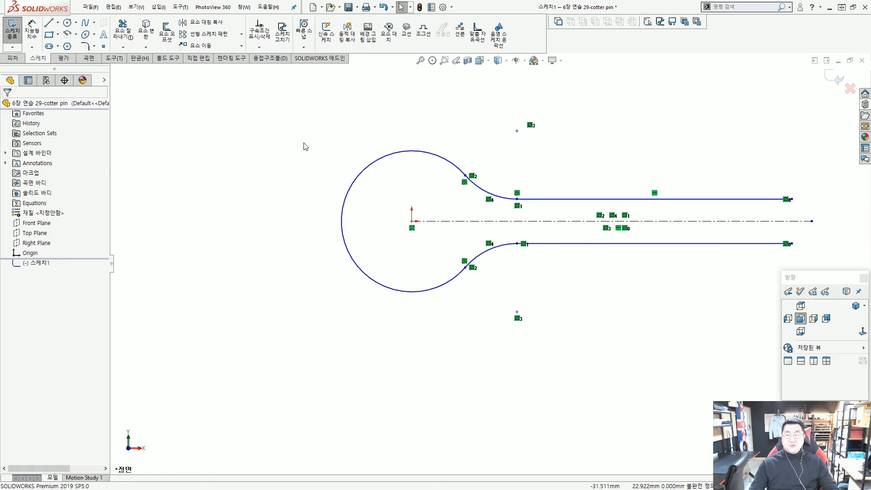
# Dimension the distance from the large arc's center to the end of the lower straight line as 100 mm.
pyautogui.click(33, 34)
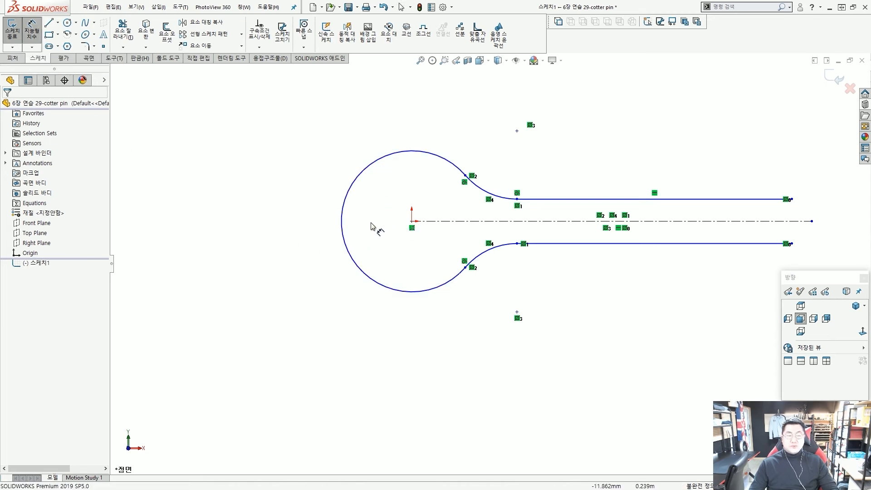
pyautogui.click(353, 261)
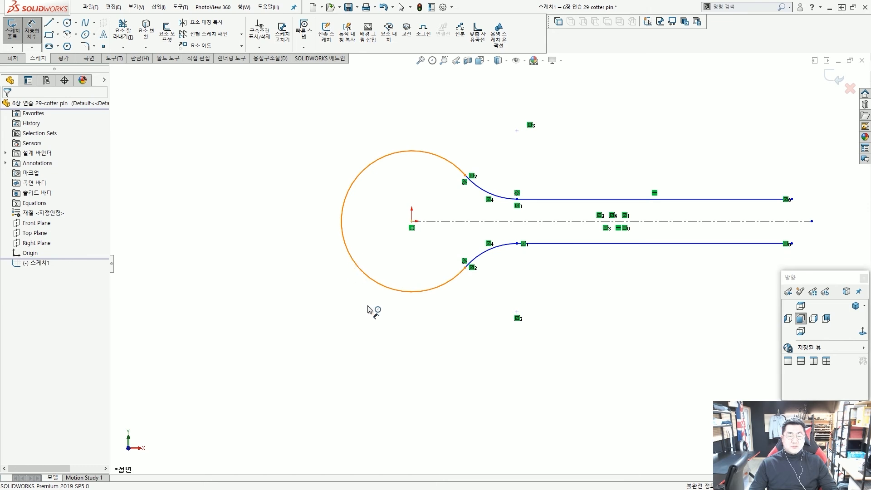
pyautogui.click(793, 244)
pyautogui.scroll(1, 657, 307)
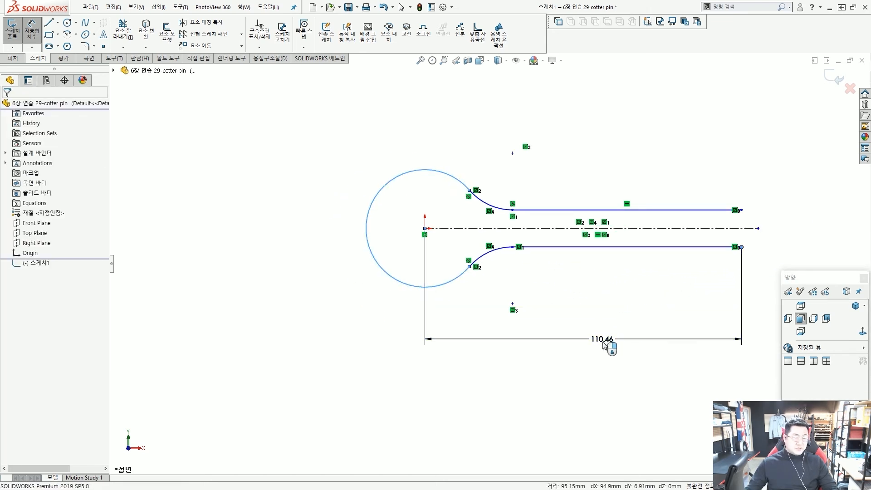
pyautogui.click(607, 345)
pyautogui.write('100')
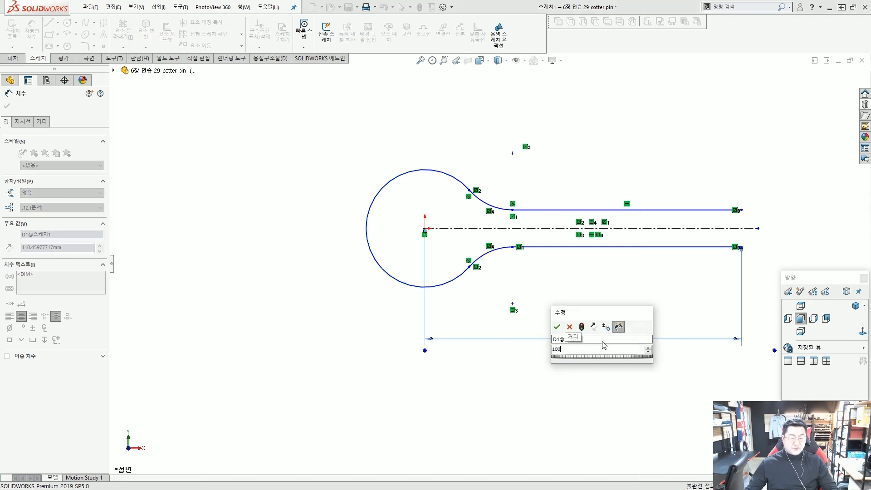
pyautogui.press('Return')
# Dimension the large head arc's radius as 5 mm.
pyautogui.click(421, 155)
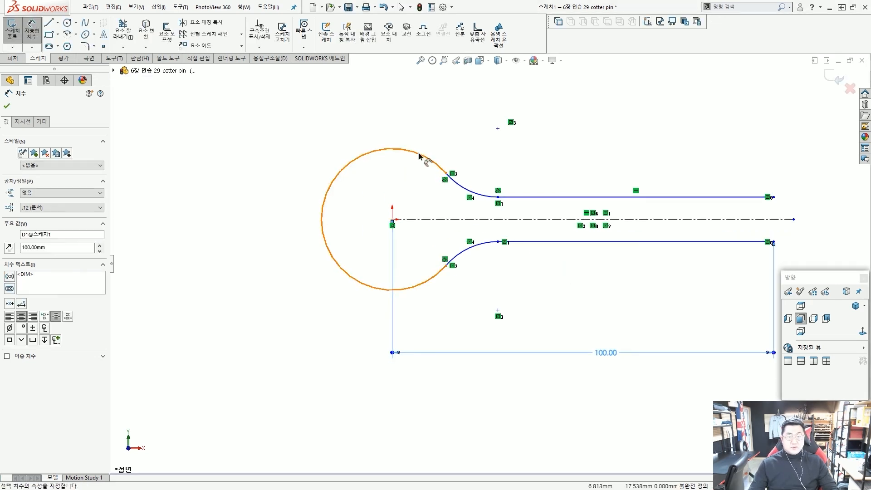
pyautogui.click(316, 115)
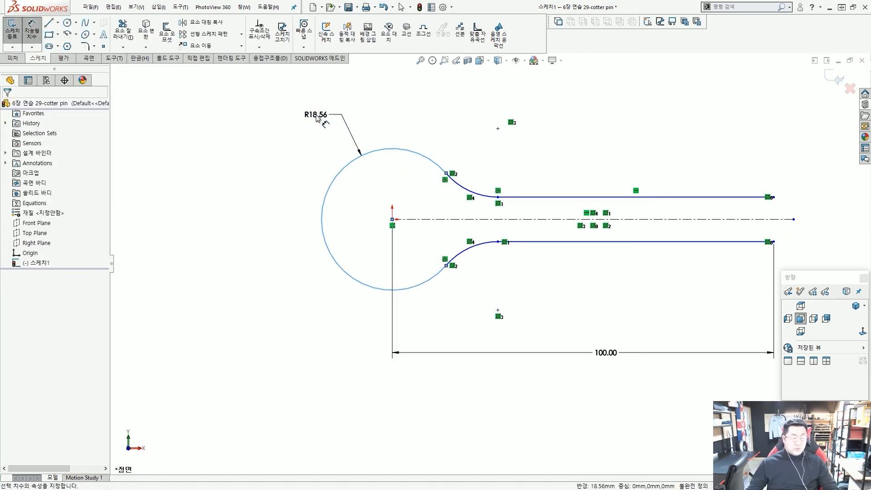
pyautogui.write('5')
pyautogui.press('Return')
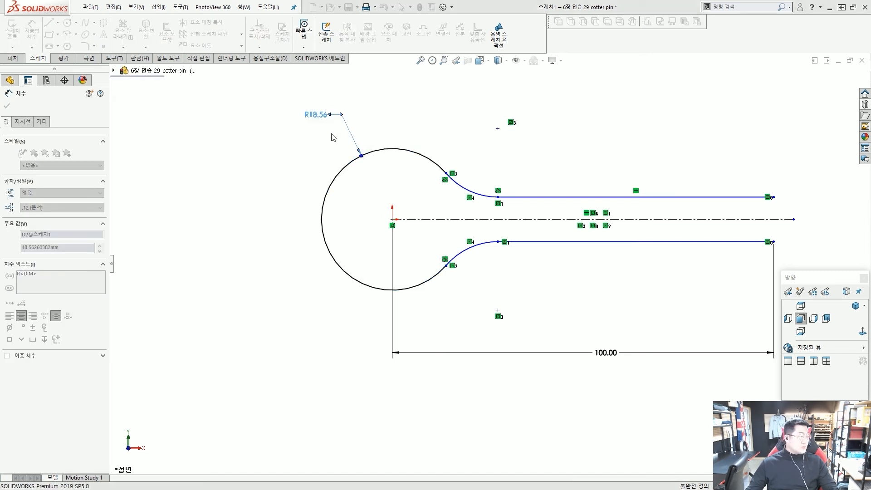
pyautogui.scroll(-2, 443, 222)
pyautogui.scroll(-1, 442, 223)
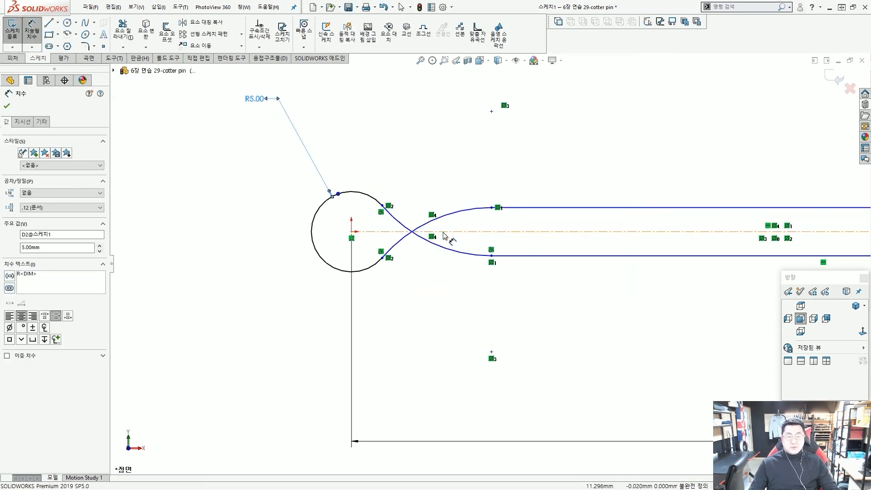
pyautogui.press('Escape')
# Reposition the joint between the straight line and its connecting arc above the centerline to uncross the two mirrored arcs.
pyautogui.scroll(-2, 500, 233)
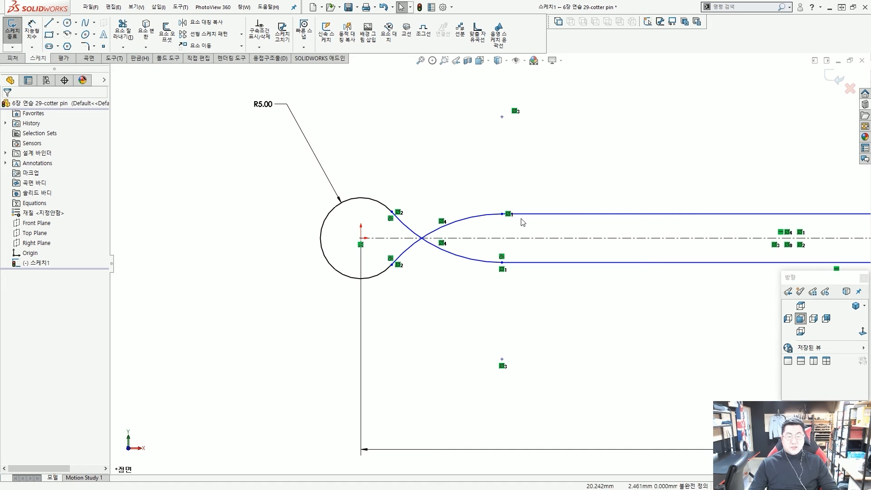
pyautogui.scroll(2, 394, 267)
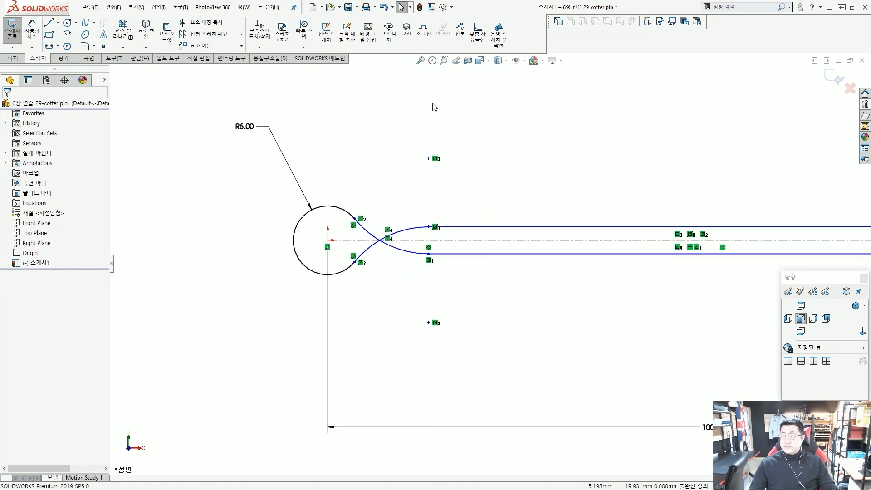
pyautogui.scroll(-1, 439, 264)
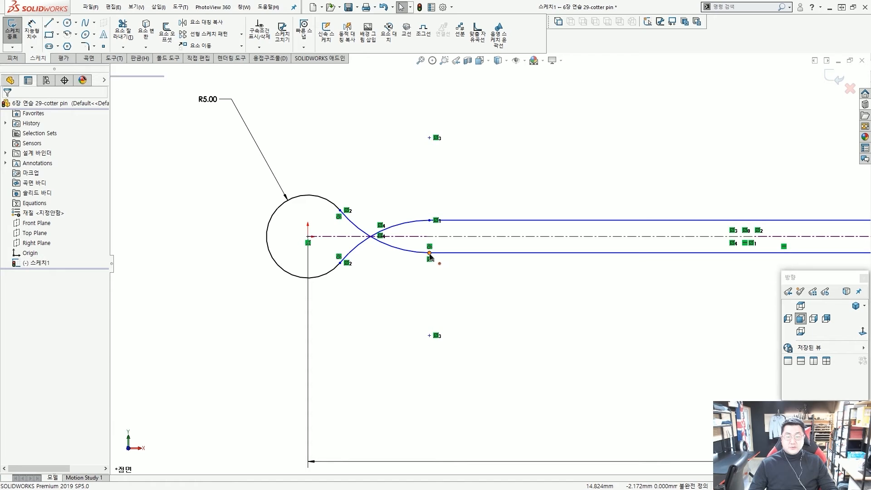
pyautogui.moveTo(430, 253)
pyautogui.mouseDown()
pyautogui.moveTo(428, 227)
pyautogui.moveTo(406, 224)
pyautogui.mouseUp()
pyautogui.click(465, 282)
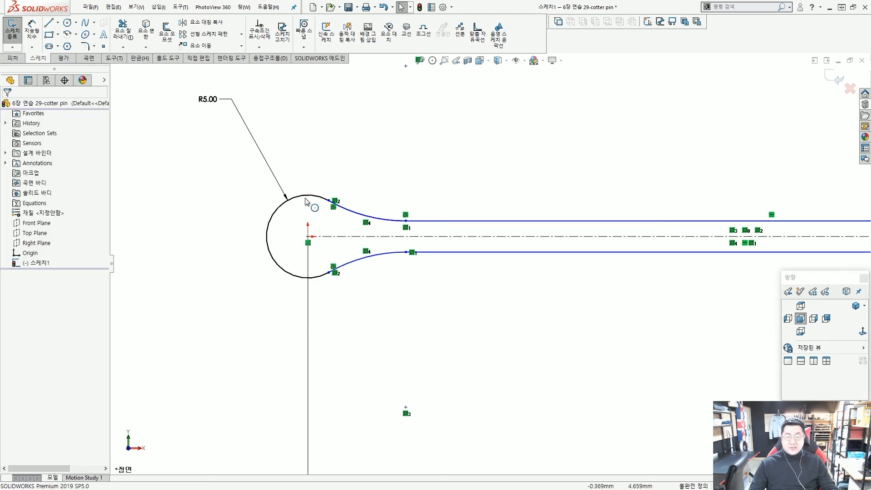
# Dimension the upper connecting arc between the head and the straight line with a 10 mm radius.
pyautogui.scroll(3, 468, 227)
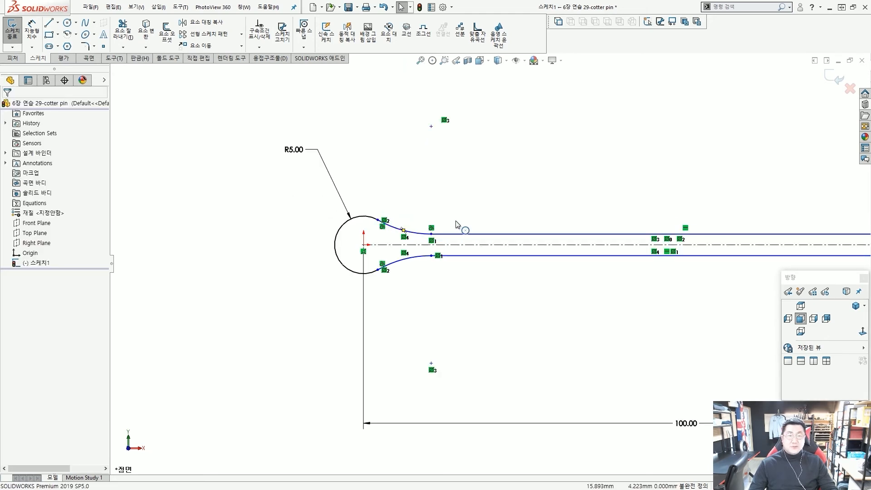
pyautogui.scroll(-1, 513, 237)
pyautogui.scroll(1, 527, 254)
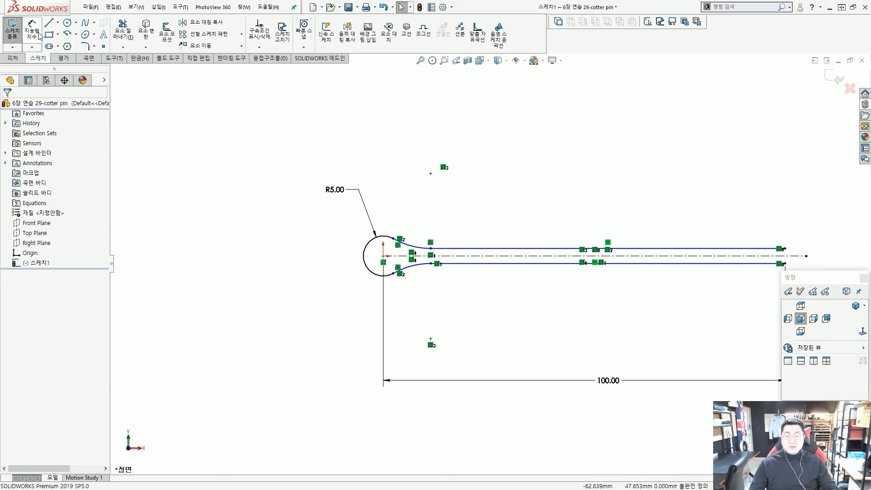
pyautogui.click(31, 32)
pyautogui.scroll(-3, 551, 249)
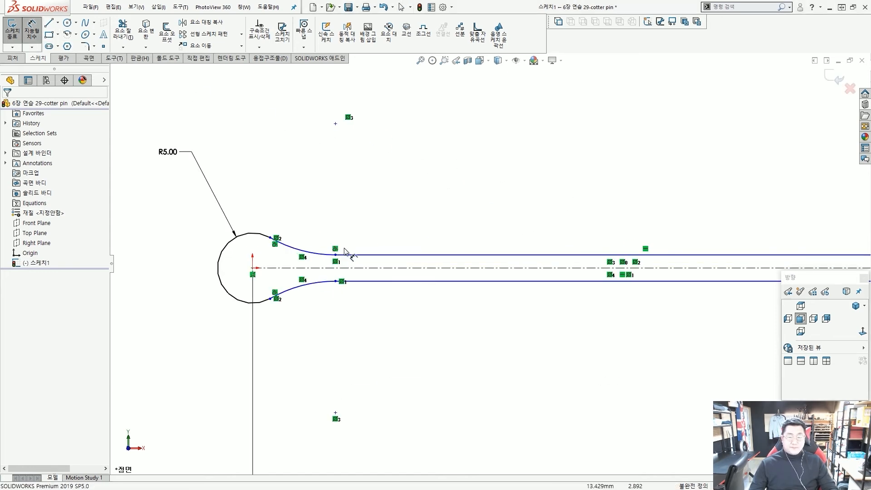
pyautogui.click(320, 252)
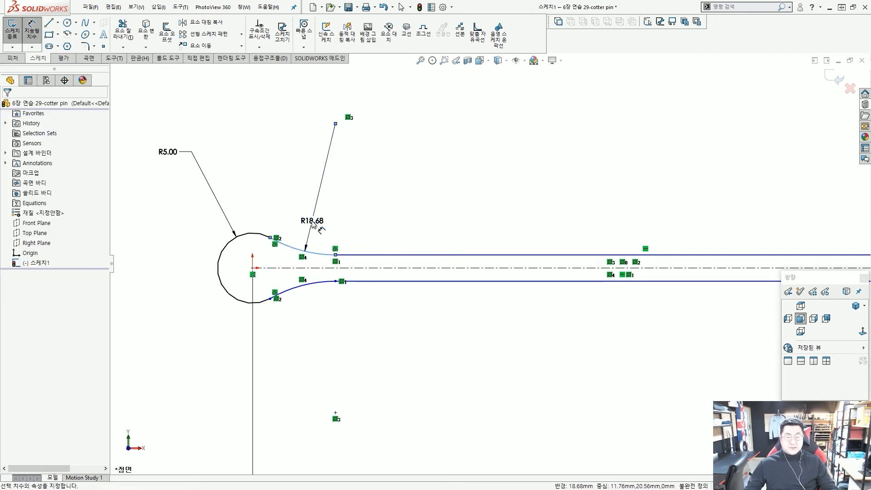
pyautogui.click(312, 224)
pyautogui.write('10')
pyautogui.press('Return')
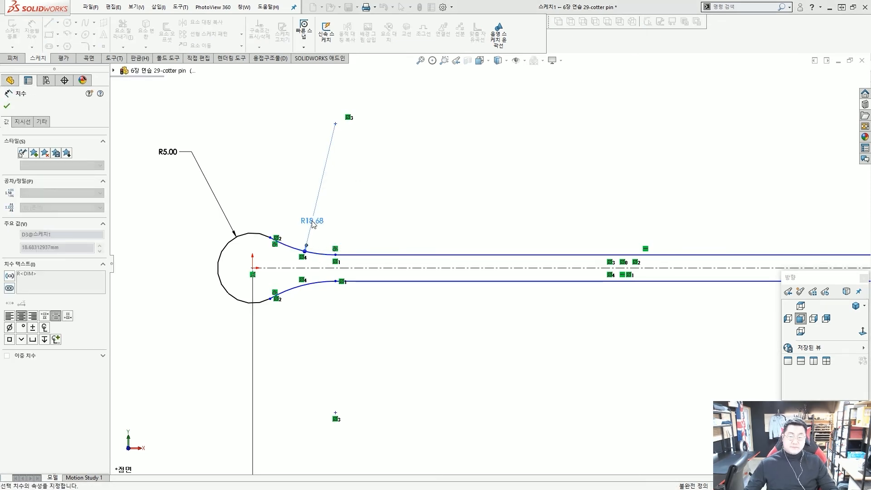
# Dimension the spacing between the two long parallel lines as 2.5 mm.
pyautogui.scroll(7, 472, 217)
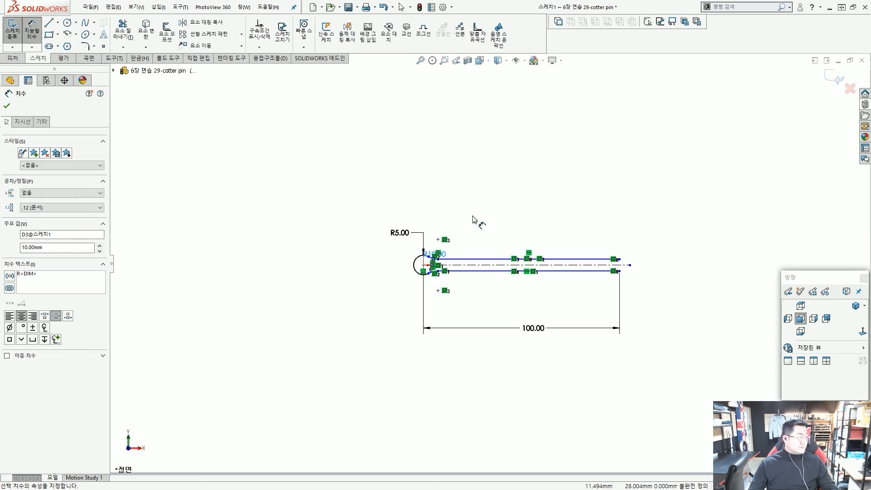
pyautogui.scroll(-4, 571, 269)
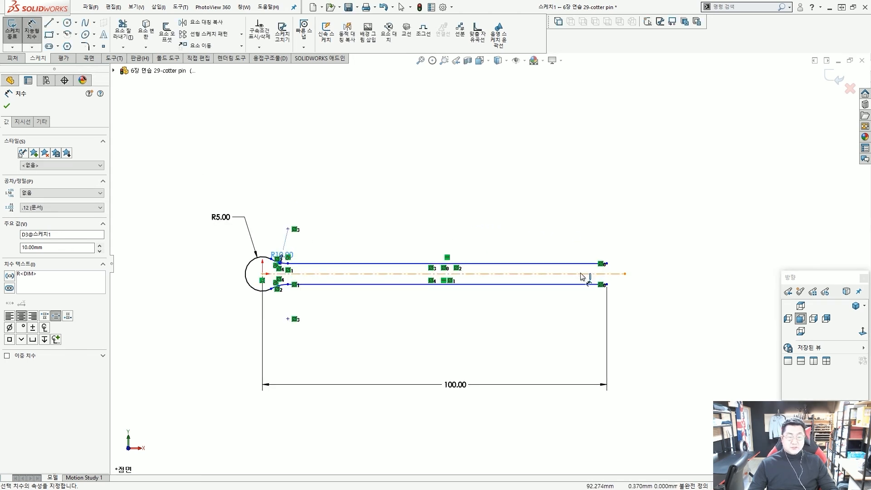
pyautogui.scroll(-2, 587, 264)
pyautogui.click(590, 255)
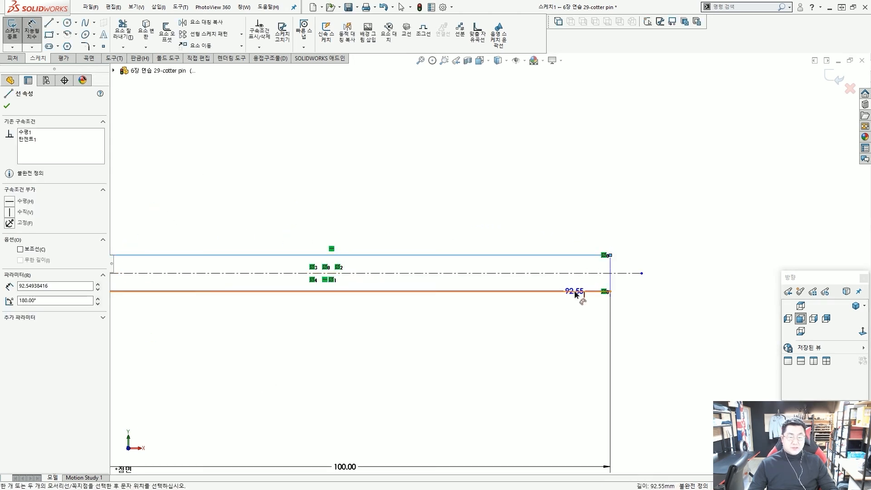
pyautogui.click(579, 292)
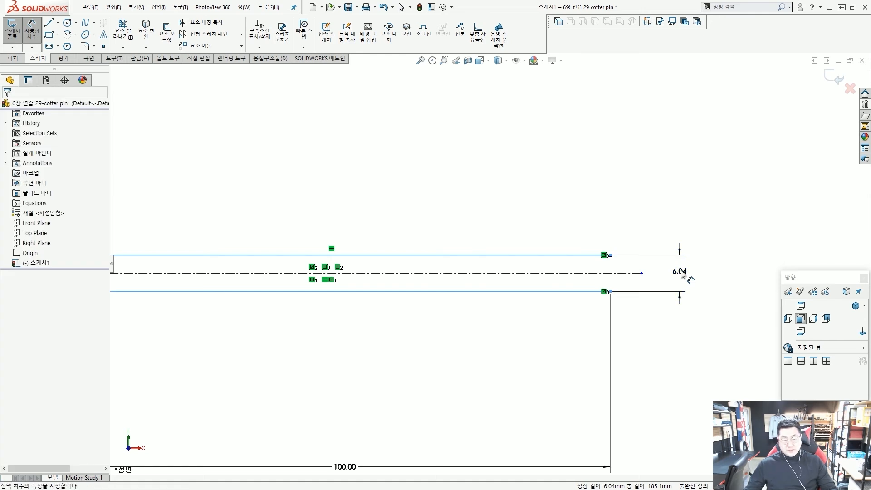
pyautogui.click(681, 275)
pyautogui.write('2.5')
pyautogui.press('Return')
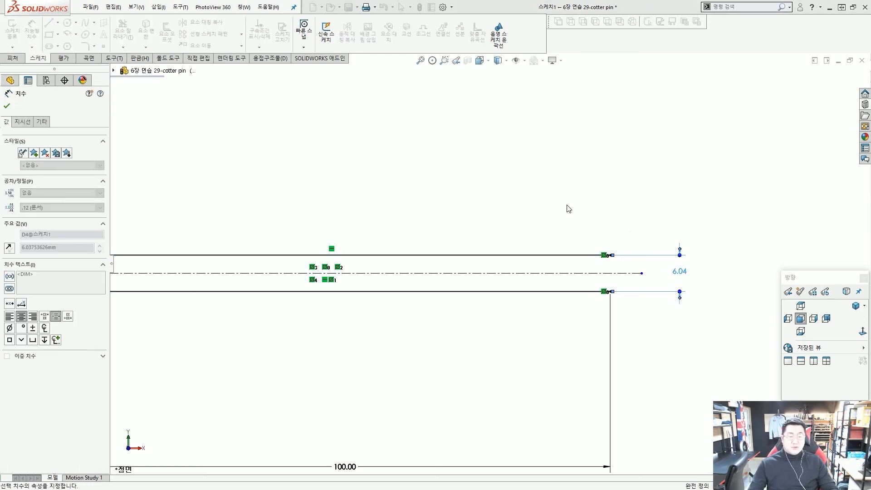
pyautogui.press('f')
pyautogui.press('Escape')
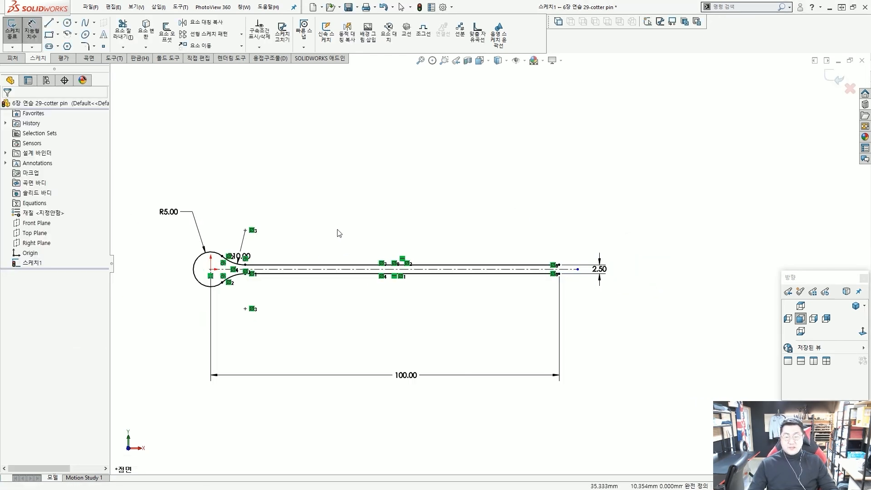
# Exit the completed path sketch and clear its selection.
pyautogui.scroll(2, 337, 203)
pyautogui.scroll(-1, 326, 226)
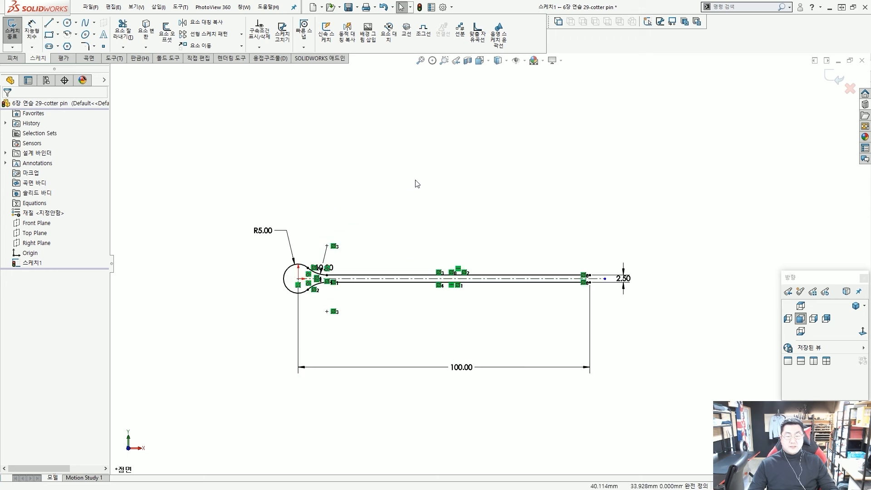
pyautogui.hotkey('ctrl', 'b')
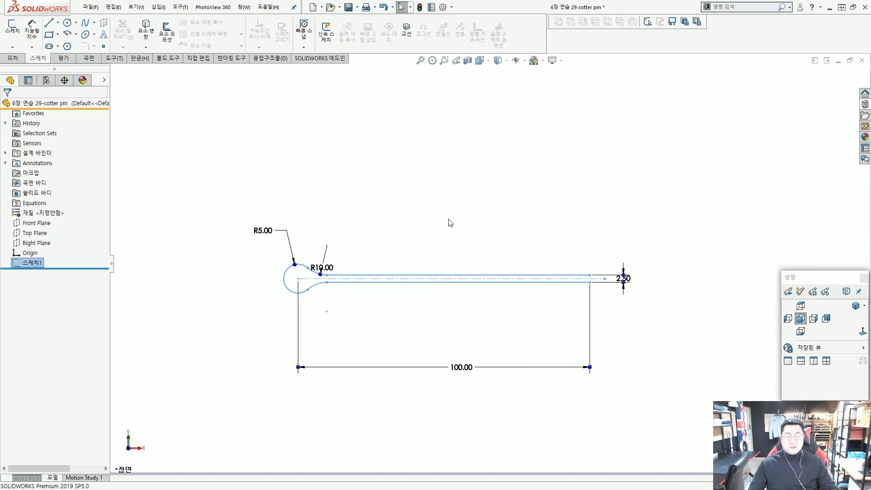
pyautogui.moveTo(475, 245); pyautogui.dragTo(461, 241, button='middle')
pyautogui.click(461, 241)
pyautogui.scroll(-2, 589, 282)
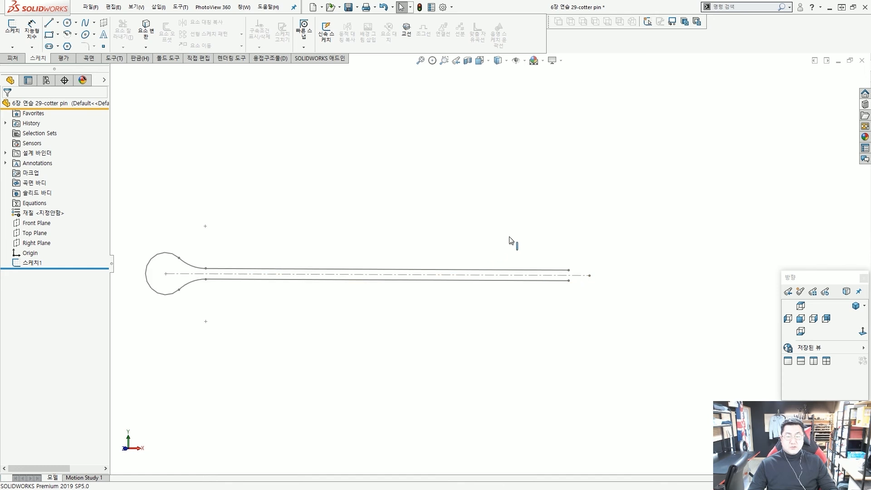
# Examine the free end of the upper leg and the default planes for a suitable profile sketch plane.
pyautogui.scroll(2, 510, 237)
pyautogui.scroll(-2, 524, 257)
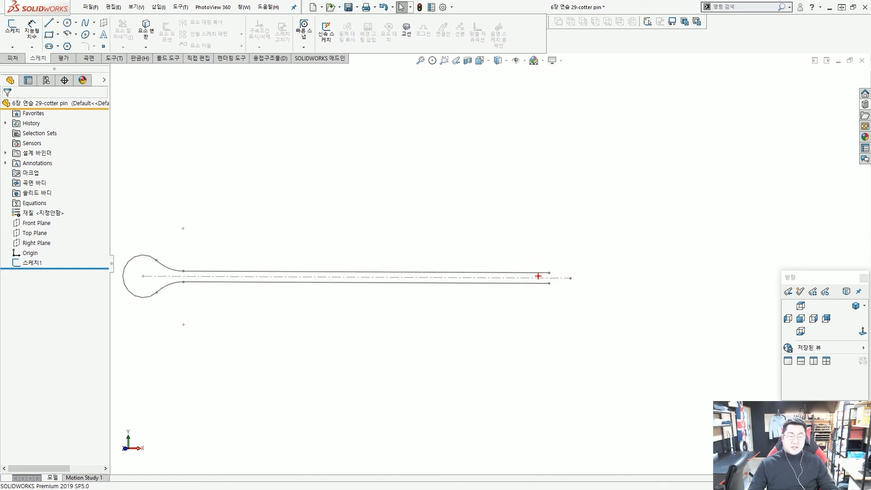
pyautogui.moveTo(519, 252); pyautogui.dragTo(544, 272)
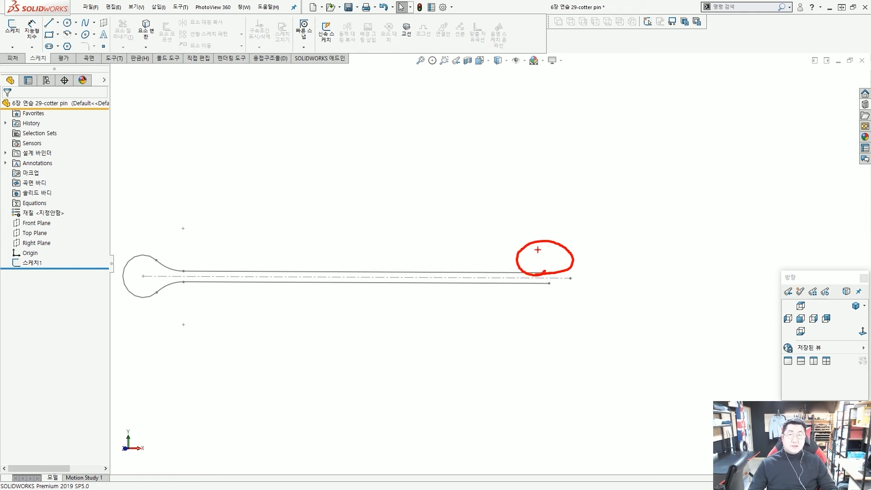
pyautogui.press('Escape')
pyautogui.scroll(2, 529, 250)
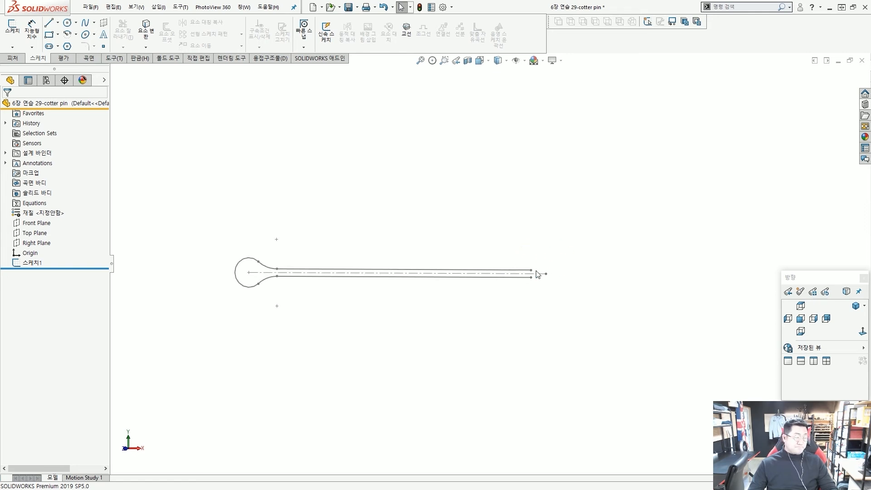
pyautogui.scroll(-3, 537, 274)
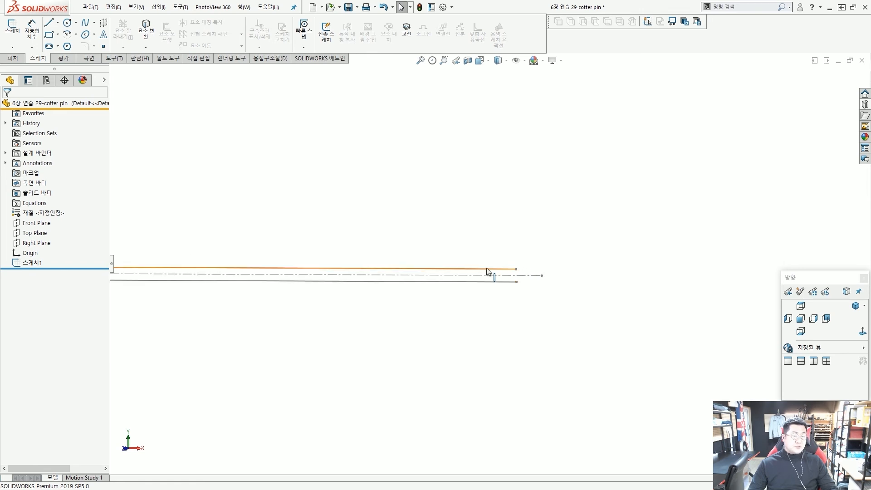
pyautogui.moveTo(517, 269)
pyautogui.mouseDown()
pyautogui.moveTo(492, 267)
pyautogui.moveTo(512, 266)
pyautogui.mouseUp()
pyautogui.press('Escape')
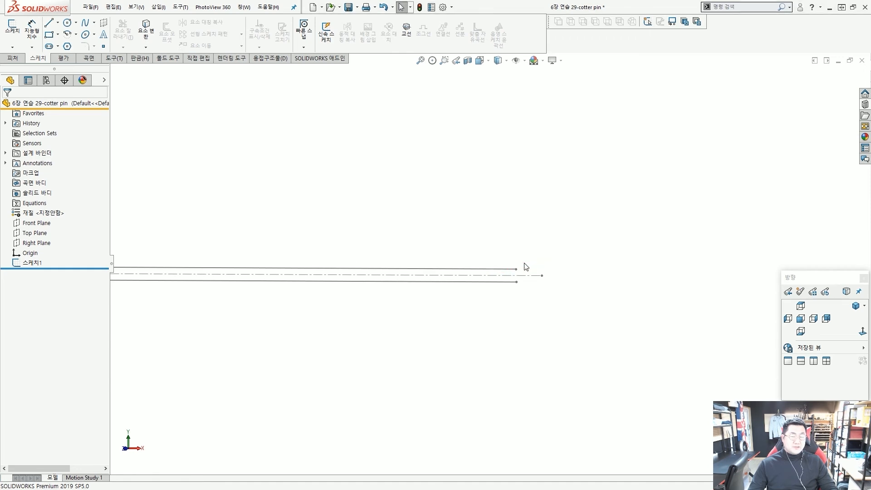
pyautogui.scroll(1, 163, 145)
pyautogui.click(41, 223)
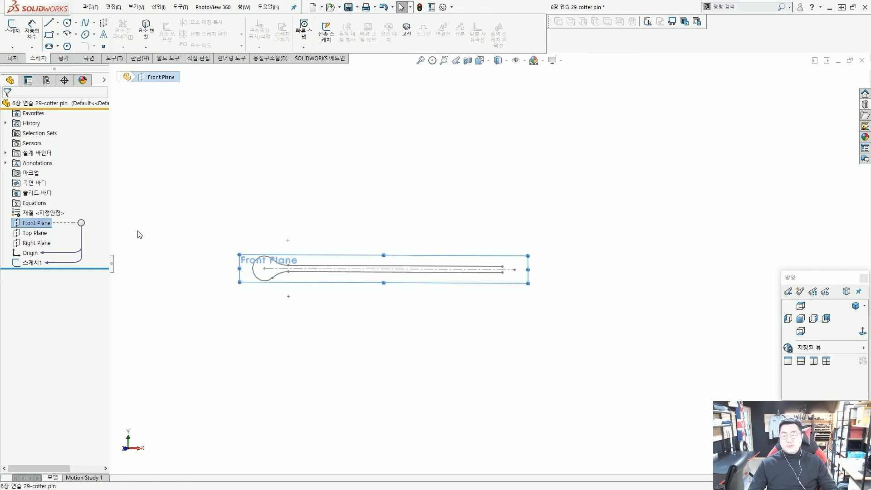
pyautogui.click(37, 233)
pyautogui.click(37, 243)
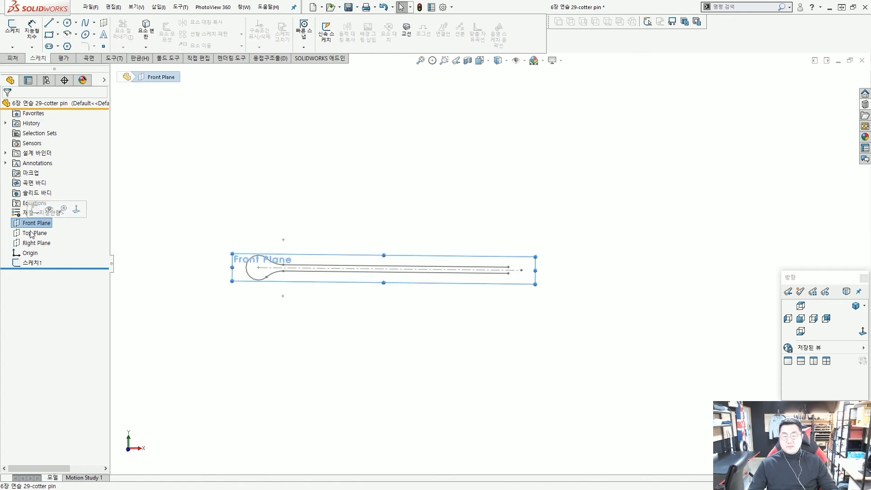
pyautogui.moveTo(511, 281); pyautogui.dragTo(482, 288, button='middle')
pyautogui.click(465, 262)
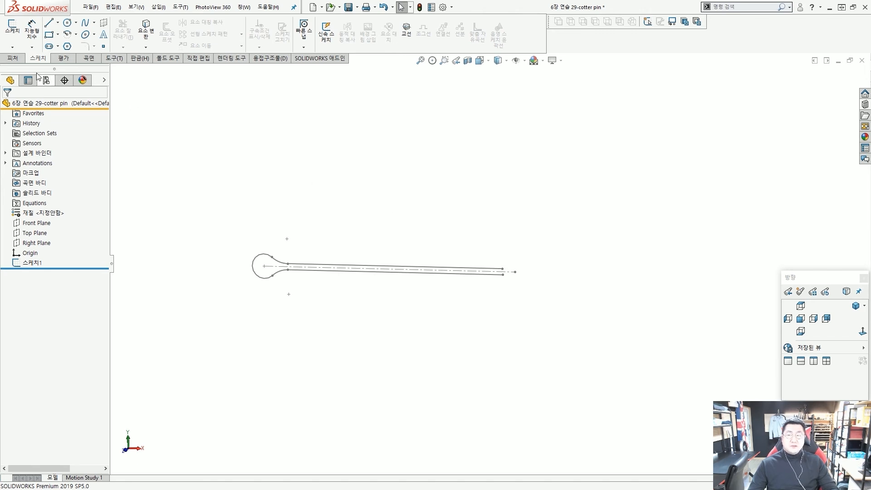
# Create a reference plane perpendicular to the upper leg line and passing through its free endpoint.
pyautogui.click(14, 60)
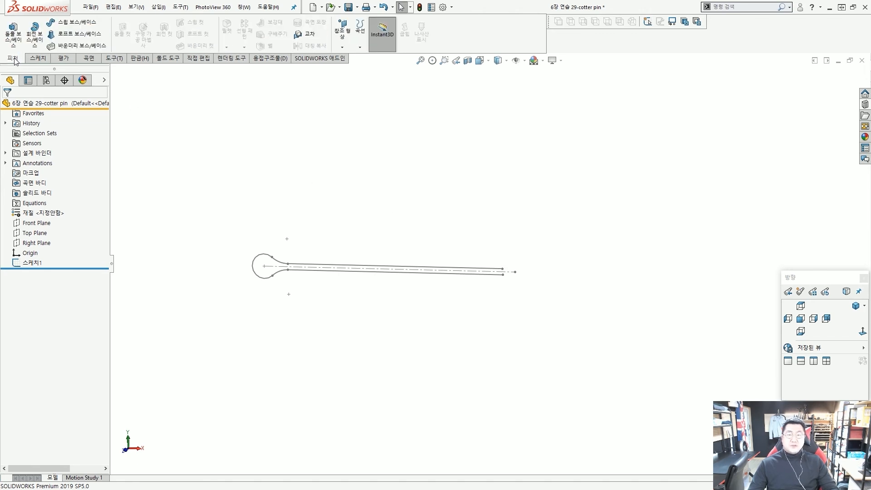
pyautogui.click(344, 39)
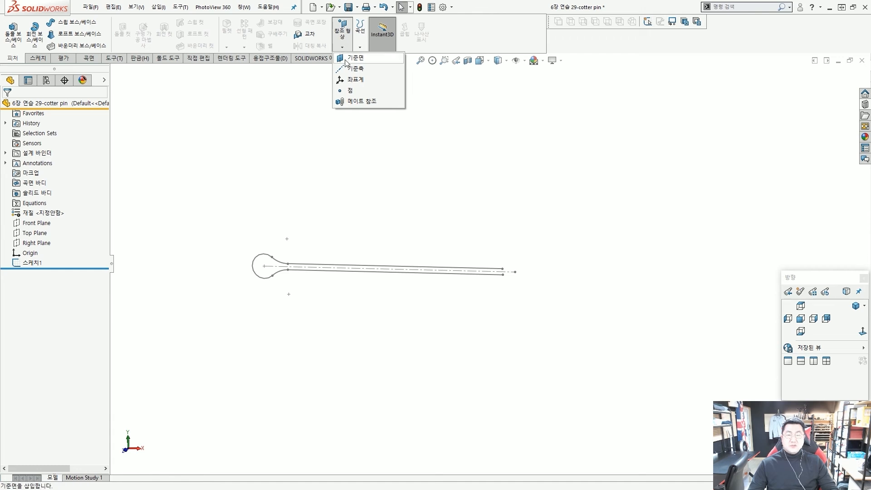
pyautogui.click(348, 61)
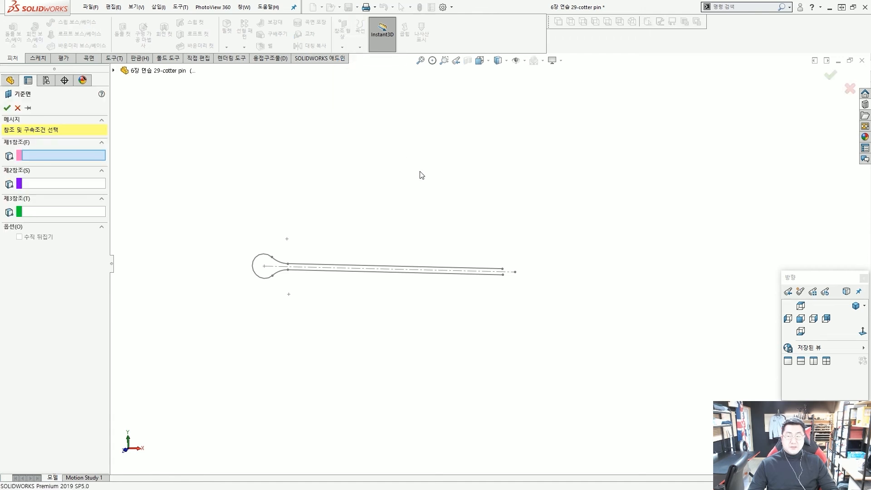
pyautogui.scroll(-1, 498, 277)
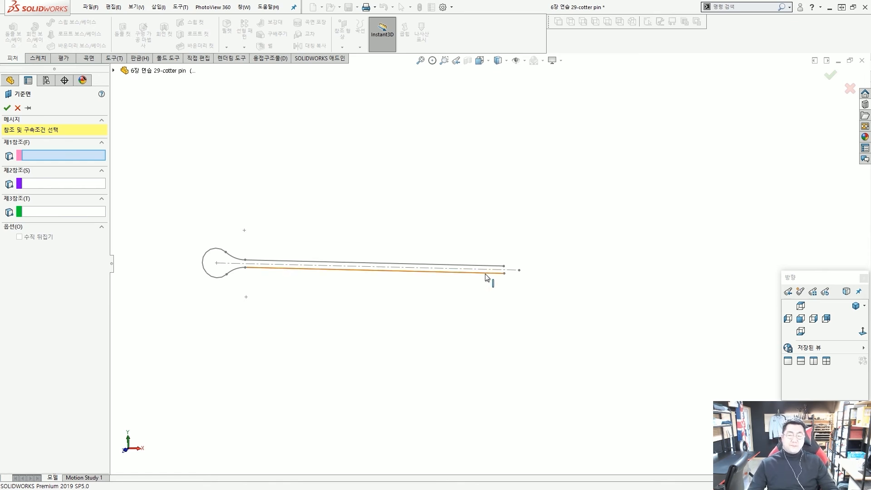
pyautogui.scroll(-5, 486, 276)
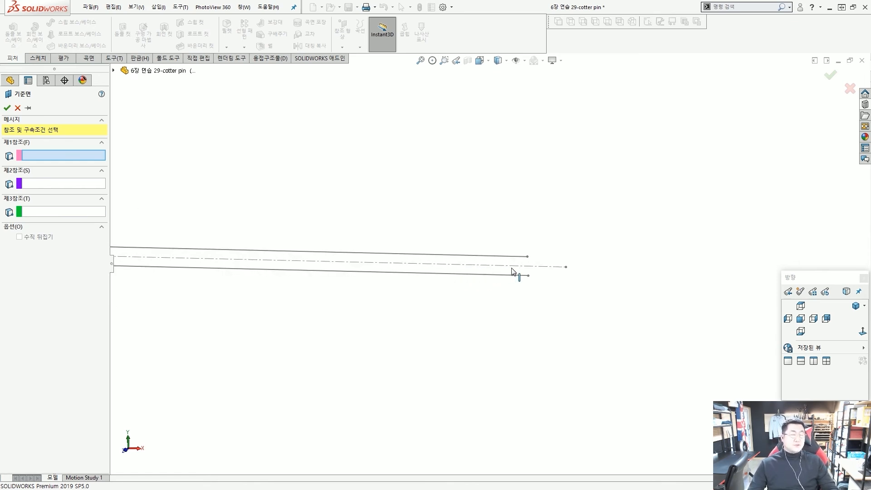
pyautogui.scroll(-2, 518, 267)
pyautogui.click(511, 253)
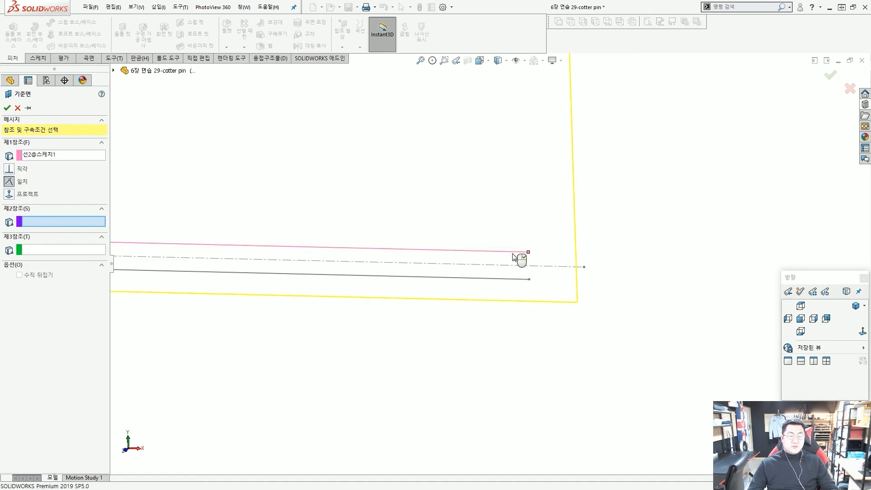
pyautogui.click(529, 252)
pyautogui.rightClick(528, 253)
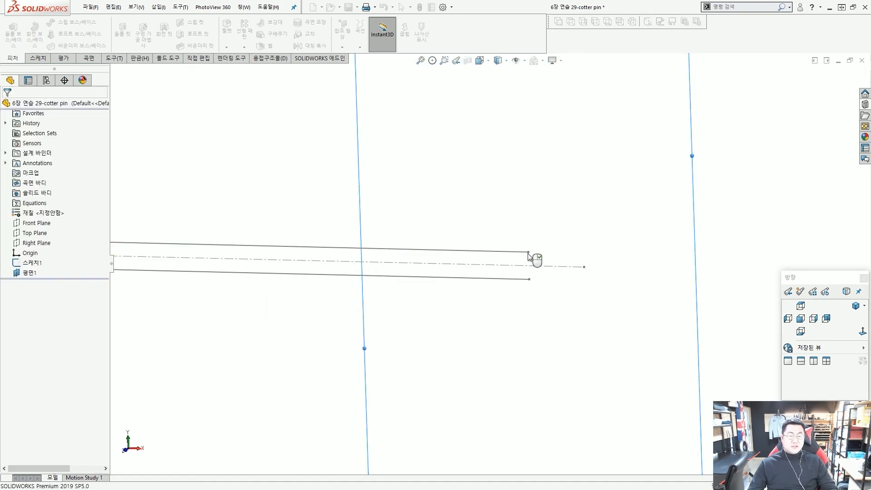
# Start a new sketch on the reference plane at the end of the upper leg.
pyautogui.moveTo(527, 254); pyautogui.dragTo(488, 254, button='middle')
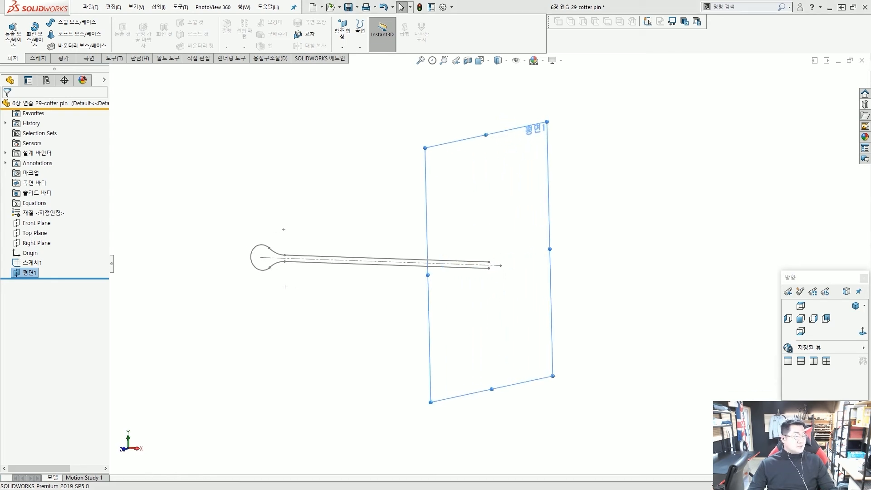
pyautogui.click(632, 165)
pyautogui.click(515, 157)
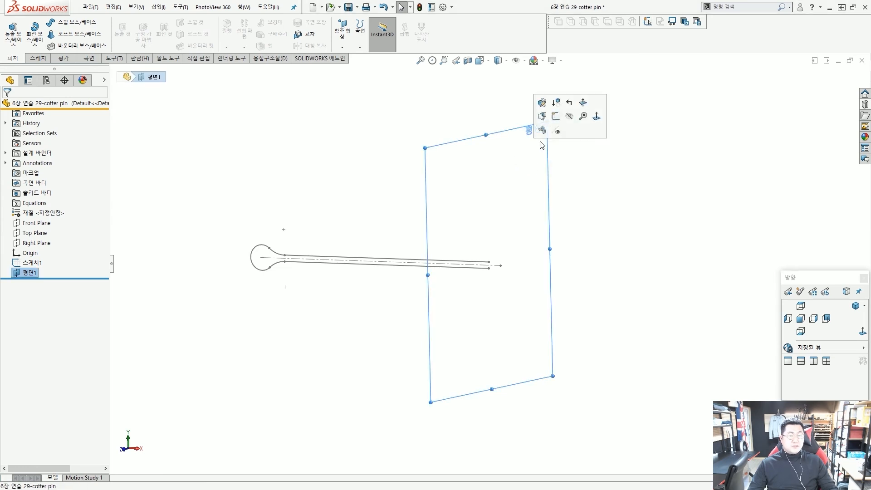
pyautogui.click(557, 120)
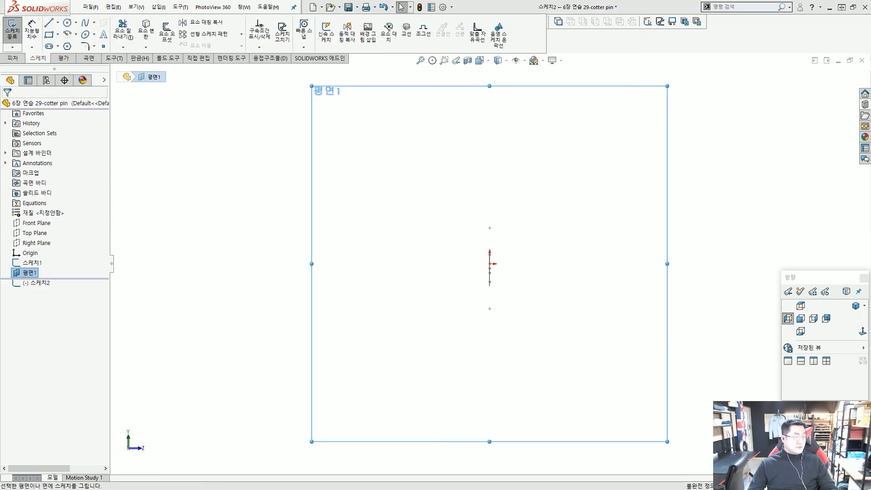
pyautogui.click(744, 224)
pyautogui.scroll(-7, 496, 257)
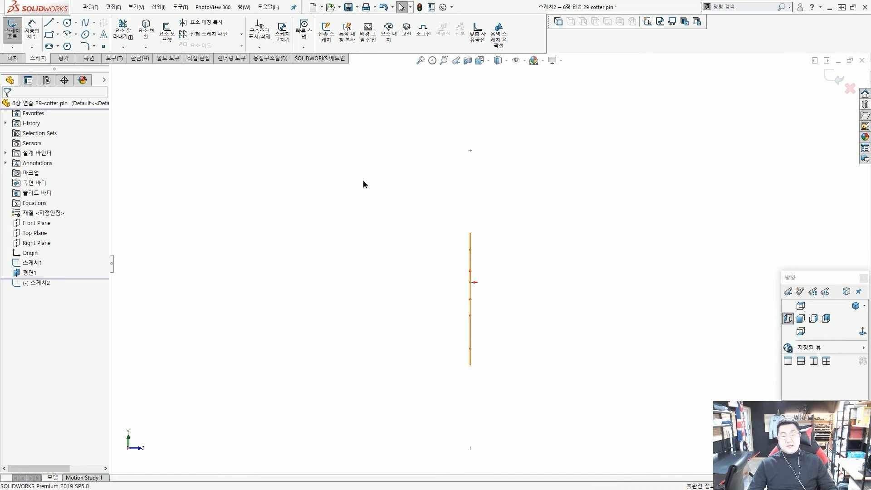
# Sketch a horizontal midpoint line with a half-length of about 2.5 mm, above and to the right of the origin.
pyautogui.click(58, 23)
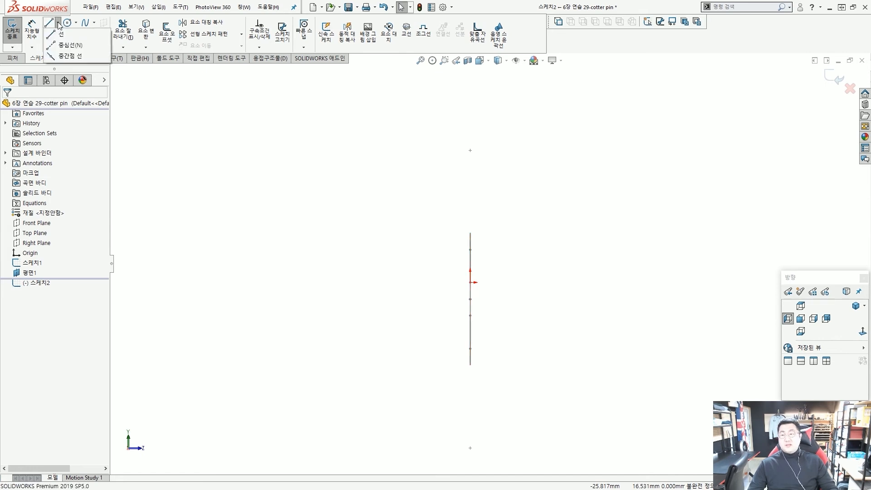
pyautogui.click(64, 56)
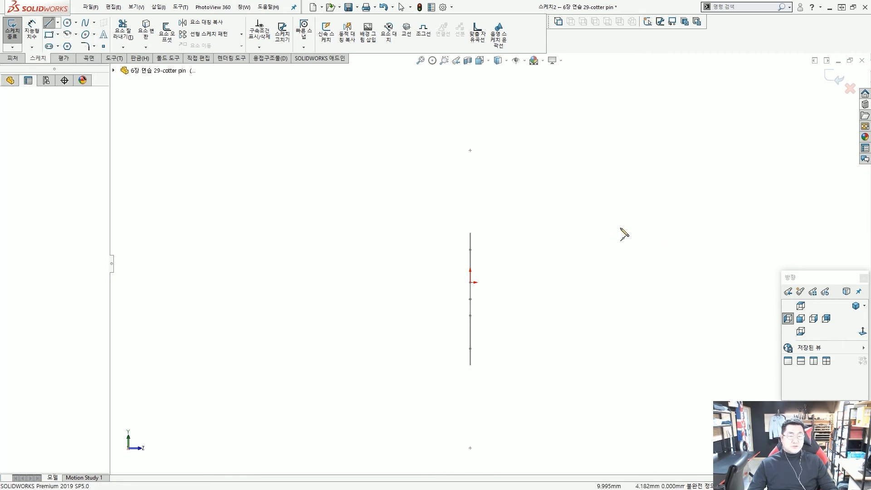
pyautogui.click(602, 227)
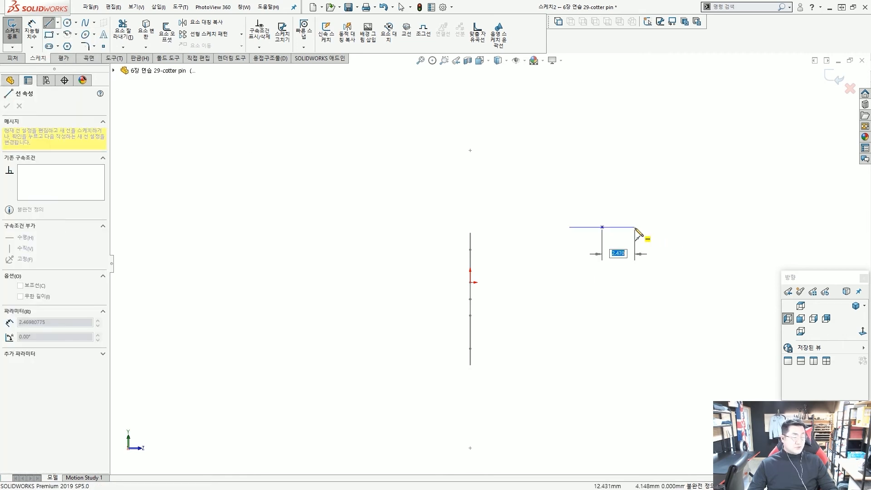
pyautogui.click(635, 227)
pyautogui.press('Escape')
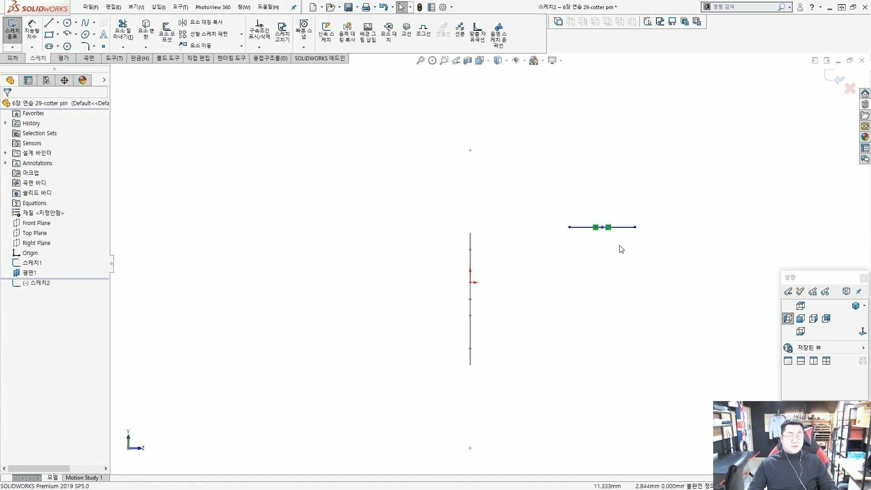
# Close the profile with a 3-point arc of about 3.2 mm radius joining the line's two endpoints and bulging upward.
pyautogui.click(67, 36)
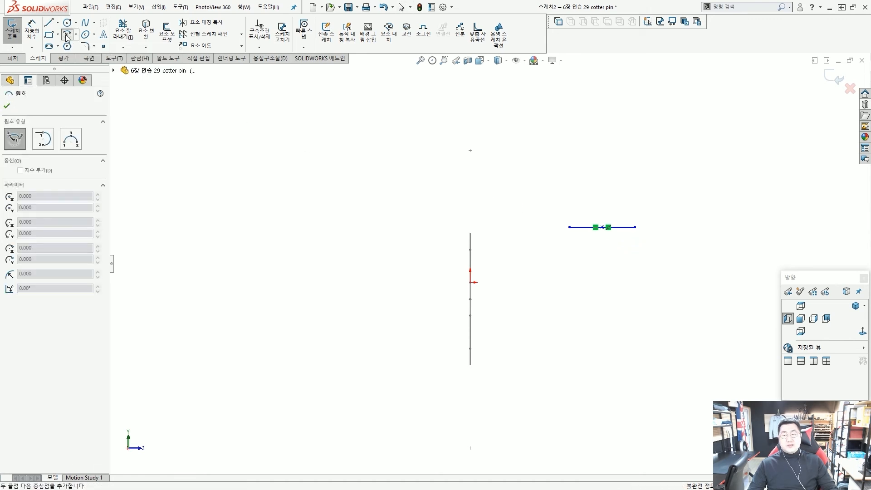
pyautogui.click(75, 141)
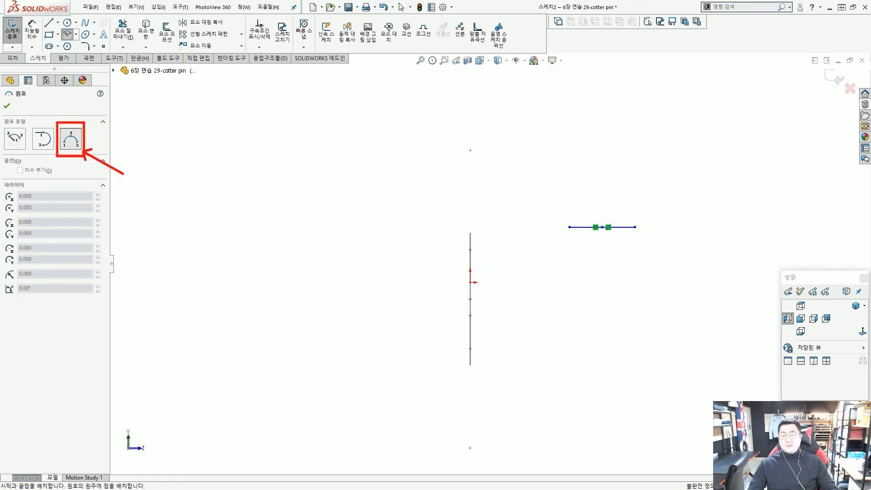
pyautogui.click(569, 227)
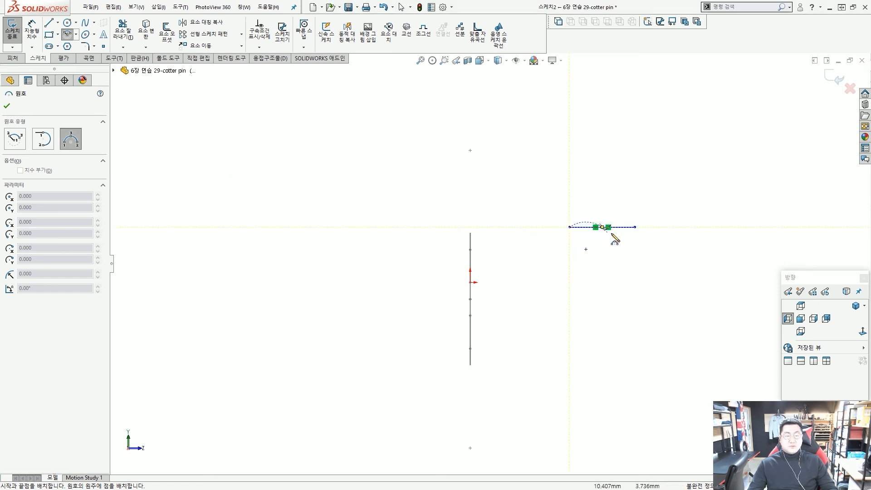
pyautogui.click(636, 227)
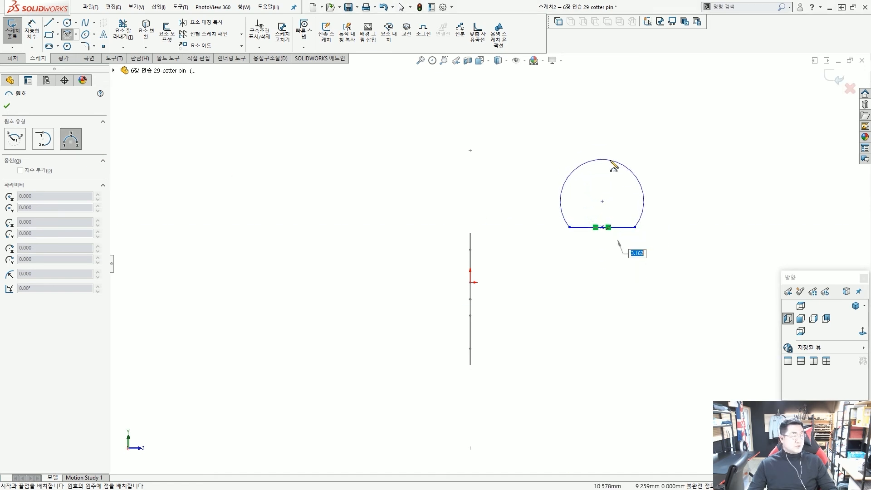
pyautogui.click(612, 162)
pyautogui.press('Escape')
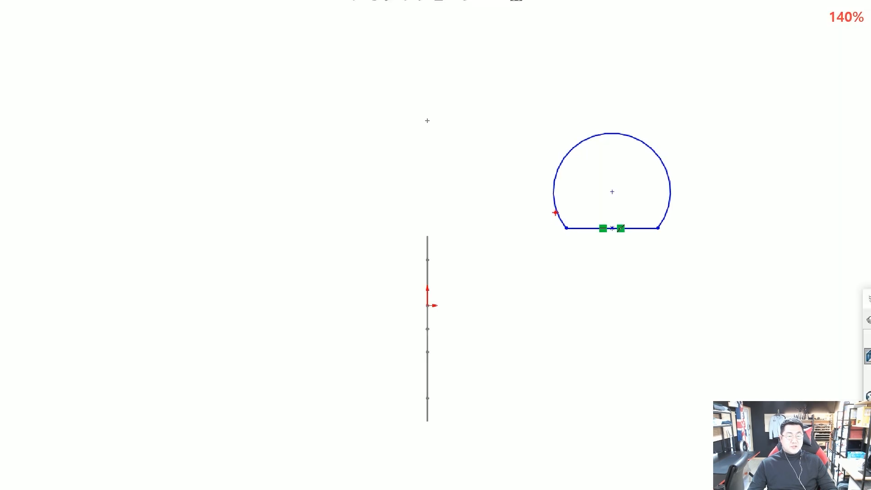
pyautogui.moveTo(557, 213)
pyautogui.mouseDown()
pyautogui.moveTo(567, 228)
pyautogui.moveTo(601, 229)
pyautogui.mouseUp()
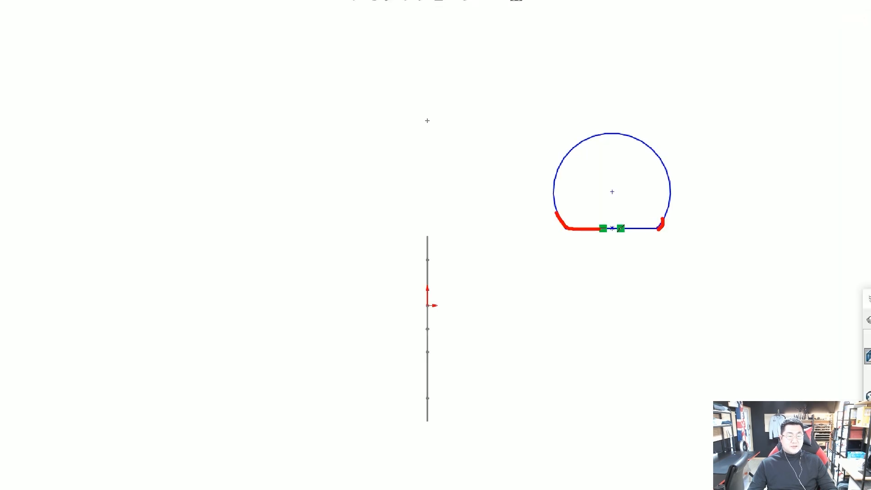
pyautogui.press('Escape')
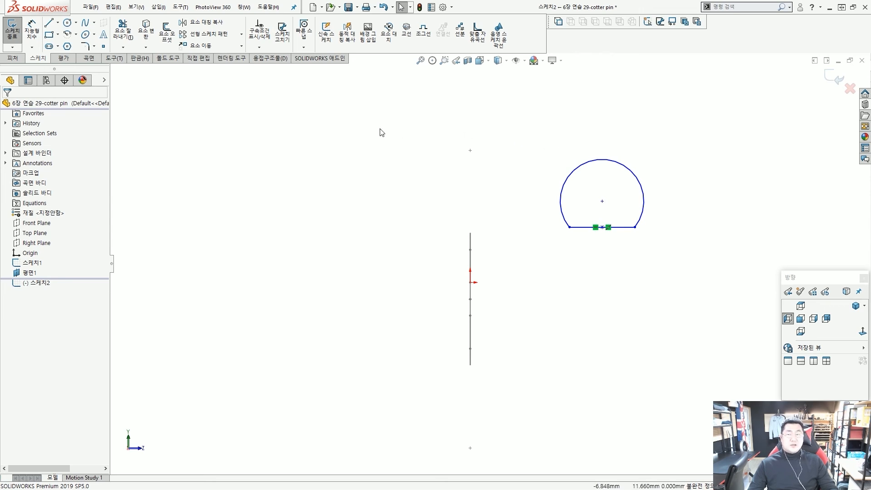
# Dimension the profile's height from the flat line to the top of the arc and set it to 3.5 mm.
pyautogui.click(33, 34)
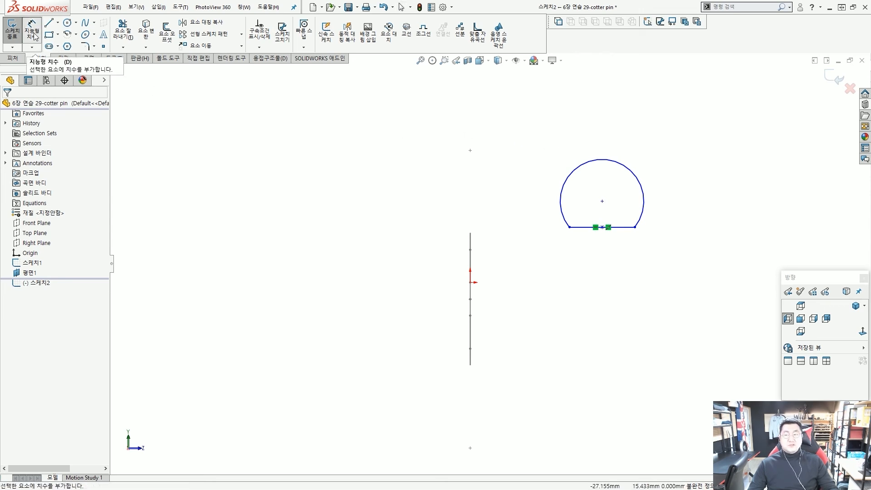
pyautogui.click(593, 227)
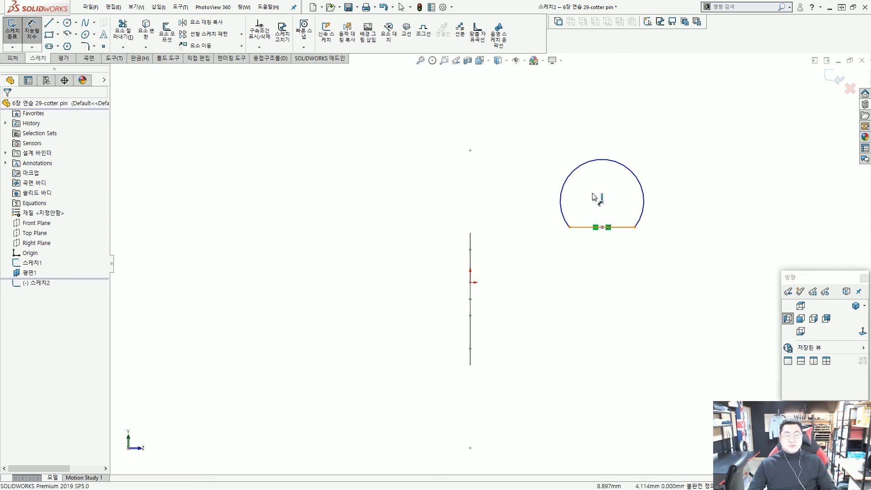
pyautogui.click(610, 162)
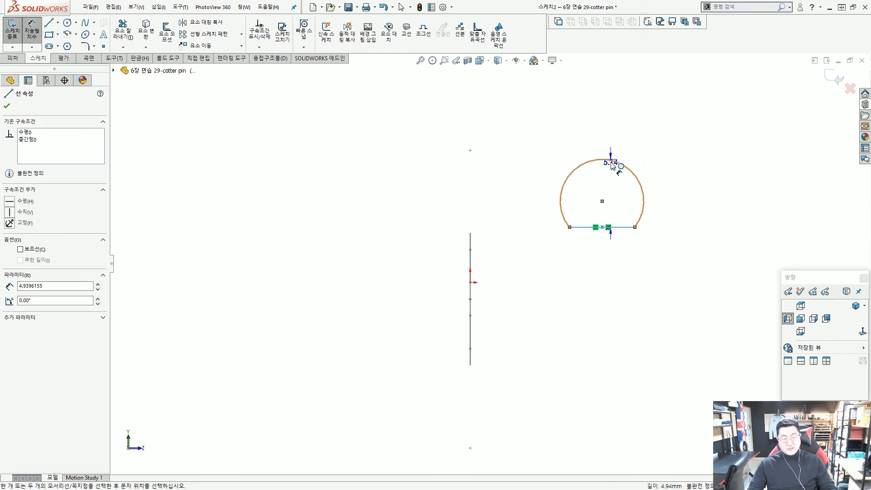
pyautogui.click(613, 166)
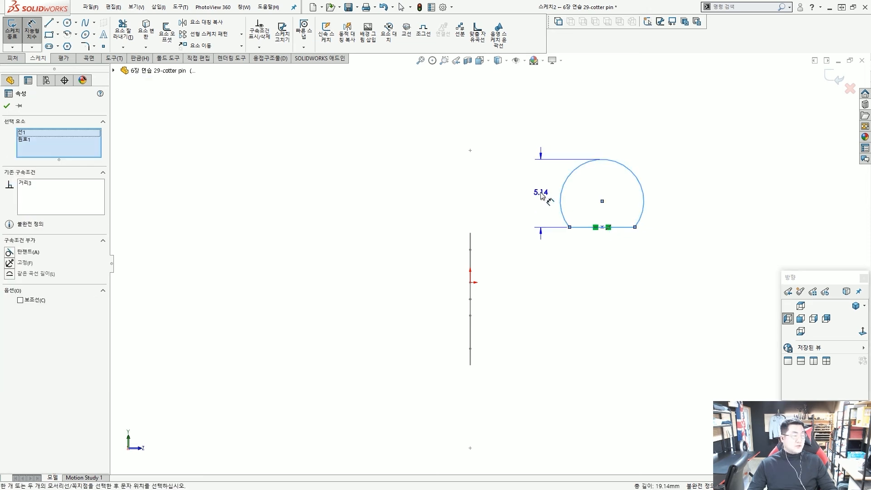
pyautogui.click(539, 192)
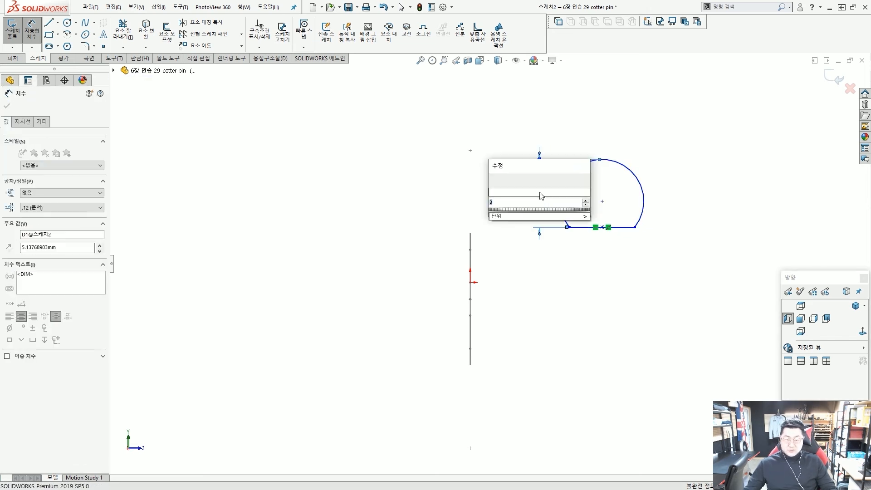
pyautogui.write('3.5')
pyautogui.press('Return')
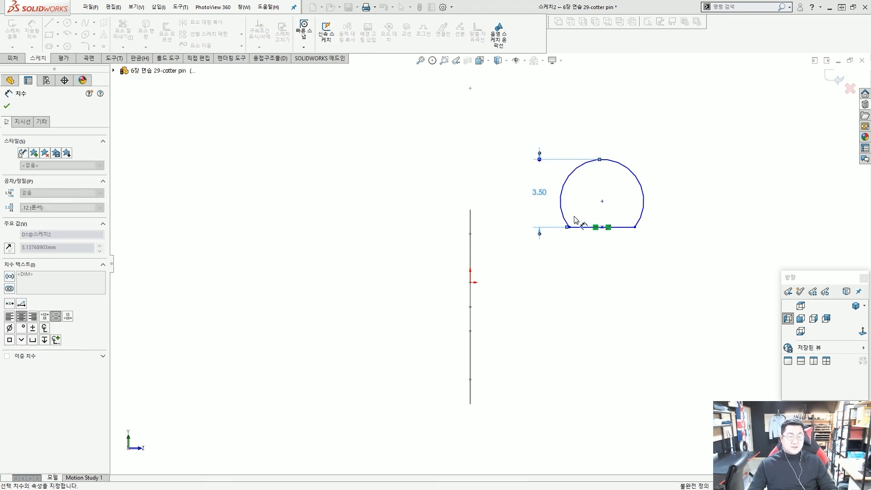
pyautogui.press('Escape')
# Add a Pierce relation between the midpoint of the profile's flat line and the upper leg line of the path sketch.
pyautogui.moveTo(575, 220)
pyautogui.mouseDown(button='middle')
pyautogui.moveTo(541, 219)
pyautogui.moveTo(528, 268)
pyautogui.moveTo(467, 271)
pyautogui.moveTo(584, 276)
pyautogui.moveTo(560, 287)
pyautogui.mouseUp(button='middle')
pyautogui.scroll(6, 492, 258)
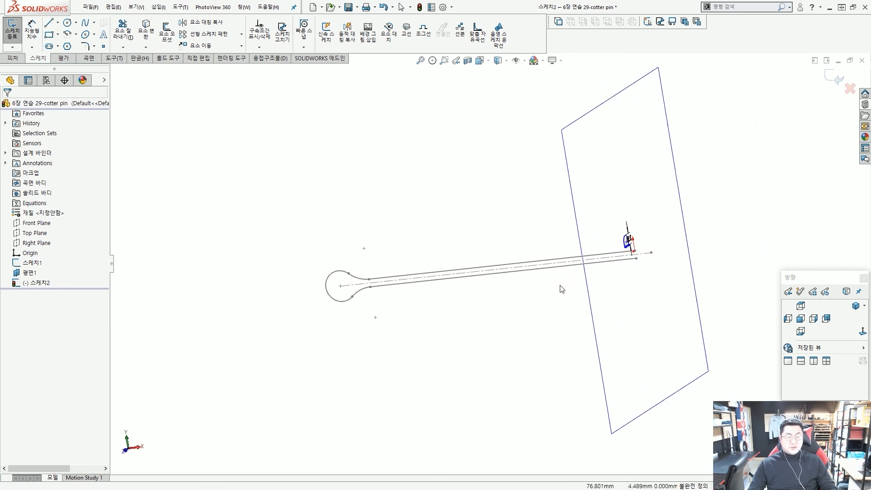
pyautogui.scroll(-6, 642, 259)
pyautogui.scroll(-6, 529, 279)
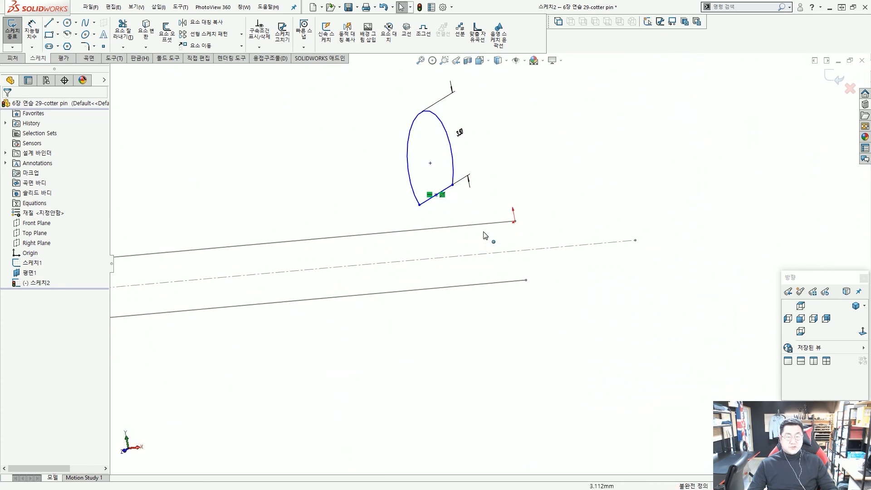
pyautogui.scroll(3, 432, 194)
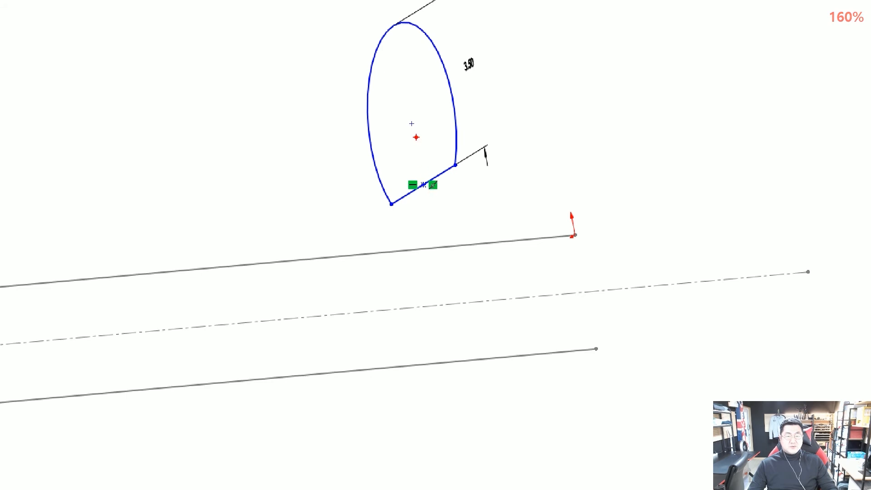
pyautogui.moveTo(422, 131)
pyautogui.mouseDown()
pyautogui.moveTo(408, 113)
pyautogui.moveTo(569, 235)
pyautogui.moveTo(552, 236)
pyautogui.mouseUp()
pyautogui.press('Escape')
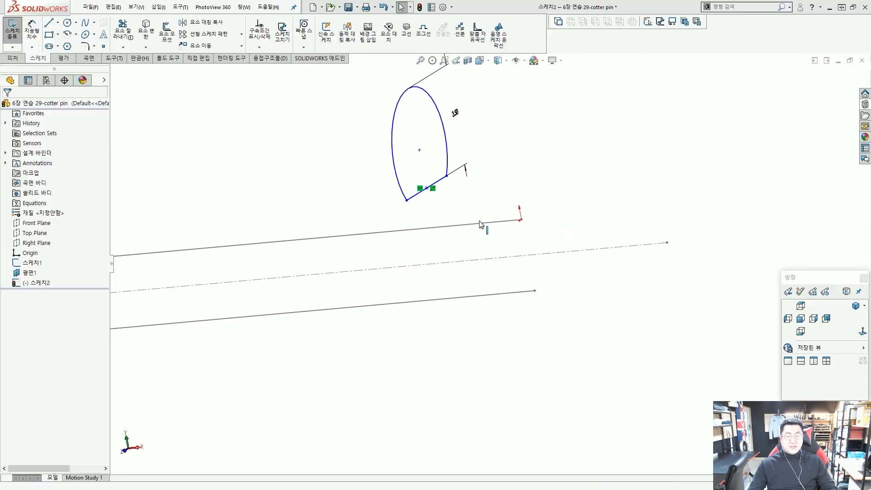
pyautogui.hotkey('ctrl', '2')
pyautogui.scroll(6, 430, 192)
pyautogui.moveTo(401, 162)
pyautogui.keyDown('ctrl'); pyautogui.mouseDown()
pyautogui.moveTo(446, 204)
pyautogui.moveTo(463, 243)
pyautogui.mouseUp(); pyautogui.keyUp('ctrl')
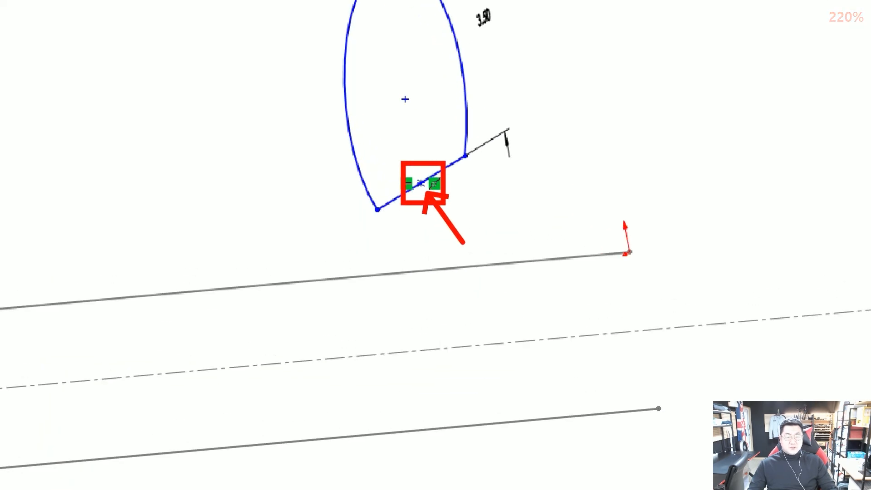
pyautogui.press('Escape')
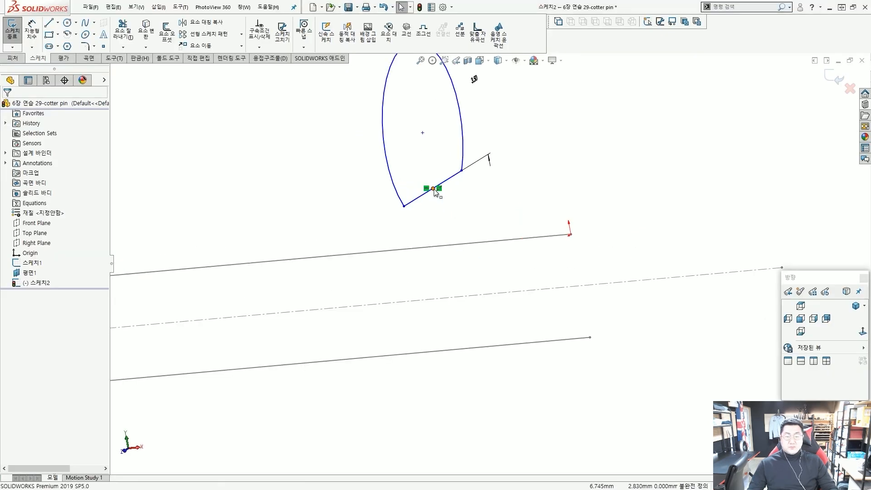
pyautogui.click(434, 189)
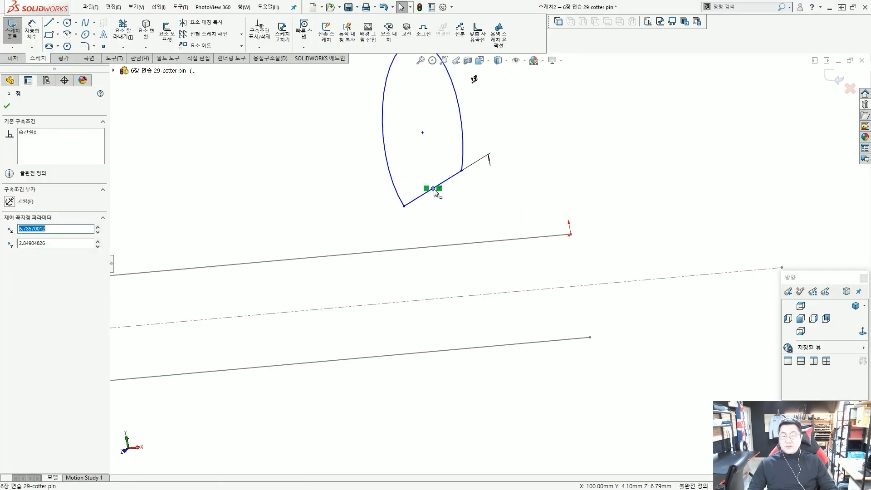
pyautogui.keyDown('ctrl'); pyautogui.click(558, 236); pyautogui.keyUp('ctrl')
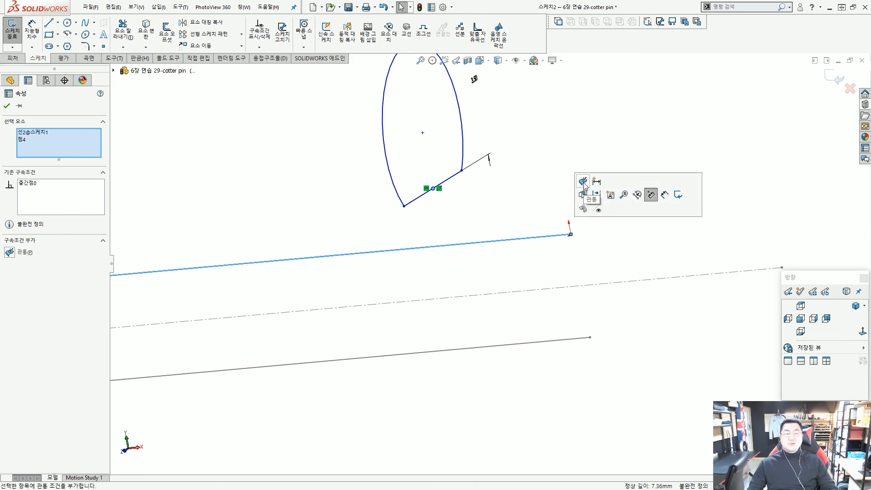
pyautogui.click(585, 183)
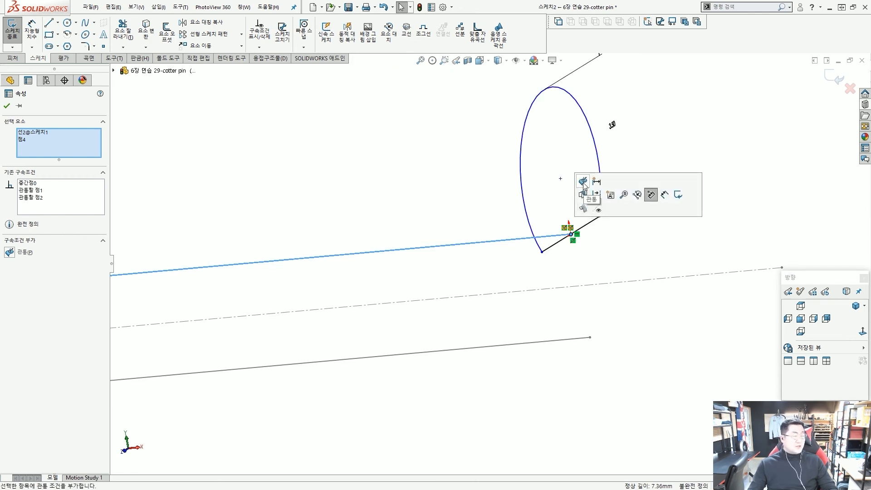
pyautogui.press('Escape')
# Dimension the profile arc's radius and set it to 2.5 mm.
pyautogui.scroll(5, 583, 187)
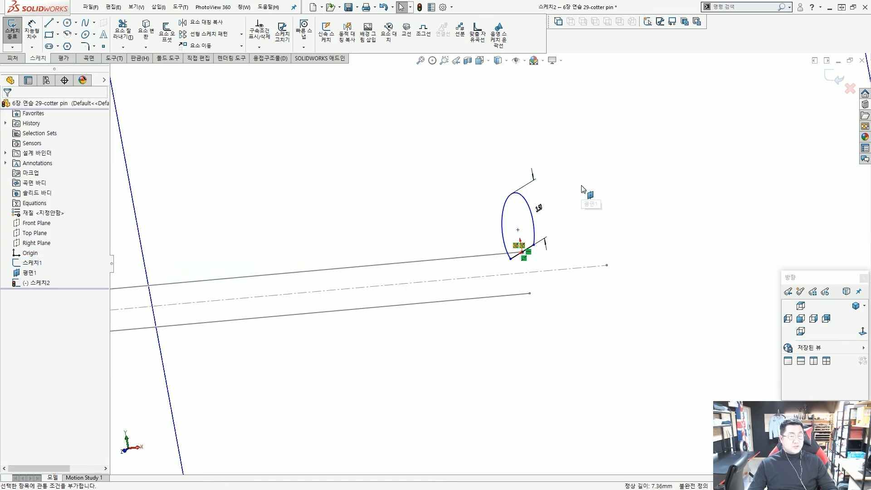
pyautogui.click(658, 225)
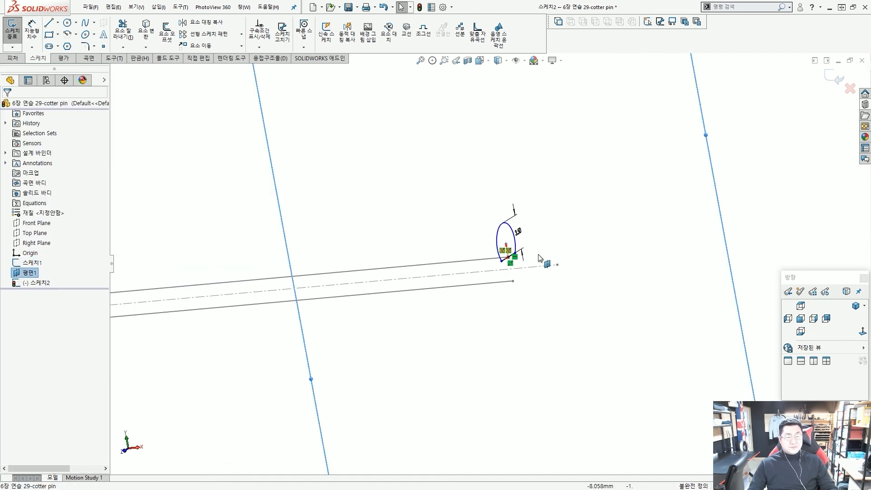
pyautogui.scroll(-6, 498, 247)
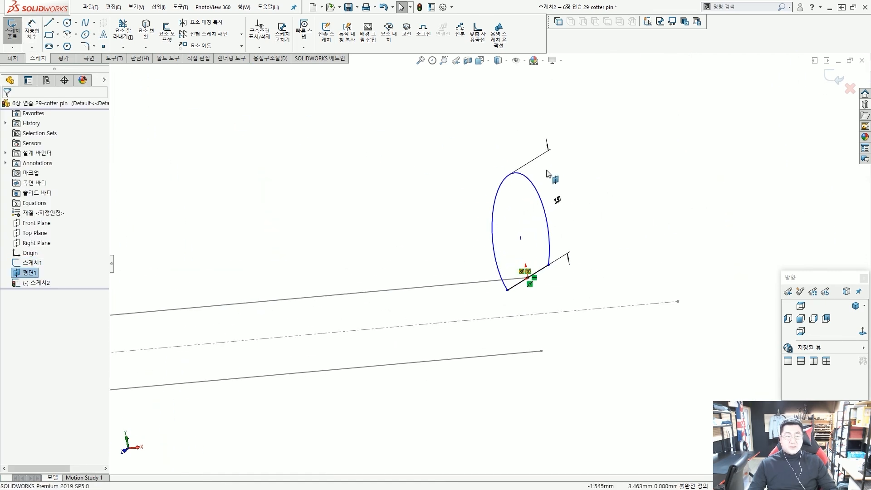
pyautogui.click(788, 319)
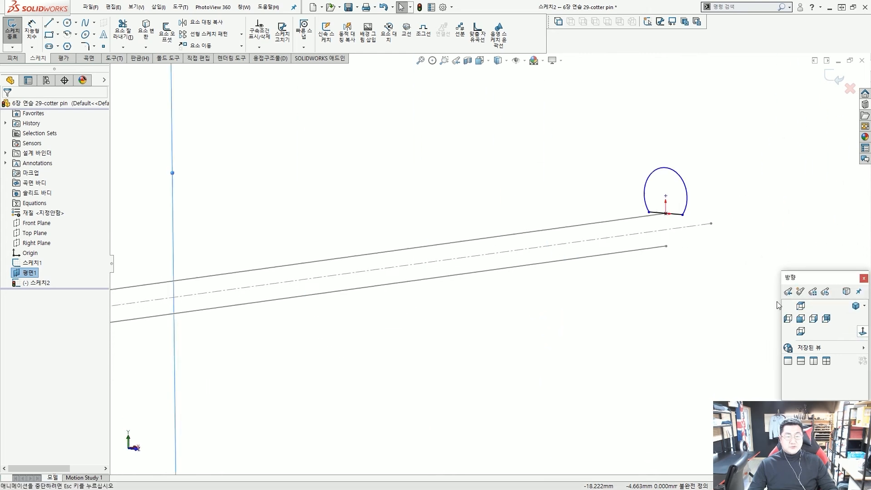
pyautogui.scroll(-4, 377, 179)
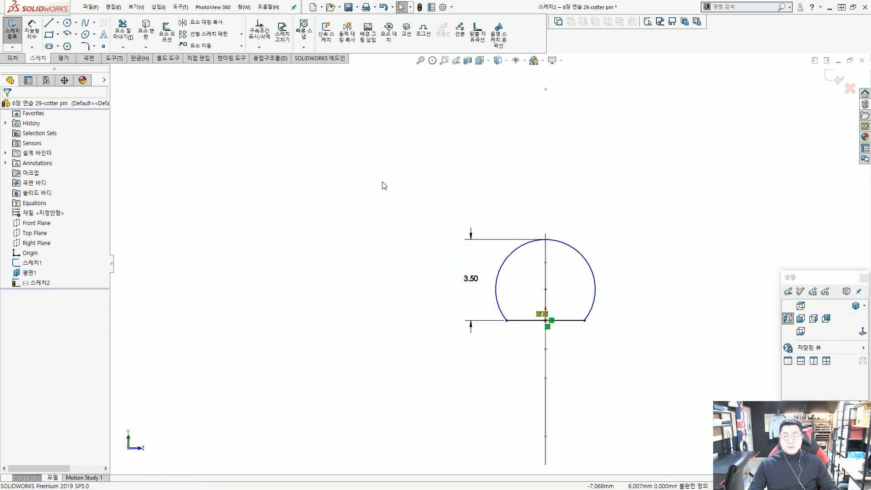
pyautogui.click(32, 33)
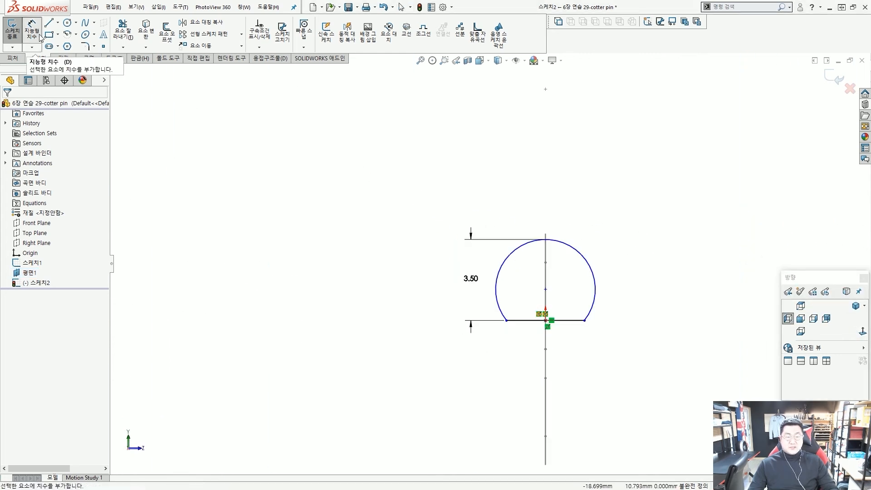
pyautogui.scroll(-2, 555, 259)
pyautogui.click(582, 248)
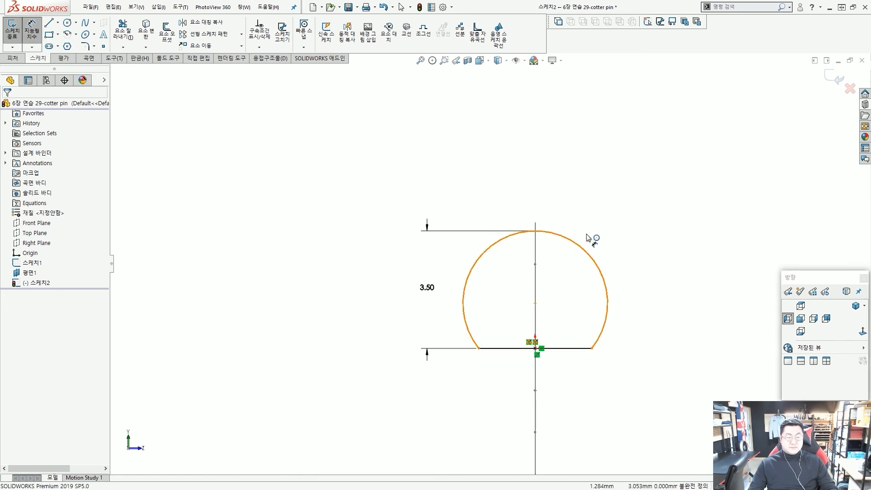
pyautogui.click(638, 195)
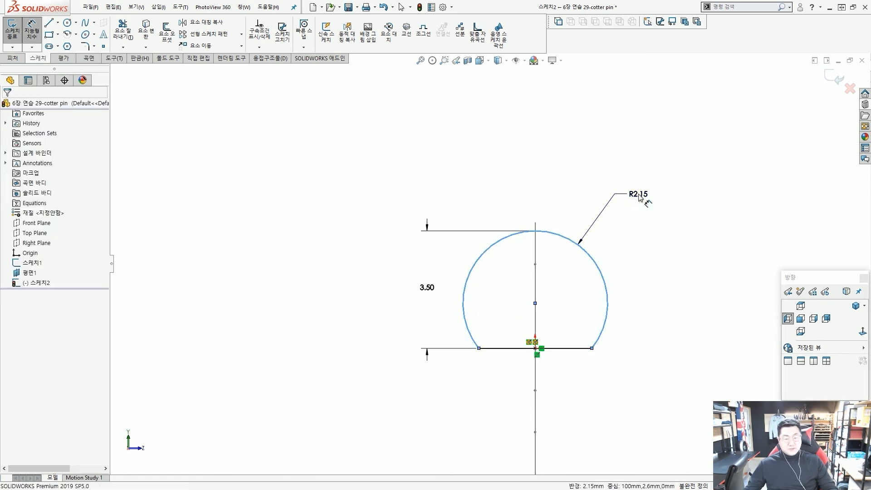
pyautogui.write('2.5')
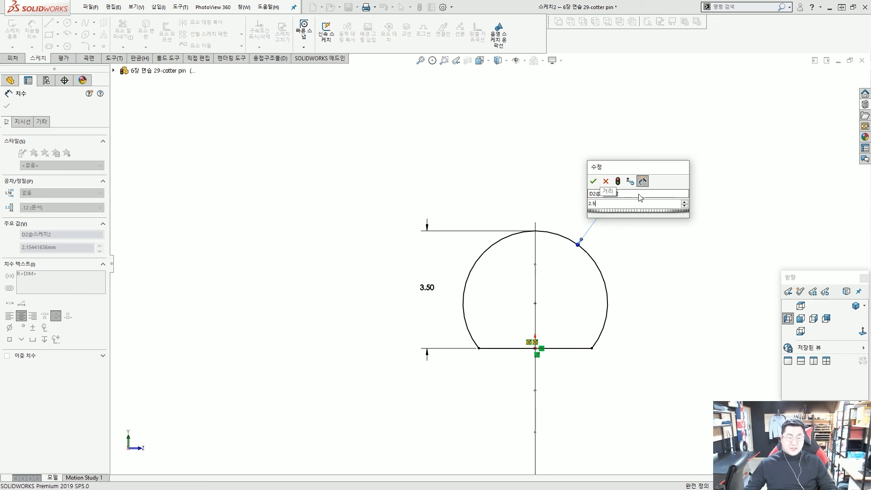
pyautogui.press('Return')
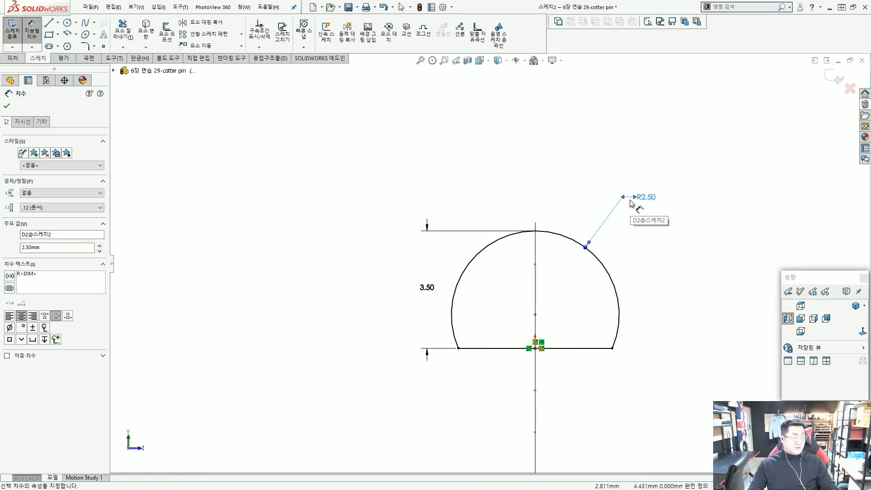
pyautogui.press('Escape')
# Finish and exit the profile sketch.
pyautogui.press('z')
pyautogui.press('z')
pyautogui.moveTo(483, 250); pyautogui.dragTo(510, 252, button='middle')
pyautogui.scroll(2, 510, 252)
pyautogui.doubleClick(648, 182)
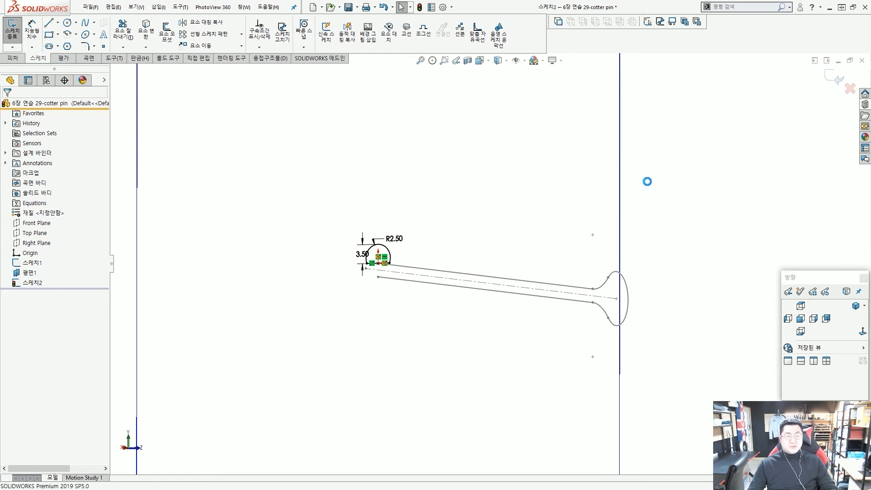
# Hide the reference plane at the end of the upper leg.
pyautogui.scroll(4, 648, 182)
pyautogui.scroll(-2, 570, 198)
pyautogui.click(570, 198)
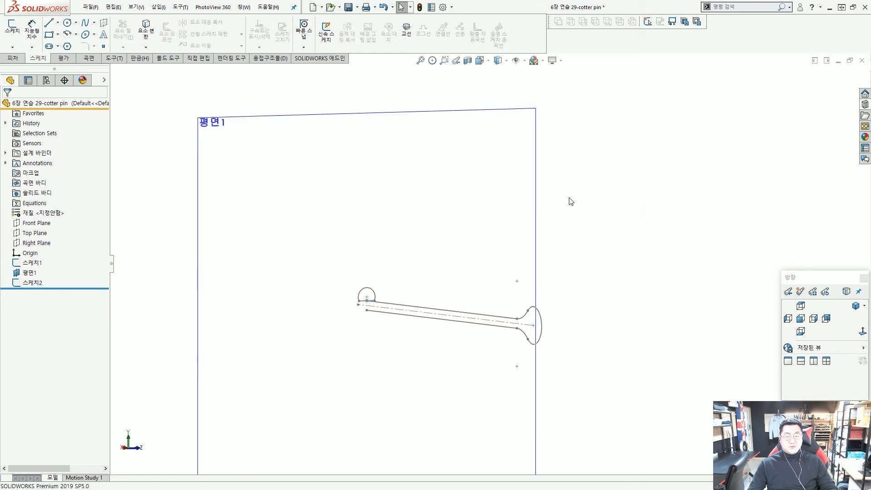
pyautogui.click(536, 150)
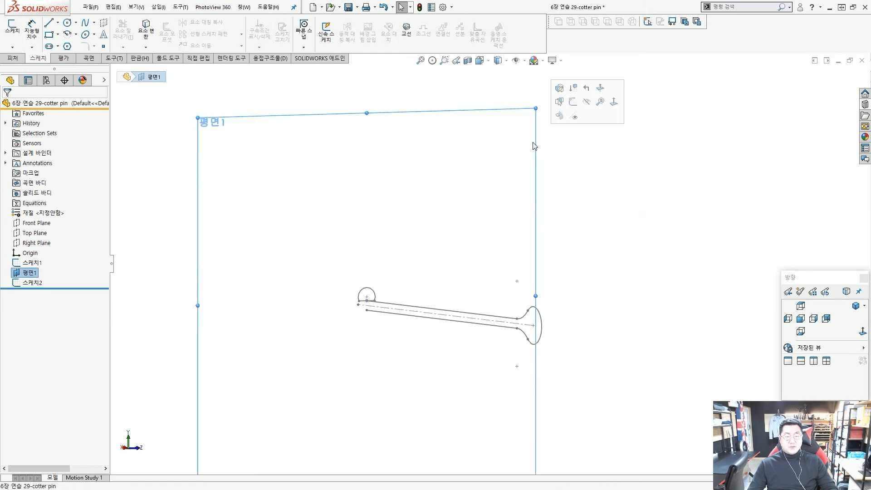
pyautogui.click(588, 109)
# Create a Swept Boss/Base using the flat-bottomed round sketch as profile and the cotter pin outline sketch as path.
pyautogui.moveTo(563, 307); pyautogui.dragTo(351, 338, button='middle')
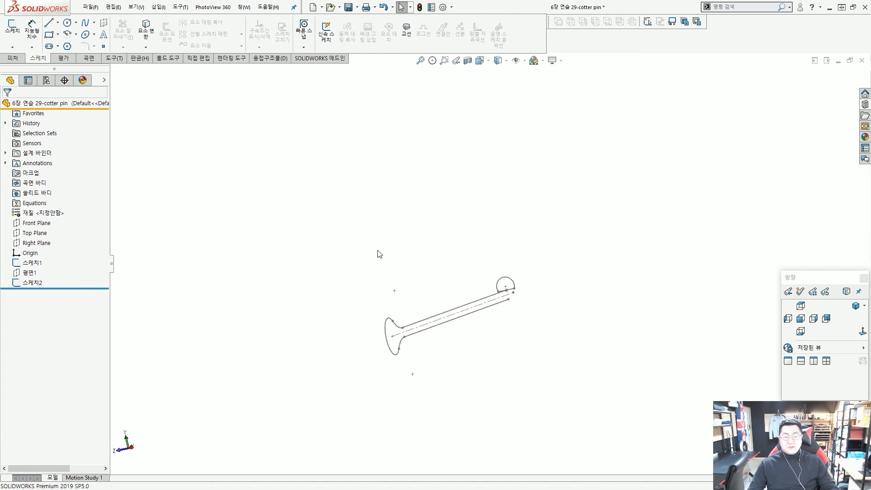
pyautogui.click(17, 59)
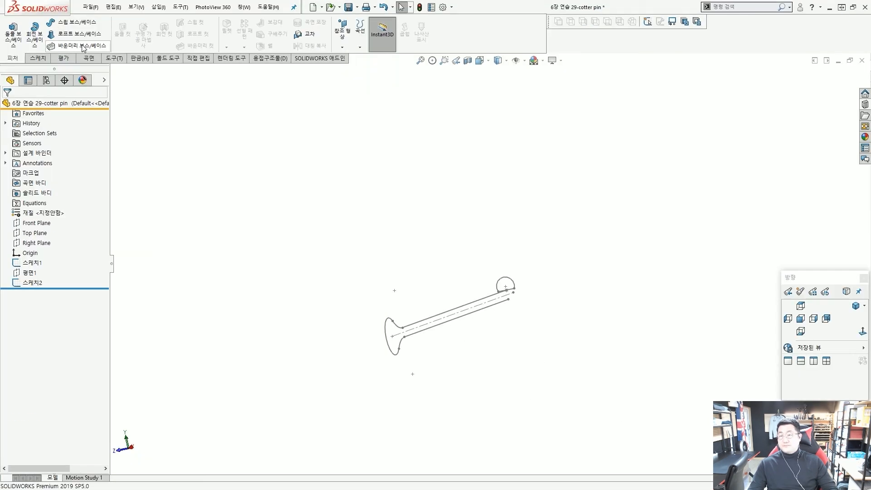
pyautogui.click(88, 22)
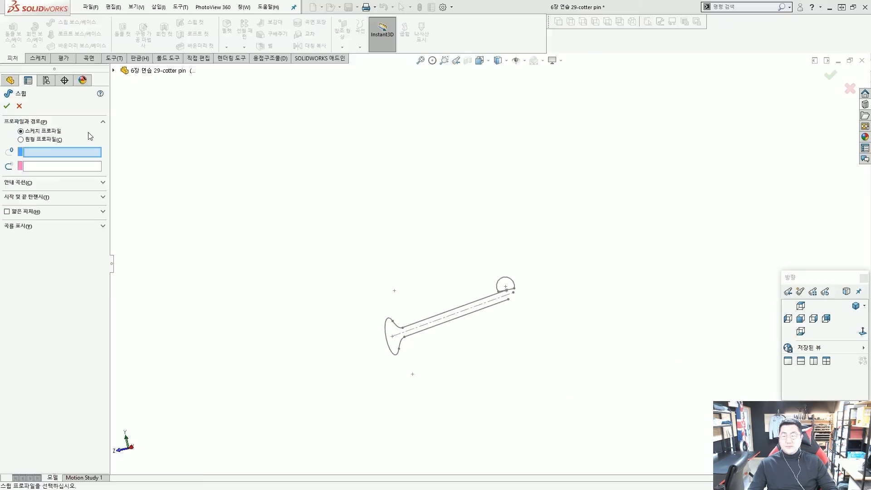
pyautogui.scroll(-4, 505, 306)
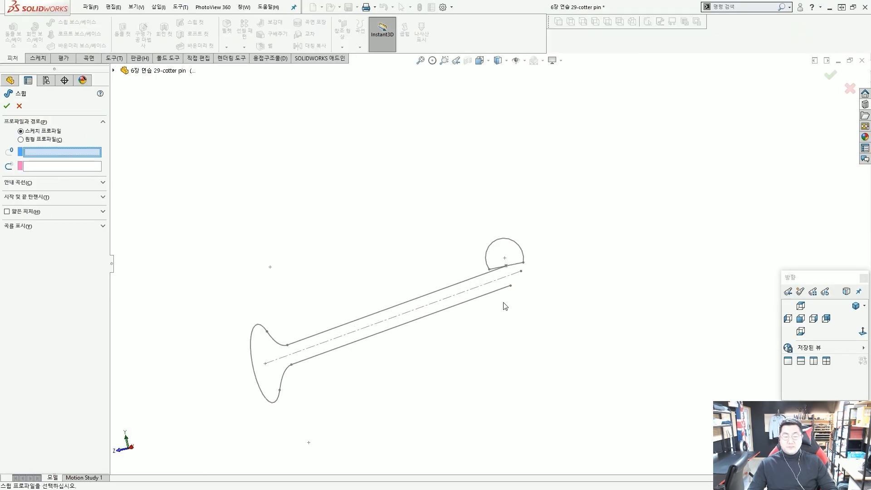
pyautogui.click(518, 249)
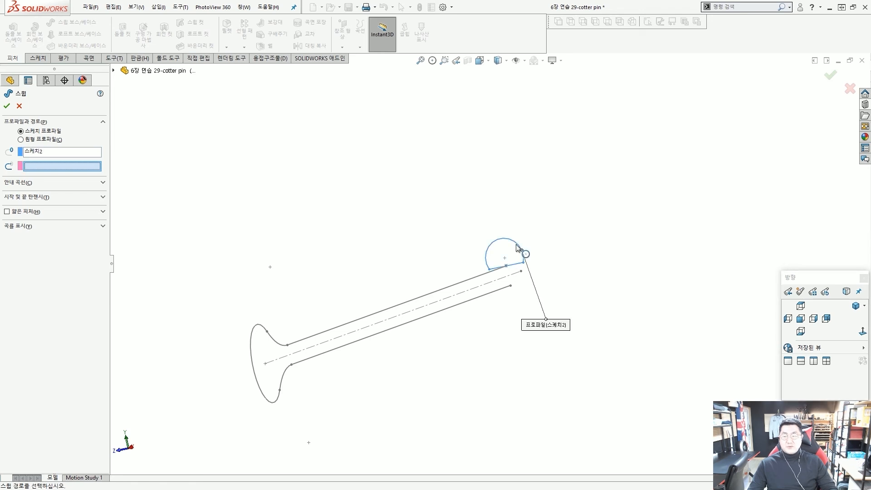
pyautogui.click(472, 282)
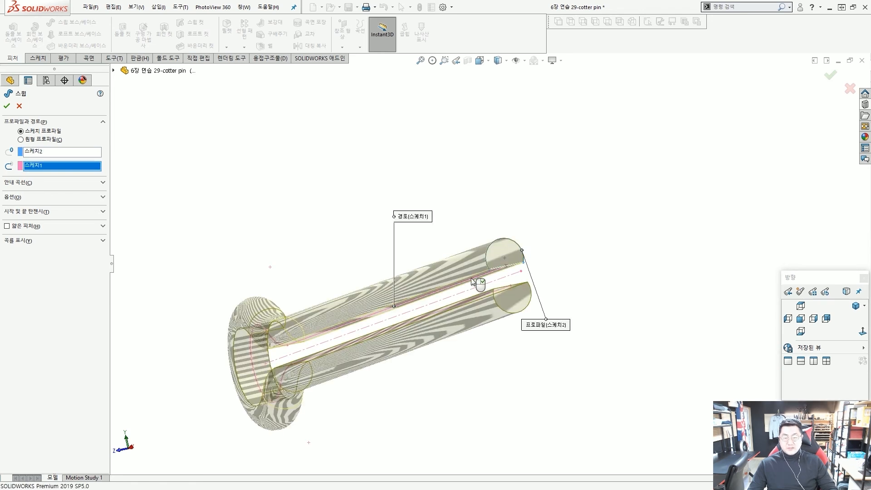
pyautogui.rightClick(472, 281)
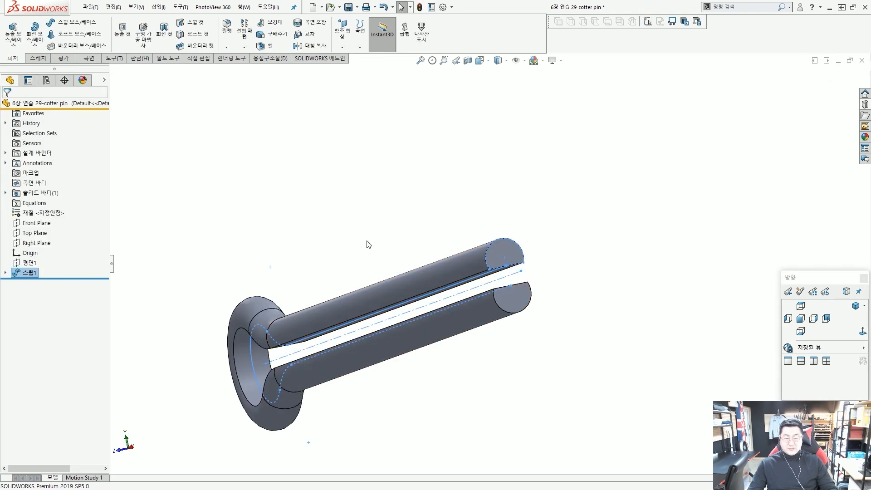
# Examine the swept cotter pin from several angles, checking the edges between the ring, the bends and the straight legs.
pyautogui.click(294, 166)
pyautogui.scroll(2, 367, 219)
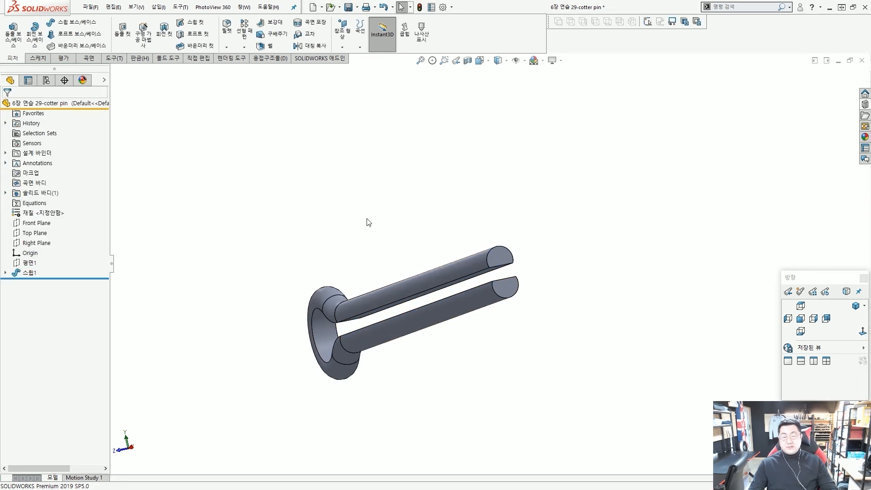
pyautogui.moveTo(368, 220); pyautogui.dragTo(459, 226, button='middle')
pyautogui.scroll(2, 393, 280)
pyautogui.scroll(-4, 313, 309)
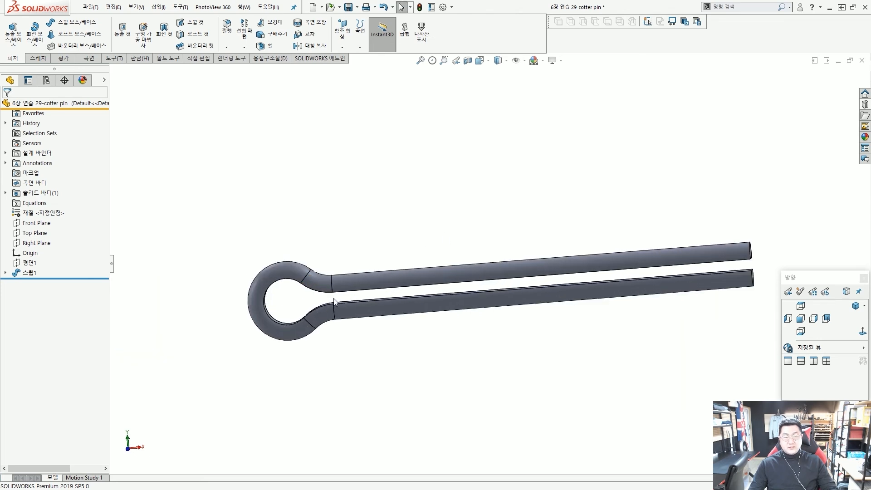
pyautogui.moveTo(753, 251); pyautogui.dragTo(356, 278)
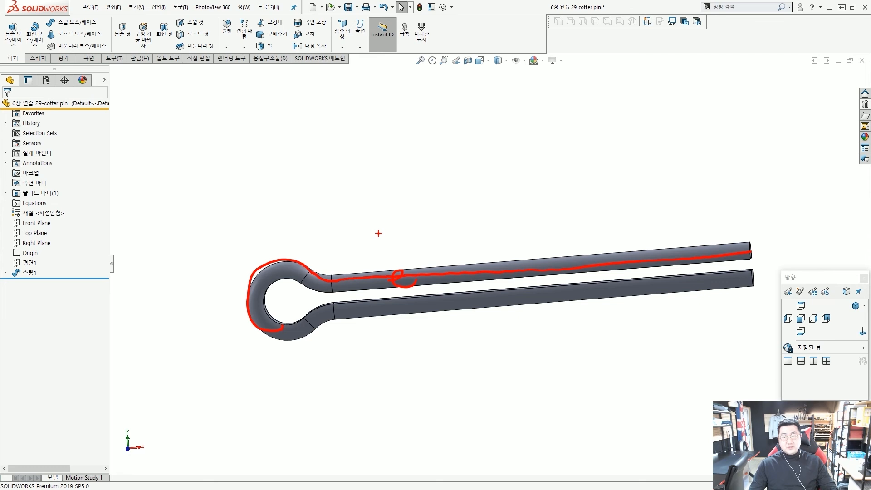
pyautogui.press('Escape')
pyautogui.moveTo(382, 241); pyautogui.dragTo(369, 257, button='middle')
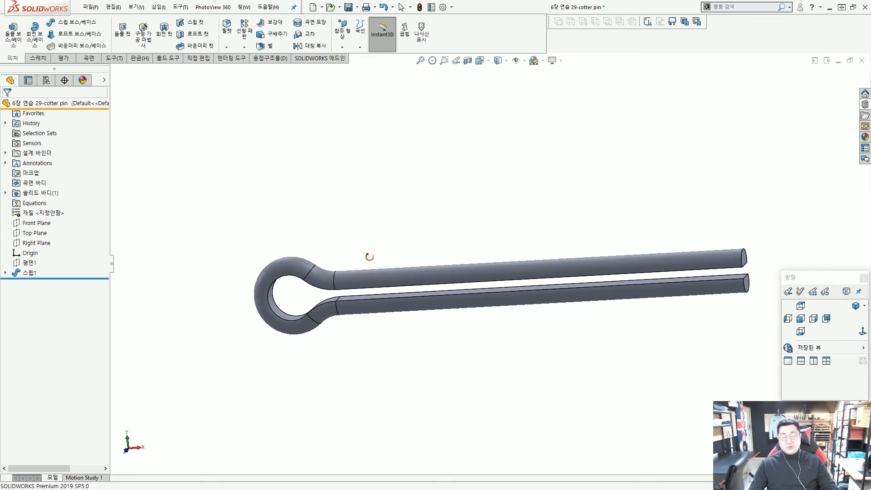
pyautogui.scroll(-1, 338, 257)
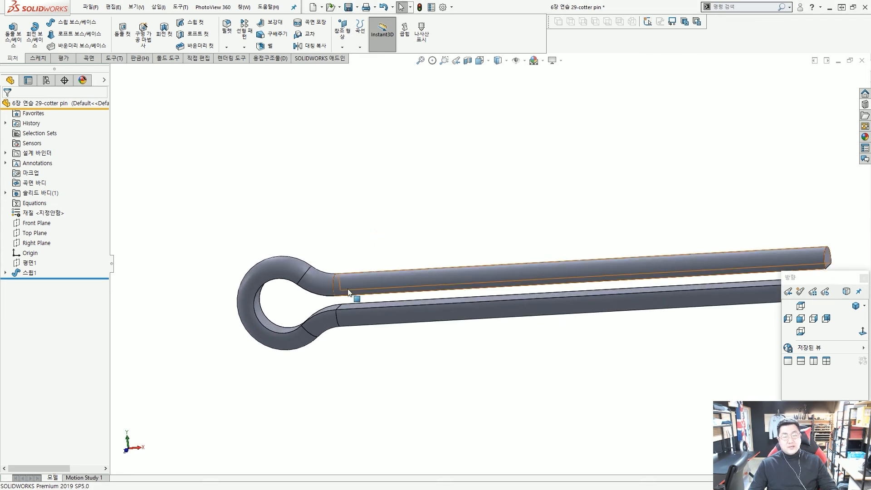
pyautogui.scroll(2, 409, 318)
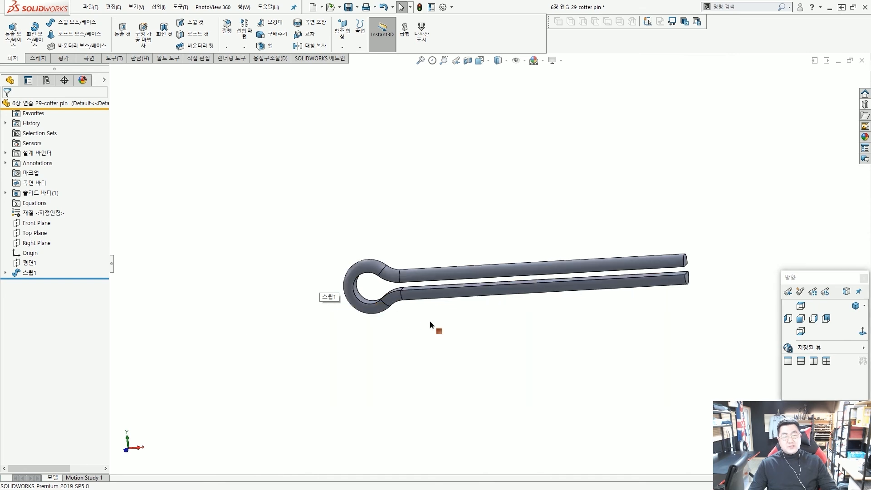
pyautogui.moveTo(429, 321); pyautogui.dragTo(333, 233, button='middle')
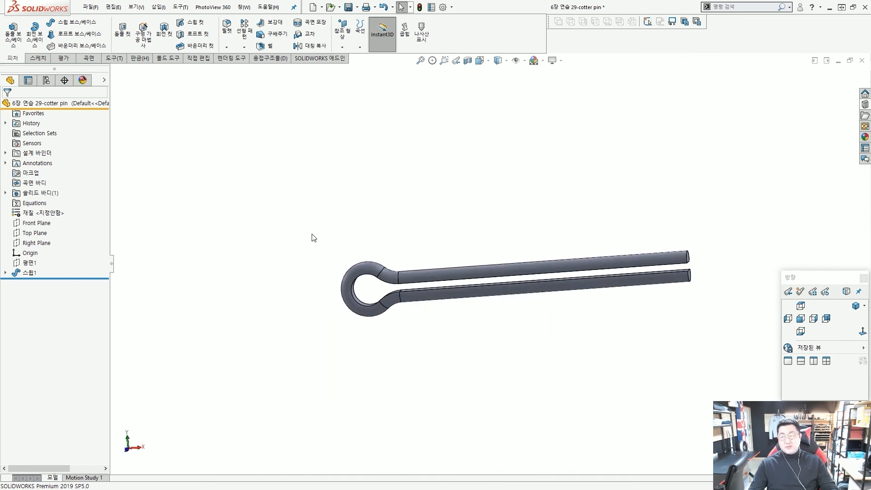
# Edit the cotter pin's sweep feature and enable its merge tangent faces option.
pyautogui.click(28, 273)
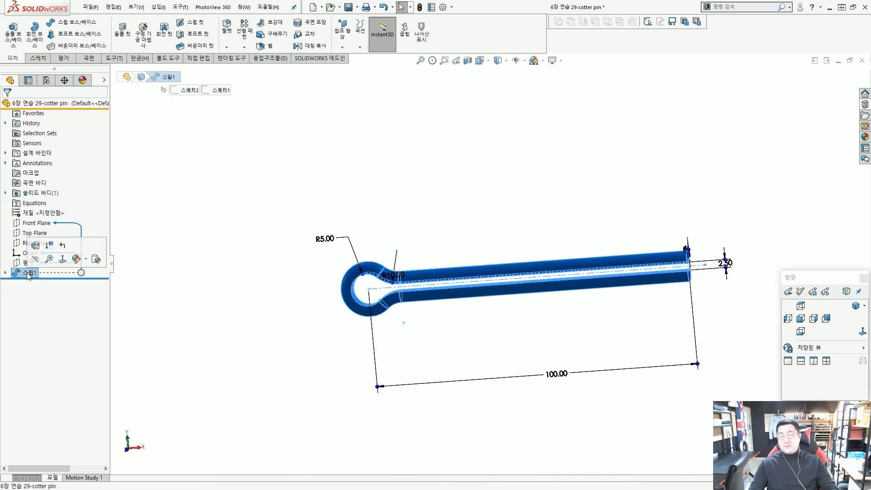
pyautogui.click(36, 246)
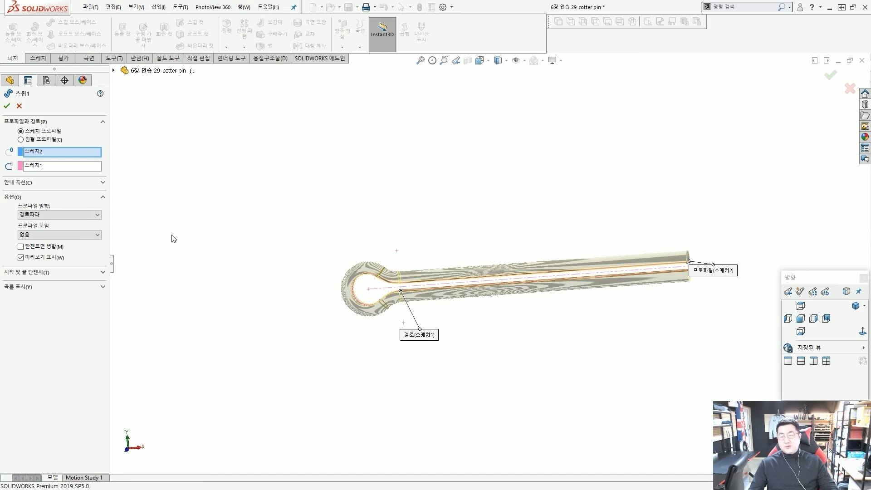
pyautogui.click(104, 198)
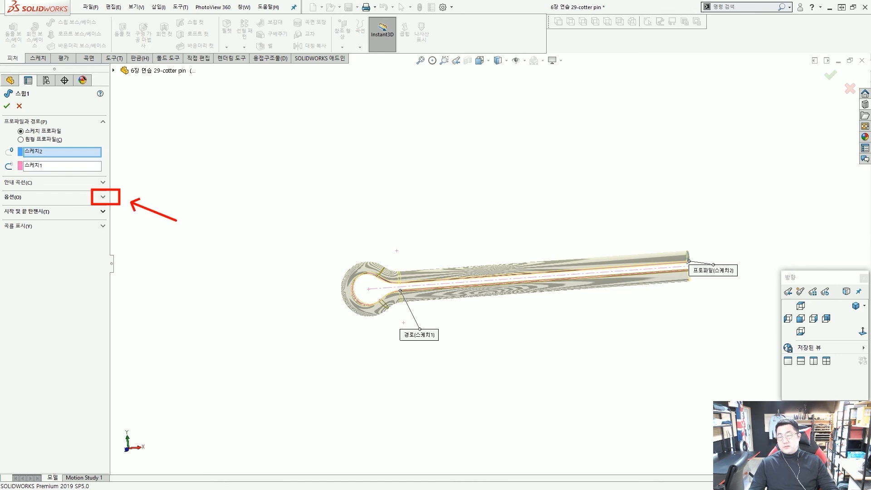
pyautogui.click(103, 197)
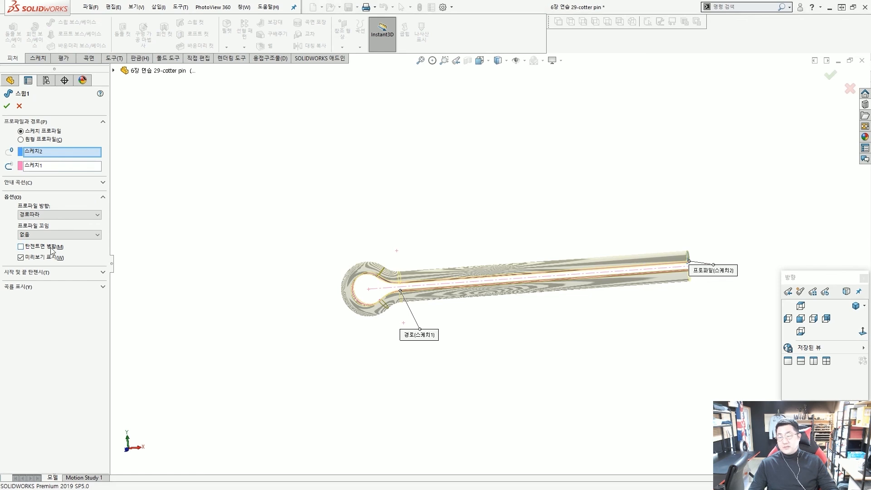
pyautogui.click(52, 249)
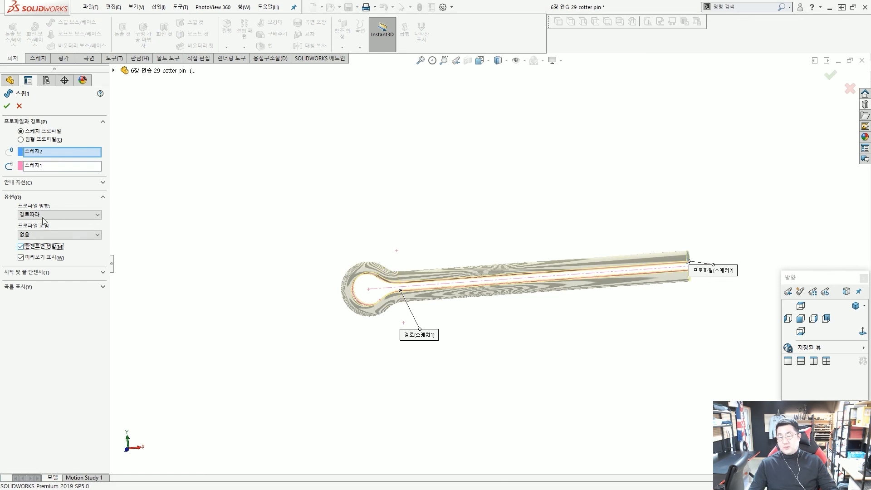
pyautogui.click(6, 106)
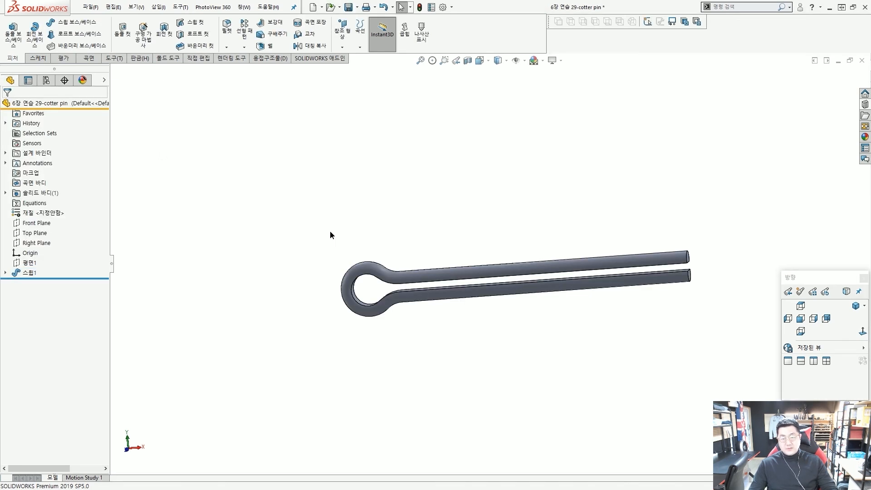
# Inspect the merged outer and flat inner faces along the cotter pin's ring and legs.
pyautogui.scroll(-3, 386, 282)
pyautogui.scroll(-2, 408, 273)
pyautogui.click(452, 249)
pyautogui.scroll(6, 454, 249)
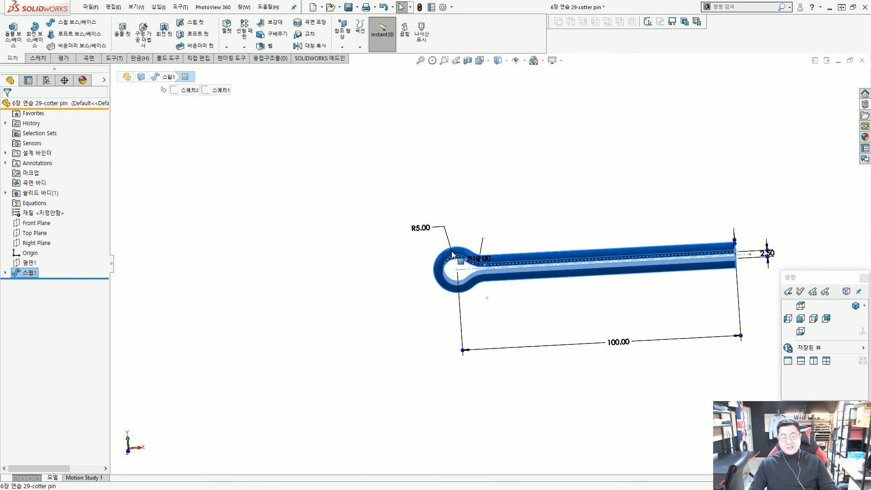
pyautogui.click(519, 241)
pyautogui.moveTo(517, 237); pyautogui.dragTo(547, 264, button='middle')
pyautogui.scroll(-3, 548, 265)
pyautogui.moveTo(485, 252); pyautogui.dragTo(510, 245, button='middle')
pyautogui.scroll(-2, 514, 254)
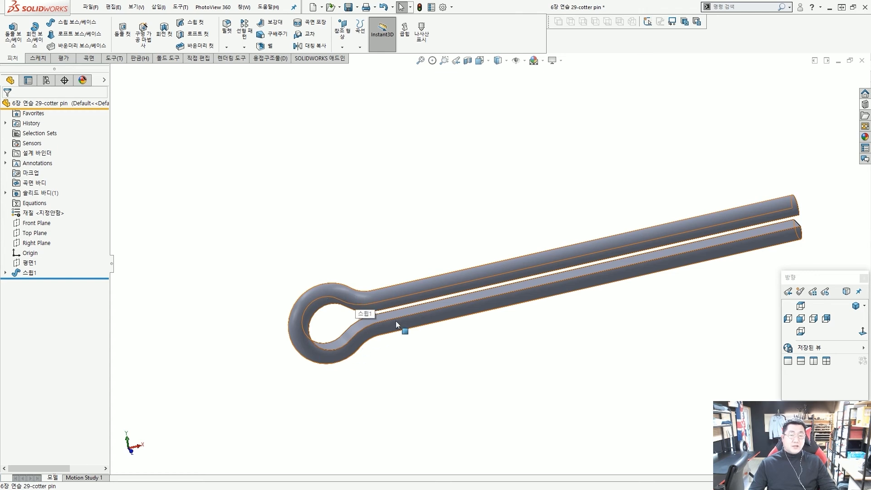
pyautogui.click(644, 246)
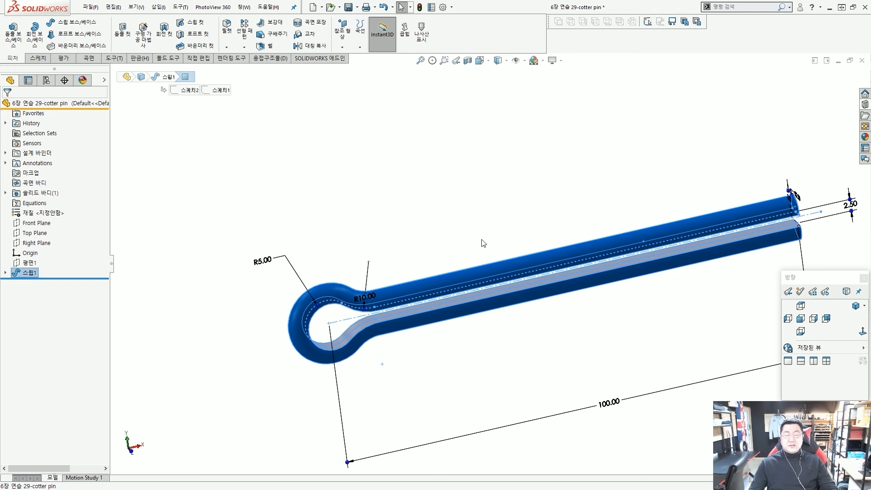
pyautogui.click(484, 244)
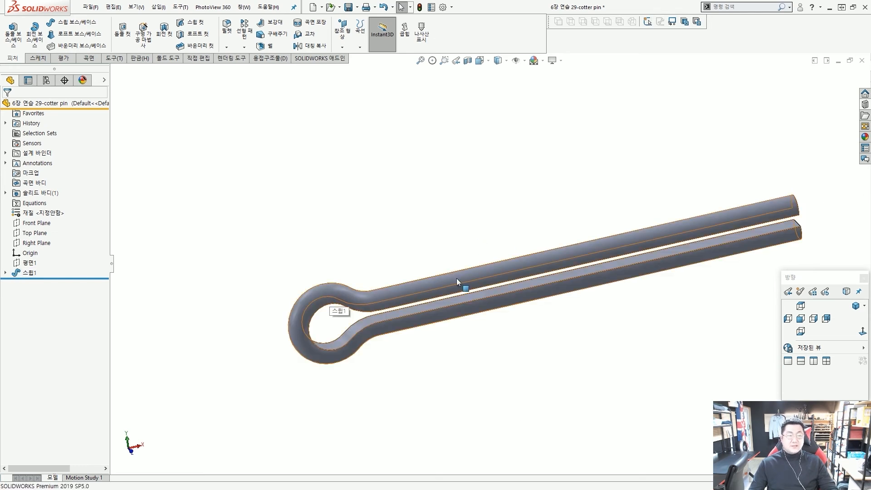
pyautogui.moveTo(412, 275); pyautogui.dragTo(516, 201, button='middle')
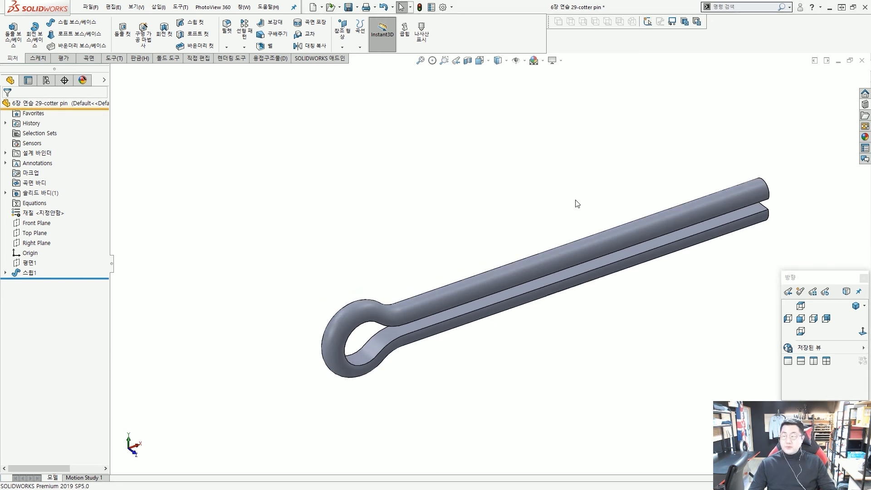
# Show the cotter pin in isometric view, save the part and close it.
pyautogui.click(855, 305)
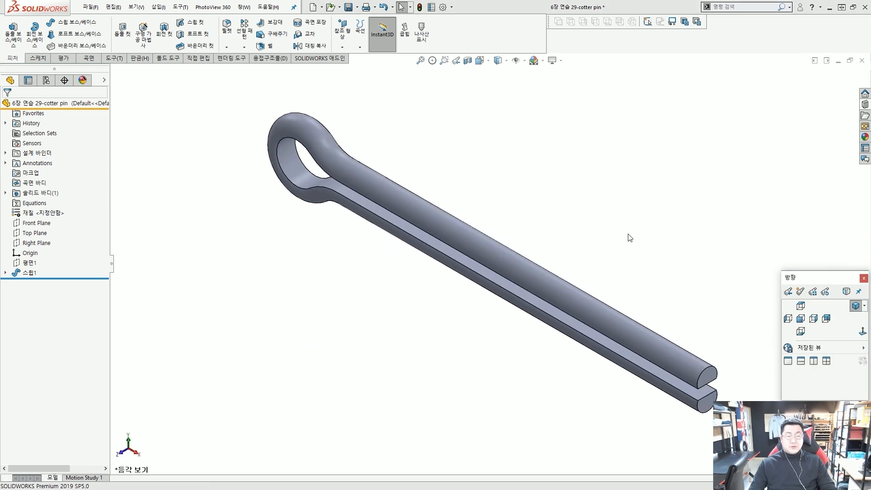
pyautogui.hotkey('ctrl', 's')
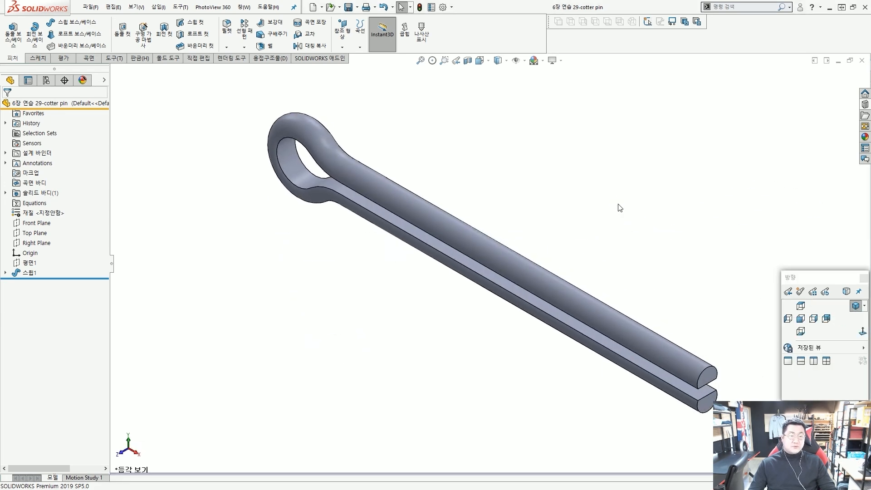
pyautogui.click(862, 61)
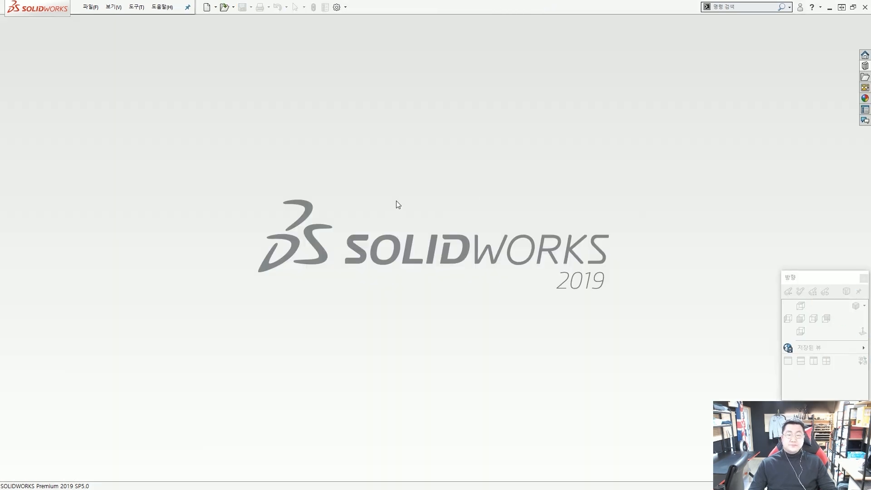
# Create a new part document from the Part_MM training template.
pyautogui.click(207, 7)
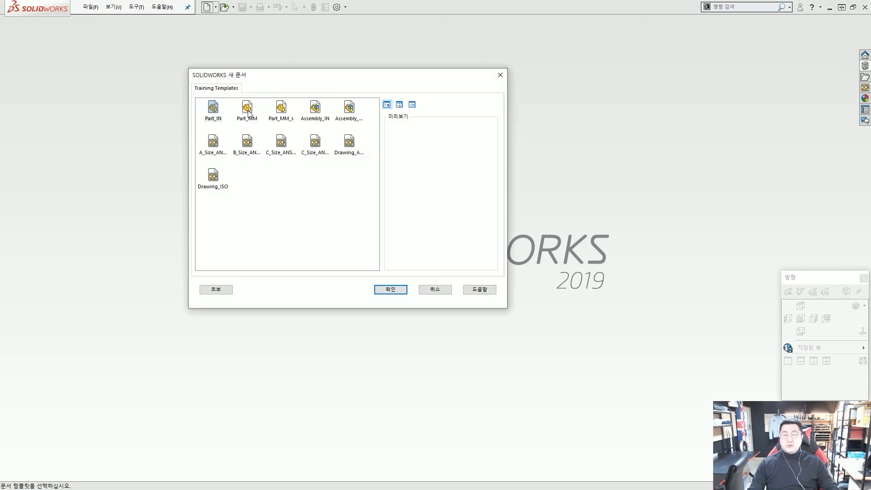
pyautogui.click(249, 117)
pyautogui.doubleClick(250, 114)
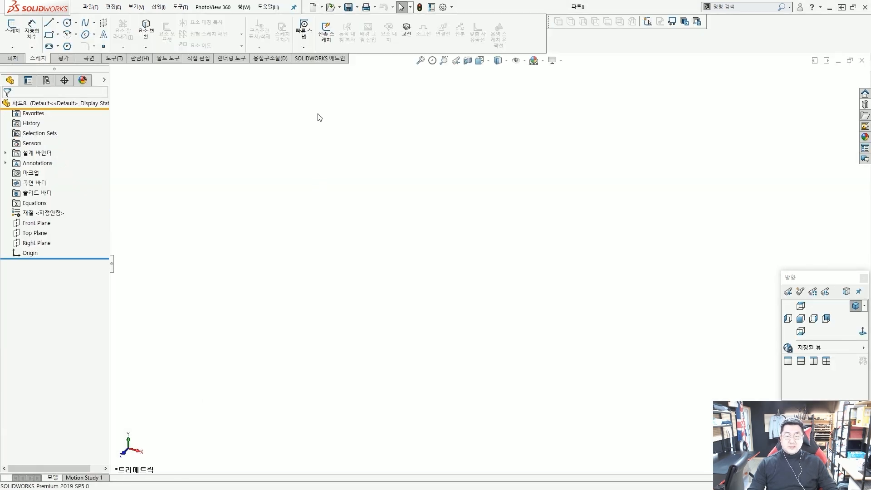
# Save the new part as "6장 연습29-paper clip" in the current practice folder.
pyautogui.hotkey('ctrl', 's')
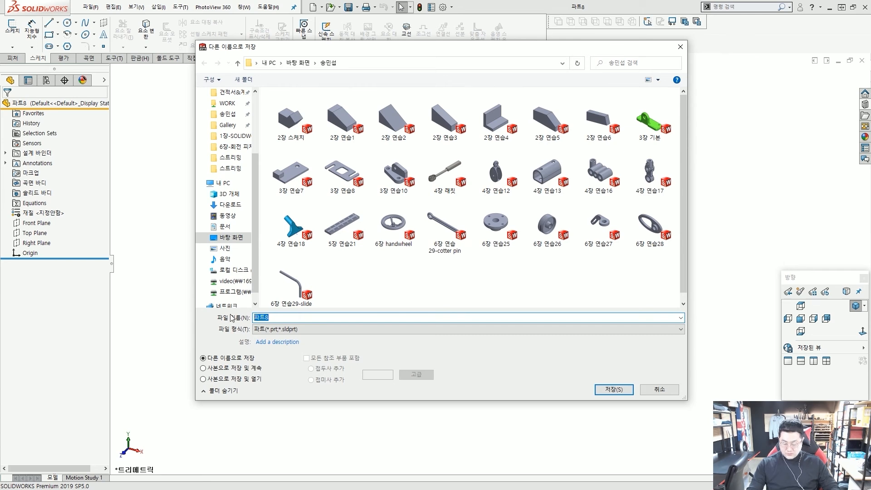
pyautogui.write('6wkd')
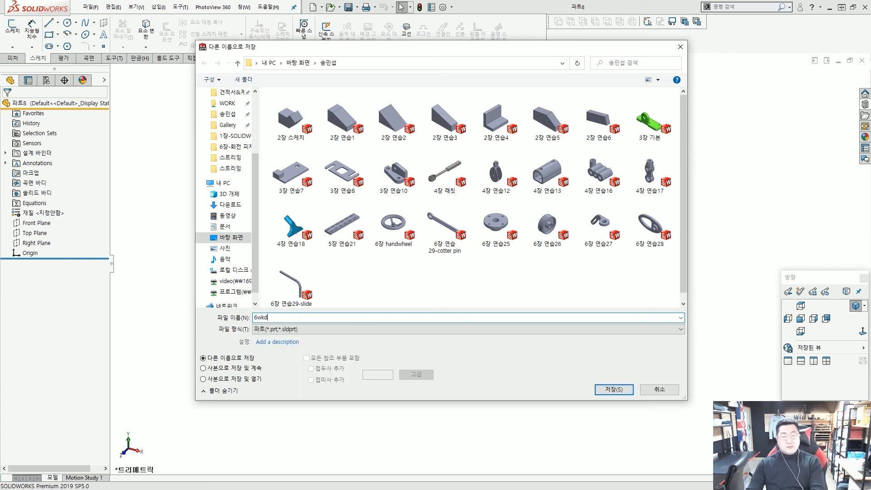
pyautogui.press('BackSpace')
pyautogui.press('BackSpace')
pyautogui.write('자 연')
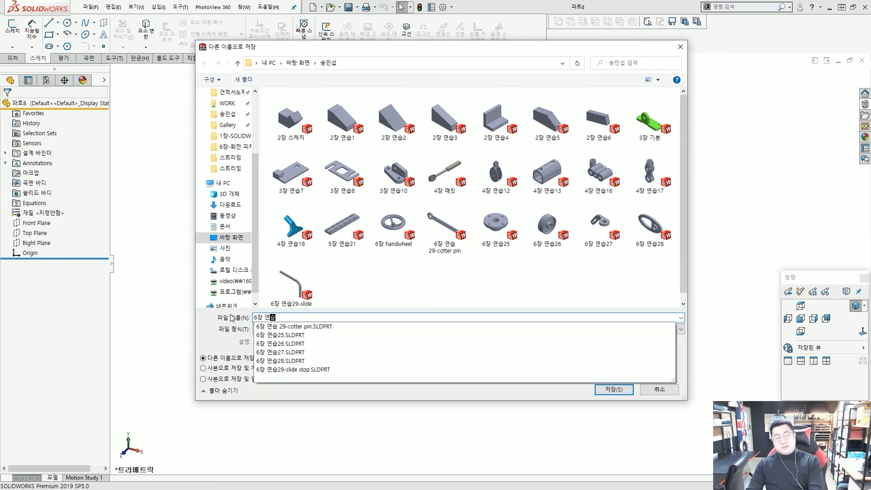
pyautogui.write('습2')
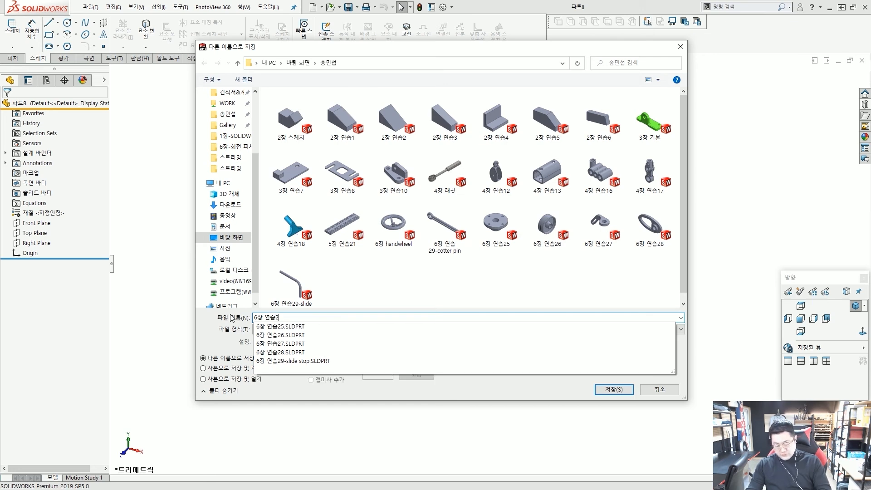
pyautogui.write('9')
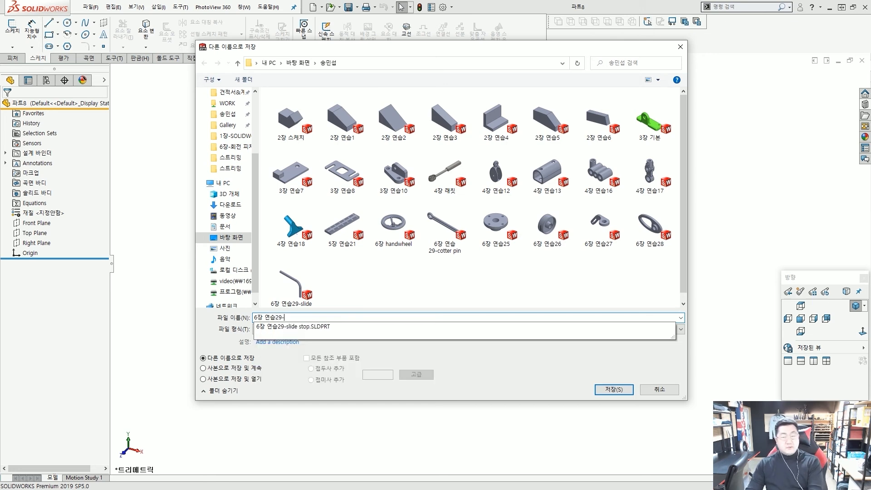
pyautogui.write('-')
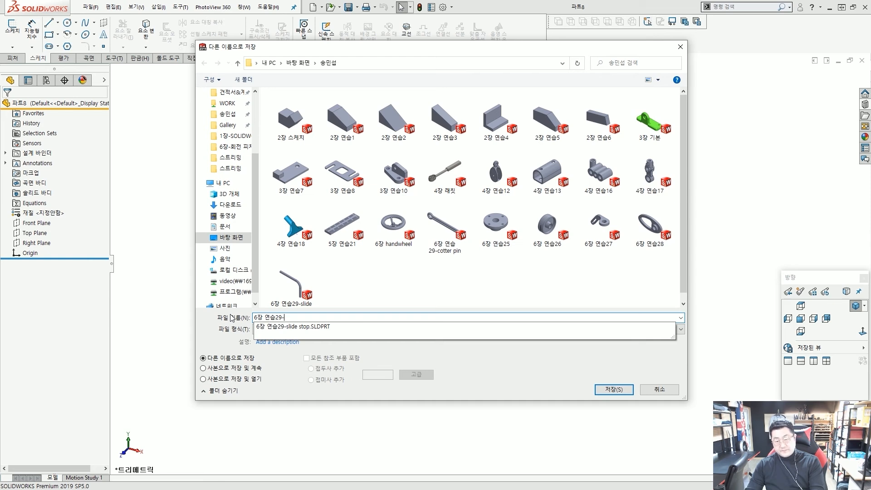
pyautogui.write('pape')
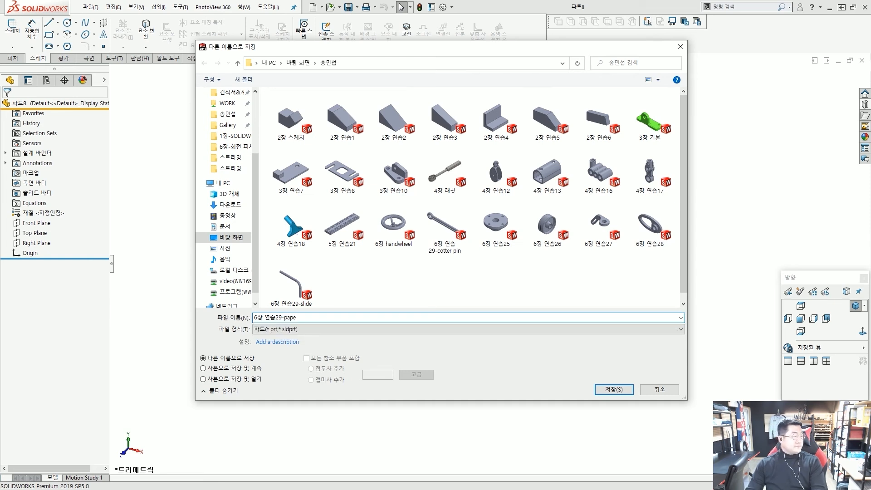
pyautogui.write('r clip')
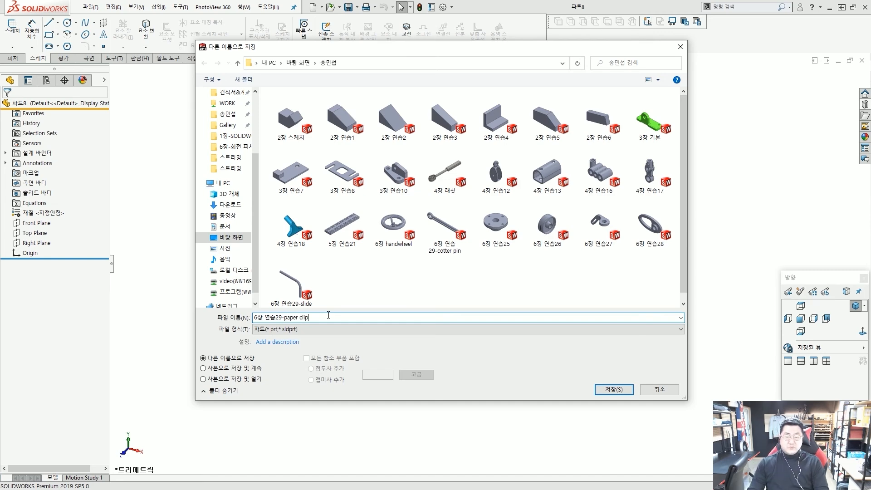
pyautogui.press('Return')
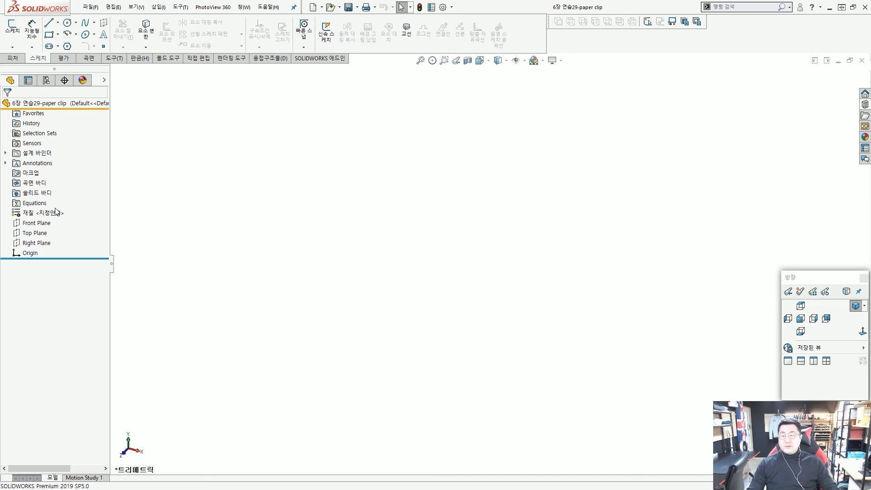
# Start a new sketch on the Front Plane of the paper clip part and clear the plane selection.
pyautogui.click(42, 223)
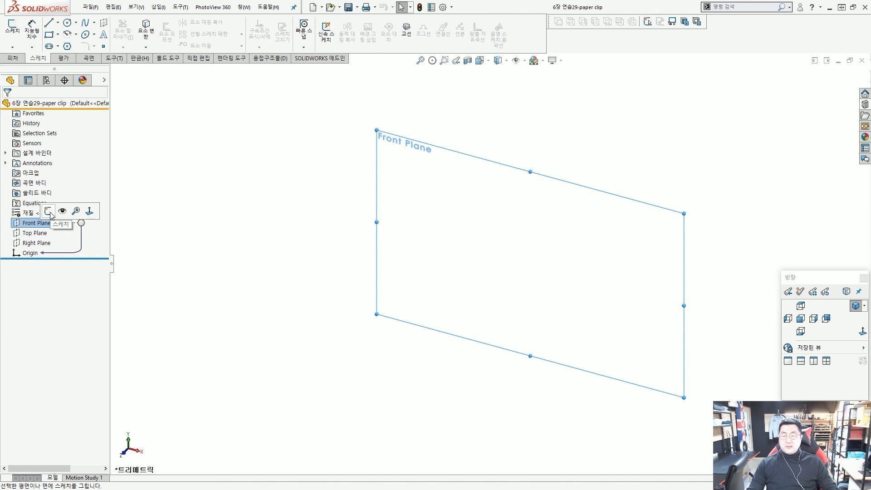
pyautogui.click(48, 211)
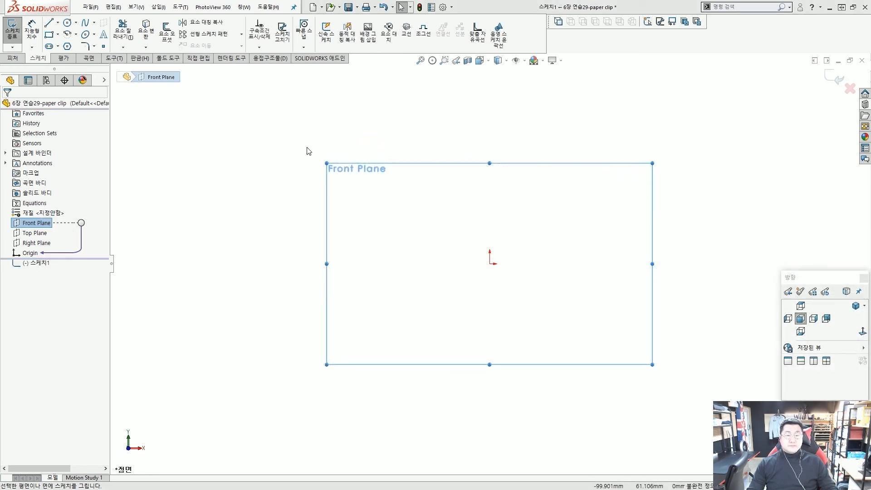
pyautogui.click(305, 147)
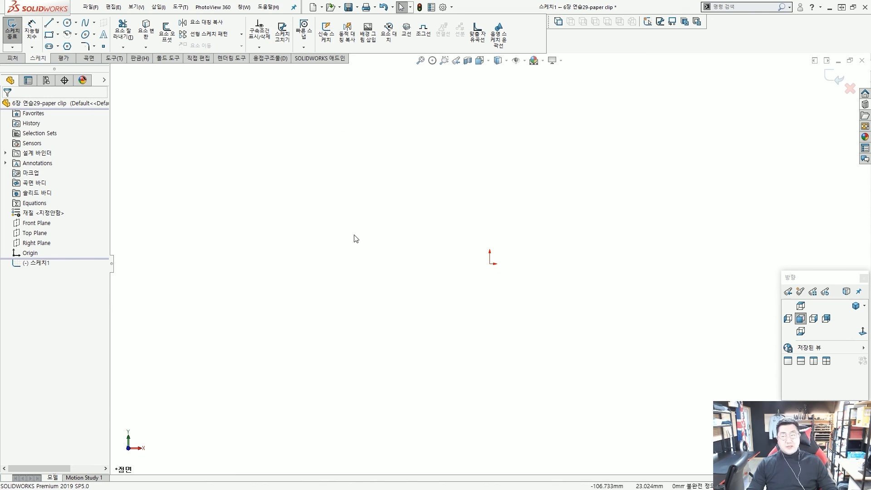
# Sketch a connected chain from above the origin: 172 mm line, 42 mm radius arc, 214 mm line, 79 mm radius arc and top line, all approximate.
pyautogui.click(49, 25)
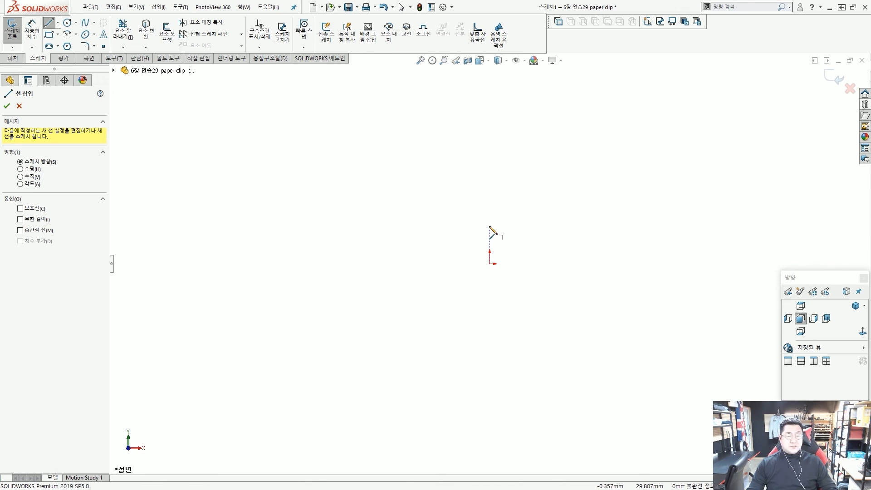
pyautogui.click(490, 226)
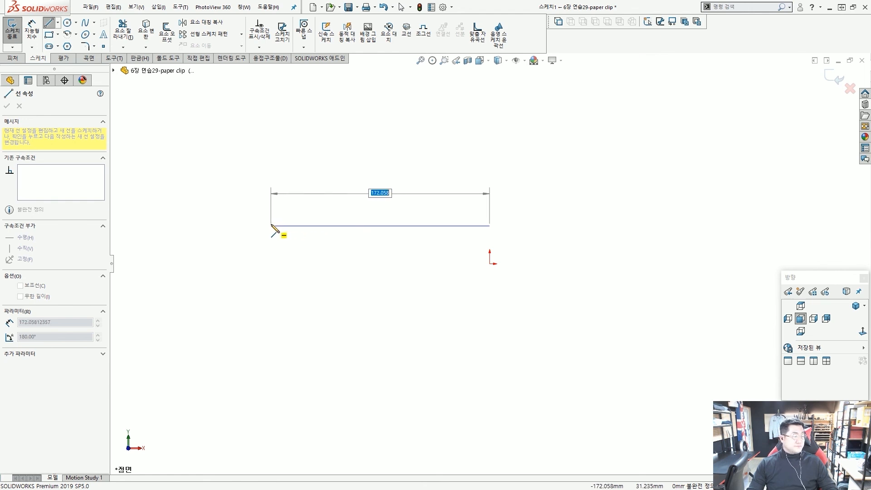
pyautogui.click(272, 226)
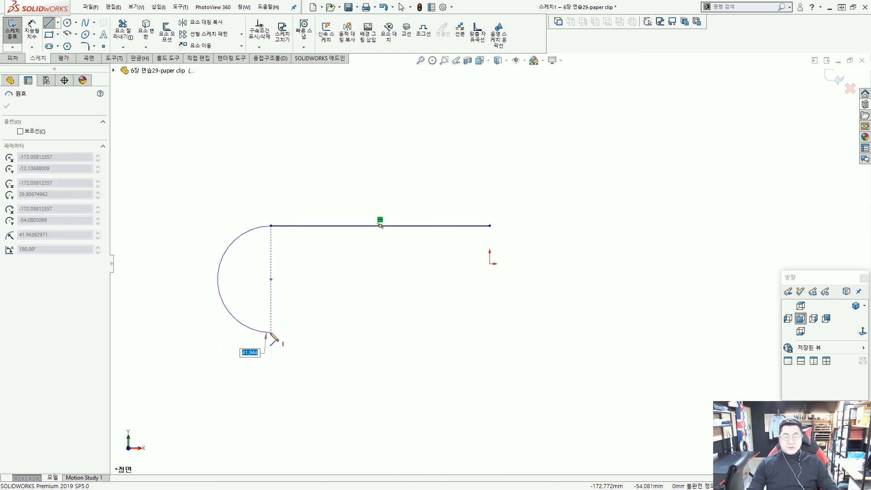
pyautogui.click(271, 334)
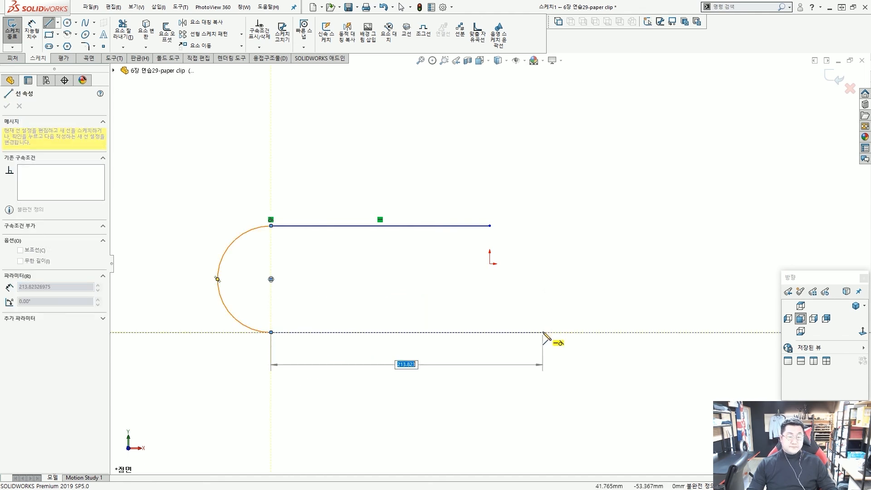
pyautogui.click(544, 333)
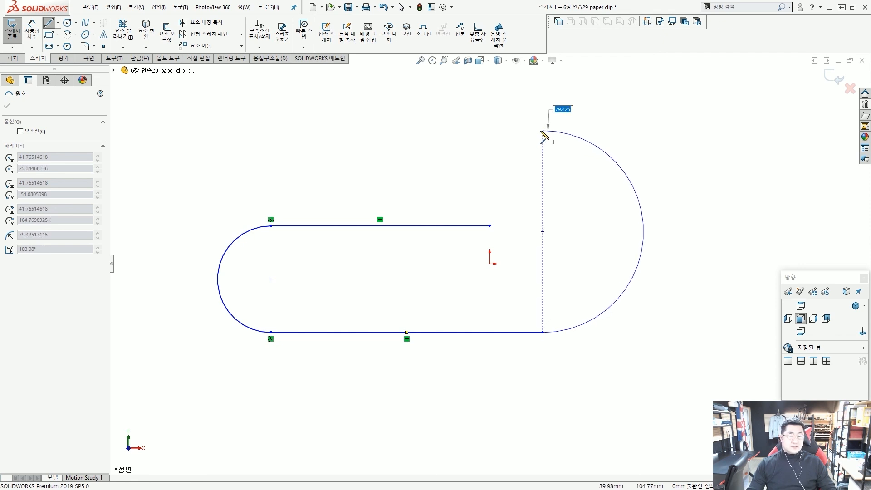
pyautogui.click(543, 132)
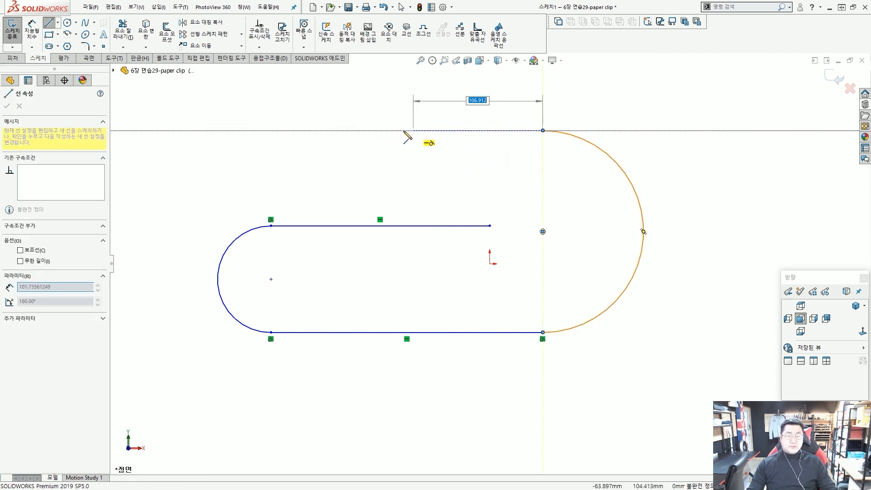
pyautogui.click(344, 131)
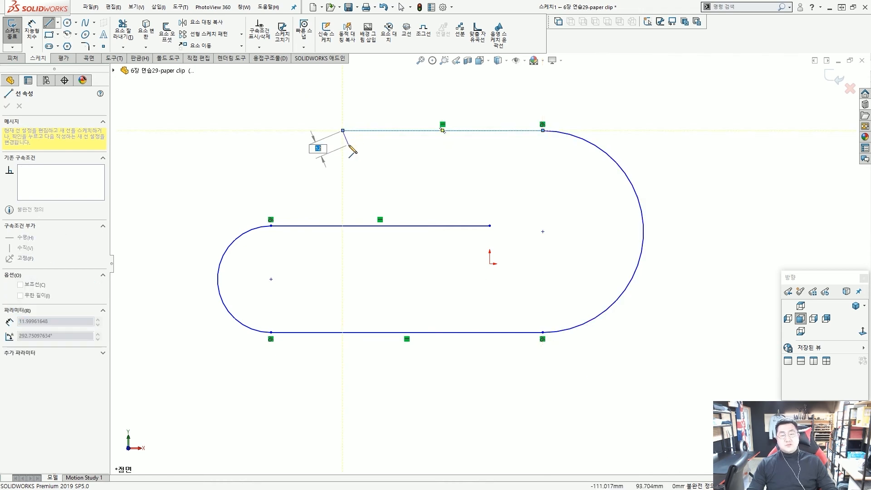
pyautogui.press('Escape')
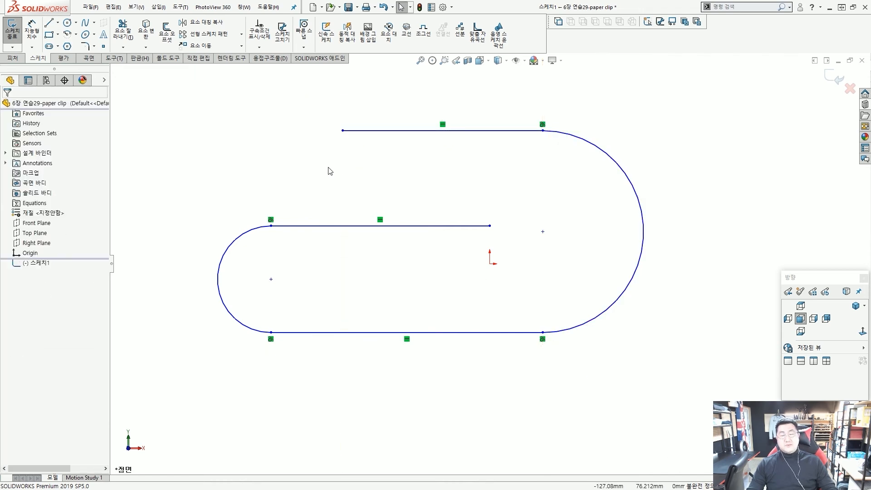
# Extend the path from the inner line's free end with a small tangent arc around the origin and a horizontal line running back left.
pyautogui.press('l')
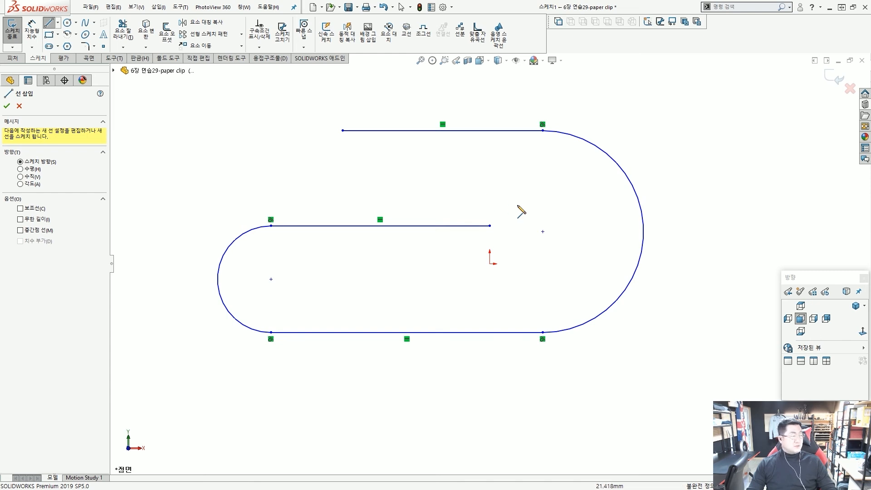
pyautogui.click(491, 225)
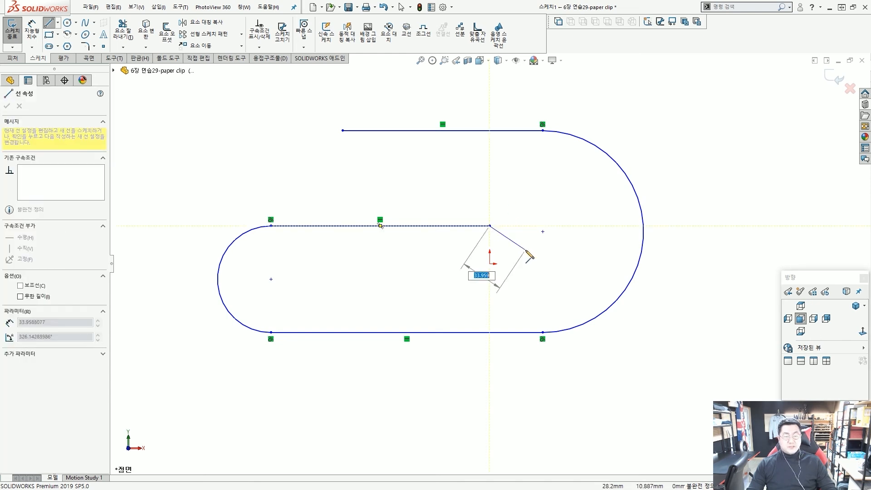
pyautogui.press('a')
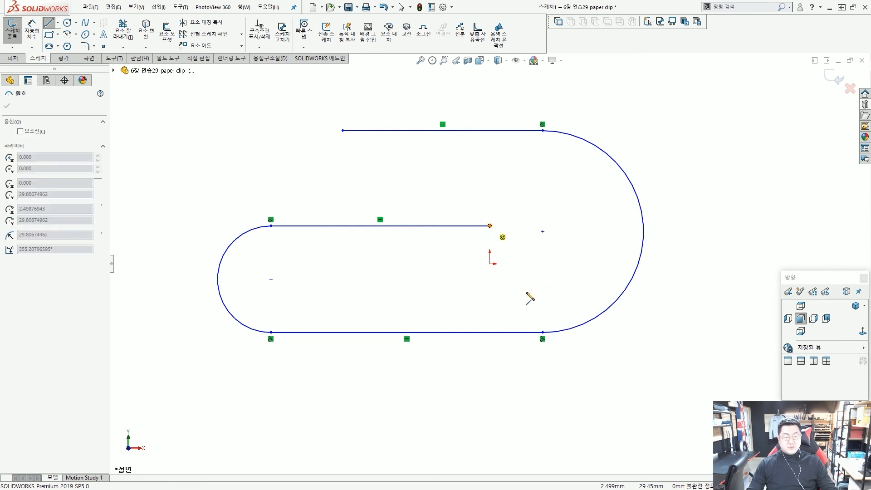
pyautogui.click(491, 295)
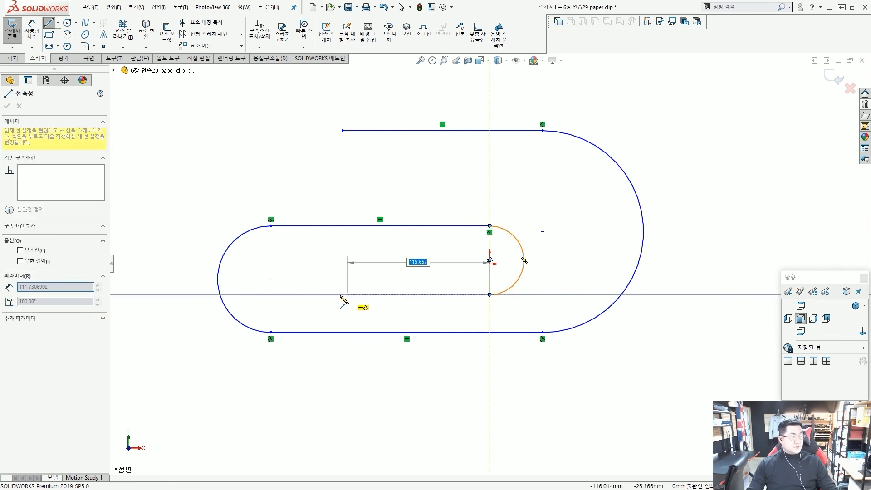
pyautogui.click(335, 295)
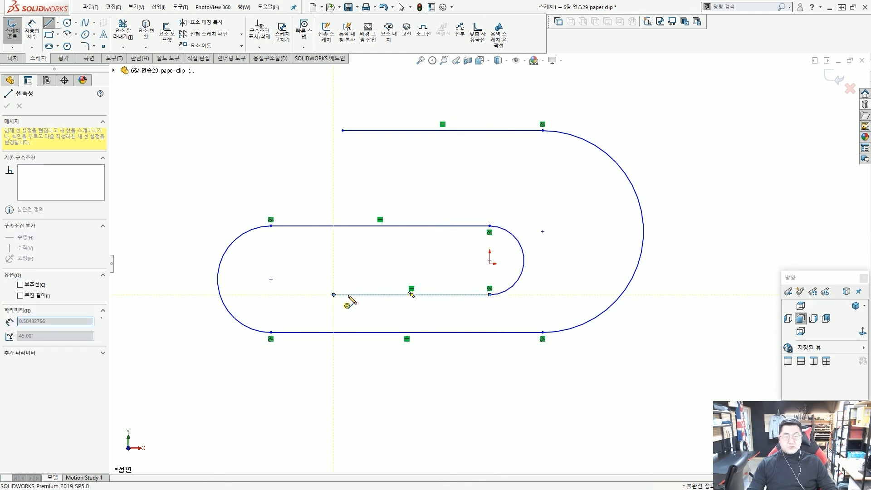
pyautogui.press('Escape')
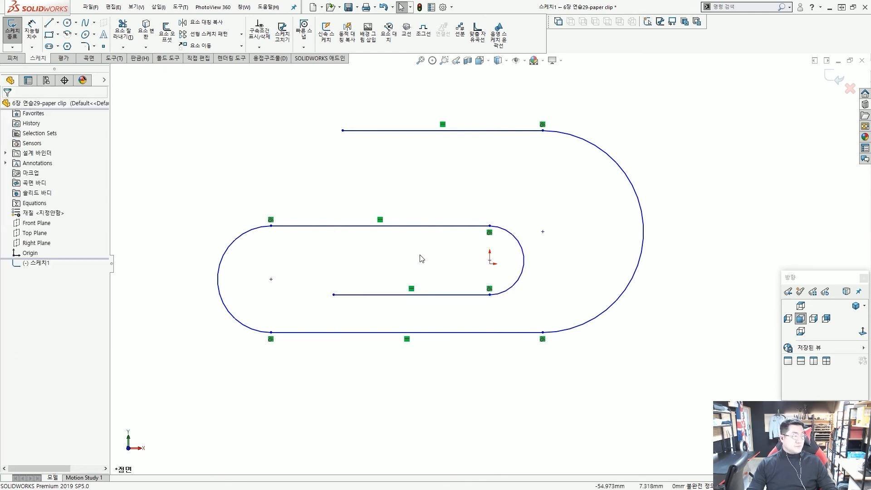
# Move the small inner arc's centre point clear of the origin, then make it coincident with the origin.
pyautogui.scroll(-1, 433, 265)
pyautogui.scroll(1, 456, 272)
pyautogui.scroll(2, 488, 270)
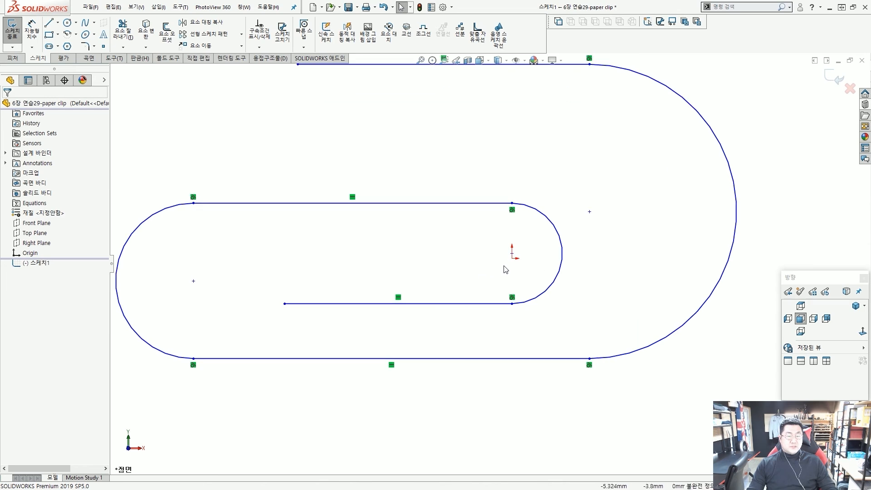
pyautogui.click(512, 255)
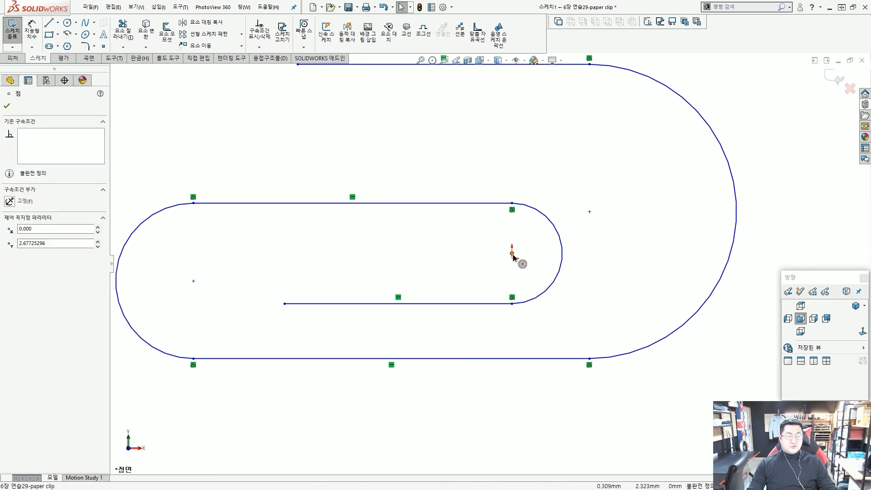
pyautogui.moveTo(512, 254)
pyautogui.mouseDown()
pyautogui.moveTo(510, 265)
pyautogui.moveTo(518, 235)
pyautogui.moveTo(512, 260)
pyautogui.moveTo(517, 243)
pyautogui.mouseUp()
pyautogui.press('Escape')
pyautogui.click(459, 166)
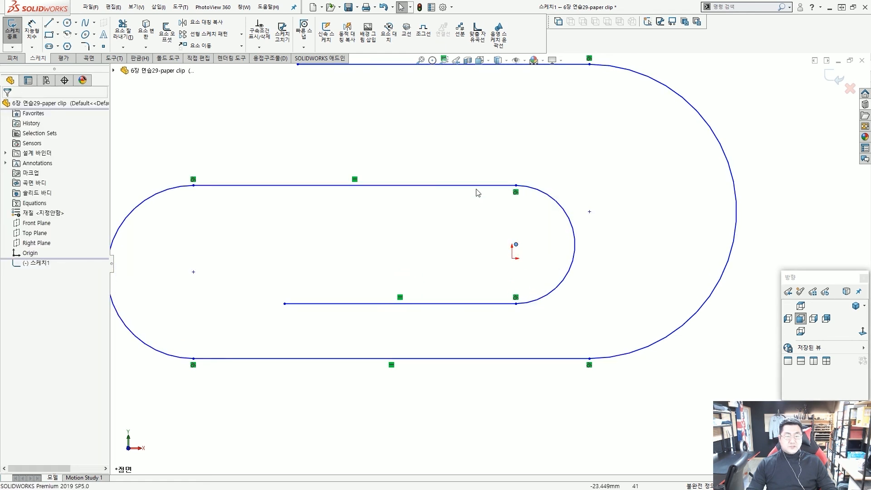
pyautogui.click(513, 260)
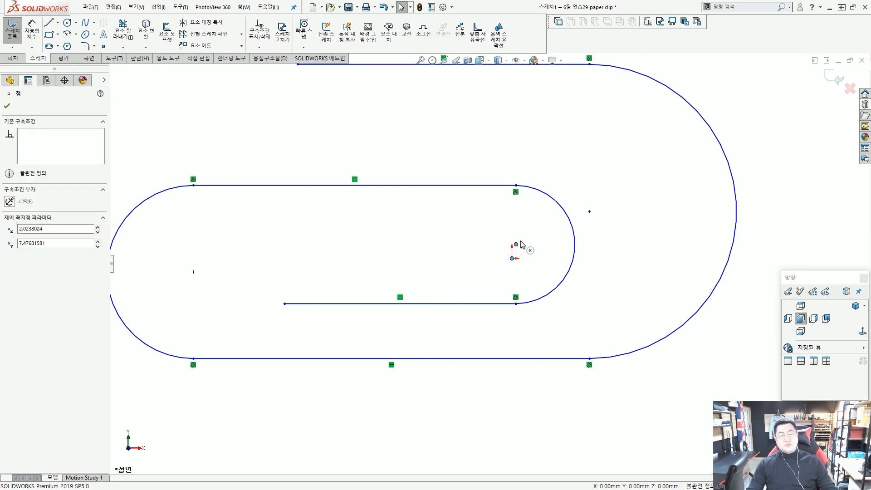
pyautogui.keyDown('ctrl'); pyautogui.click(516, 245); pyautogui.keyUp('ctrl')
pyautogui.click(569, 195)
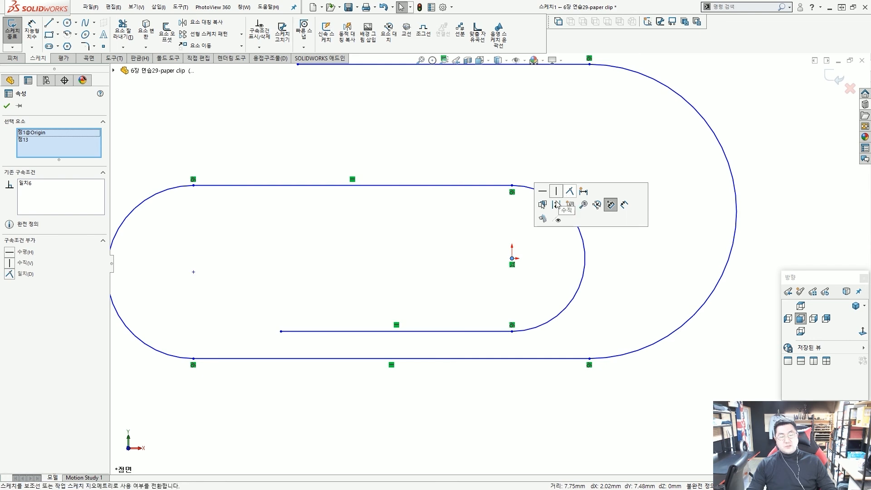
pyautogui.scroll(5, 490, 257)
pyautogui.press('Escape')
pyautogui.scroll(-1, 454, 302)
pyautogui.scroll(-2, 463, 259)
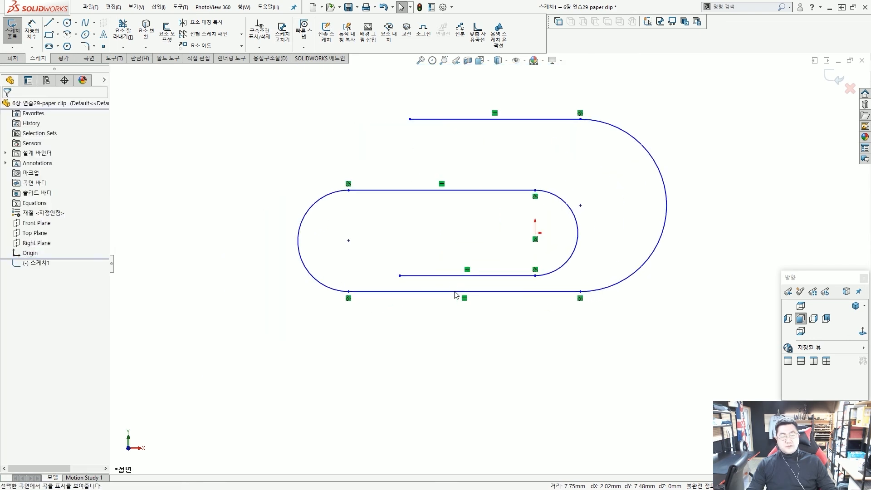
# Reshape the loops by moving the lowest horizontal line well down and the topmost horizontal line slightly down.
pyautogui.moveTo(450, 293); pyautogui.dragTo(450, 375)
pyautogui.moveTo(478, 122); pyautogui.dragTo(475, 138)
pyautogui.press('Escape')
pyautogui.scroll(1, 479, 166)
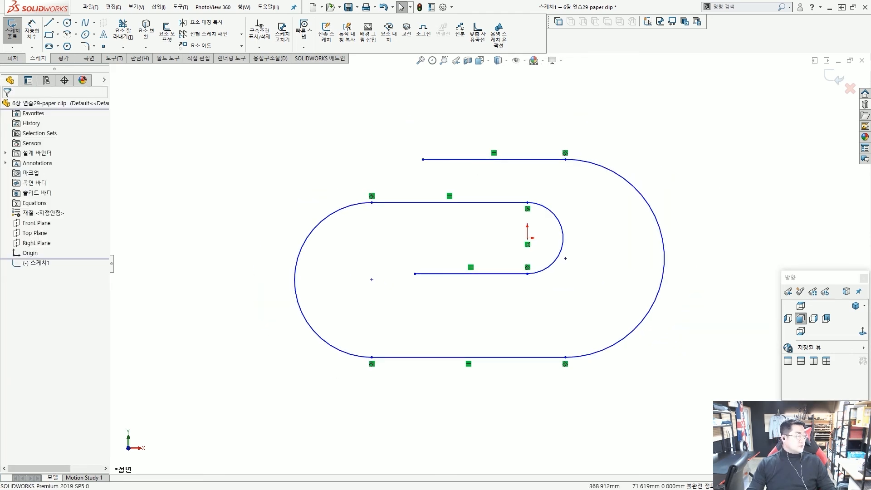
# Dimension the vertical distance between the two upper horizontal lines as 1.5 mm.
pyautogui.click(31, 30)
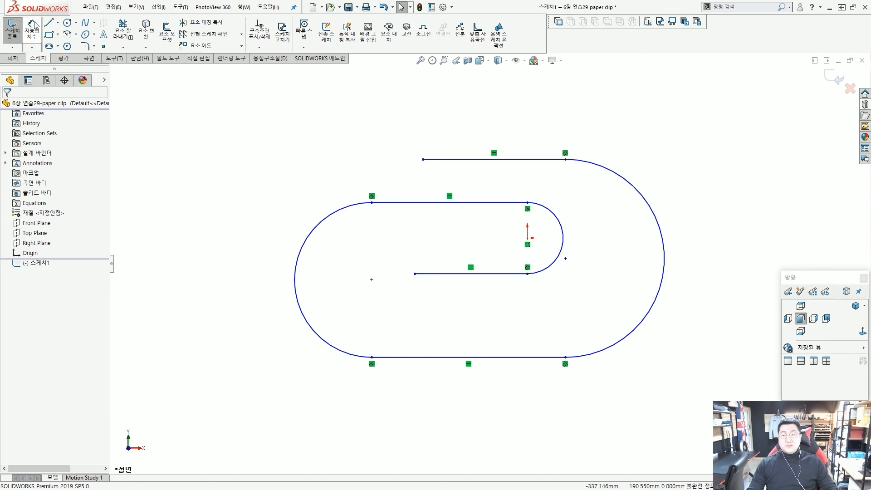
pyautogui.scroll(-1, 447, 202)
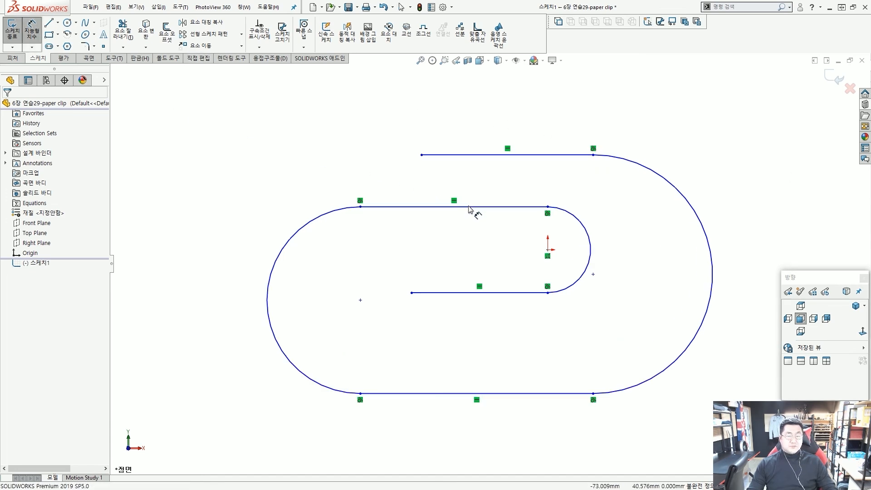
pyautogui.click(470, 209)
pyautogui.click(477, 155)
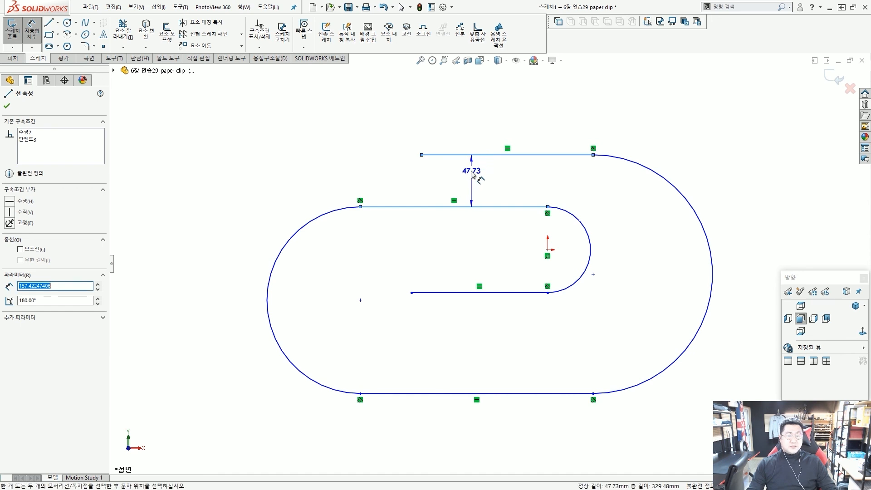
pyautogui.click(470, 180)
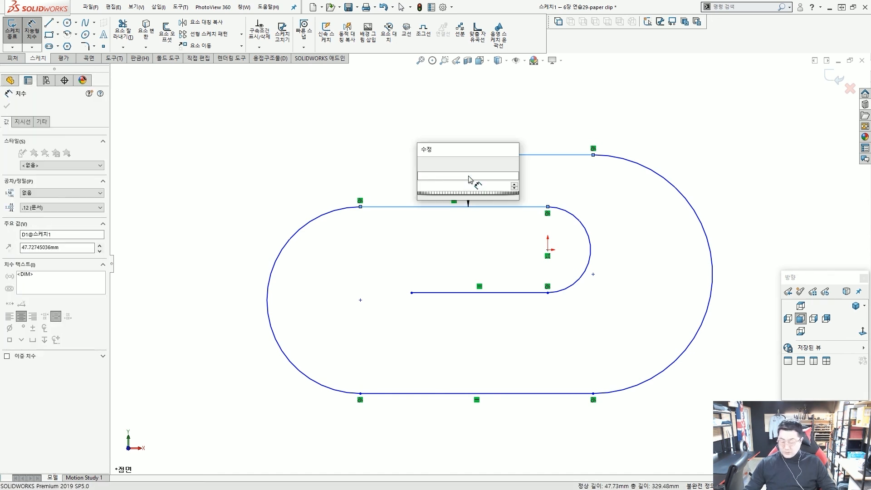
pyautogui.press('Return')
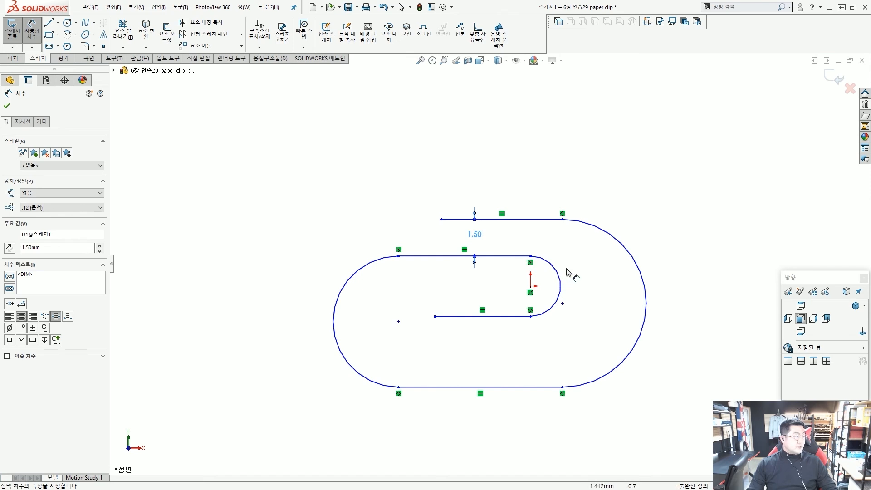
# Dimension the large outer arc at the clip's right end with a 3.5 mm radius.
pyautogui.click(624, 243)
pyautogui.click(690, 213)
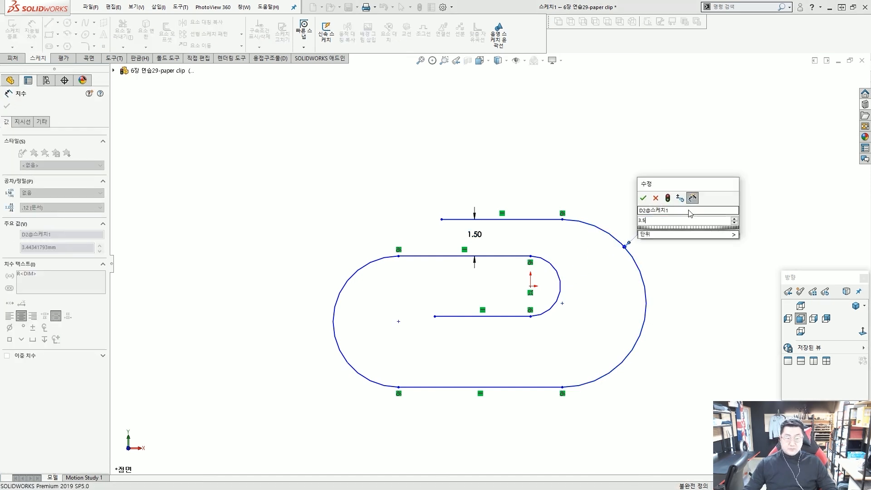
pyautogui.press('Return')
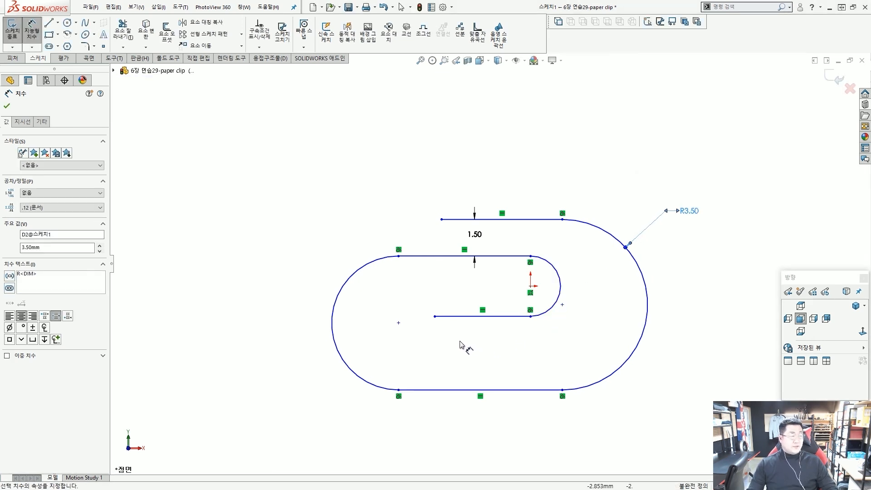
# Dimension the horizontal distance from the left arc's centre to the topmost line's free end as 10 mm.
pyautogui.click(366, 269)
pyautogui.scroll(-2, 366, 269)
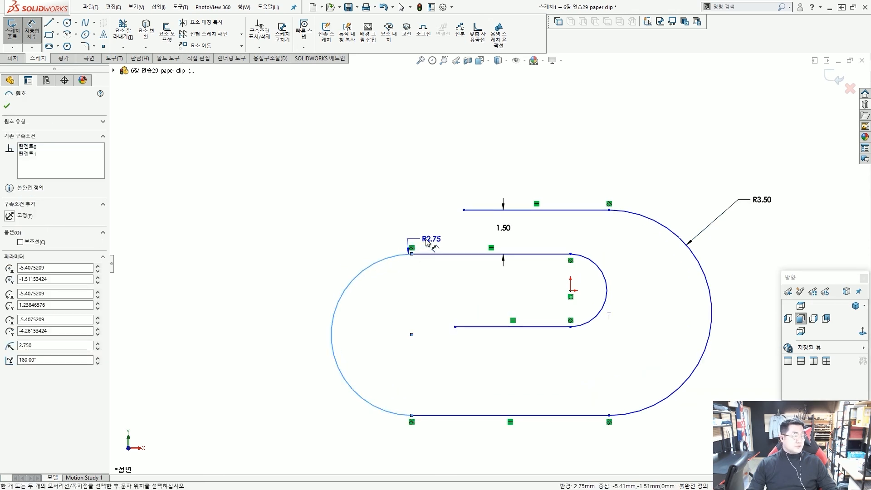
pyautogui.click(464, 209)
pyautogui.click(445, 147)
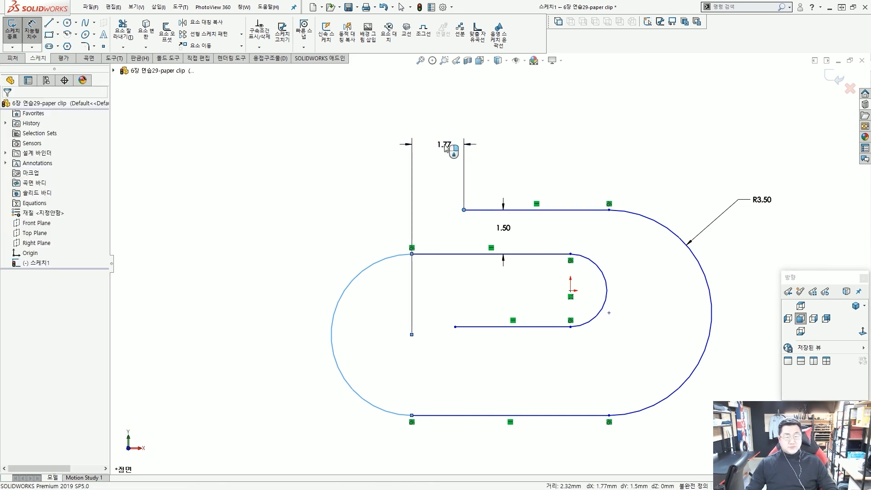
pyautogui.write('10')
pyautogui.press('Return')
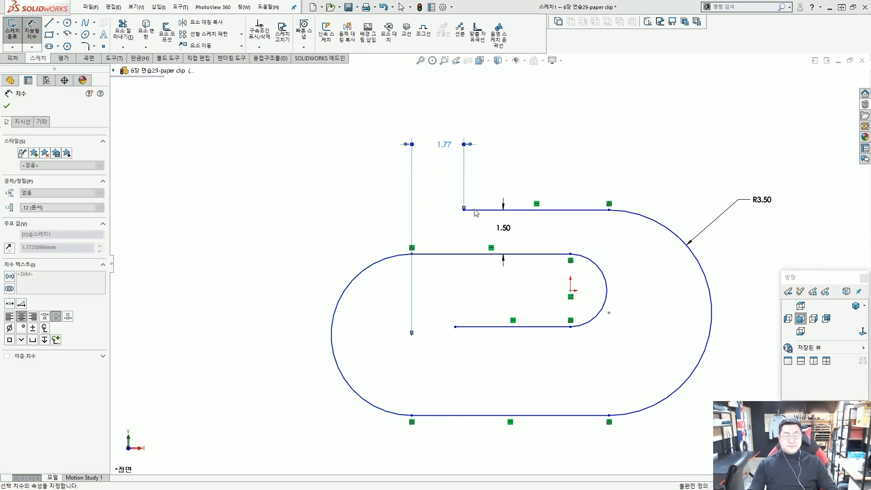
pyautogui.press('Escape')
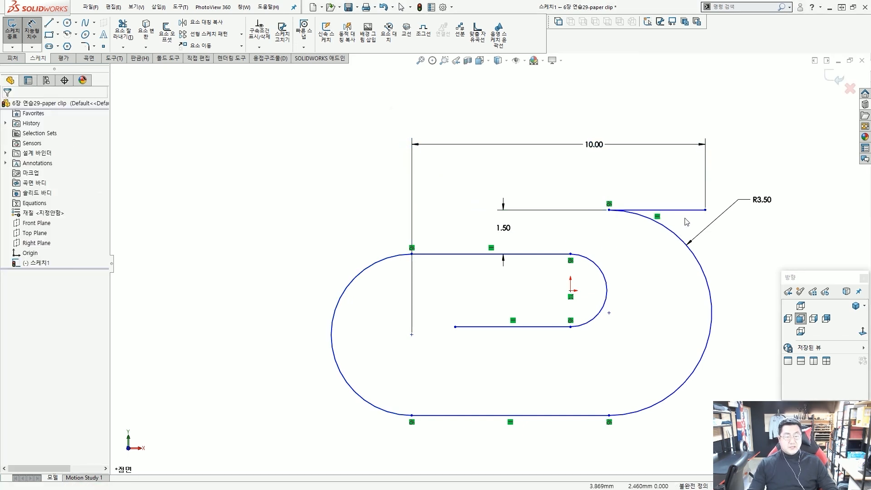
# Move the left arc's centre farther left so the topmost line's free end lies left of the large right arc.
pyautogui.press('Escape')
pyautogui.press('z')
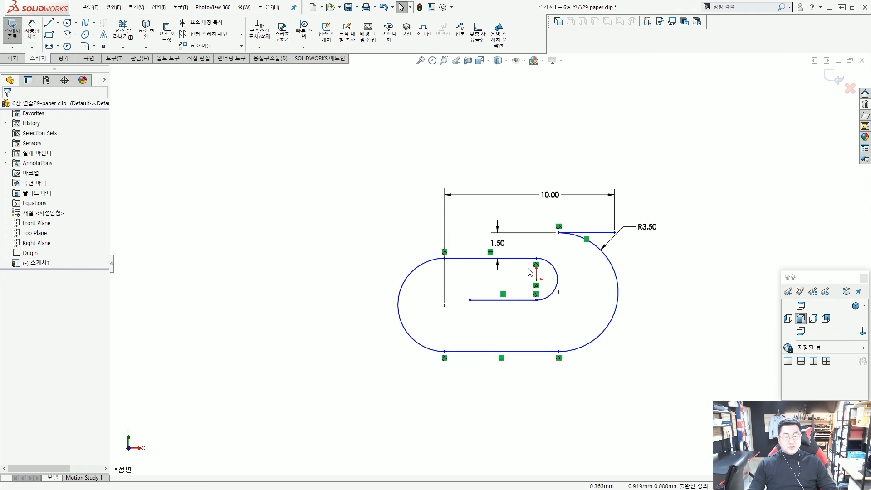
pyautogui.moveTo(444, 306); pyautogui.dragTo(271, 303)
pyautogui.click(447, 305)
pyautogui.scroll(-1, 447, 300)
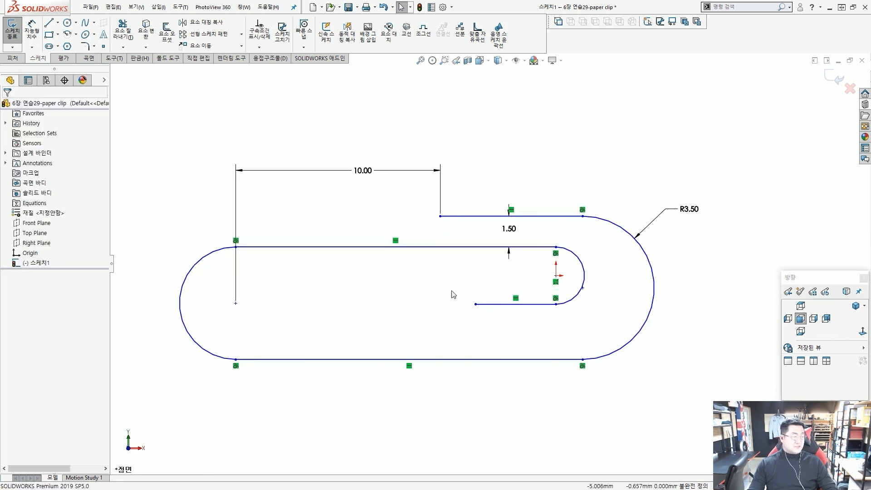
pyautogui.scroll(-1, 481, 292)
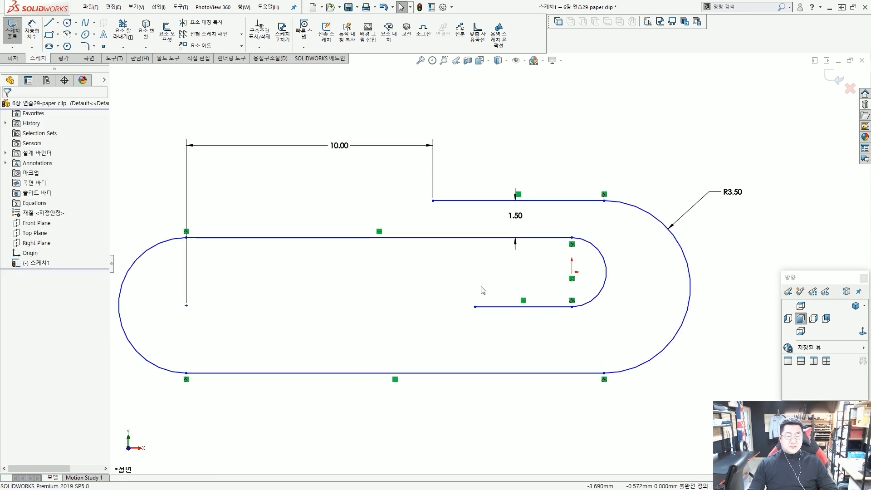
# Add a vertical relation between the free ends of the topmost line and the inner lower line.
pyautogui.click(433, 202)
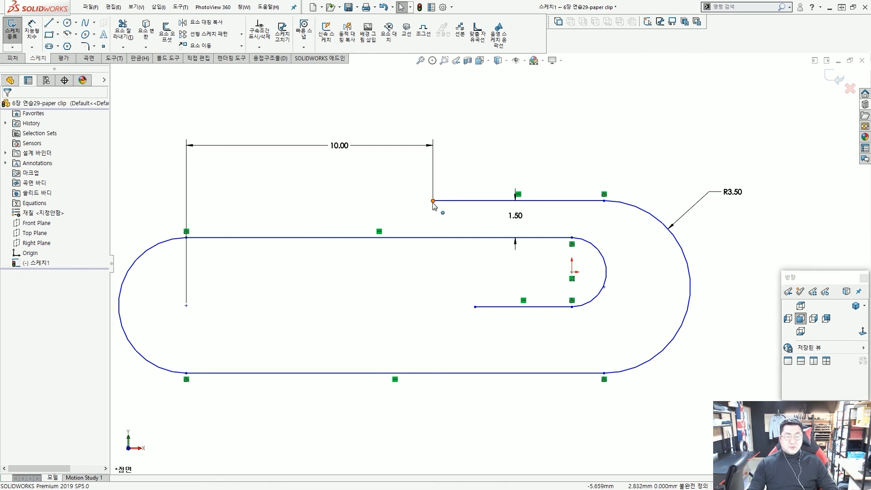
pyautogui.keyDown('ctrl'); pyautogui.click(476, 307); pyautogui.keyUp('ctrl')
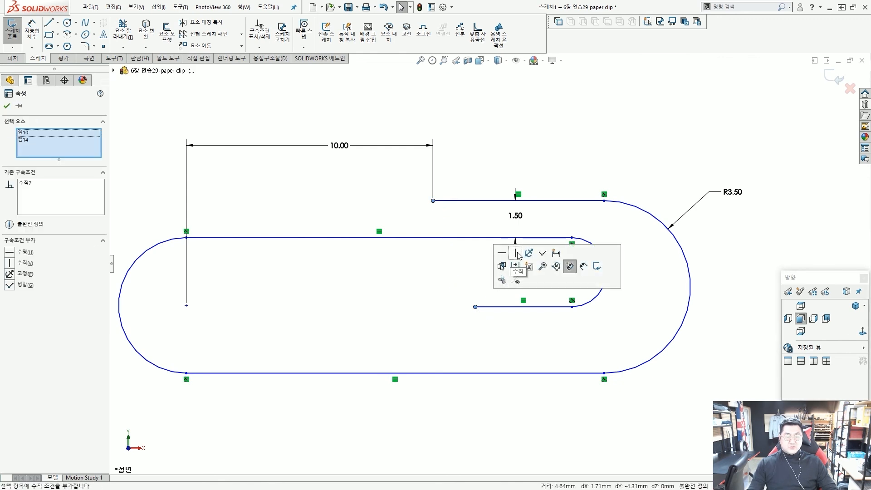
pyautogui.click(517, 253)
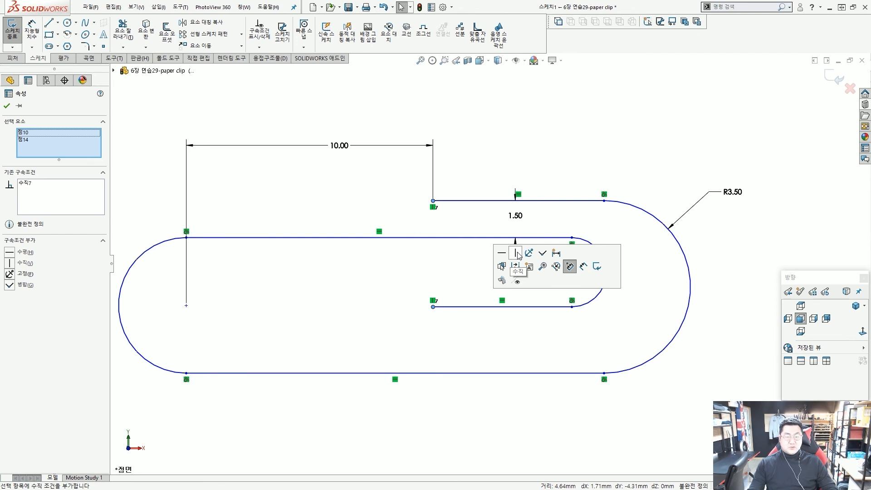
pyautogui.click(424, 329)
# Dimension the clip's overall length between the outer edges of the left arc and large right arc as 32 mm.
pyautogui.scroll(2, 426, 311)
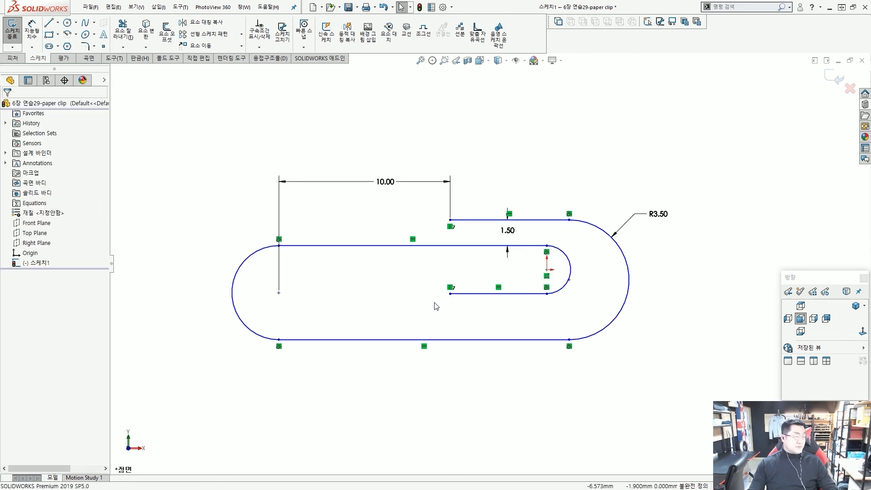
pyautogui.scroll(1, 434, 303)
pyautogui.click(33, 35)
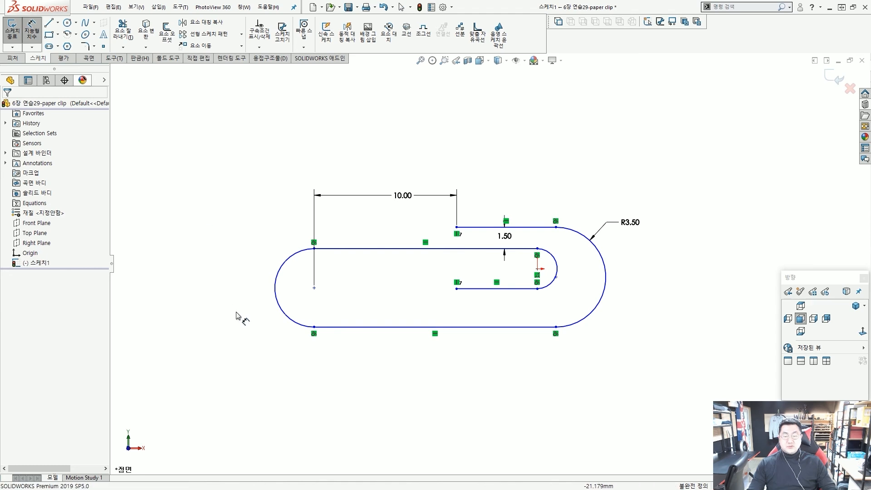
pyautogui.click(276, 298)
pyautogui.click(608, 277)
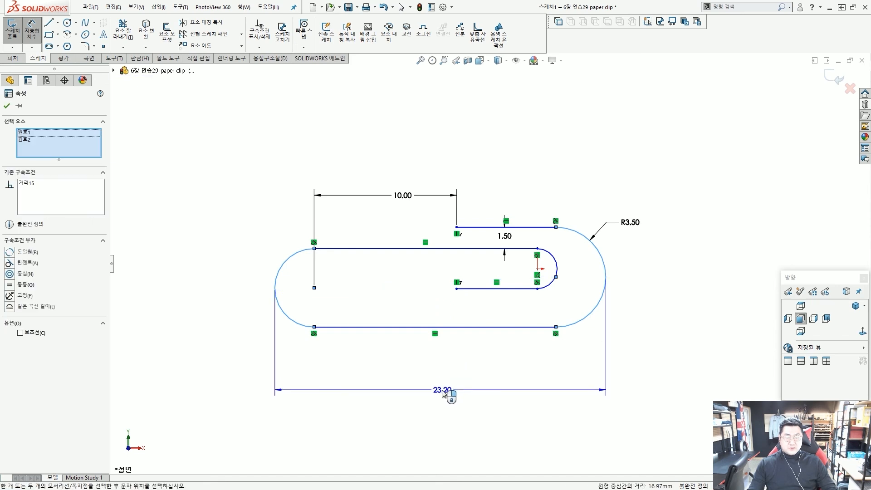
pyautogui.click(442, 392)
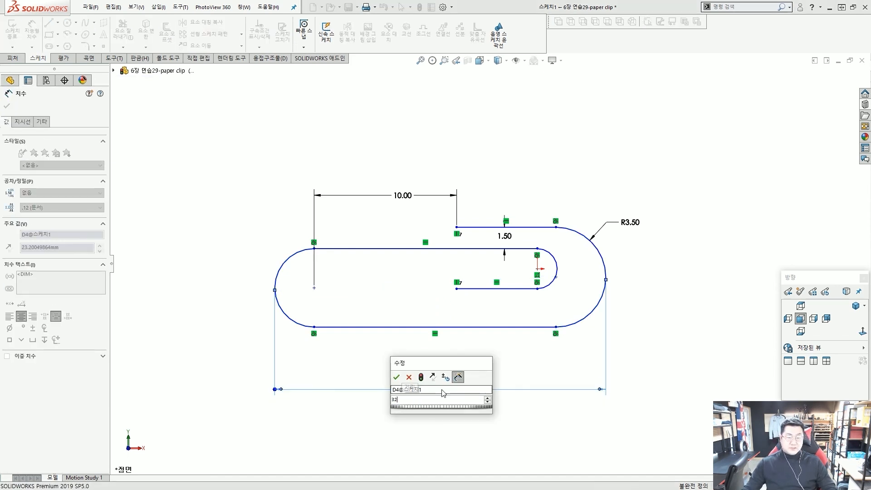
pyautogui.press('Return')
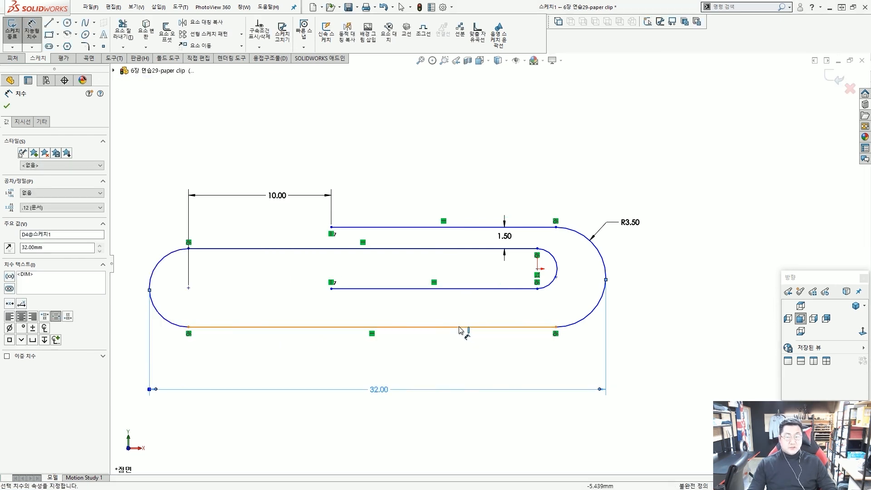
pyautogui.scroll(2, 425, 326)
pyautogui.press('Escape')
pyautogui.press('Escape')
pyautogui.scroll(-1, 411, 297)
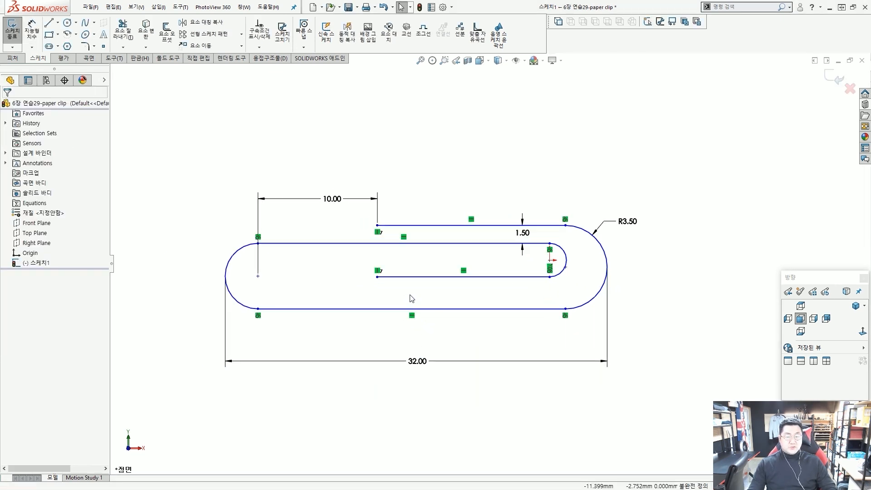
# Move the left arc's centre slightly to test which parts of the path sketch are still free.
pyautogui.moveTo(258, 276)
pyautogui.mouseDown()
pyautogui.moveTo(255, 302)
pyautogui.moveTo(285, 289)
pyautogui.moveTo(263, 289)
pyautogui.moveTo(254, 267)
pyautogui.mouseUp()
pyautogui.click(665, 325)
pyautogui.scroll(-3, 551, 276)
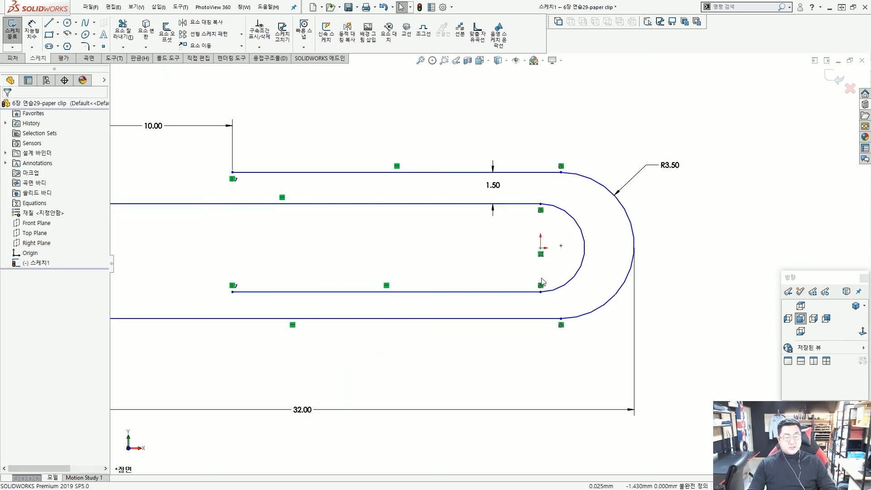
pyautogui.scroll(-1, 551, 284)
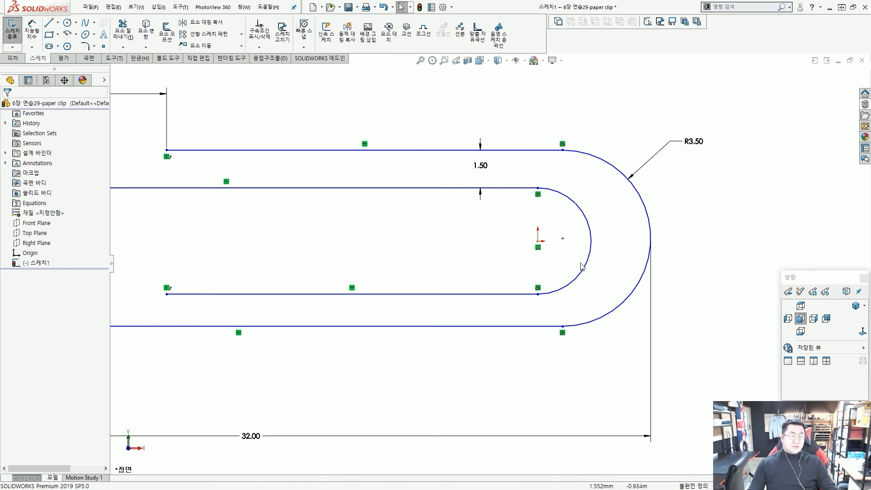
pyautogui.moveTo(607, 230)
pyautogui.mouseDown()
pyautogui.moveTo(607, 207)
pyautogui.moveTo(639, 223)
pyautogui.mouseUp()
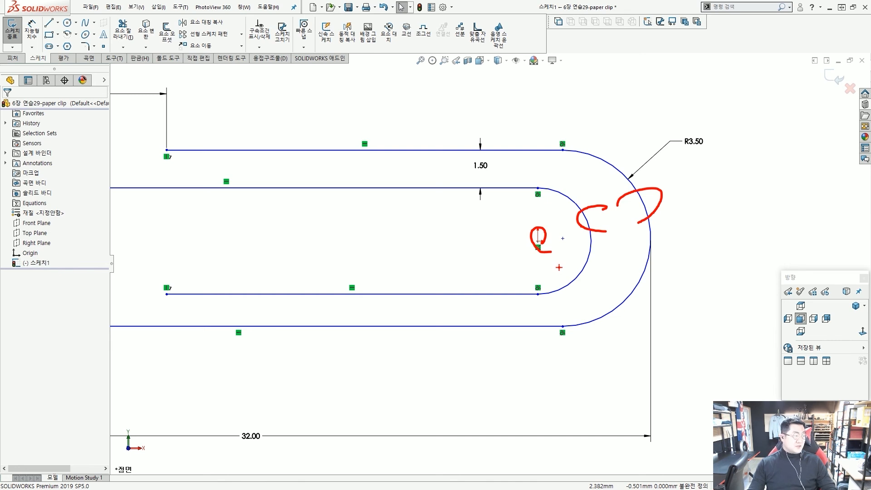
pyautogui.press('Escape')
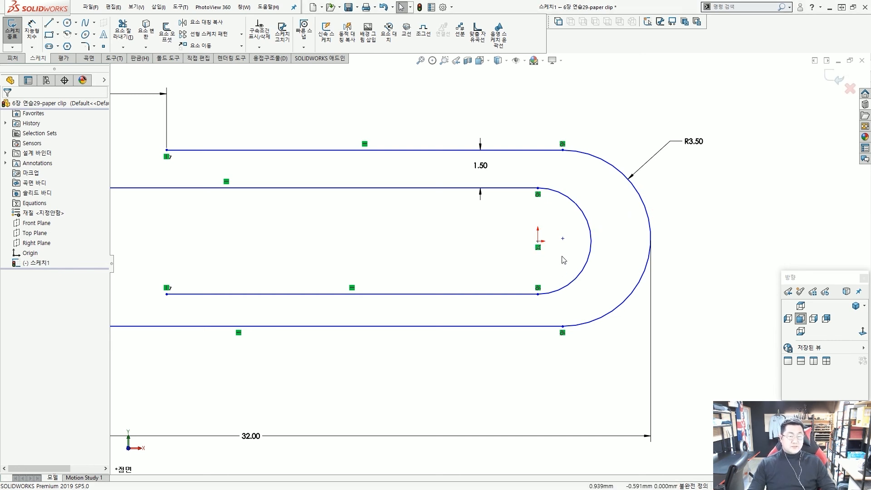
# Place the centre of the large 3.5 mm right arc on the midpoint of the small inner right arc.
pyautogui.moveTo(563, 240); pyautogui.dragTo(539, 243)
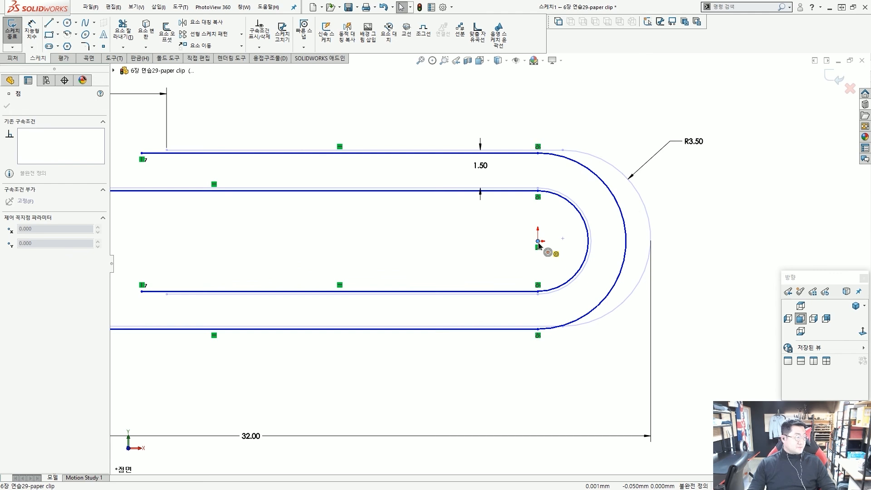
pyautogui.moveTo(539, 244); pyautogui.dragTo(590, 244)
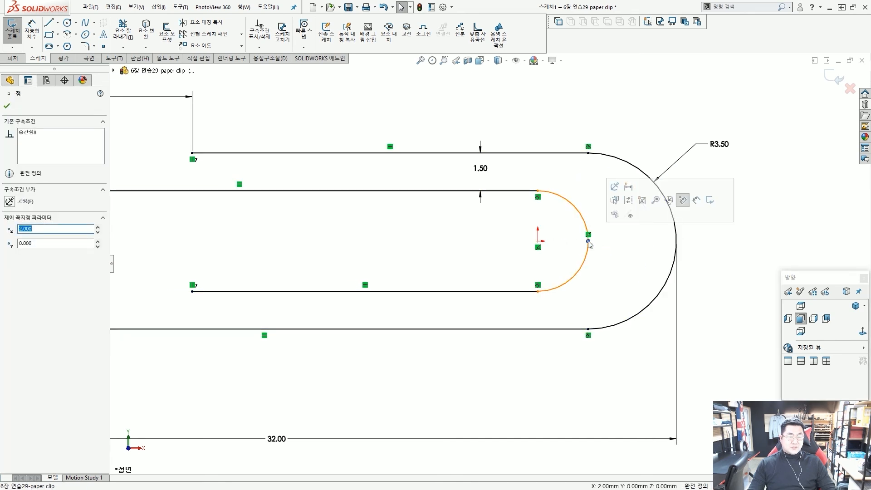
pyautogui.scroll(3, 590, 244)
pyautogui.click(558, 266)
pyautogui.scroll(1, 540, 271)
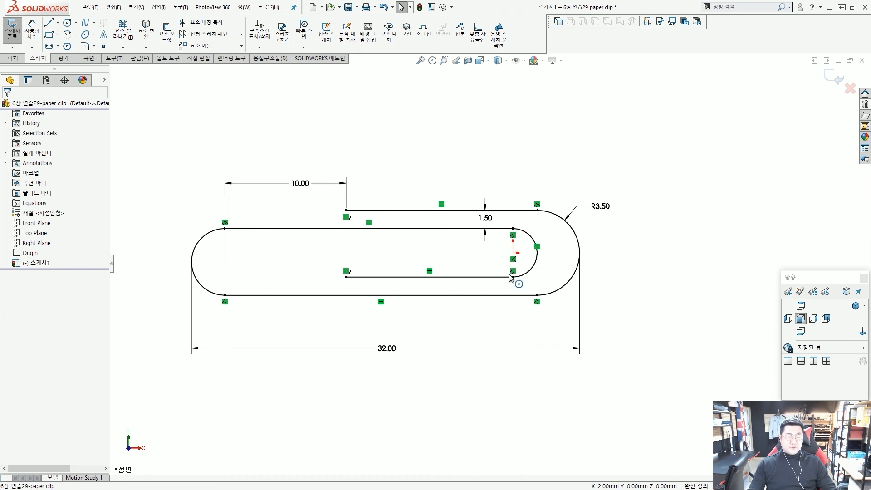
pyautogui.scroll(-3, 510, 275)
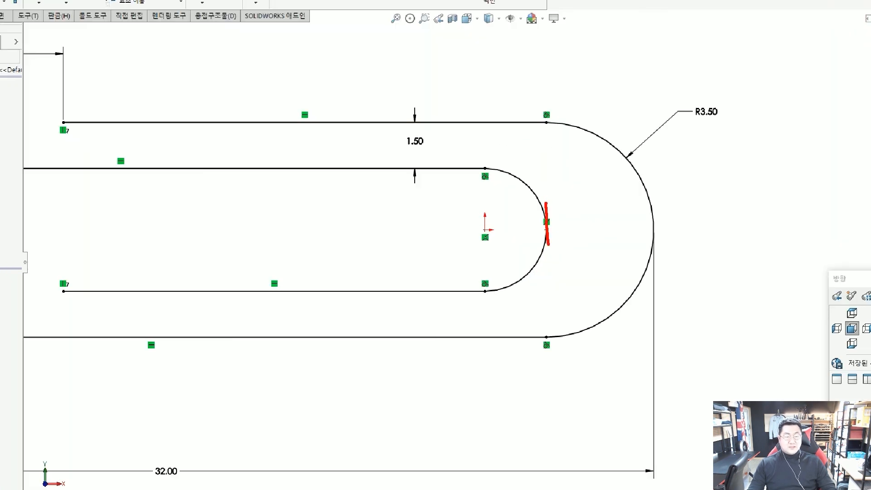
pyautogui.moveTo(549, 245); pyautogui.dragTo(551, 259)
pyautogui.moveTo(554, 228); pyautogui.dragTo(649, 223)
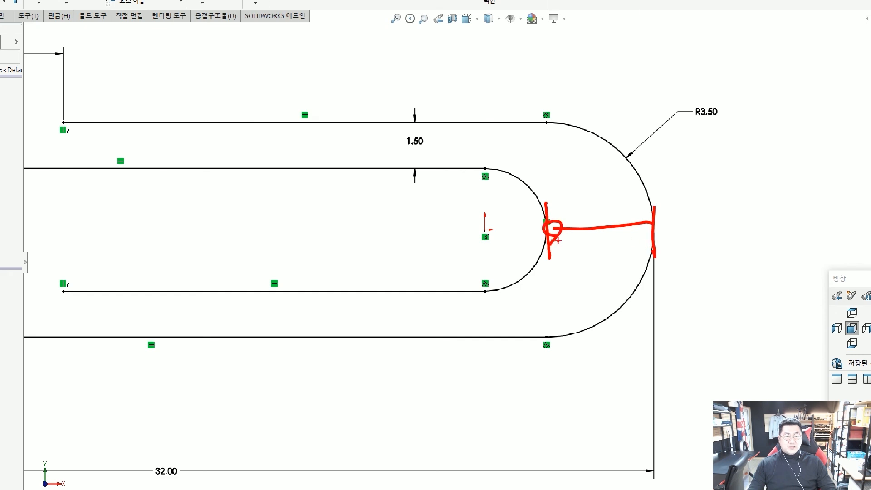
pyautogui.press('Escape')
pyautogui.scroll(6, 489, 263)
pyautogui.scroll(-2, 378, 270)
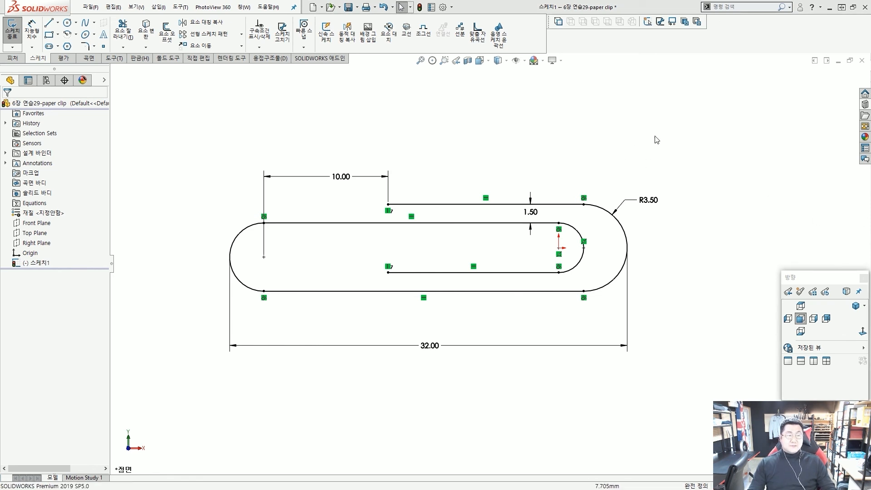
# Exit the wire path sketch and deselect it.
pyautogui.doubleClick(589, 157)
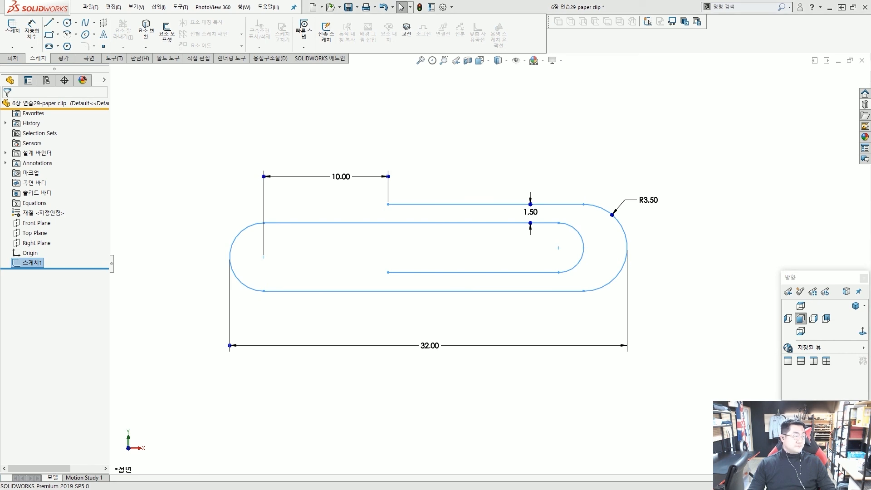
pyautogui.click(245, 144)
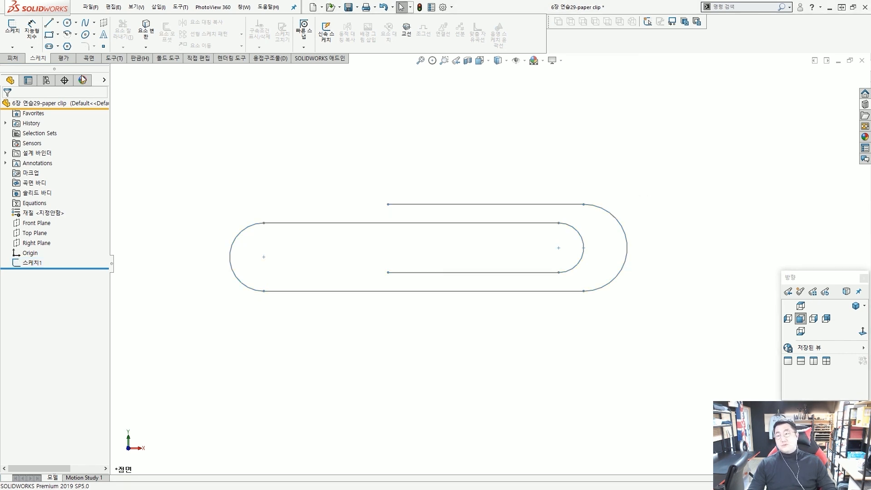
# Create a swept boss with a 1 mm diameter circular profile along the wire path sketch.
pyautogui.click(18, 59)
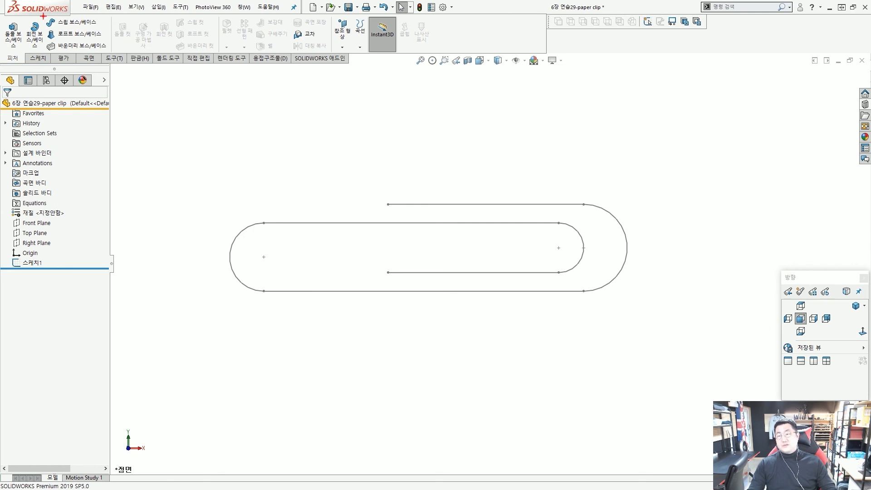
pyautogui.moveTo(43, 15); pyautogui.dragTo(97, 30)
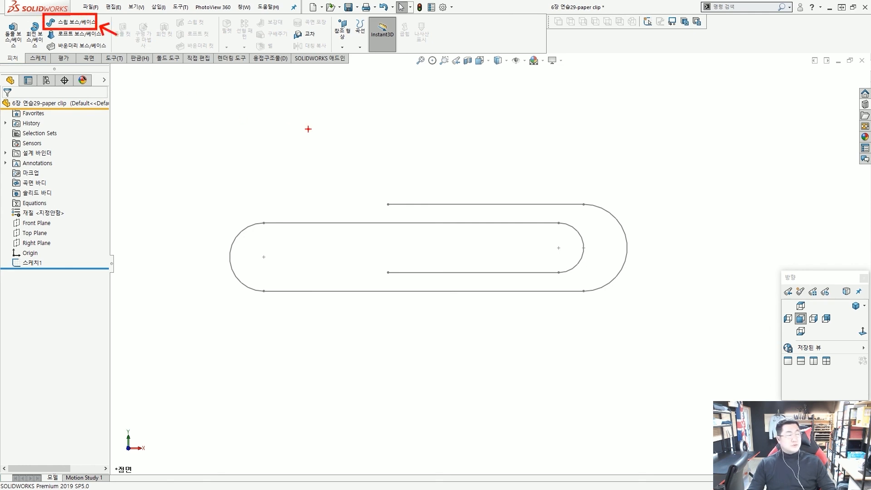
pyautogui.press('Escape')
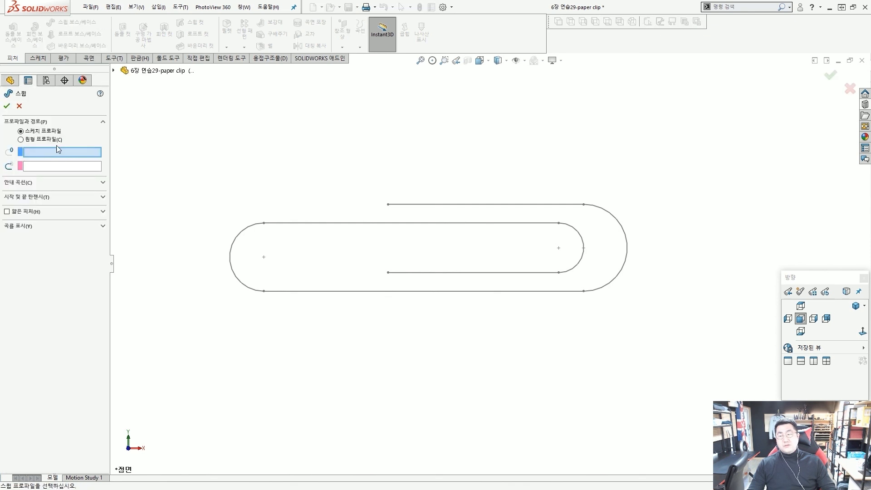
pyautogui.click(21, 139)
pyautogui.scroll(4, 15, 139)
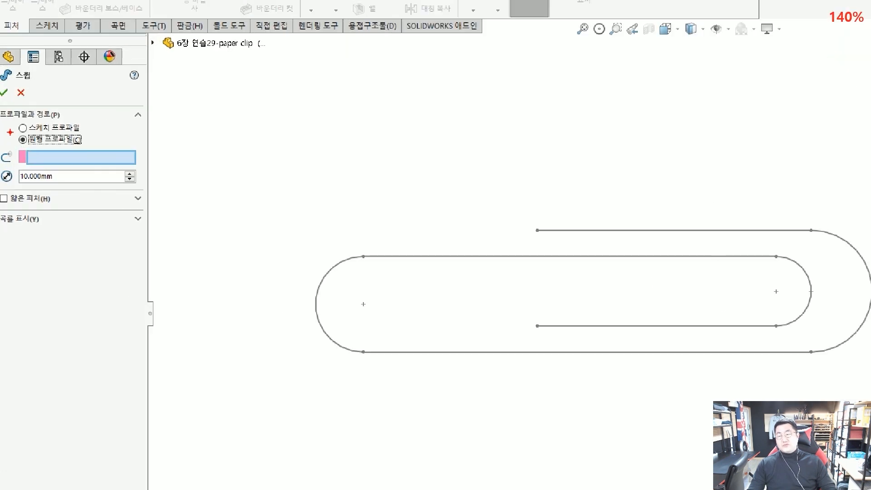
pyautogui.moveTo(10, 131); pyautogui.dragTo(92, 145)
pyautogui.moveTo(168, 152); pyautogui.dragTo(109, 143)
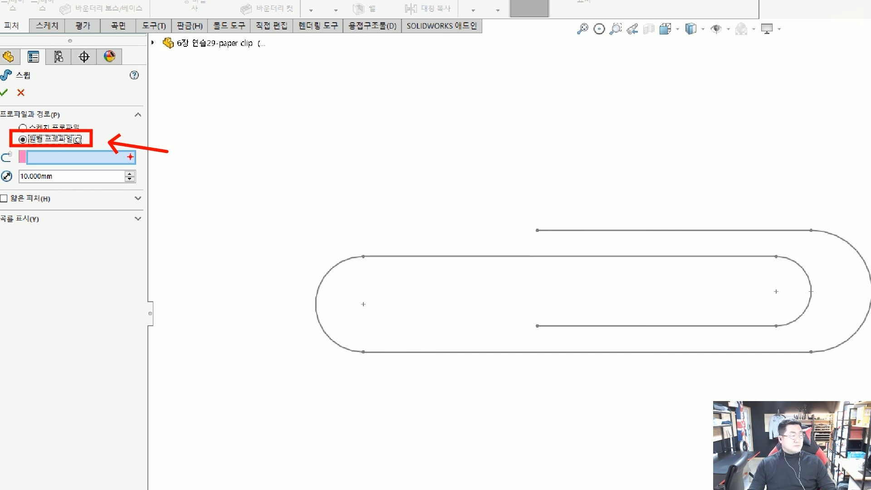
pyautogui.press('Escape')
pyautogui.moveTo(66, 166); pyautogui.dragTo(12, 166)
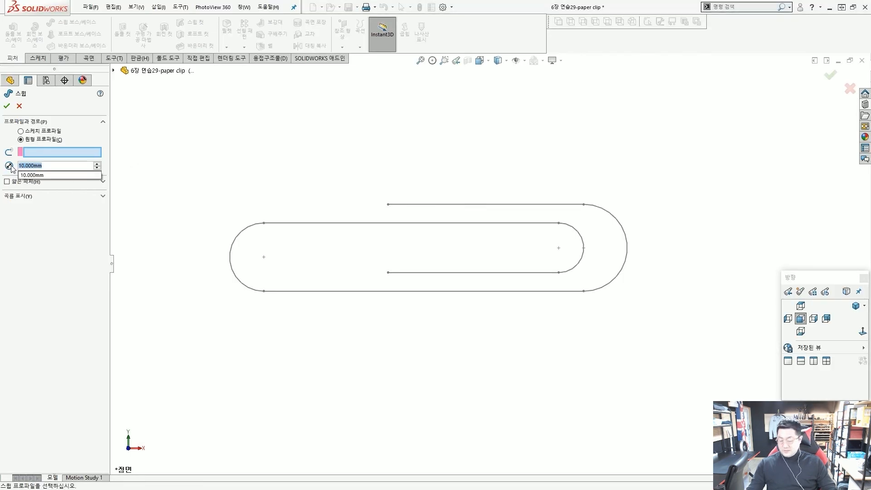
pyautogui.write('1')
pyautogui.press('Return')
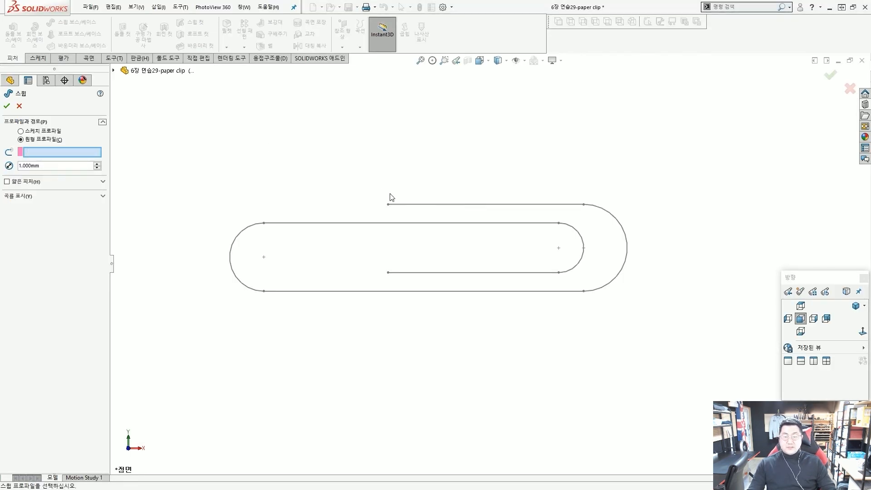
pyautogui.click(402, 205)
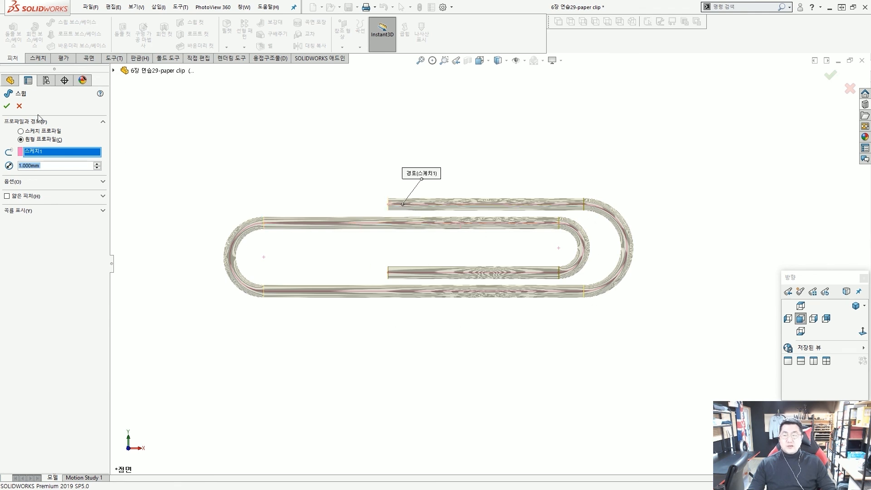
pyautogui.click(7, 106)
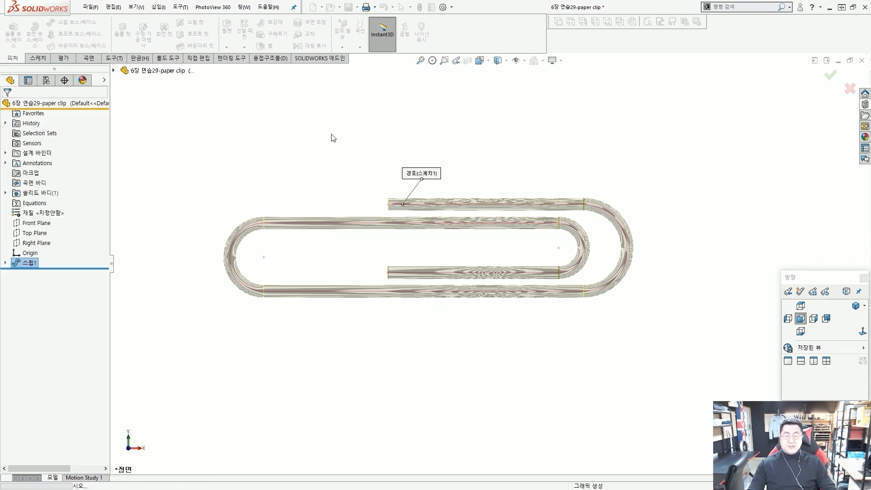
# Select the sweep feature and examine the solid paper clip and its dimensions from an angled view.
pyautogui.moveTo(324, 146); pyautogui.dragTo(368, 189, button='middle')
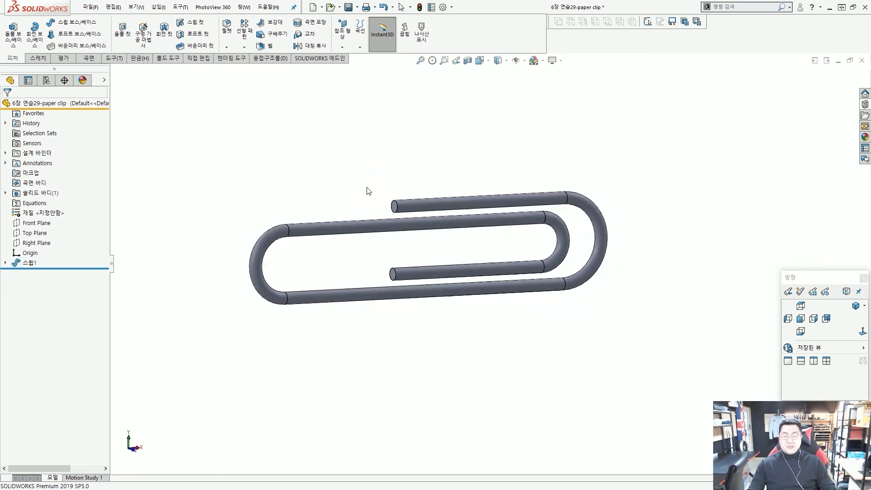
pyautogui.click(30, 263)
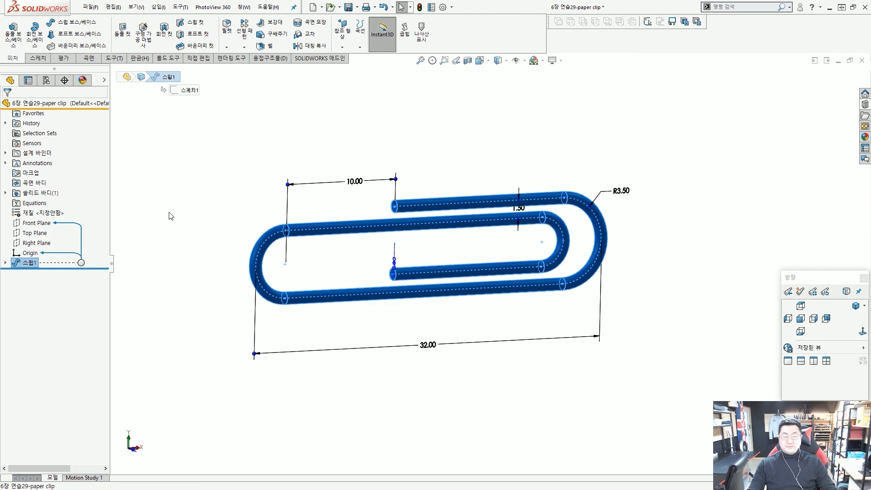
pyautogui.scroll(-5, 453, 278)
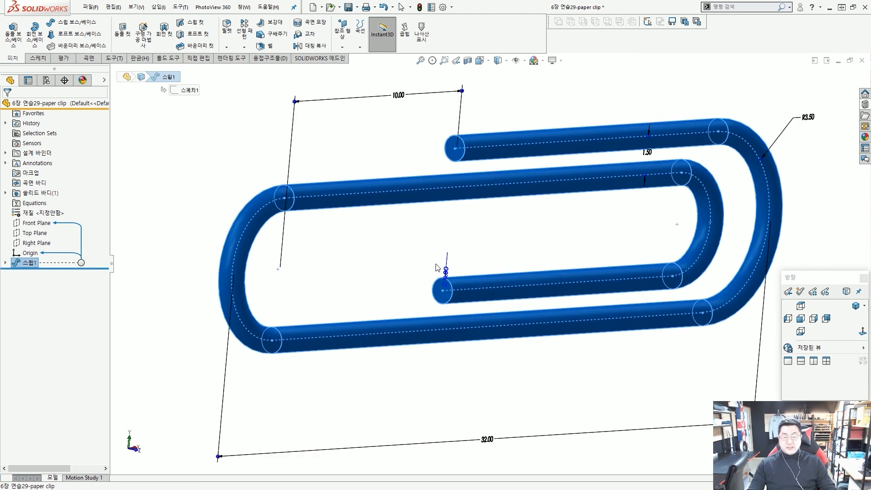
pyautogui.scroll(5, 454, 277)
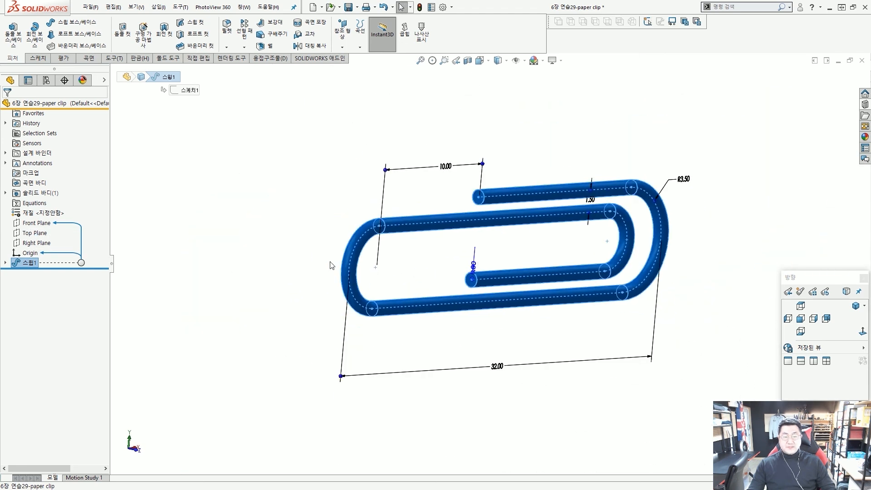
# Try to change the sweep's circular profile diameter to 10 mm.
pyautogui.click(232, 247)
pyautogui.click(29, 263)
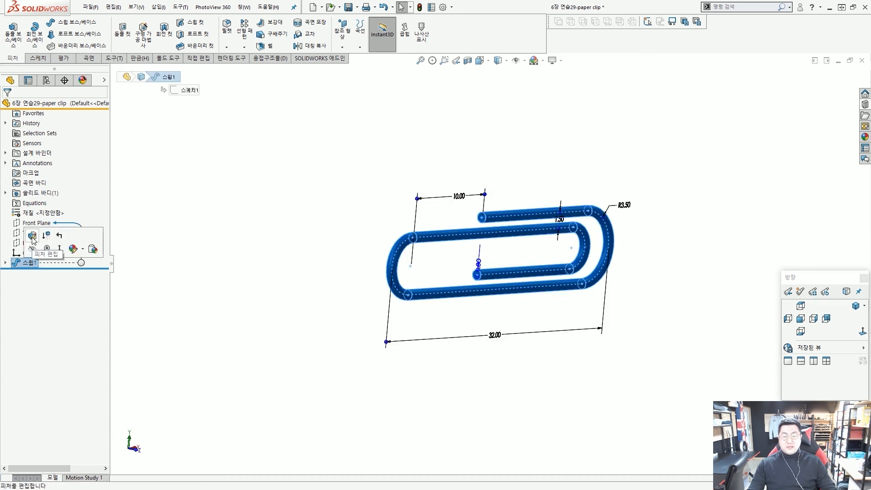
pyautogui.click(33, 237)
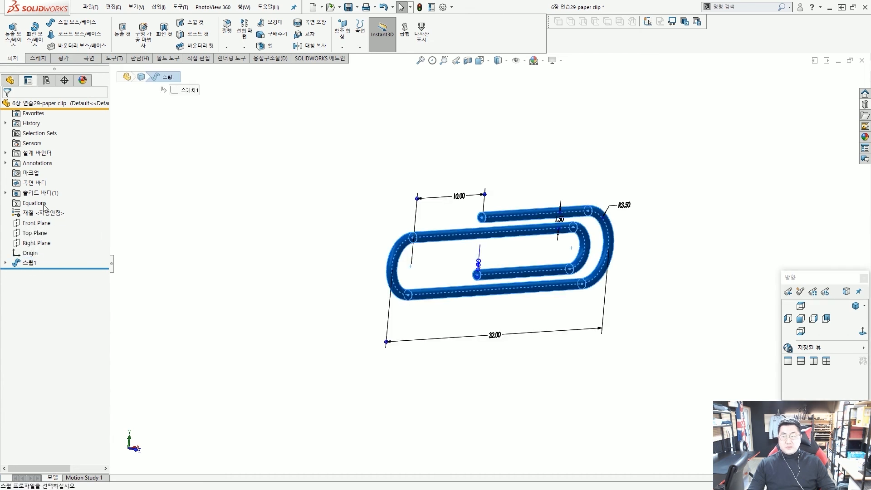
pyautogui.moveTo(49, 166); pyautogui.dragTo(8, 170)
pyautogui.write('10')
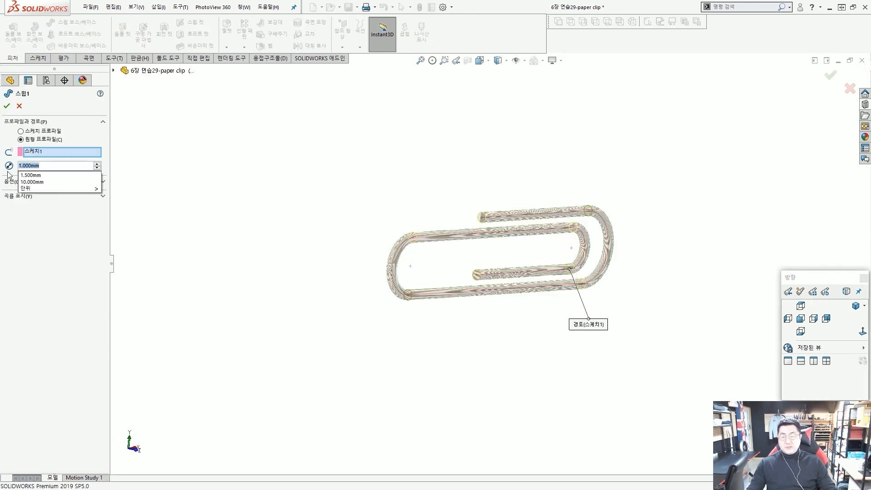
pyautogui.press('Return')
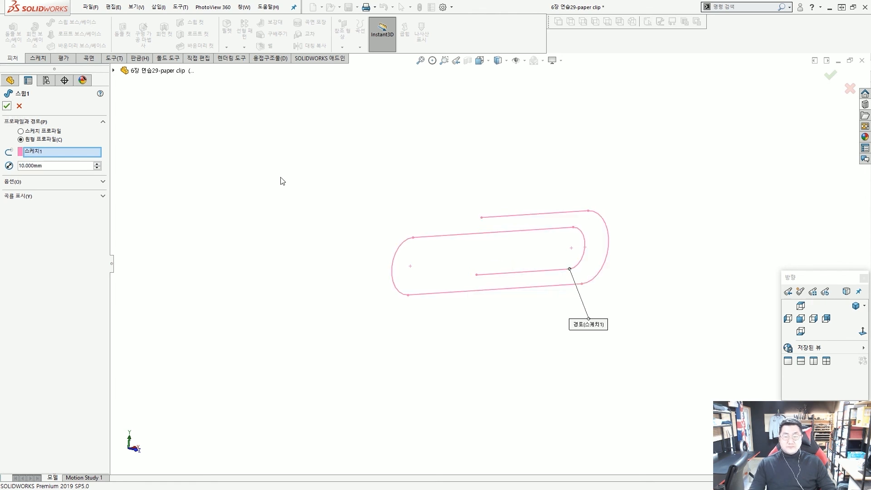
pyautogui.click(8, 107)
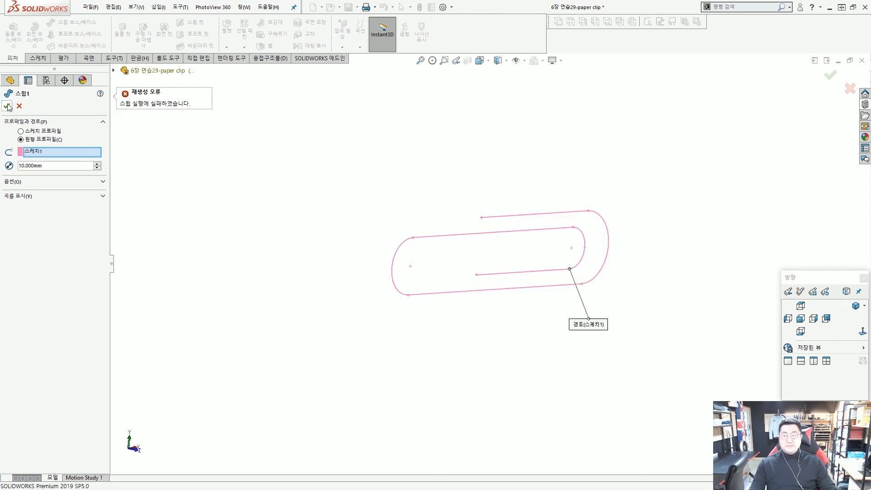
pyautogui.click(8, 107)
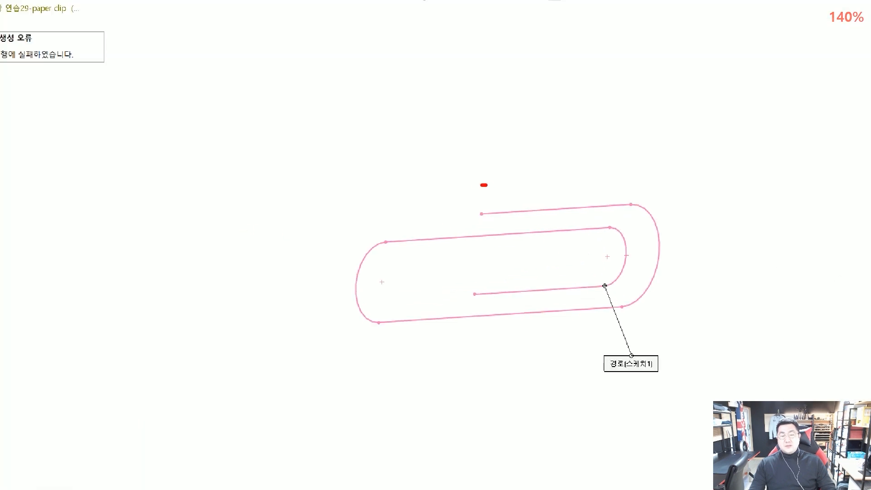
pyautogui.moveTo(482, 196)
pyautogui.mouseDown()
pyautogui.moveTo(465, 232)
pyautogui.moveTo(485, 197)
pyautogui.moveTo(472, 183)
pyautogui.moveTo(610, 200)
pyautogui.mouseUp()
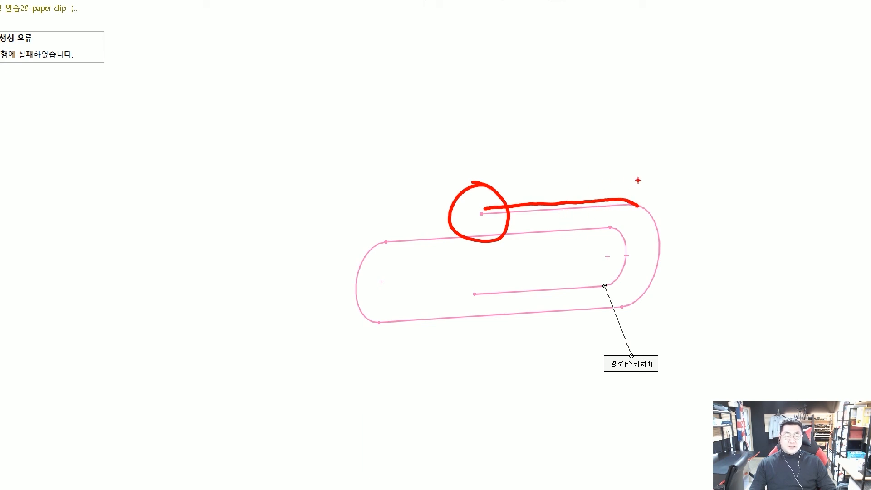
pyautogui.moveTo(629, 183); pyautogui.dragTo(628, 179)
pyautogui.moveTo(697, 213)
pyautogui.mouseDown()
pyautogui.moveTo(672, 231)
pyautogui.moveTo(652, 298)
pyautogui.mouseUp()
pyautogui.moveTo(601, 266); pyautogui.dragTo(627, 253)
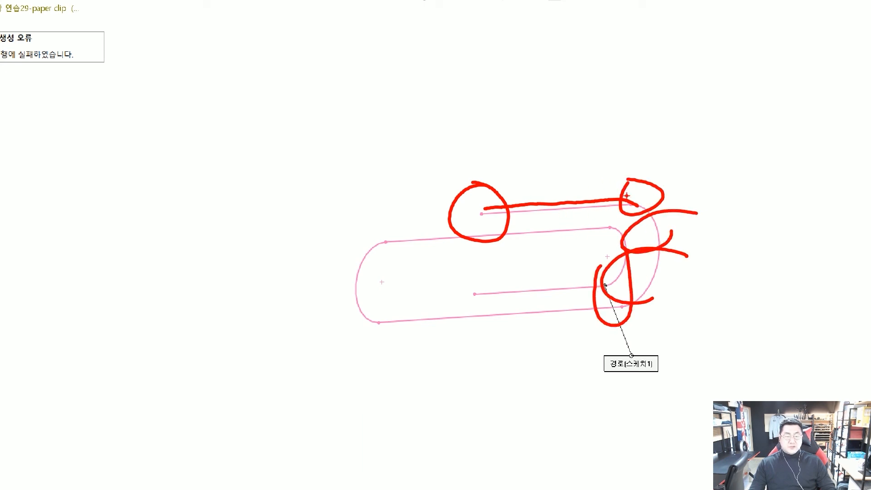
pyautogui.moveTo(608, 168); pyautogui.dragTo(626, 247)
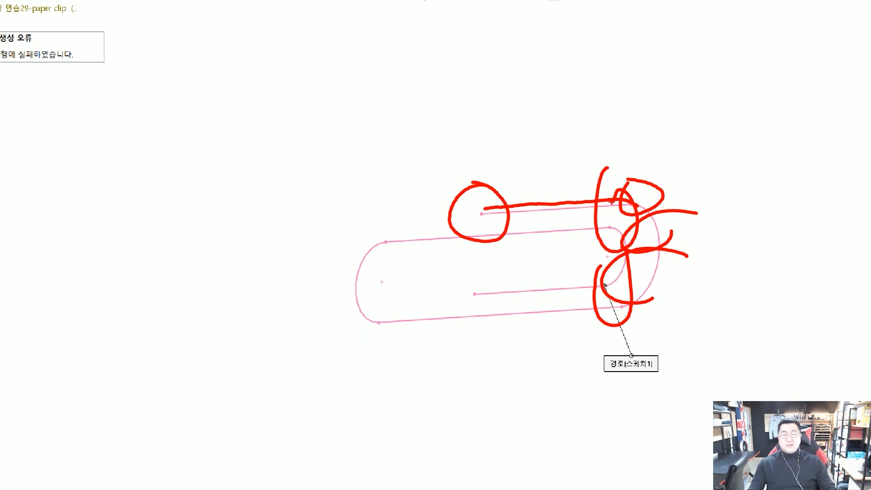
pyautogui.moveTo(524, 121)
pyautogui.mouseDown()
pyautogui.moveTo(530, 237)
pyautogui.moveTo(540, 236)
pyautogui.mouseUp()
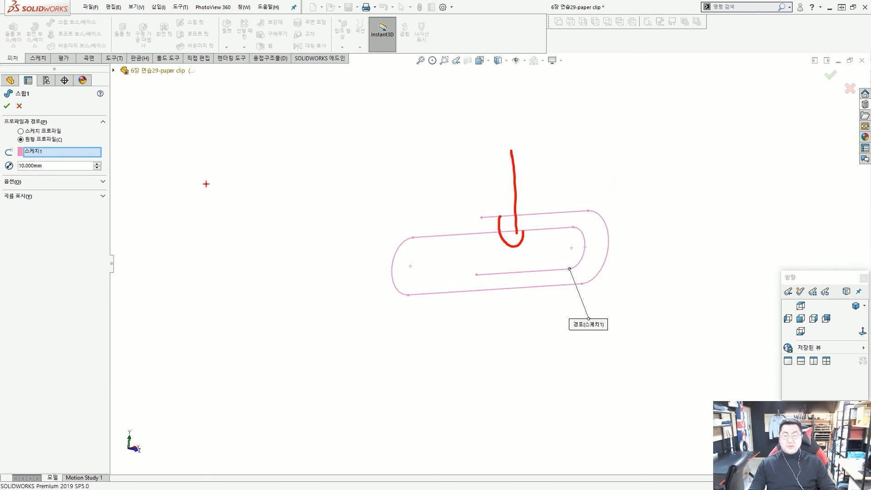
pyautogui.press('Escape')
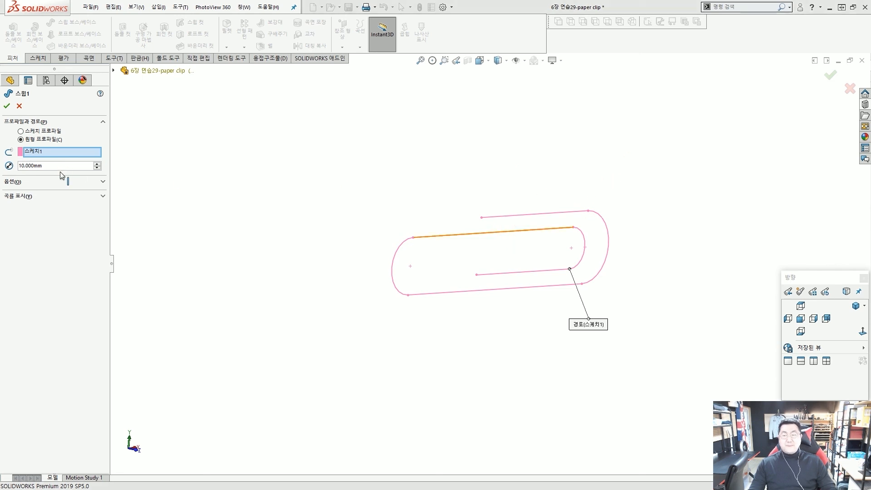
# Set the sweep's circular profile diameter to 1 mm and accept the feature edit.
pyautogui.click(63, 165)
pyautogui.write('1')
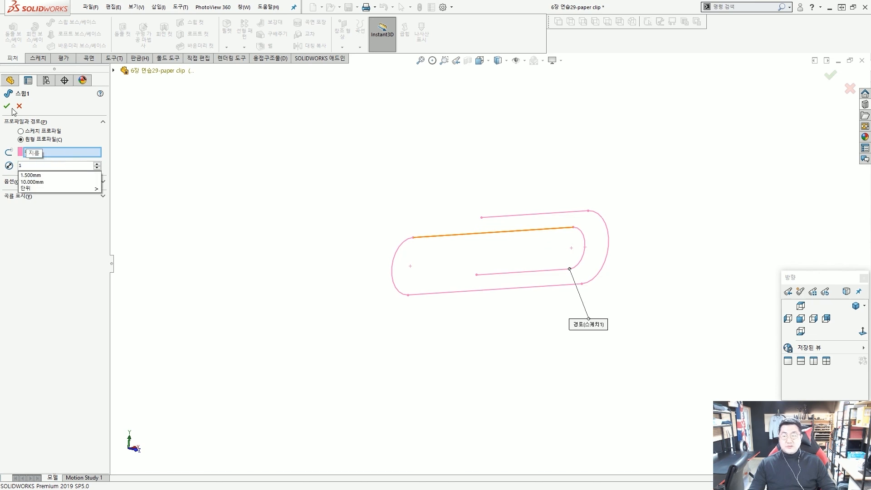
pyautogui.press('Return')
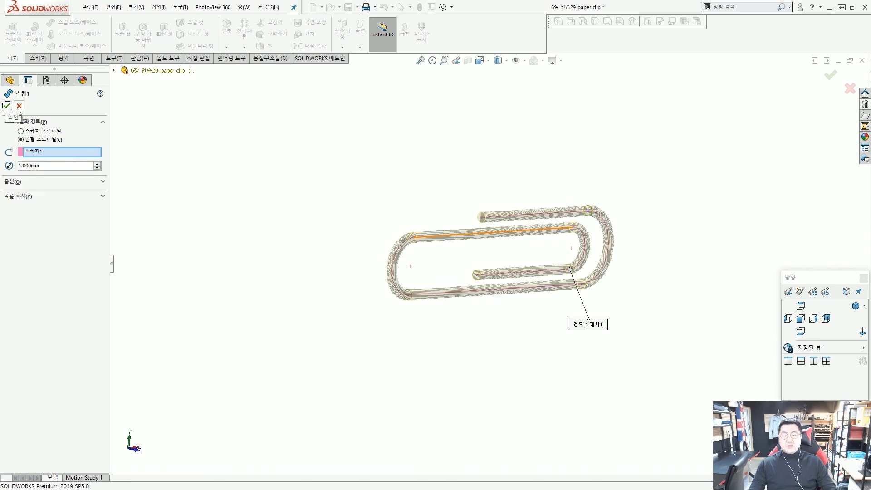
pyautogui.press('Return')
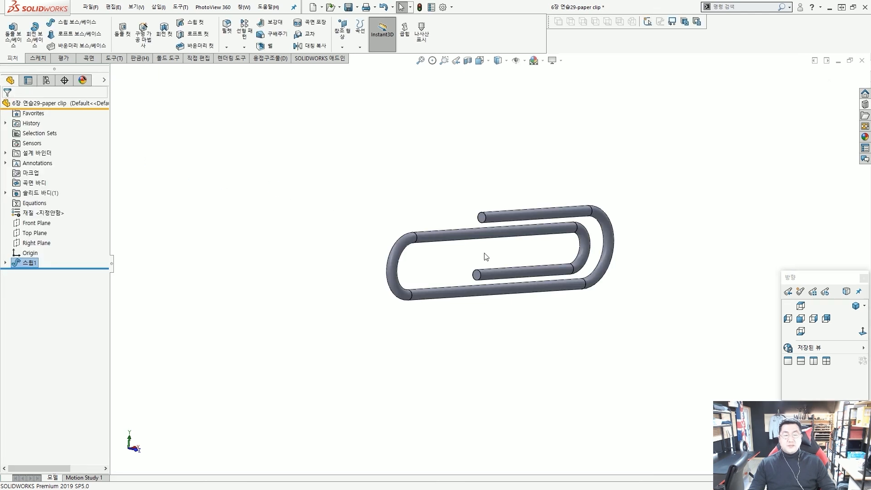
pyautogui.scroll(-3, 515, 260)
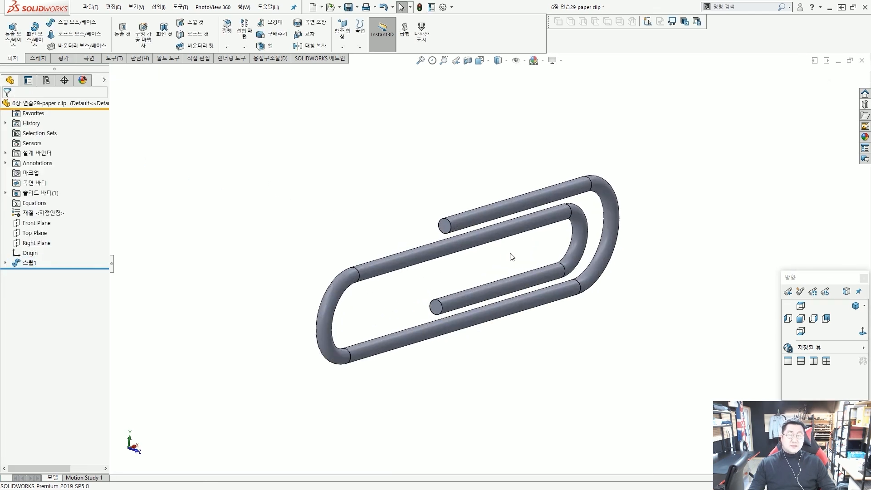
pyautogui.moveTo(514, 275); pyautogui.dragTo(575, 252, button='middle')
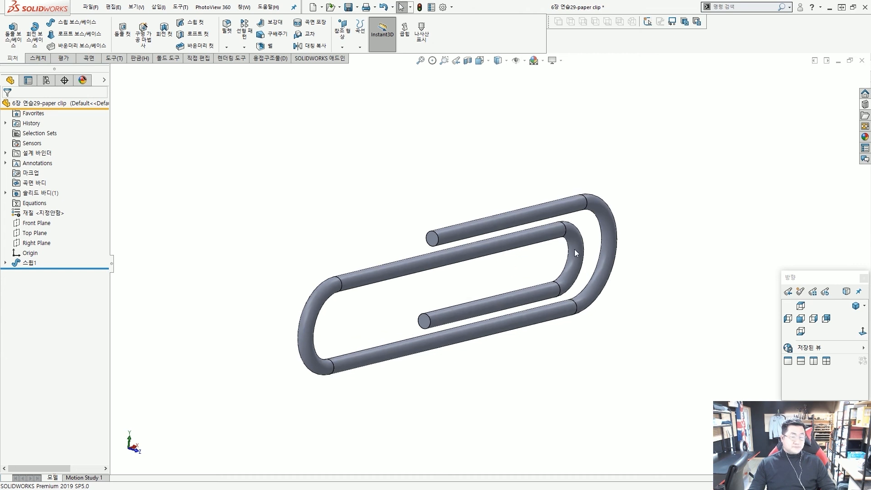
pyautogui.click(856, 307)
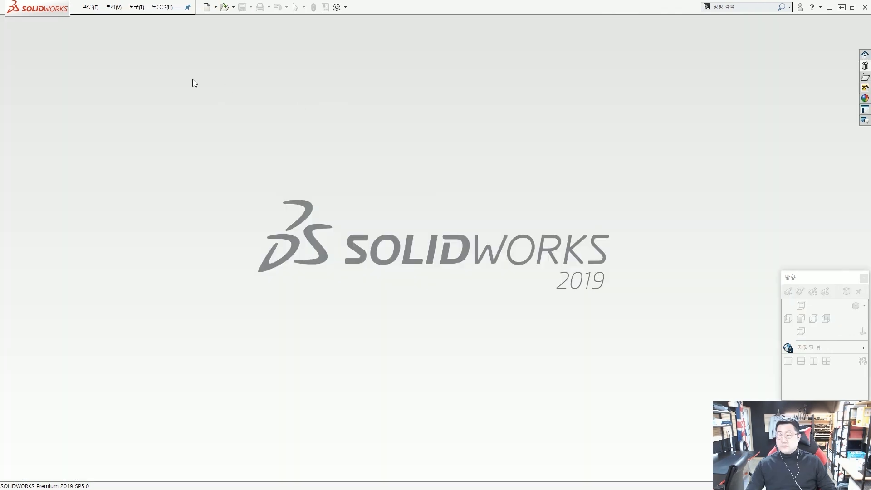
# Create a new part from the Part_MM training template.
pyautogui.click(207, 8)
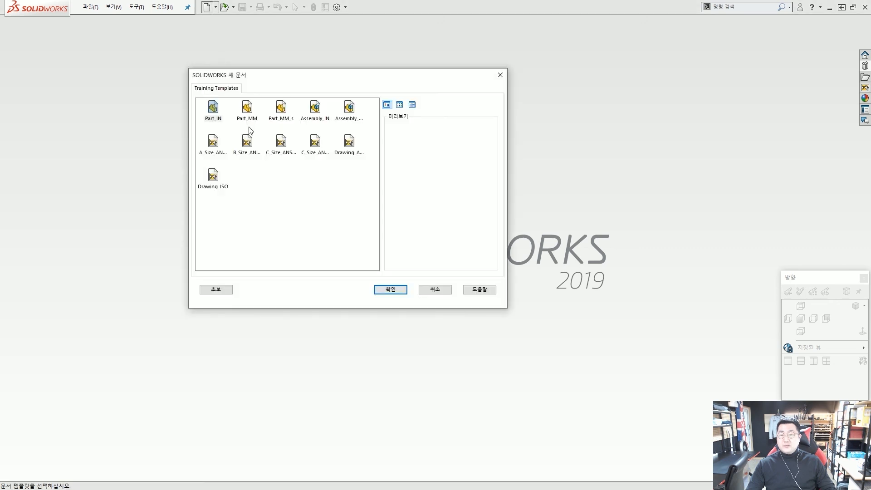
pyautogui.click(250, 117)
pyautogui.doubleClick(251, 116)
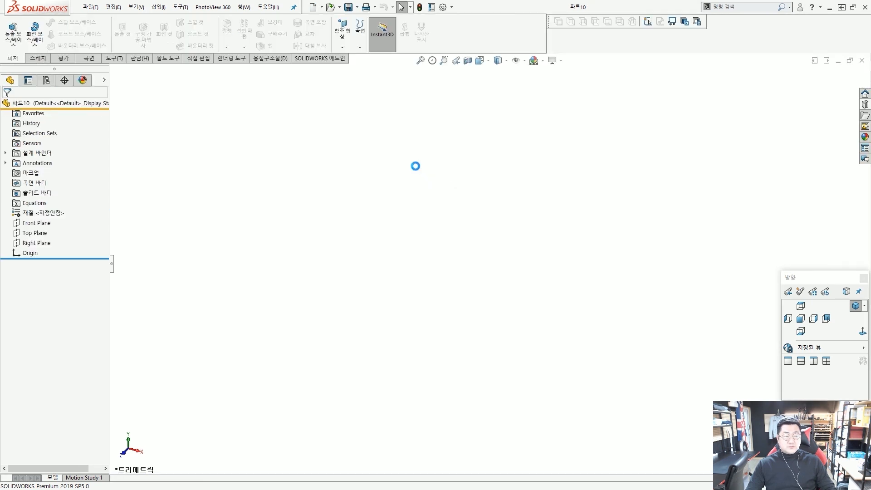
# Save the new part in the current folder as "6장 연습29-mitered sweep".
pyautogui.hotkey('ctrl', 's')
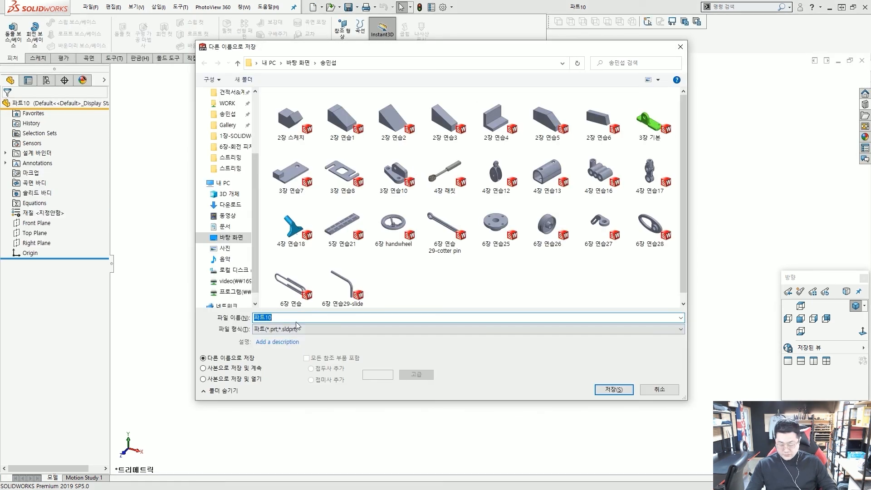
pyautogui.write('6wk')
pyautogui.press('BackSpace')
pyautogui.press('BackSpace')
pyautogui.write('장 ')
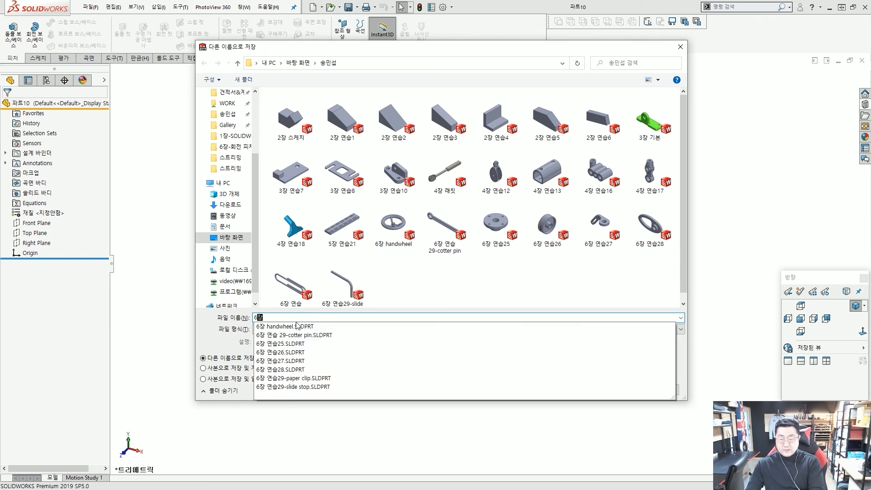
pyautogui.write('연습29')
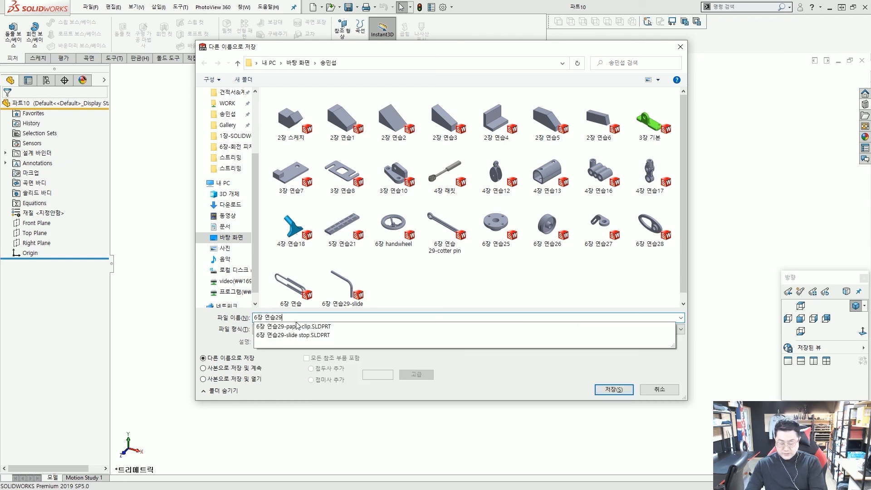
pyautogui.write('-ㅡㅑ')
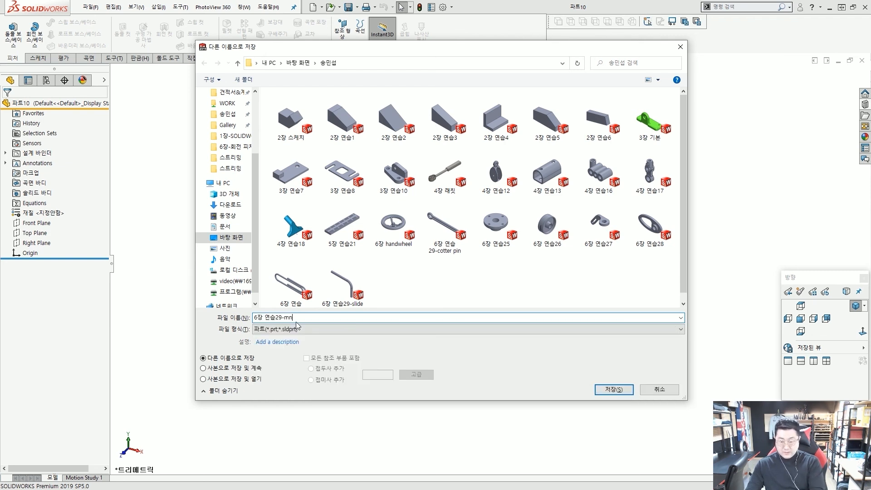
pyautogui.press('BackSpace')
pyautogui.press('BackSpace')
pyautogui.write('m')
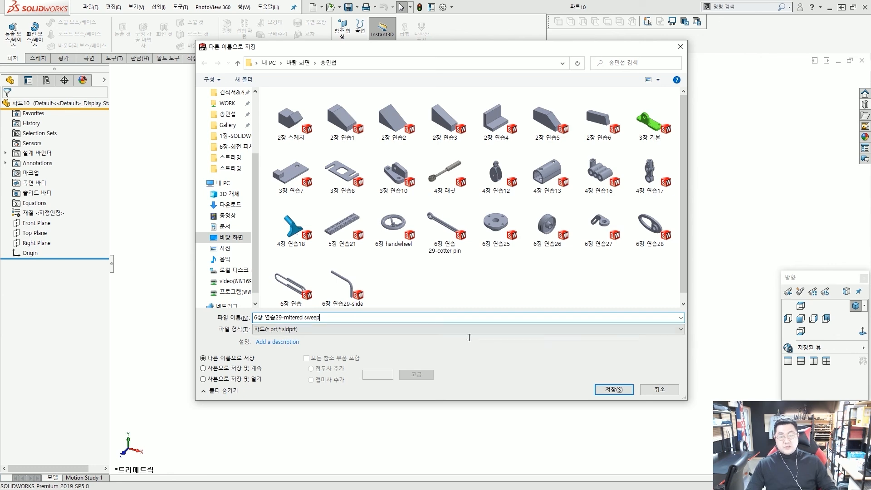
pyautogui.click(615, 390)
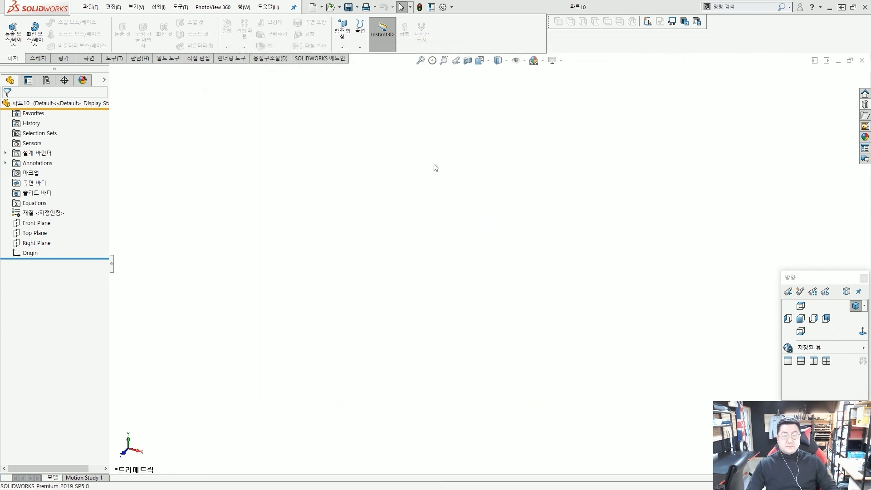
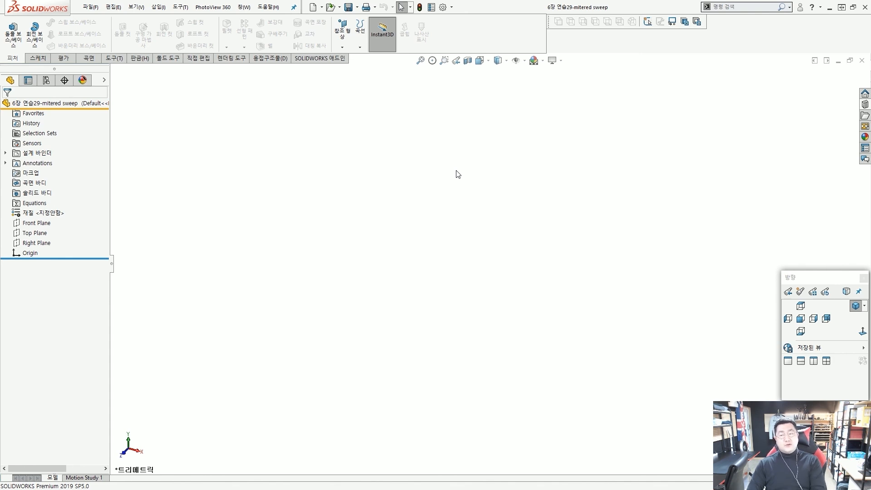
# Start a sketch on the Top Plane.
pyautogui.click(45, 233)
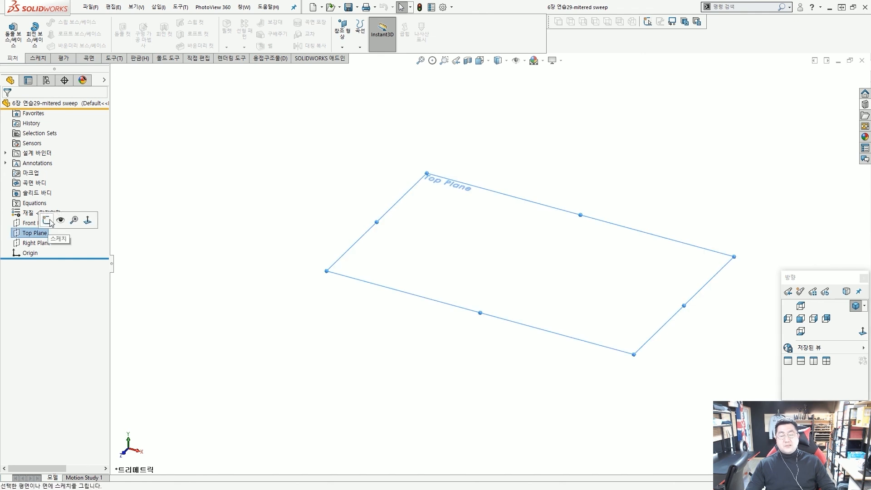
pyautogui.click(46, 221)
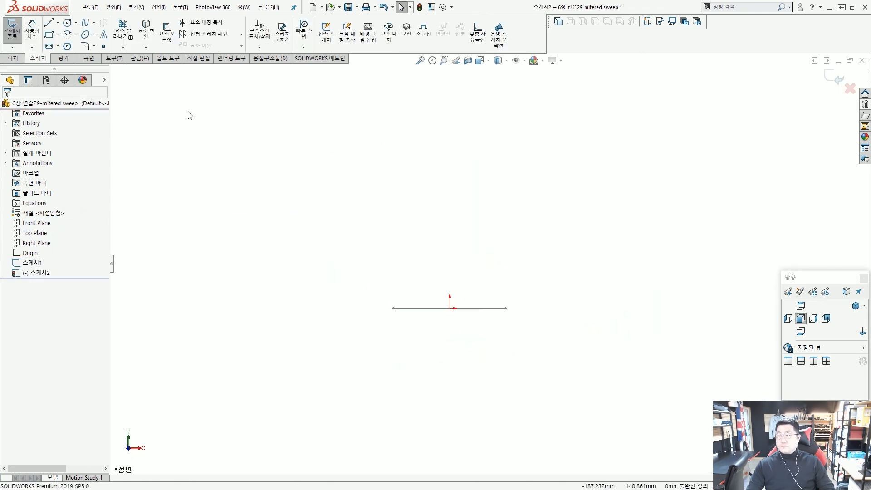
# Sketch a vertical centreline about 91.5 mm long upward from the origin in the front-view sketch.
pyautogui.click(57, 22)
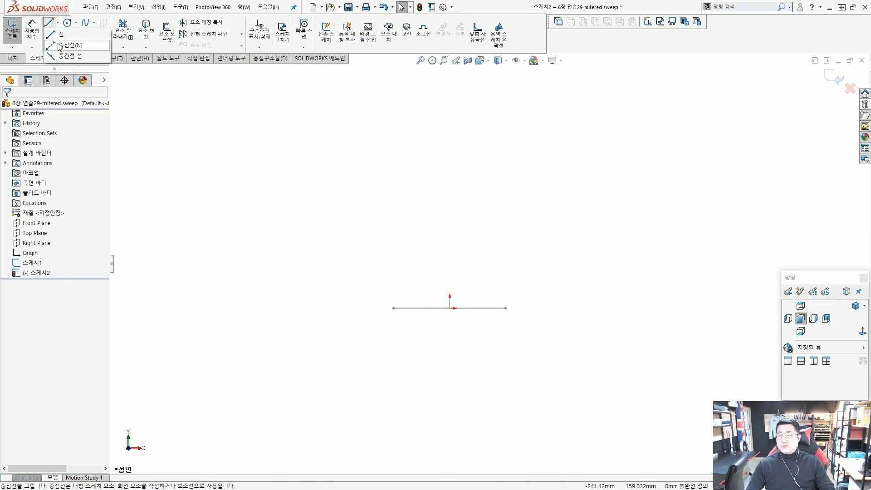
pyautogui.click(60, 45)
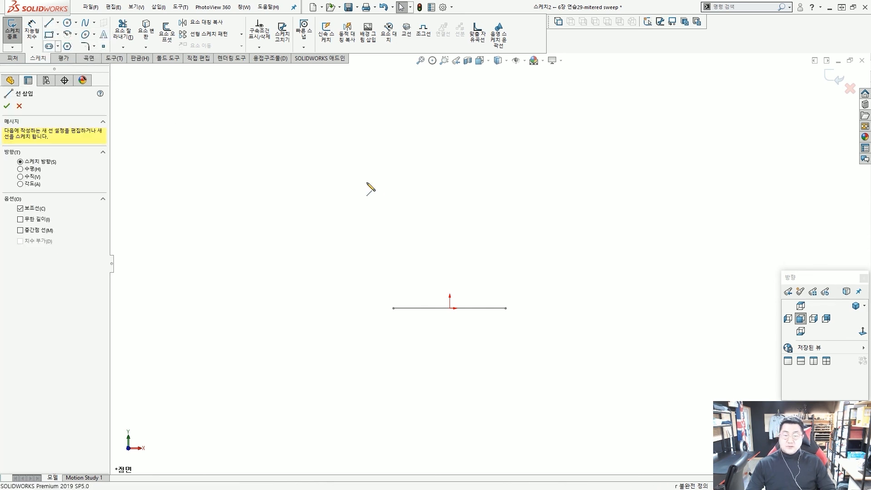
pyautogui.click(450, 309)
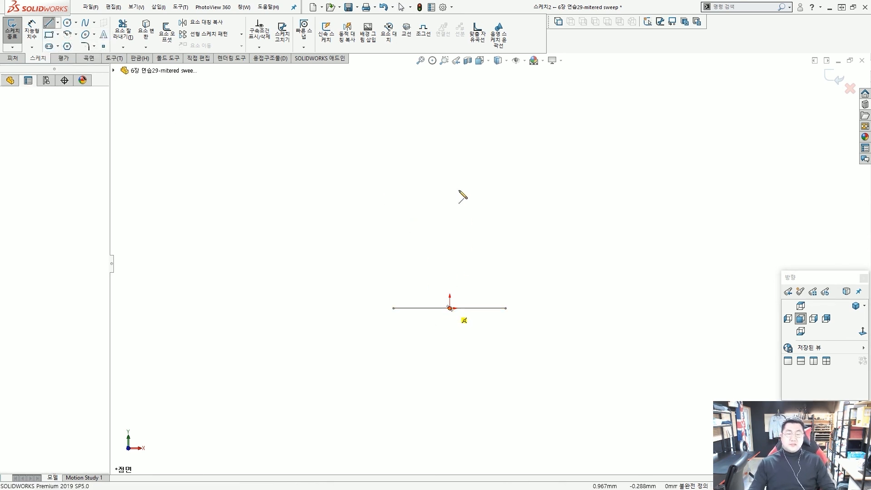
pyautogui.click(450, 181)
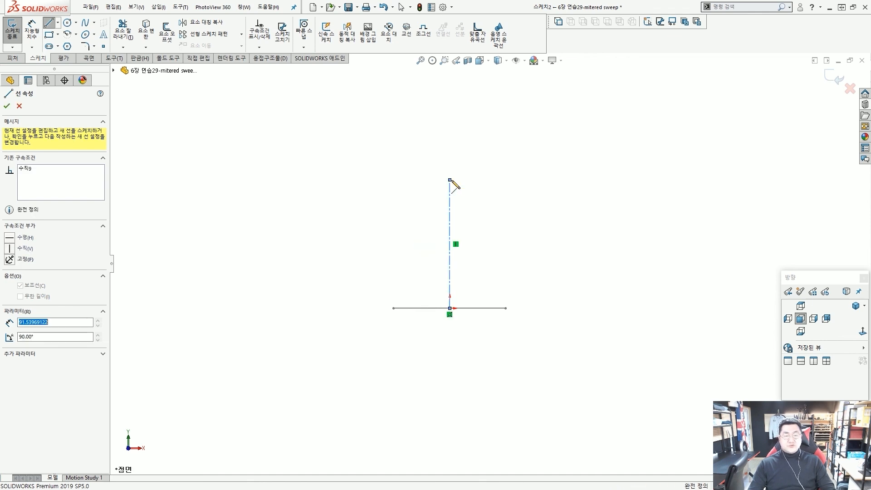
pyautogui.press('Escape')
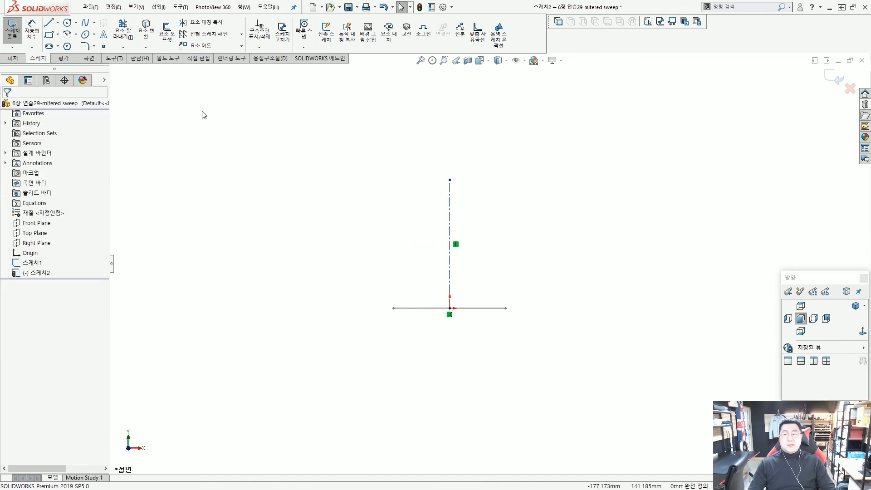
# Sketch a stepped open profile beside the centreline: a 35 mm vertical line, a horizontal line outward, and a vertical line about 46 mm long.
pyautogui.click(50, 23)
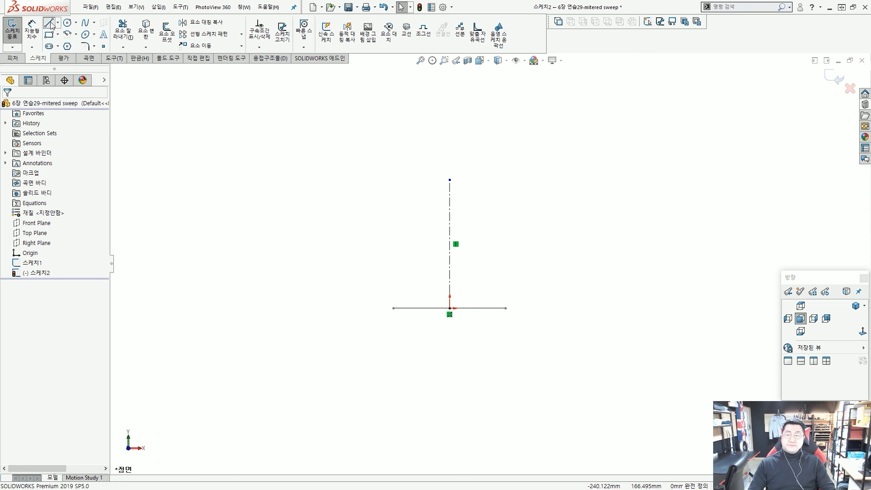
pyautogui.click(568, 309)
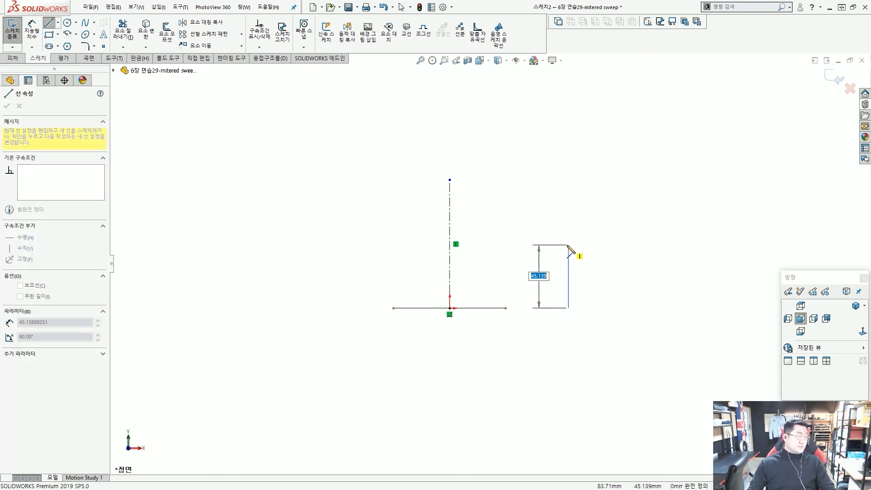
pyautogui.write('3')
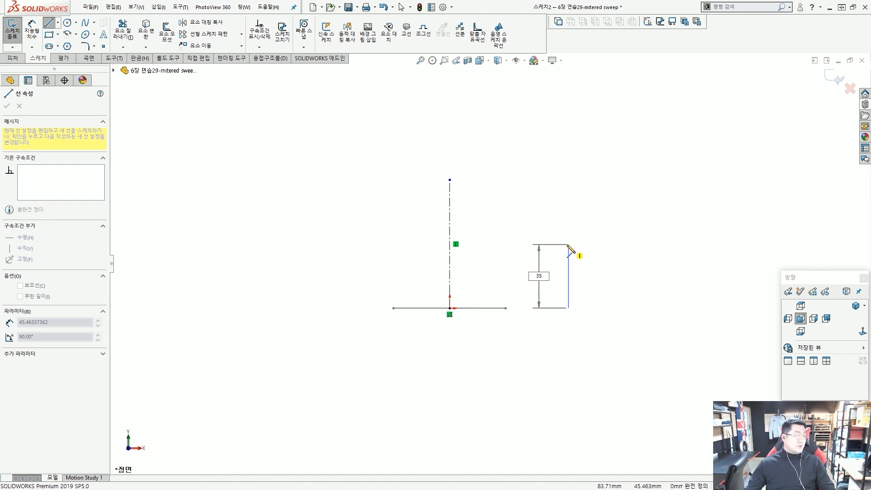
pyautogui.write('5')
pyautogui.press('Return')
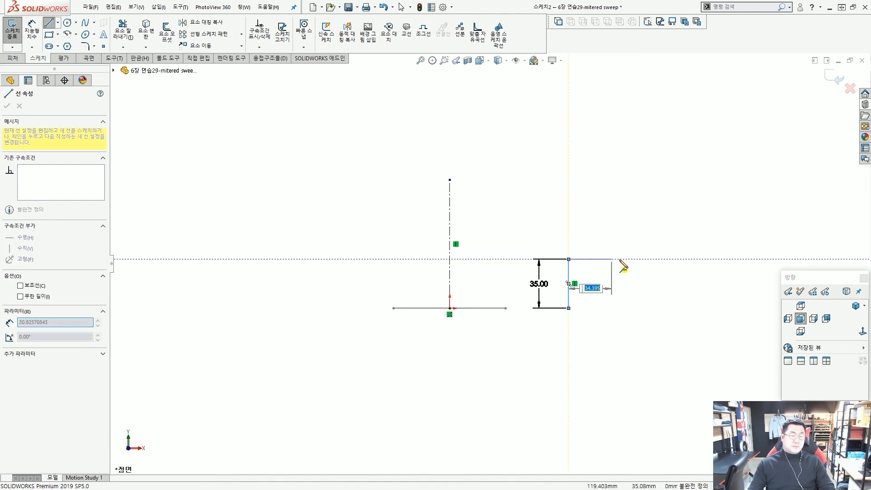
pyautogui.click(643, 259)
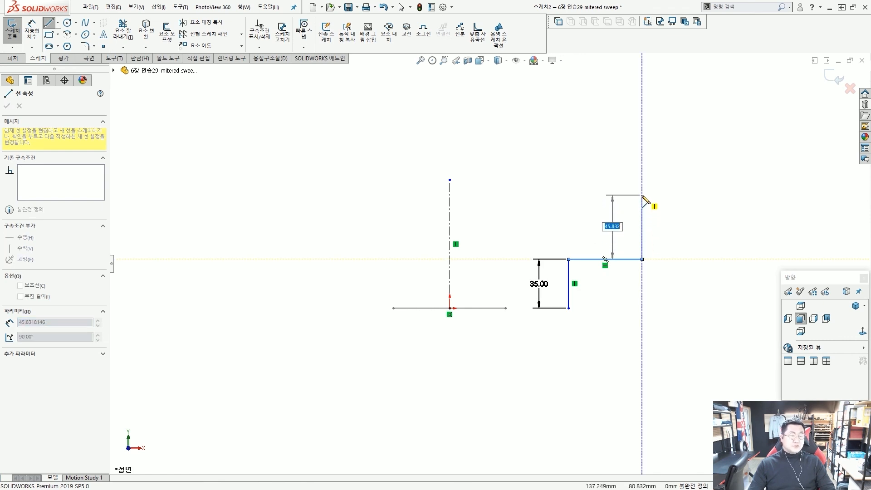
pyautogui.click(643, 195)
pyautogui.press('Escape')
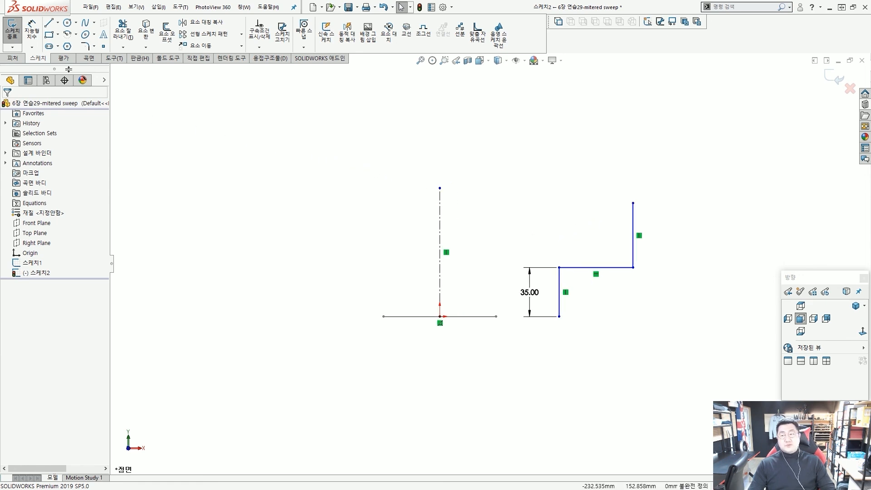
# Dimension the outer vertical line across the centreline as a doubled width of 150 mm.
pyautogui.click(34, 34)
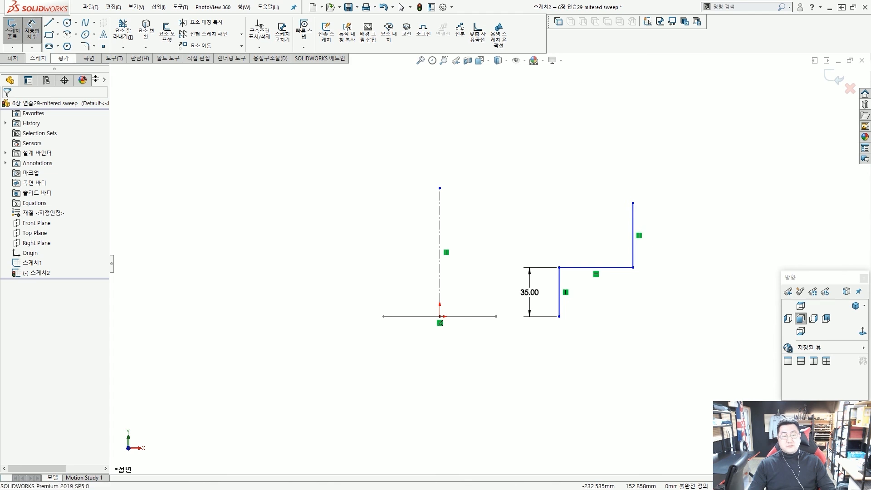
pyautogui.click(633, 221)
pyautogui.click(441, 209)
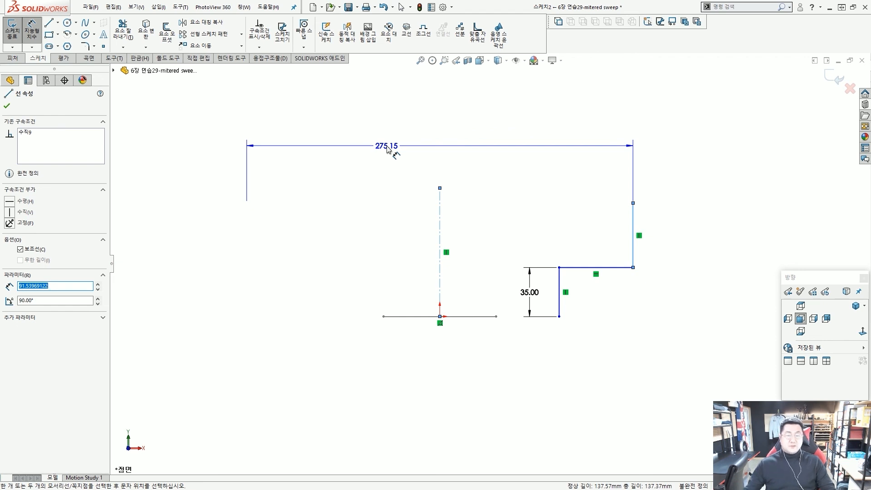
pyautogui.click(387, 149)
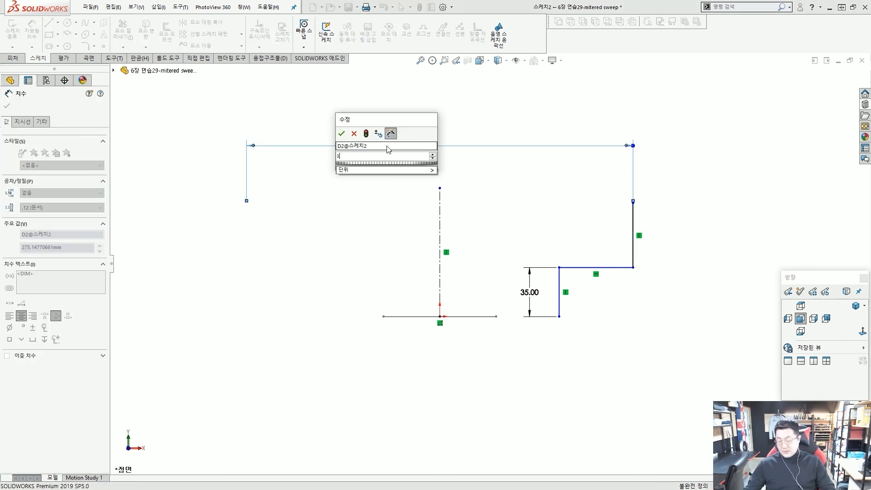
pyautogui.write('150')
pyautogui.press('Return')
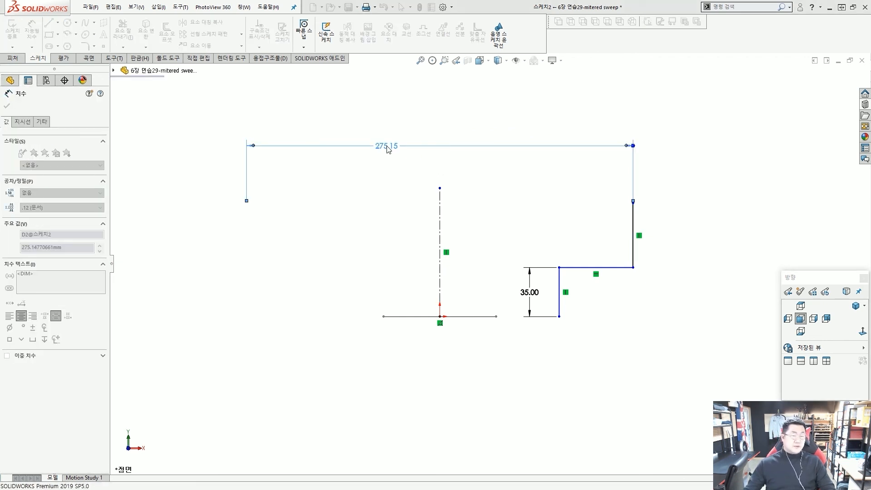
pyautogui.click(464, 326)
pyautogui.press('Escape')
# Pull the profile's lower endpoint off the path line and make it horizontal with the origin.
pyautogui.scroll(5, 465, 323)
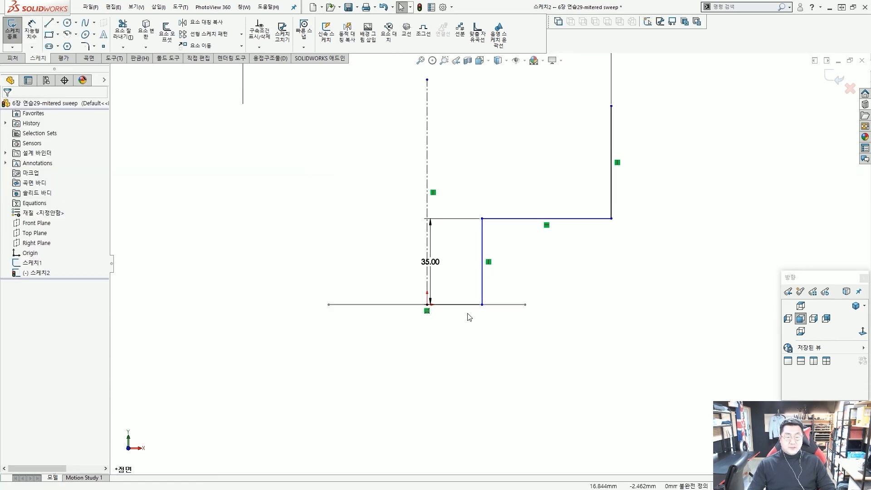
pyautogui.moveTo(491, 295); pyautogui.dragTo(494, 271)
pyautogui.click(494, 324)
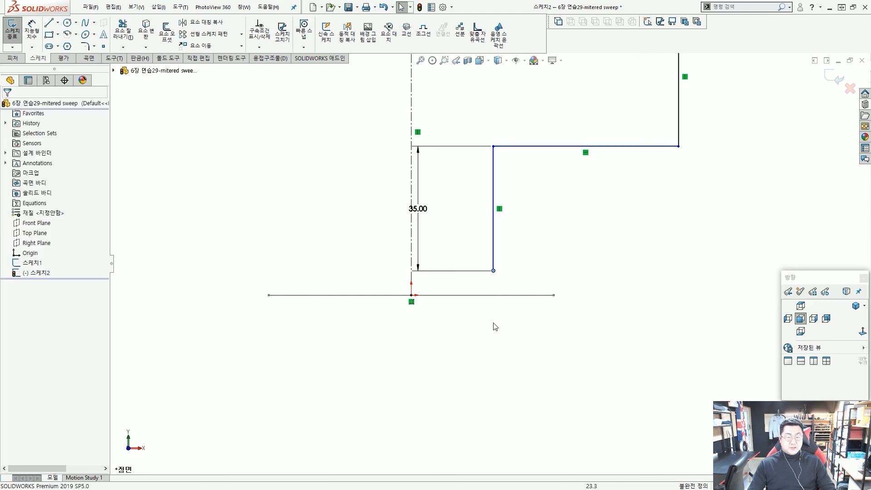
pyautogui.scroll(-1, 481, 320)
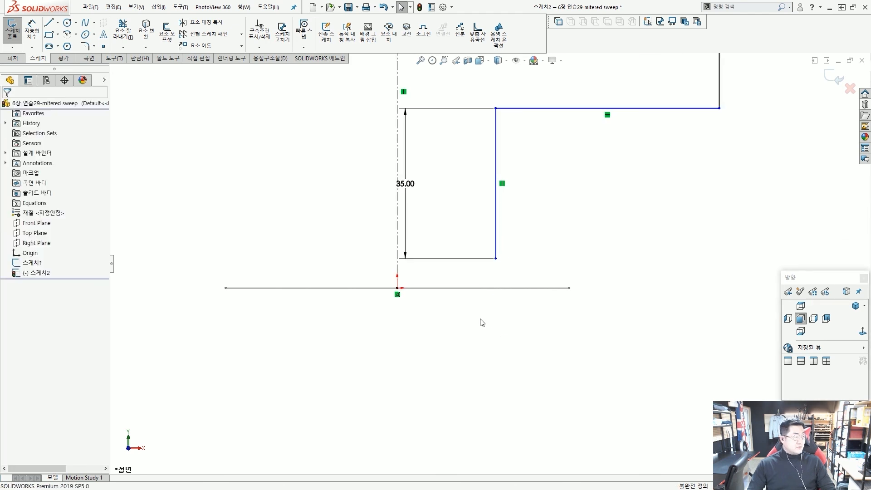
pyautogui.click(496, 259)
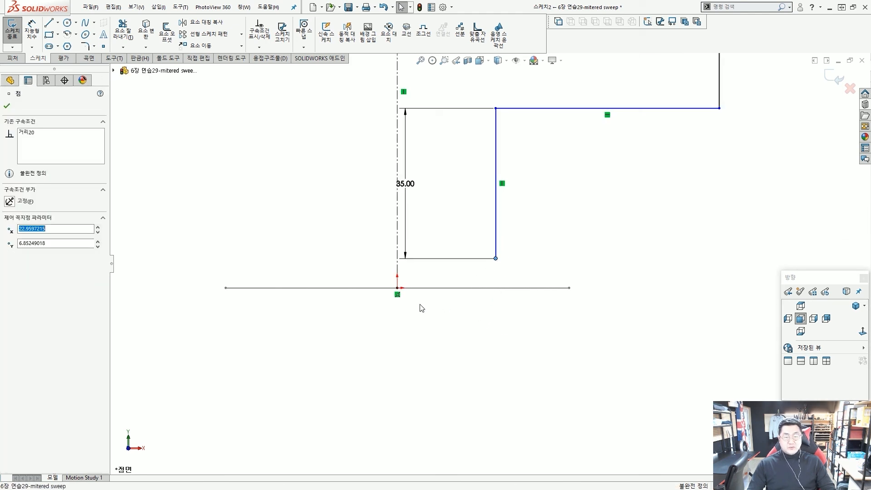
pyautogui.keyDown('ctrl'); pyautogui.click(397, 289); pyautogui.keyUp('ctrl')
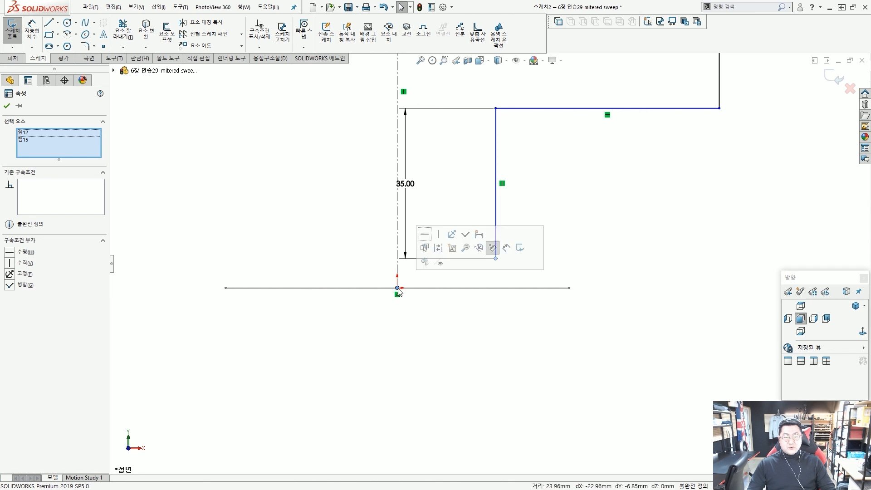
pyautogui.click(425, 235)
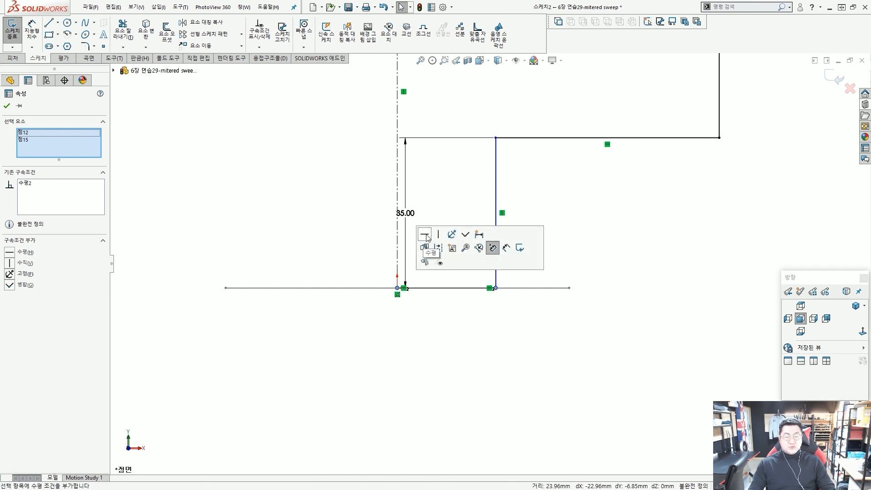
pyautogui.click(601, 223)
# Move the profile's lower endpoint outward beyond the path sketch's corner and shift the 35 mm dimension closer to its line.
pyautogui.scroll(3, 572, 227)
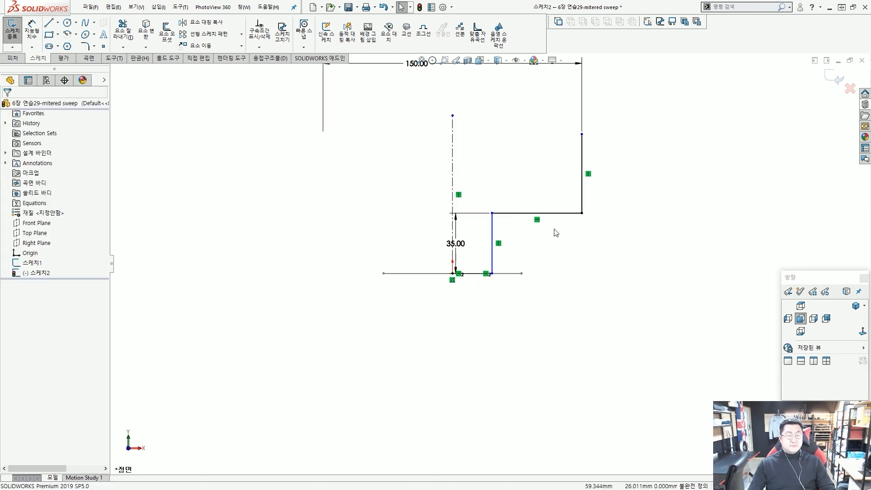
pyautogui.scroll(1, 545, 234)
pyautogui.scroll(-4, 524, 232)
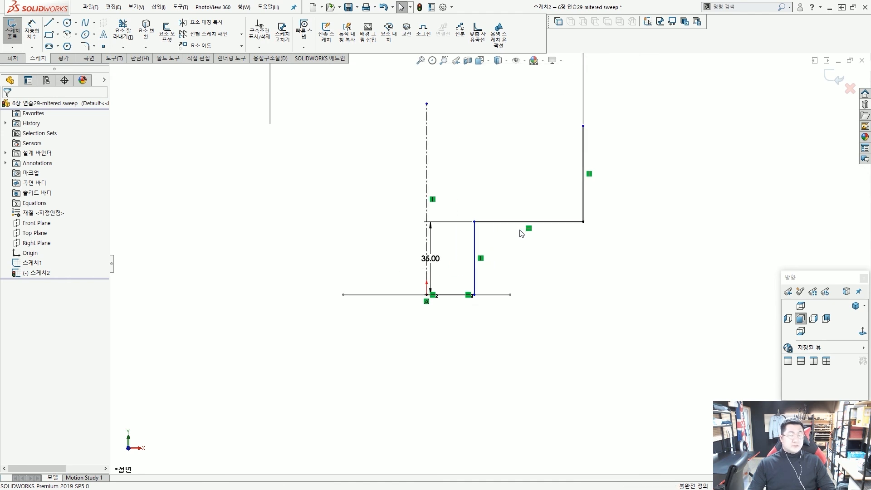
pyautogui.moveTo(384, 191)
pyautogui.mouseDown(button='middle')
pyautogui.moveTo(499, 313)
pyautogui.moveTo(569, 334)
pyautogui.mouseUp(button='middle')
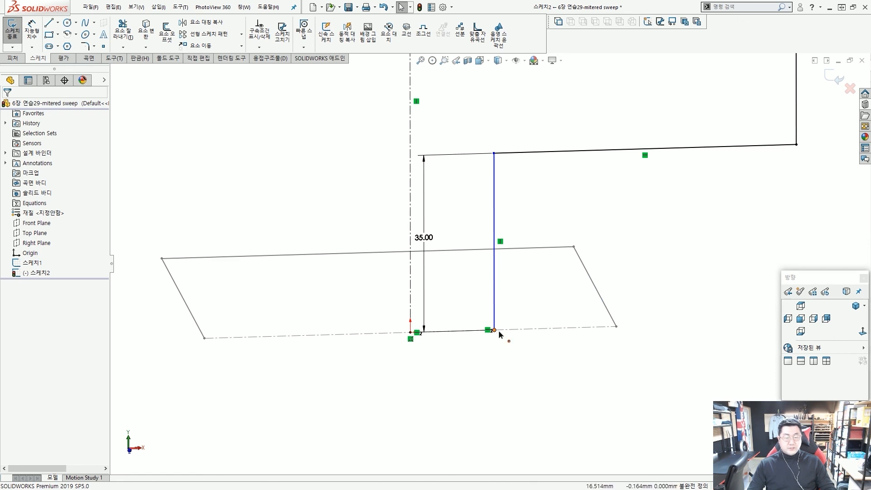
pyautogui.moveTo(496, 331); pyautogui.dragTo(690, 331)
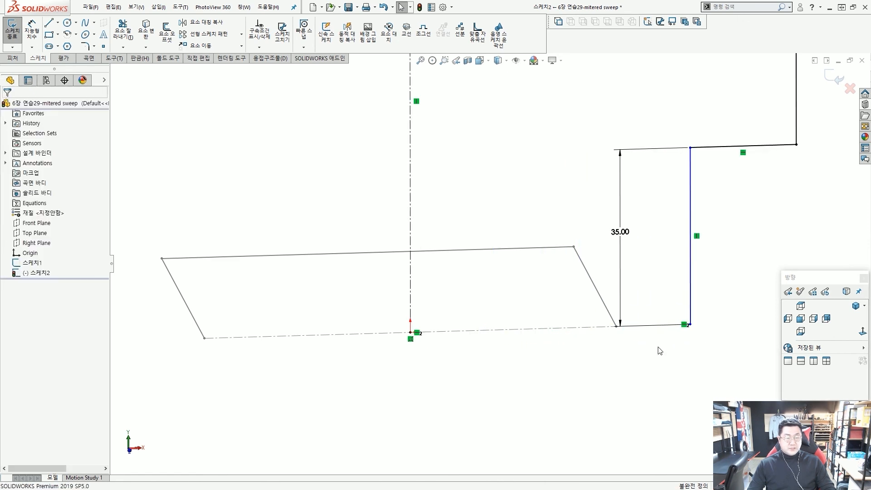
pyautogui.moveTo(623, 239); pyautogui.dragTo(641, 237)
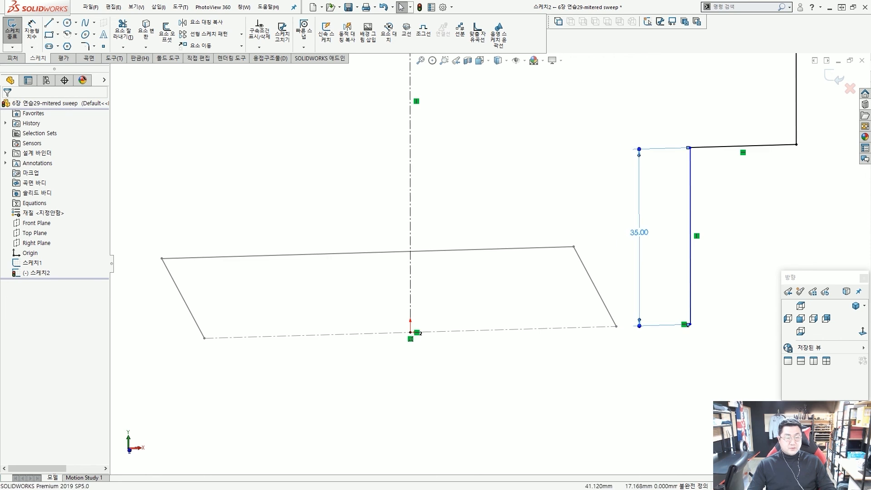
pyautogui.scroll(-2, 684, 343)
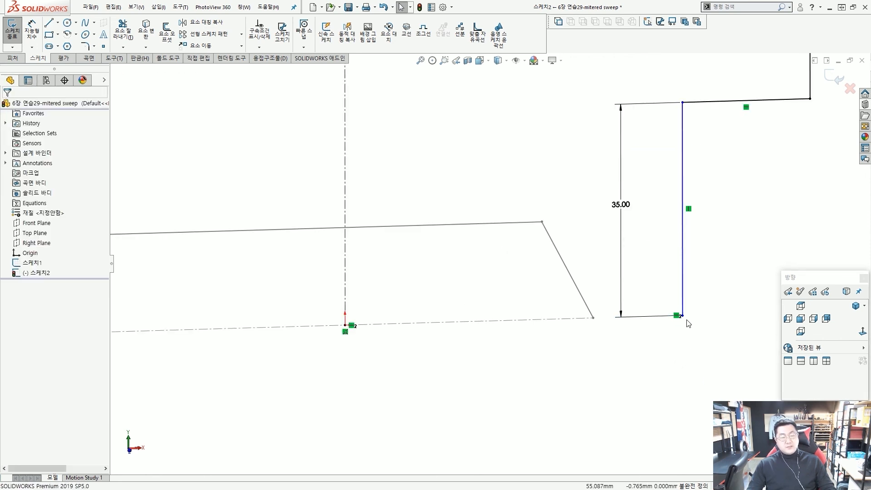
# Add a pierce relation between the profile's lower endpoint and the side line of the path sketch.
pyautogui.click(687, 320)
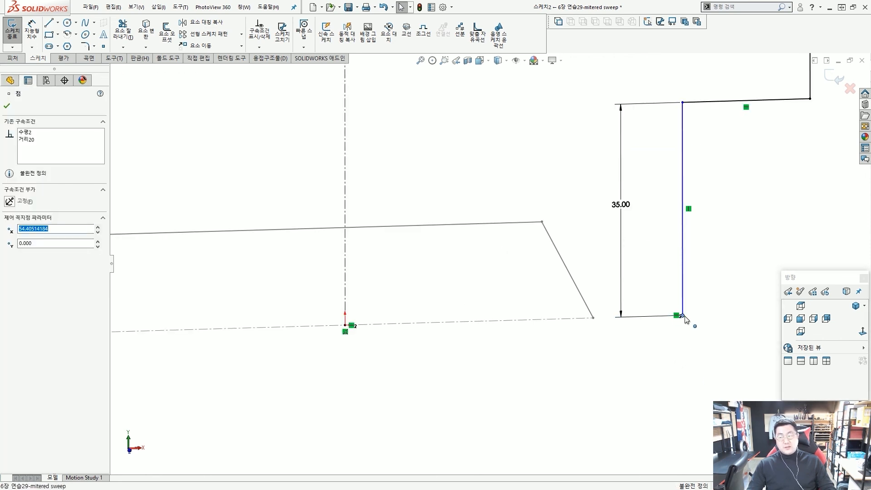
pyautogui.keyDown('ctrl'); pyautogui.click(581, 292); pyautogui.keyUp('ctrl')
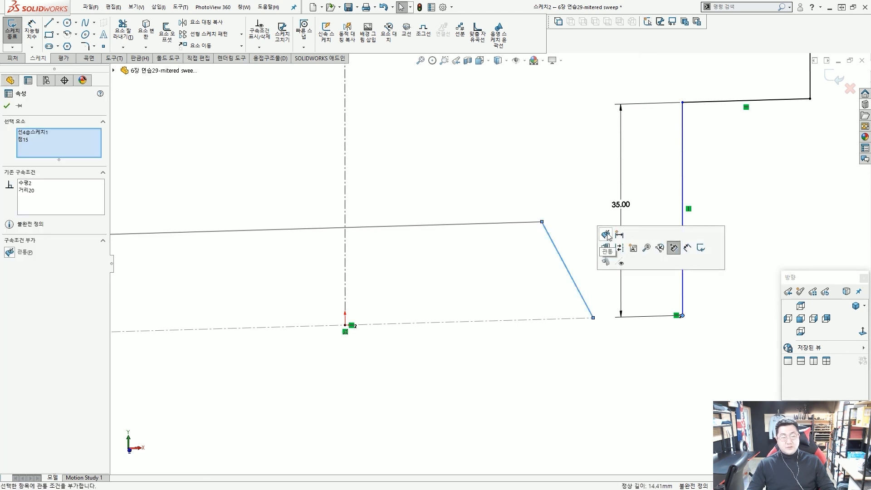
pyautogui.click(607, 234)
pyautogui.click(649, 308)
pyautogui.press('f')
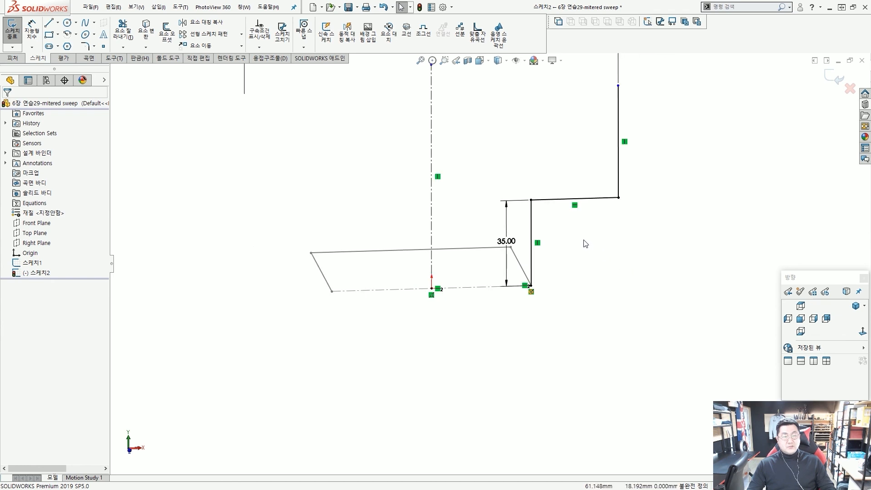
pyautogui.scroll(1, 554, 218)
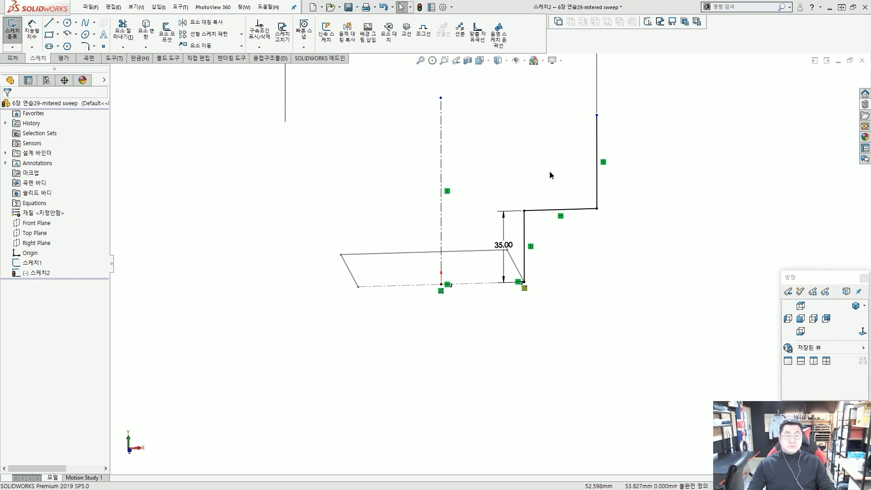
# Dimension the profile's overall height between its lower and upper endpoints as 60 mm in a view normal to the sketch.
pyautogui.click(862, 333)
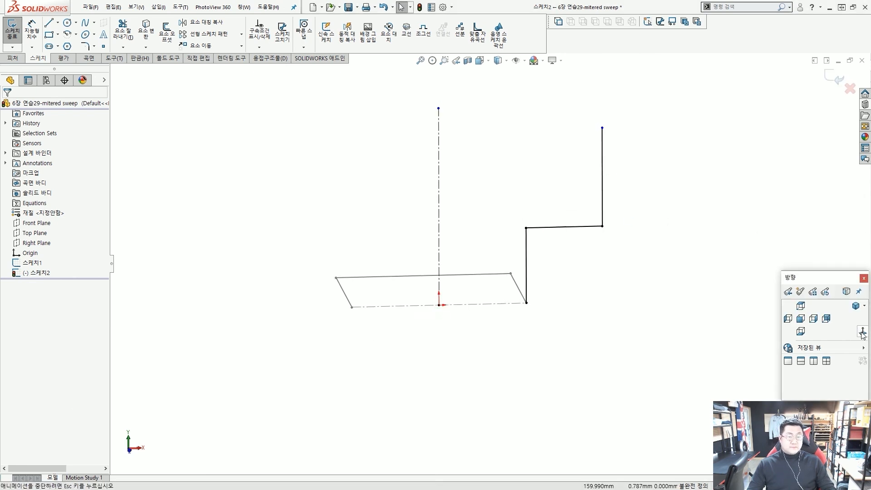
pyautogui.click(32, 32)
pyautogui.scroll(-1, 541, 389)
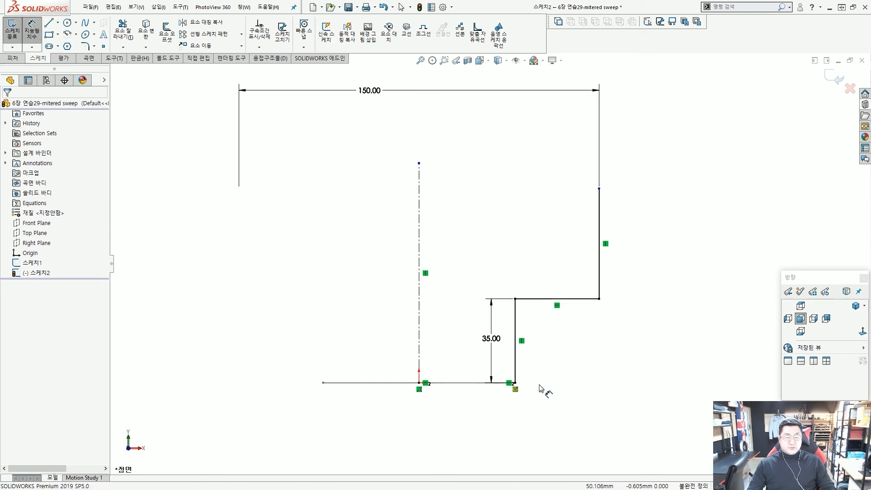
pyautogui.click(515, 383)
pyautogui.click(600, 188)
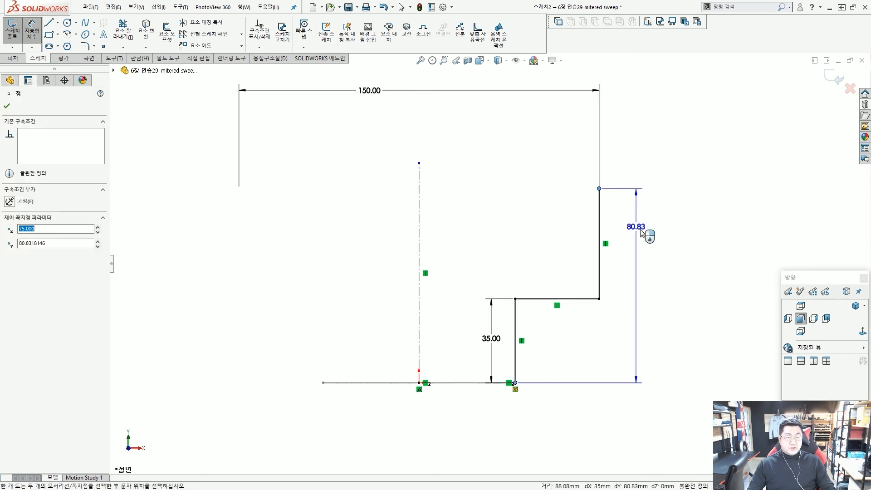
pyautogui.scroll(1, 672, 261)
pyautogui.click(666, 261)
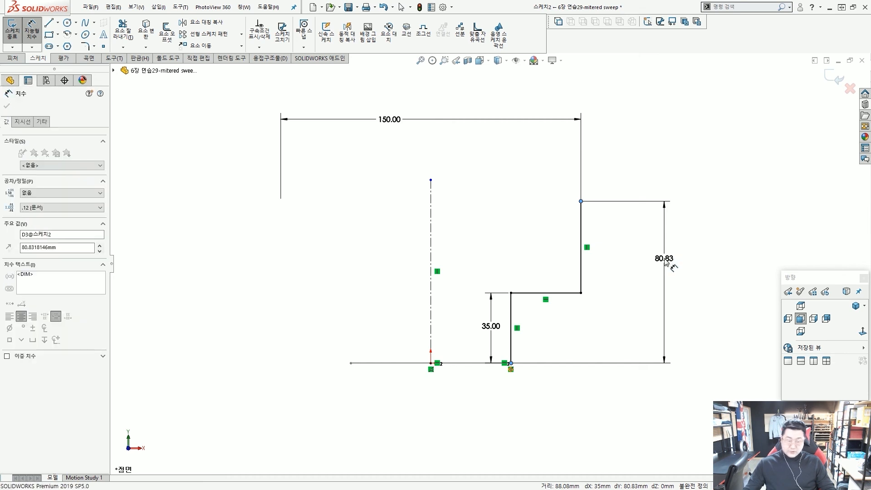
pyautogui.press('Return')
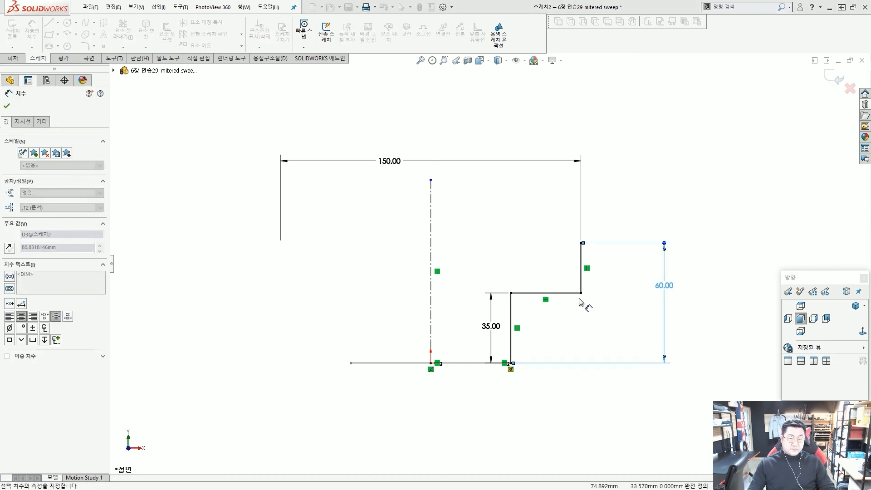
pyautogui.scroll(-1, 584, 308)
pyautogui.press('Escape')
pyautogui.scroll(-2, 522, 373)
pyautogui.press('Escape')
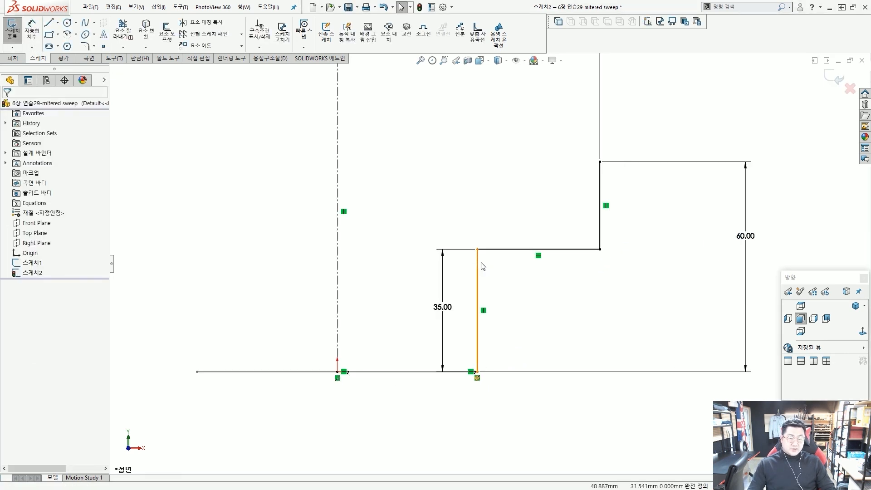
# Offset the stepped profile chain by 12 mm toward its outer lower side.
pyautogui.scroll(3, 479, 272)
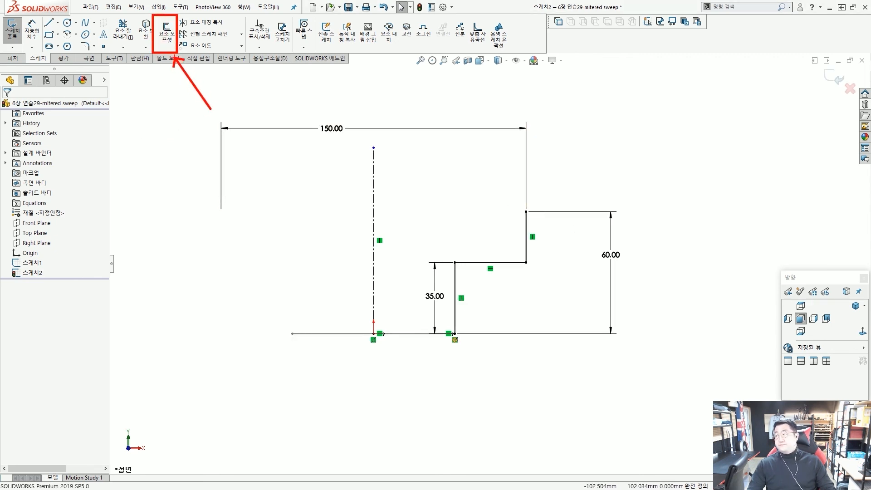
pyautogui.click(167, 33)
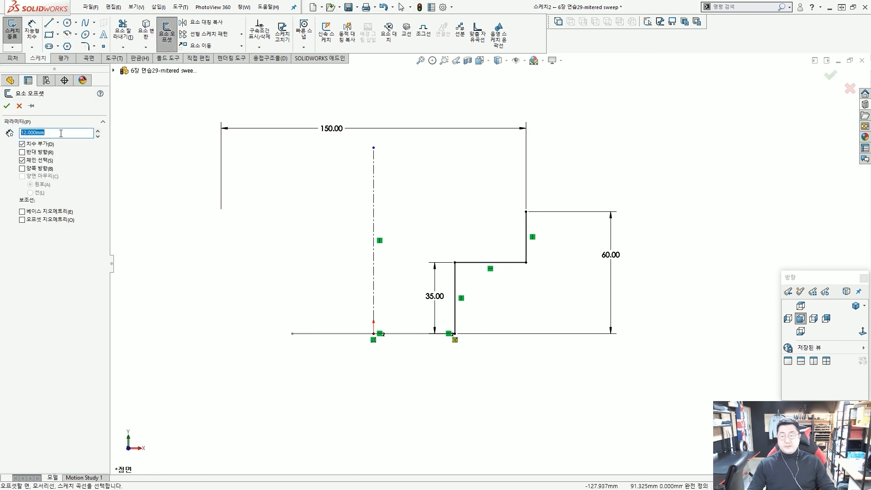
pyautogui.write('12')
pyautogui.press('Return')
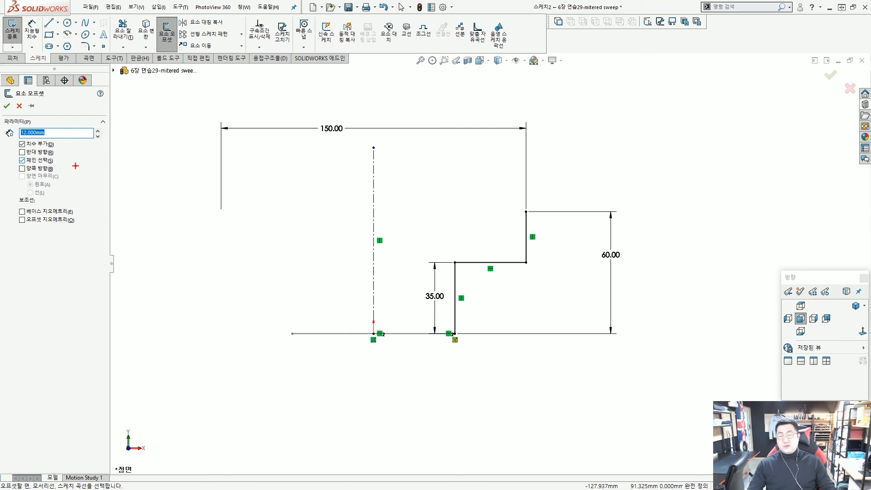
pyautogui.moveTo(12, 155); pyautogui.dragTo(64, 160)
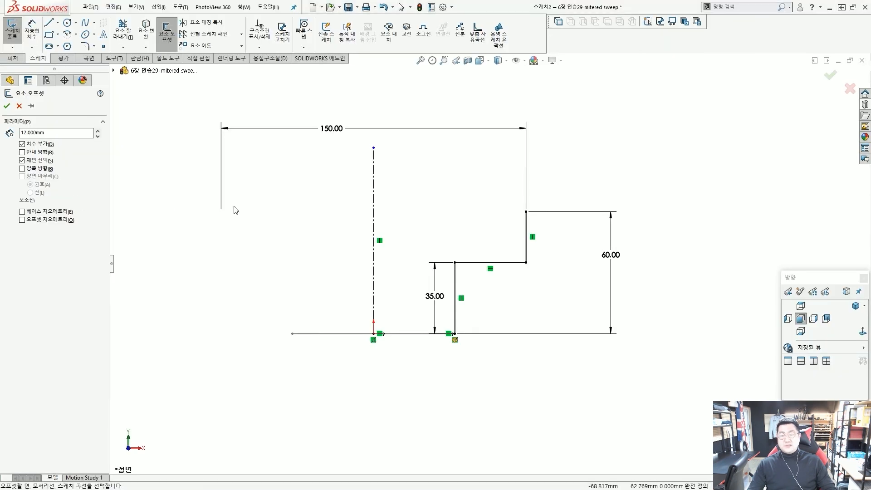
pyautogui.scroll(-2, 463, 322)
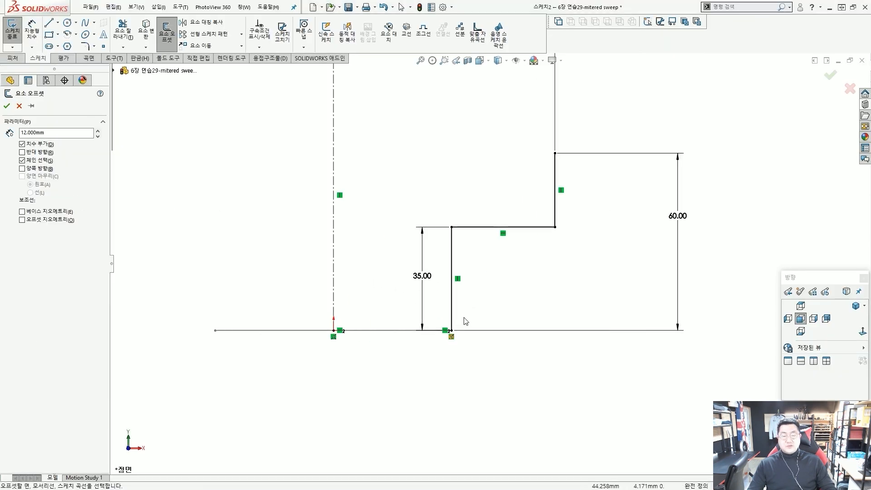
pyautogui.click(456, 268)
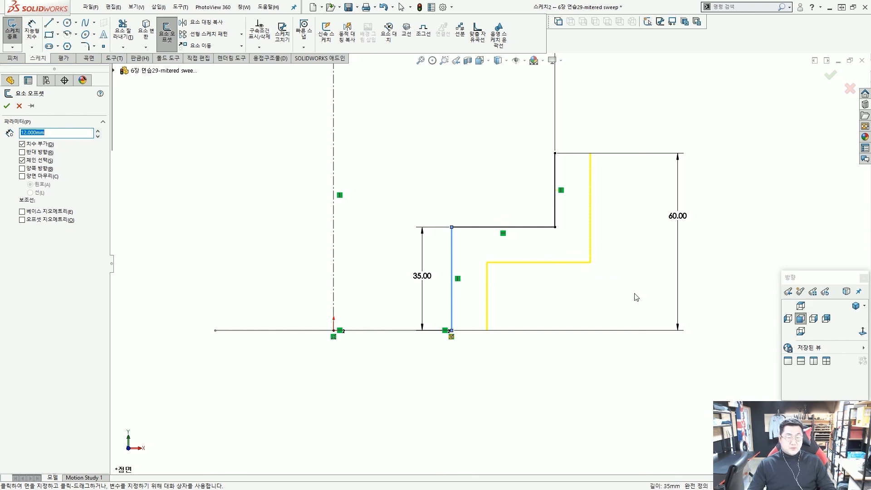
pyautogui.click(635, 306)
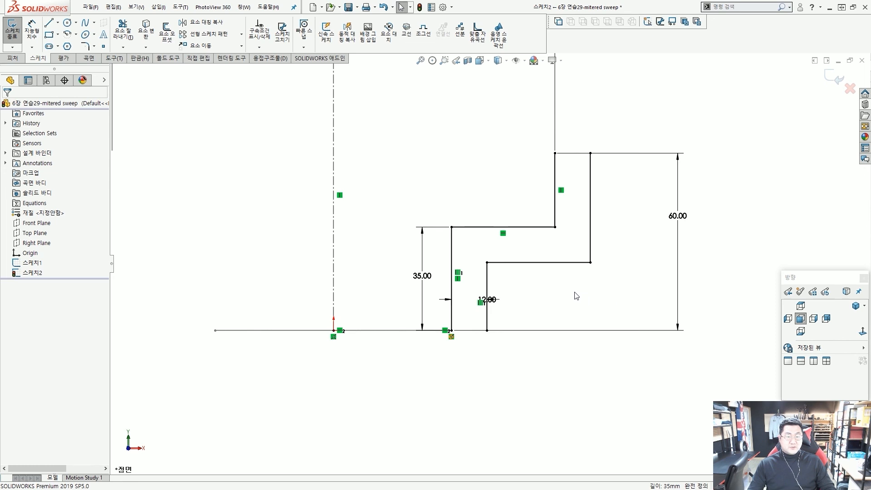
# Close the profile's upper end with a horizontal line between the original and offset endpoints.
pyautogui.scroll(1, 539, 276)
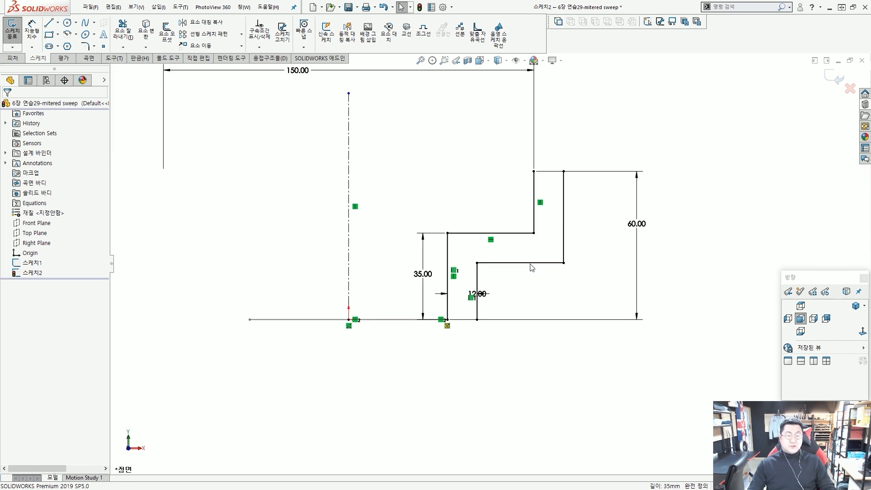
pyautogui.click(48, 24)
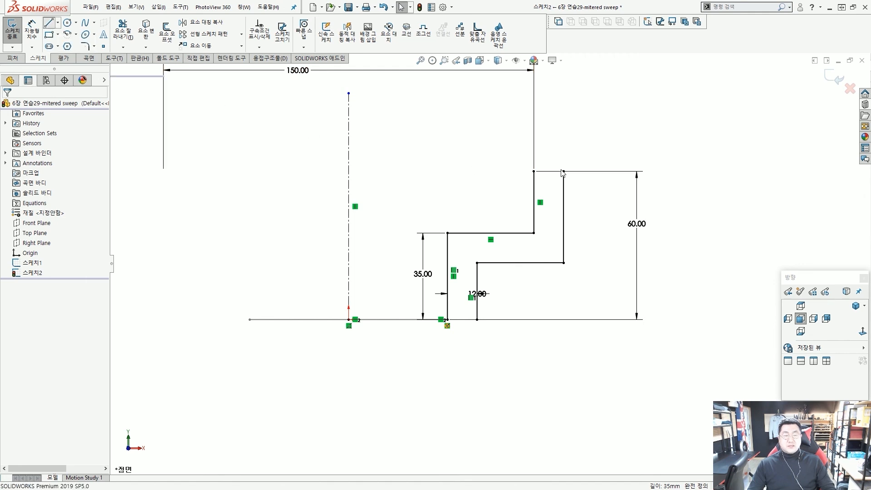
pyautogui.scroll(-2, 536, 171)
pyautogui.click(523, 182)
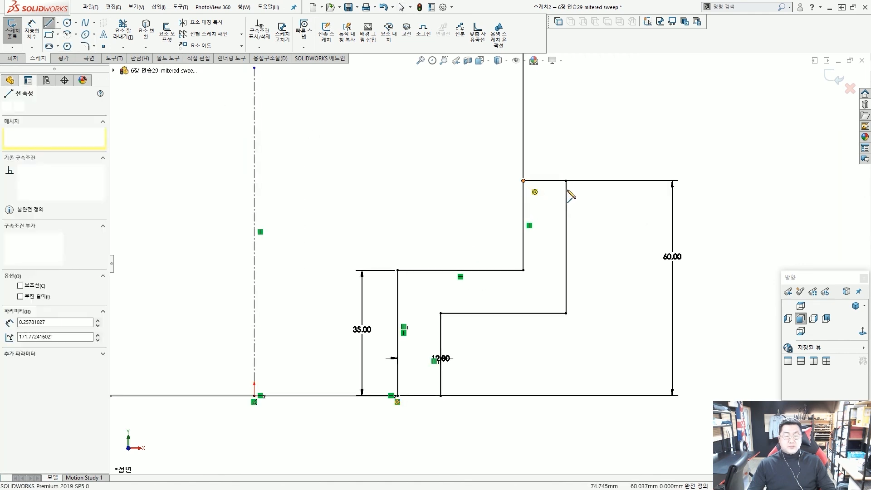
pyautogui.click(567, 181)
pyautogui.press('Escape')
pyautogui.scroll(3, 508, 255)
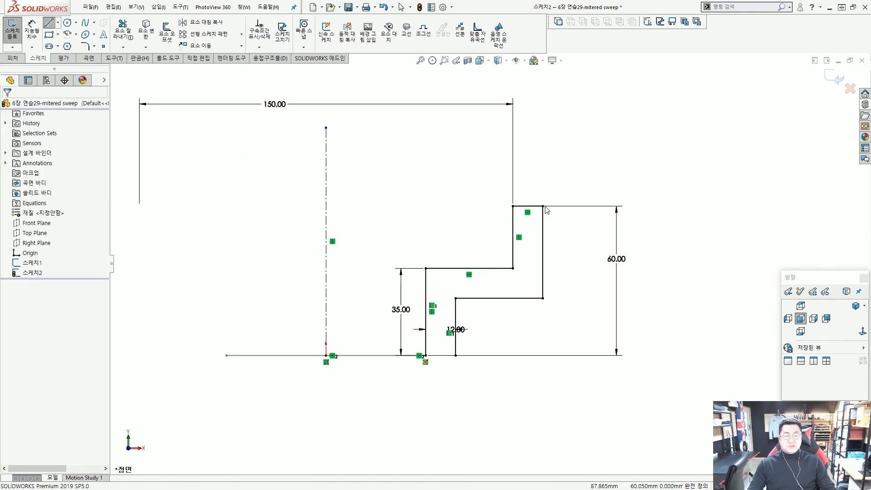
# Close the profile's lower end with a horizontal line from the pierced endpoint to the offset line's endpoint.
pyautogui.scroll(-3, 484, 302)
pyautogui.scroll(-5, 463, 283)
pyautogui.press('l')
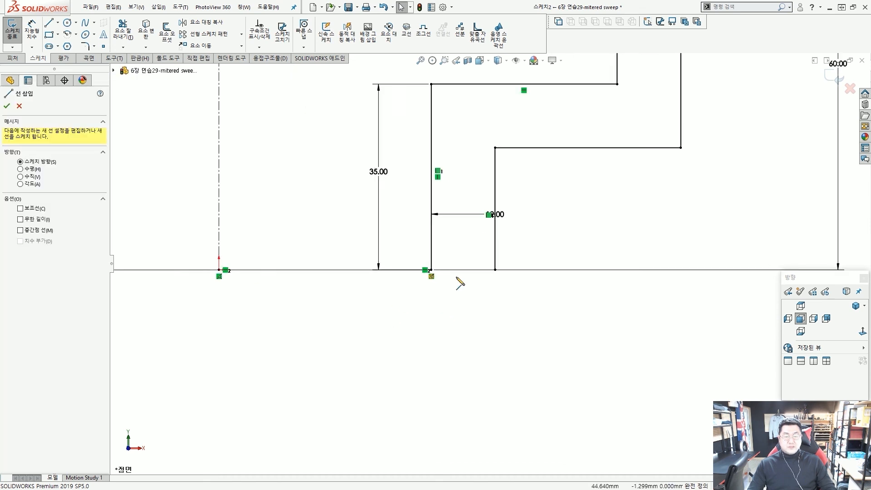
pyautogui.click(420, 263)
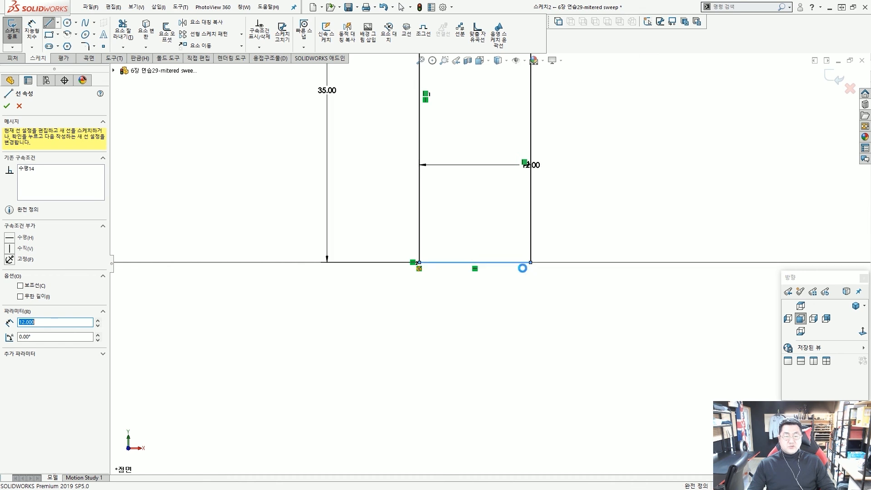
pyautogui.press('Escape')
pyautogui.scroll(5, 522, 266)
pyautogui.scroll(3, 520, 265)
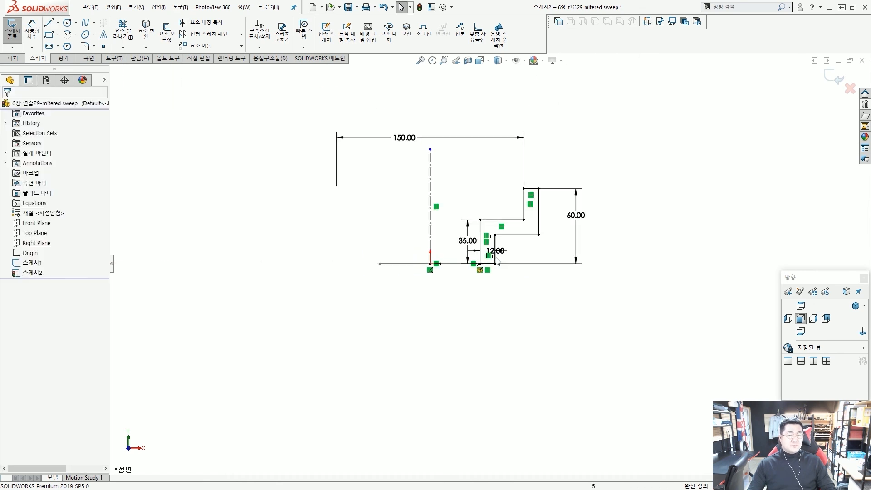
# Exit the closed profile sketch and view it together with the path sketch at an angle.
pyautogui.moveTo(484, 272); pyautogui.dragTo(520, 316, button='middle')
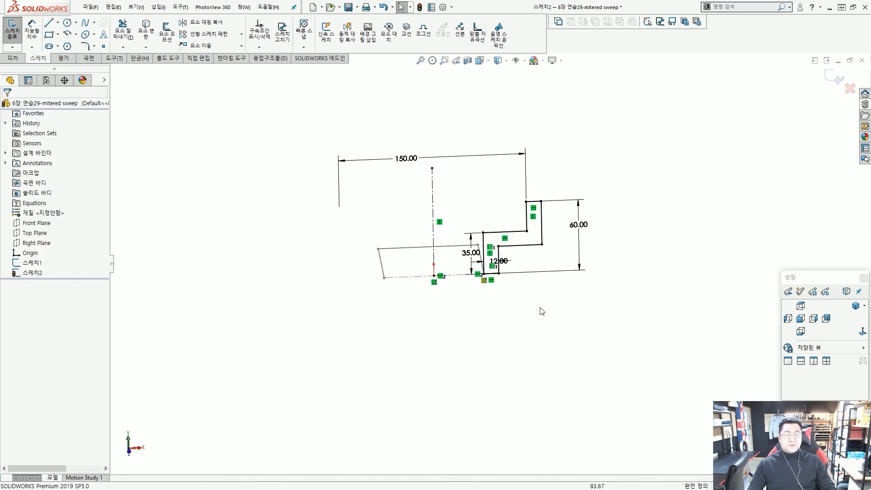
pyautogui.doubleClick(620, 171)
pyautogui.click(616, 173)
pyautogui.moveTo(600, 190); pyautogui.dragTo(551, 239, button='middle')
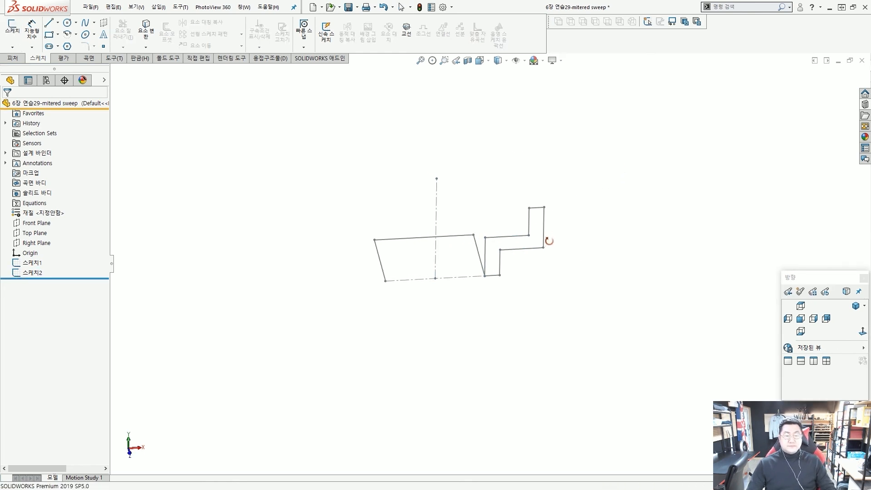
# Create a Swept Boss/Base using the stepped profile sketch as profile and the three-sided Top Plane sketch as path.
pyautogui.click(13, 58)
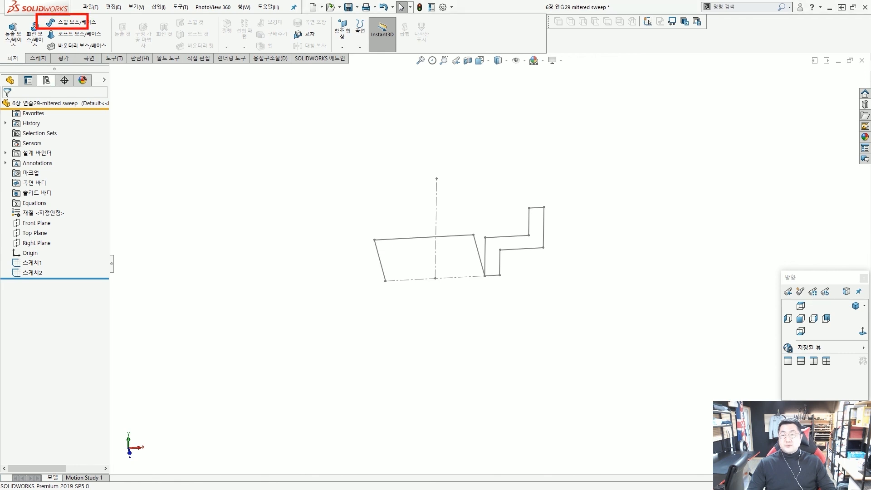
pyautogui.click(76, 23)
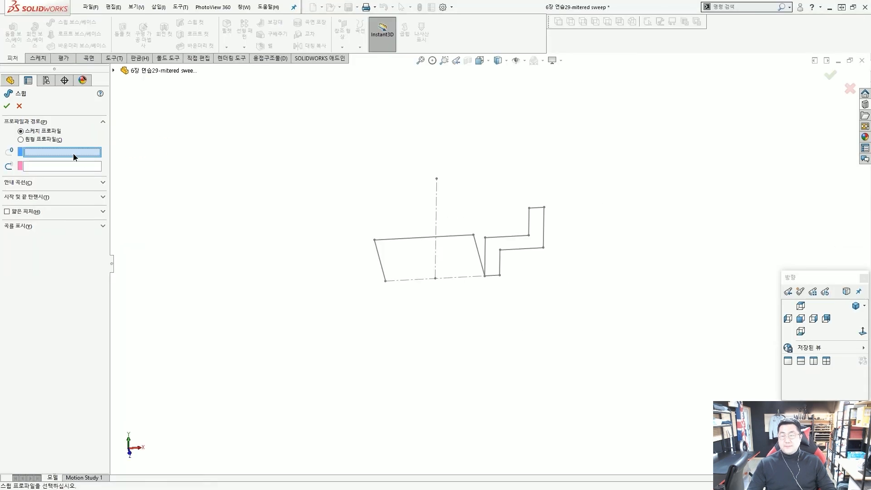
pyautogui.click(513, 237)
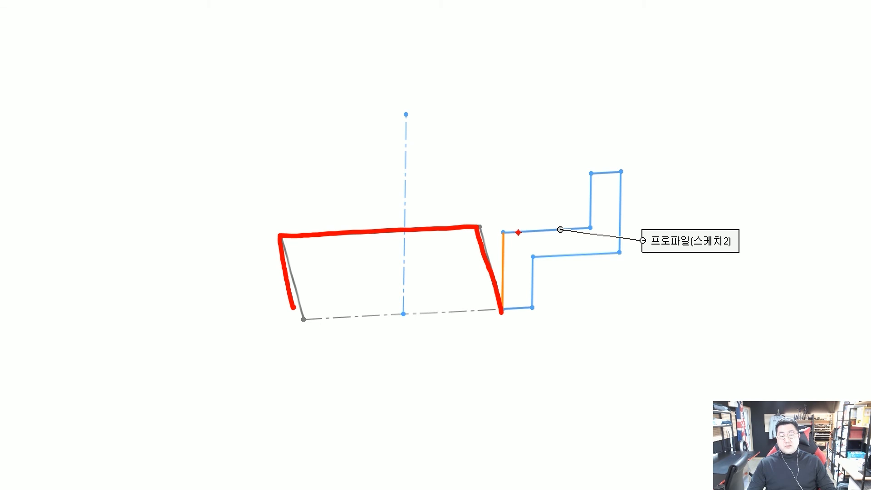
pyautogui.moveTo(620, 268)
pyautogui.mouseDown()
pyautogui.moveTo(517, 184)
pyautogui.moveTo(596, 244)
pyautogui.mouseUp()
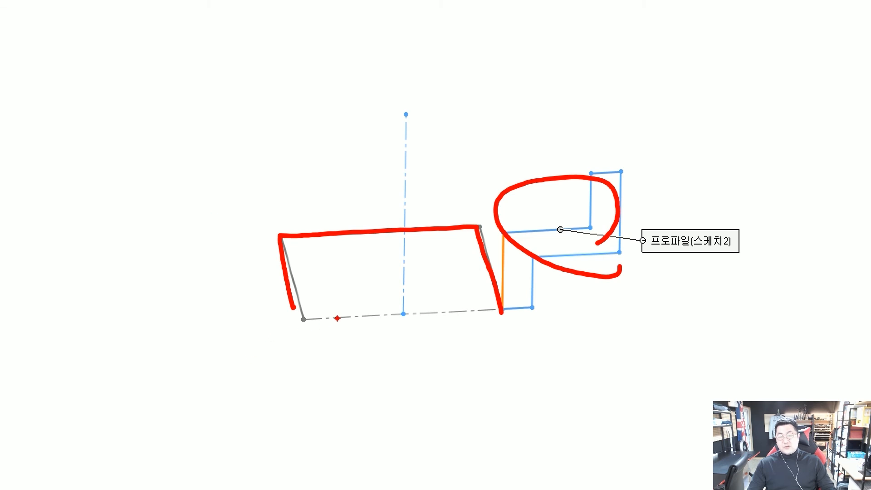
pyautogui.press('Escape')
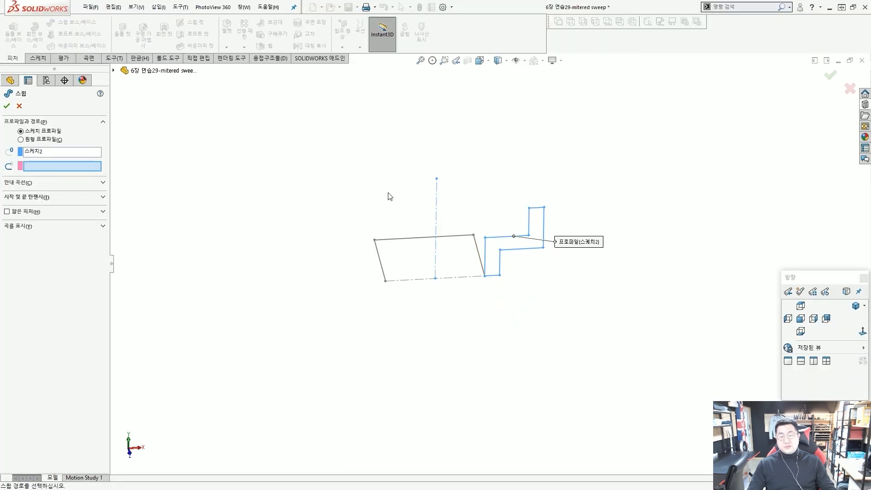
pyautogui.click(480, 258)
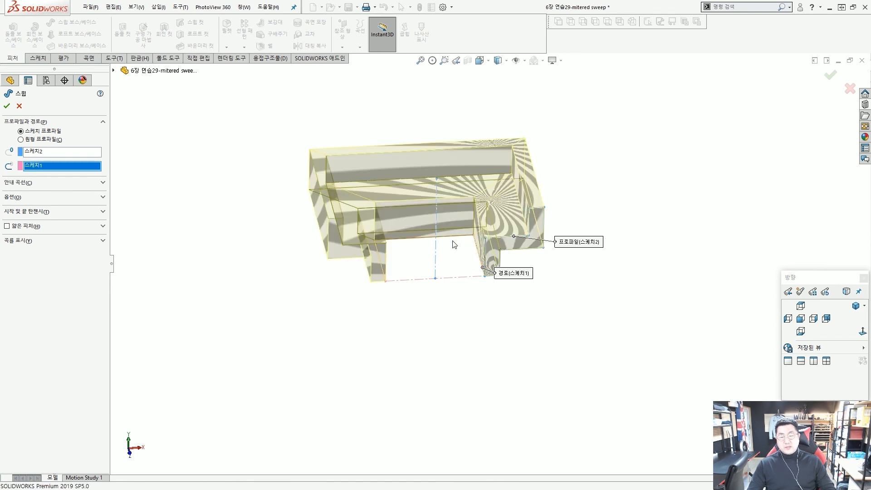
pyautogui.click(7, 106)
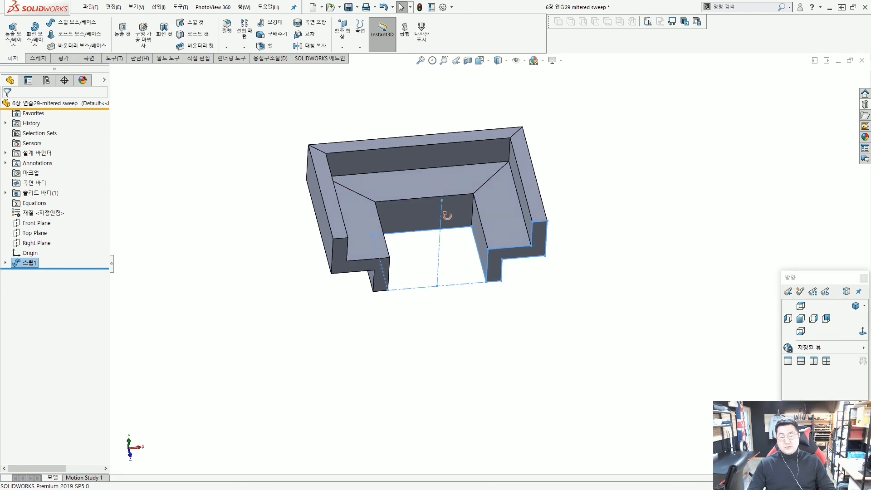
# Examine the swept body from several angles, following its inner path edge and mitered corners.
pyautogui.moveTo(448, 216); pyautogui.dragTo(404, 294, button='middle')
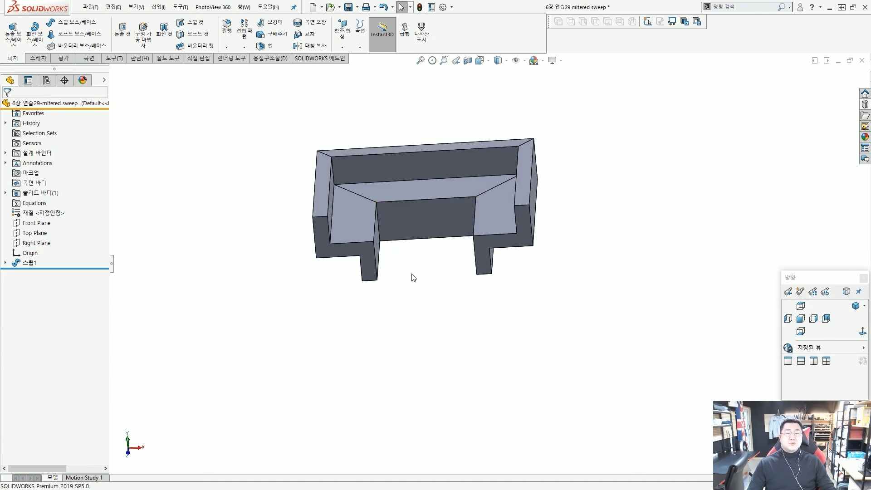
pyautogui.moveTo(420, 279); pyautogui.dragTo(431, 257, button='middle')
pyautogui.scroll(-2, 429, 260)
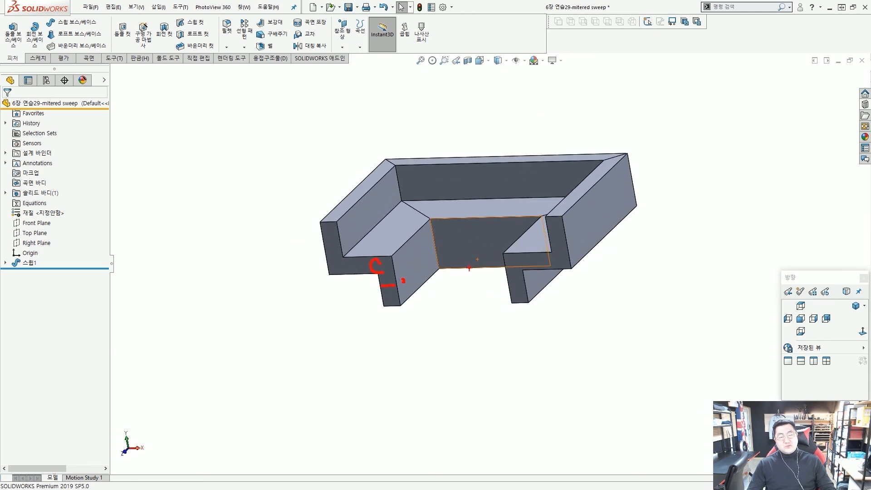
pyautogui.moveTo(470, 269); pyautogui.dragTo(481, 295, button='middle')
pyautogui.moveTo(520, 289)
pyautogui.mouseDown()
pyautogui.moveTo(531, 260)
pyautogui.moveTo(434, 204)
pyautogui.moveTo(401, 264)
pyautogui.mouseUp()
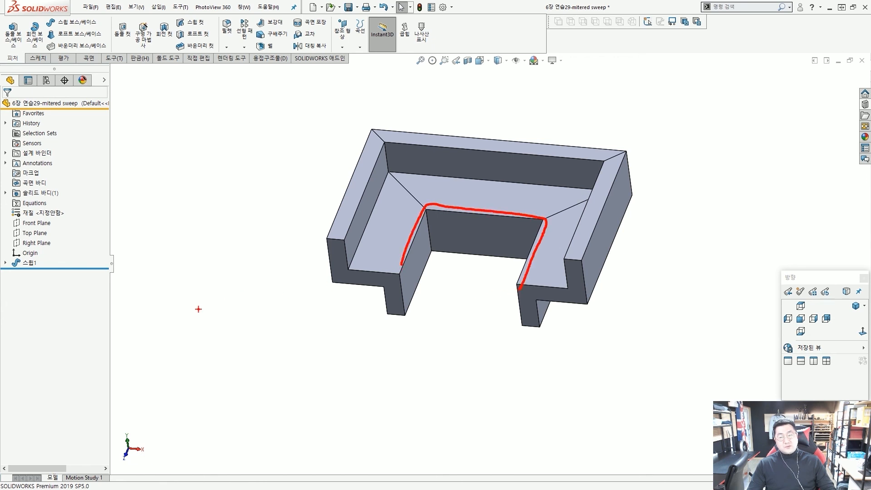
pyautogui.moveTo(198, 309)
pyautogui.mouseDown()
pyautogui.moveTo(252, 209)
pyautogui.moveTo(364, 294)
pyautogui.moveTo(552, 188)
pyautogui.moveTo(669, 191)
pyautogui.mouseUp()
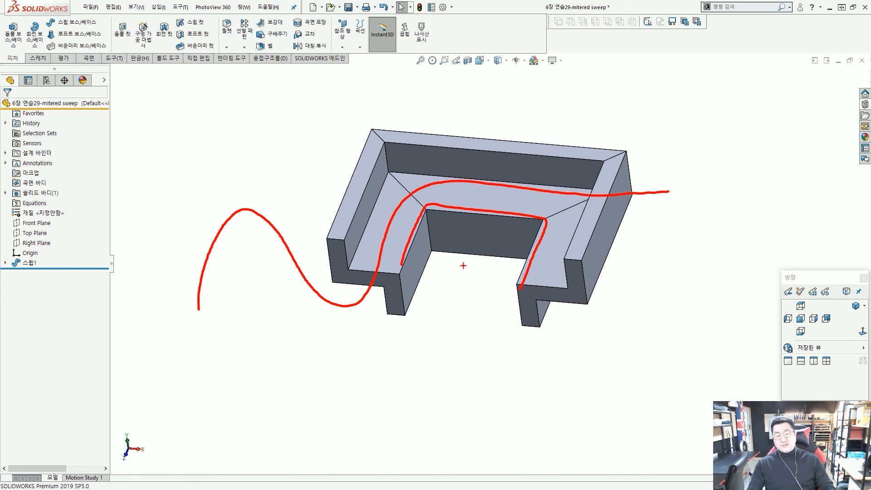
pyautogui.press('e')
pyautogui.scroll(1, 441, 261)
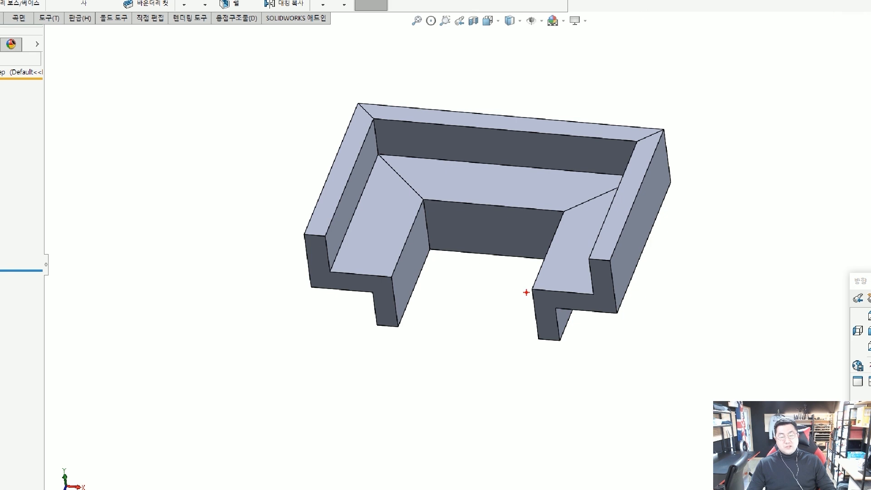
pyautogui.moveTo(526, 292)
pyautogui.mouseDown()
pyautogui.moveTo(553, 241)
pyautogui.moveTo(426, 196)
pyautogui.moveTo(387, 264)
pyautogui.mouseUp()
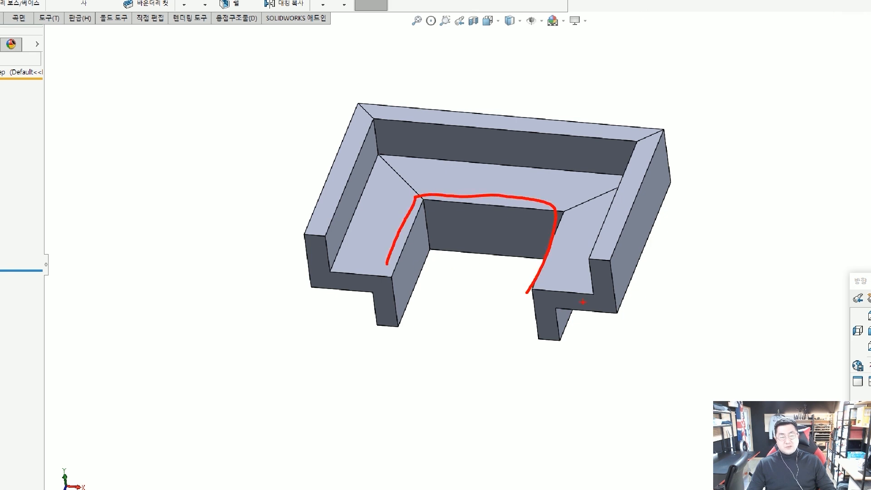
pyautogui.moveTo(583, 303)
pyautogui.mouseDown()
pyautogui.moveTo(652, 244)
pyautogui.moveTo(306, 233)
pyautogui.moveTo(304, 263)
pyautogui.mouseUp()
pyautogui.press('Escape')
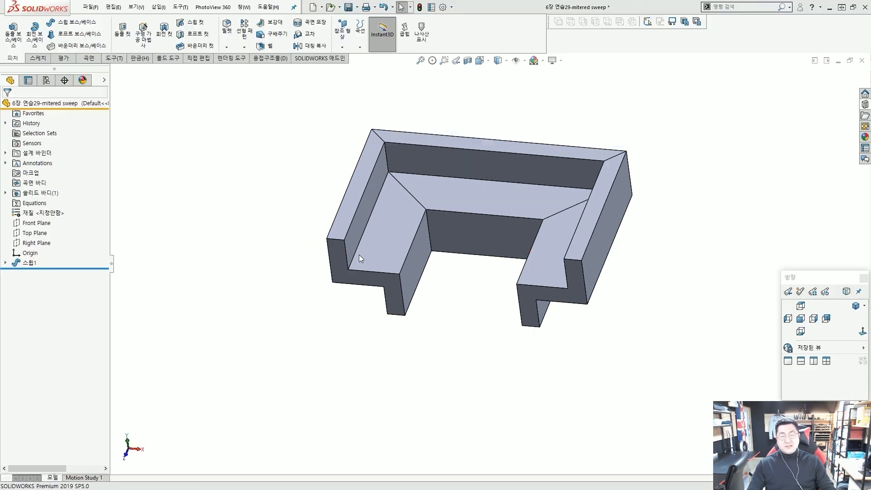
# Display the sweep feature's sketch dimensions on the model and check the body from another angle.
pyautogui.scroll(2, 359, 255)
pyautogui.click(29, 264)
pyautogui.moveTo(435, 289); pyautogui.dragTo(455, 277, button='middle')
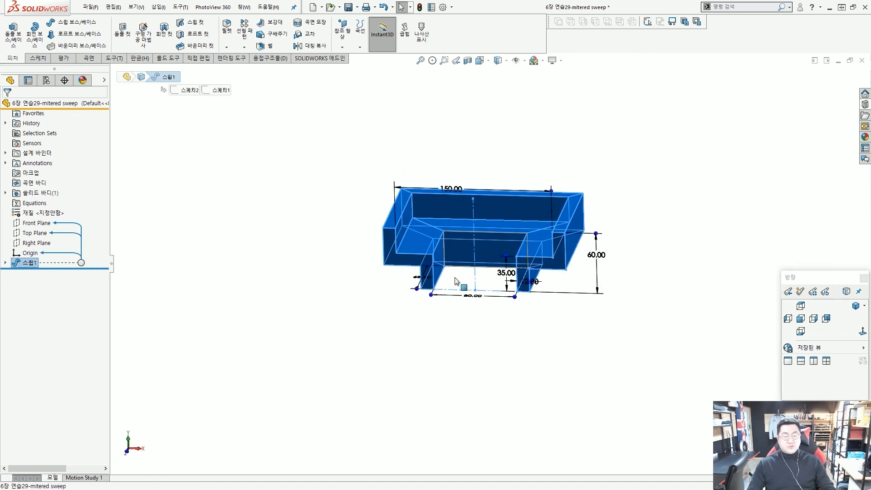
pyautogui.press('Escape')
pyautogui.scroll(-2, 510, 235)
pyautogui.moveTo(510, 235); pyautogui.dragTo(484, 298, button='middle')
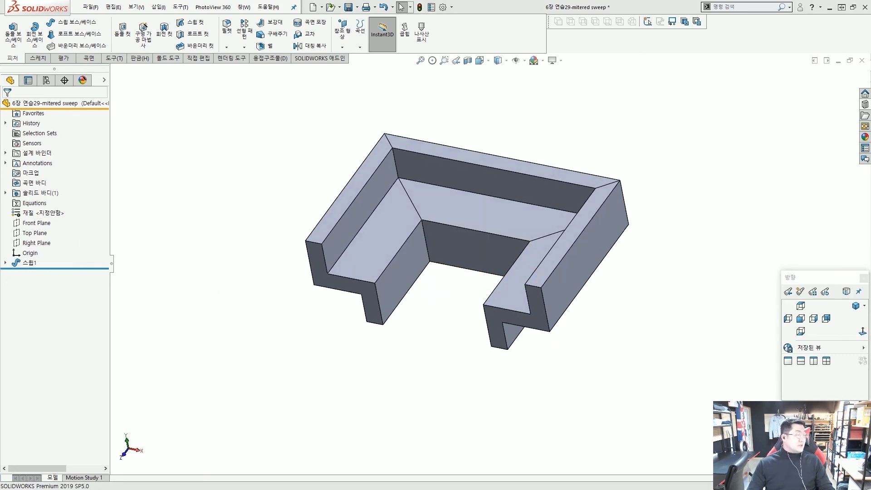
# Save the part in isometric view and close the document.
pyautogui.click(857, 307)
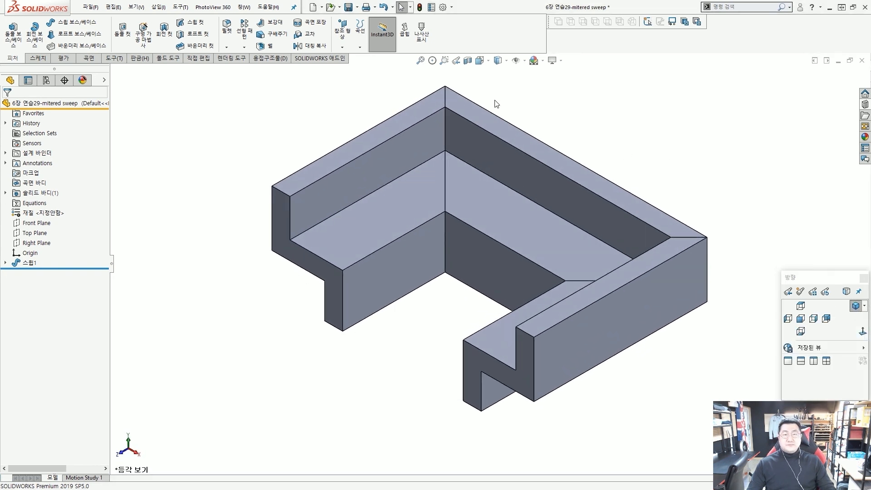
pyautogui.click(349, 7)
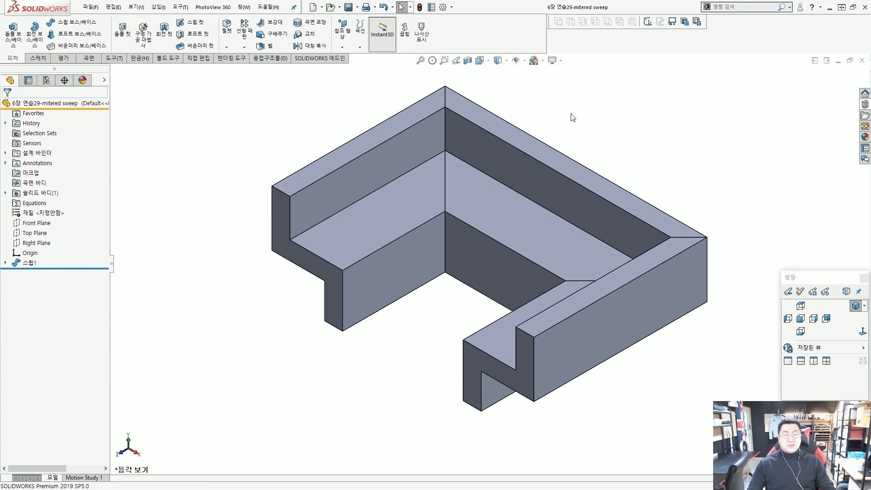
pyautogui.click(862, 60)
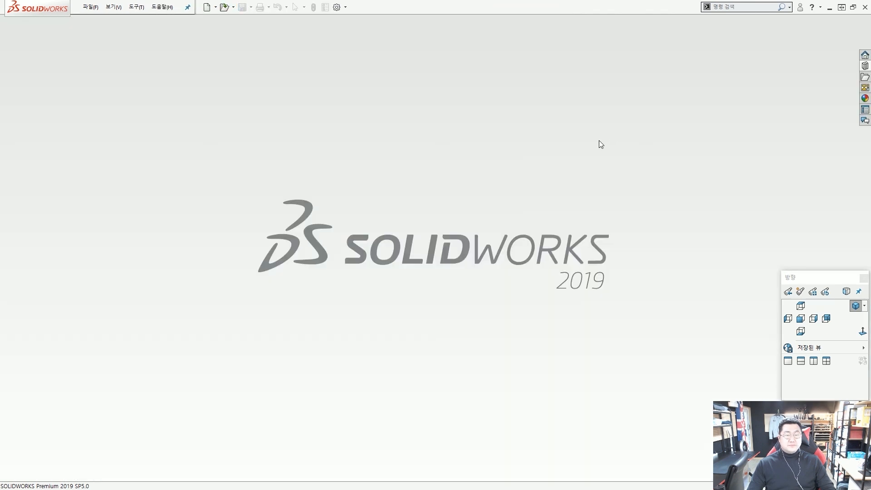